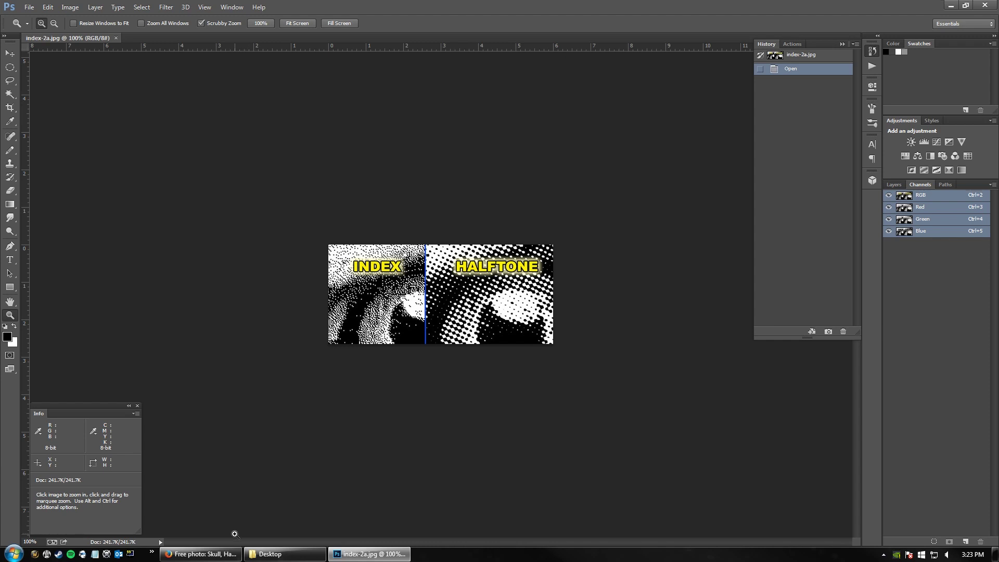
Step: Switch to the browser and download the hooded skull photo from Pixabay at 1920×1271, saving it as skull-220049.jpg
mouse_move(219, 554)
click(213, 556)
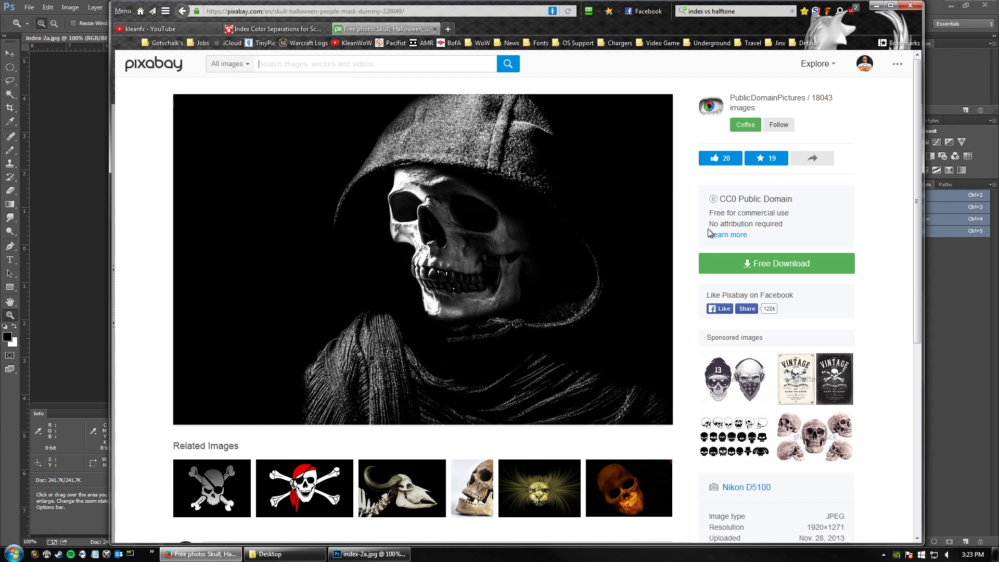
click(795, 263)
click(714, 326)
click(719, 348)
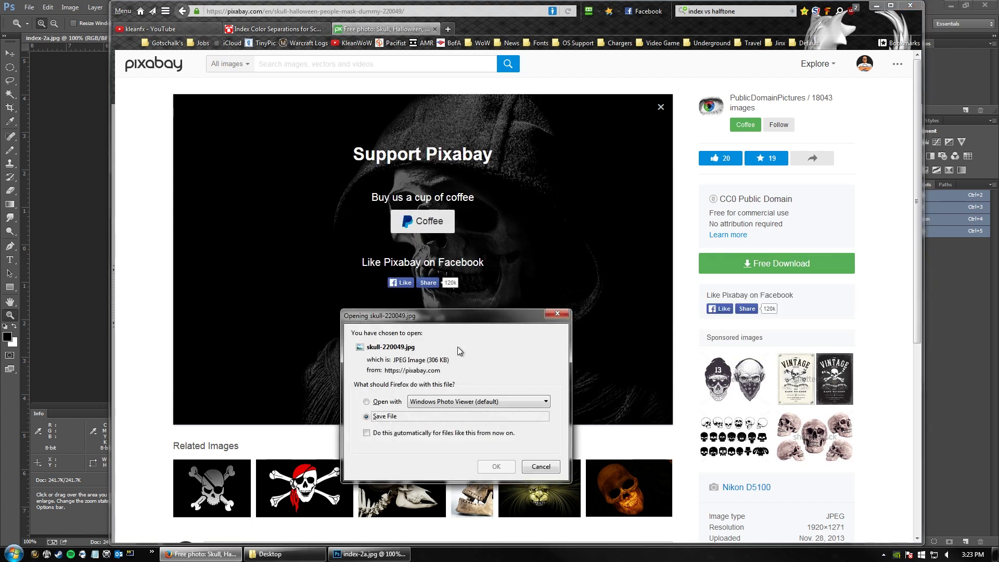
click(500, 469)
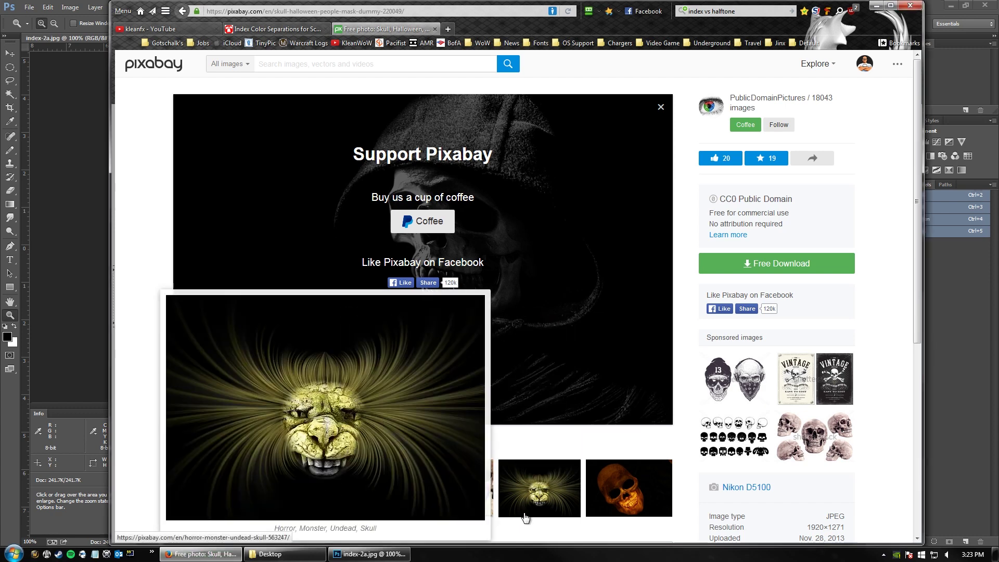
Step: Return to Photoshop and open skull-220049.jpg from the Desktop
click(877, 6)
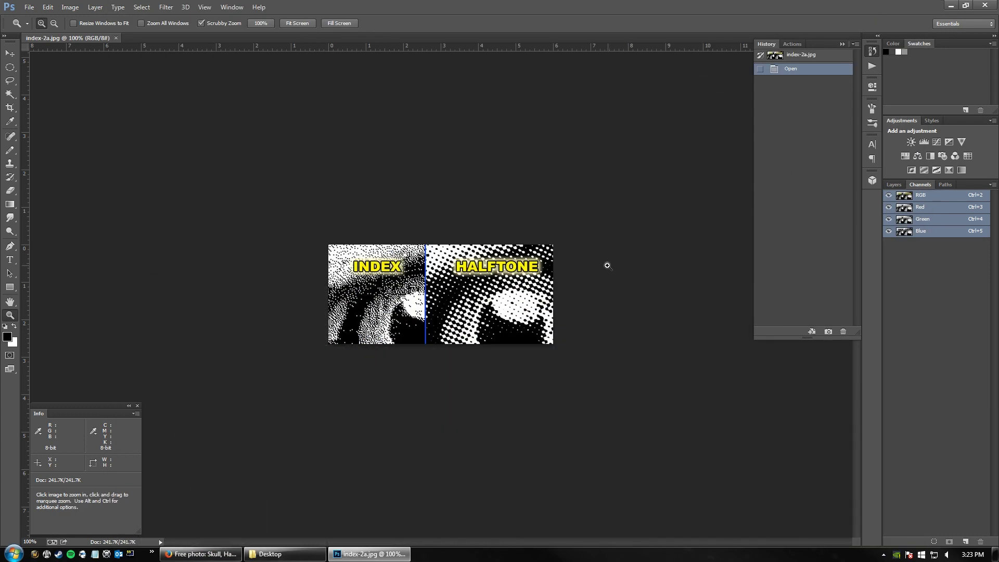
click(24, 5)
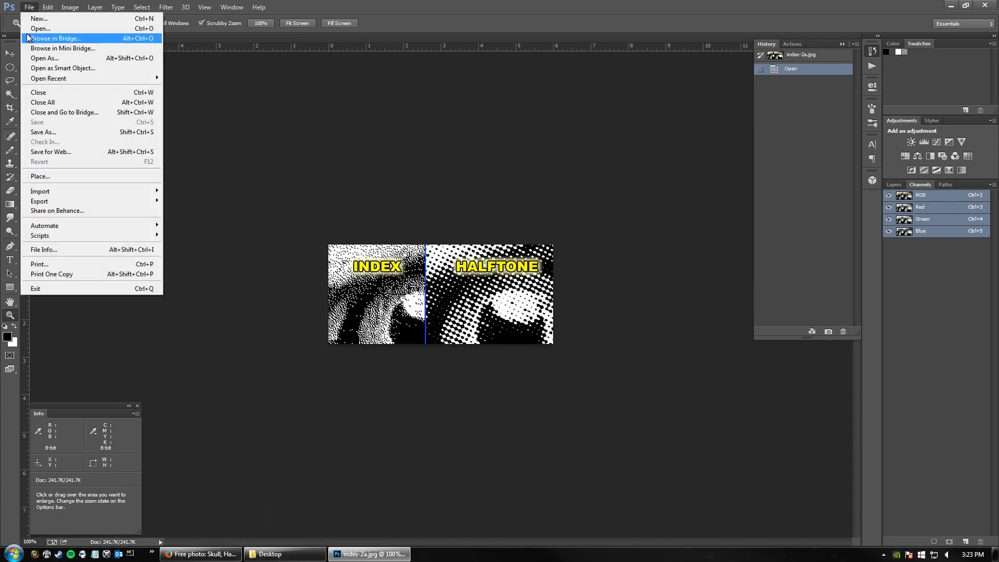
click(33, 31)
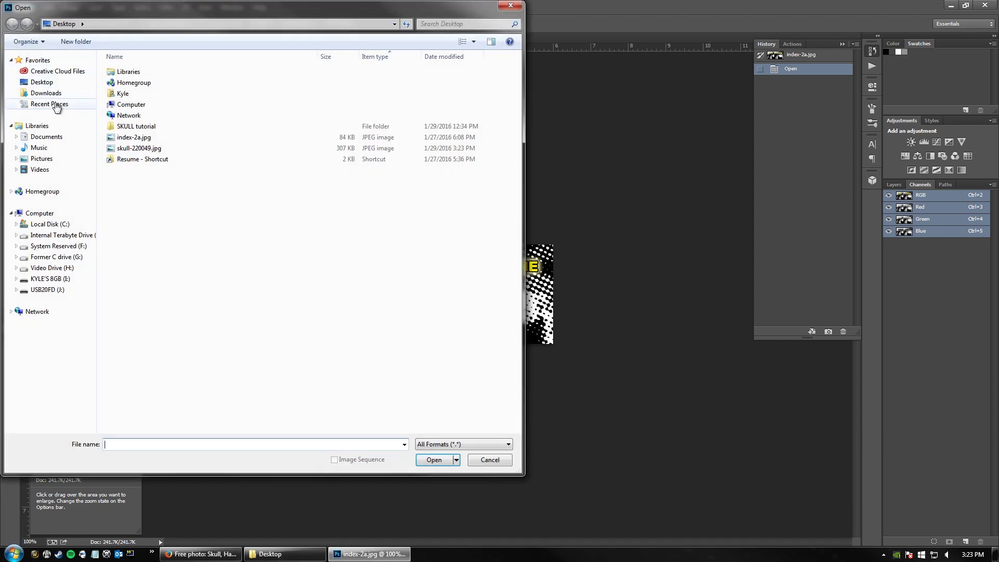
click(136, 148)
click(434, 460)
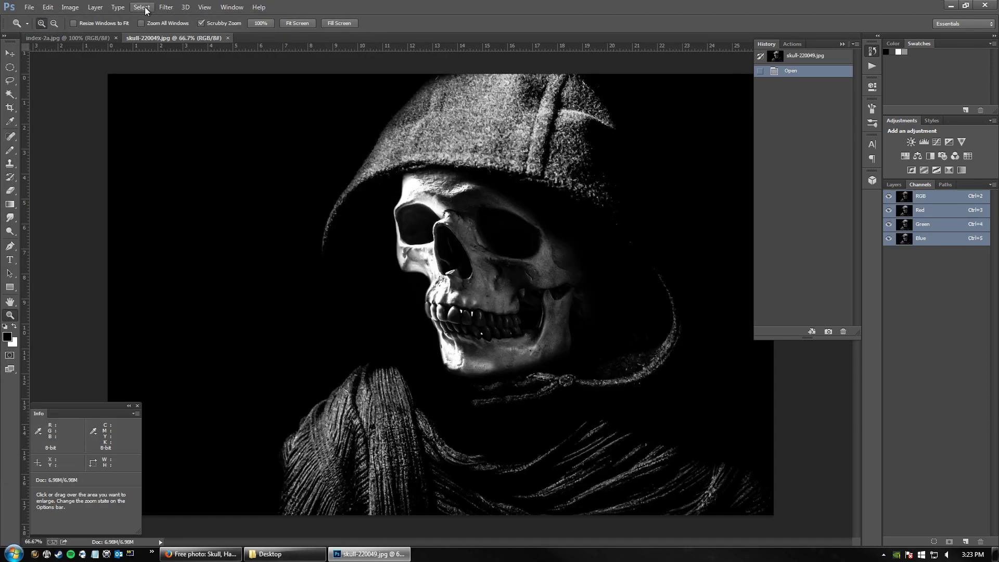
Step: Trim the skull image on all four sides based on the top left pixel color
click(70, 7)
click(98, 121)
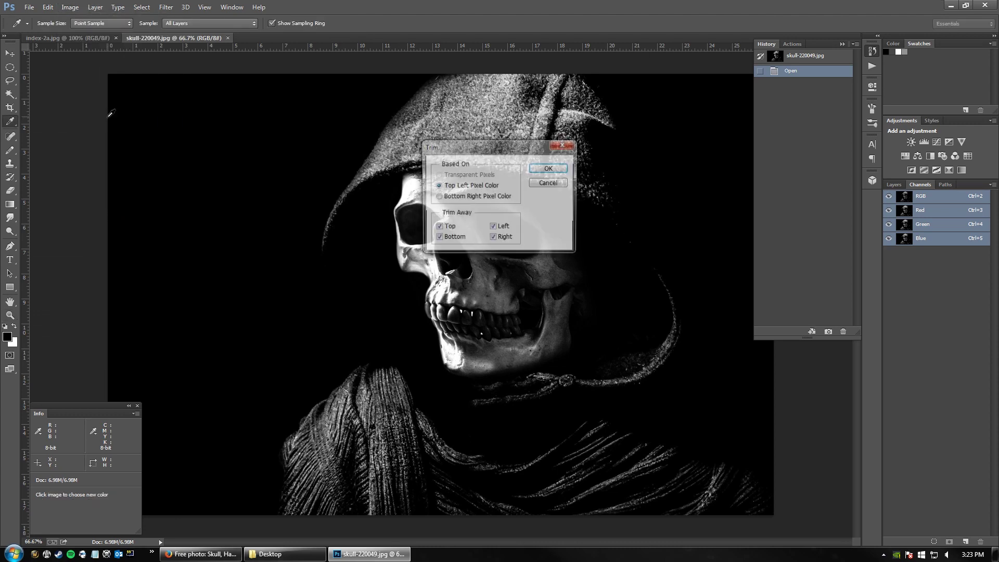
click(549, 169)
key(z)
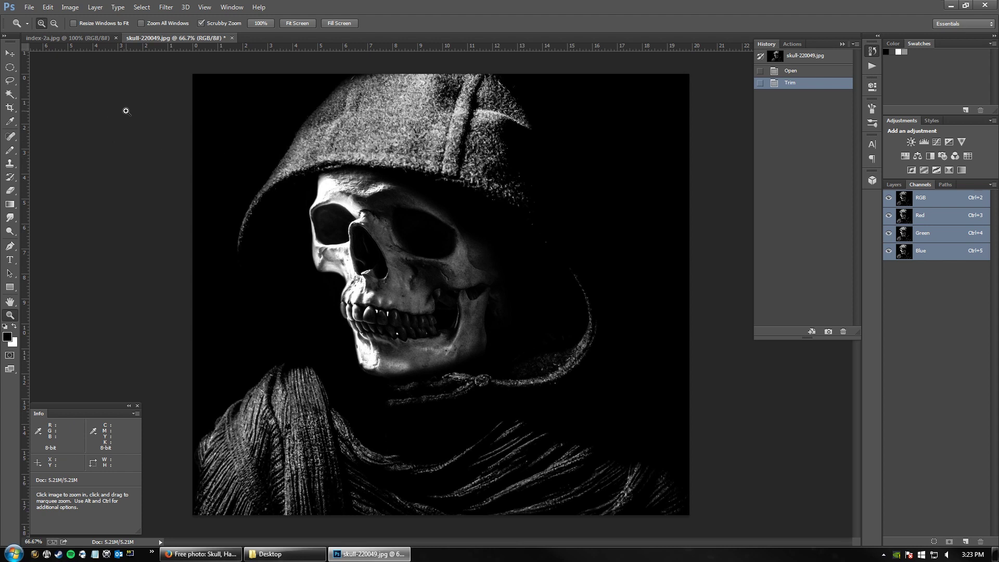
click(71, 11)
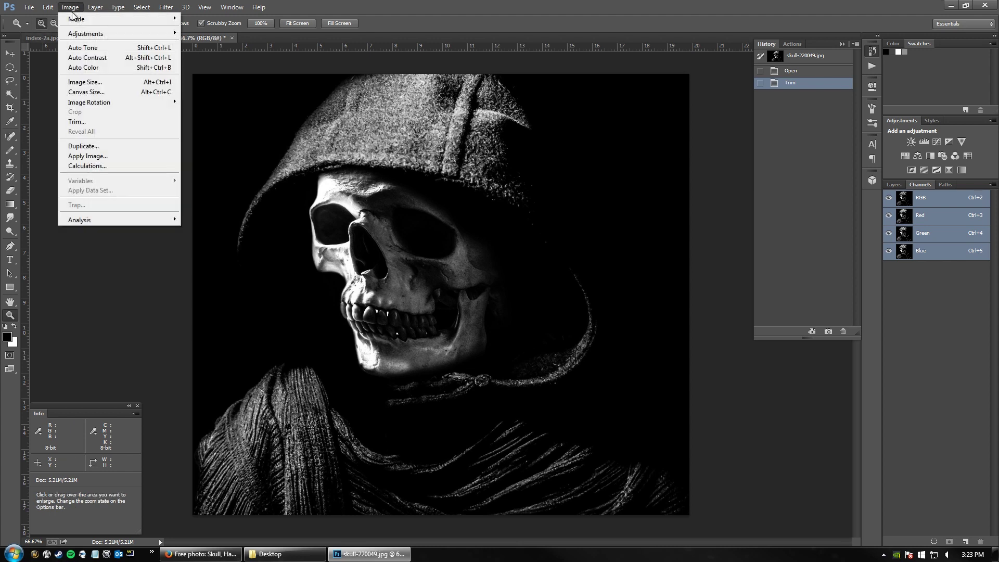
click(86, 82)
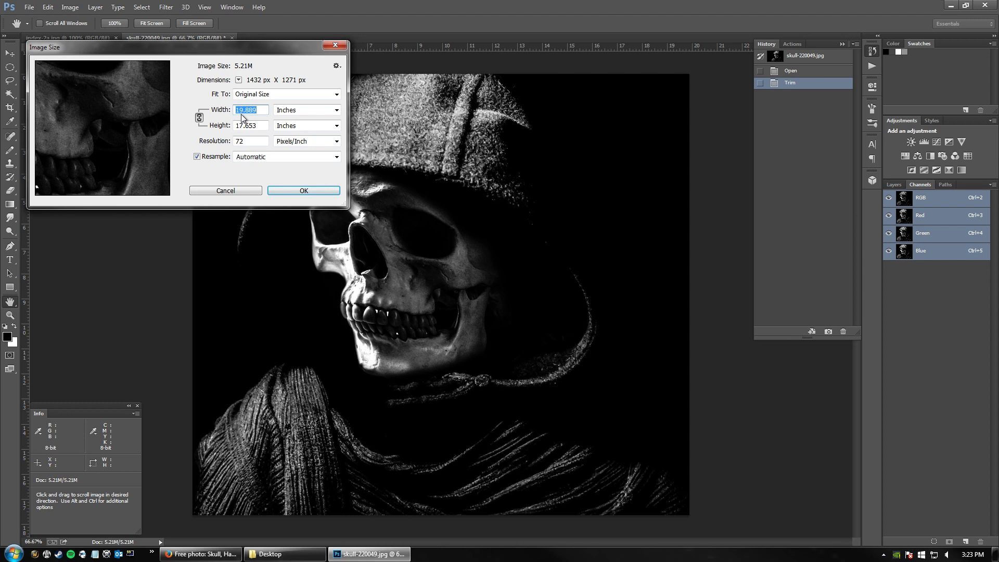
click(245, 141)
text(200)
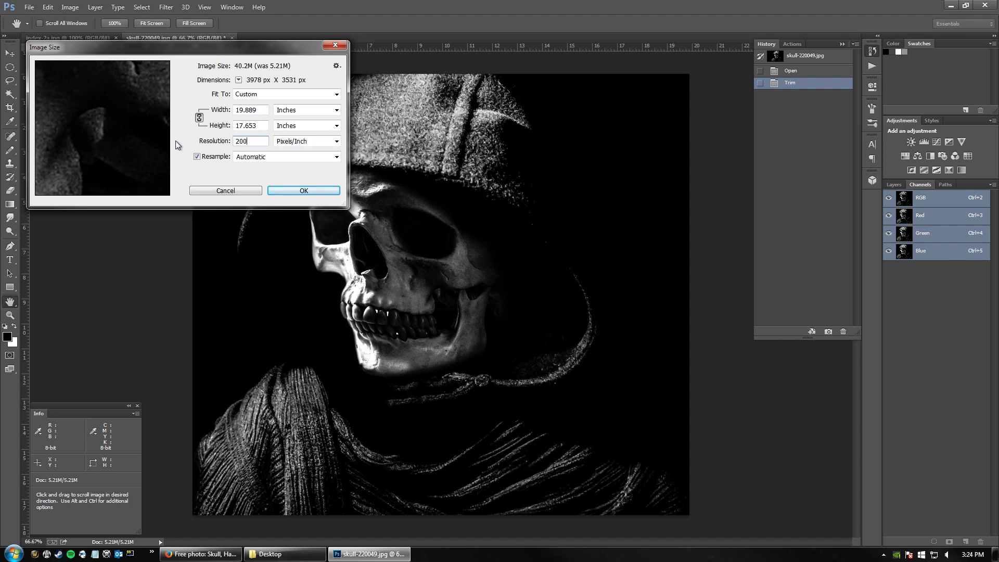
click(225, 190)
key(z)
Step: Set the image resolution to 200 pixels/inch with resampling turned off
click(70, 6)
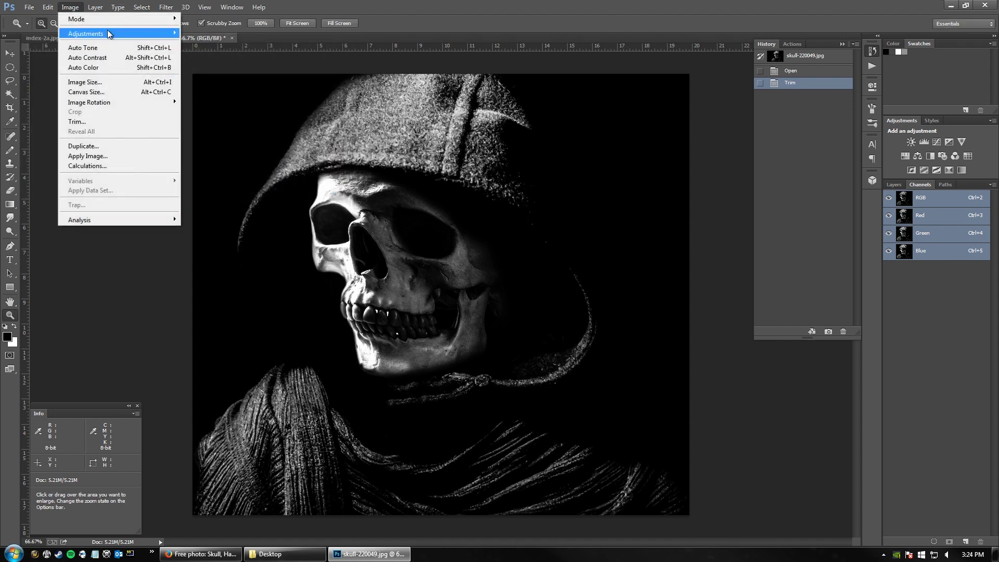
click(121, 84)
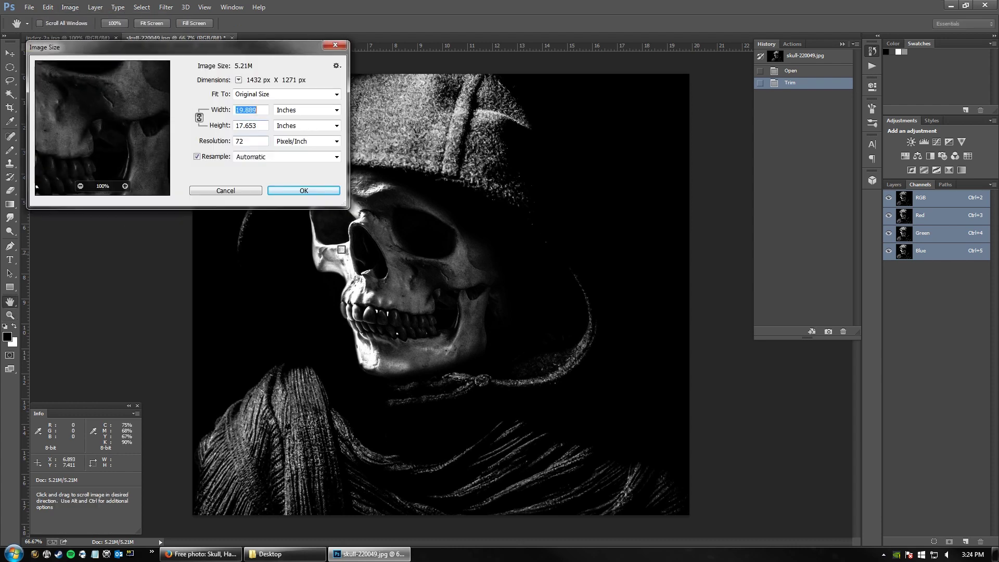
click(197, 156)
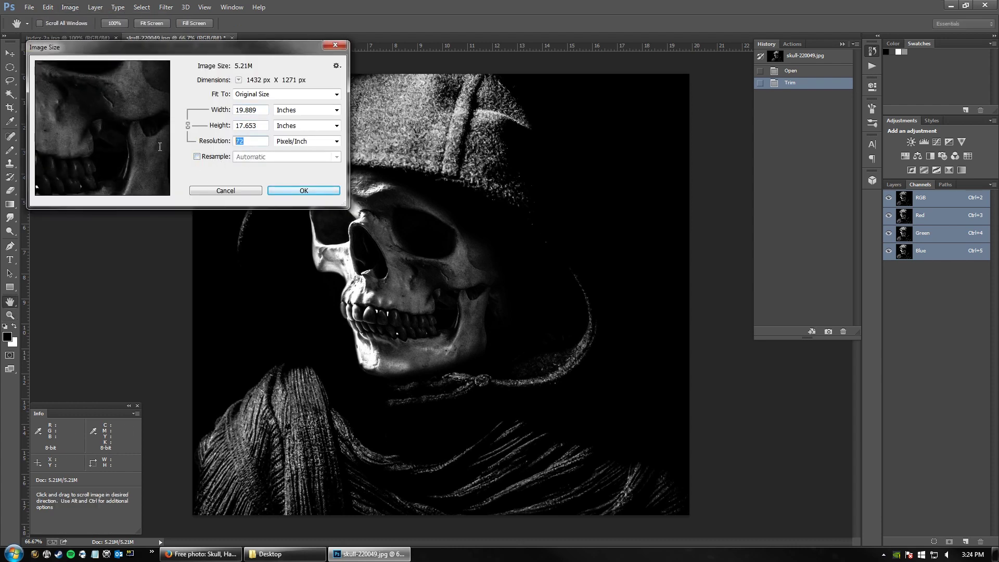
text(200)
click(287, 191)
key(z)
click(70, 7)
click(115, 84)
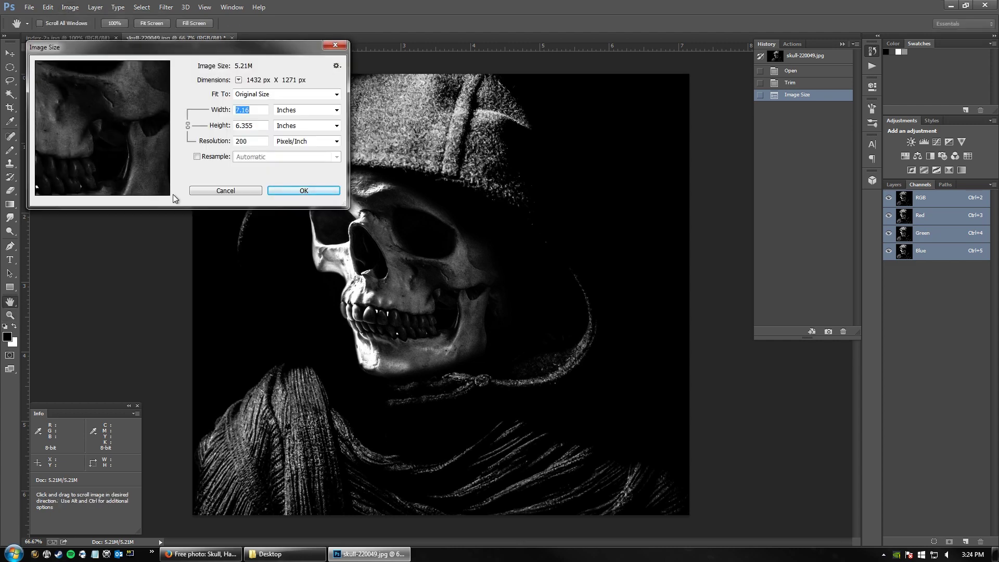
click(197, 156)
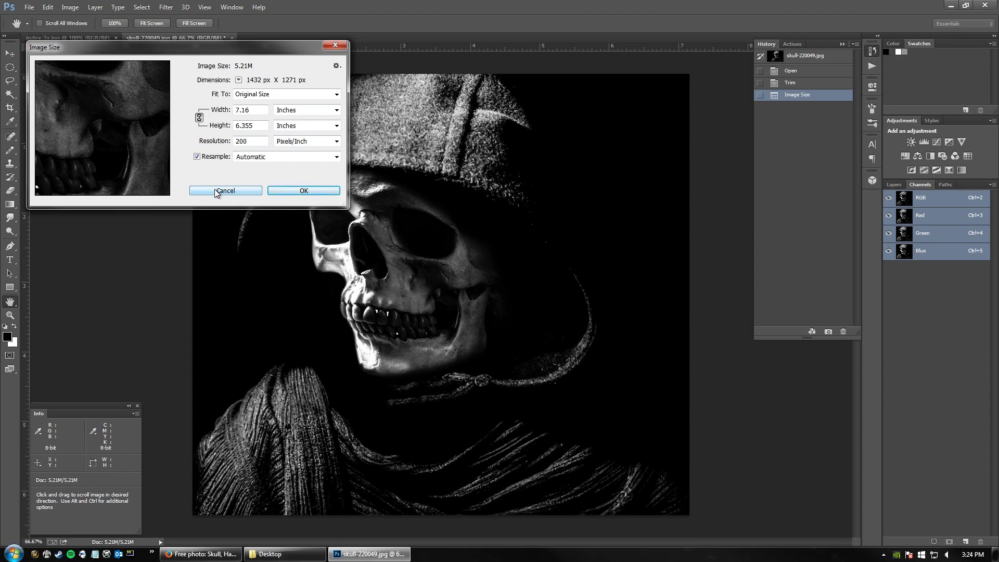
click(214, 191)
key(z)
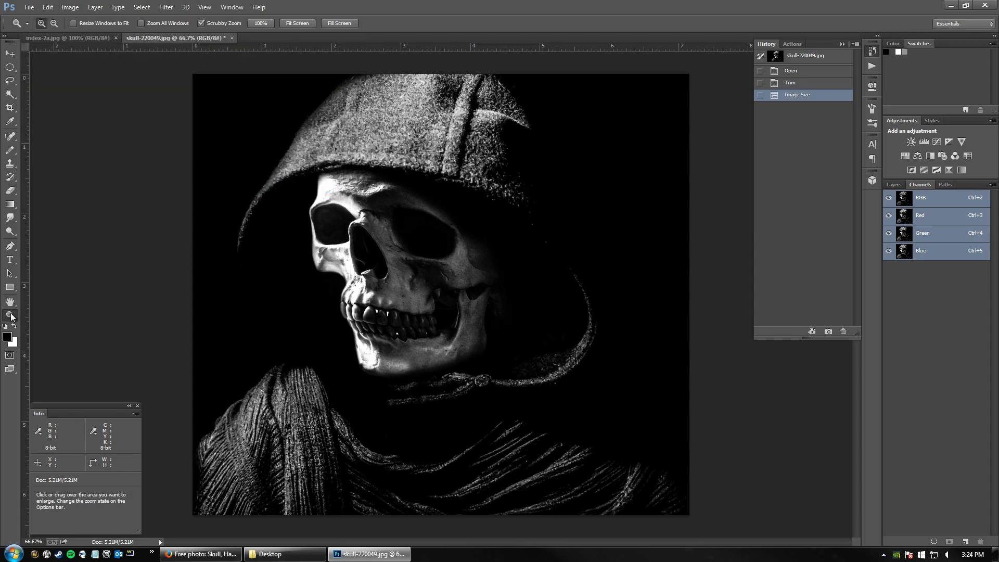
Step: Resize the image to 15 inches wide at 200 pixels/inch with automatic resampling turned on
drag(375, 144, 446, 145)
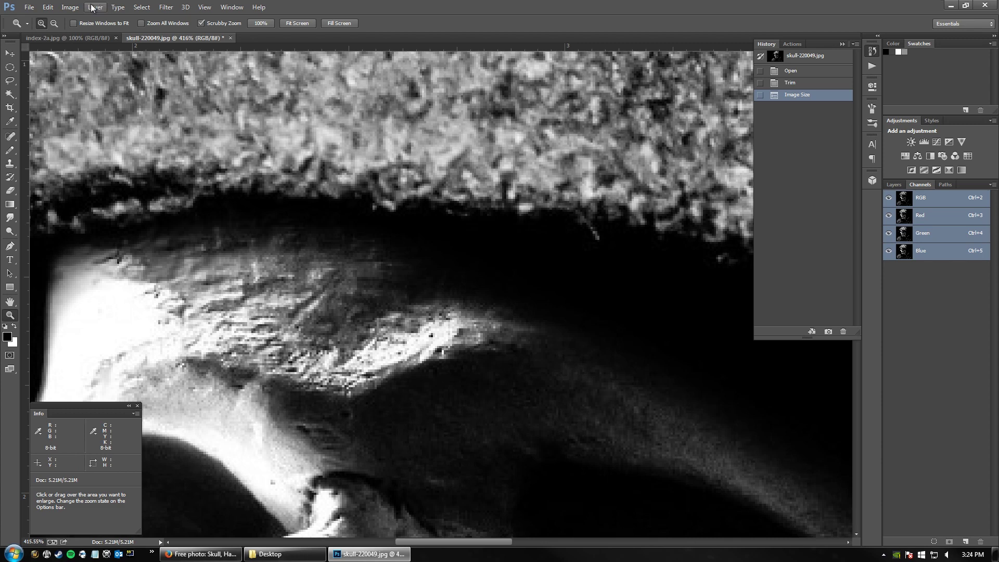
click(69, 6)
click(85, 83)
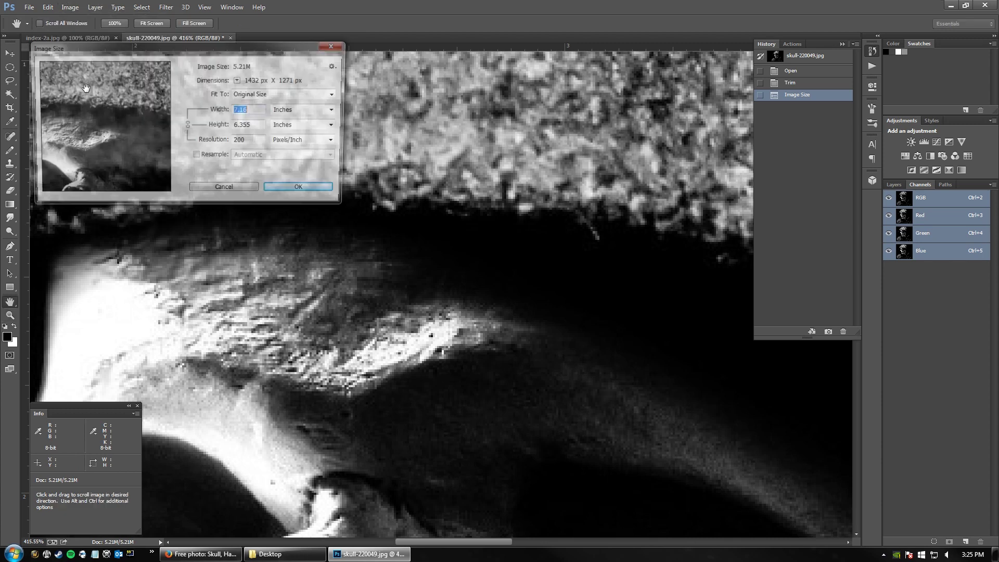
click(197, 157)
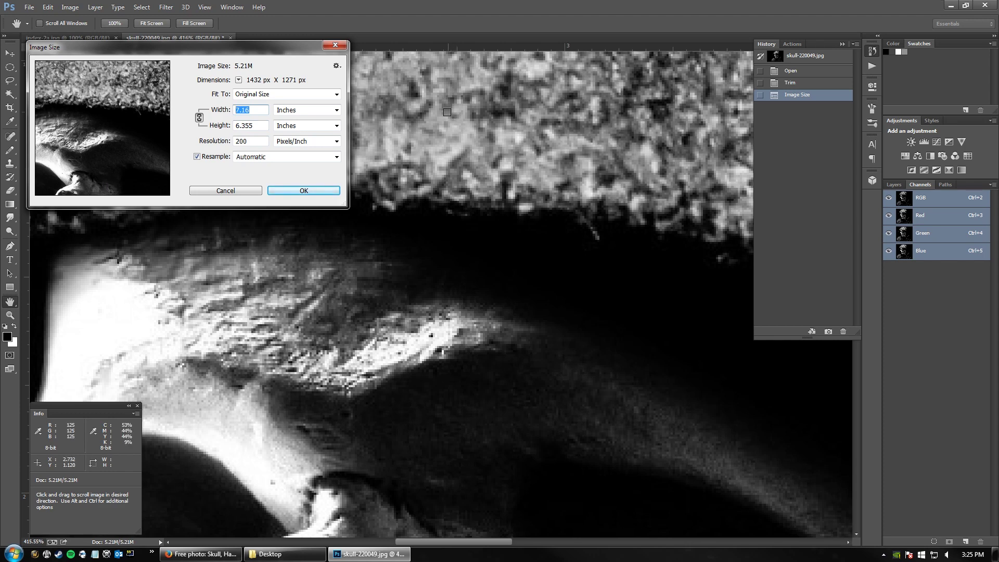
text(15)
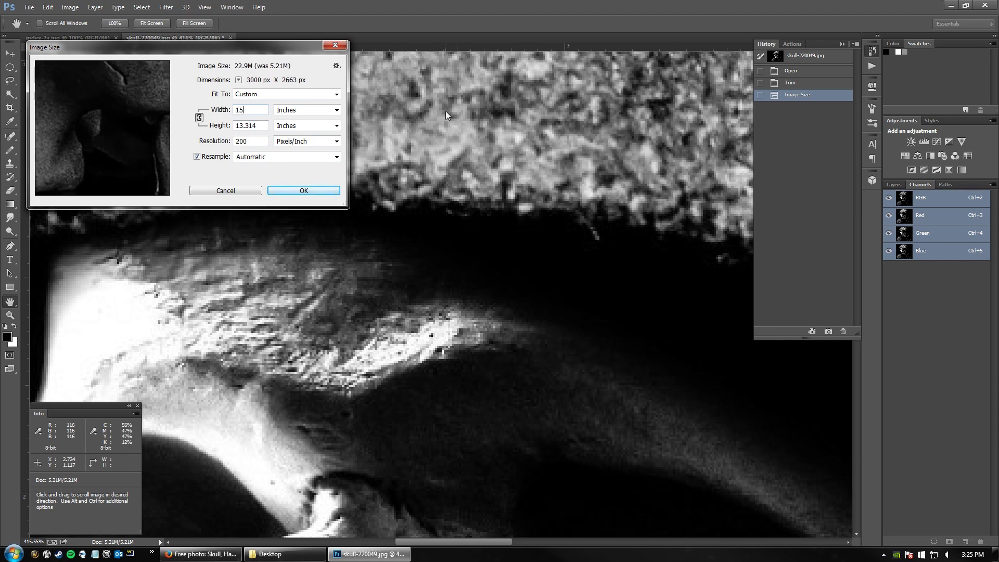
key(Return)
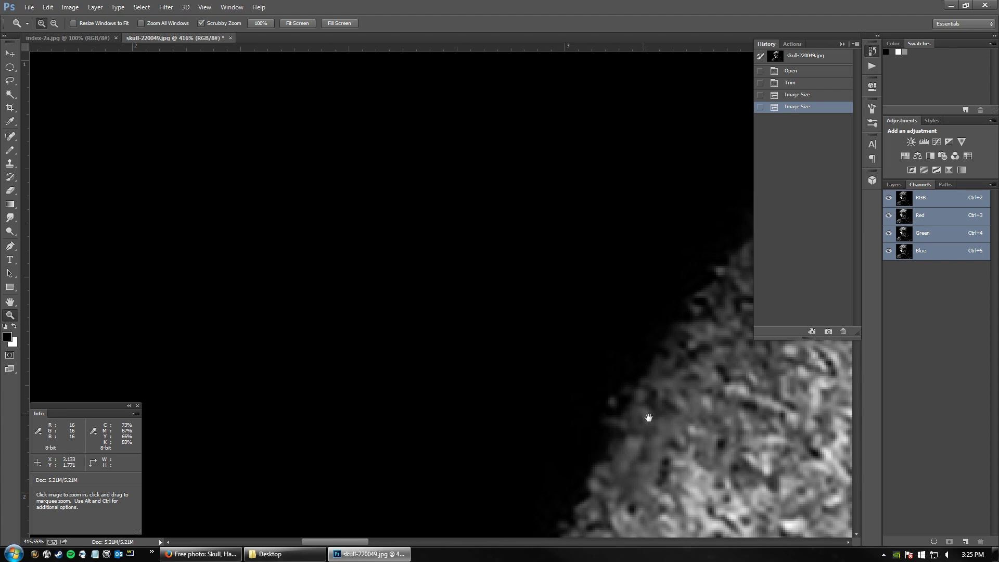
Step: Convert the whole image to Lab Color mode and make only the Lightness channel active
drag(649, 418, 234, 138)
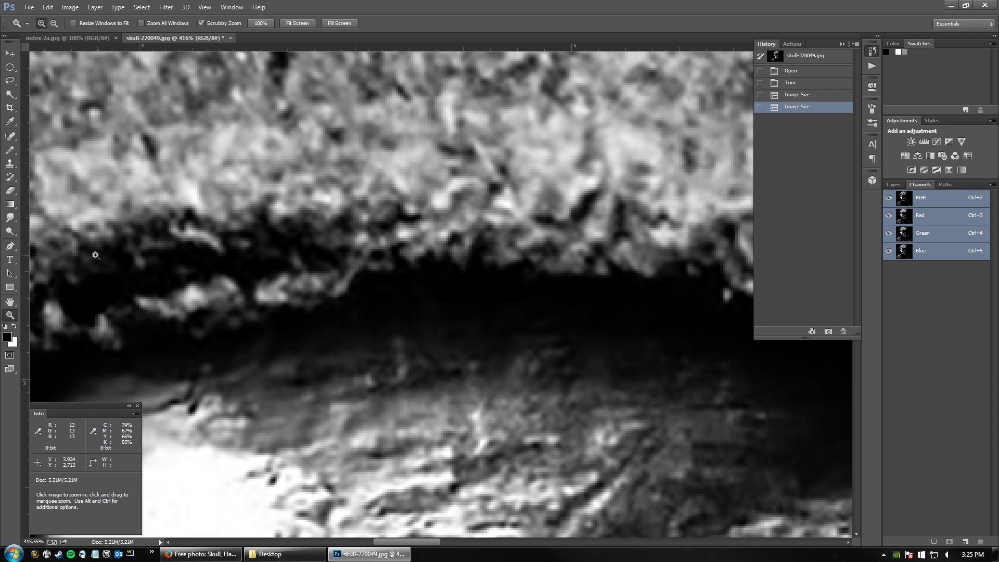
double_click(4, 302)
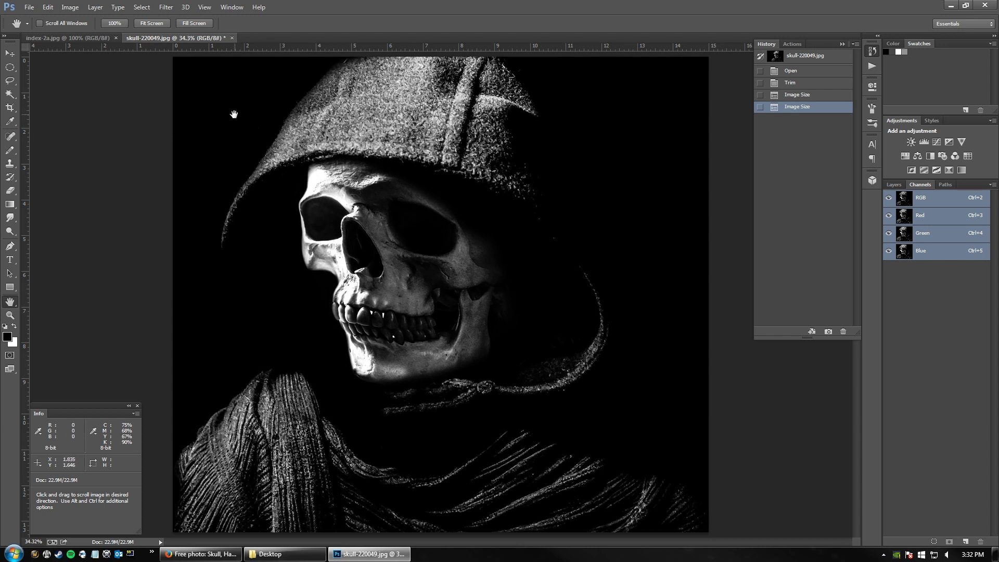
click(75, 8)
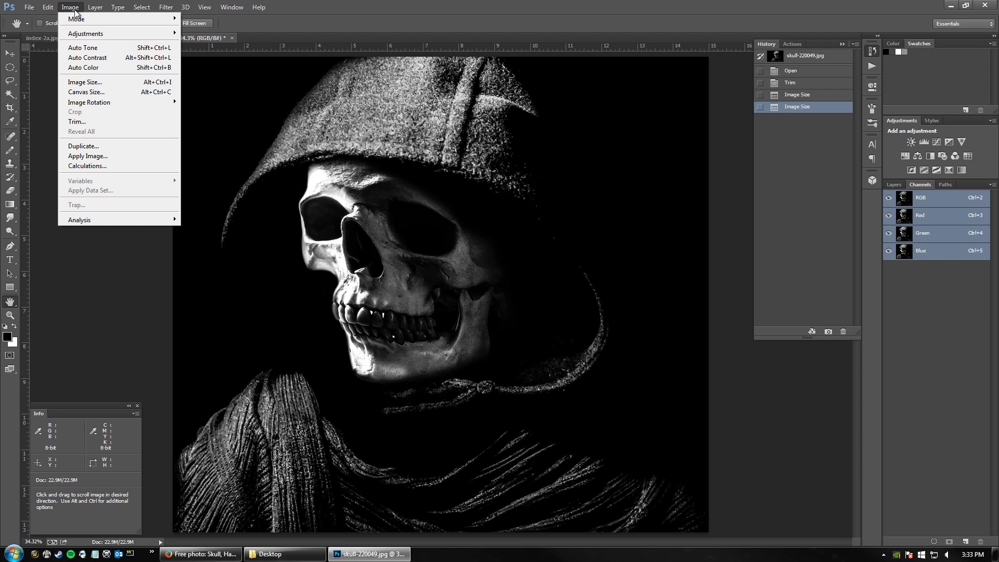
mouse_move(114, 21)
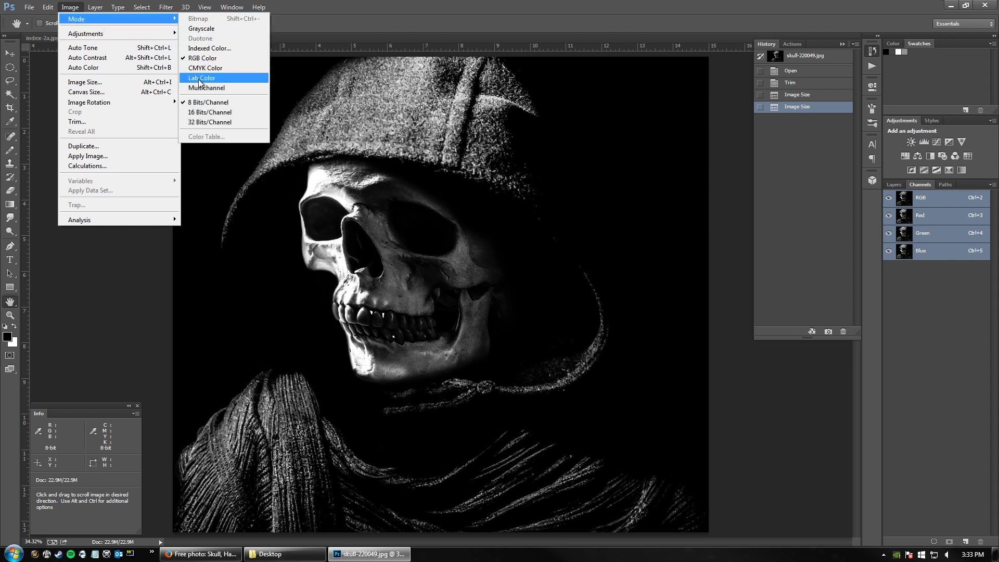
click(200, 79)
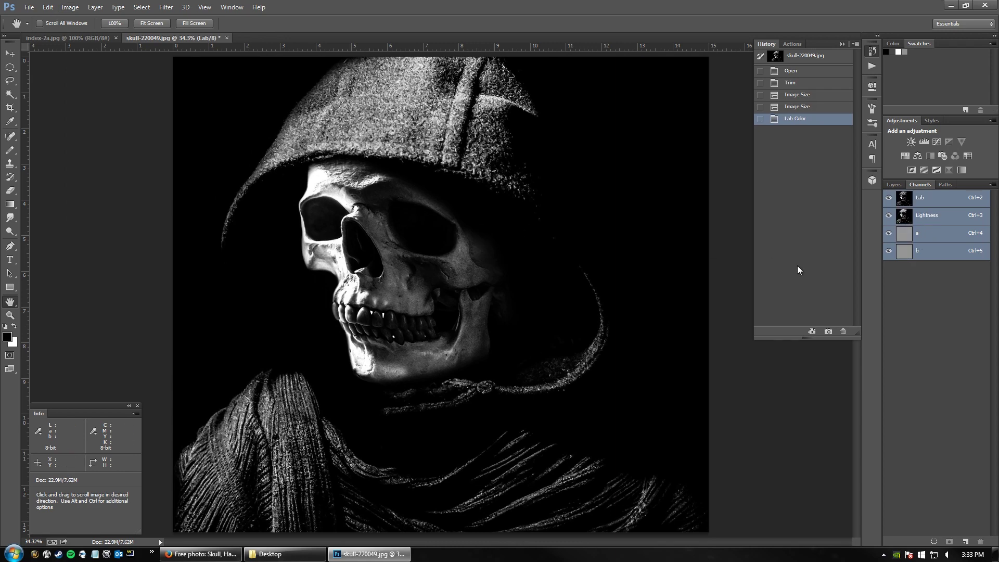
click(922, 217)
Step: Sharpen the Lightness channel with Unsharp Mask at radius 1.0 pixels and threshold 3 levels, adjusting the amount and comparing the preview
click(150, 7)
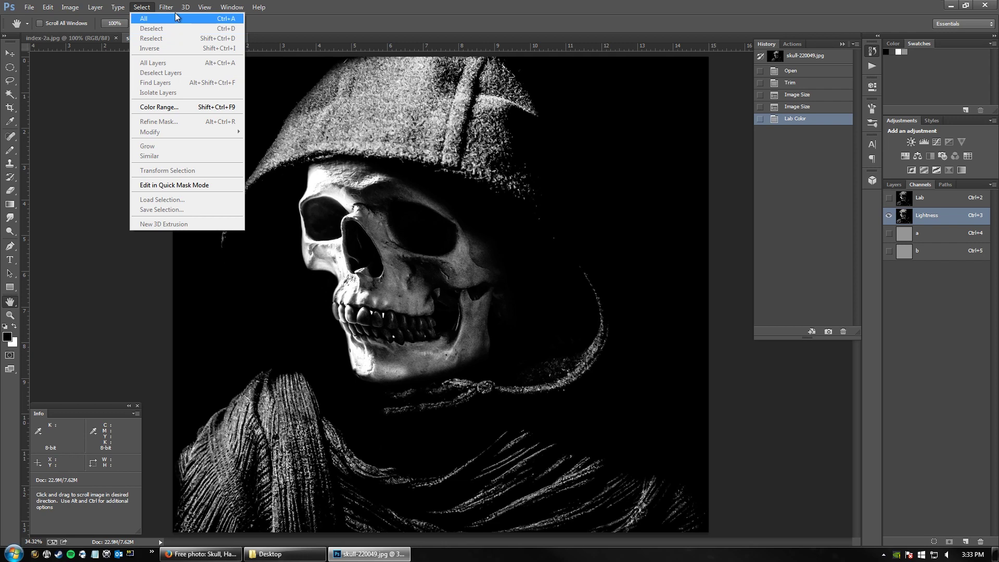
mouse_move(166, 7)
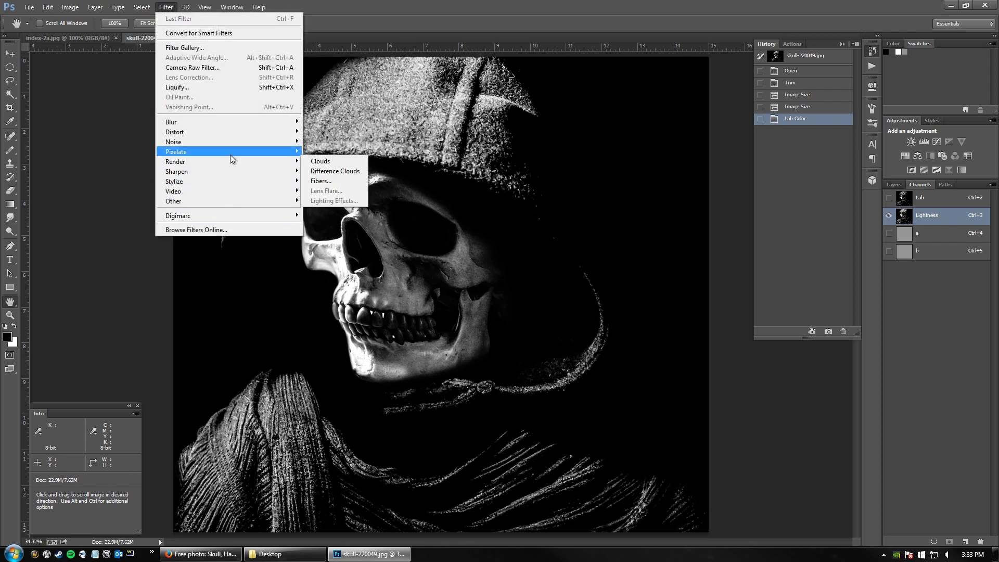
mouse_move(276, 172)
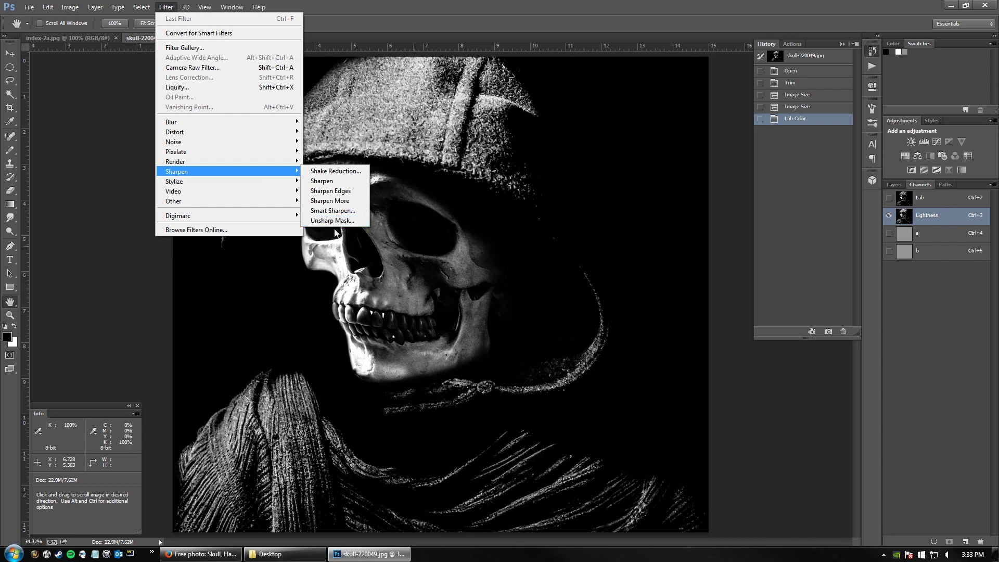
click(332, 221)
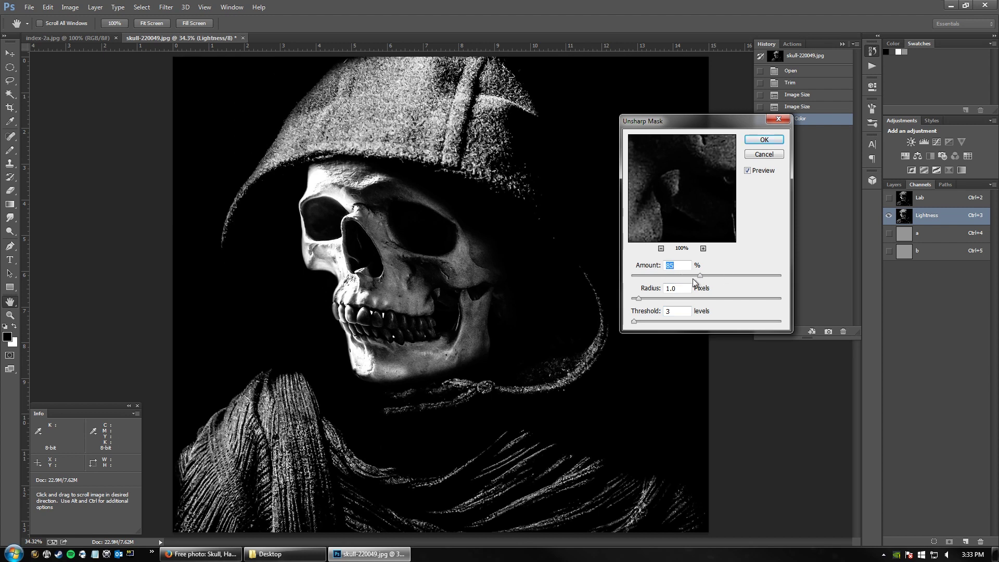
drag(700, 276, 707, 276)
drag(706, 275, 701, 276)
drag(701, 279, 701, 282)
click(749, 171)
click(748, 171)
click(748, 171)
click(764, 139)
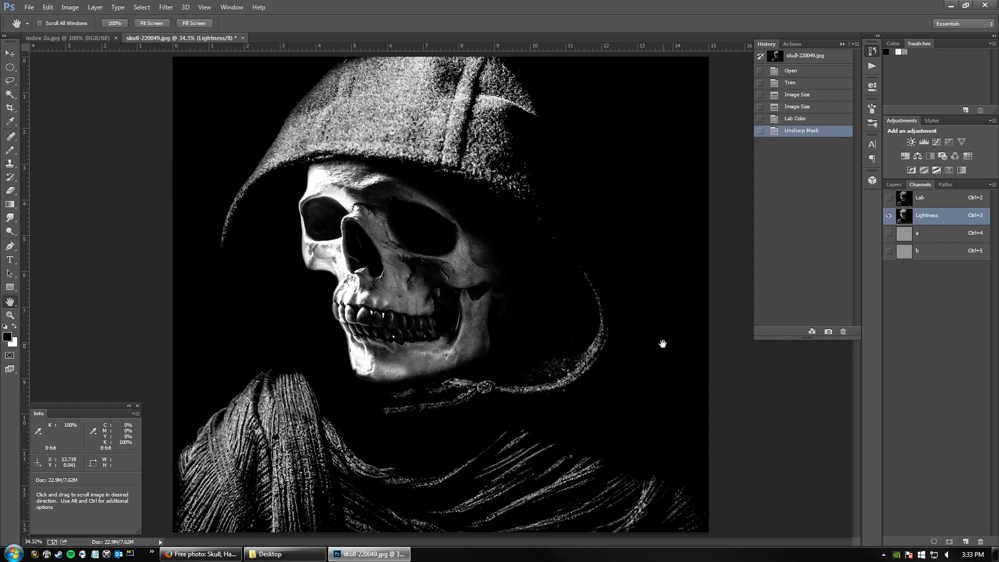
Step: Convert the sharpened image back to RGB Color mode
click(70, 7)
mouse_move(151, 19)
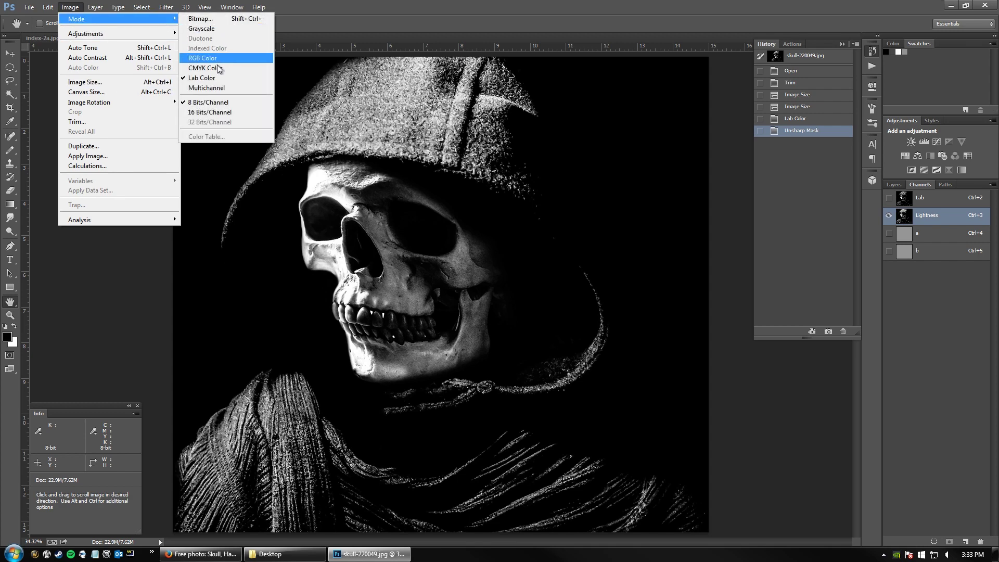
click(202, 58)
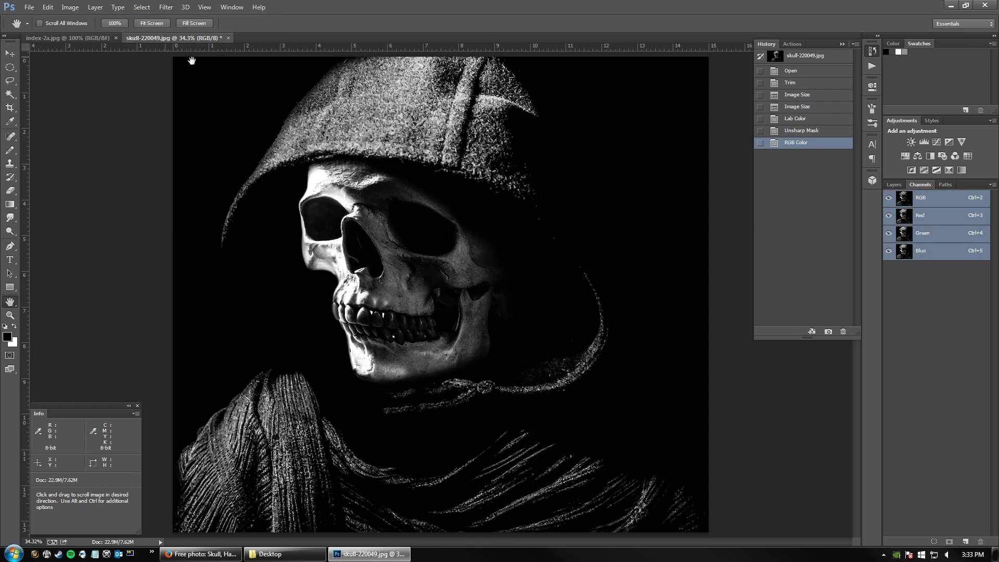
Step: Convert the image to CMYK Color mode with the U.S. Web Coated (SWOP) v2 profile
click(70, 7)
mouse_move(86, 20)
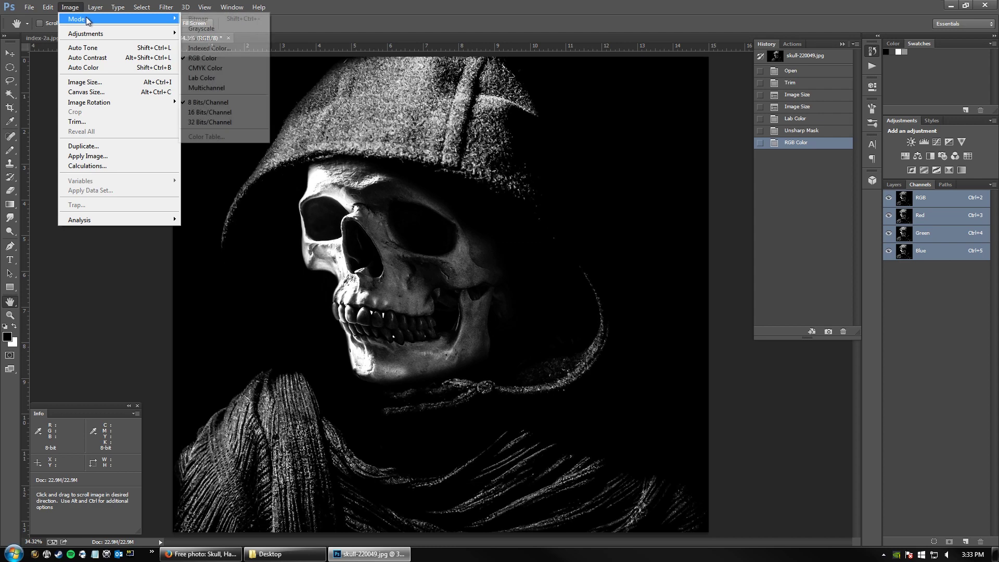
click(205, 67)
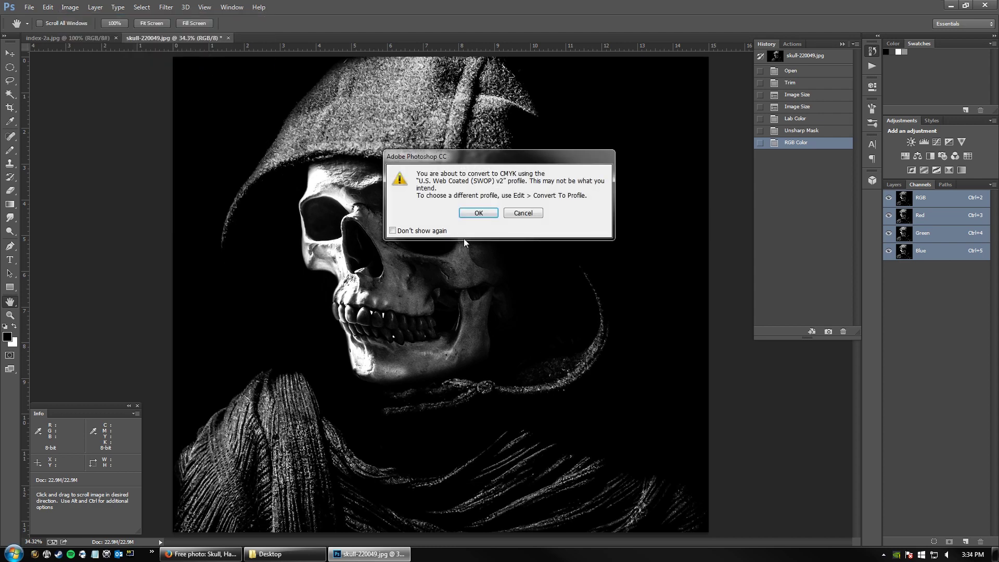
click(478, 213)
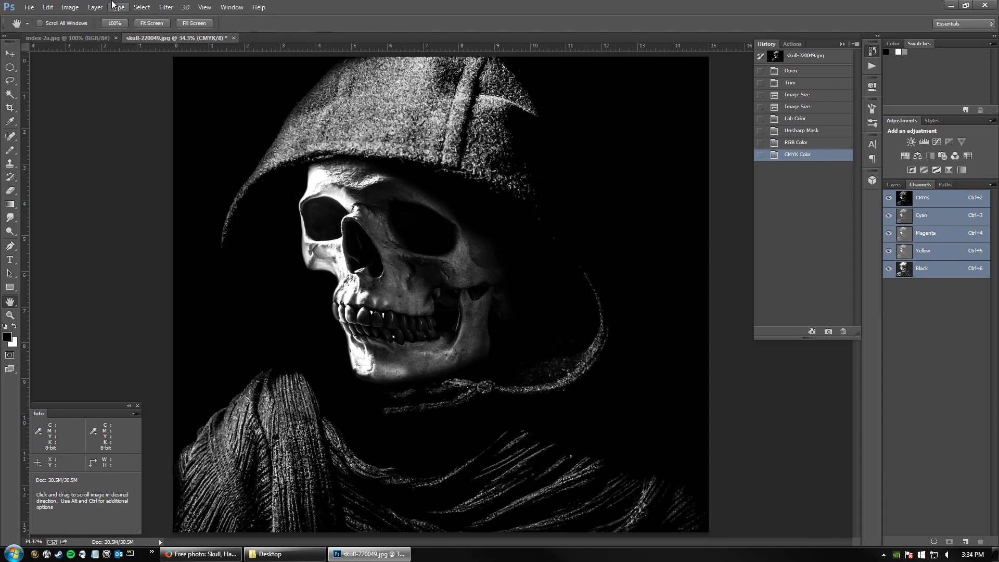
Step: Undo the CMYK conversion by returning the image history to the RGB Color state
click(95, 8)
mouse_move(73, 8)
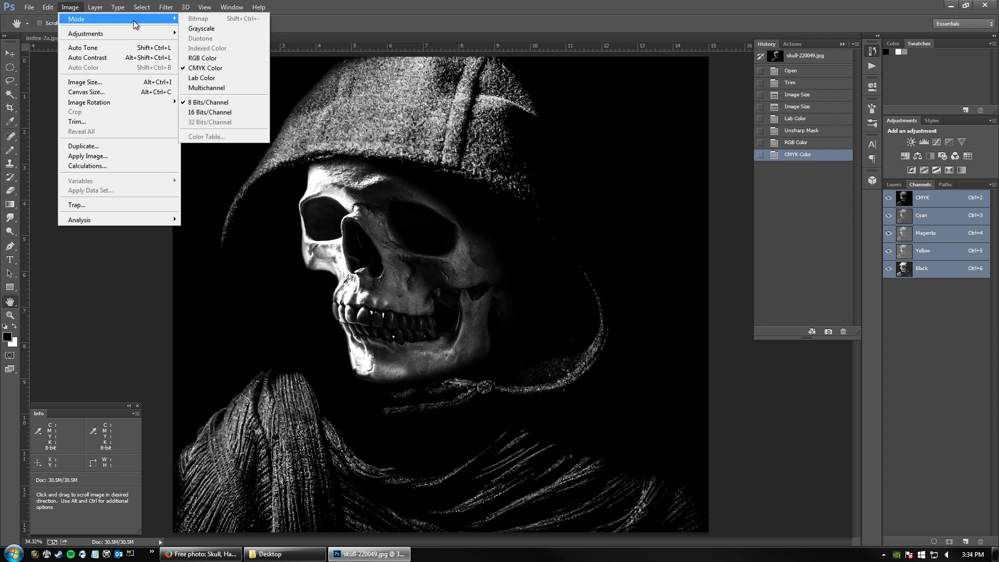
click(795, 144)
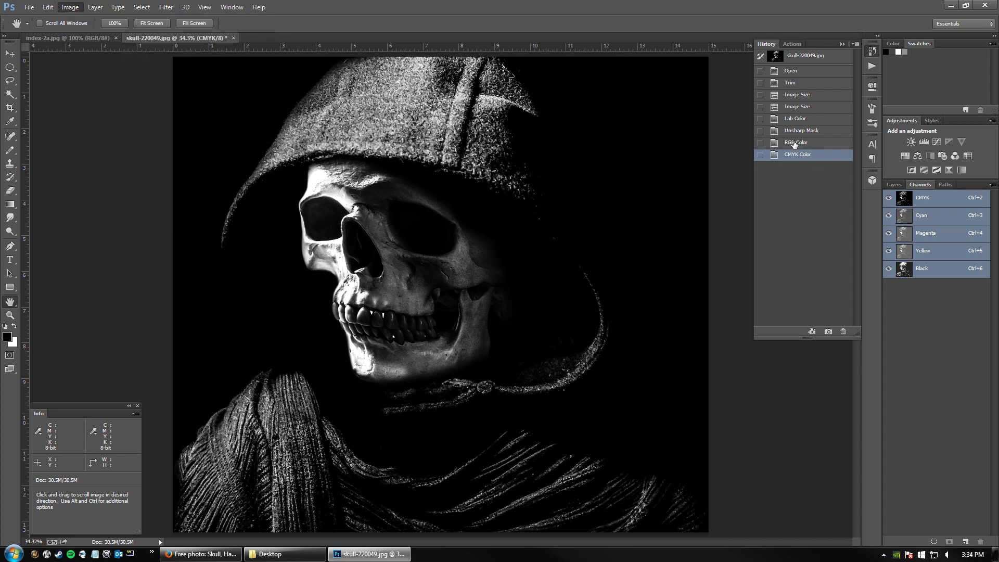
click(795, 145)
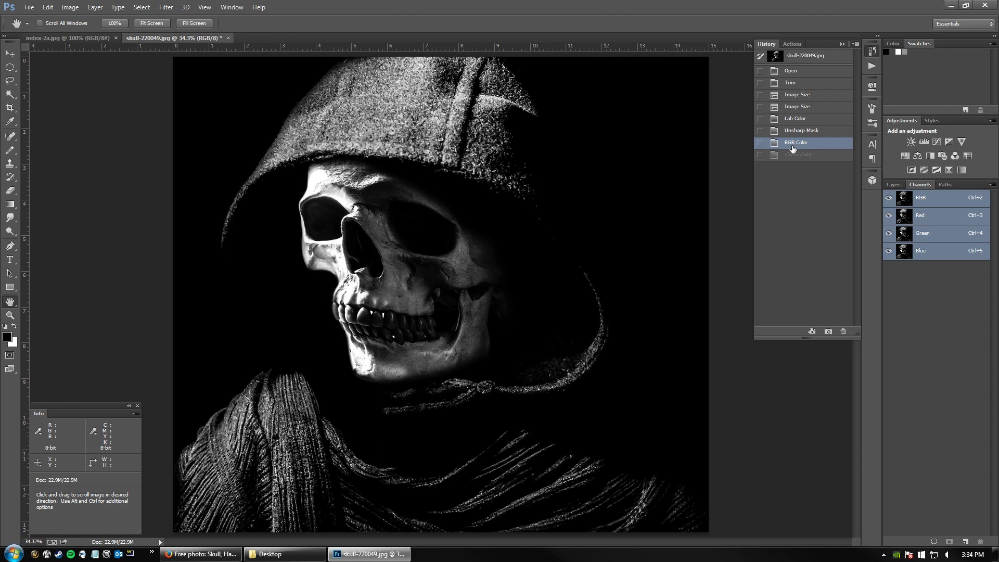
click(70, 7)
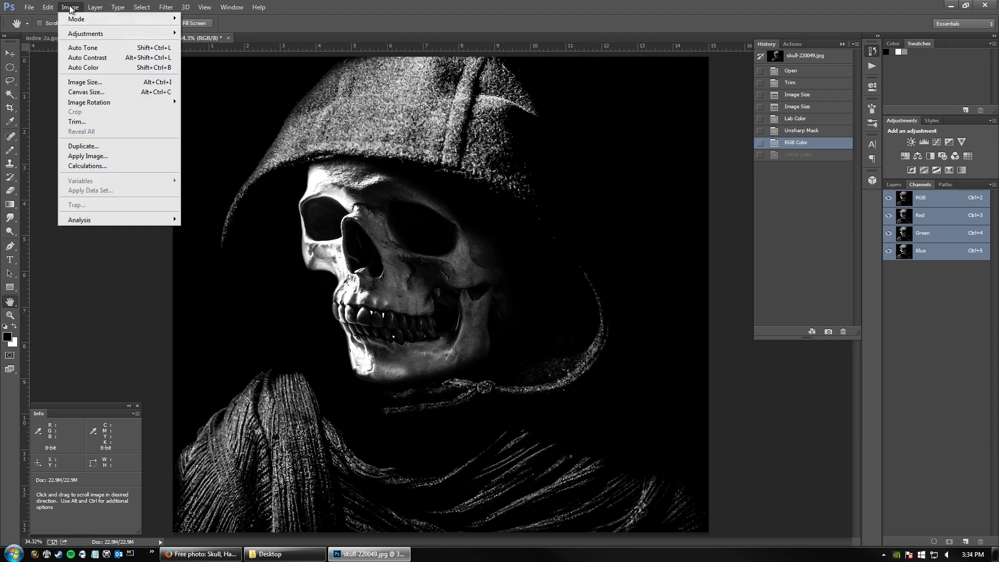
mouse_move(75, 19)
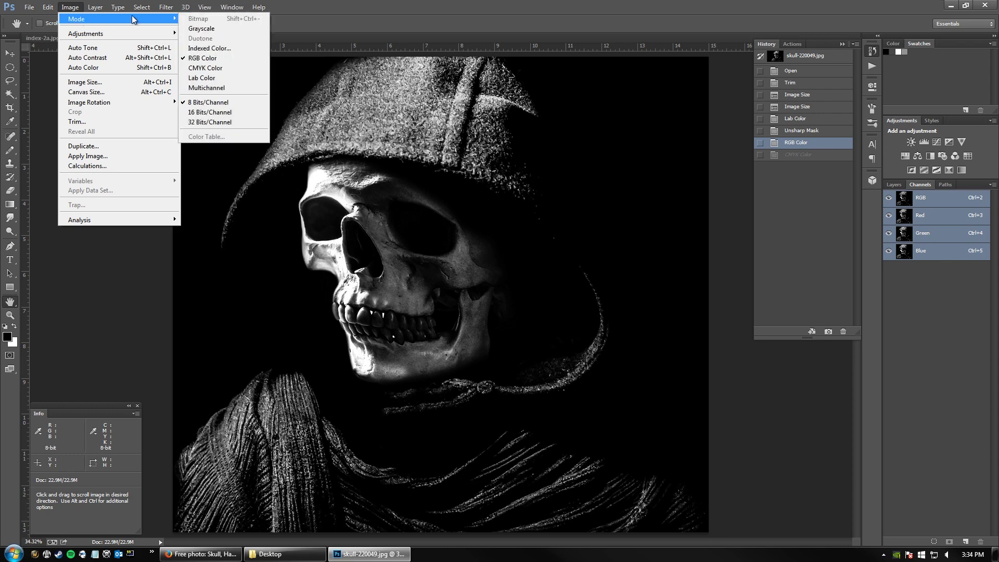
click(230, 48)
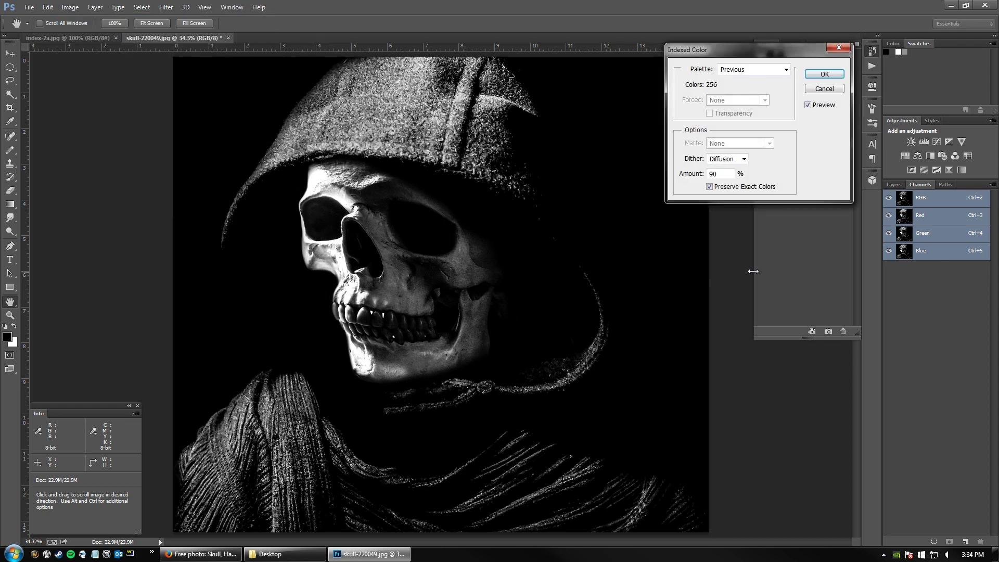
click(785, 70)
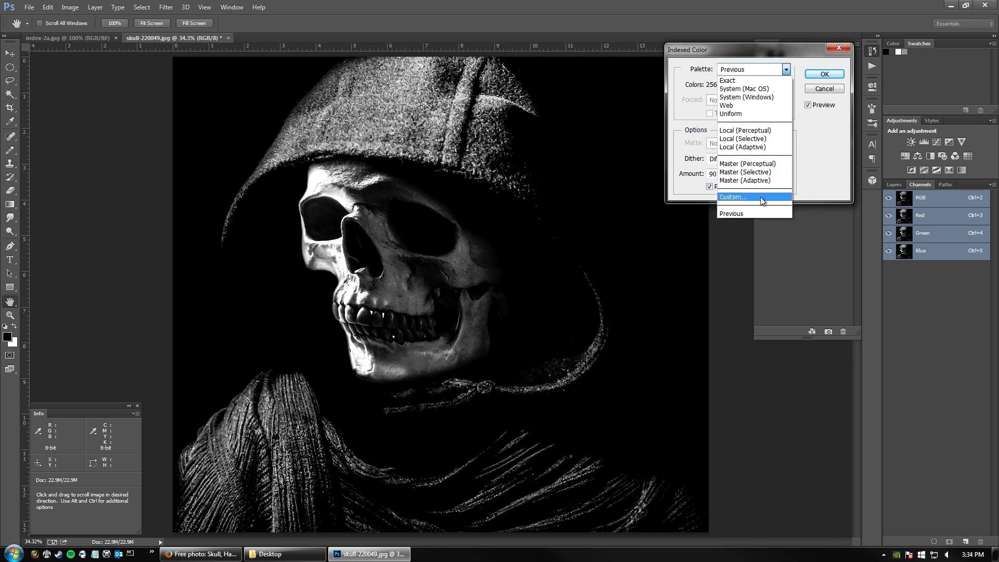
key(Escape)
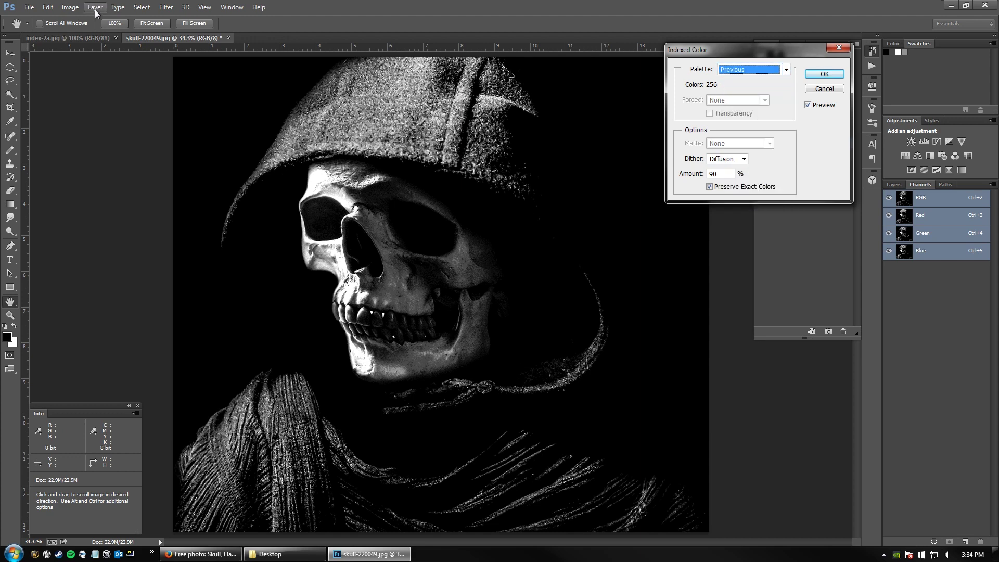
click(812, 88)
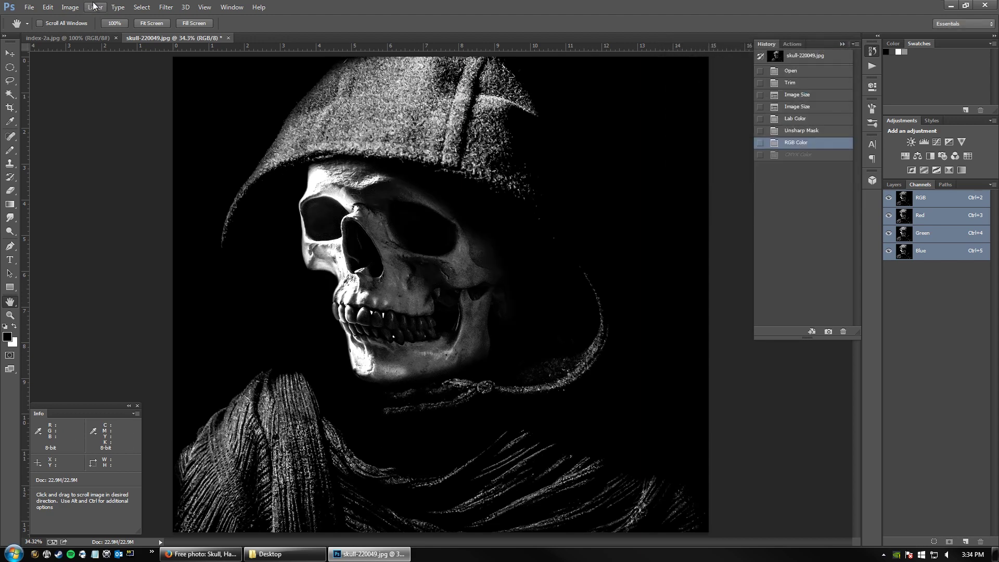
Step: Start an Indexed Color conversion of the image and turn off its preview
click(61, 8)
mouse_move(76, 18)
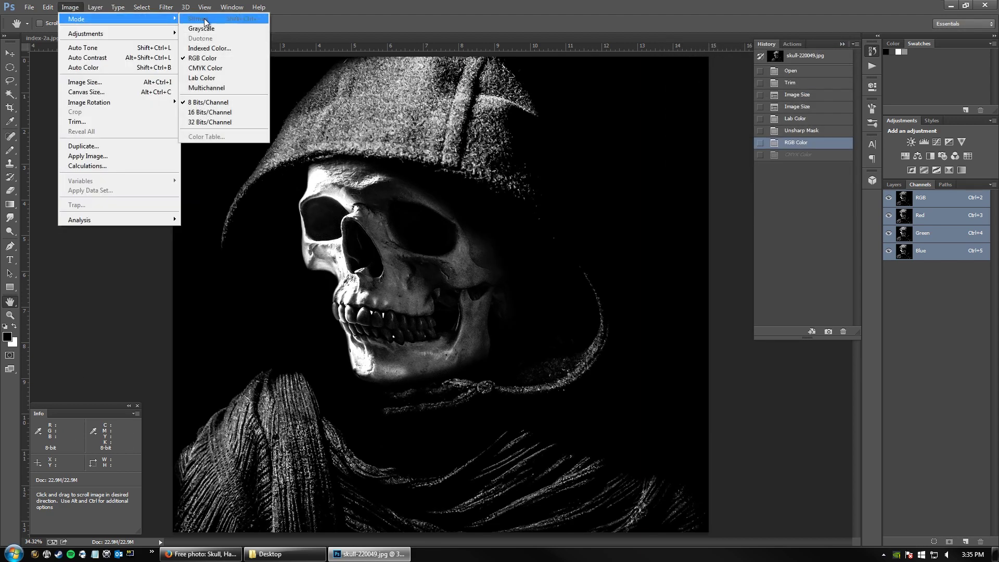
click(209, 49)
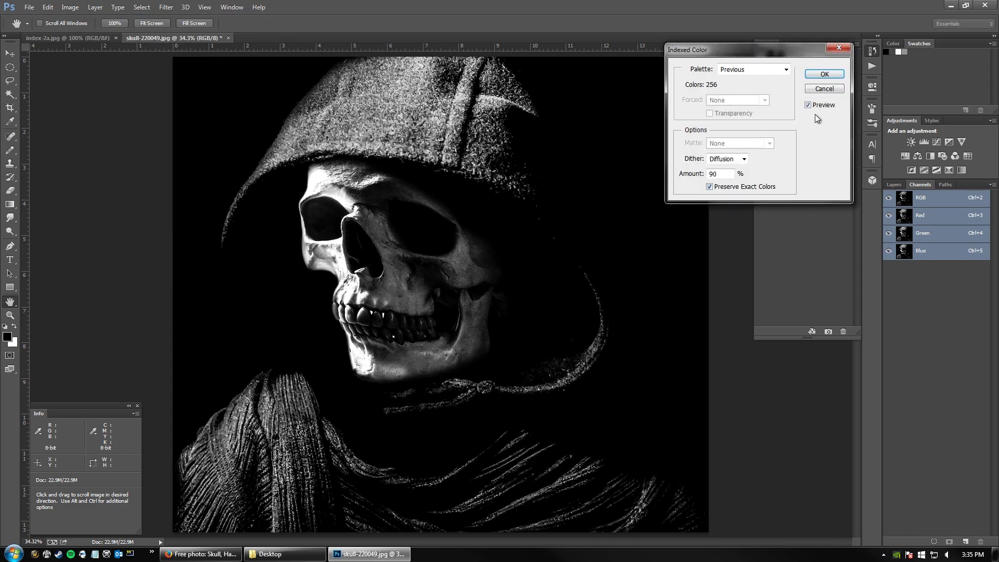
click(786, 69)
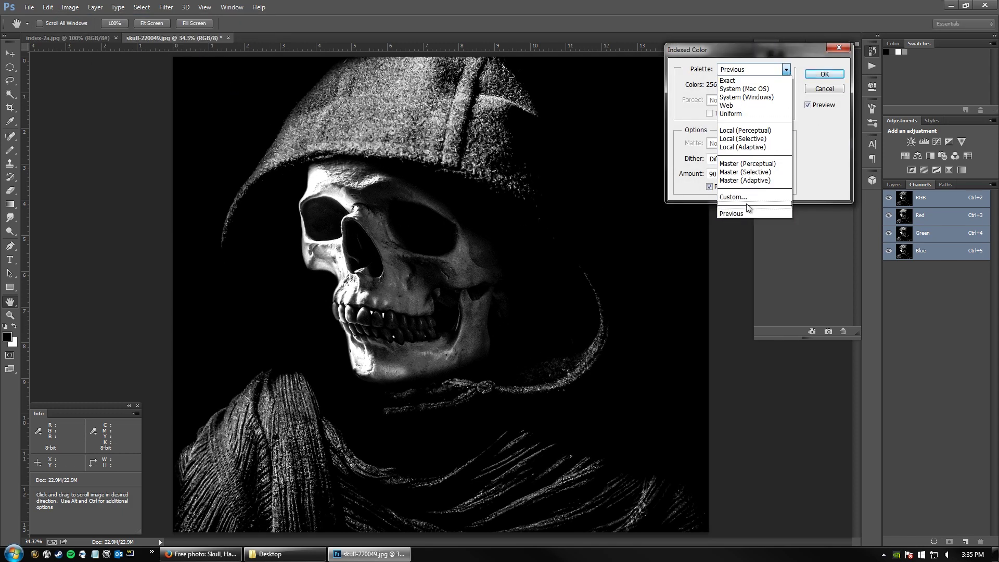
click(814, 149)
click(807, 105)
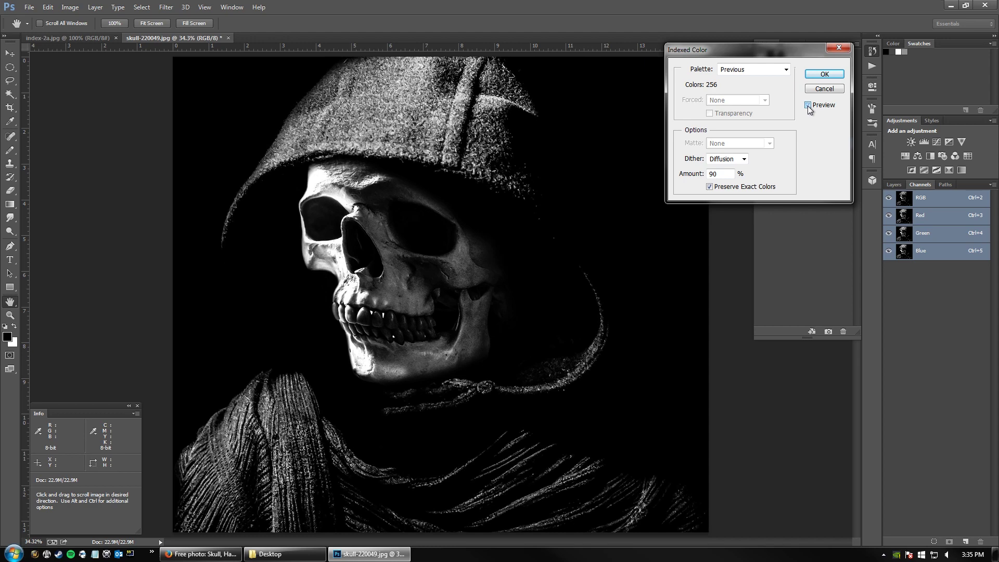
Step: Use a custom palette and clear its whole color table to white (ffffff)
click(787, 69)
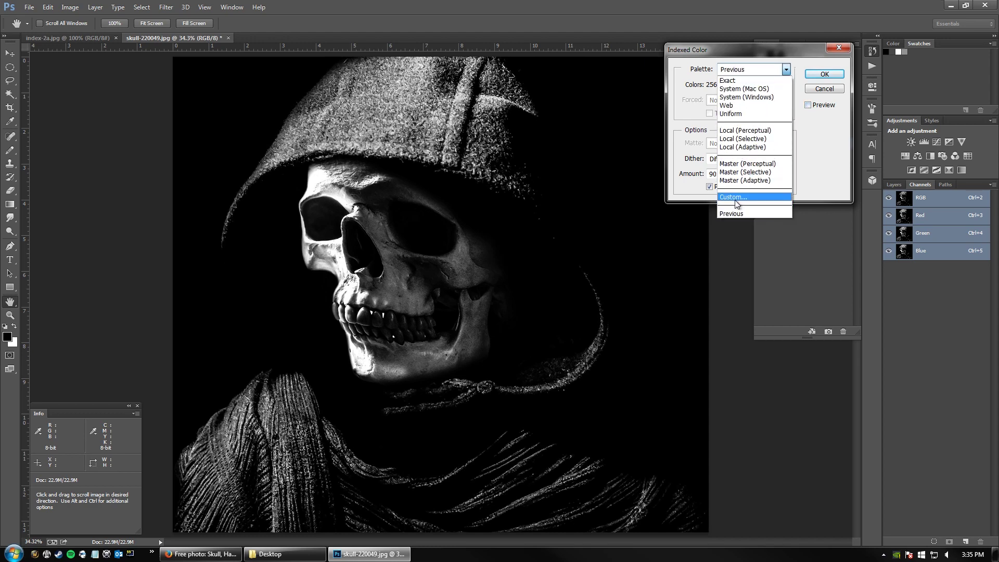
click(742, 197)
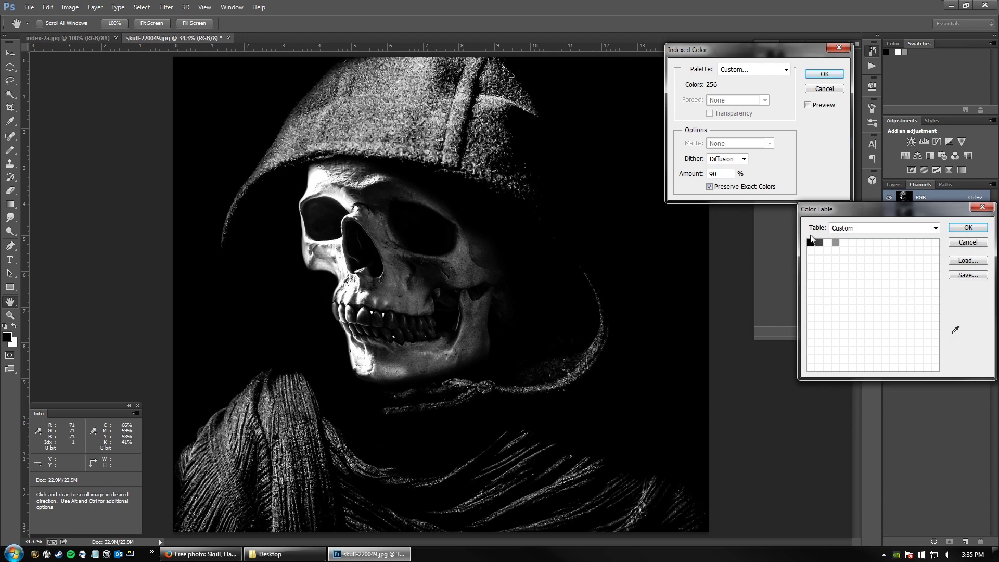
drag(944, 353, 938, 367)
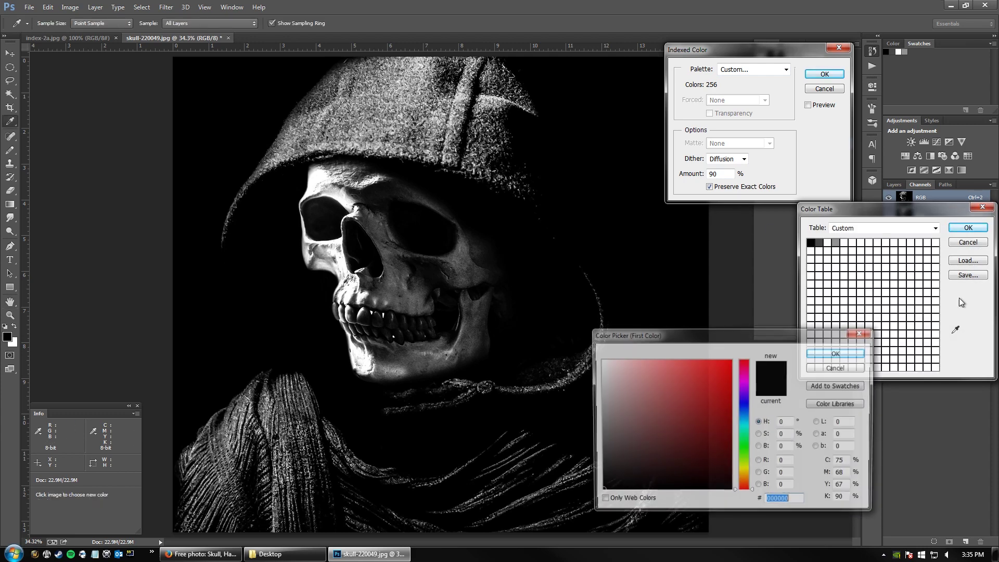
drag(640, 389, 599, 360)
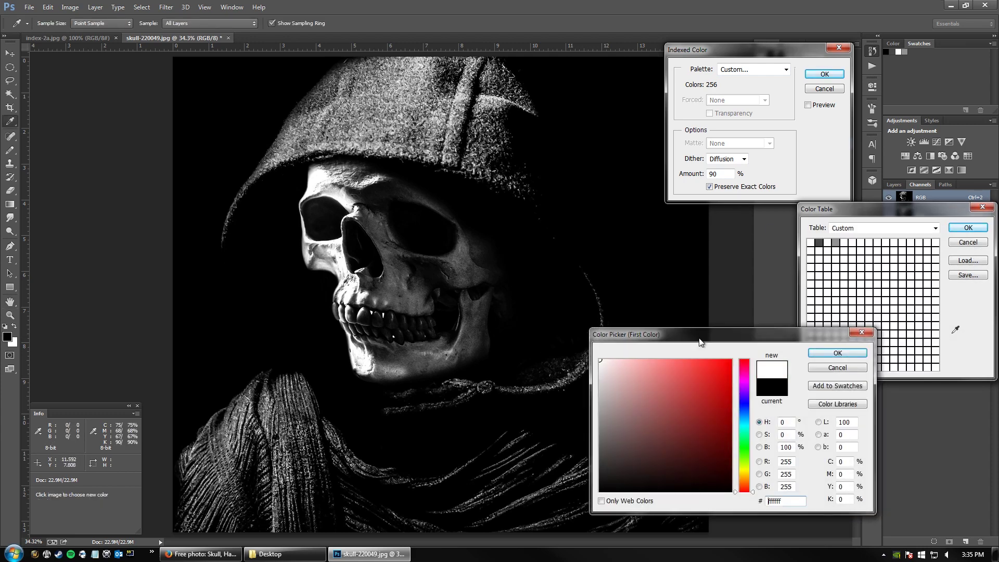
click(849, 354)
click(968, 227)
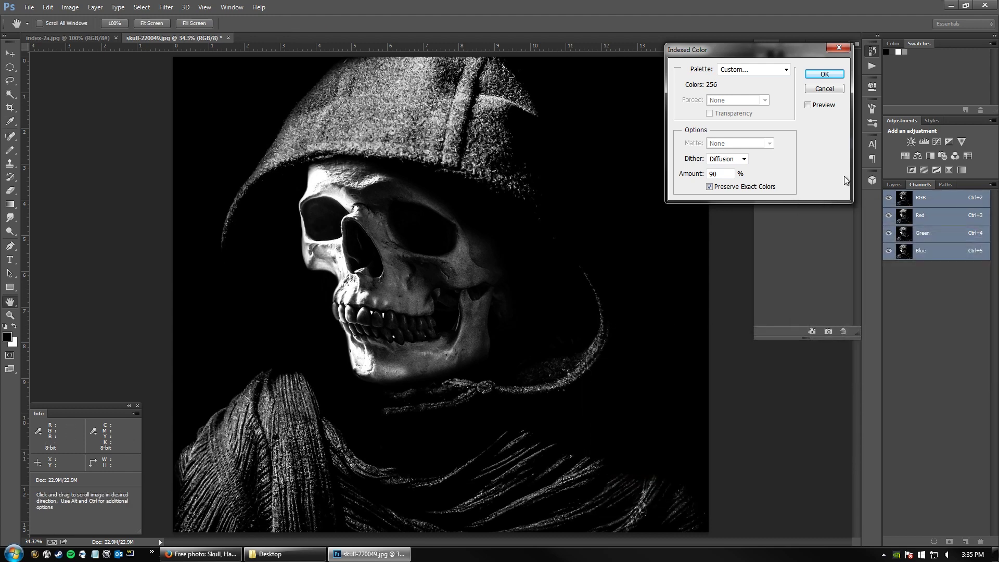
Step: Compare the image with and without the Indexed Color preview, leaving the preview off
click(808, 105)
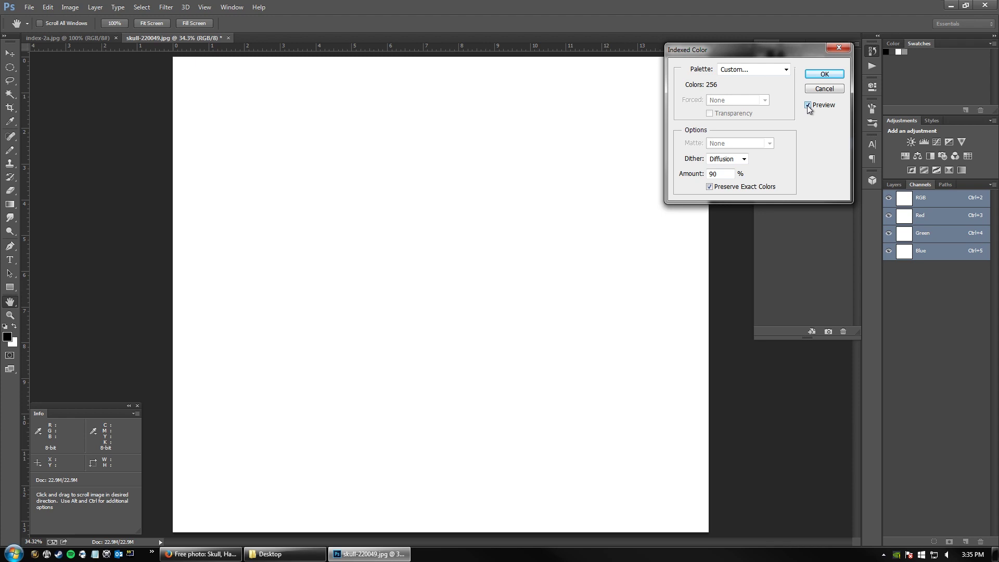
click(807, 105)
click(808, 105)
click(808, 105)
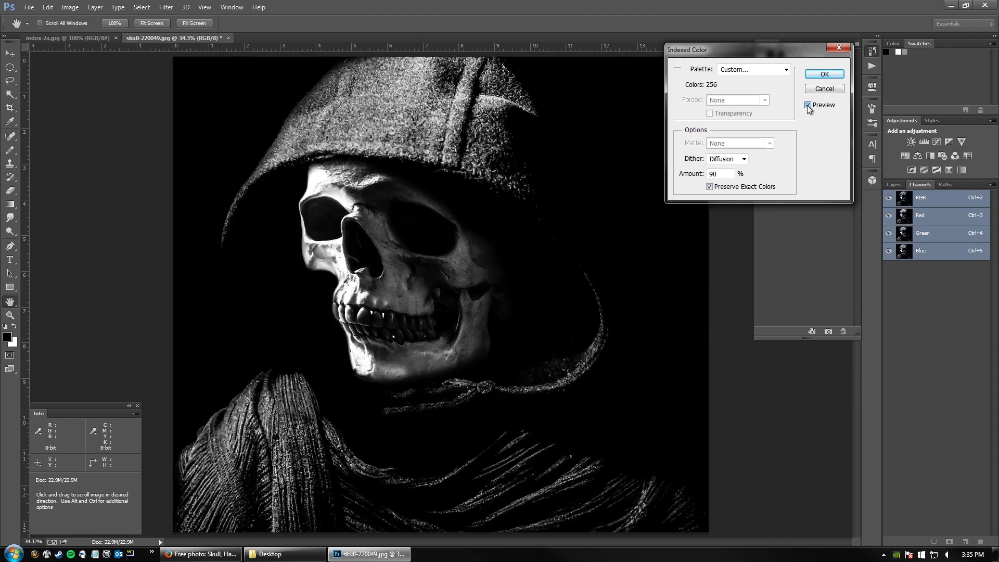
click(808, 105)
click(808, 105)
click(807, 105)
click(808, 106)
click(787, 73)
click(752, 198)
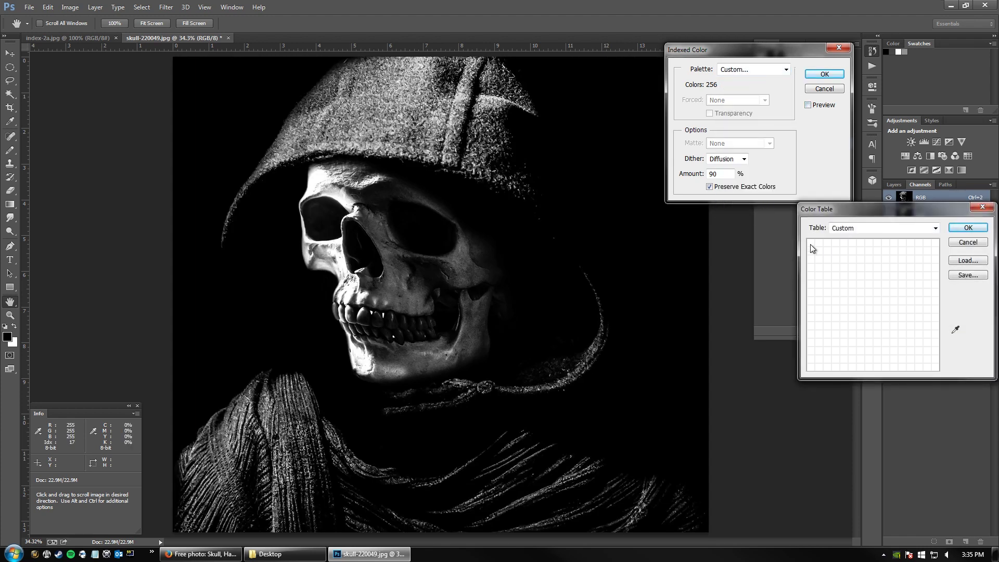
key(Escape)
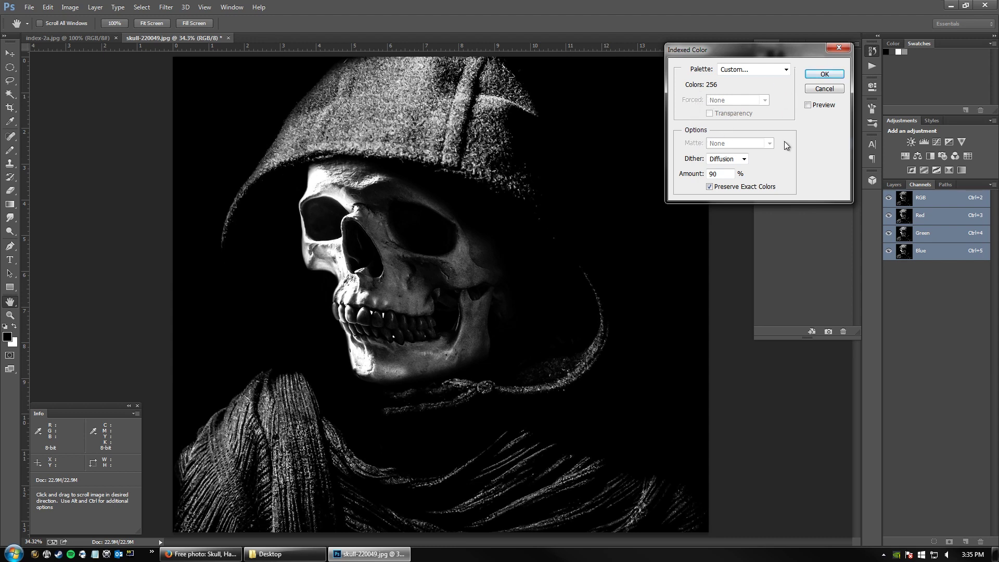
Step: Keep the dither type at Diffusion and set the dither amount to 95%
click(745, 158)
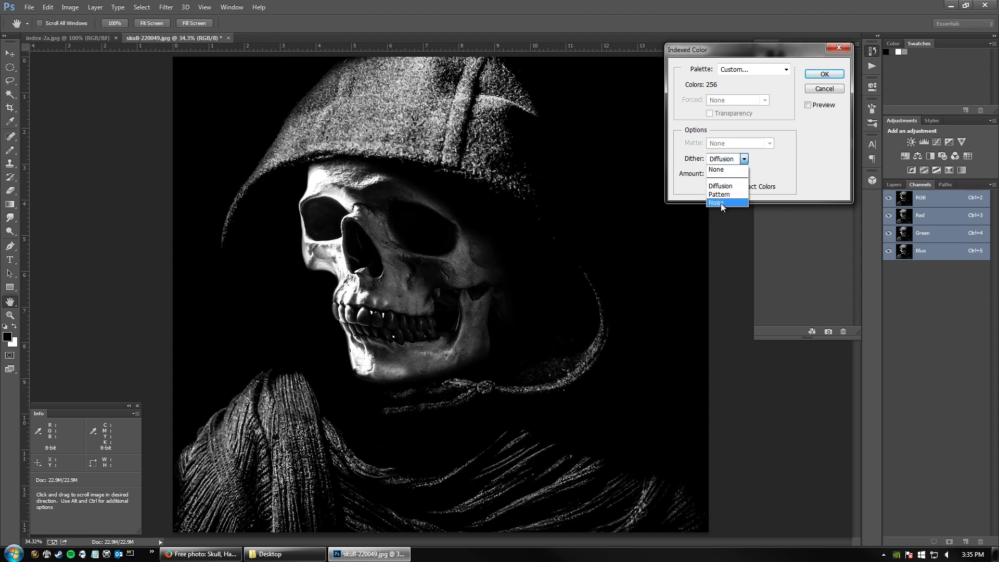
click(725, 188)
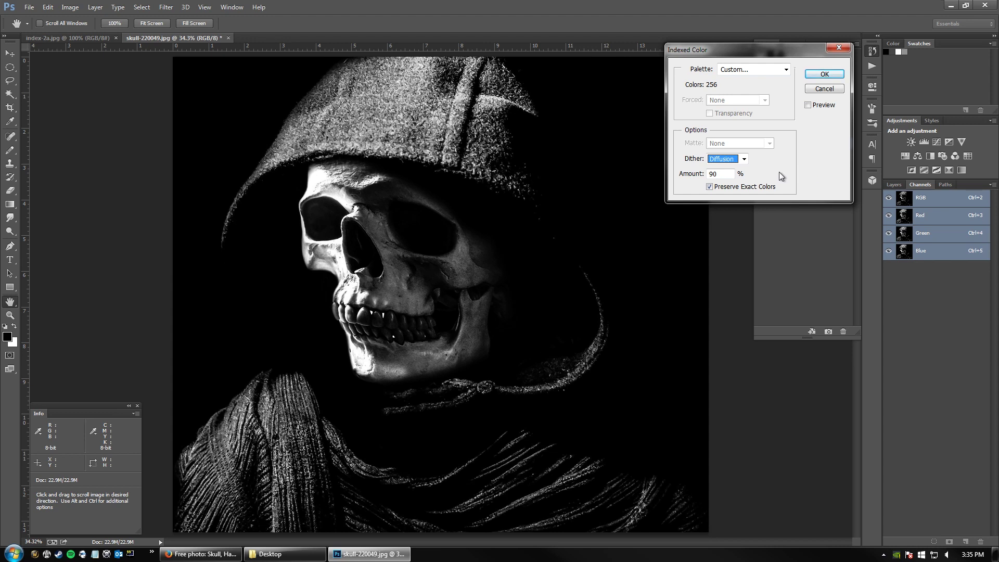
double_click(722, 173)
text(95)
Step: Set the first entry of the custom color table to black (000000), sampled from the image's dark background
click(787, 69)
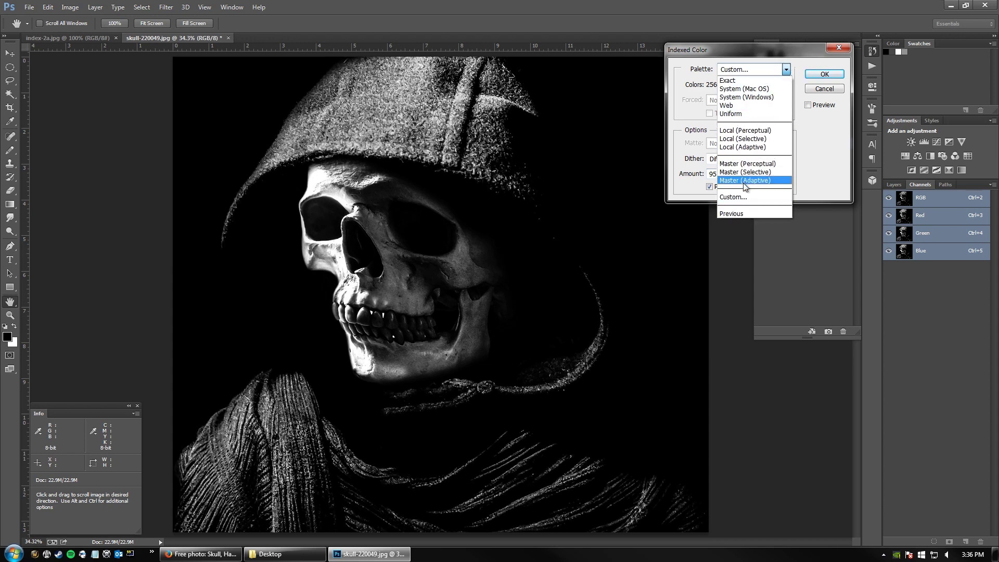
click(744, 197)
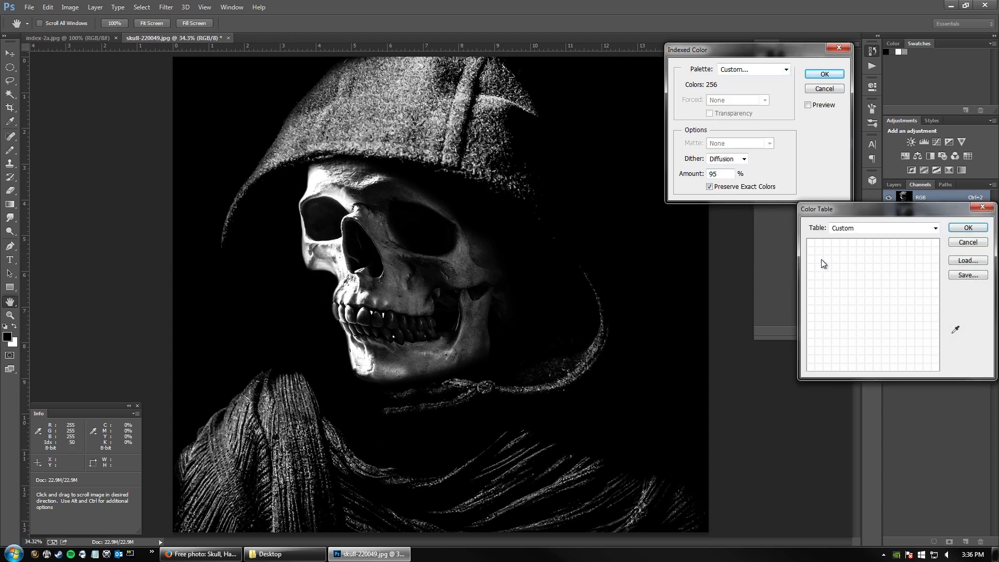
click(811, 243)
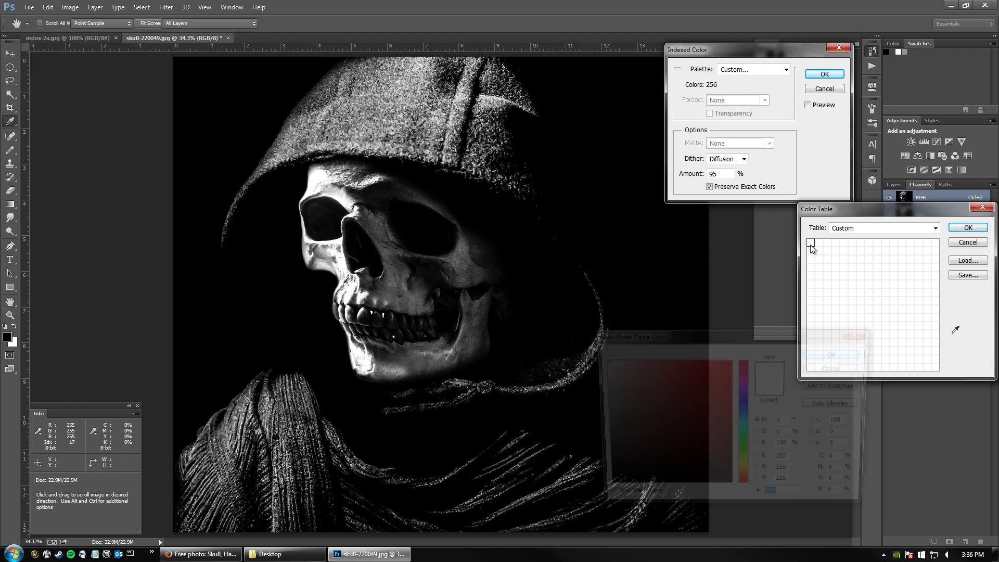
click(647, 263)
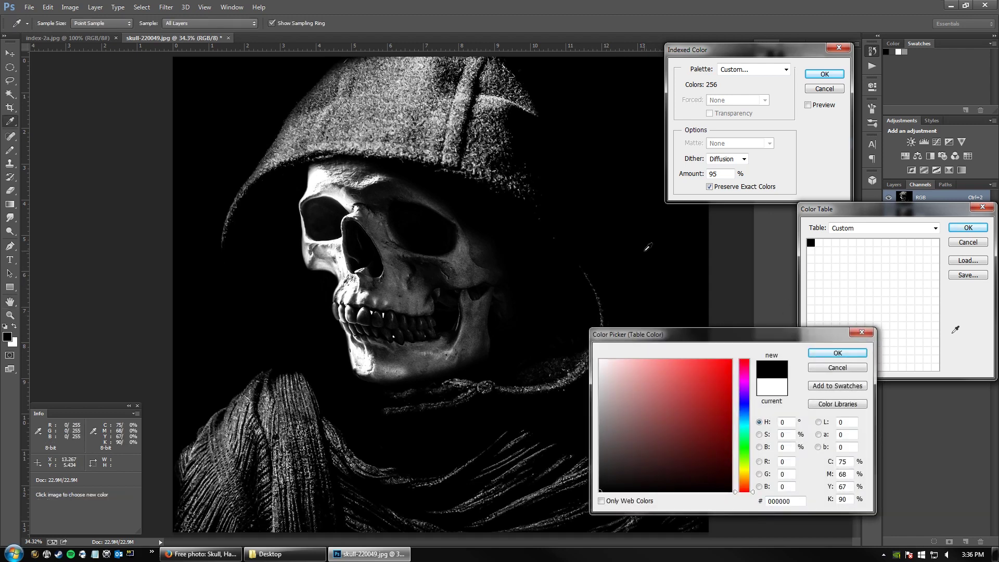
click(838, 354)
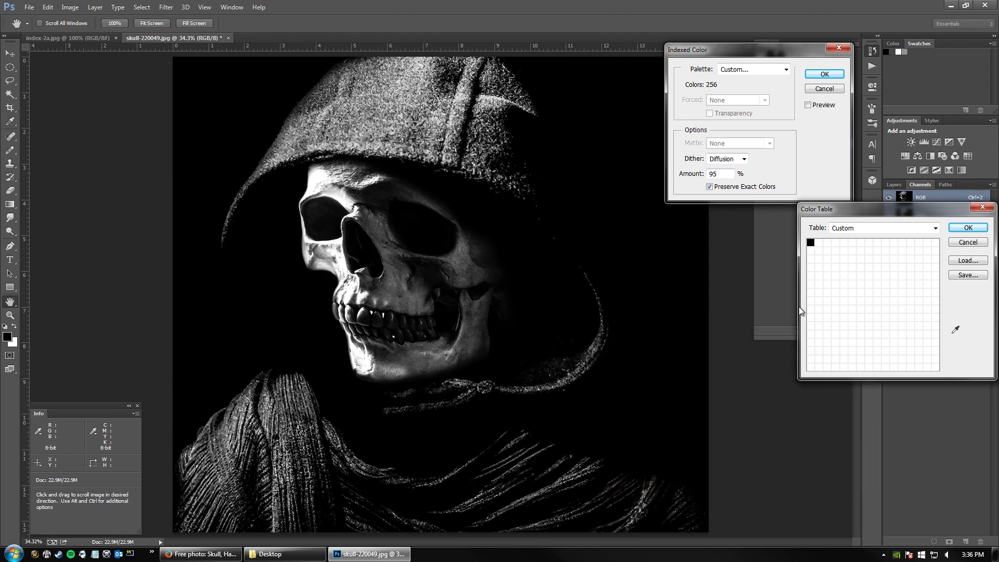
Step: Keep the second color table entry white (ffffff) and set the third to dark gray 474747, sampled from the skull's forehead
click(821, 243)
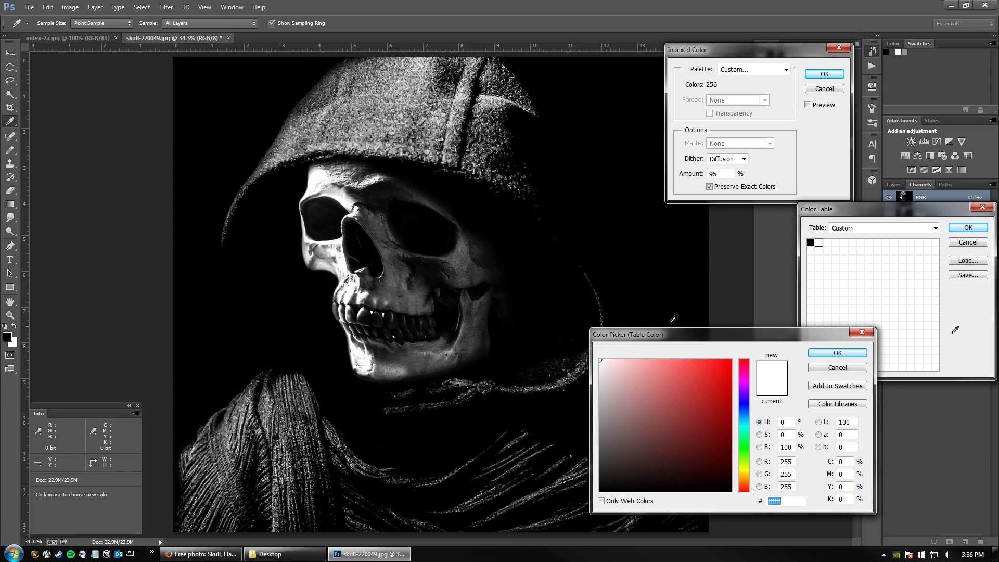
click(820, 353)
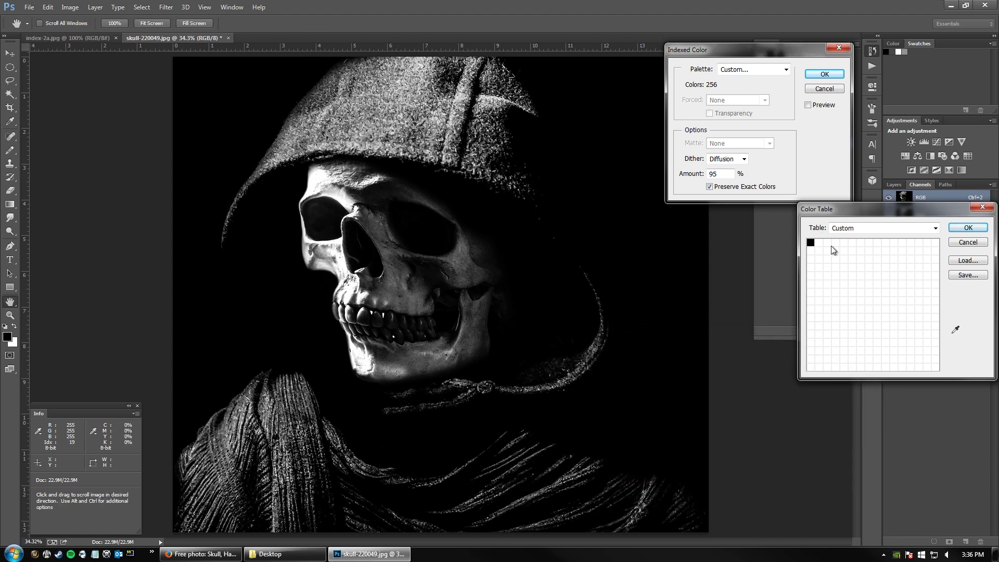
click(830, 245)
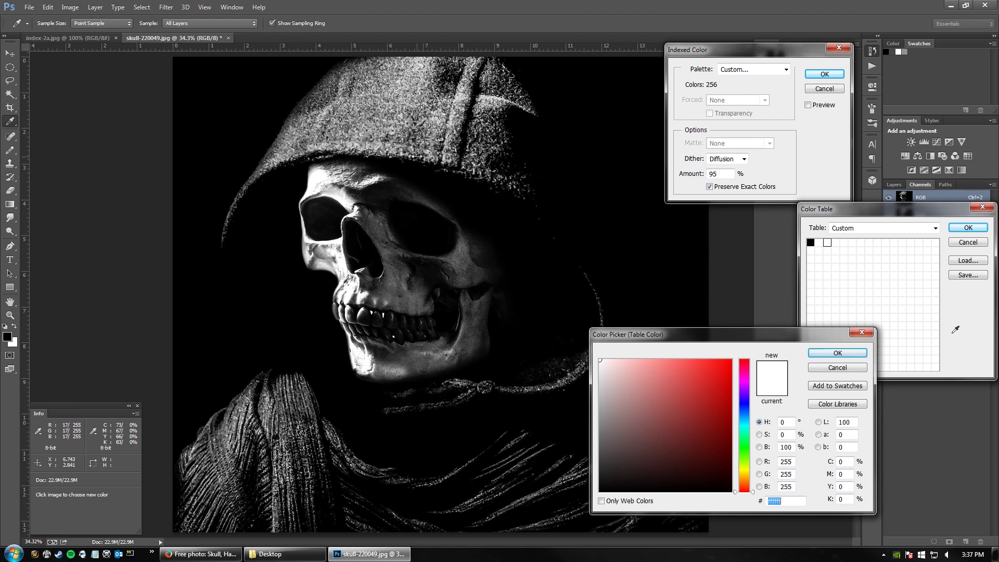
click(471, 129)
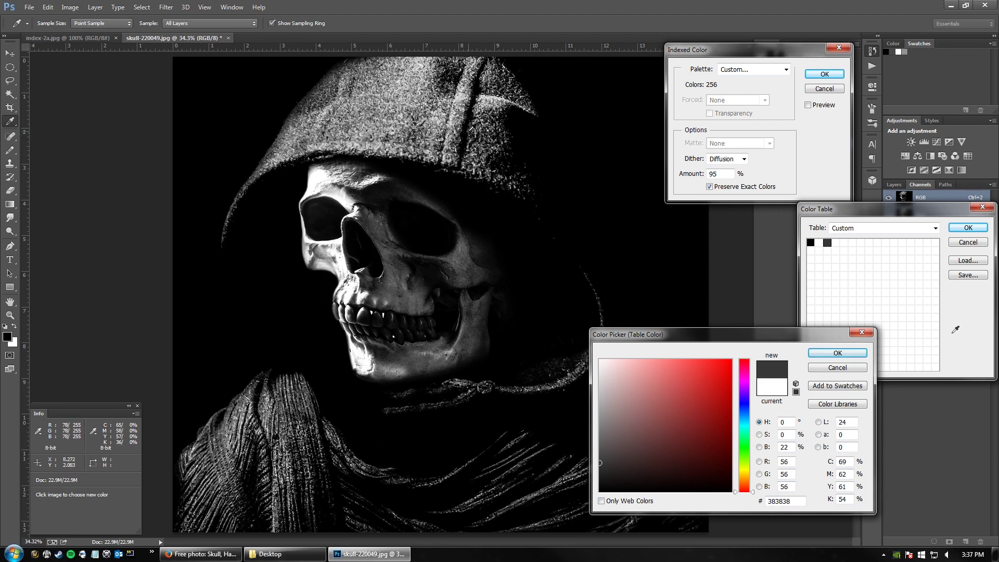
click(471, 129)
click(369, 170)
click(366, 171)
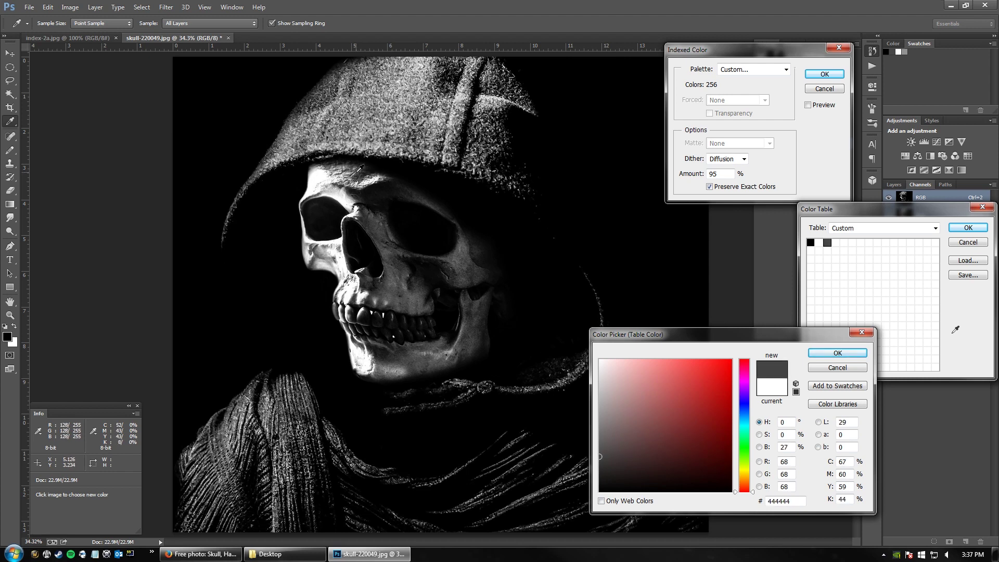
click(358, 169)
click(359, 169)
click(359, 170)
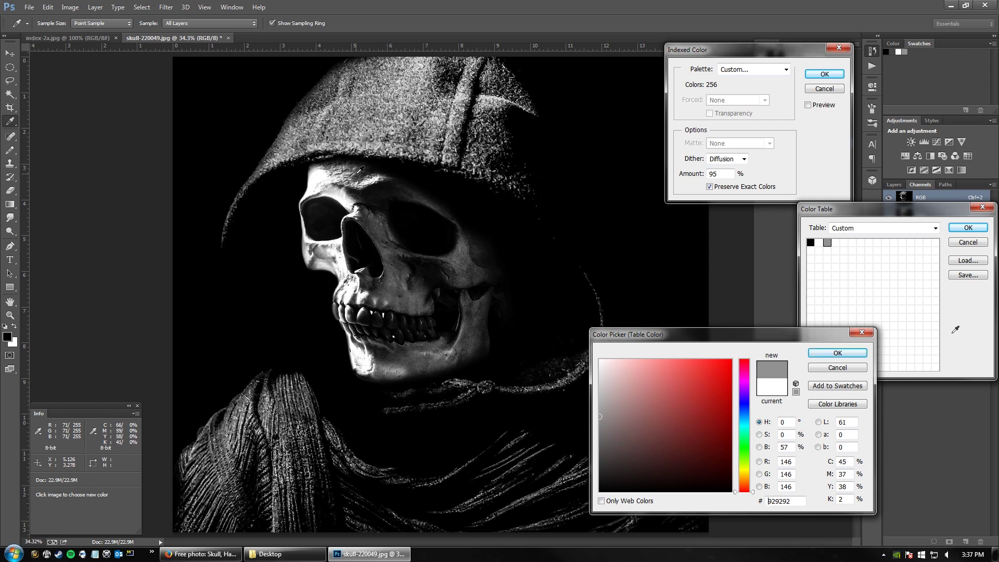
click(359, 170)
click(360, 170)
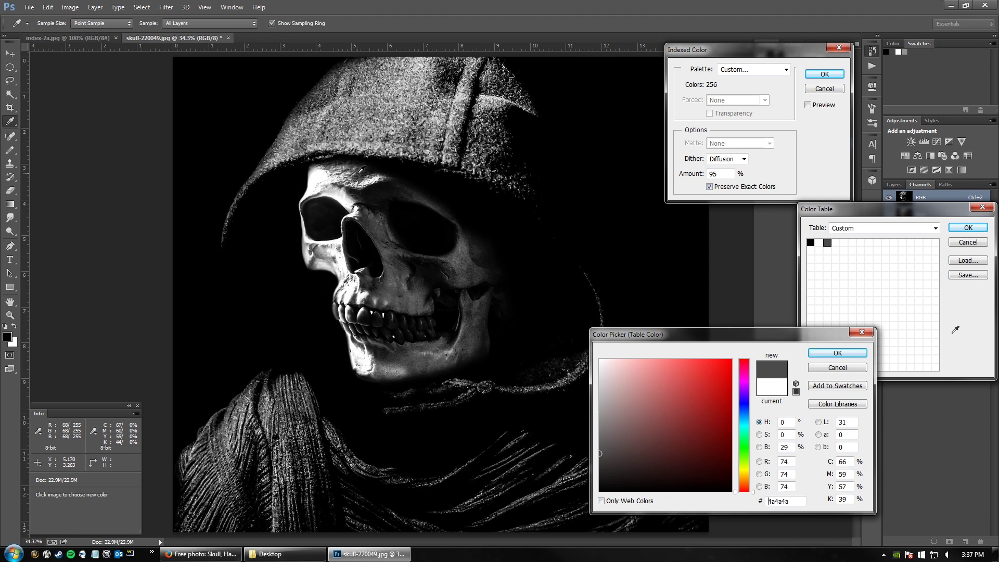
click(359, 170)
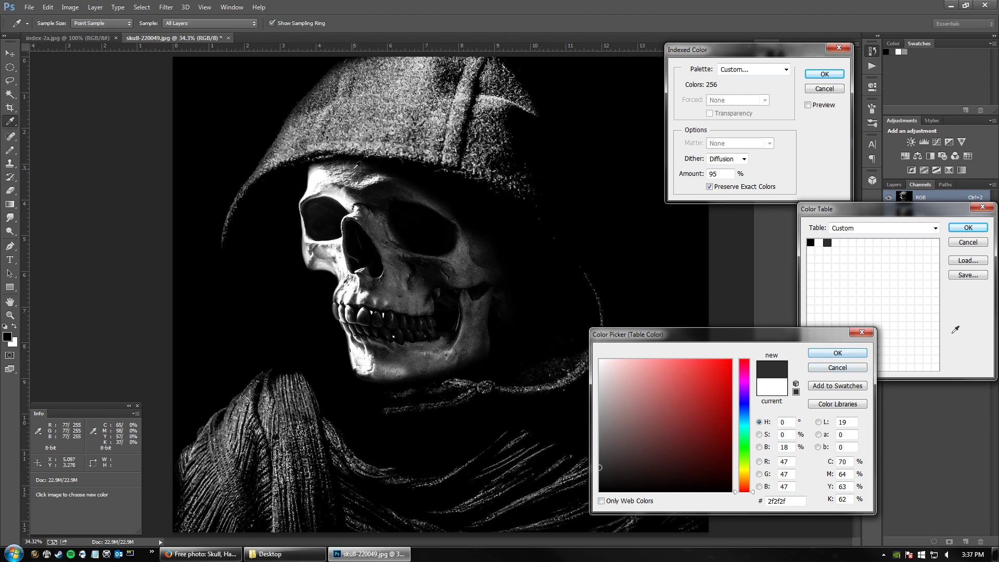
click(371, 170)
click(360, 171)
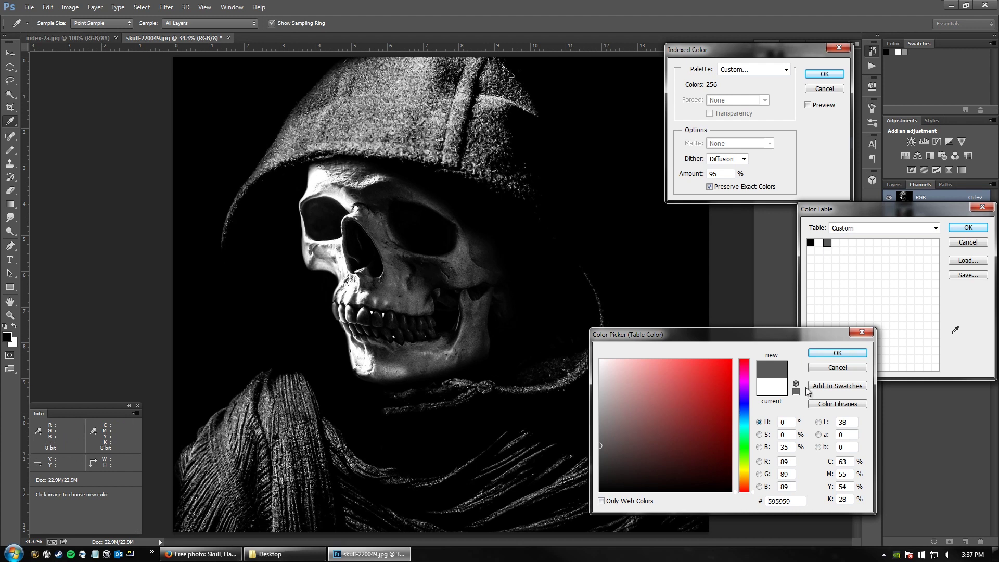
click(356, 169)
click(358, 171)
click(357, 170)
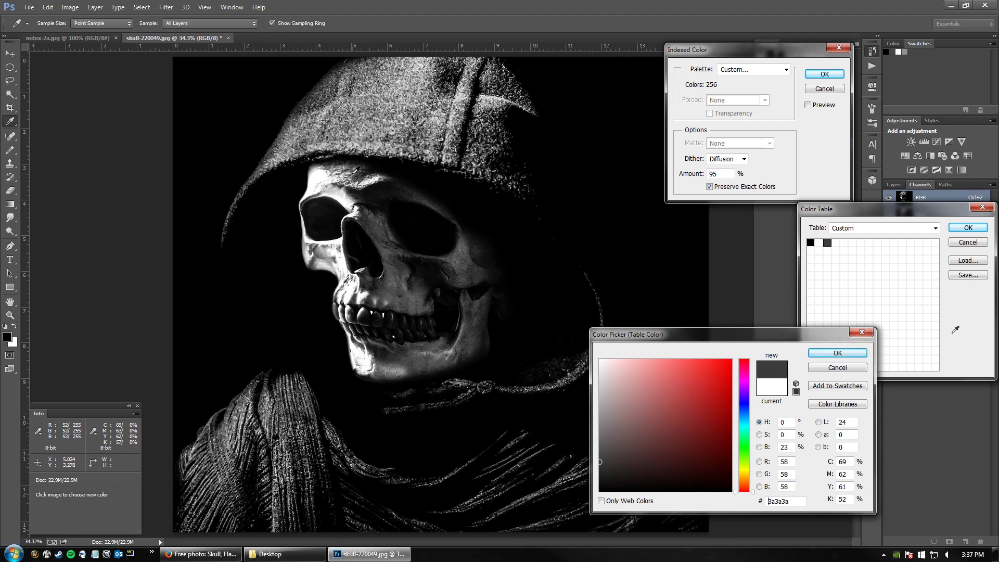
click(358, 171)
click(357, 170)
click(356, 170)
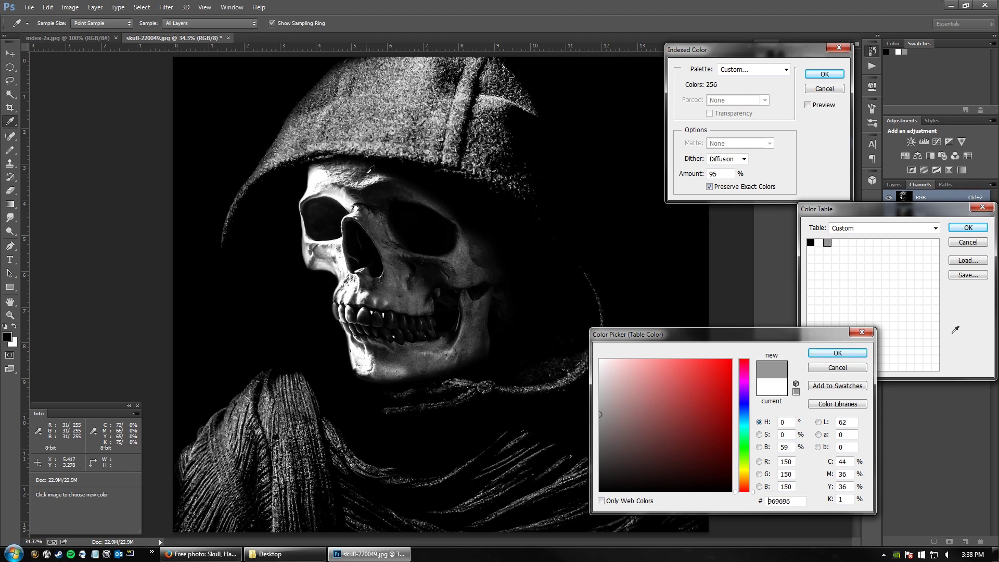
click(369, 170)
click(367, 172)
click(367, 171)
click(367, 170)
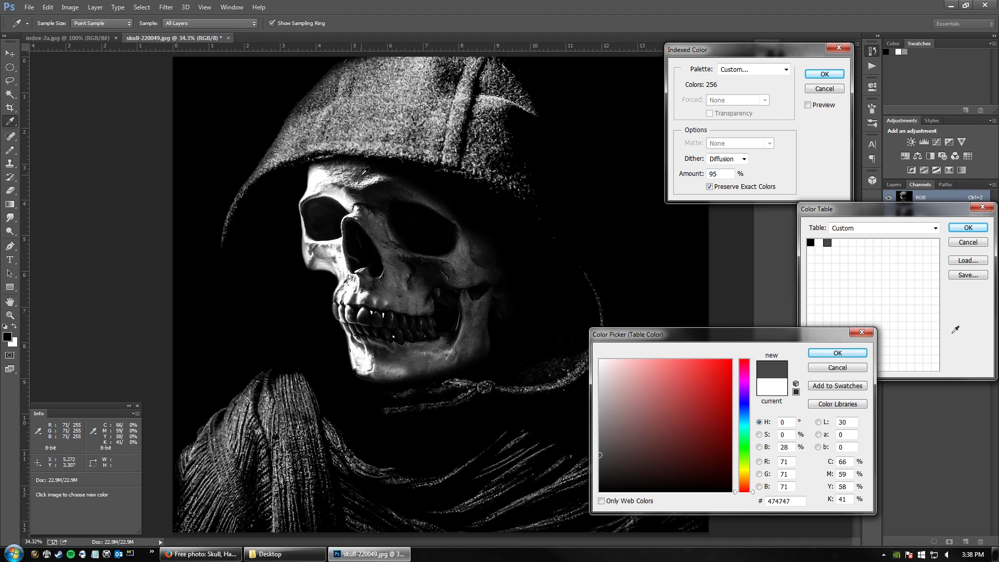
click(837, 355)
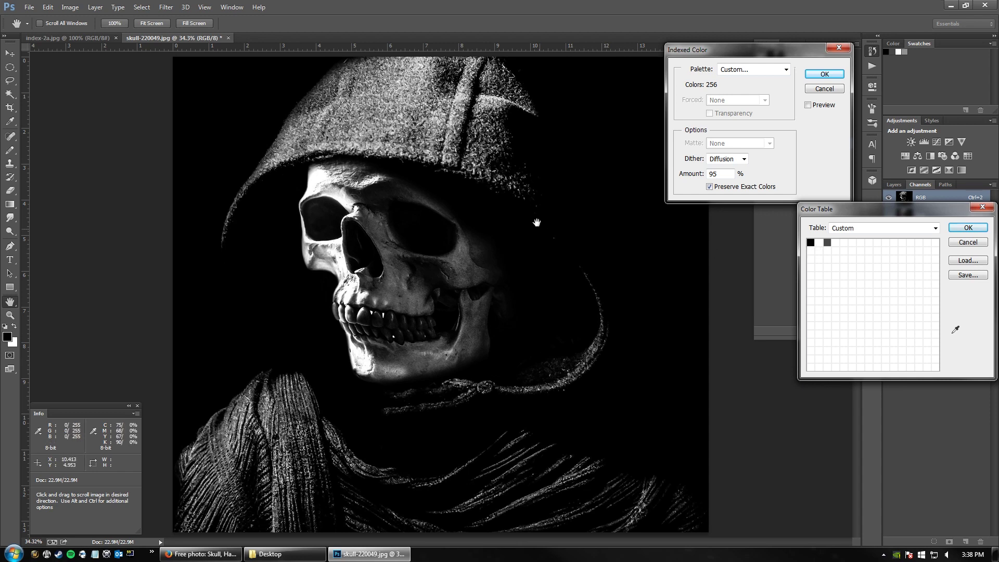
Step: Set the fourth color table entry to medium gray 7e7e7e, sampled from the bone above the teeth, and accept the table
click(838, 243)
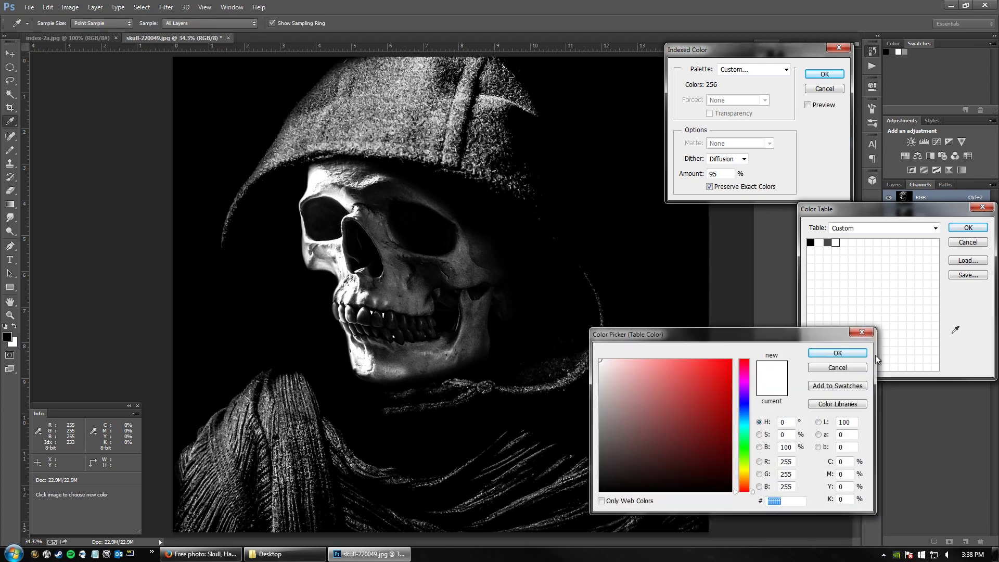
click(383, 286)
click(391, 286)
click(395, 288)
click(396, 289)
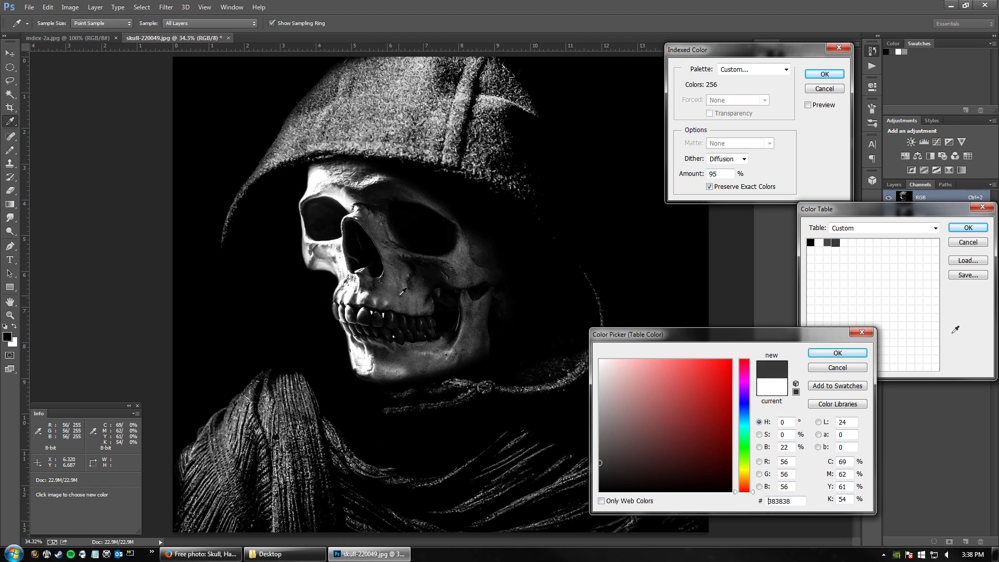
click(400, 292)
click(381, 294)
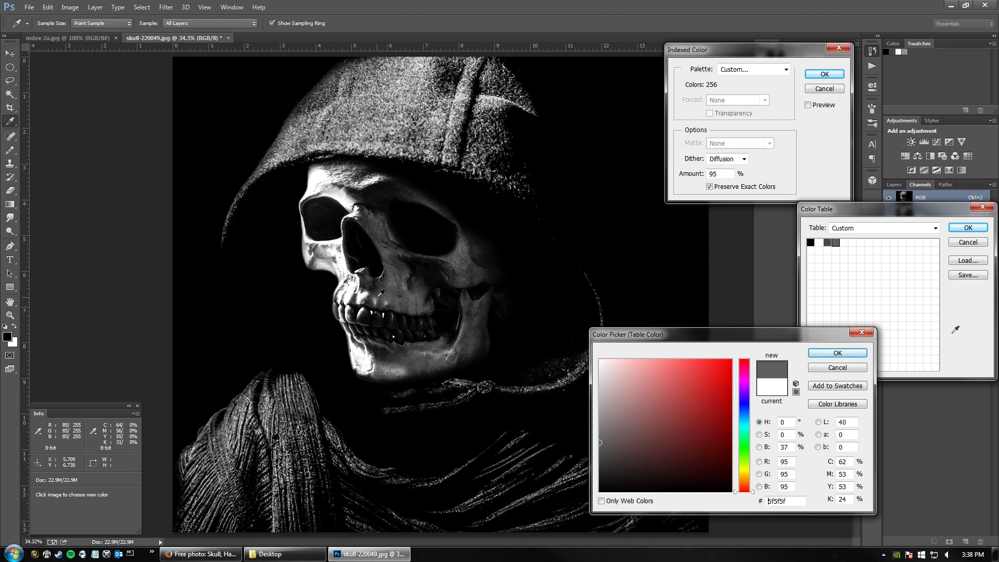
click(380, 295)
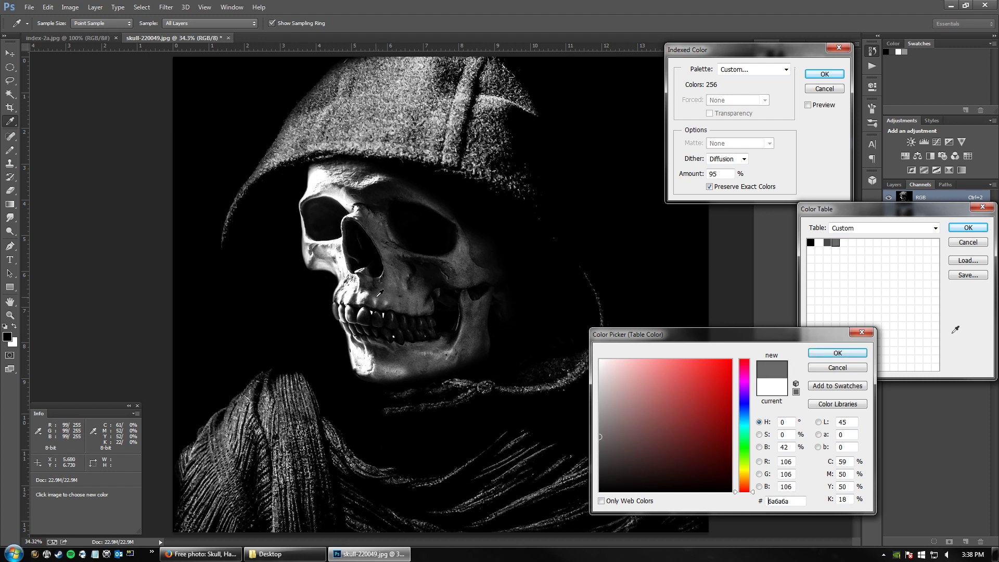
click(378, 295)
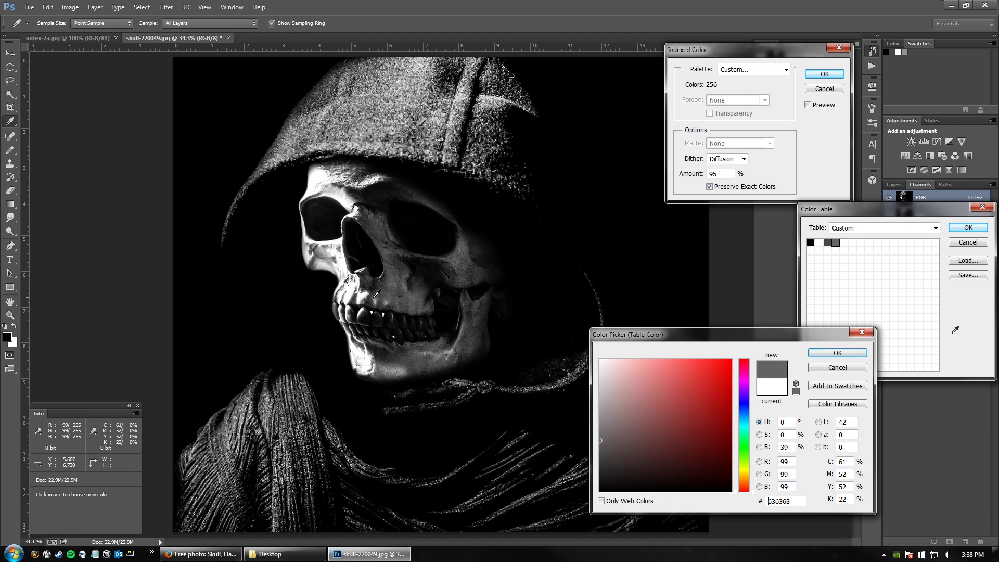
click(377, 296)
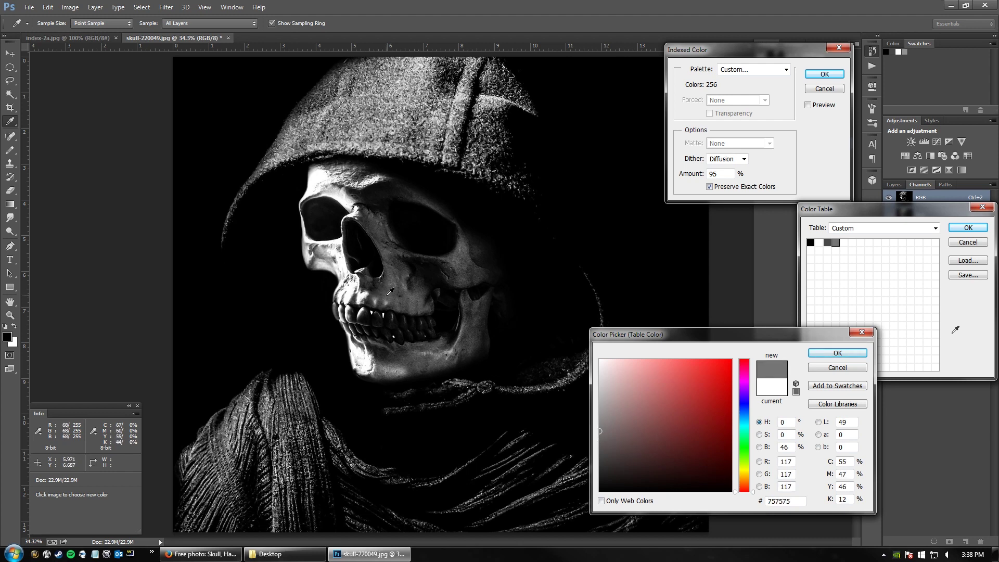
click(383, 294)
click(379, 295)
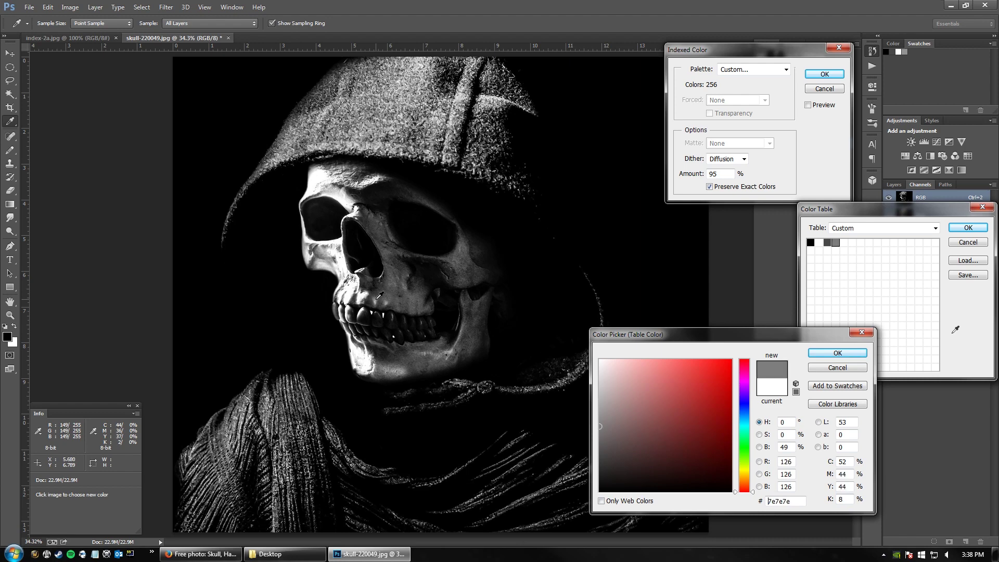
click(837, 353)
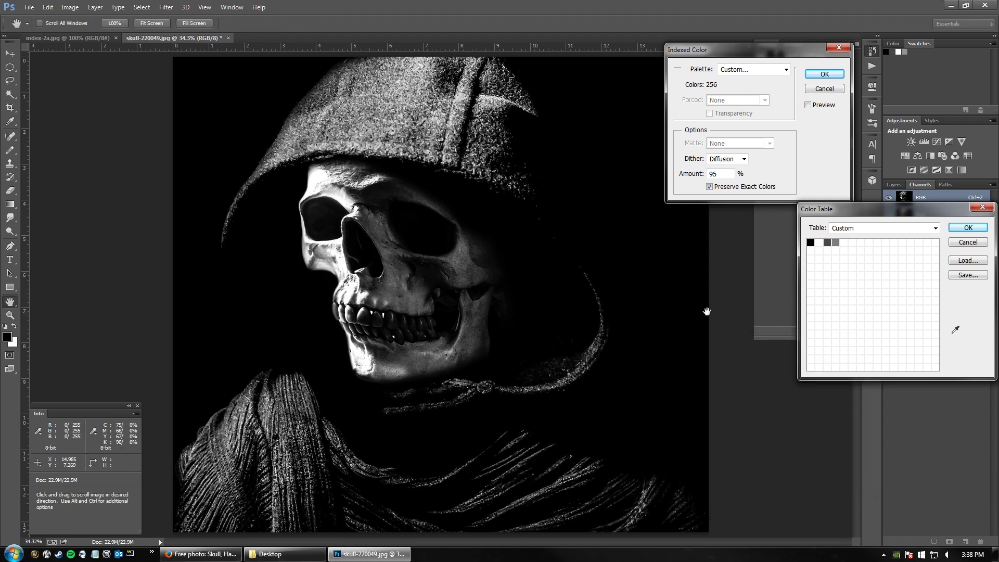
click(958, 230)
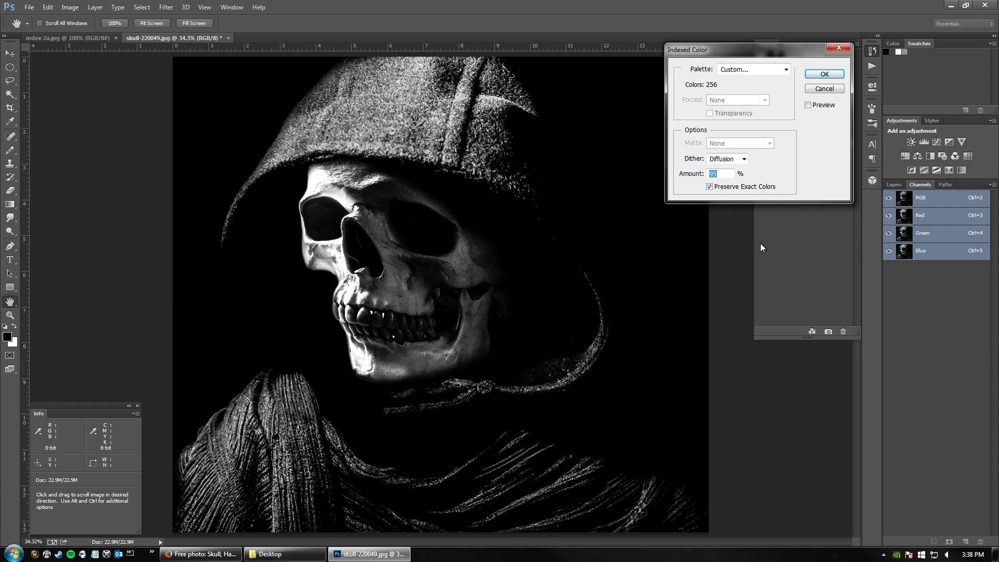
Step: Compare the skull's cheek and teeth at 200% with and without the Indexed Color preview
click(810, 106)
click(808, 105)
click(809, 106)
key(alt)
key(ctrl+plus)
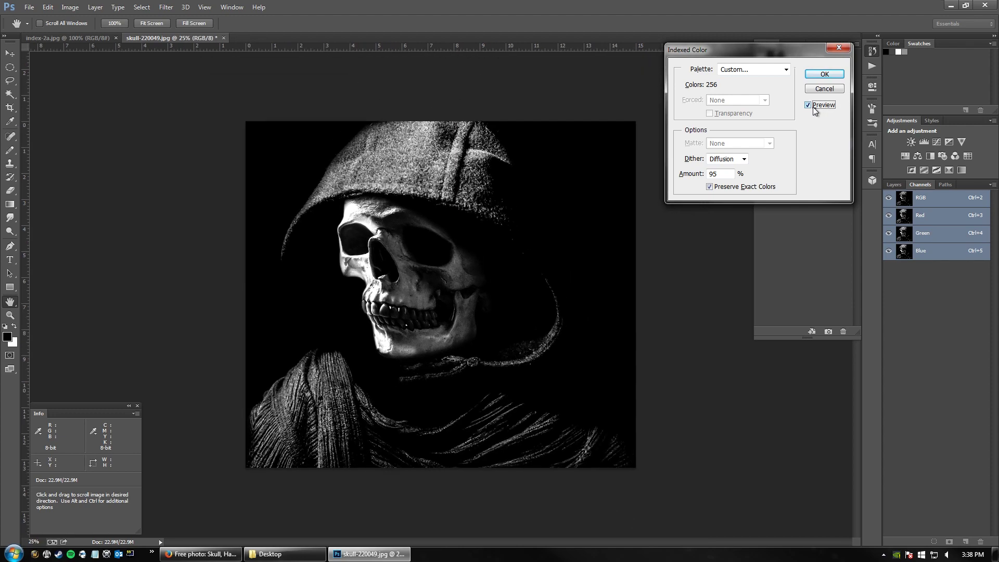
key(ctrl+plus)
key(ctrl+plus)
key(ctrl+plus)
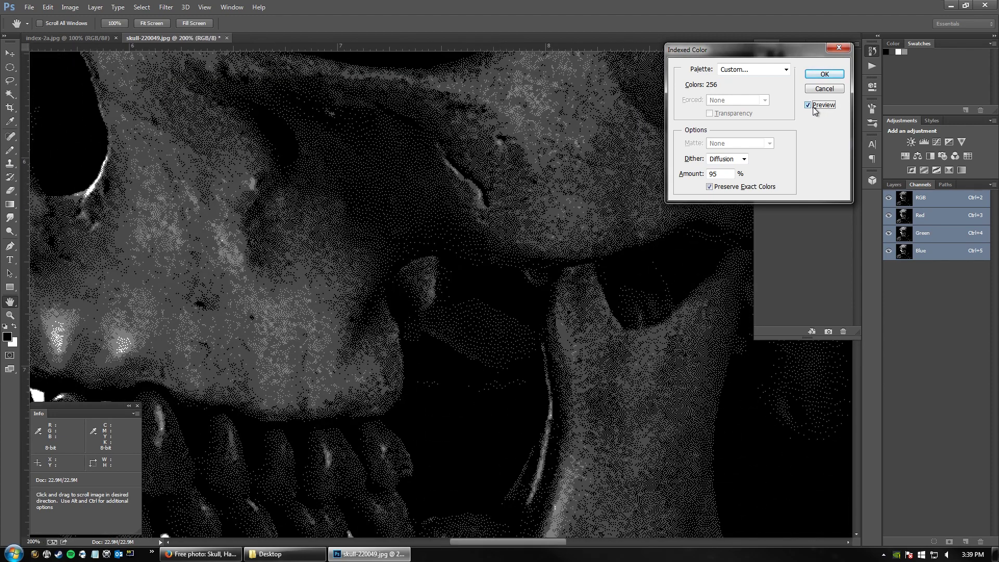
click(814, 107)
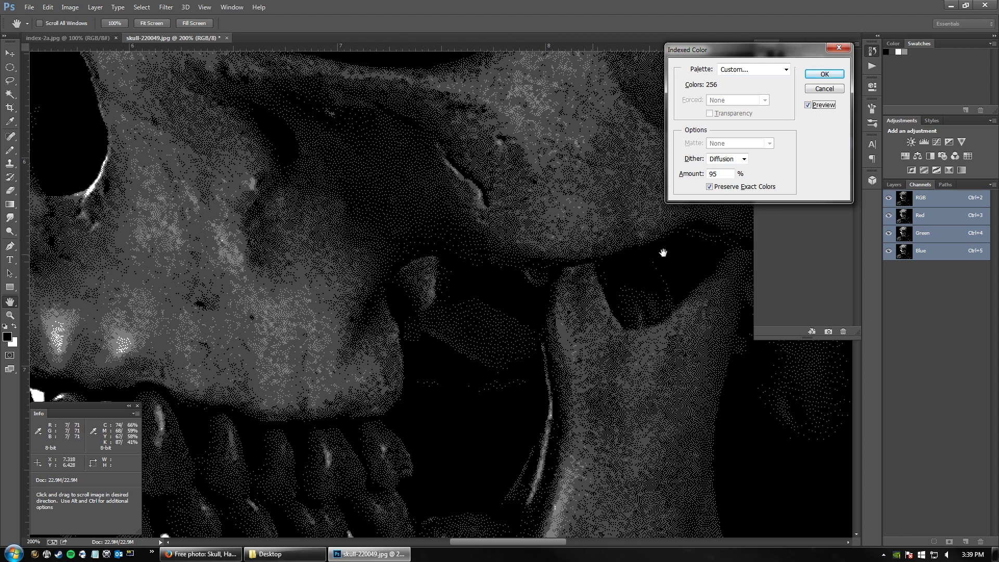
click(810, 106)
click(809, 105)
click(809, 105)
click(809, 106)
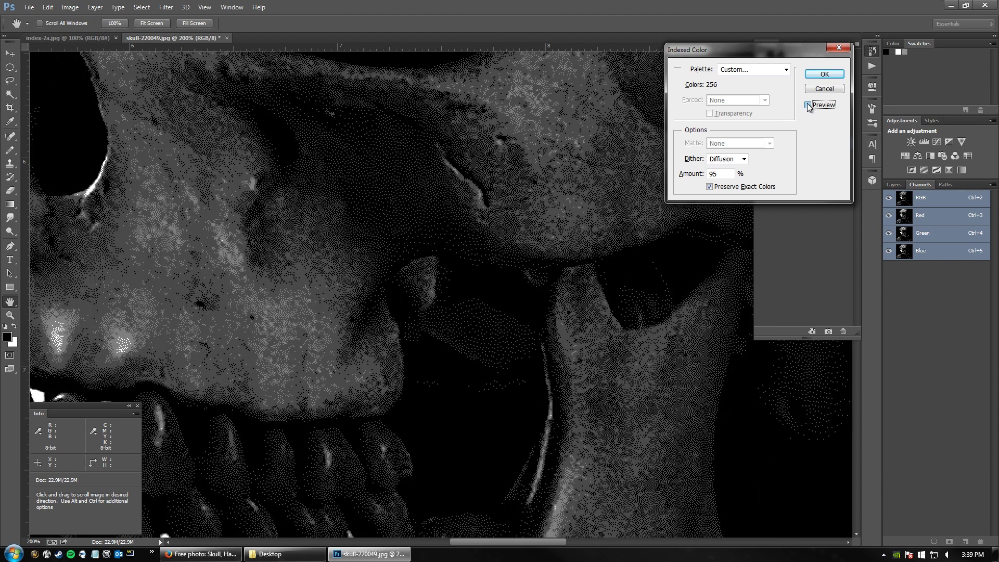
click(809, 105)
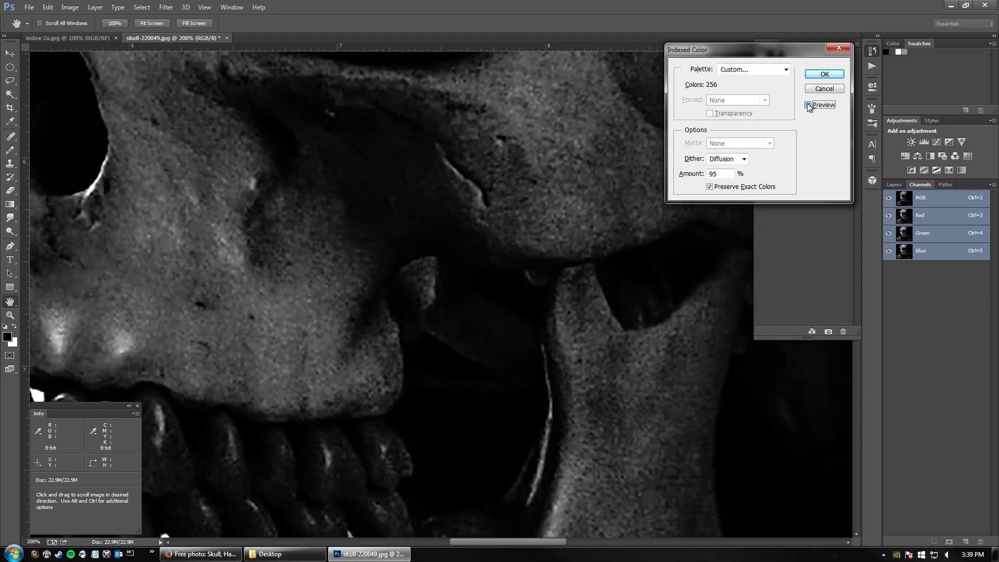
click(809, 106)
click(810, 106)
click(809, 106)
click(809, 106)
click(810, 106)
click(810, 106)
click(809, 106)
key(alt)
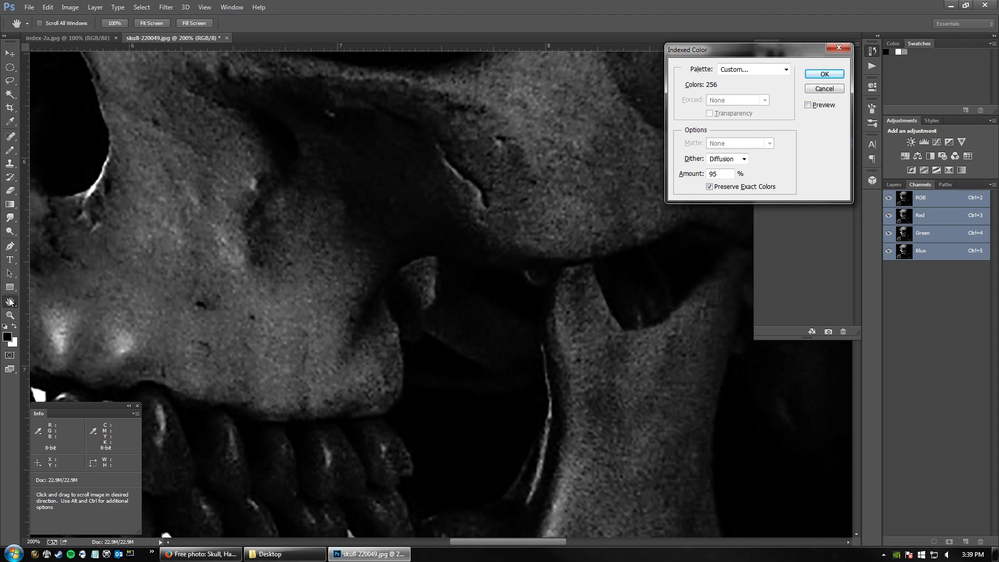
Step: Turn the Indexed Color preview on with the whole image in view at 33.33%
key(ctrl+minus)
key(ctrl+minus)
key(ctrl+minus)
key(ctrl+minus)
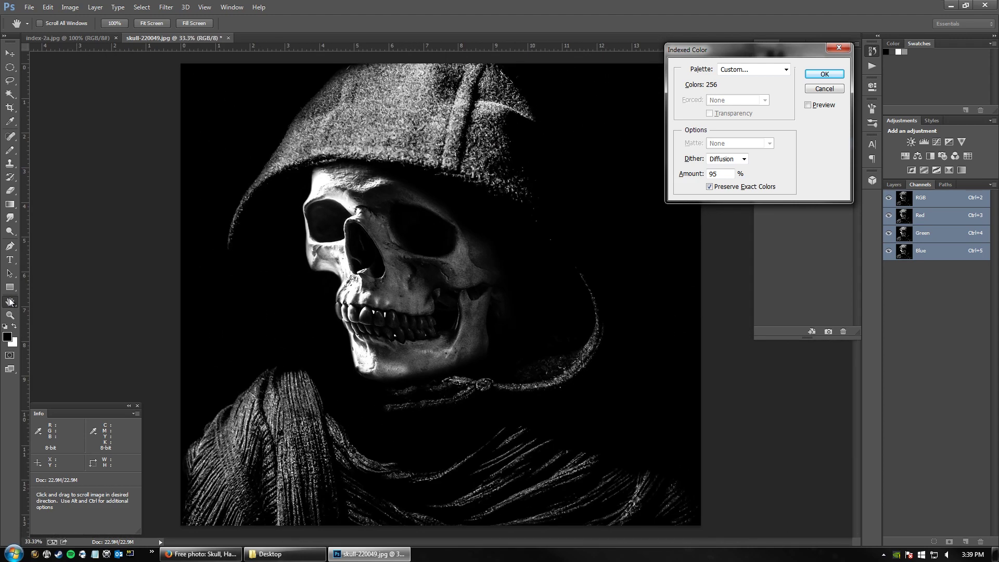
click(809, 106)
Step: Save the custom color table on the Desktop as "SKULL colors" in Color Table (*.ACT) format and accept the table
click(786, 69)
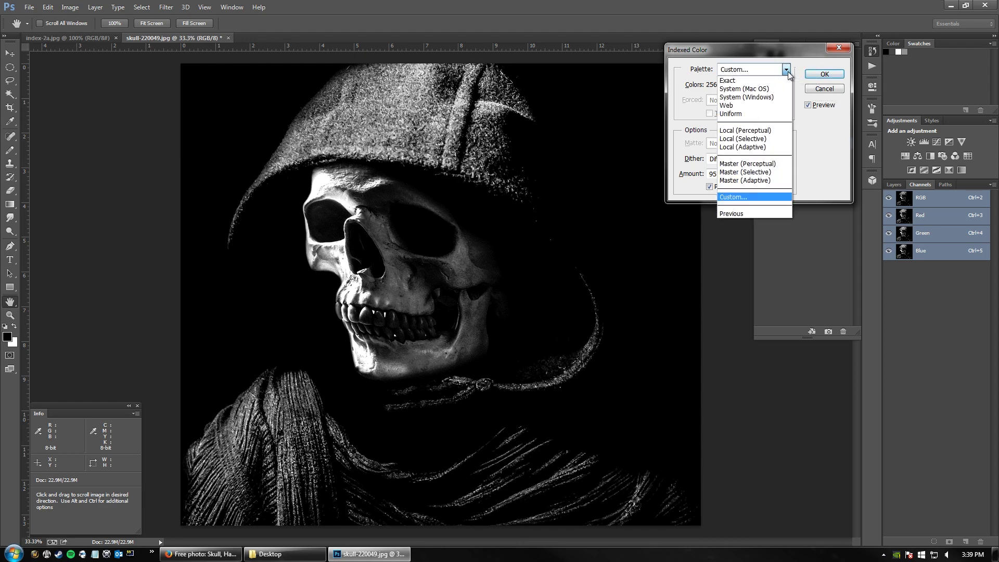
click(728, 198)
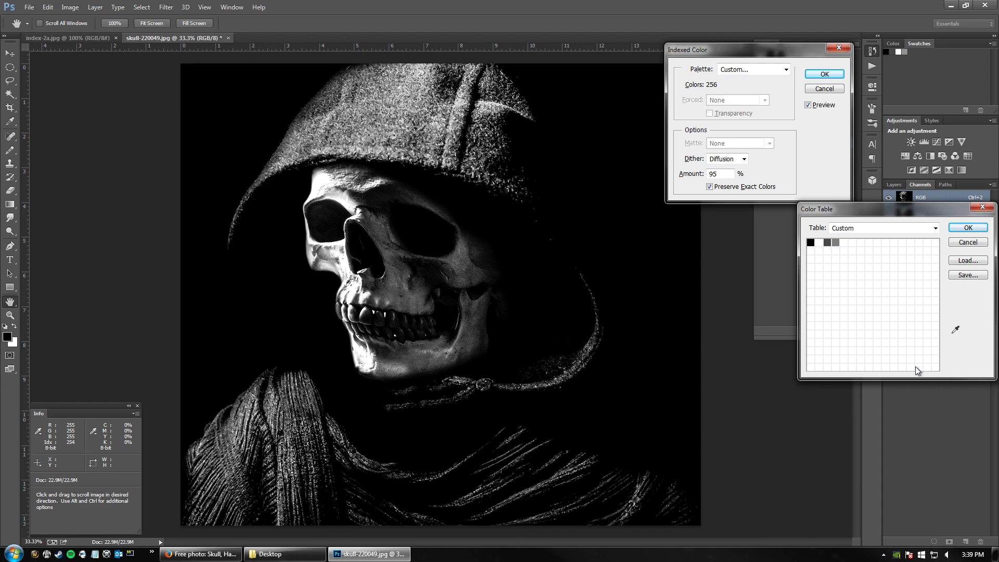
click(969, 276)
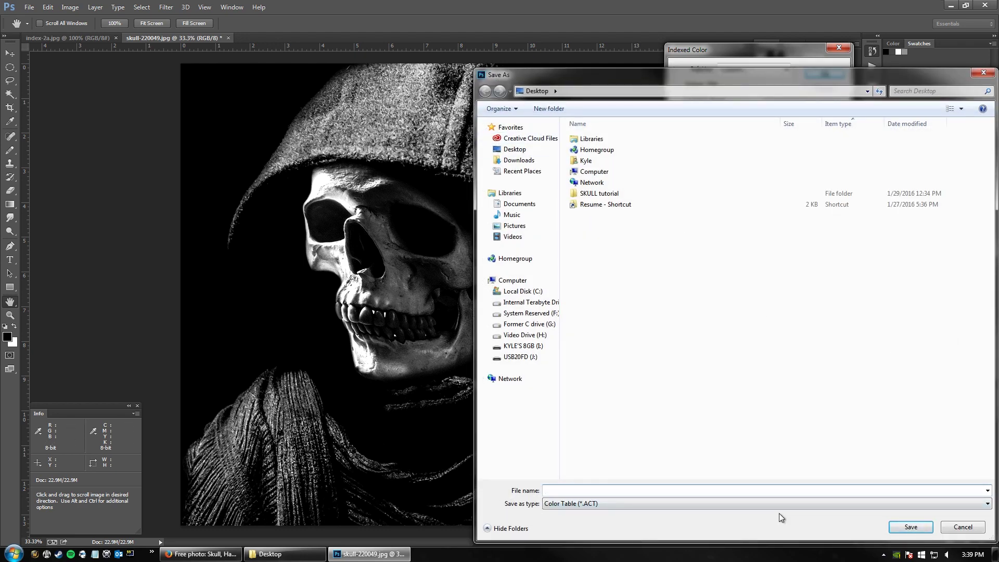
text(SKUY)
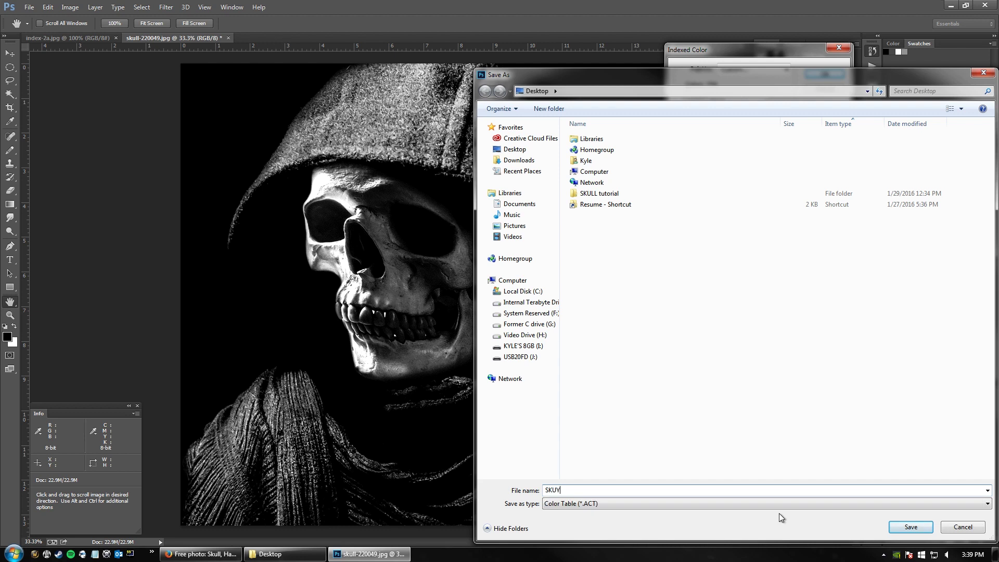
key(BackSpace)
text(LL)
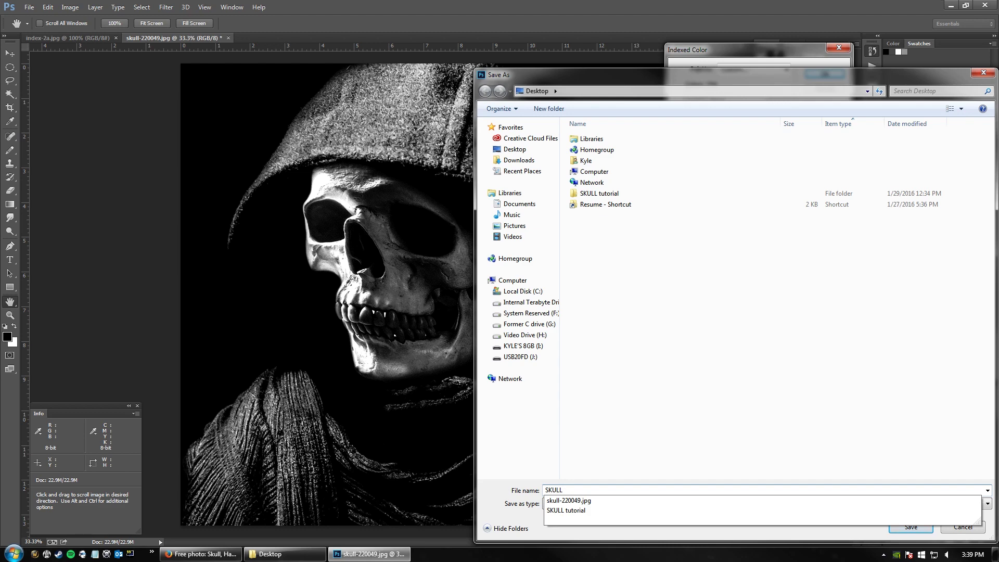
text(colors)
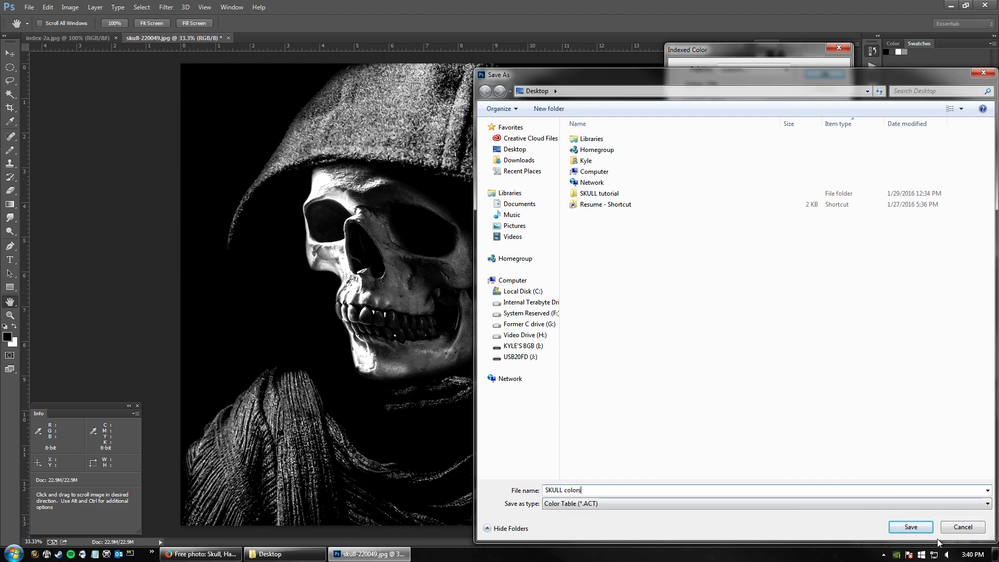
click(910, 526)
click(968, 228)
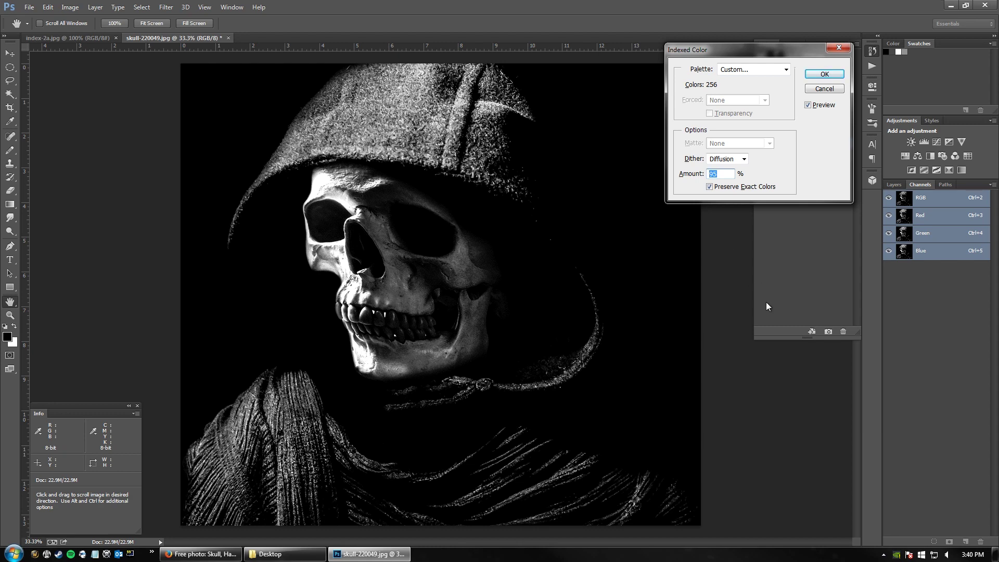
Step: Try a Diffusion dither amount of 60% and check the preview on the skull's cheek at 200%
key(BackSpace)
text(60)
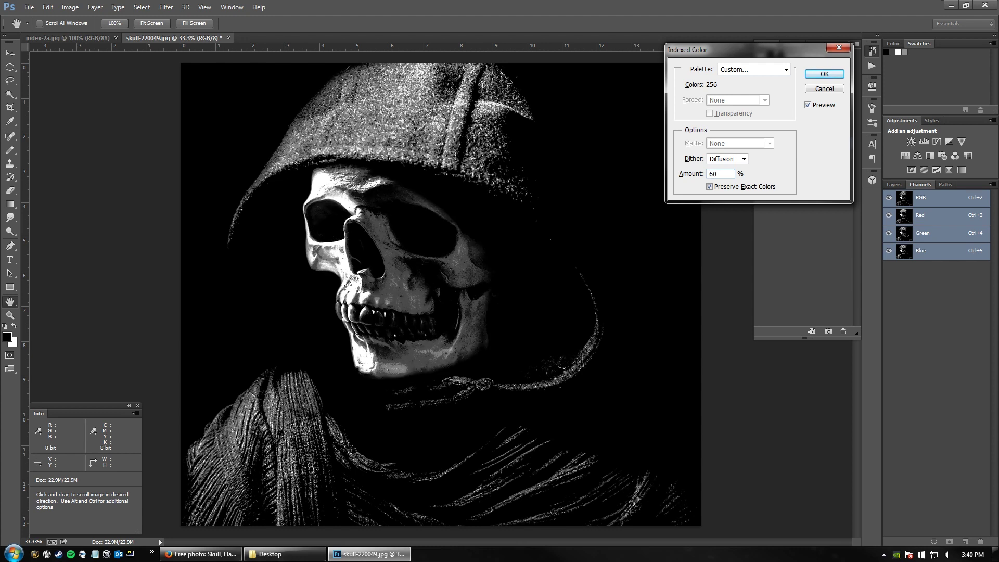
key(alt)
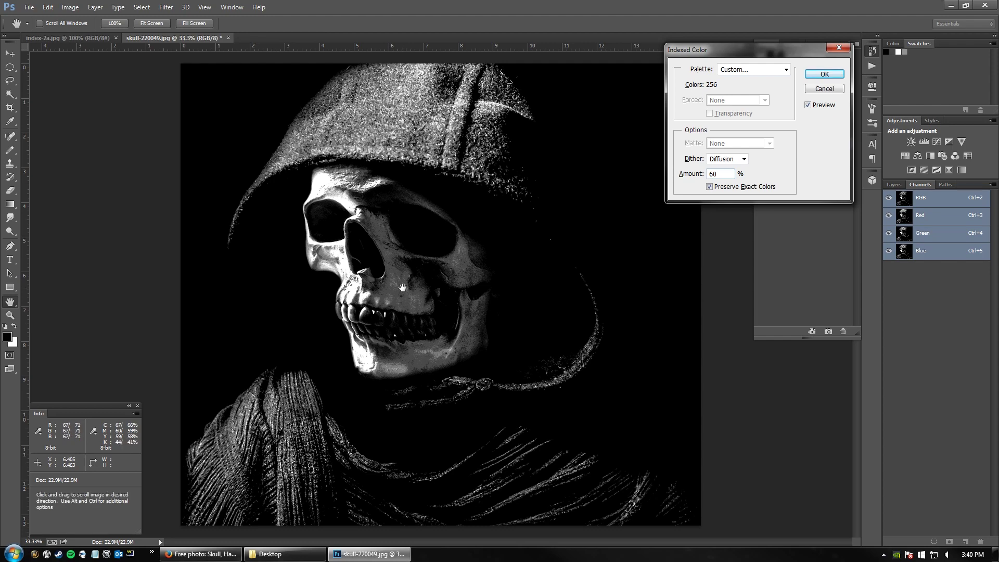
key(ctrl+plus)
key(ctrl+plus)
key(ctrl+plus)
key(ctrl+plus)
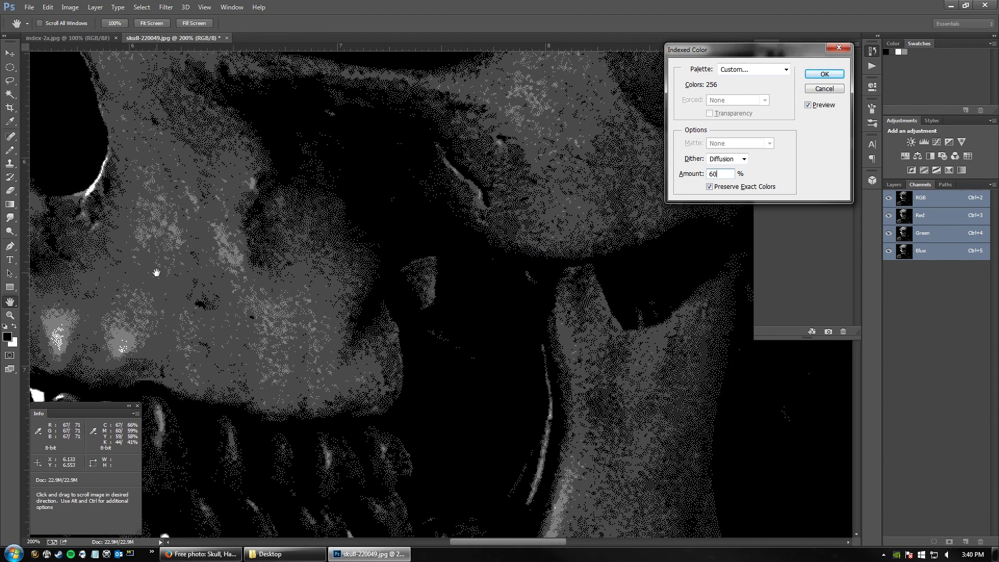
Step: Compare Diffusion dither amounts of 95, 80 and 75% on the skull's cheek
double_click(718, 173)
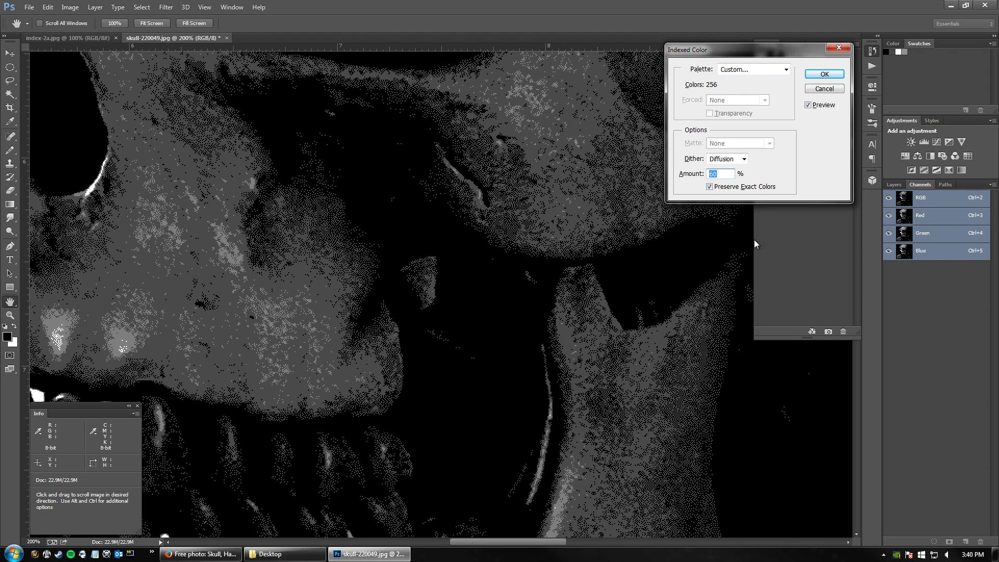
text(95)
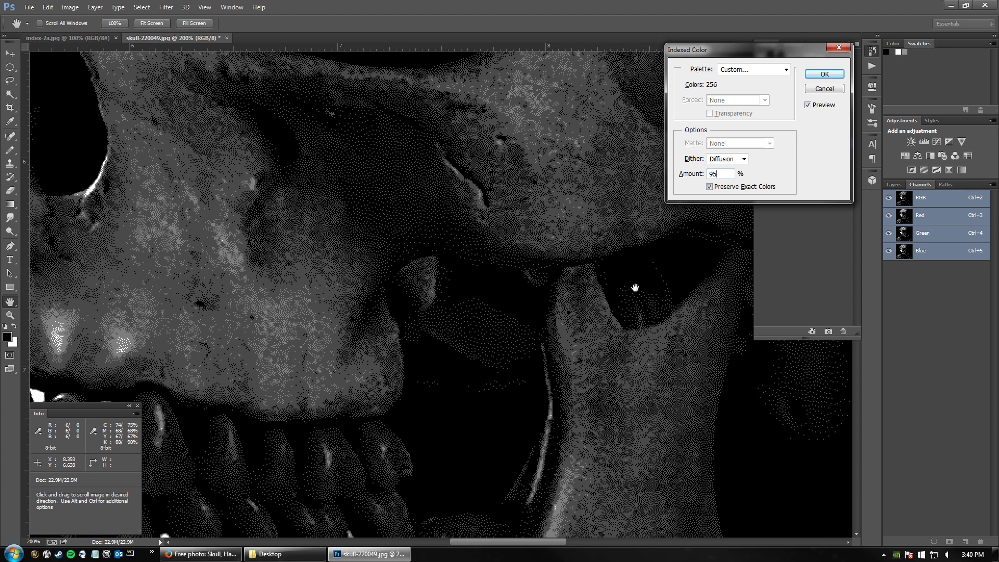
click(680, 173)
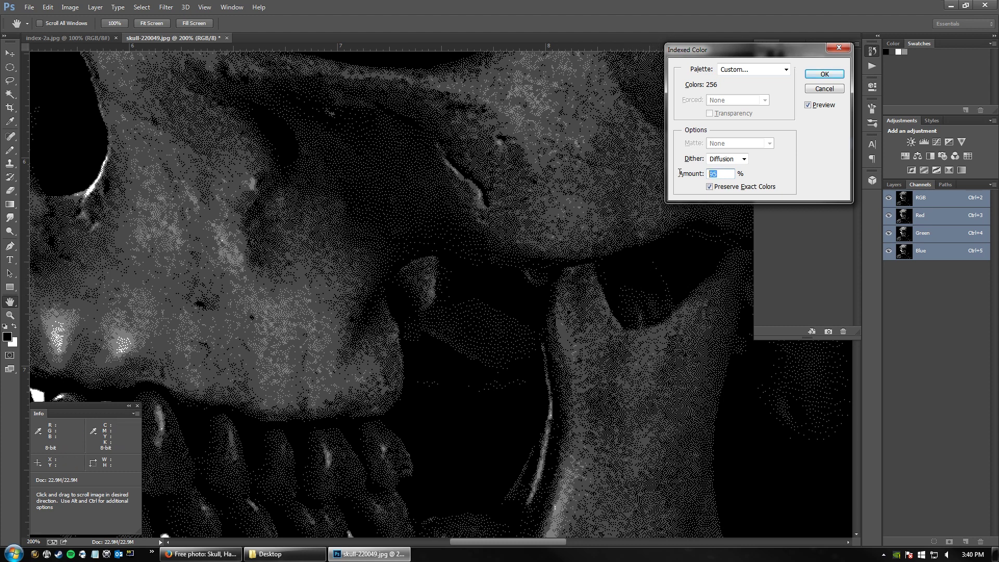
text(80)
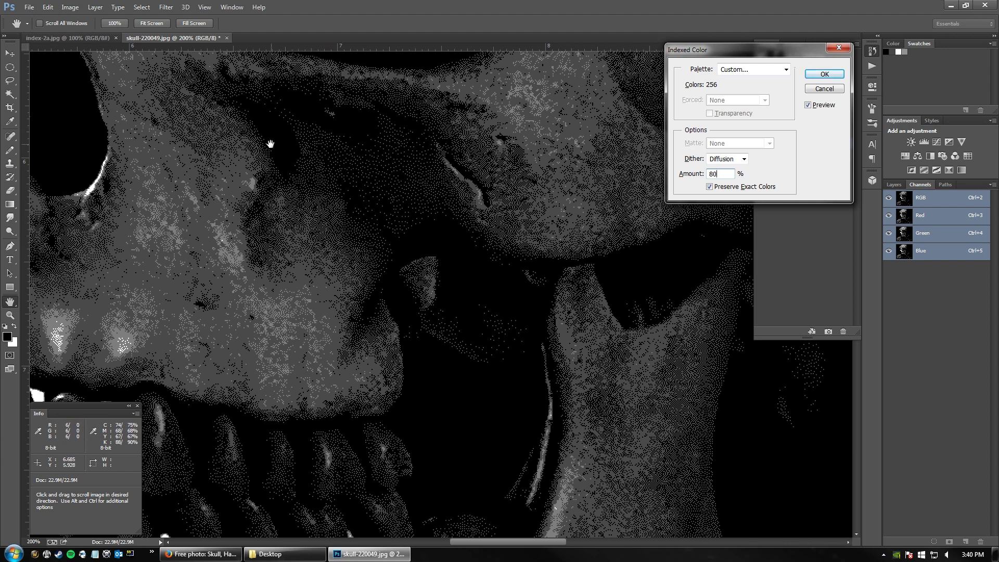
double_click(725, 172)
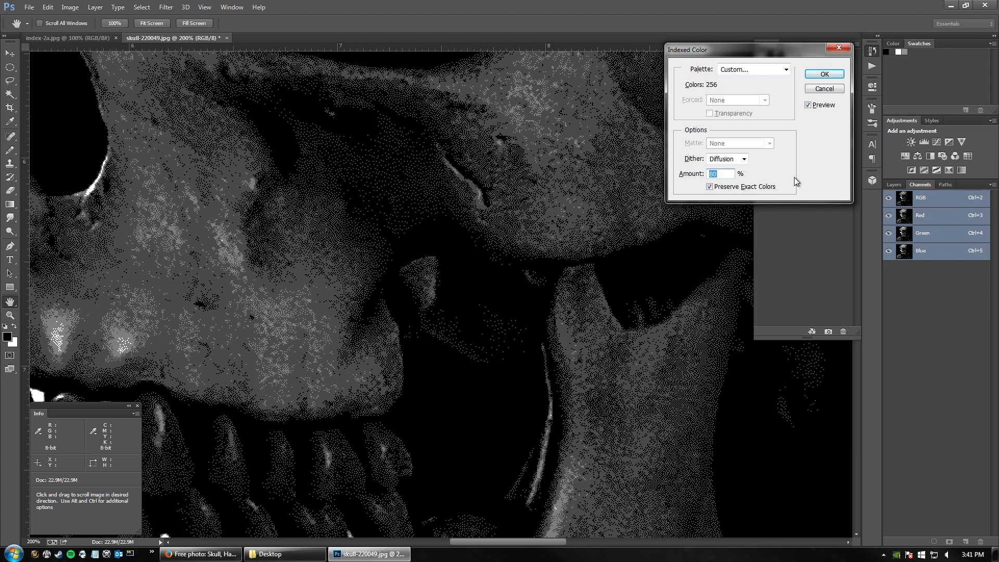
text(75)
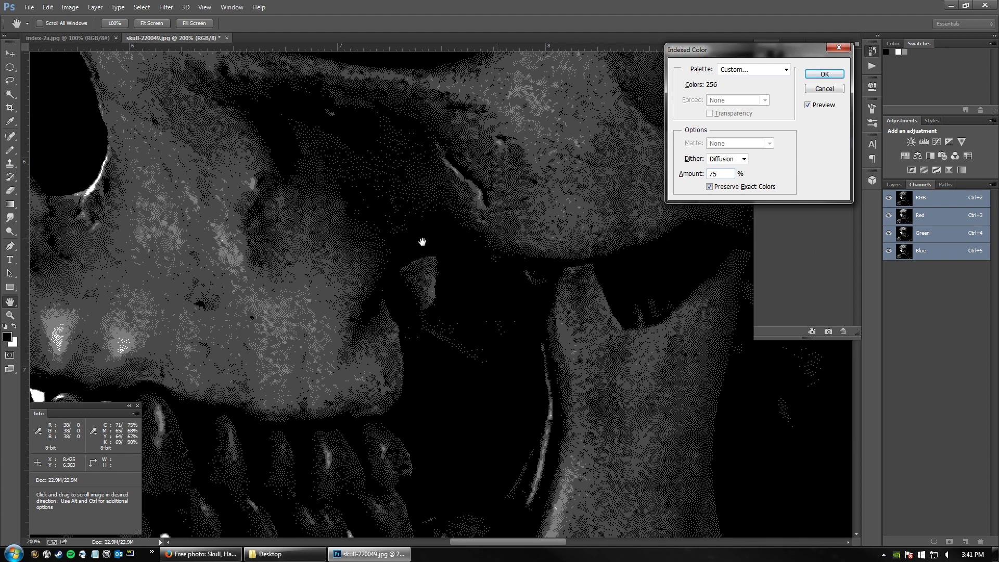
Step: Set the Diffusion dither amount to 95% and apply the Indexed Color conversion
double_click(716, 174)
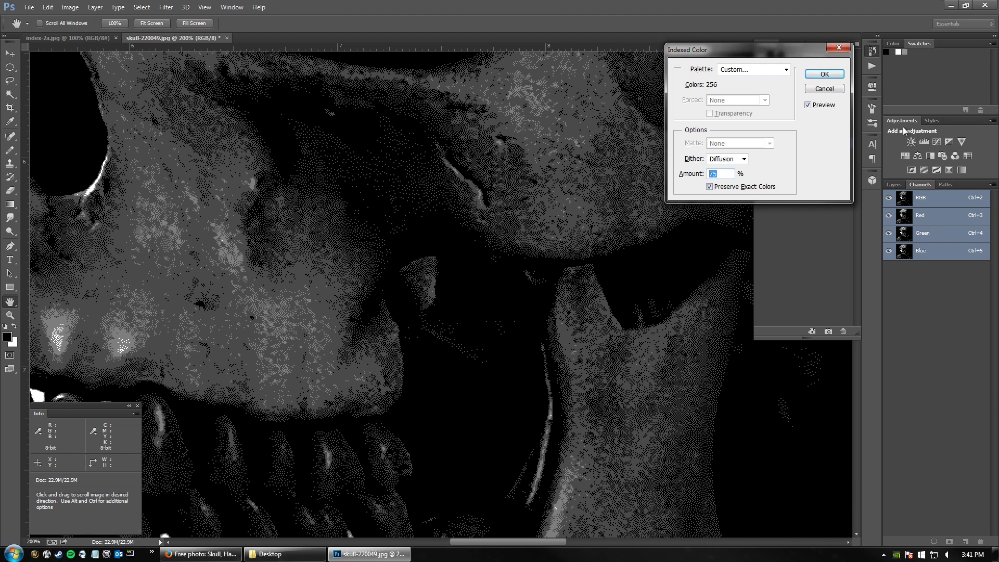
text(95)
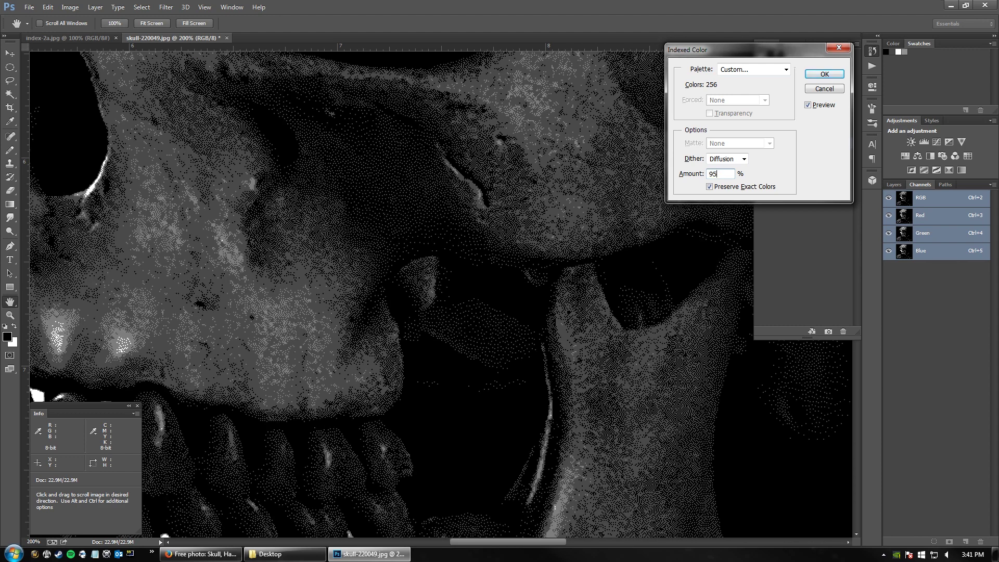
click(825, 74)
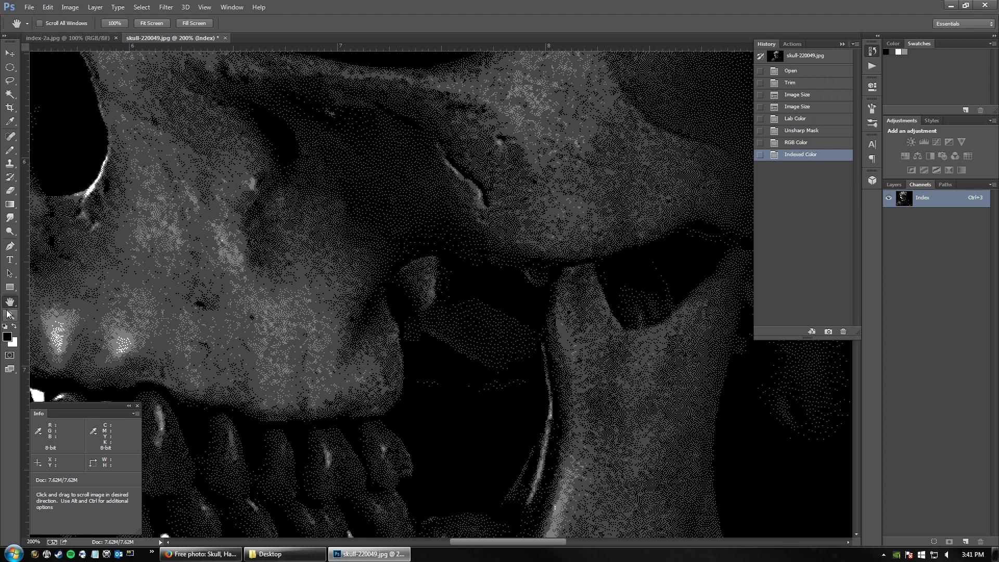
Step: Fit the whole skull image in view and convert it from Indexed Color back to RGB Color mode
double_click(10, 304)
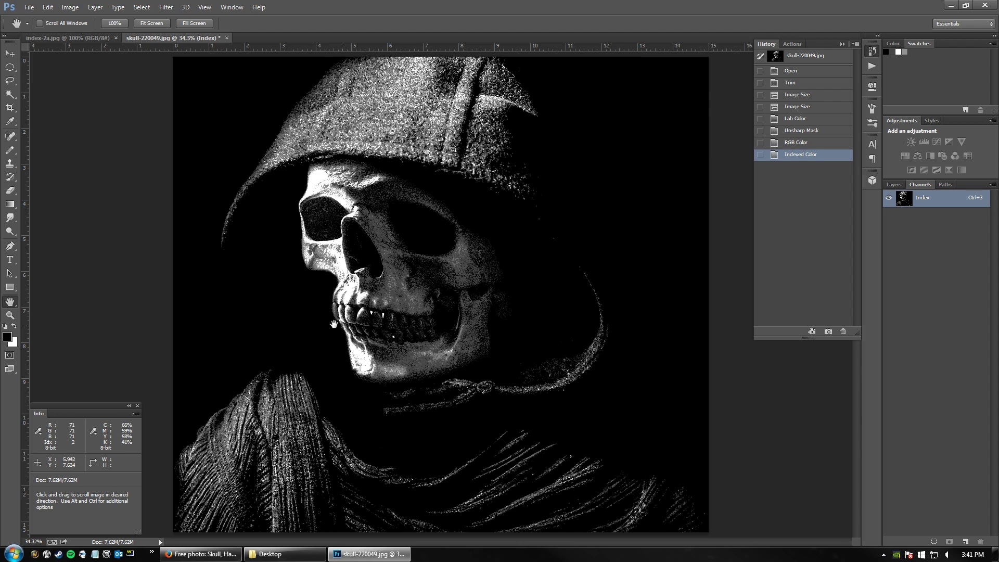
click(68, 8)
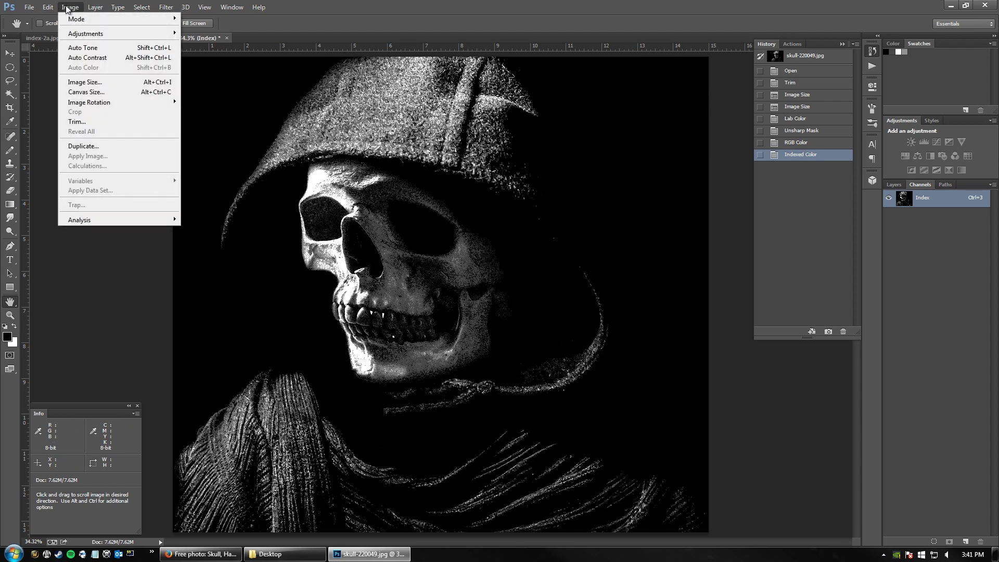
mouse_move(79, 20)
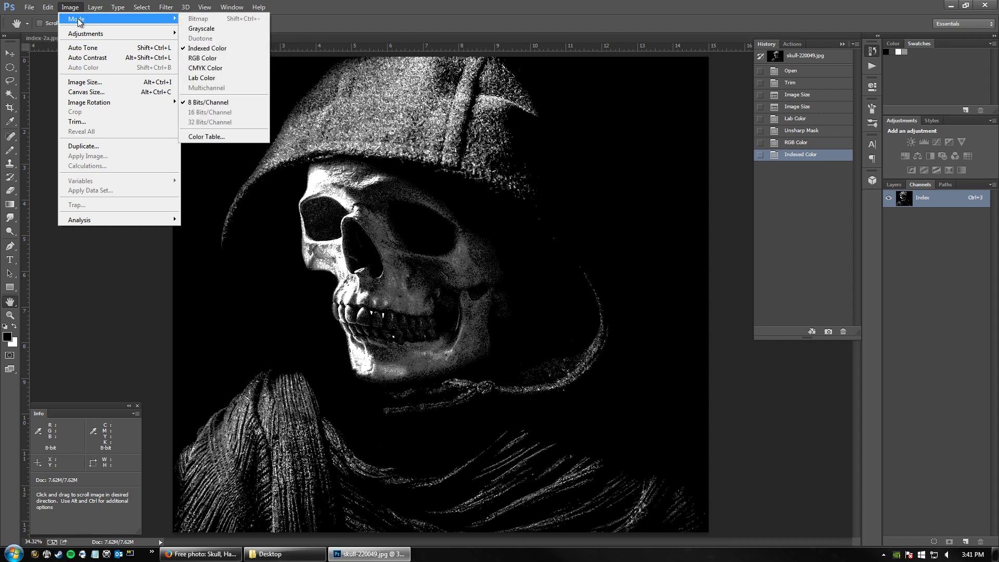
click(217, 59)
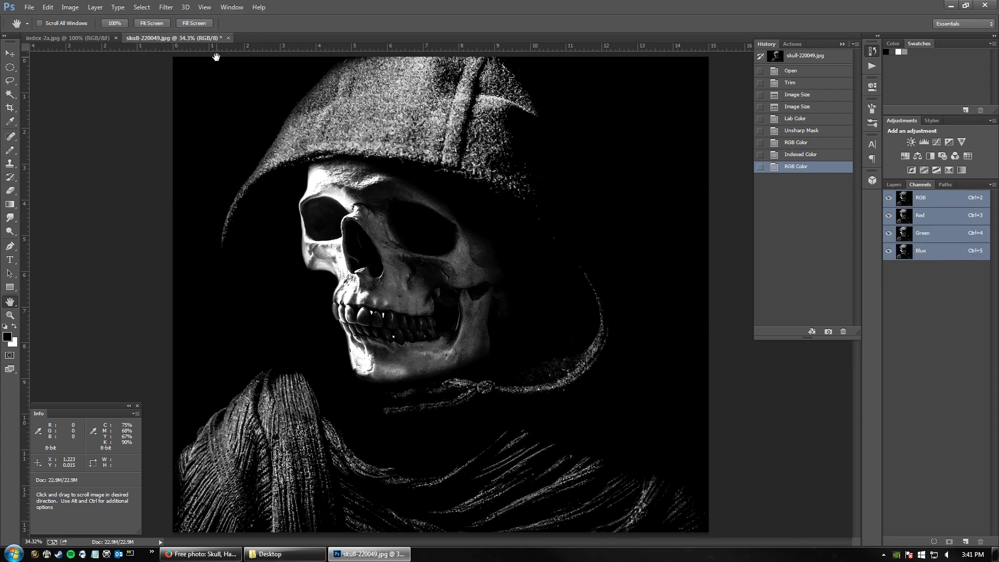
click(10, 315)
drag(370, 226, 127, 290)
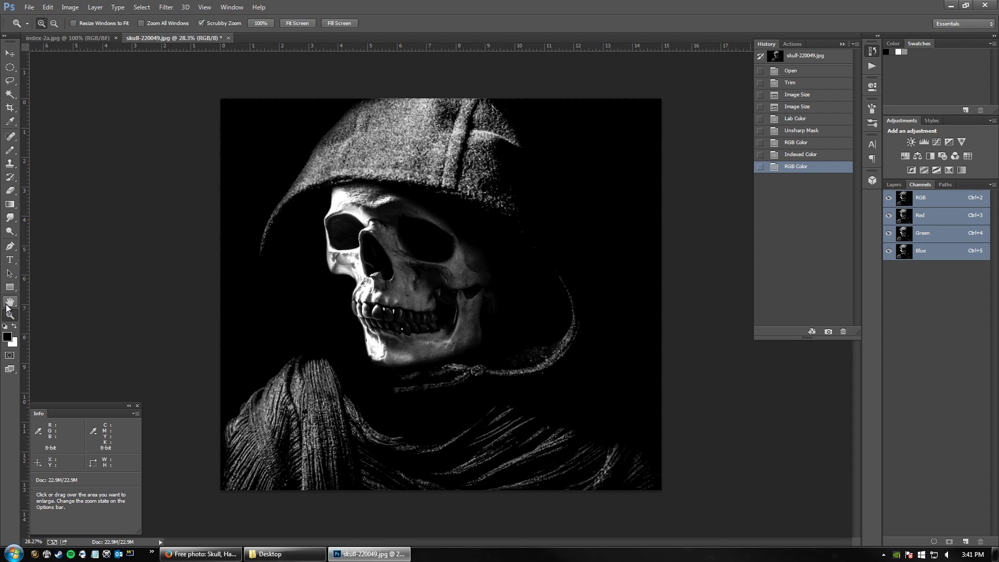
double_click(8, 304)
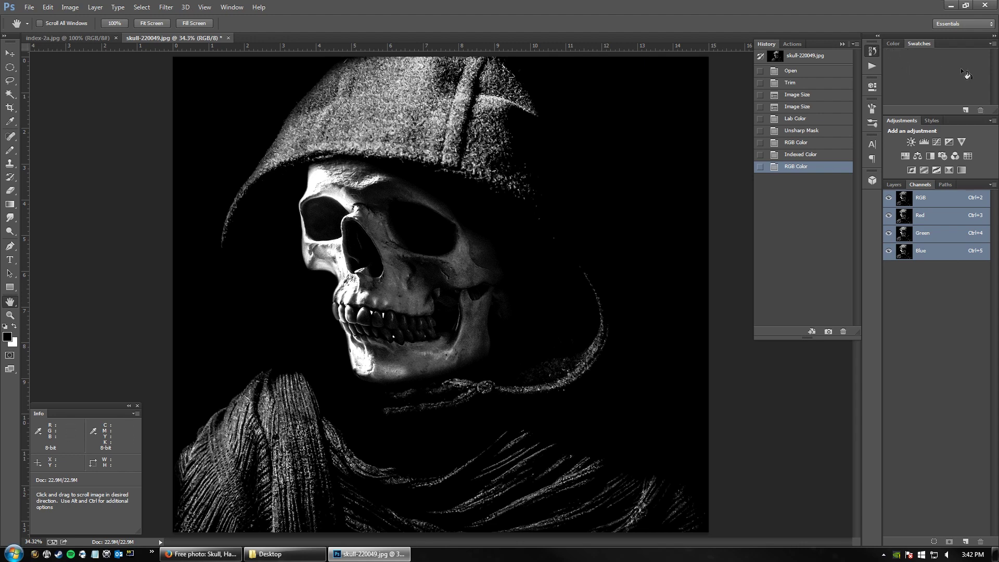
Step: Load the color table file "SKULL colors.act" from the Desktop into the swatches
click(992, 45)
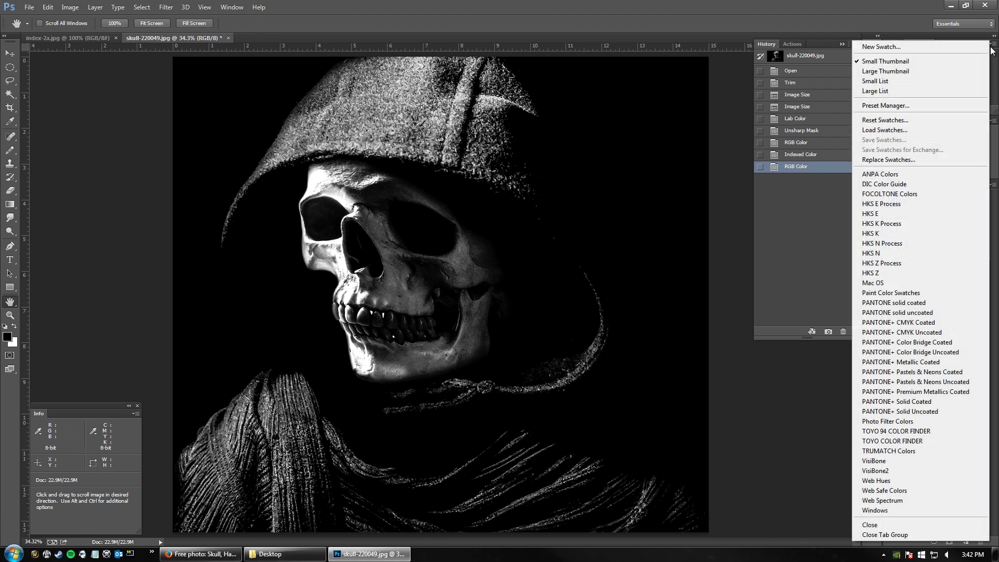
click(917, 131)
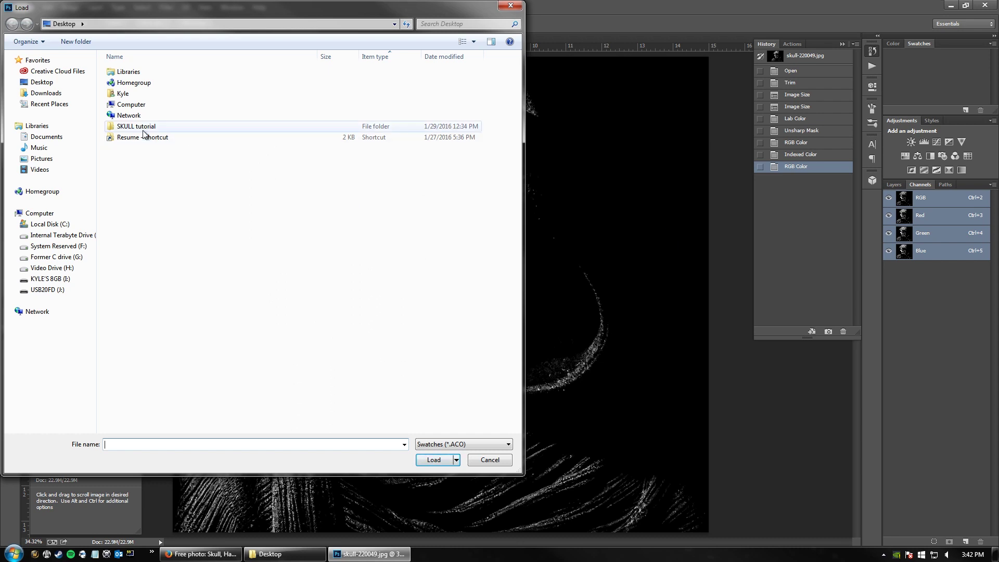
click(509, 445)
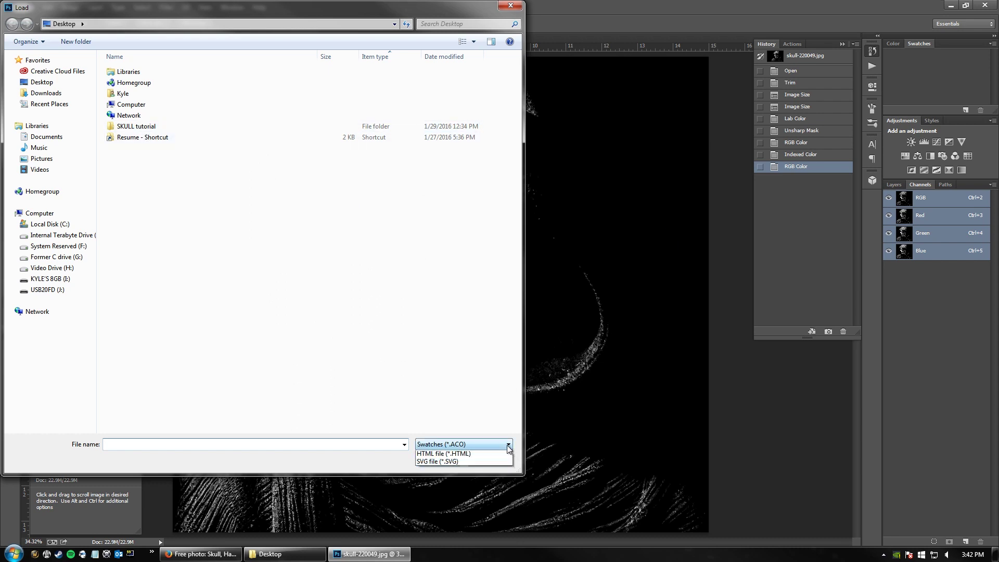
click(443, 454)
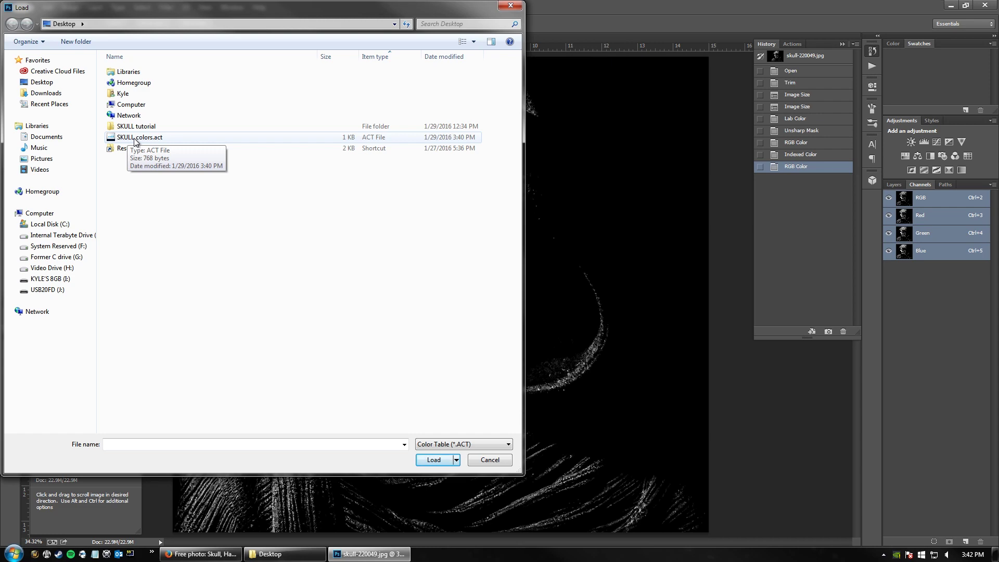
click(135, 138)
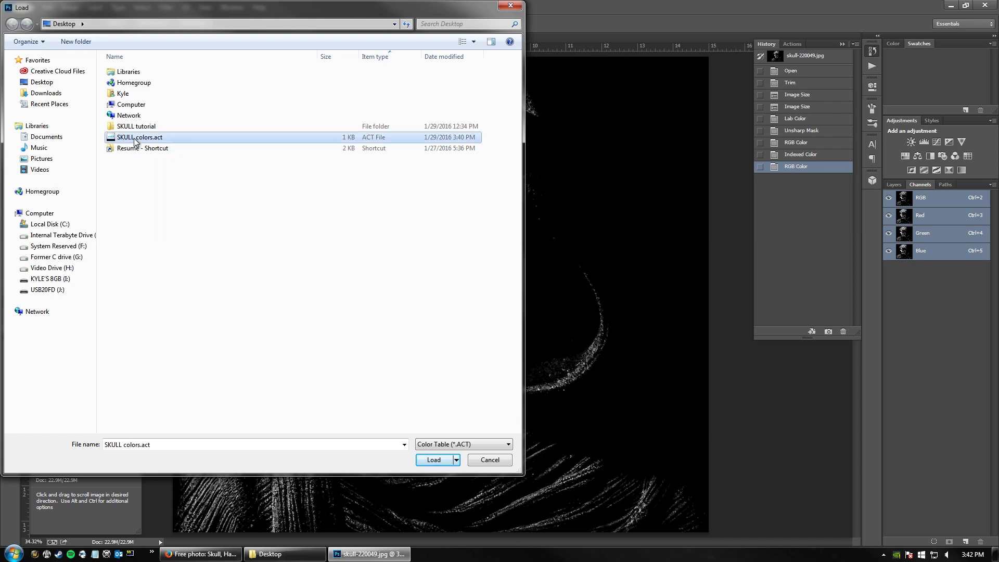
click(434, 459)
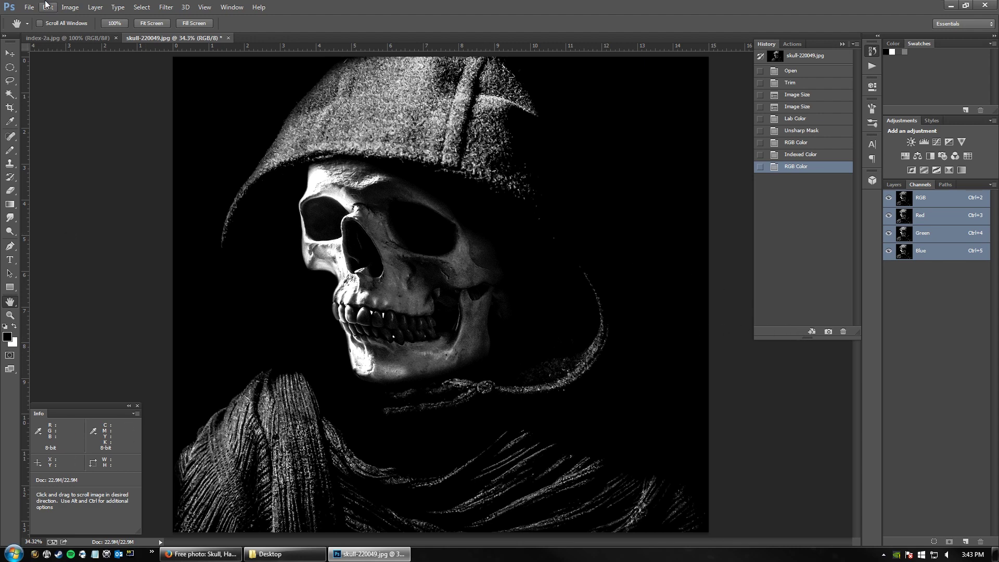
Step: Examine the dithered pixels along the hood's edge and on the skull's brow at high magnification
click(166, 7)
mouse_move(142, 7)
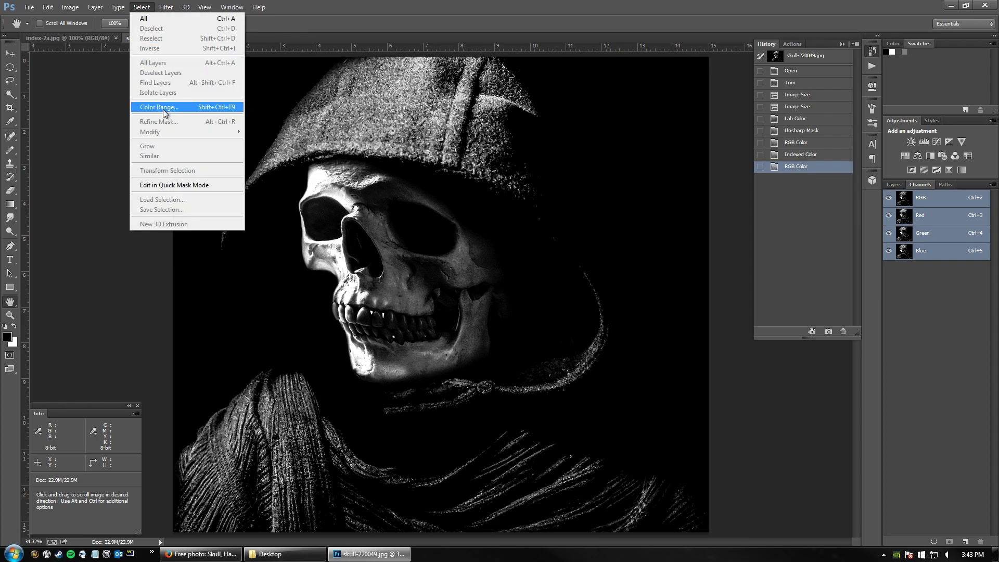
click(10, 315)
drag(365, 133, 439, 175)
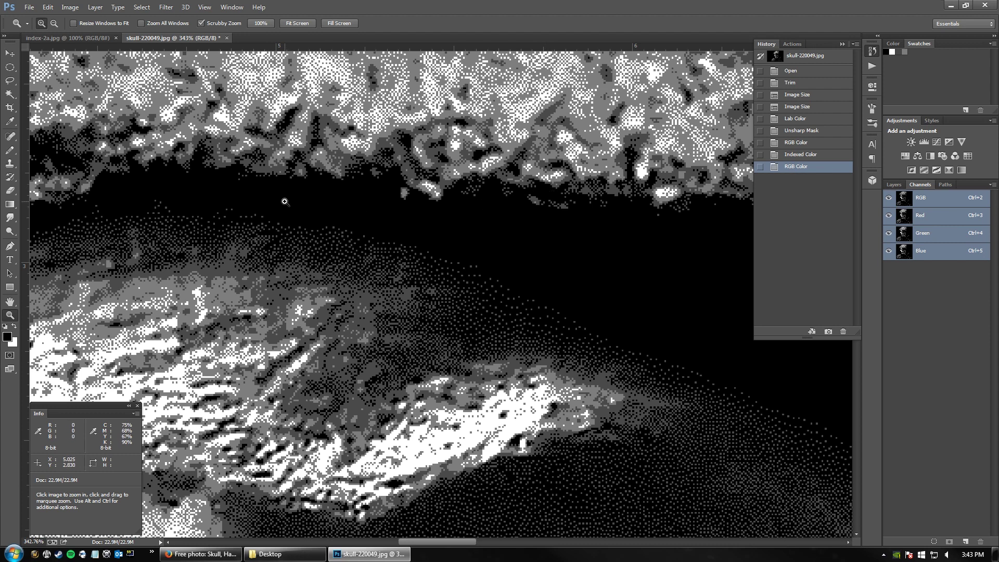
double_click(11, 302)
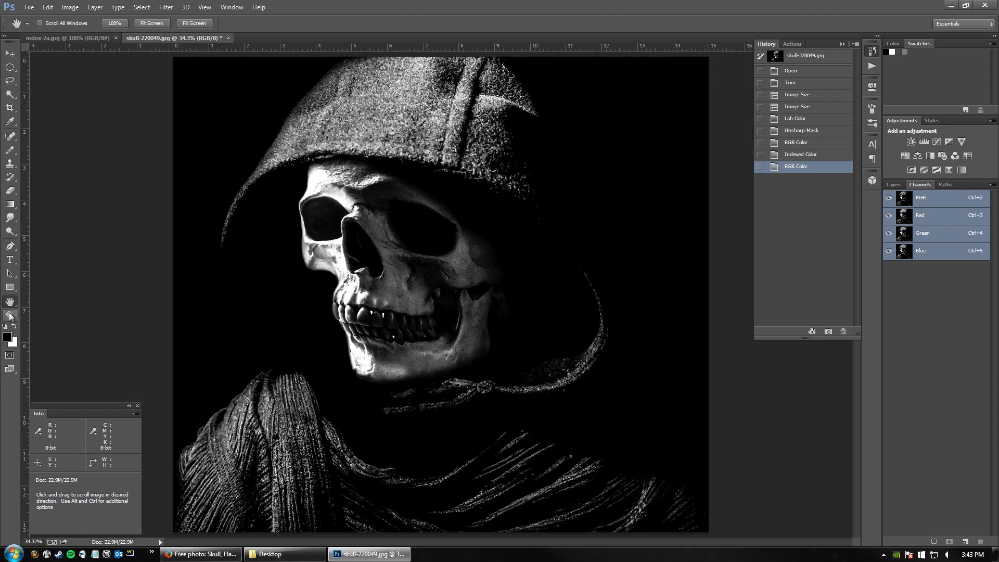
click(9, 315)
drag(305, 157, 386, 134)
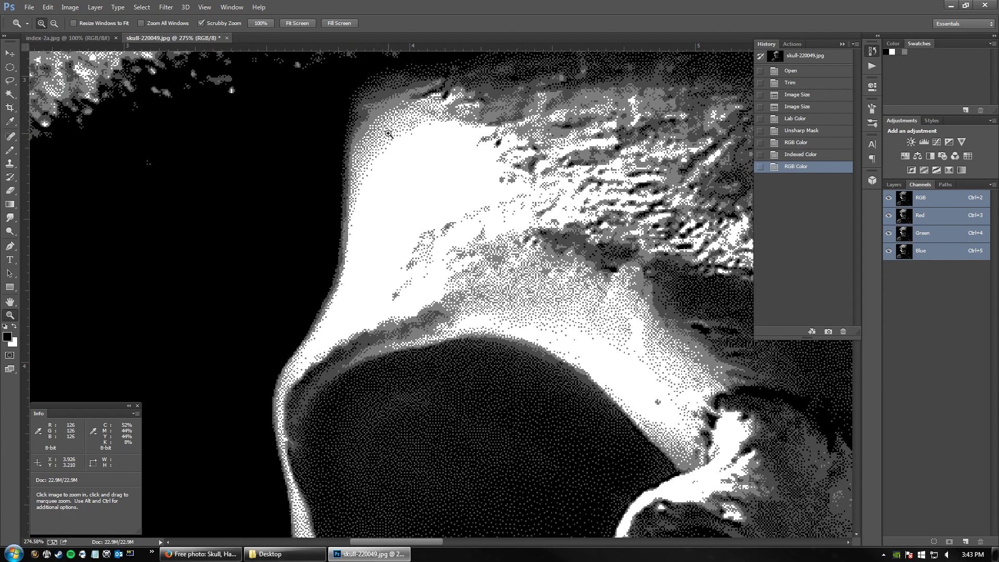
Step: Try selecting the image's white, gray and black pixels one color at a time with the Magic Wand
drag(386, 136, 371, 153)
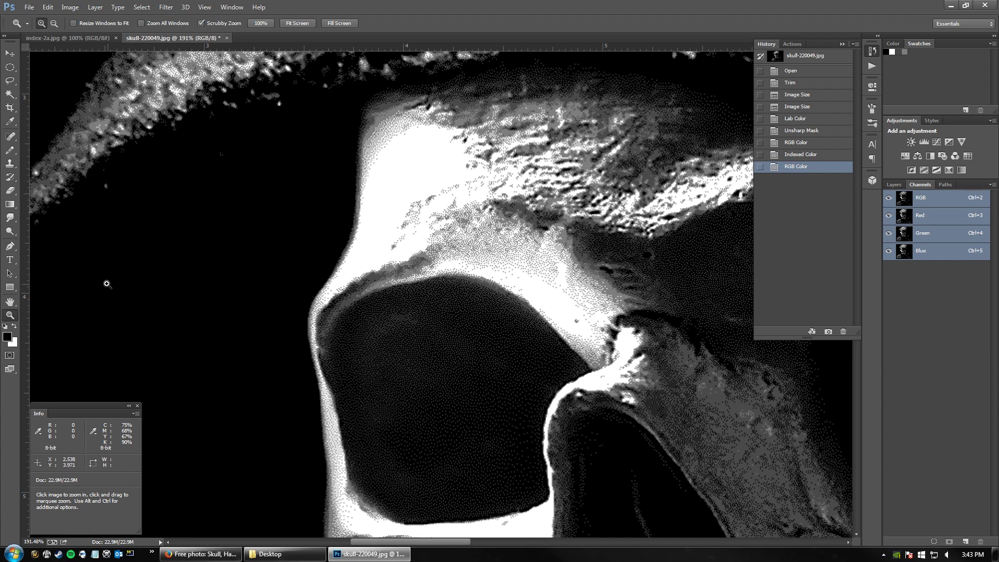
key(w)
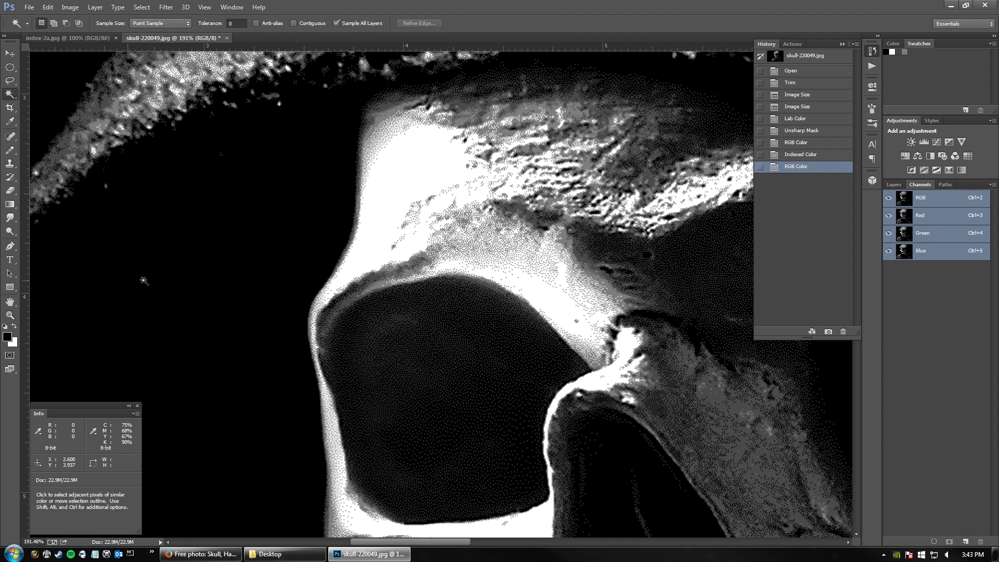
right_click(12, 97)
click(32, 103)
click(384, 188)
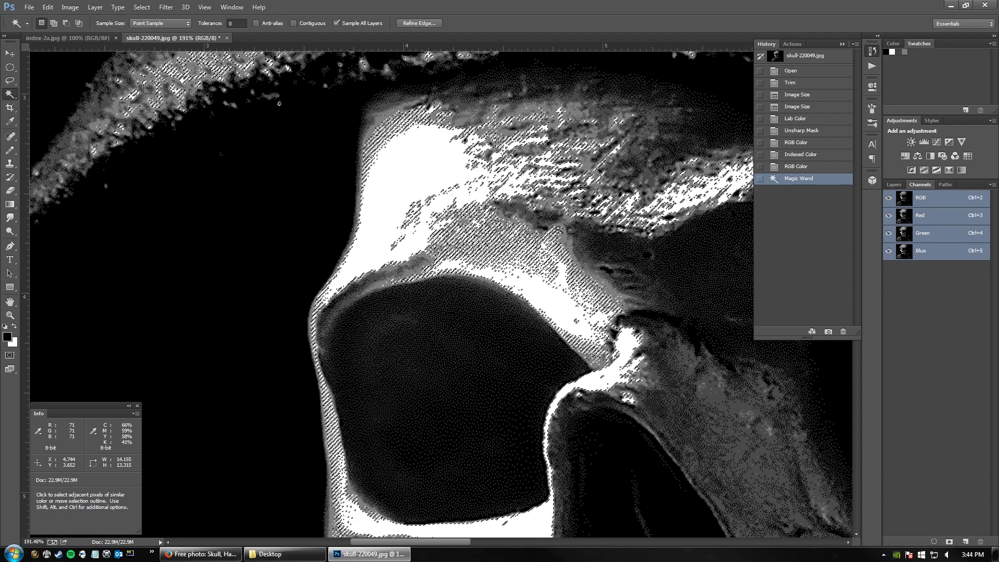
click(602, 283)
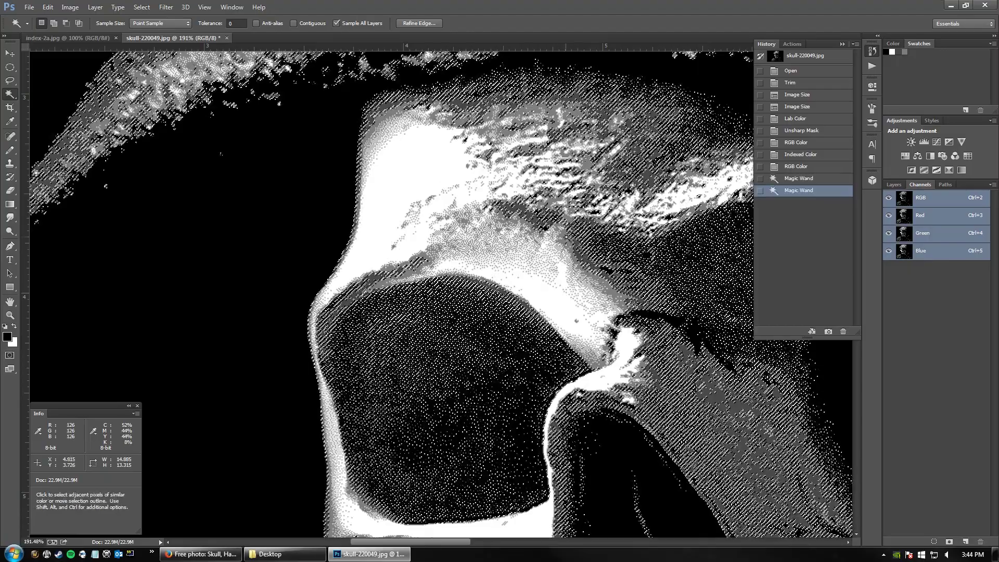
click(494, 276)
click(492, 277)
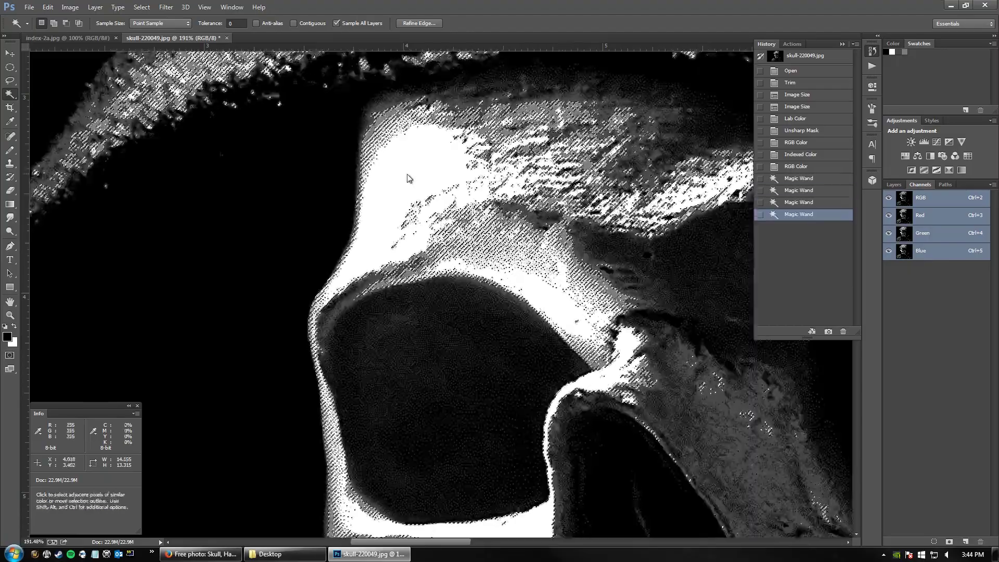
click(273, 233)
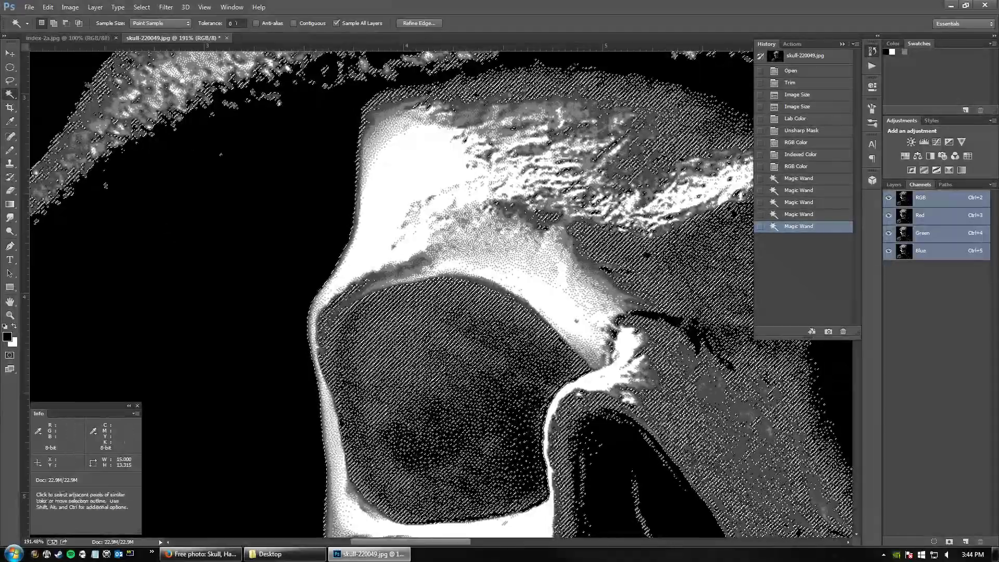
Step: Set the Magic Wand tolerance to 100 and try selecting the gray pixels above the eye socket
key(Return)
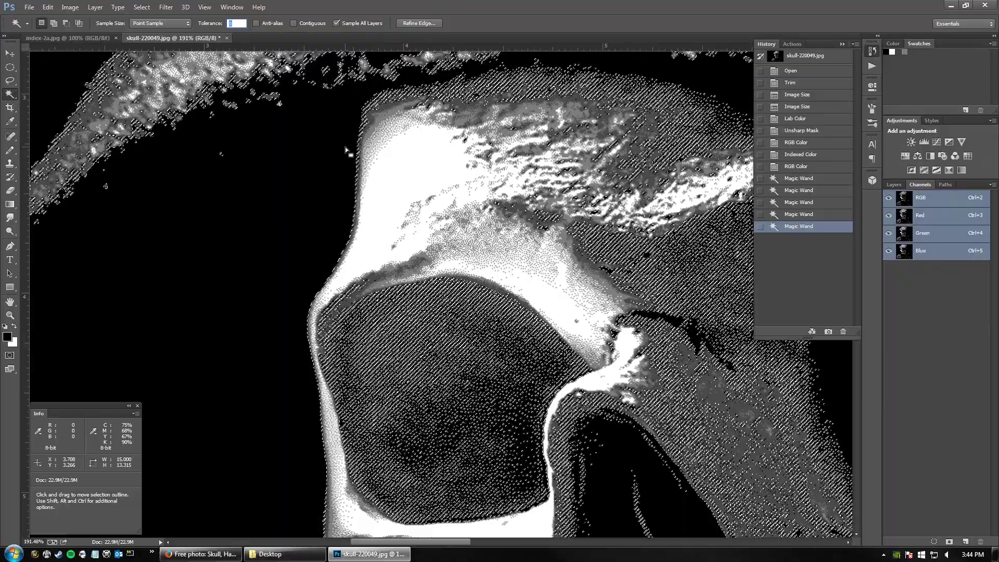
text(100)
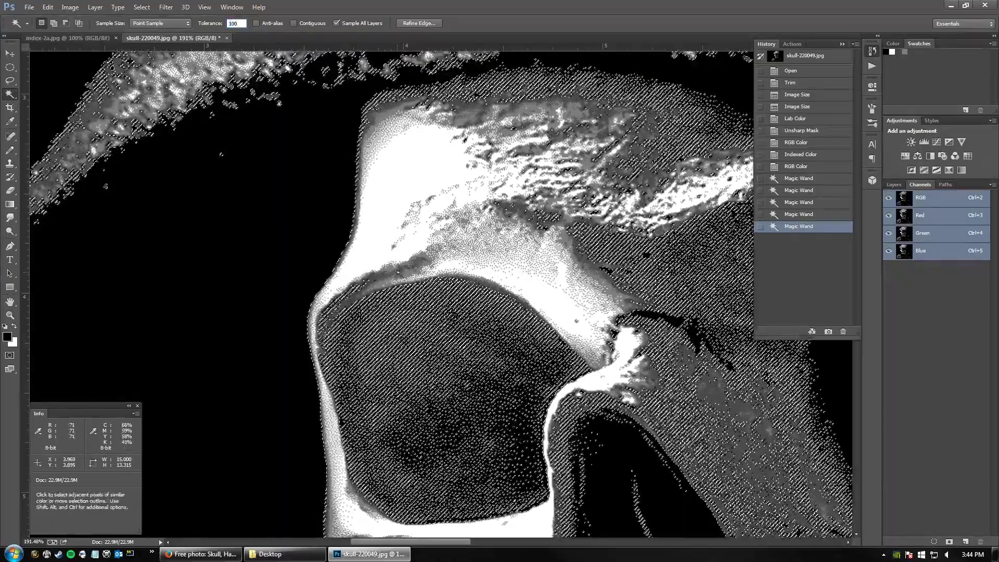
click(410, 275)
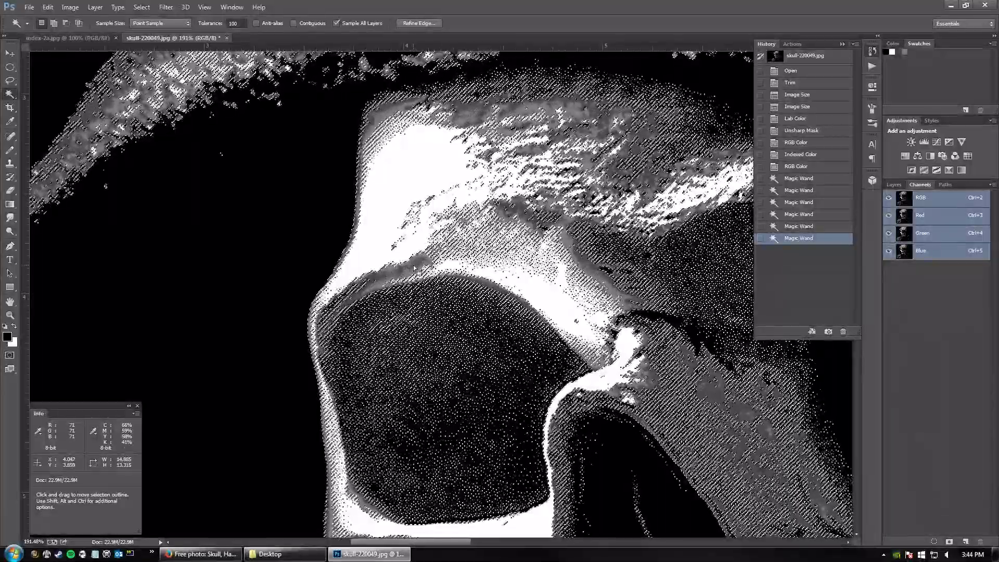
Step: Set the Magic Wand tolerance to 0, with Anti-alias and Contiguous off
click(237, 23)
text(0)
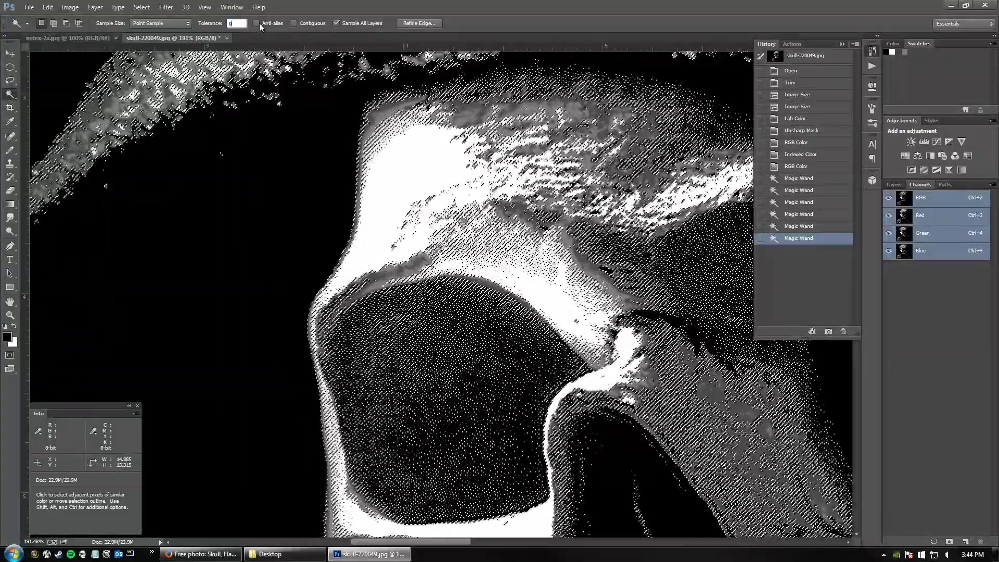
click(256, 23)
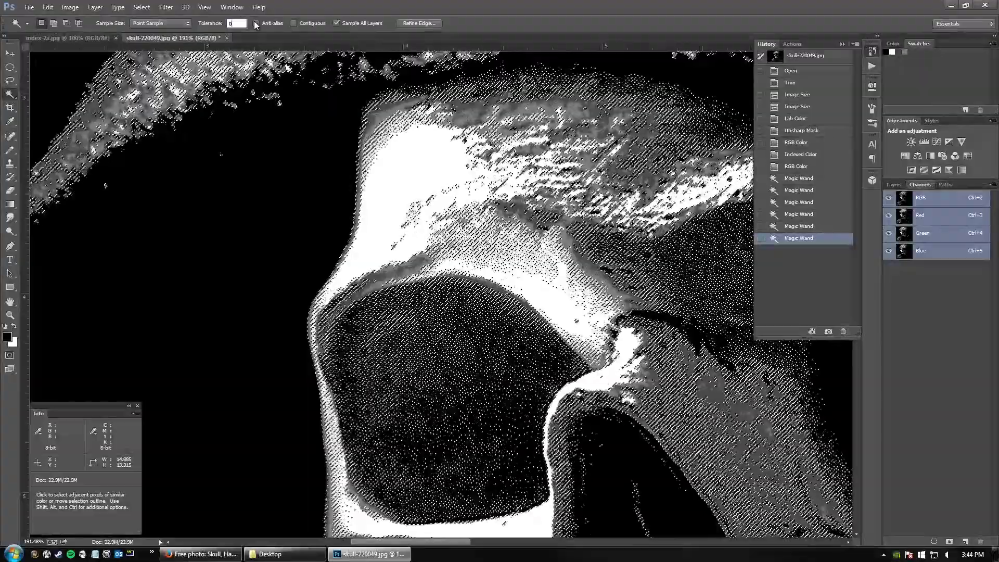
click(256, 24)
click(293, 23)
click(293, 23)
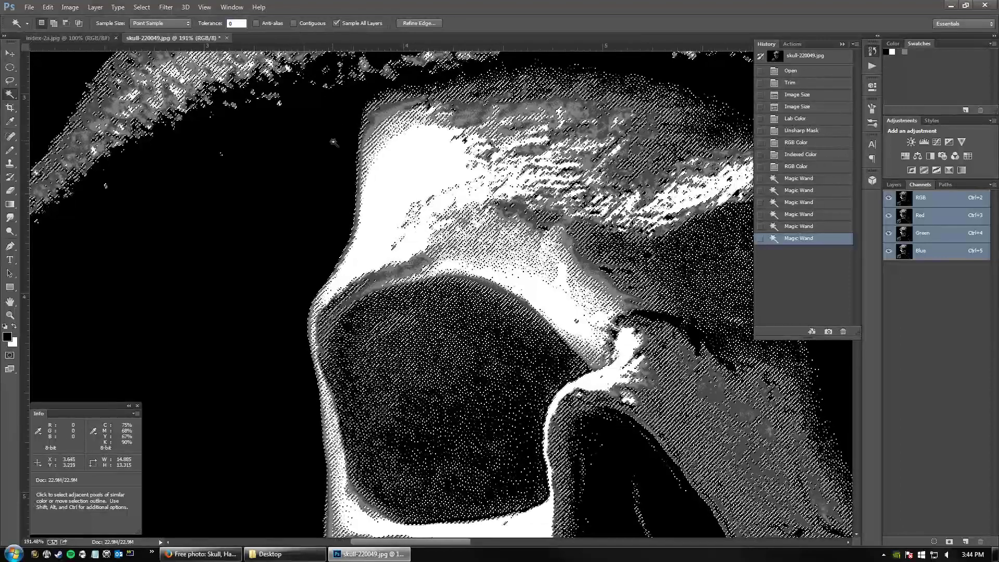
key(Return)
Step: Try a Contiguous Magic Wand selection of the white brow area, then turn Contiguous off and clear the selection
click(293, 23)
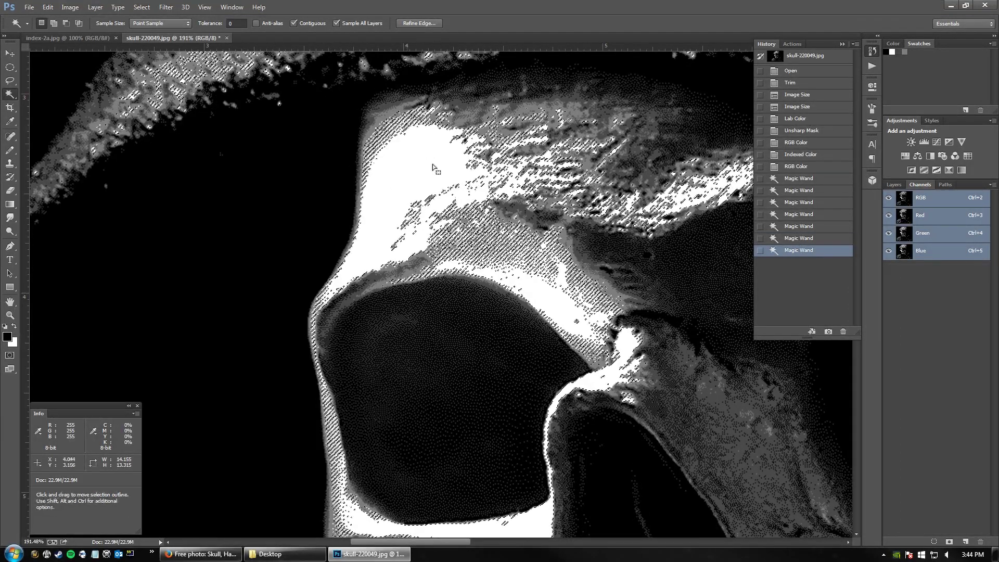
key(ctrl+d)
click(502, 170)
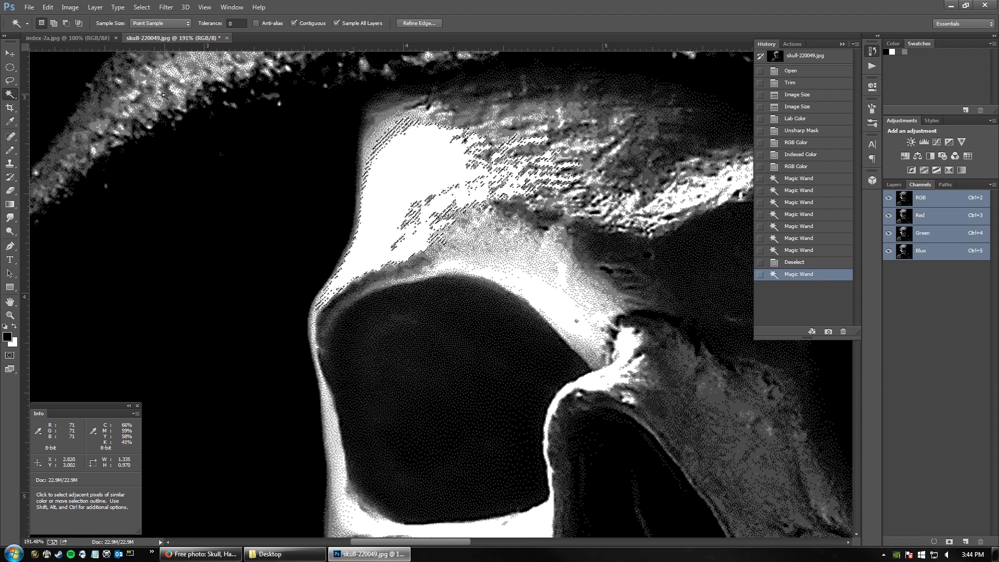
click(293, 23)
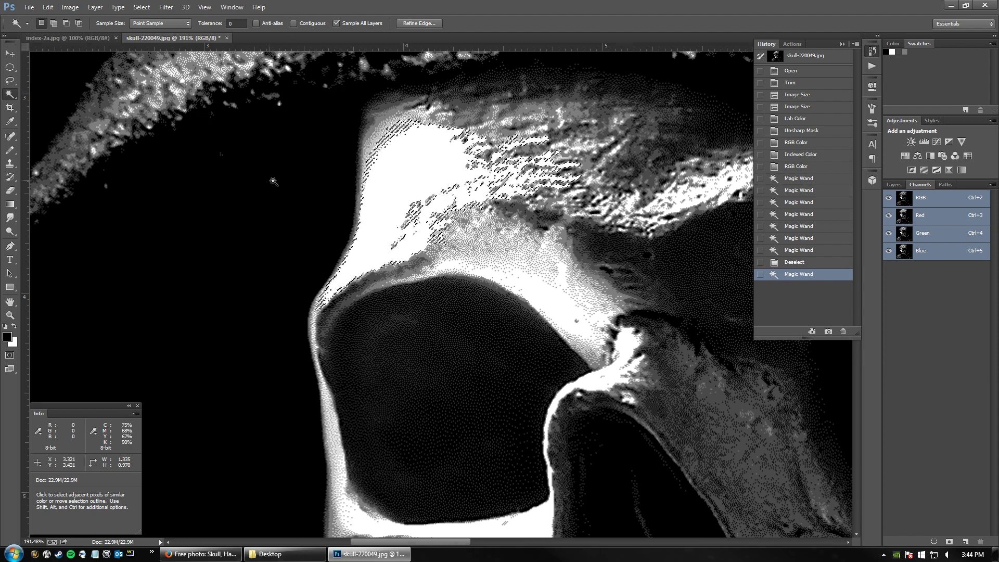
key(ctrl+d)
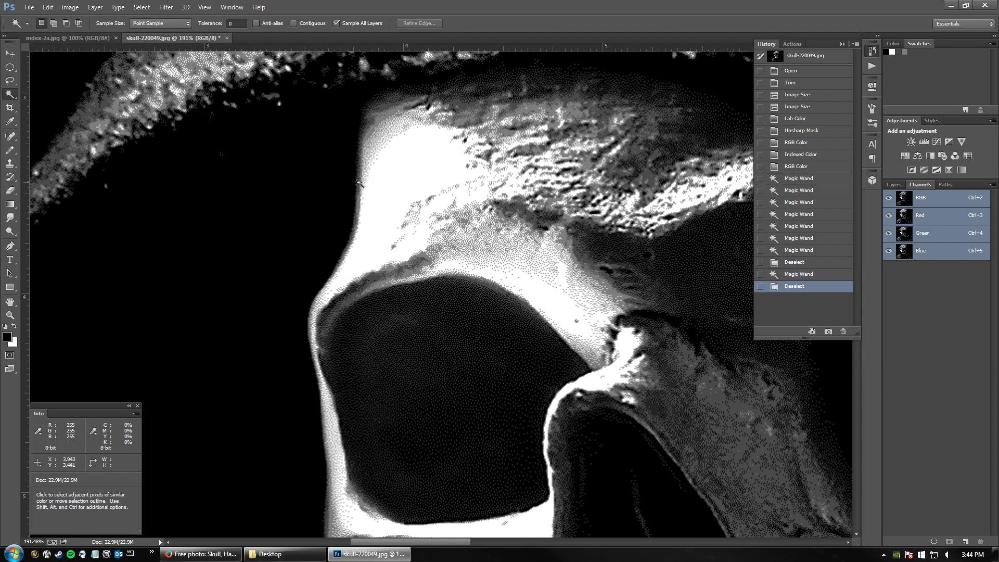
Step: Select all white pixels with the Magic Wand, view the selection over the whole image, and deselect
click(10, 53)
click(9, 93)
click(440, 255)
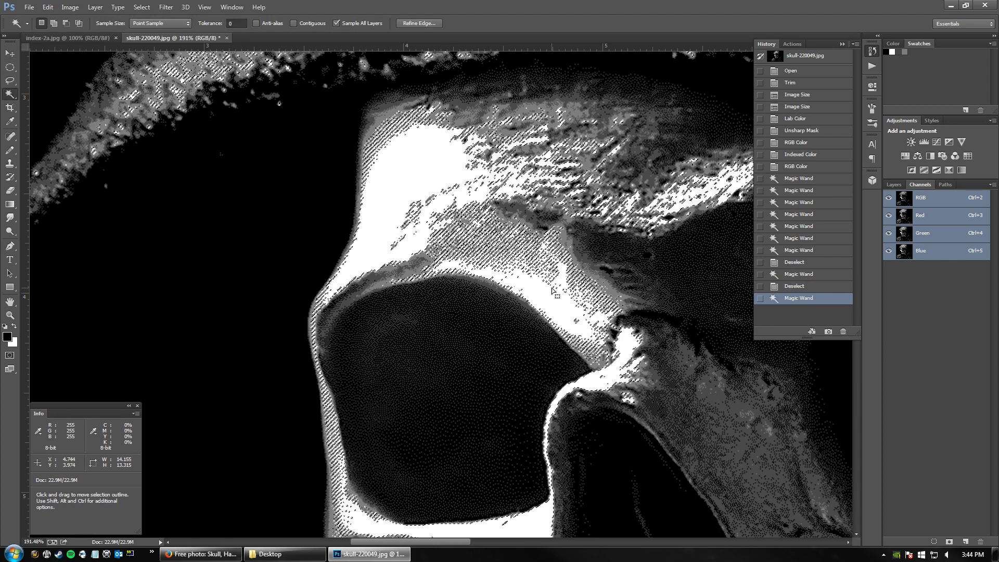
double_click(10, 301)
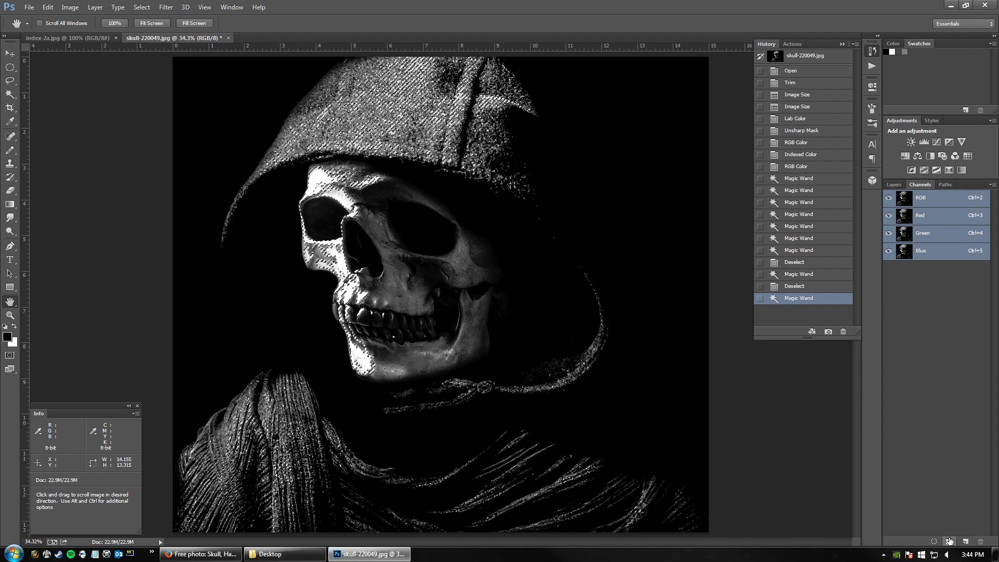
key(ctrl+d)
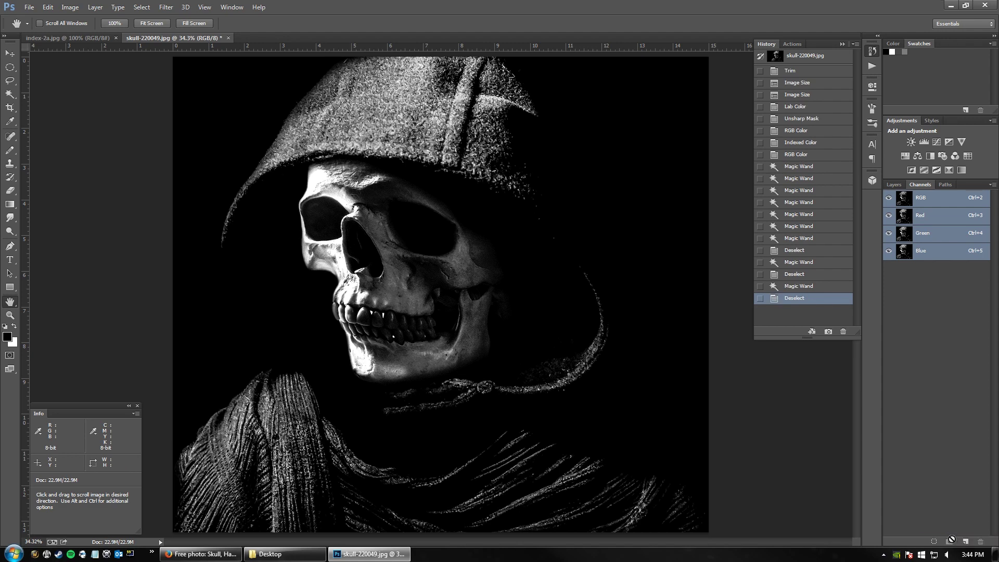
Step: Create a new channel and set it to indicate a spot color with 100% solidity
click(966, 541)
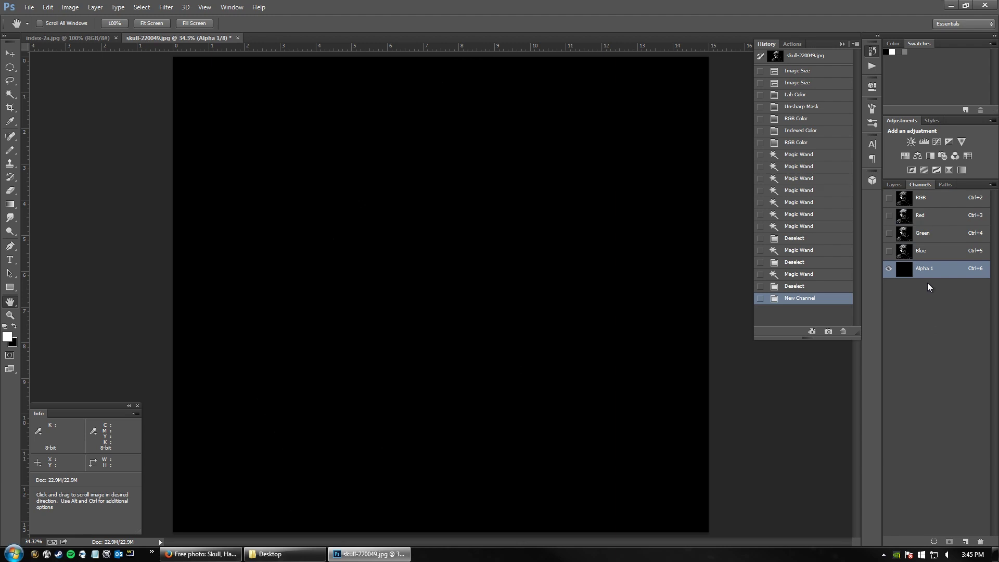
double_click(906, 271)
click(437, 205)
double_click(500, 244)
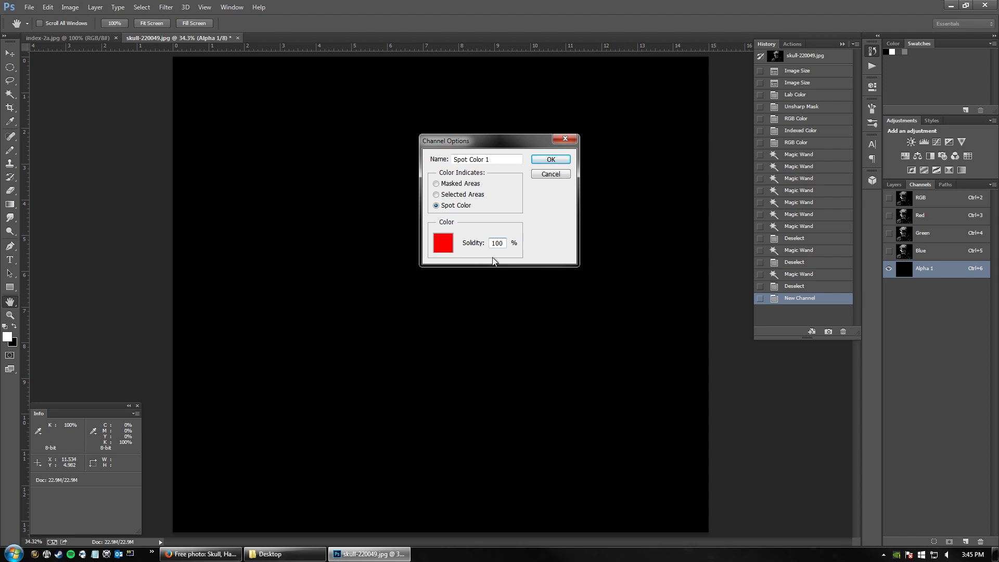
Step: Set the spot channel's color to black (000000) and name the channel Shirt Color
click(443, 243)
drag(642, 396, 599, 491)
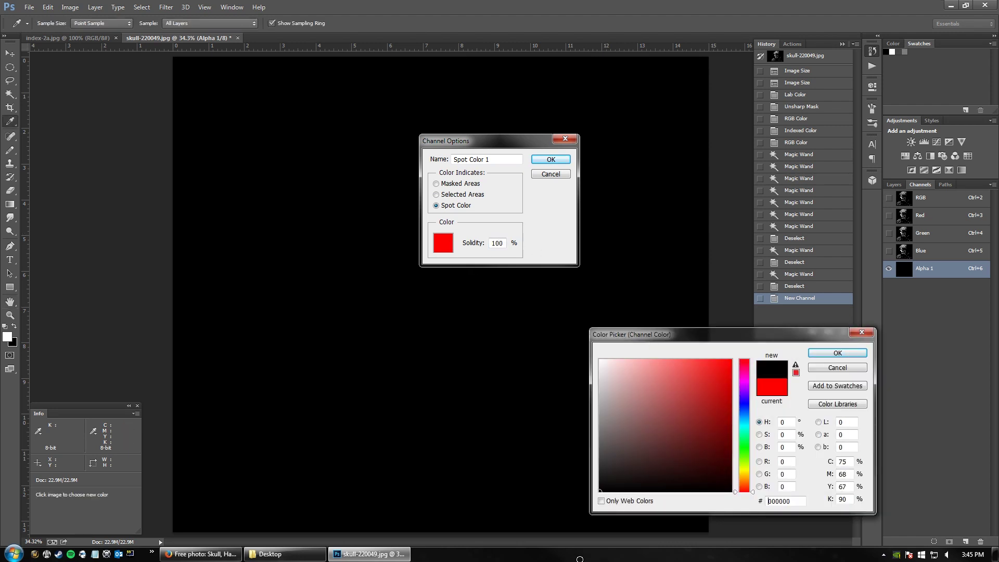
click(837, 353)
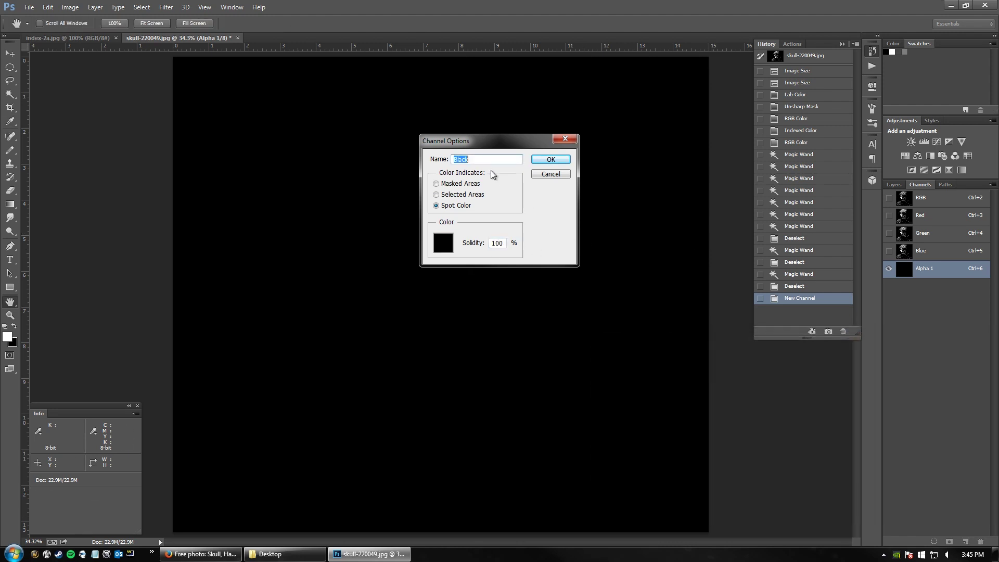
double_click(483, 163)
text(Shirt Color)
key(Return)
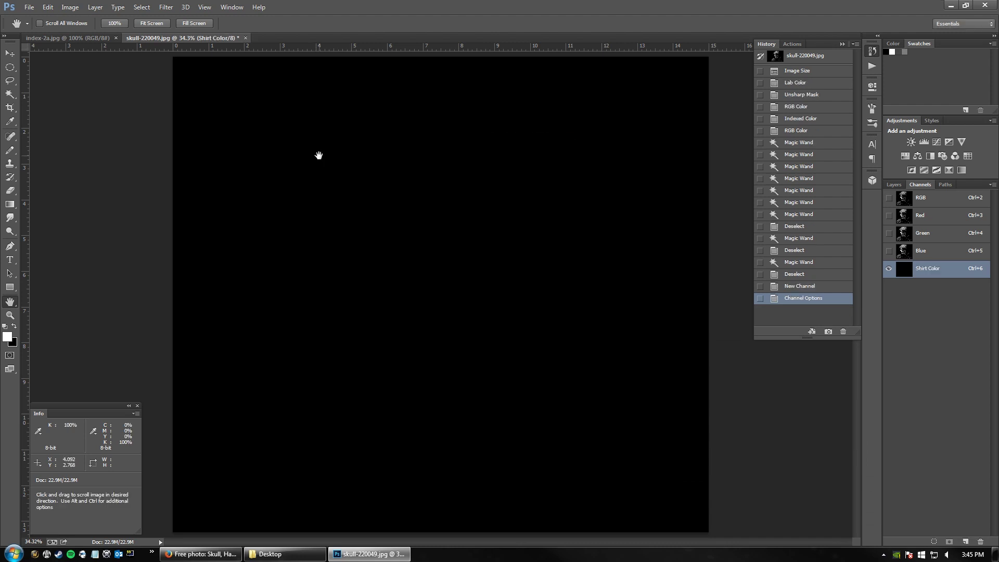
Step: Select all white pixels of the RGB composite with the Magic Wand and save the selection as a new channel
click(919, 197)
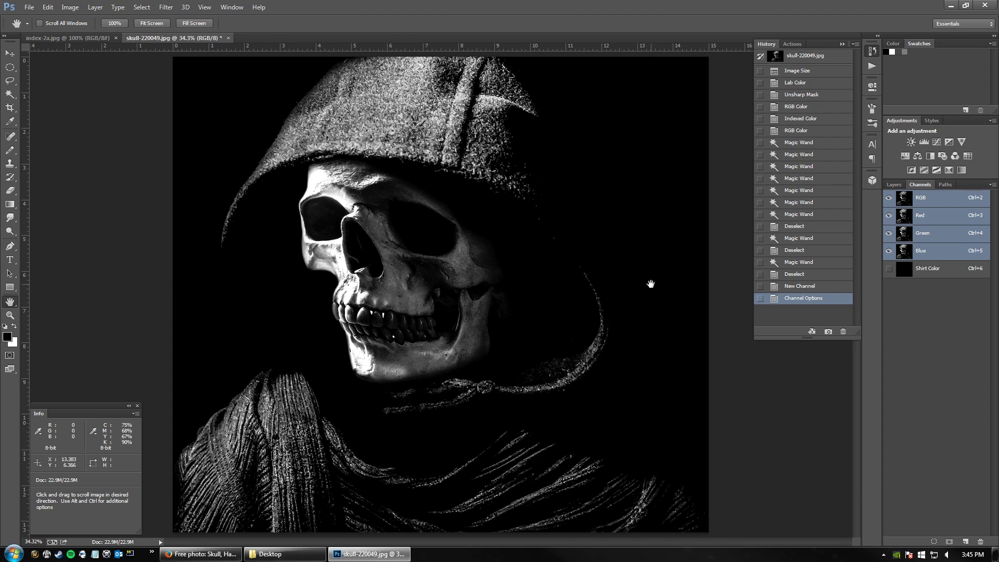
click(10, 316)
drag(315, 240, 358, 224)
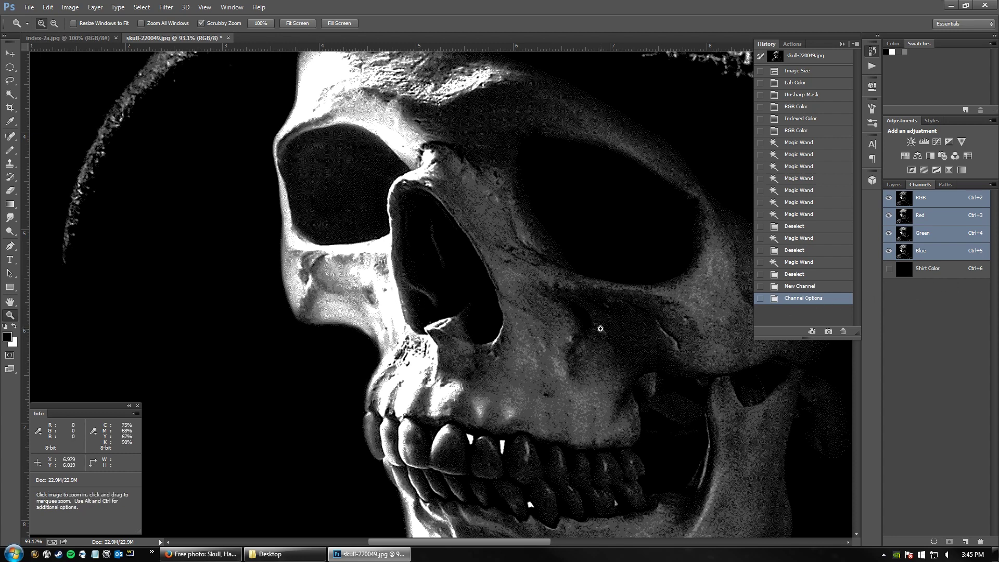
key(w)
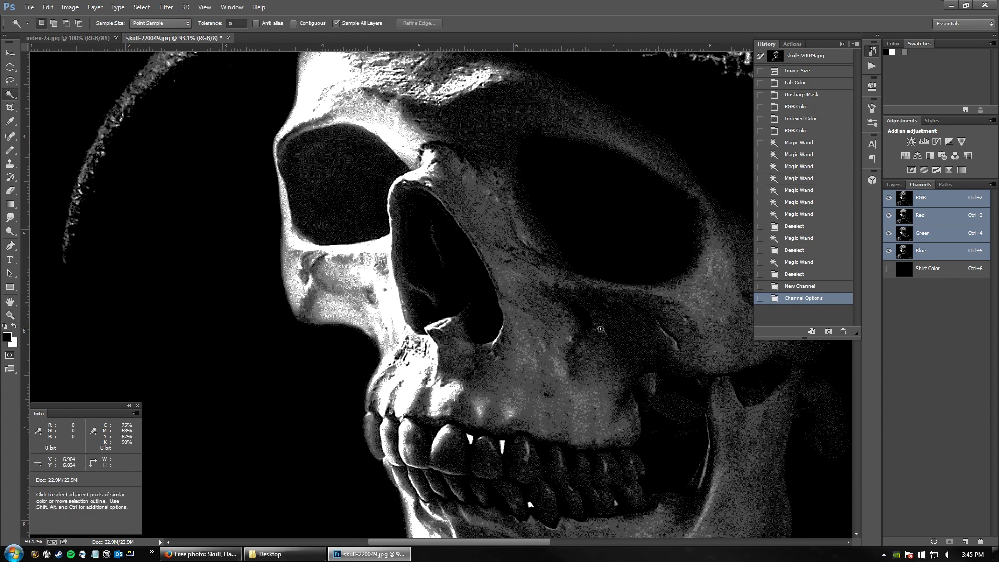
click(12, 99)
click(31, 106)
click(318, 78)
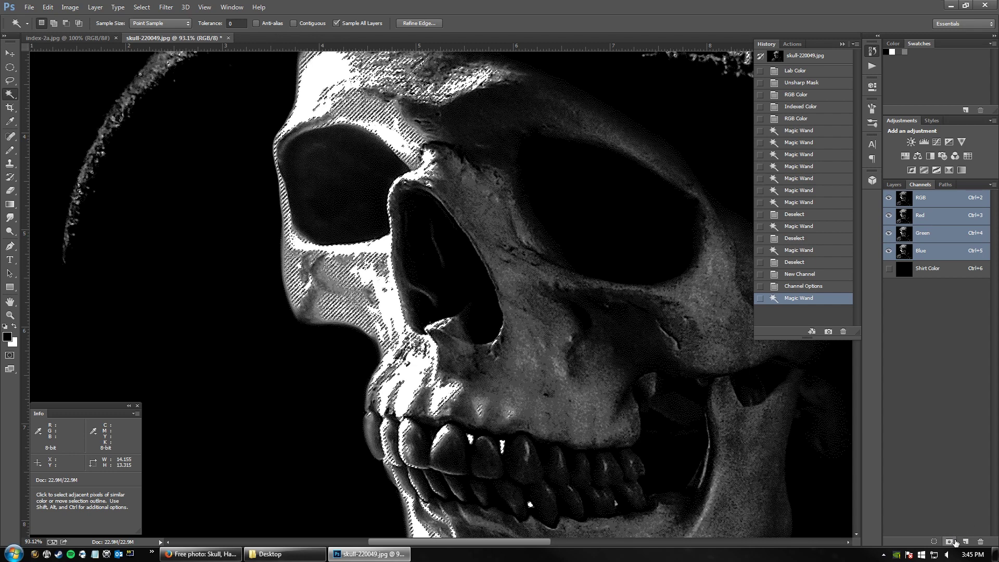
key(ctrl+d)
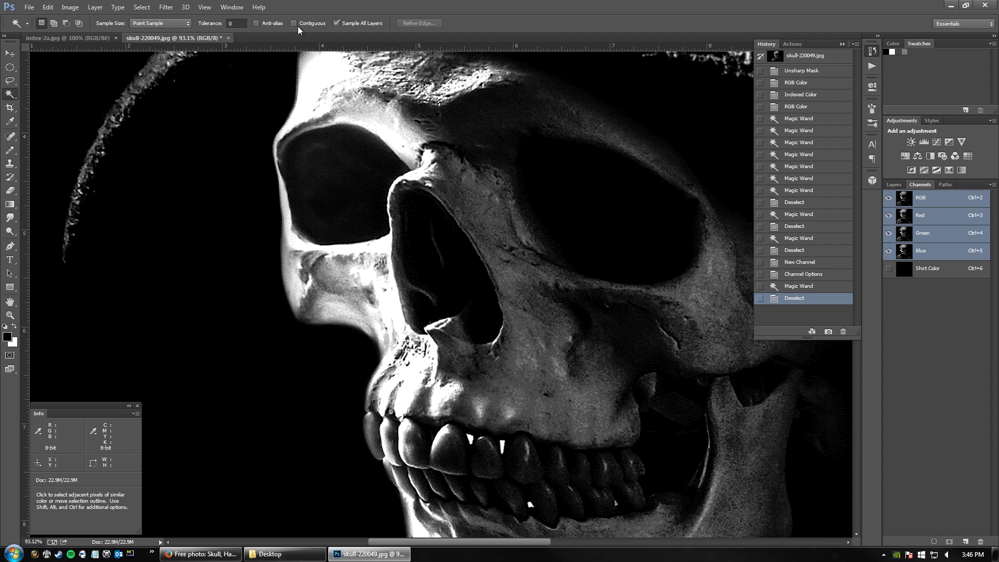
click(389, 304)
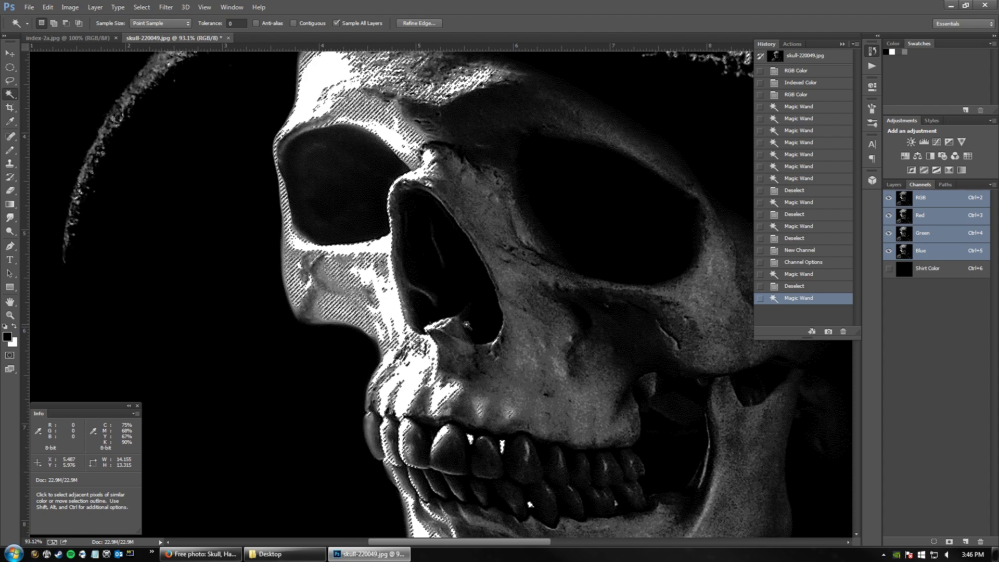
click(949, 540)
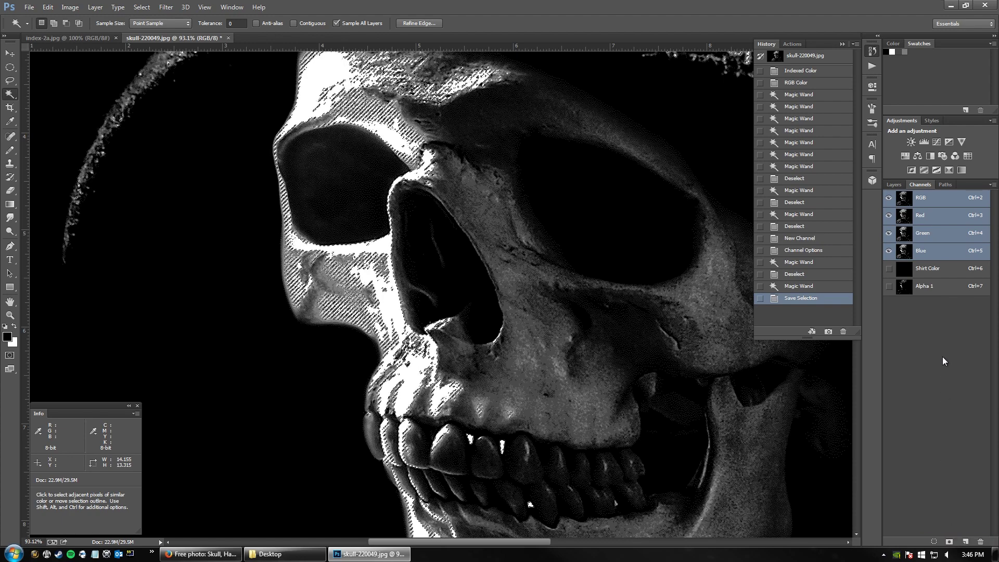
Step: Show the Alpha 1 channel on its own, clear the selection and invert the channel
click(929, 285)
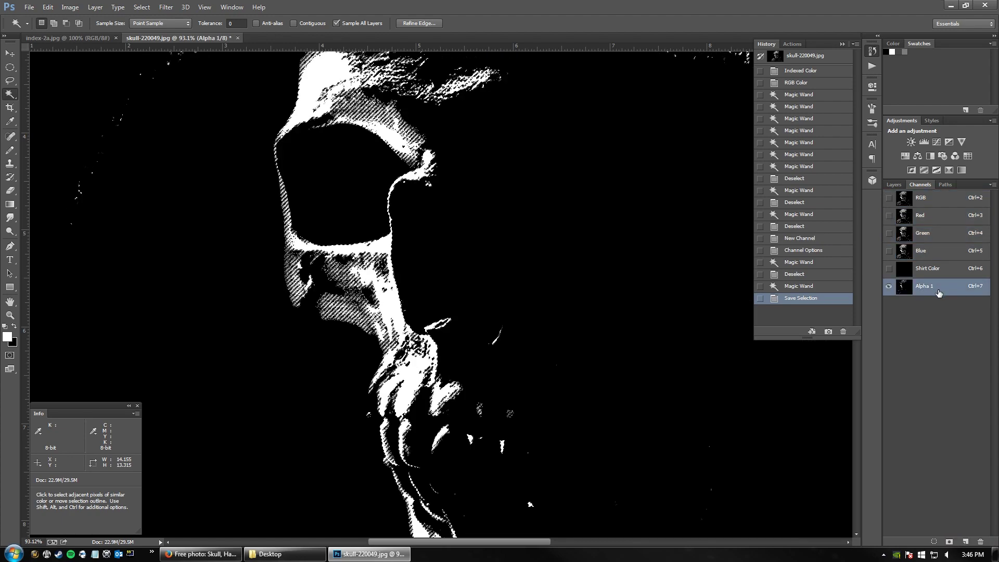
double_click(10, 302)
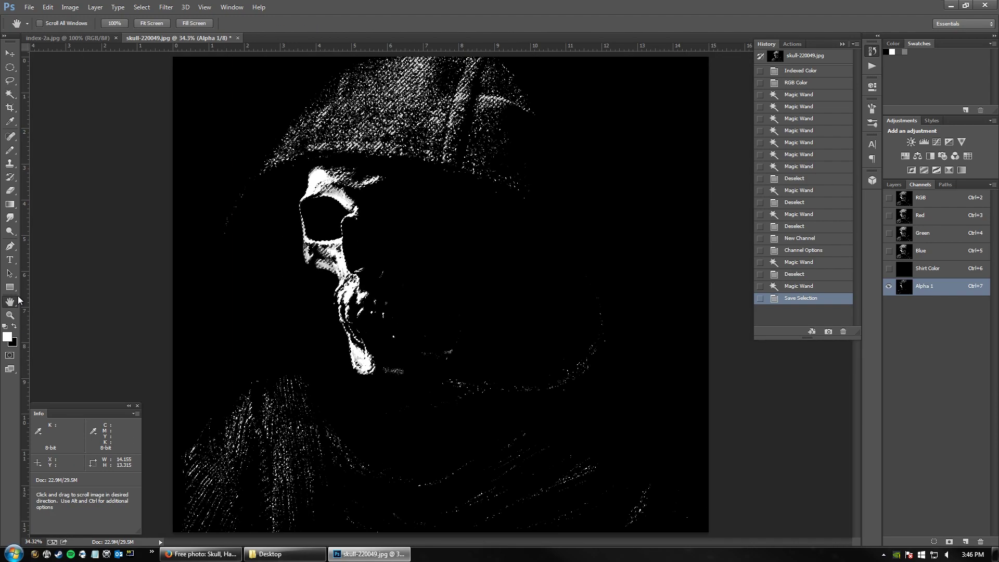
key(ctrl+d)
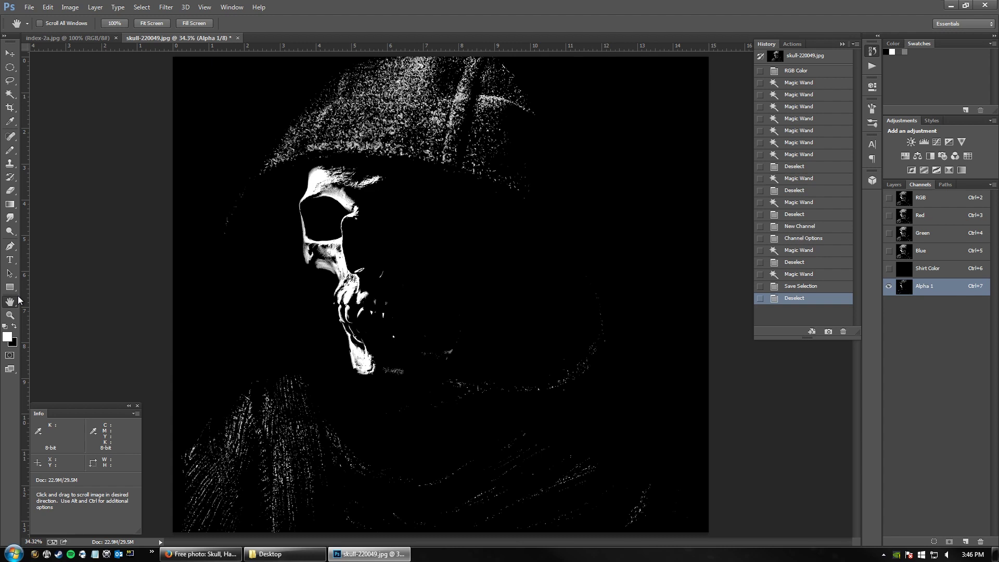
key(ctrl+i)
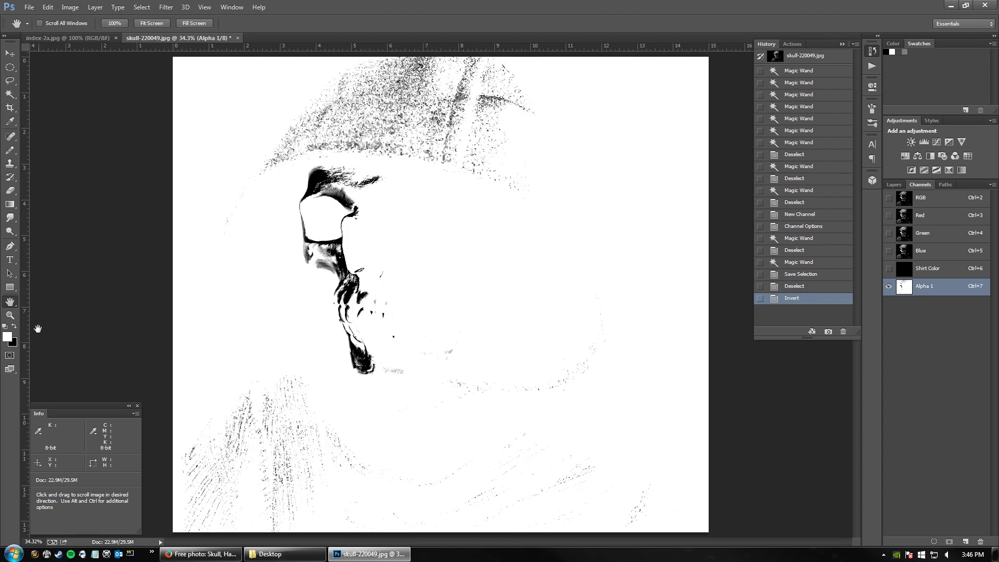
click(141, 7)
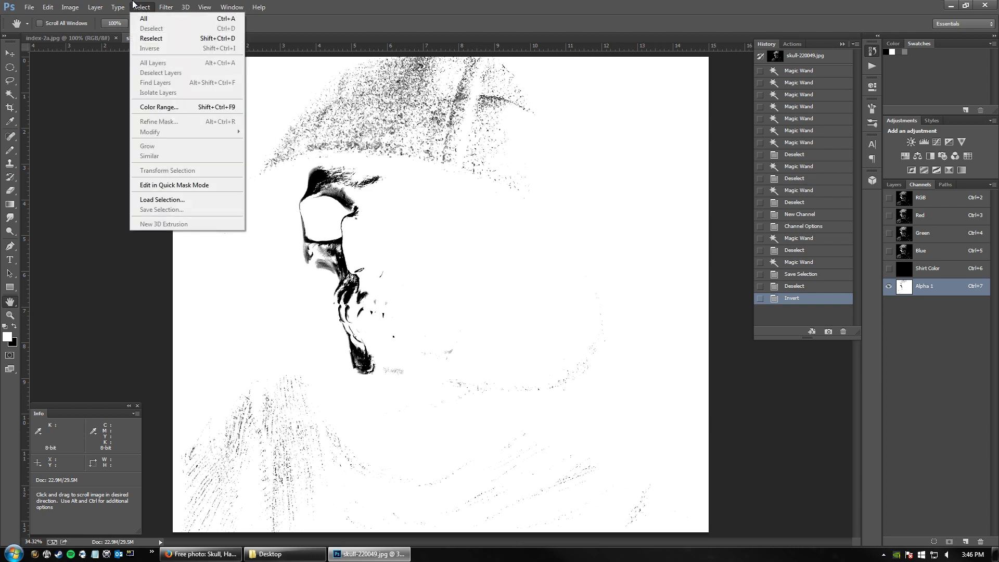
click(174, 111)
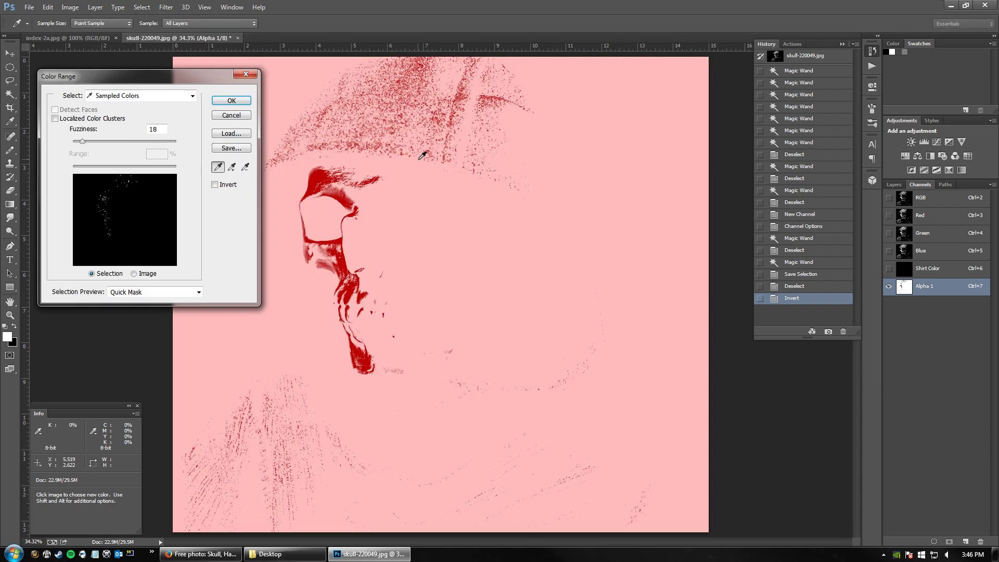
click(236, 120)
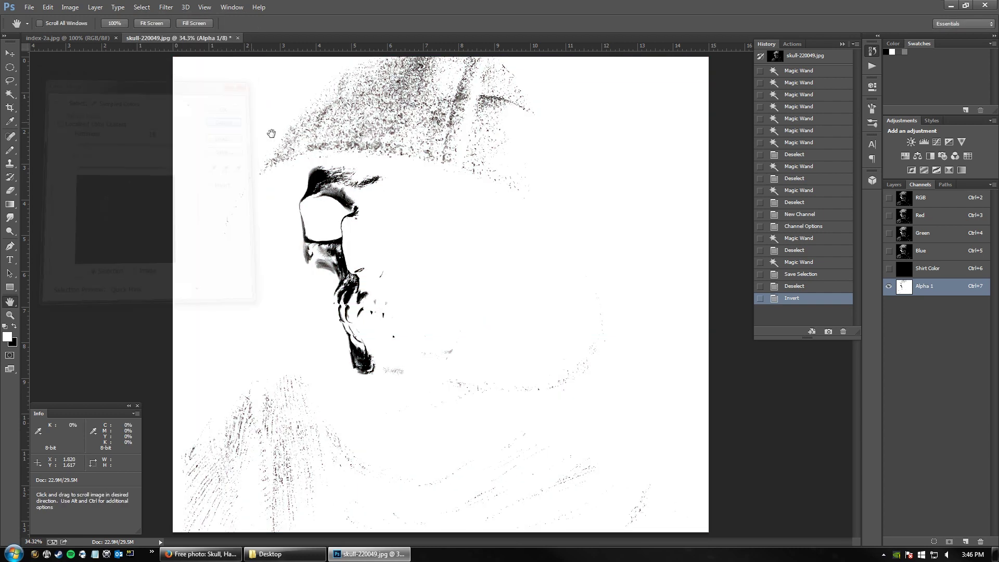
Step: Compare the Alpha 1 channel's pixels with the RGB composite up close around the lower edge of the forehead highlights
click(10, 315)
drag(355, 154, 393, 138)
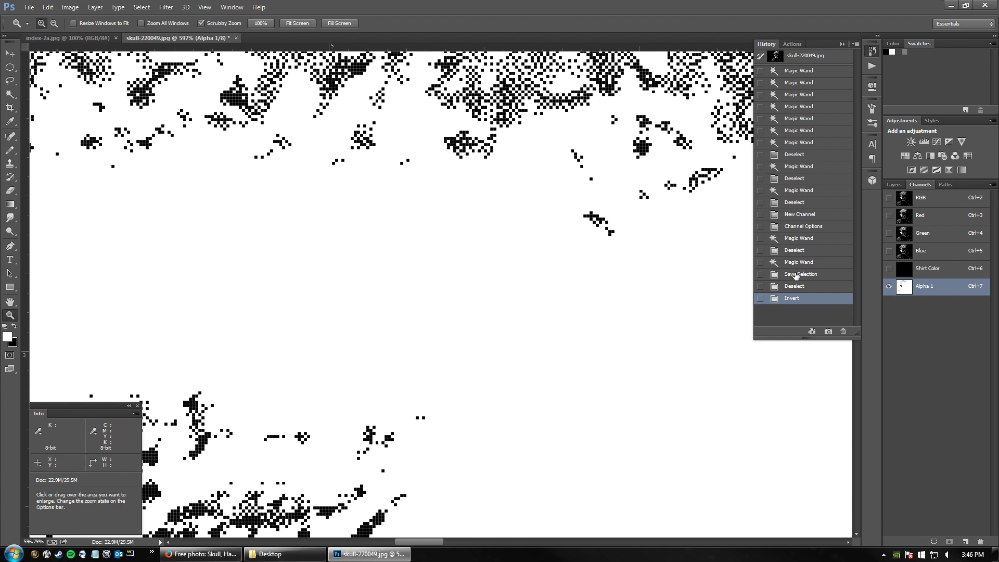
click(944, 203)
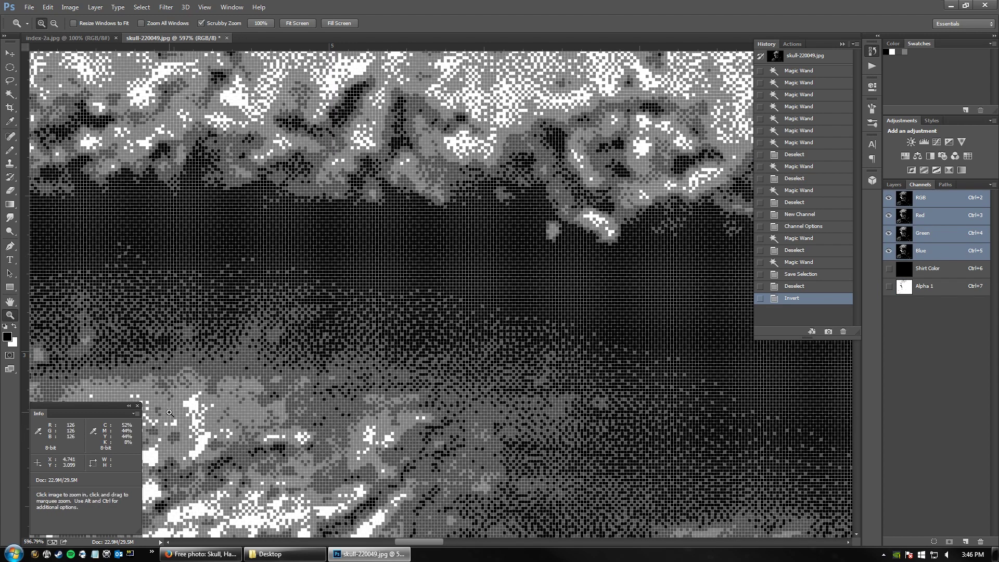
key(i)
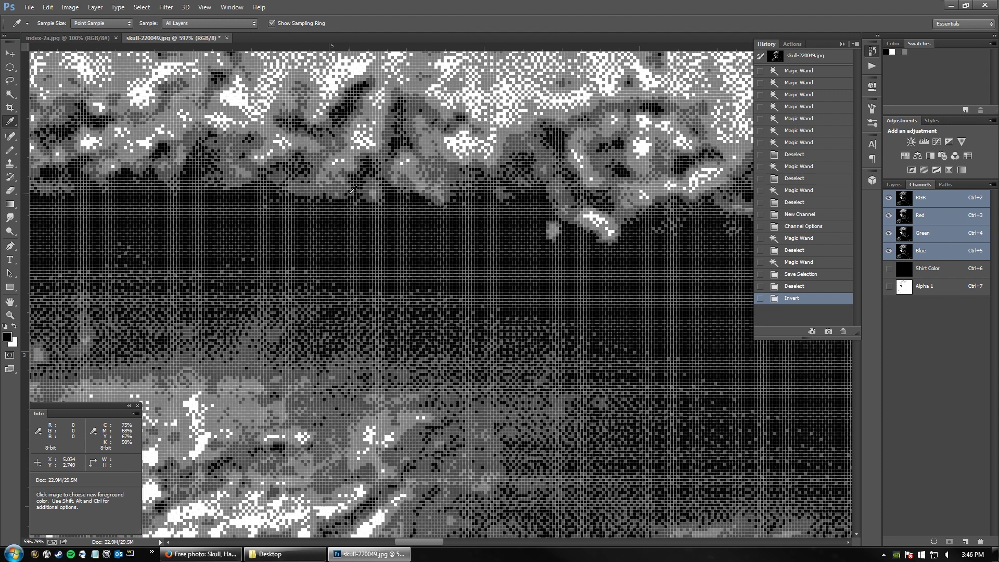
click(933, 293)
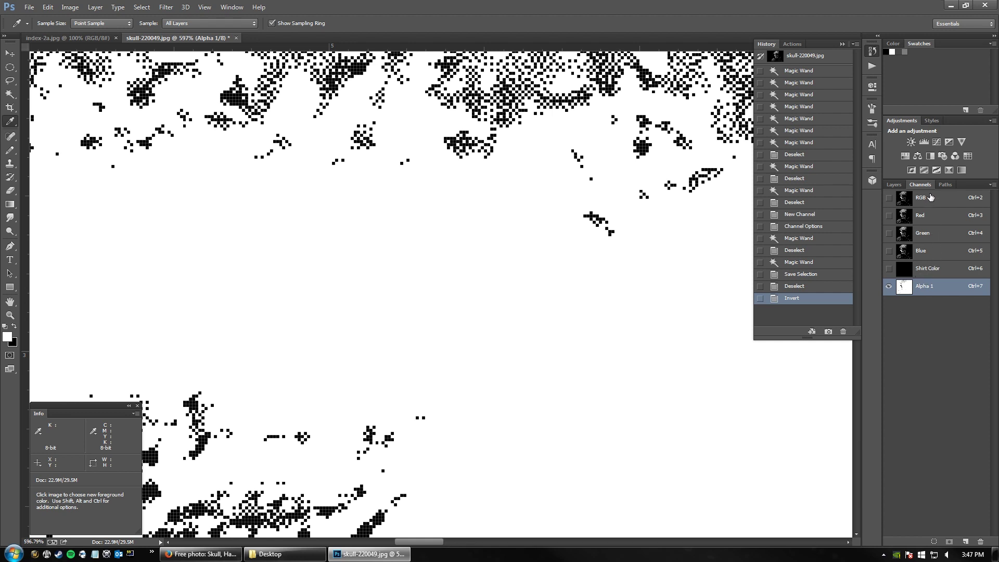
double_click(904, 286)
click(436, 206)
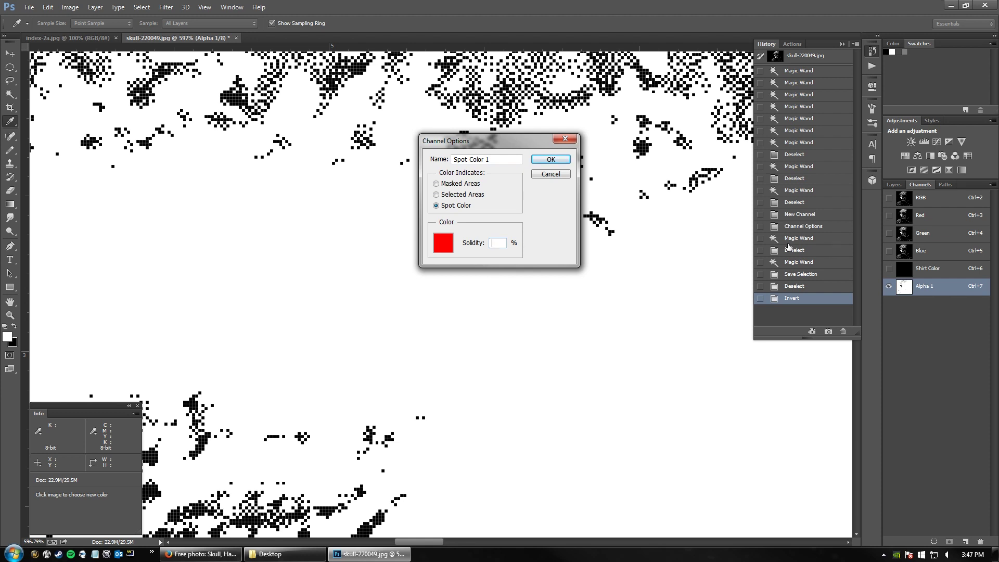
click(444, 245)
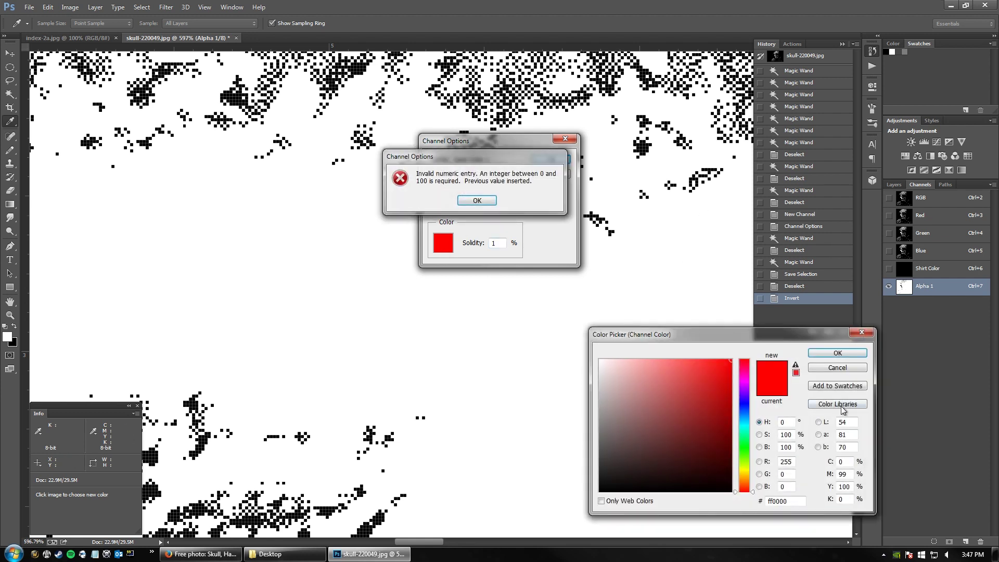
click(493, 201)
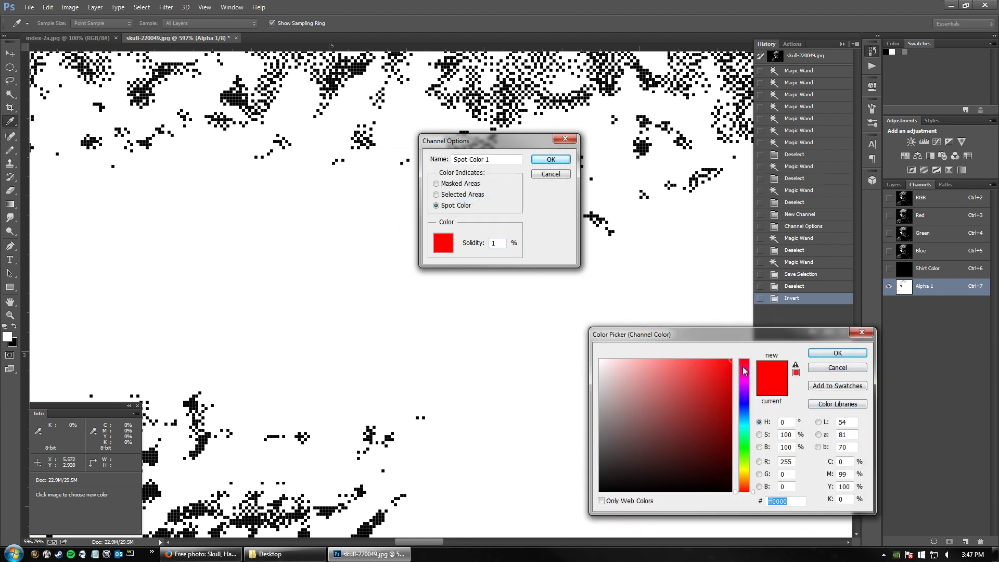
click(837, 352)
key(Return)
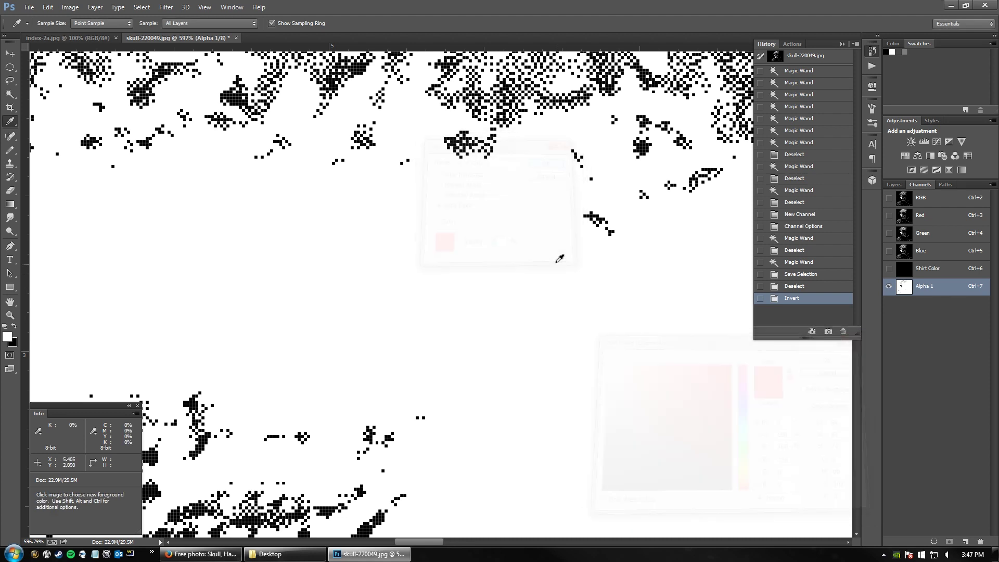
Step: Make the Alpha 1 channel indicate a spot color, using the white swatch at 85% solidity
double_click(904, 291)
click(437, 206)
double_click(499, 244)
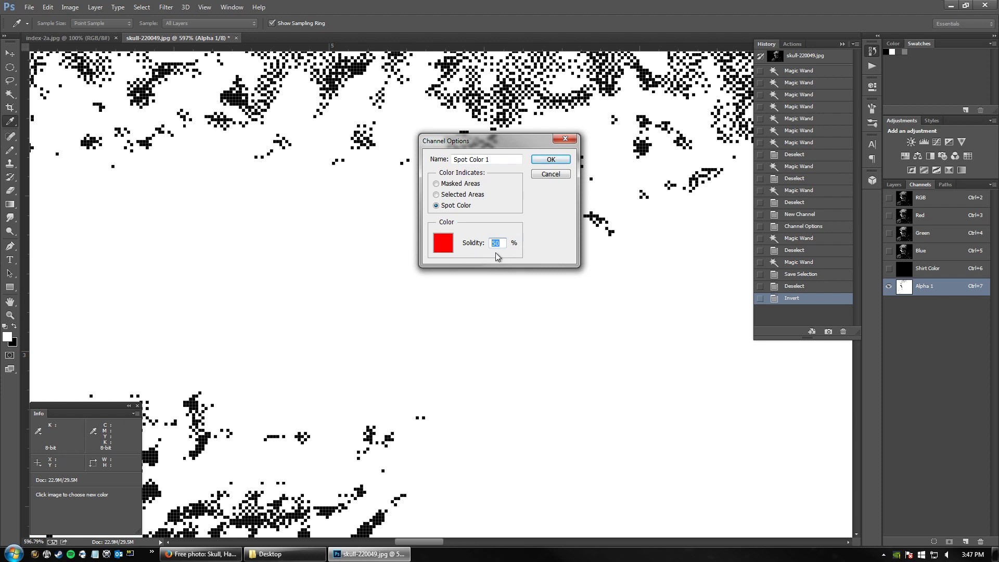
click(442, 245)
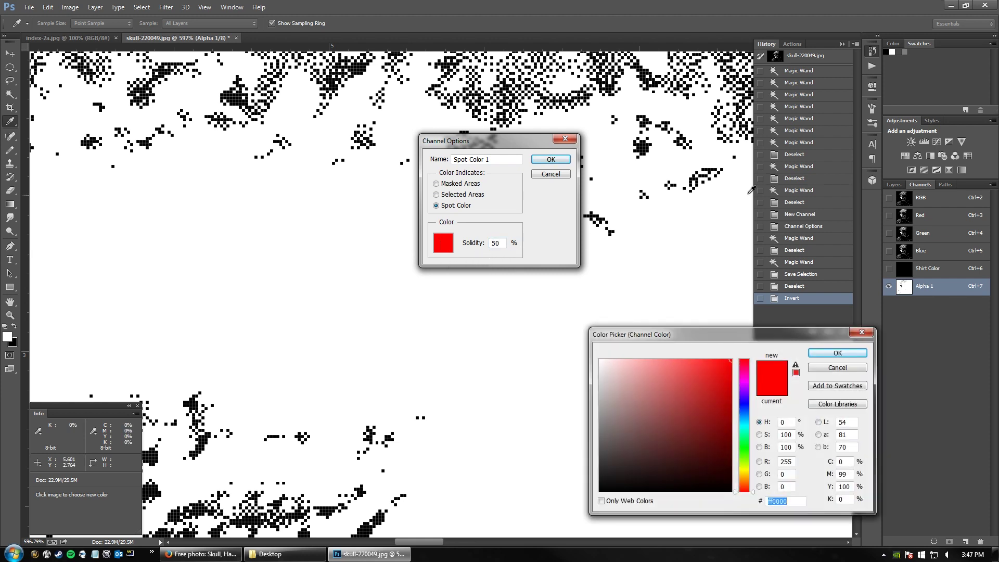
click(892, 51)
click(829, 353)
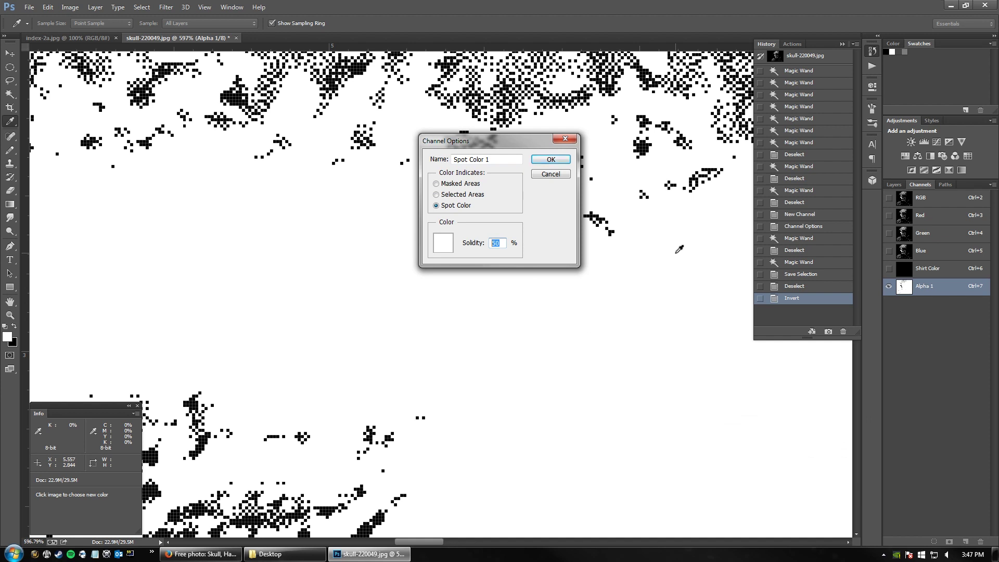
text(85)
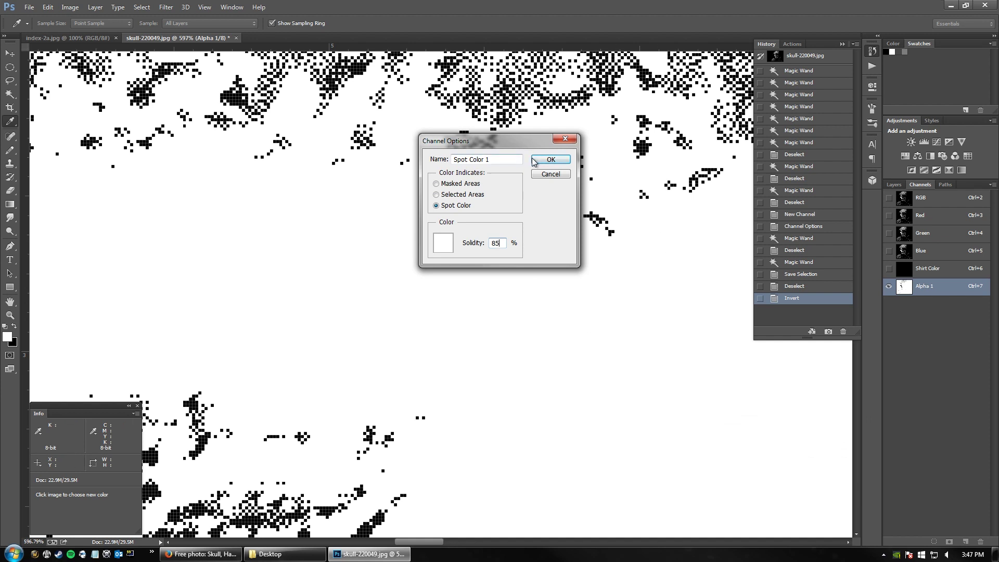
click(552, 160)
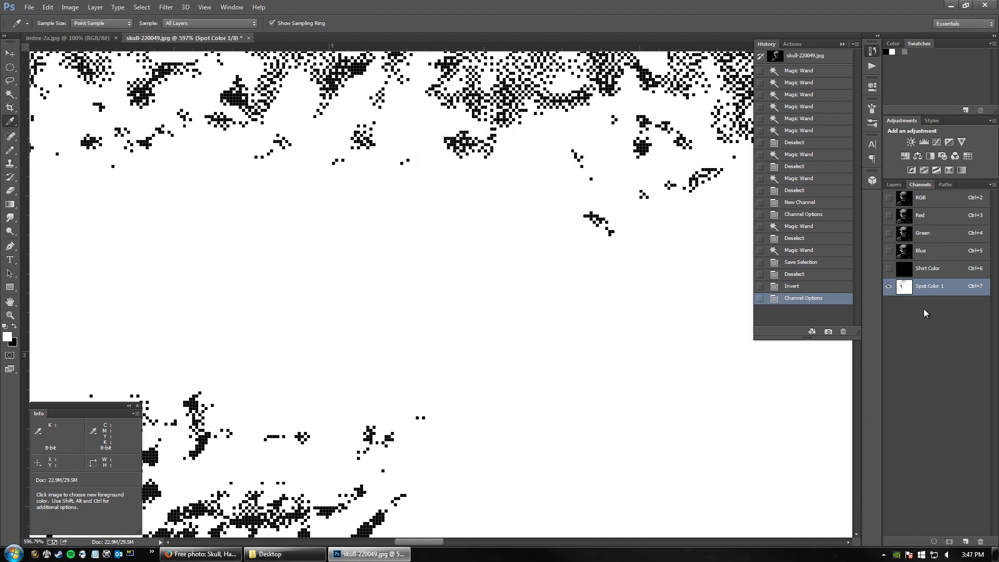
Step: Rename the white spot channel as White_
double_click(914, 293)
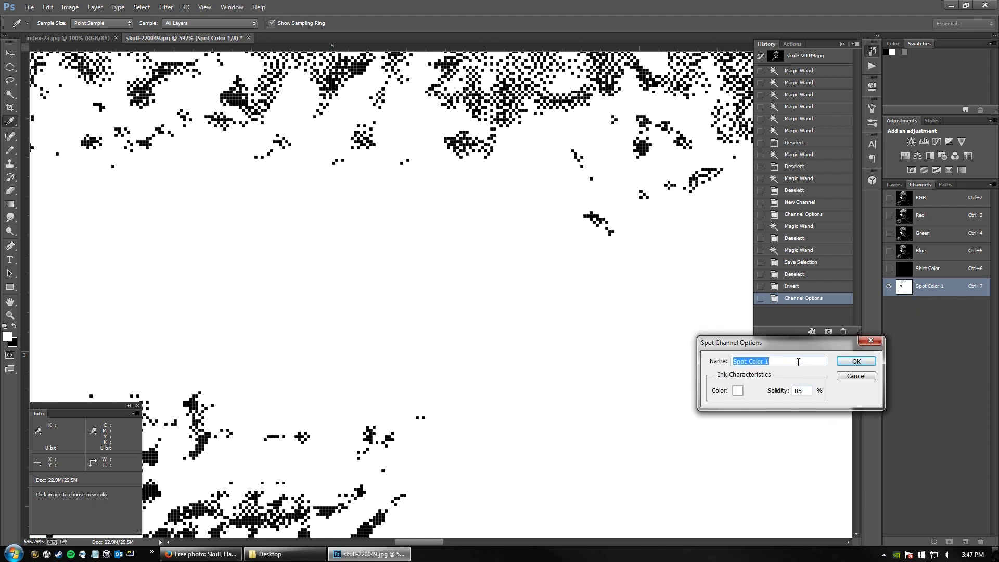
text(White)
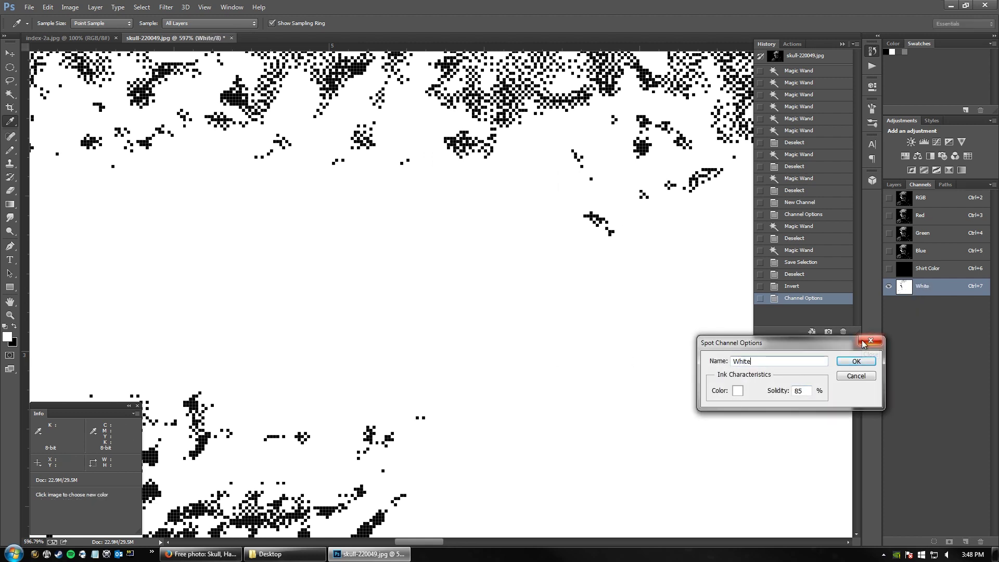
text(_)
key(Return)
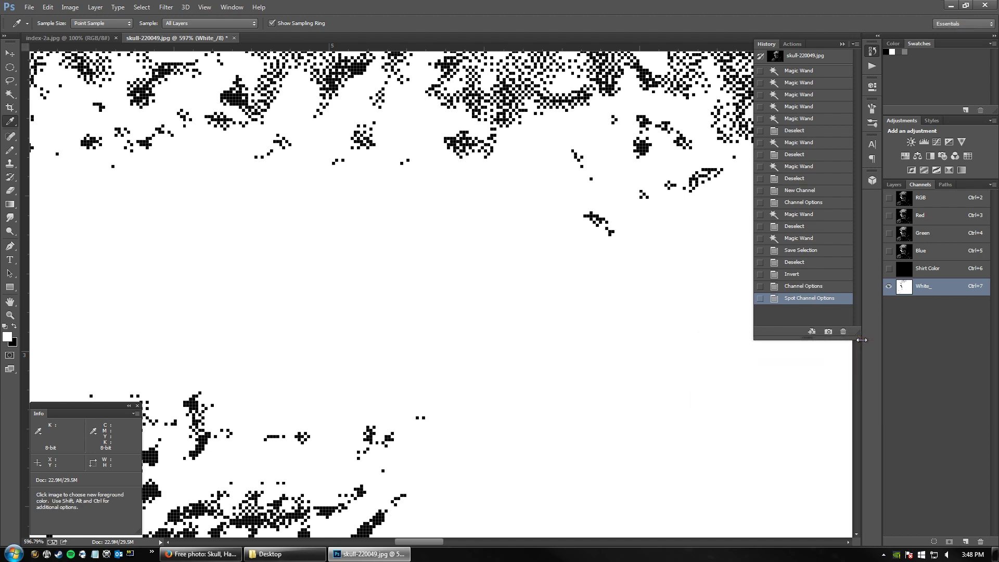
Step: Select all light gray pixels of the RGB composite with the Magic Wand and save the selection as a new channel
click(932, 205)
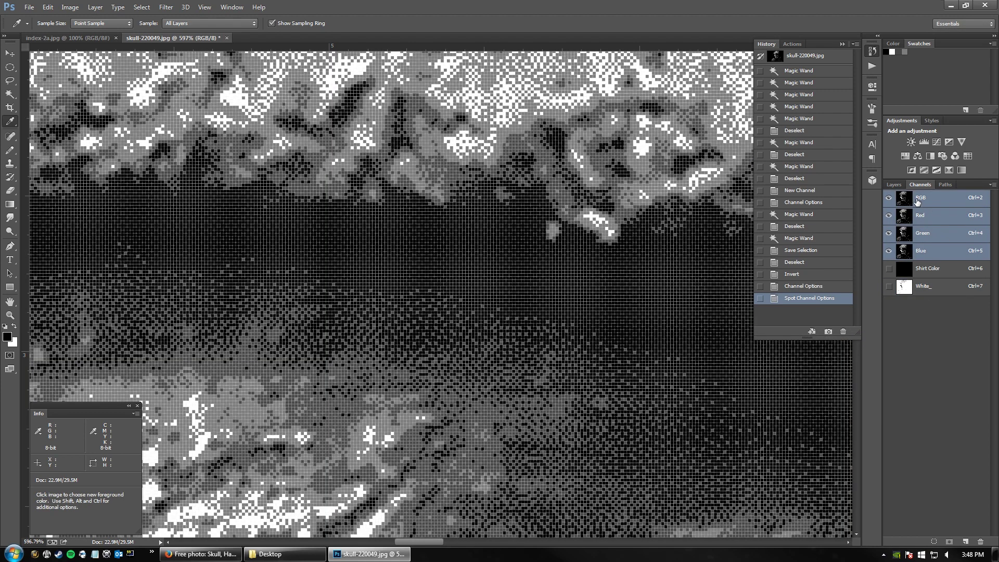
key(ctrl+minus)
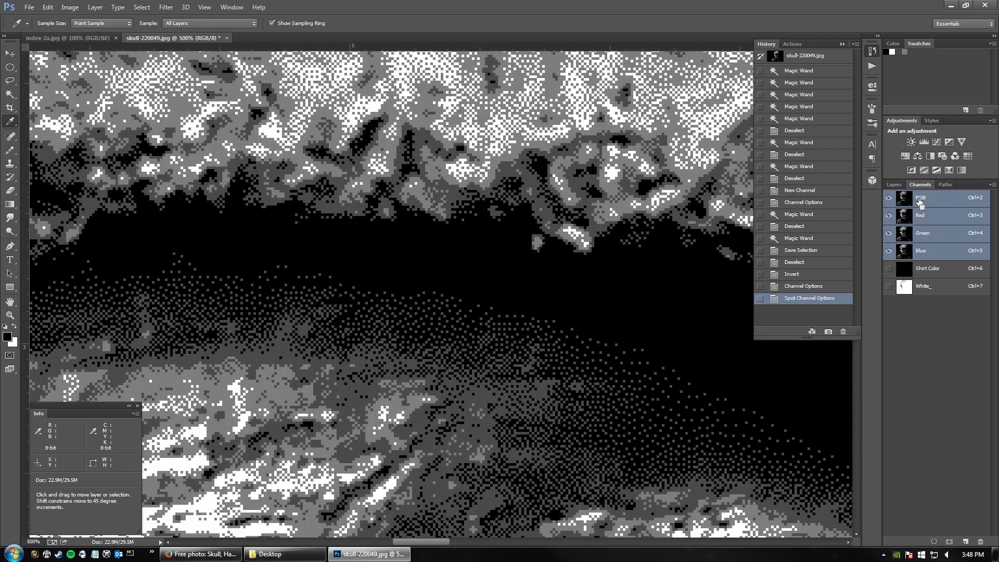
key(w)
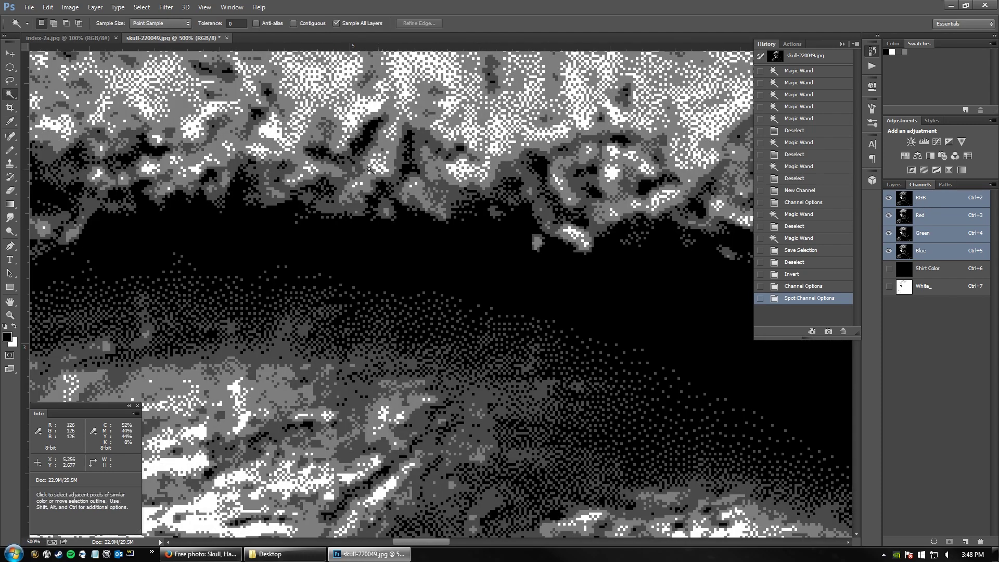
click(417, 204)
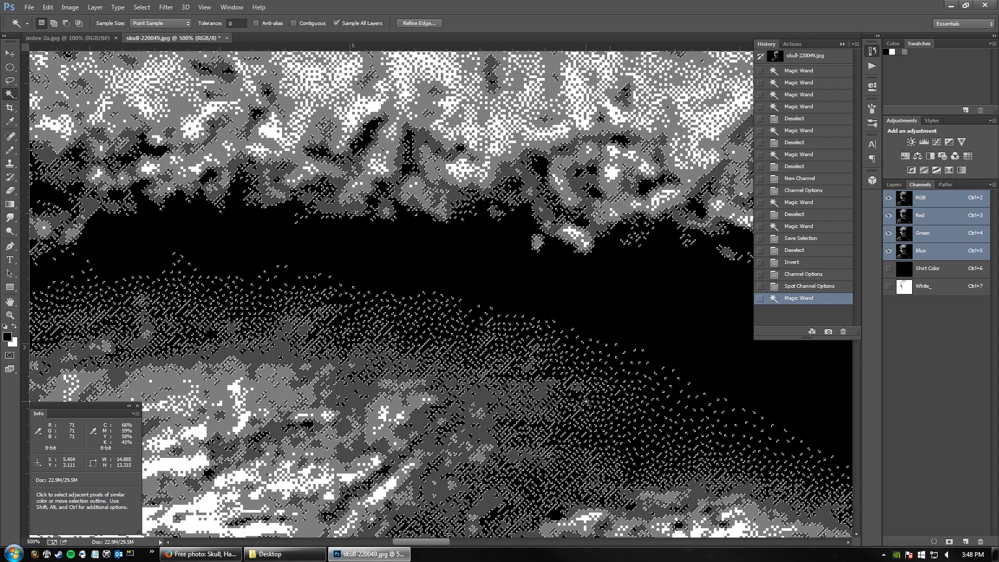
click(491, 262)
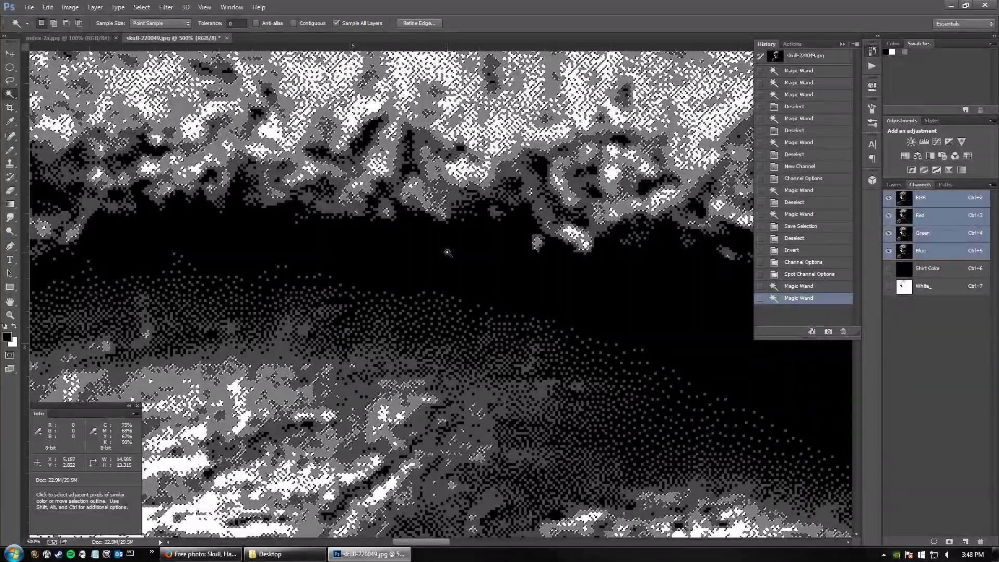
click(949, 542)
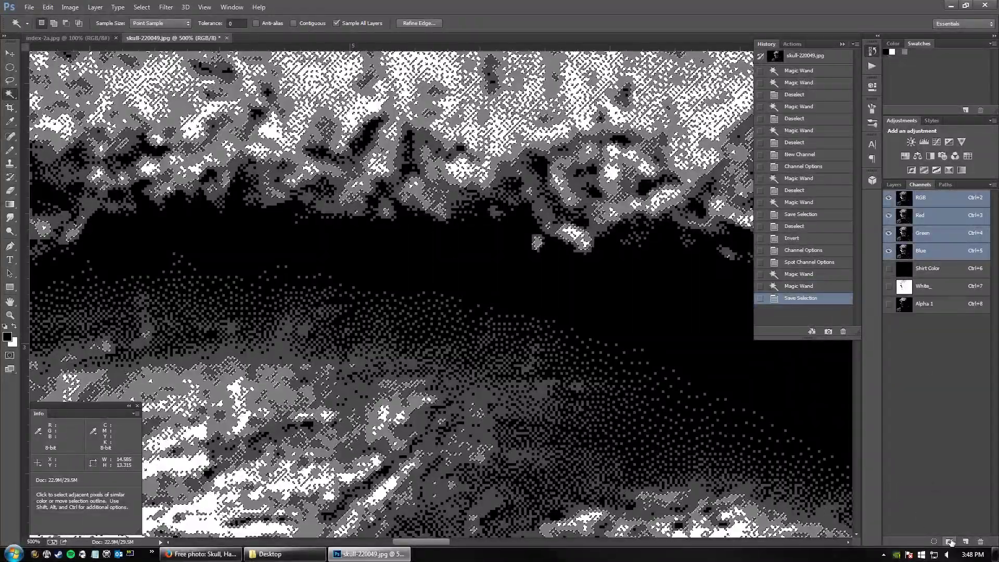
Step: Display only the new light gray alpha channel, clear the selection and invert the channel
click(929, 304)
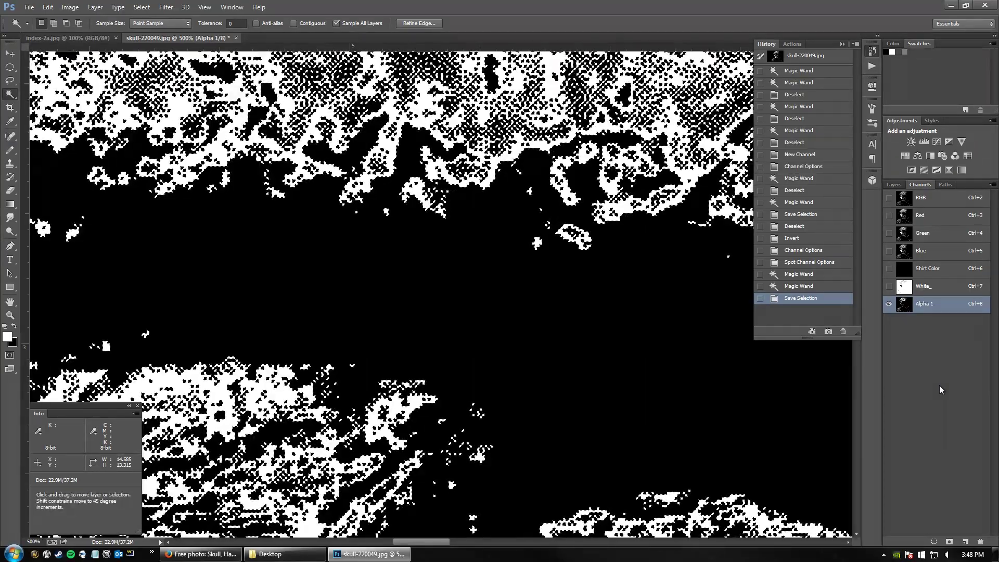
key(ctrl+d)
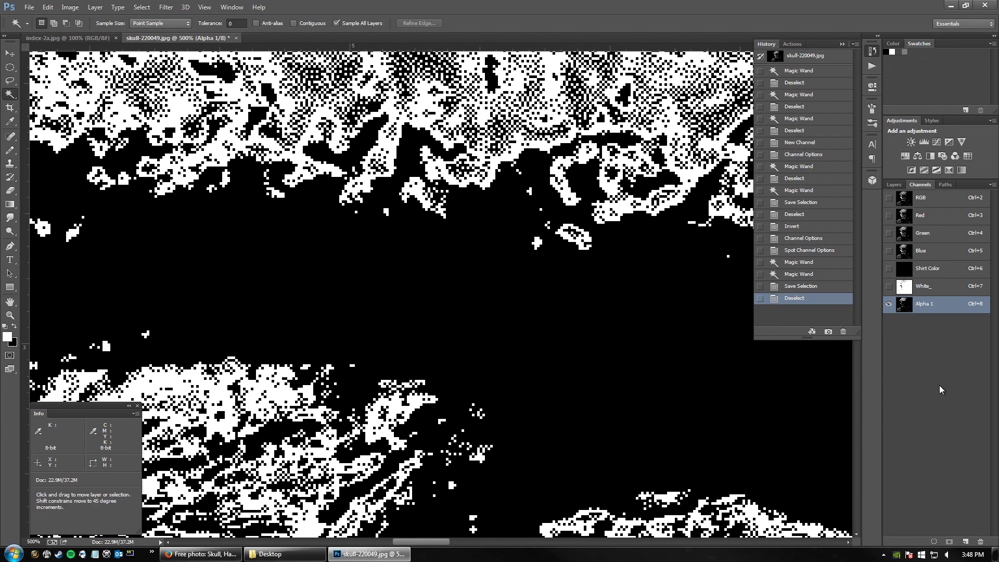
key(ctrl+i)
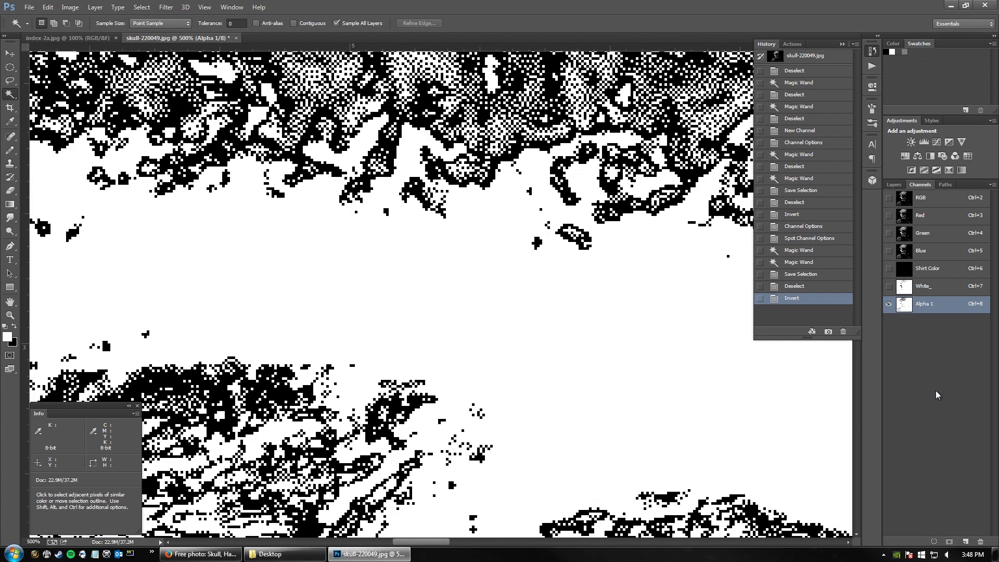
Step: Turn the light gray alpha channel into a spot color named Lt Gray, with 85% solidity and the gray swatch color 7e7e7e
double_click(905, 307)
click(436, 205)
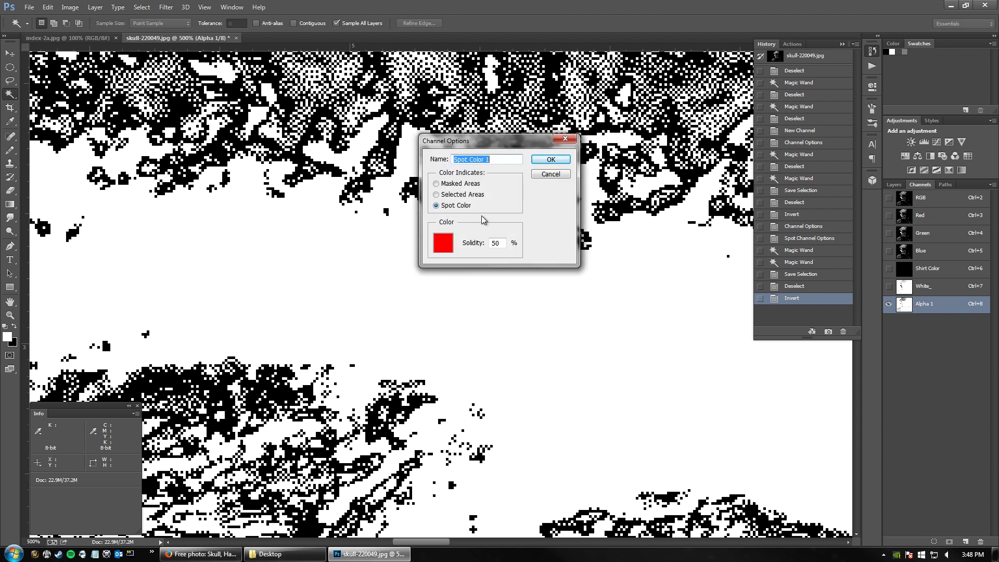
double_click(497, 243)
text(8)
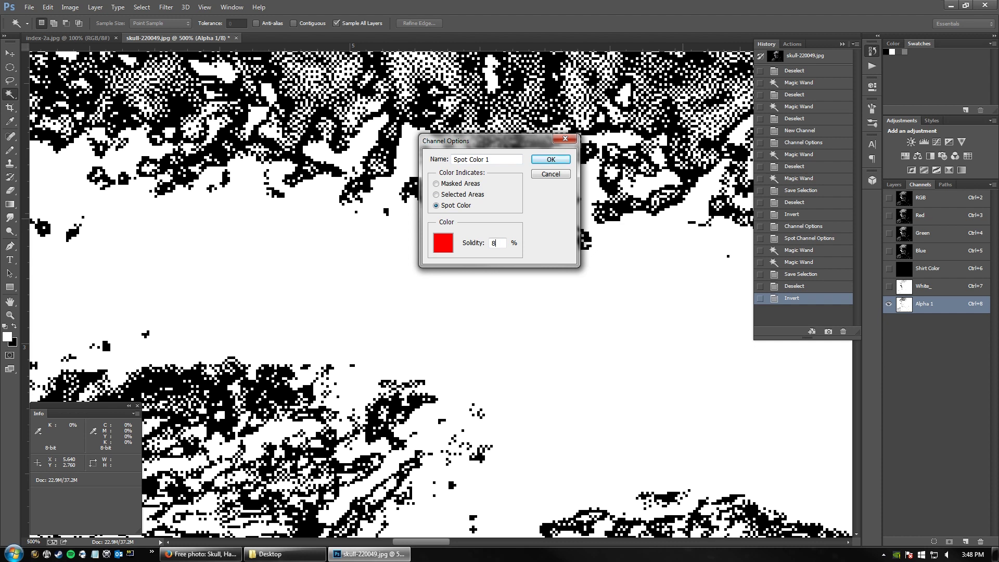
text(5)
click(443, 243)
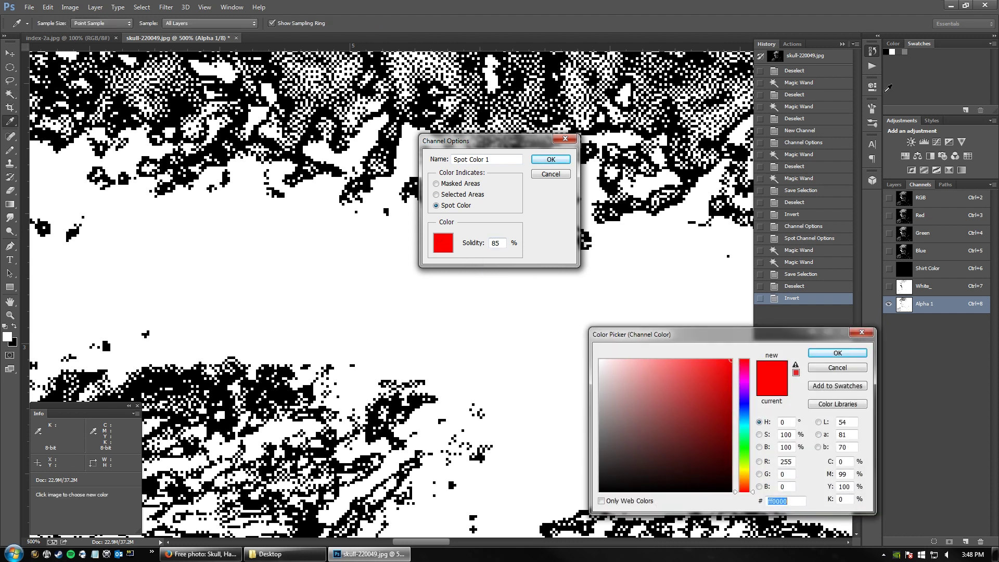
click(905, 52)
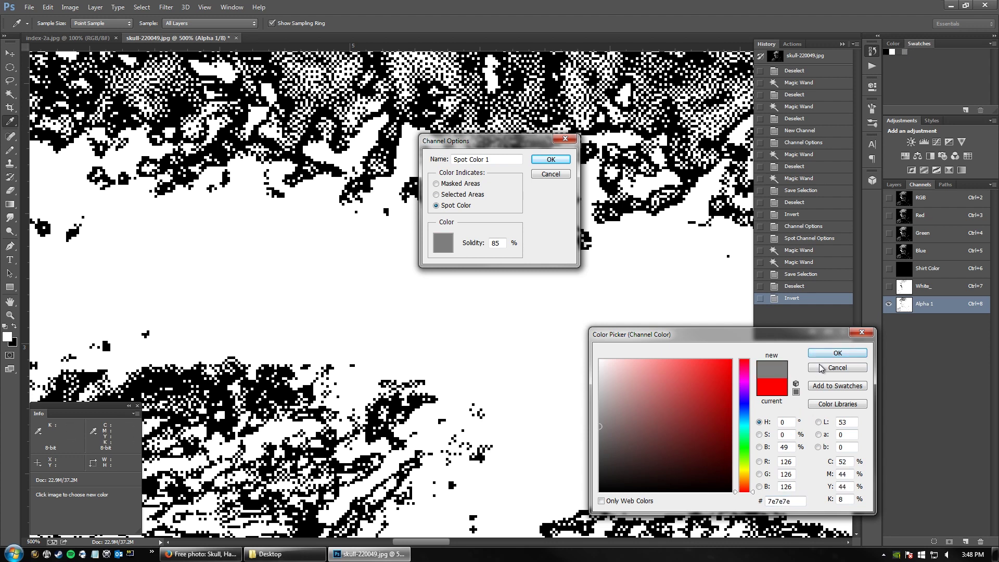
click(837, 353)
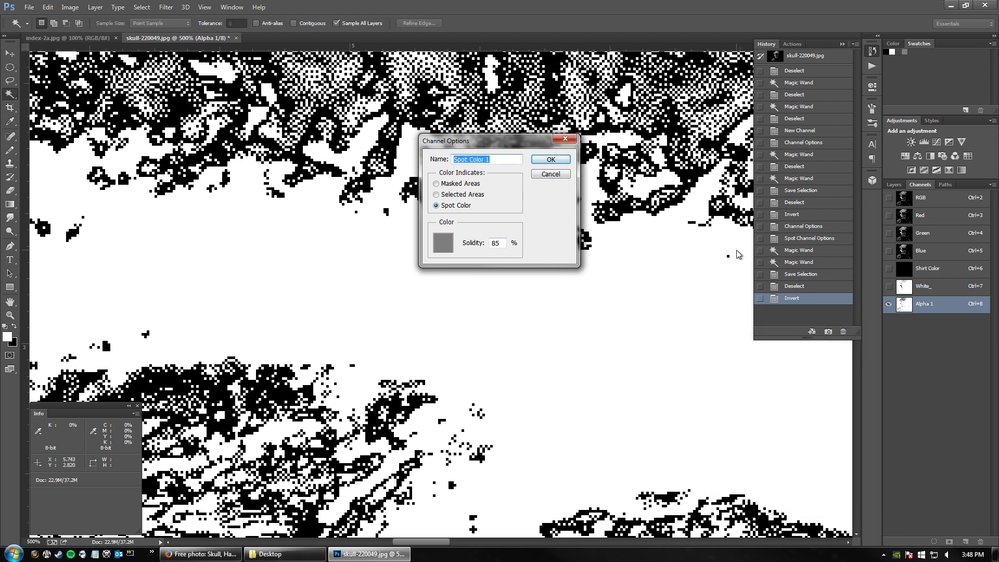
text(Lt Gray)
key(Return)
Step: Display the Shirt Color channel together with the White_ and Lt Gray spot channels
click(947, 269)
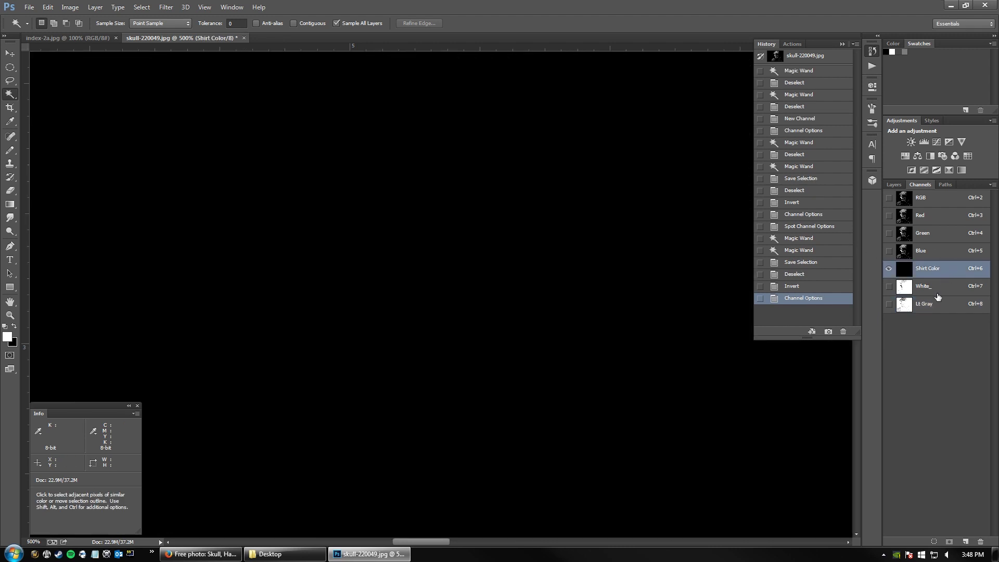
click(889, 286)
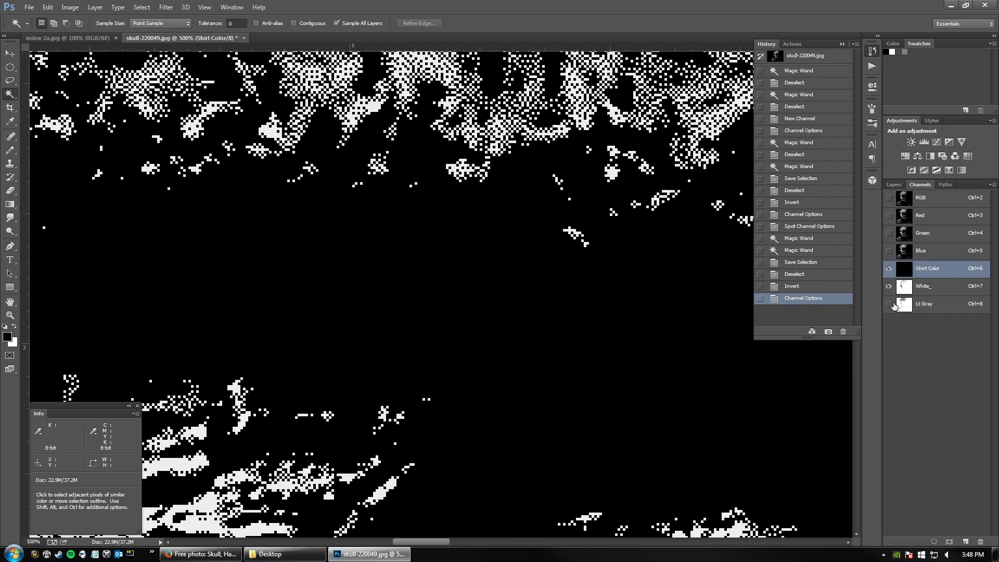
click(889, 304)
click(889, 305)
click(889, 305)
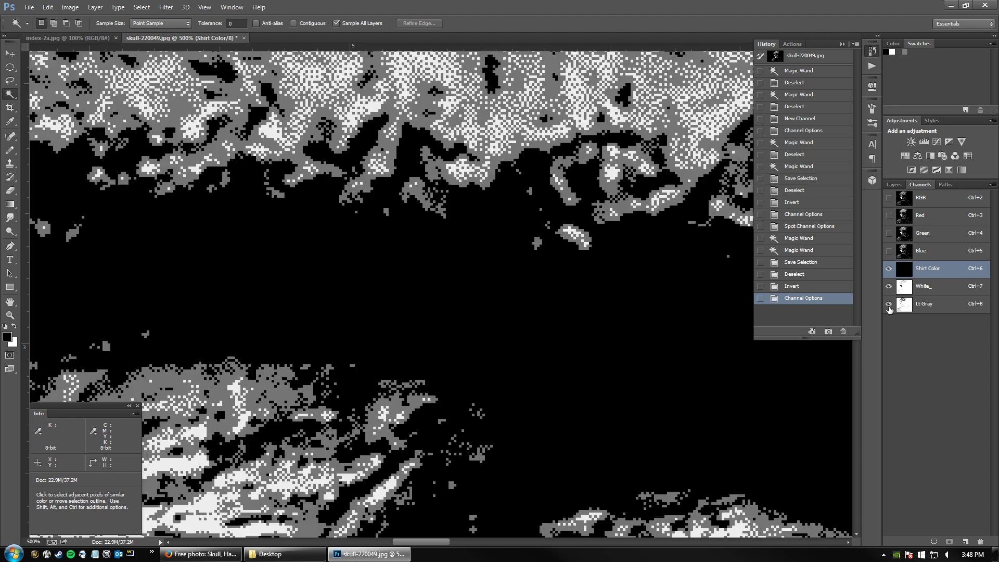
Step: Select all dark gray pixels of the RGB composite with the Magic Wand and save the selection as a new channel
click(924, 205)
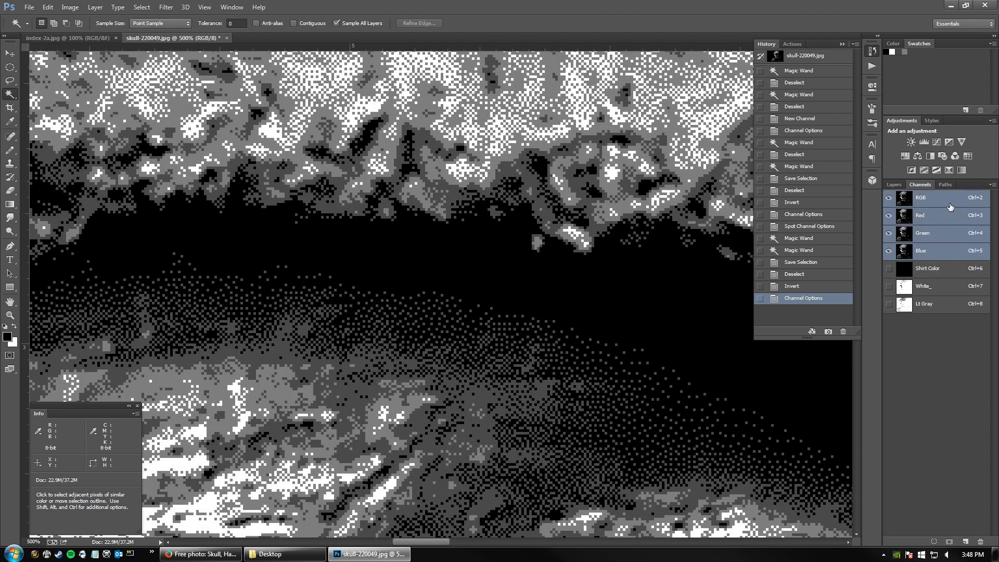
click(354, 208)
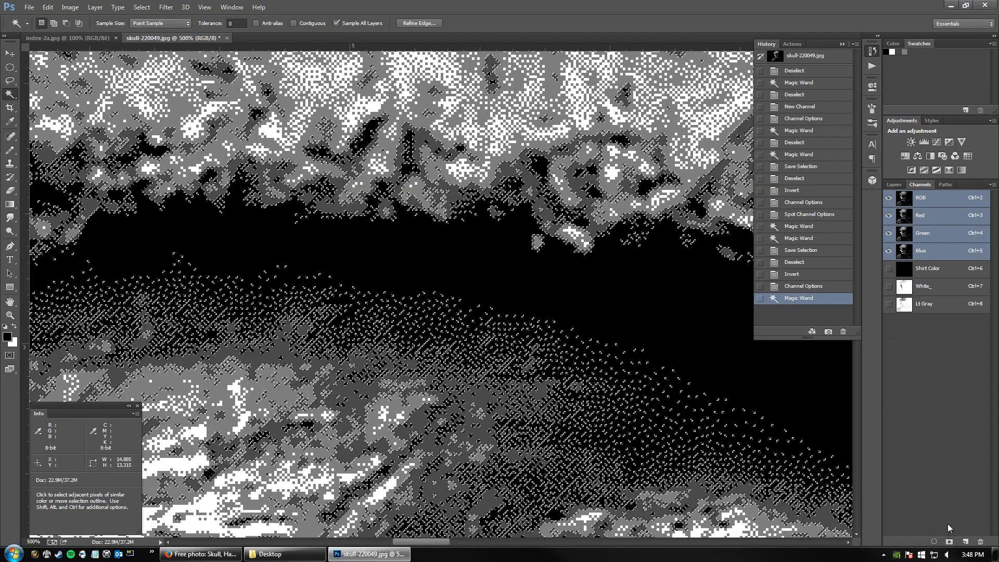
click(950, 542)
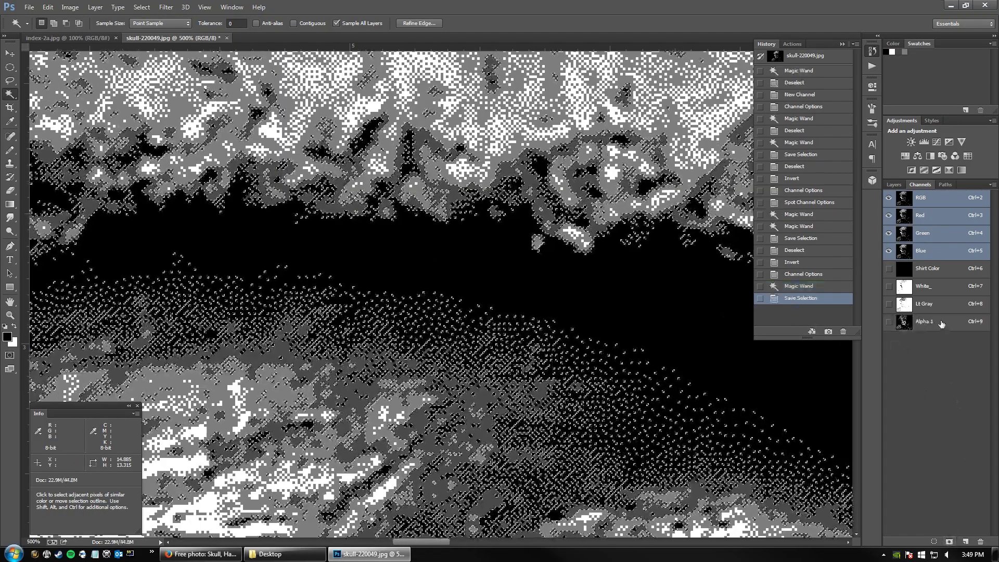
Step: Display only the new dark gray alpha channel, clear the selection and invert the channel
click(942, 323)
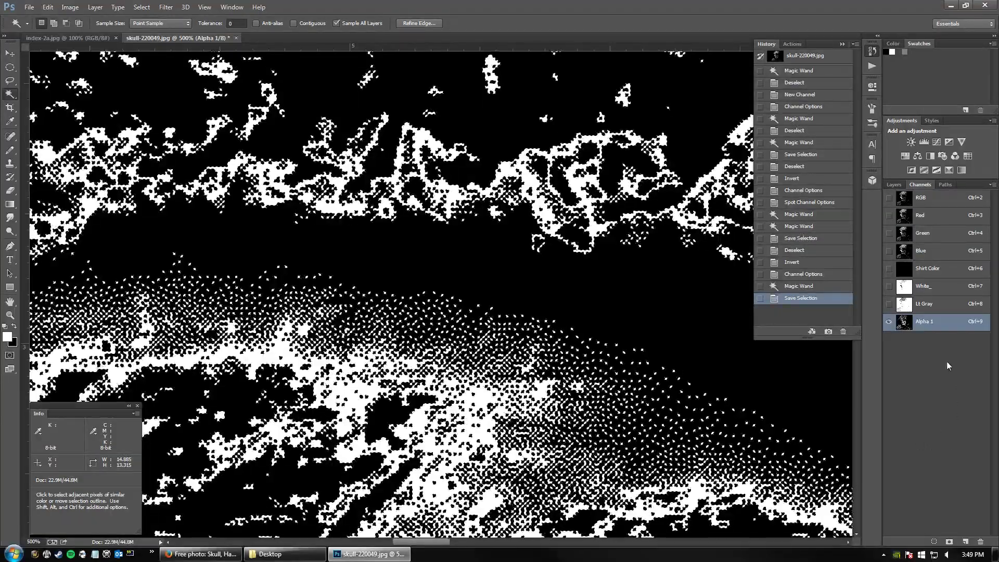
key(ctrl+d)
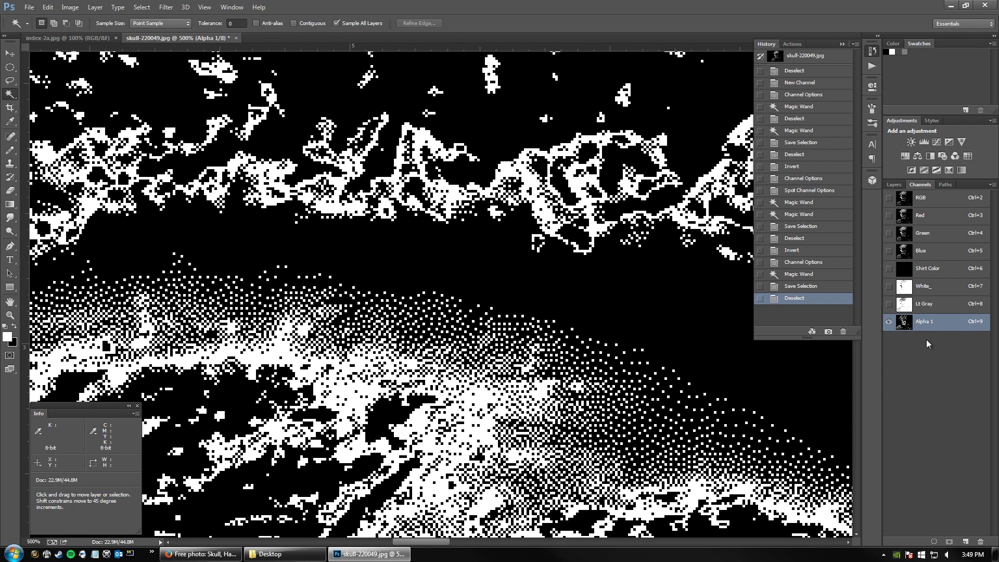
key(ctrl+i)
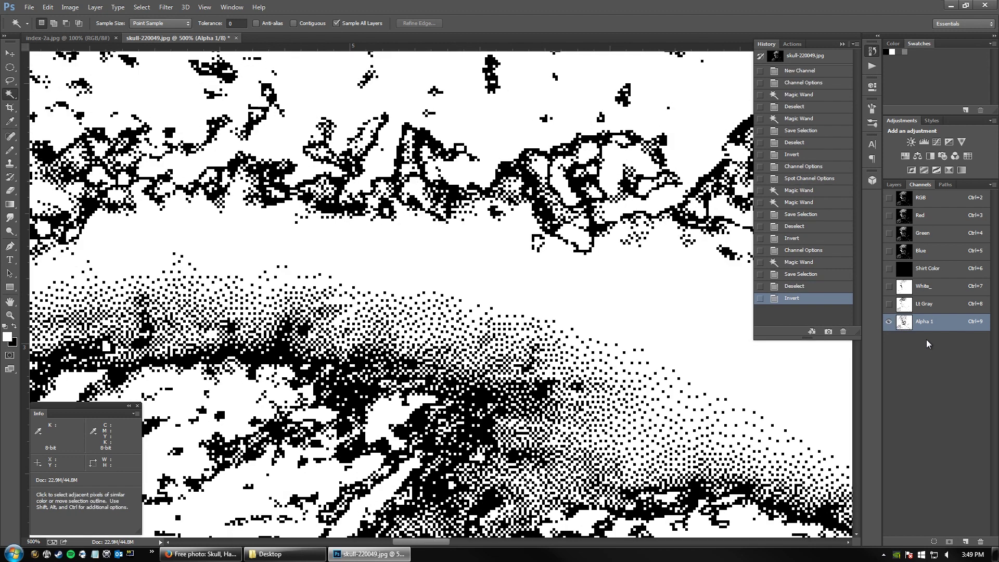
Step: Turn the dark gray alpha channel into a spot color named Dk Gray, with 85% solidity and the dark gray swatch color
double_click(904, 323)
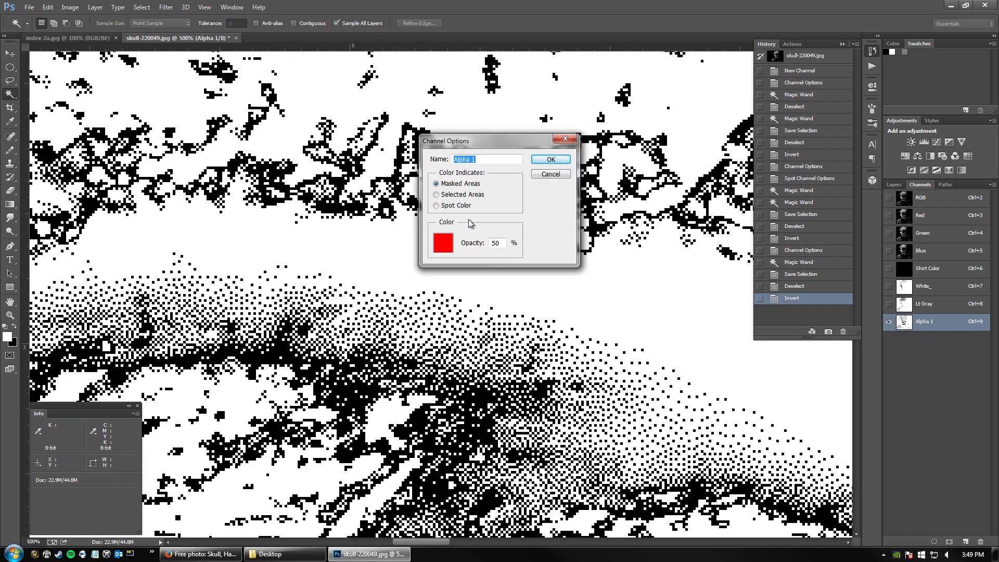
click(442, 206)
double_click(497, 244)
click(442, 243)
click(899, 52)
click(838, 354)
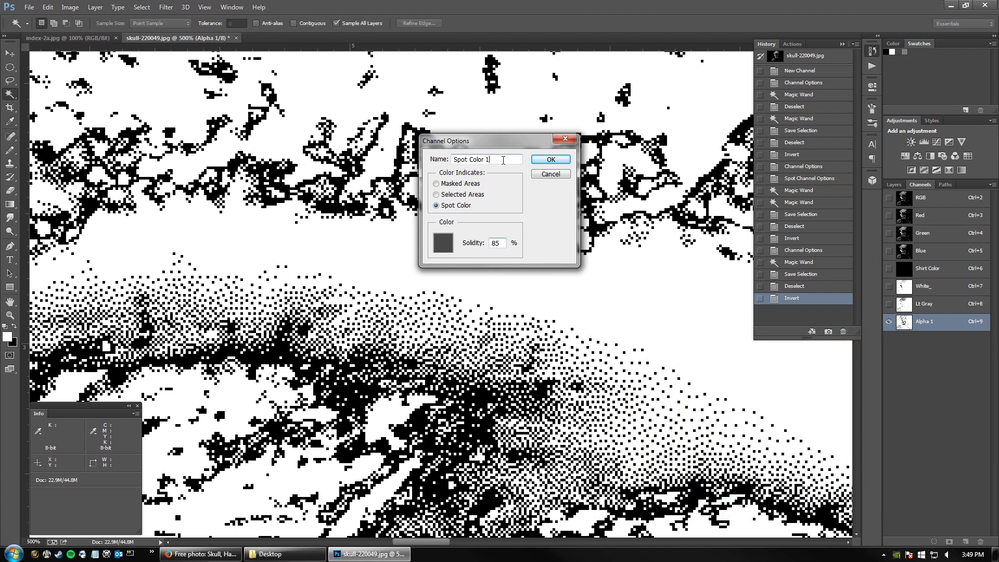
double_click(503, 161)
text(Dk Gray)
key(Return)
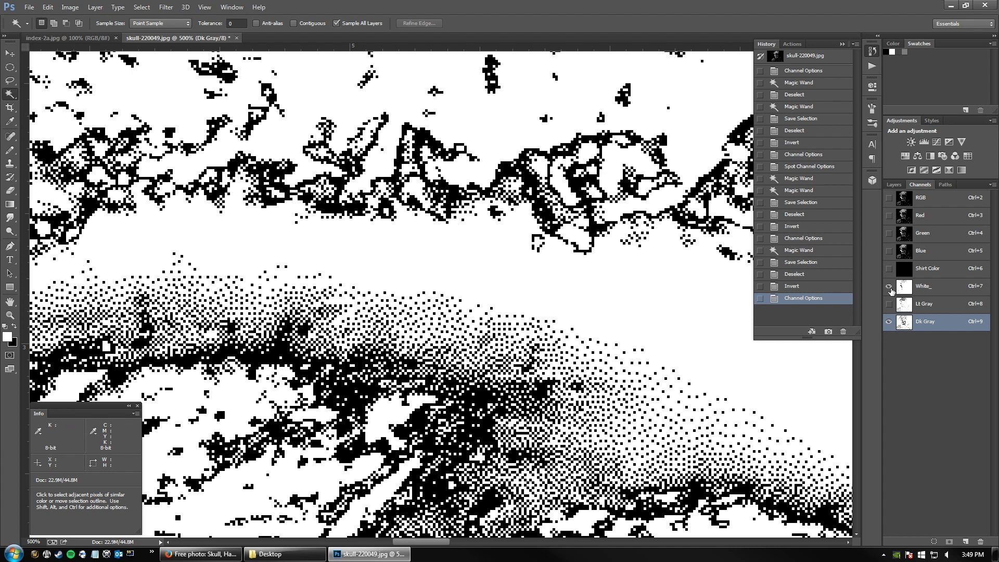
Step: Display Shirt Color, White_, Lt Gray and Dk Gray together over the whole image and check the Dk Gray channel's spot options
drag(892, 290, 889, 305)
click(889, 269)
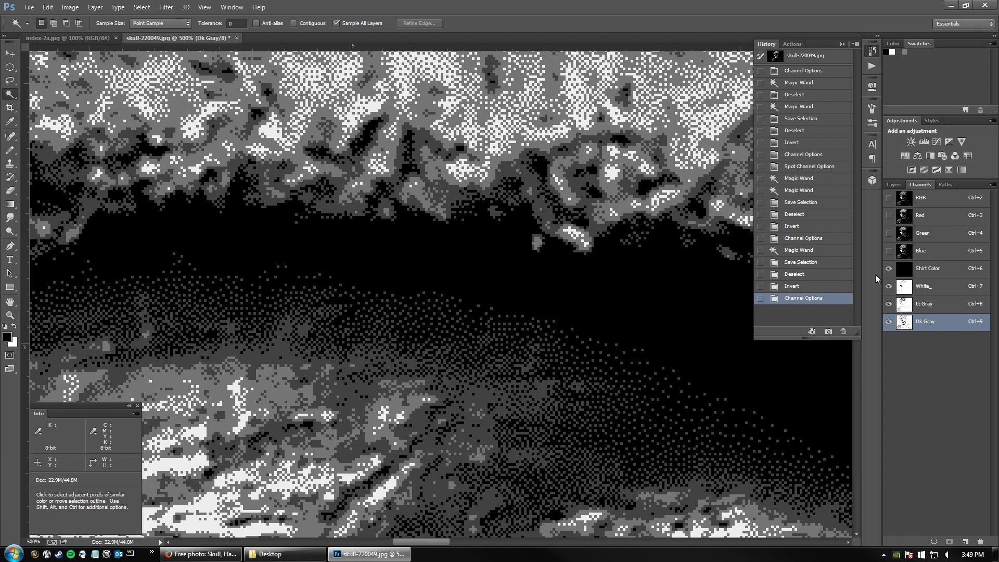
double_click(12, 305)
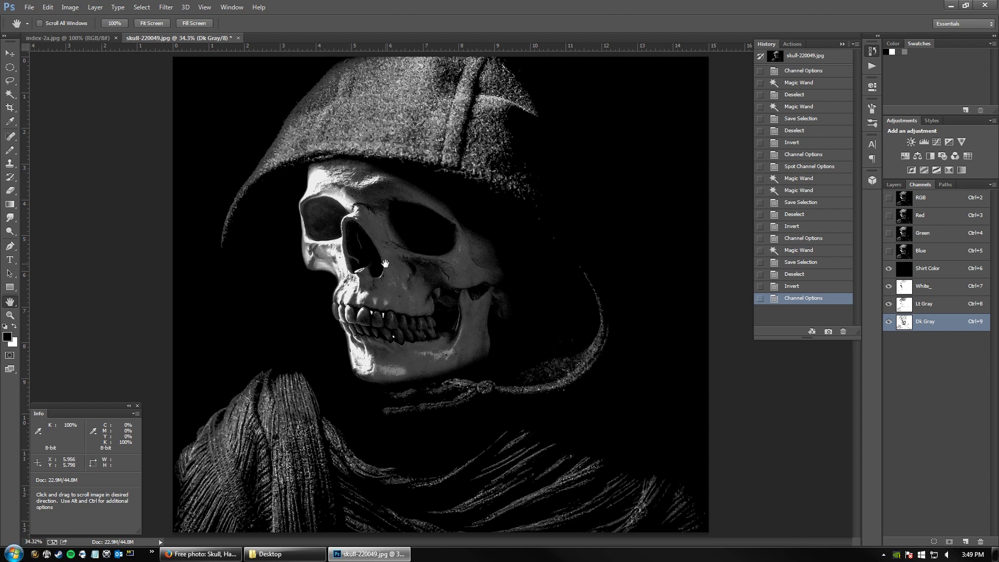
double_click(907, 328)
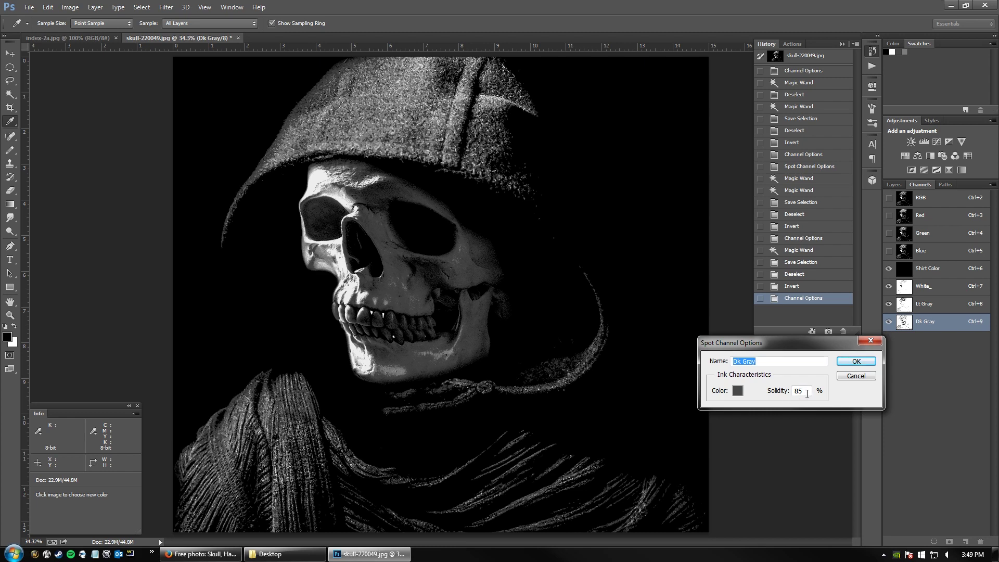
click(856, 361)
key(h)
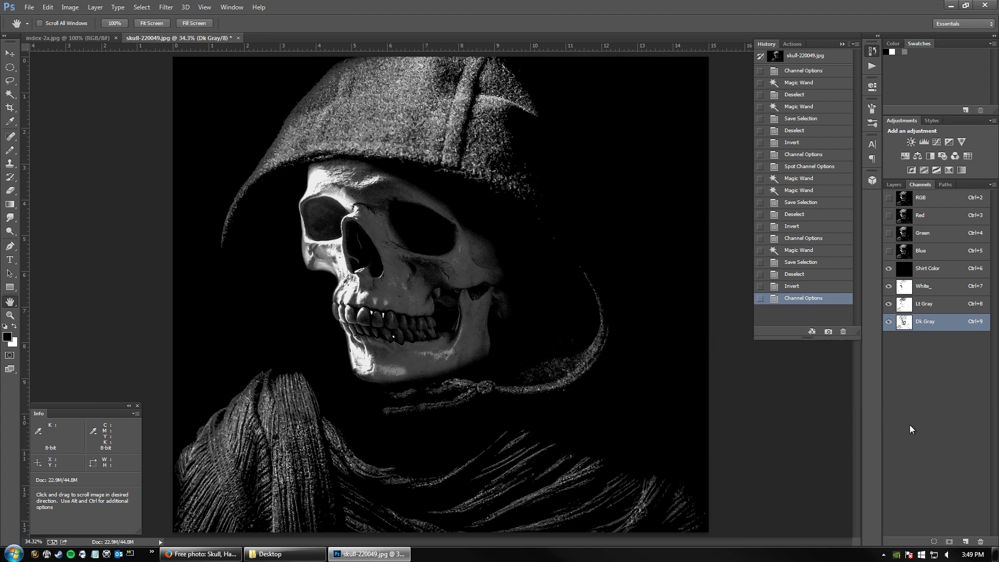
Step: Load the Dk Gray, Lt Gray and White_ channels as one combined selection and save it as a new channel
ctrl+click(909, 327)
ctrl+shift+click(908, 311)
ctrl+shift+click(904, 287)
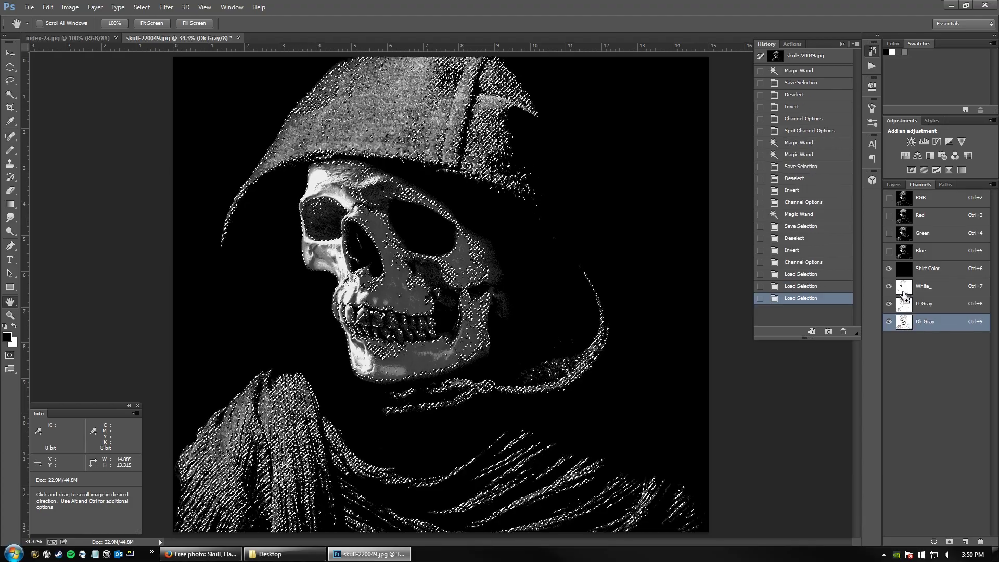
key(z)
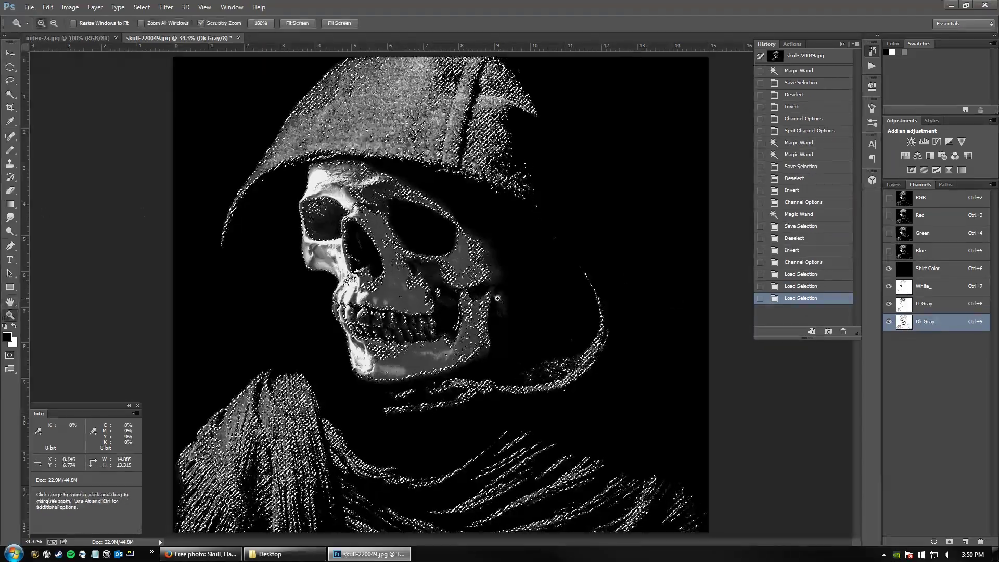
drag(478, 305, 533, 342)
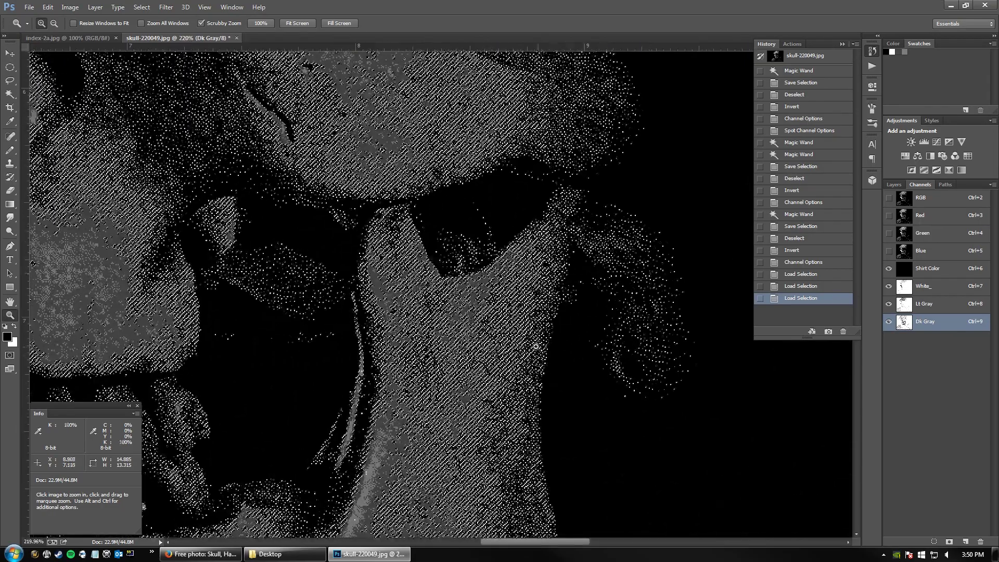
key(ctrl+h)
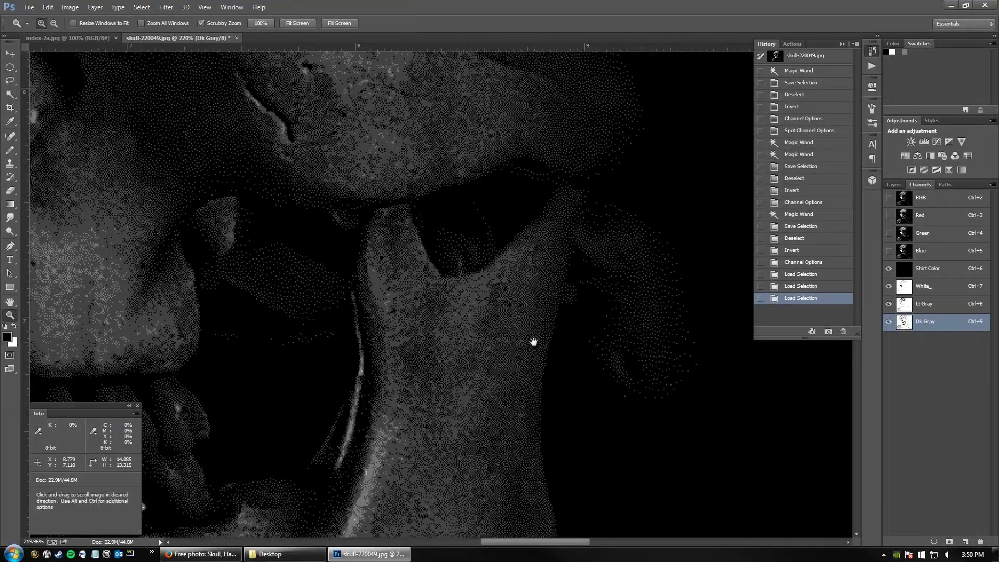
drag(448, 350, 548, 360)
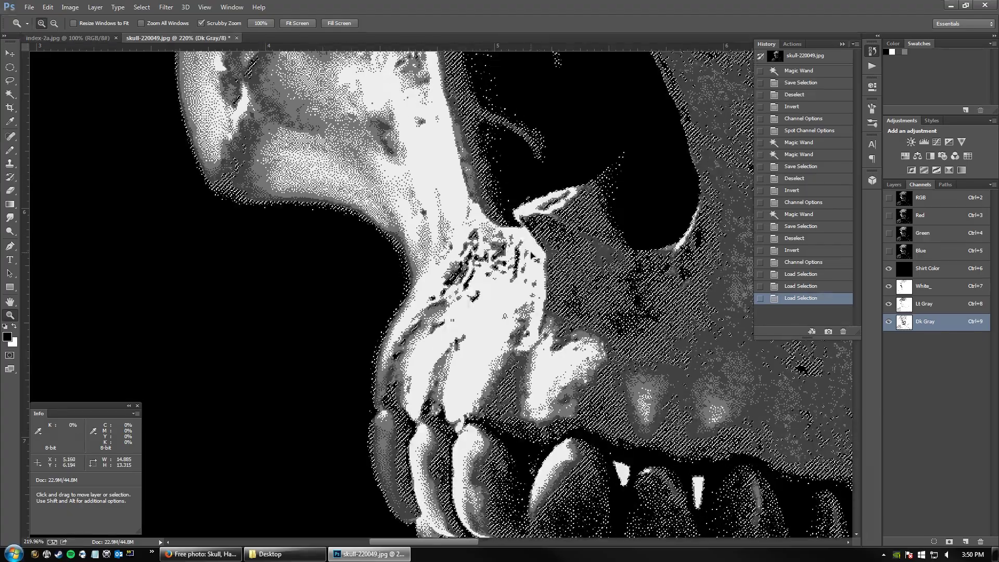
double_click(10, 303)
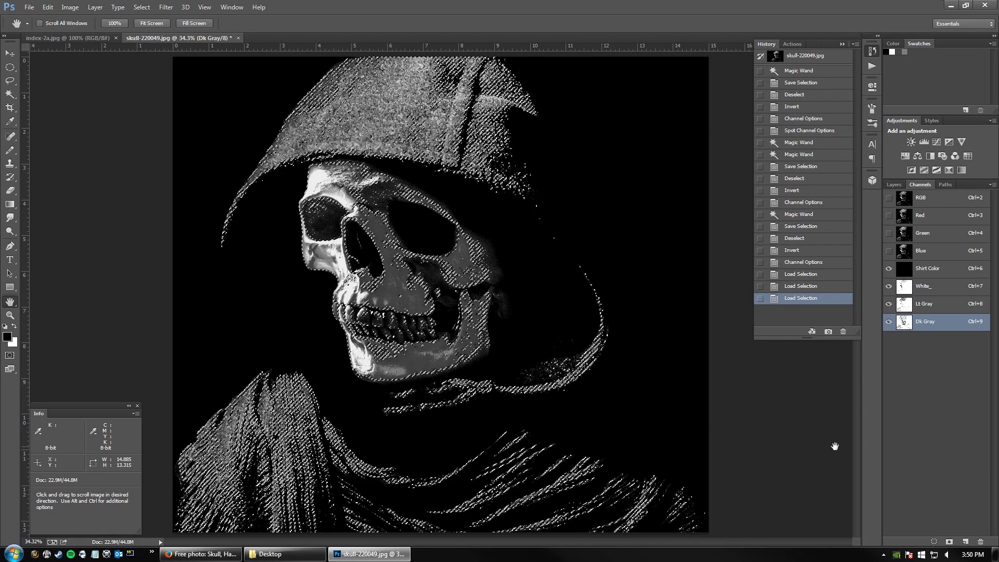
click(949, 542)
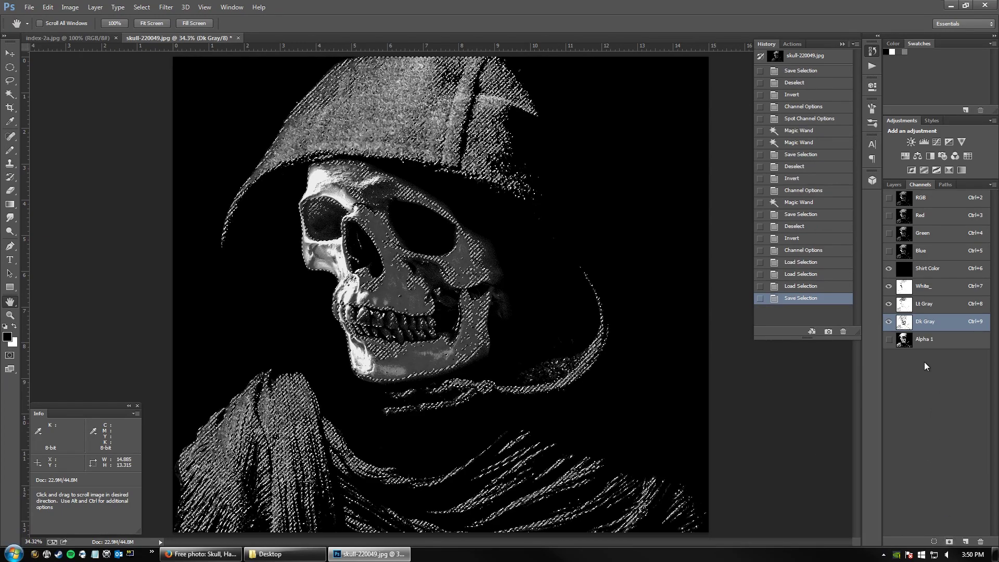
Step: Display only the new combined alpha channel, clear the selection and invert the channel
click(925, 339)
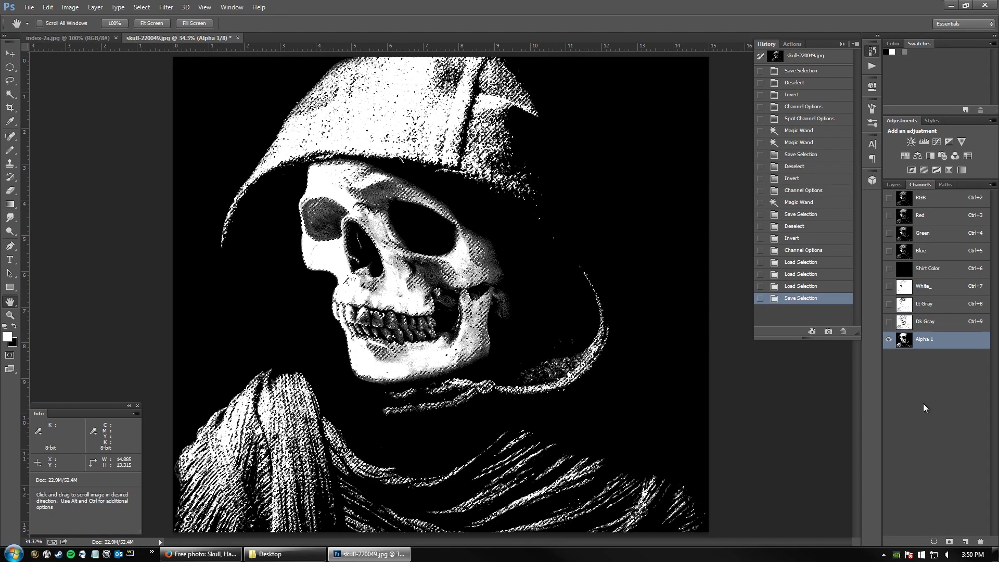
key(ctrl+d)
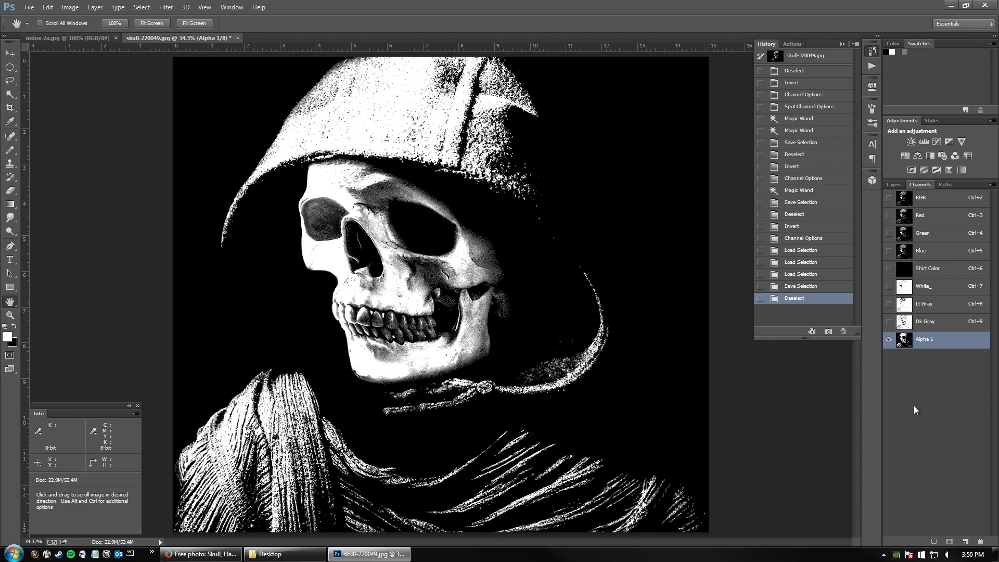
key(ctrl+i)
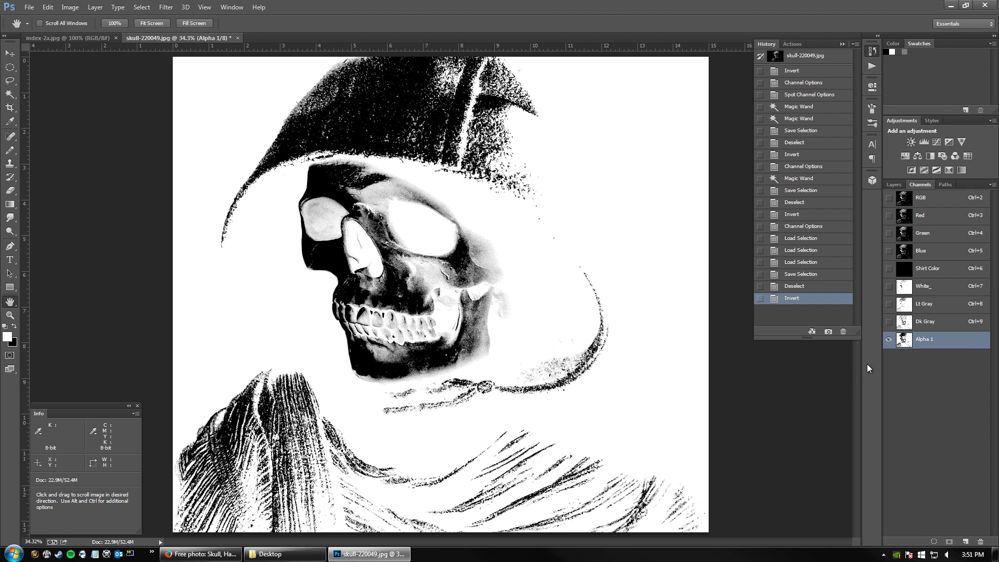
Step: Turn the combined alpha channel into a white (ffffff) spot color with 65% solidity, named Underbase - NOT GOOD
double_click(905, 339)
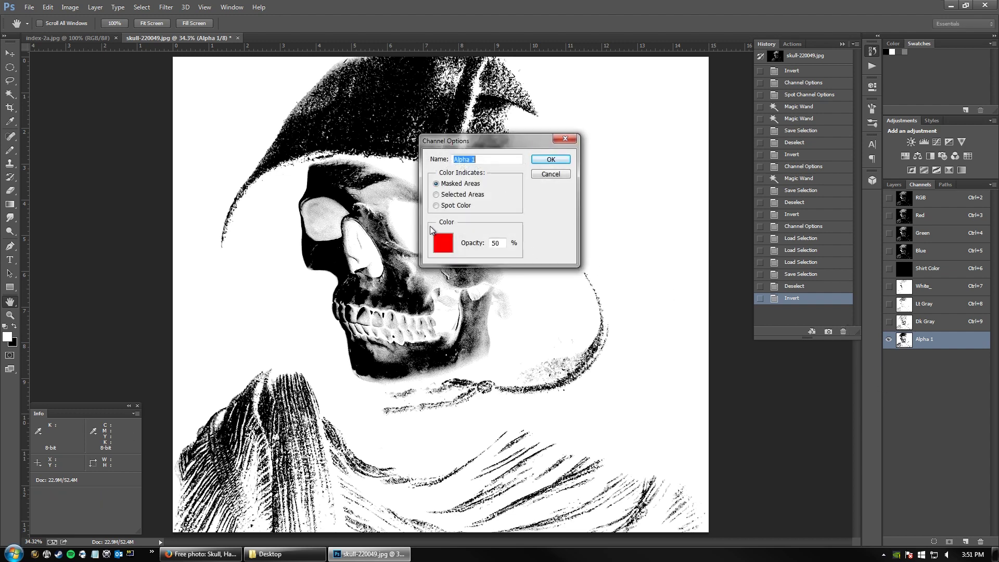
click(443, 242)
click(601, 360)
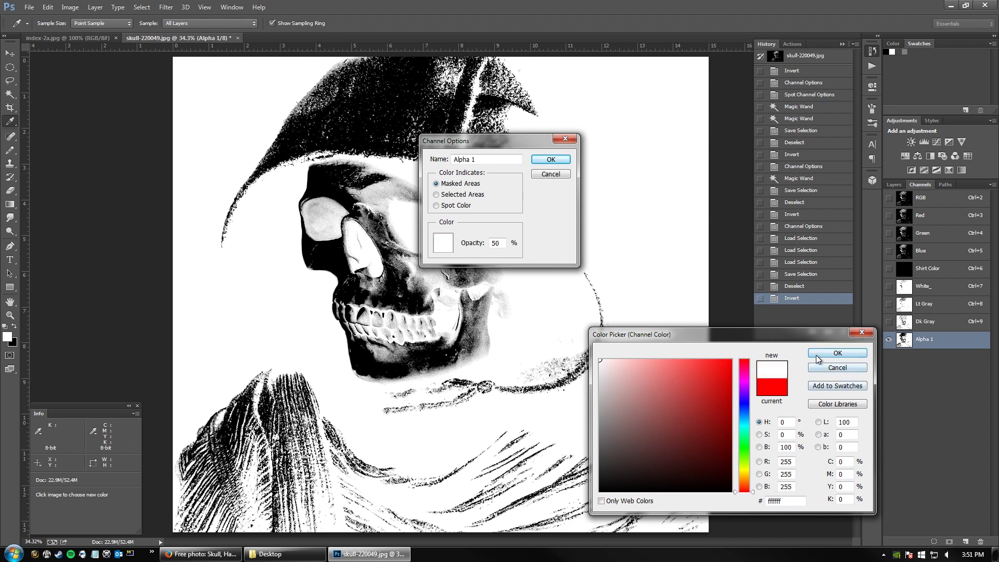
click(838, 353)
click(437, 206)
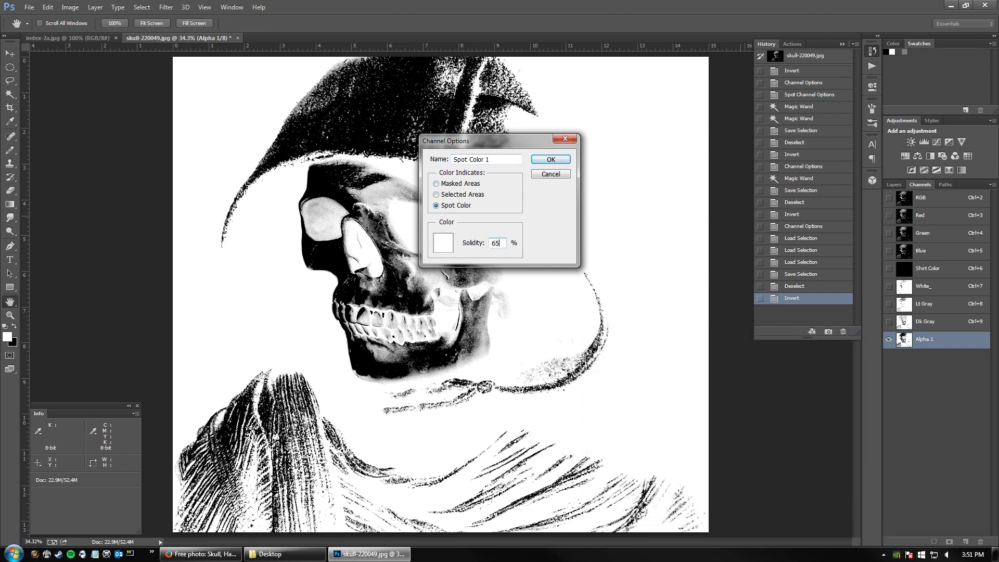
drag(515, 159, 354, 154)
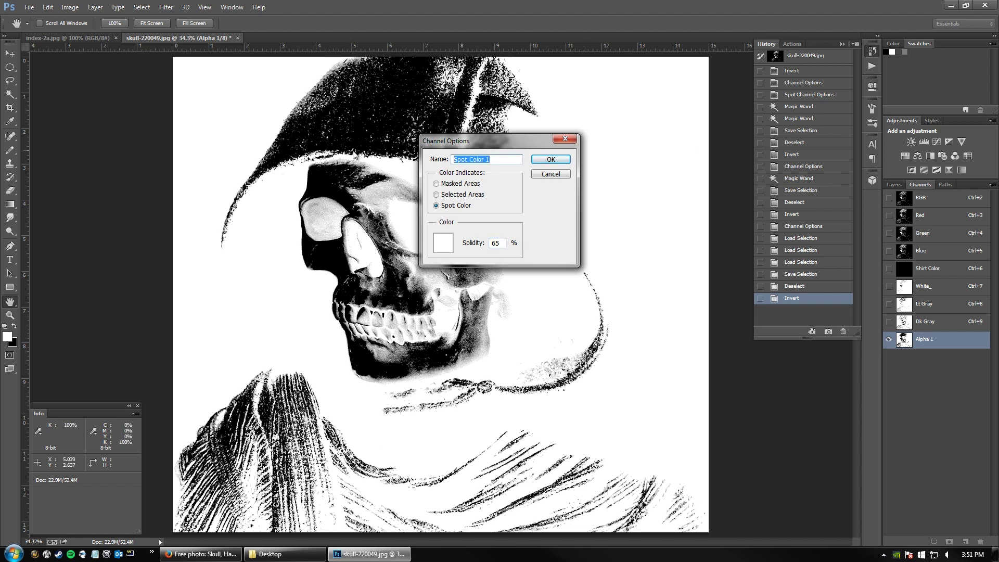
text(U)
text(nderbase - NOT GOOD)
click(541, 163)
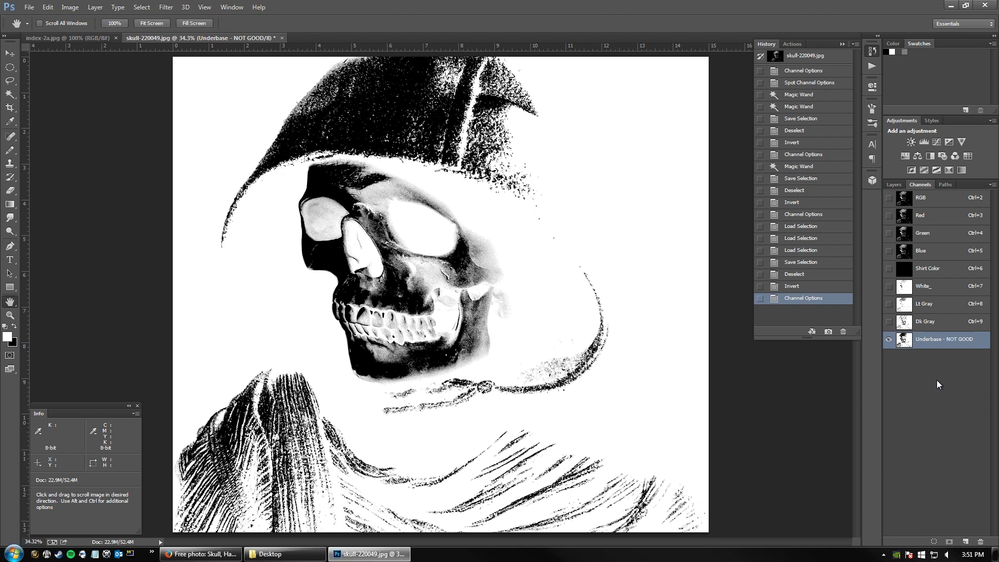
Step: Reorder the channels below Shirt Color as Underbase - NOT GOOD, Dk Gray, Lt Gray and White_, and display all five together
drag(905, 341, 910, 367)
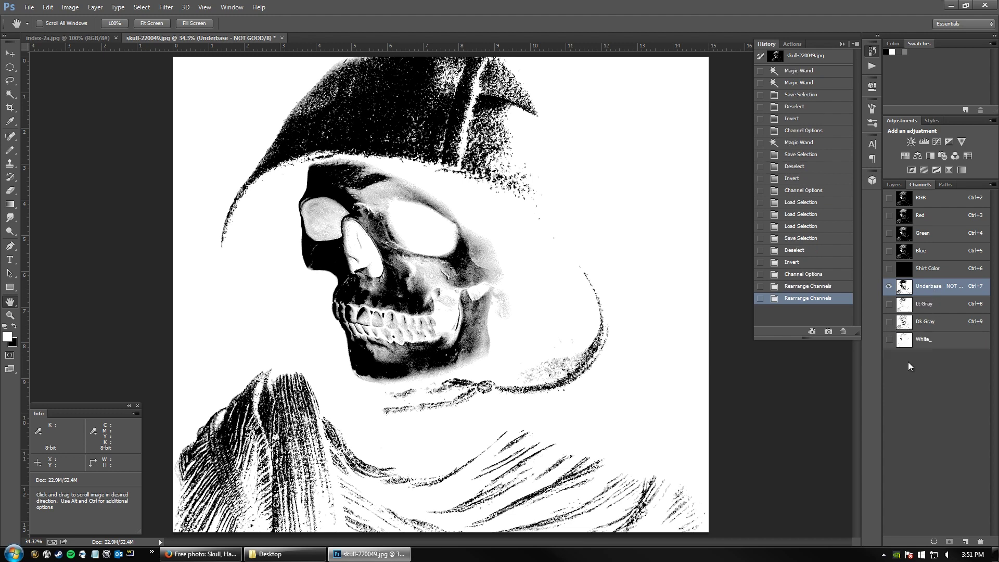
click(909, 326)
drag(907, 313, 907, 296)
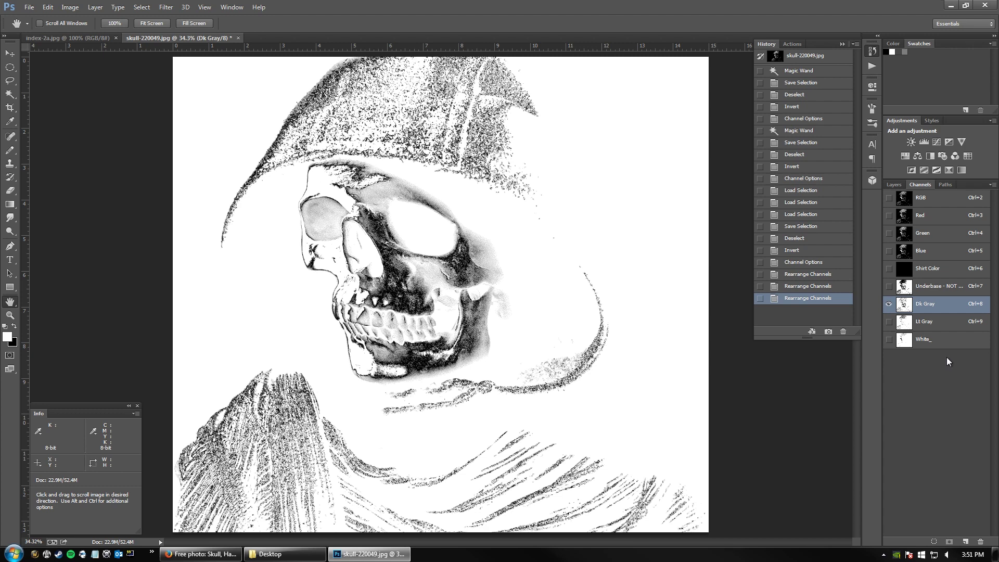
drag(889, 268, 889, 364)
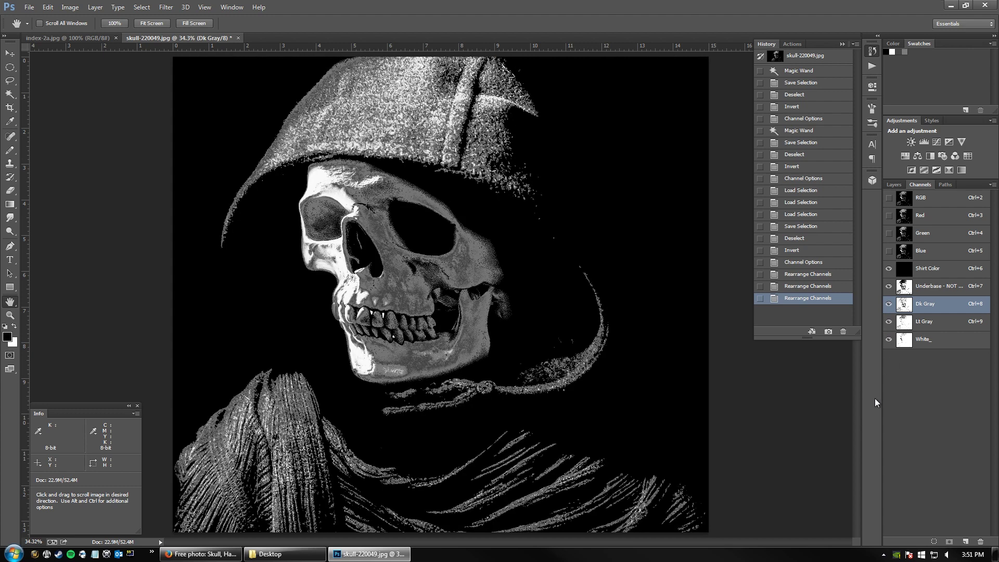
click(9, 315)
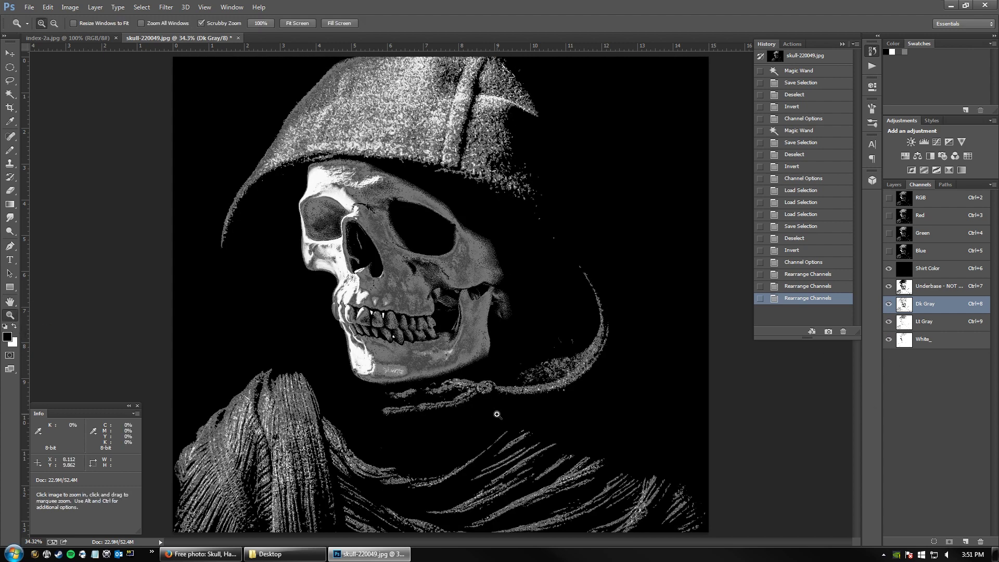
Step: Examine the dots along the jaw's edge up close, comparing the Underbase - NOT GOOD channel with and without Dk Gray over it
drag(542, 393, 520, 377)
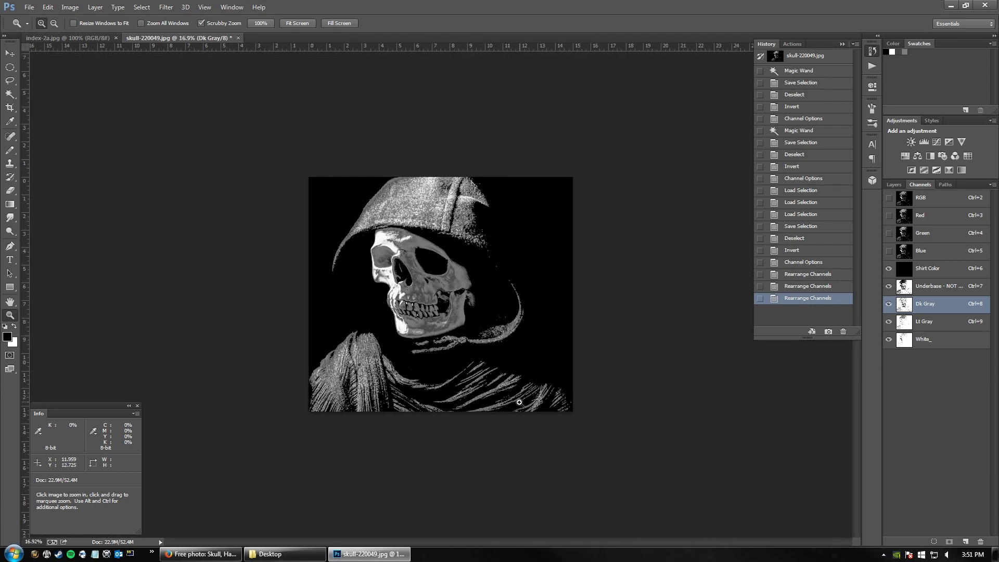
drag(453, 333, 516, 319)
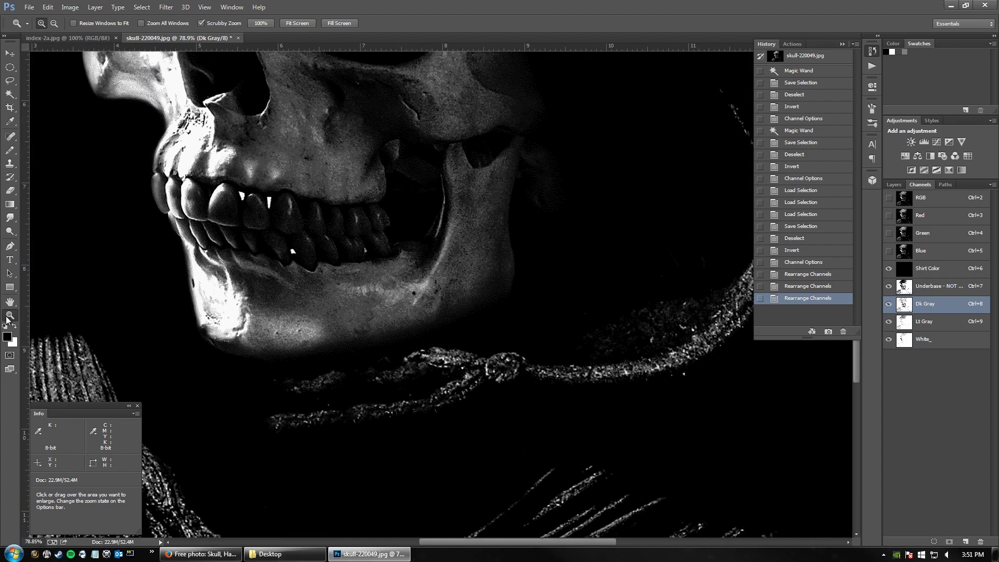
drag(457, 318, 517, 292)
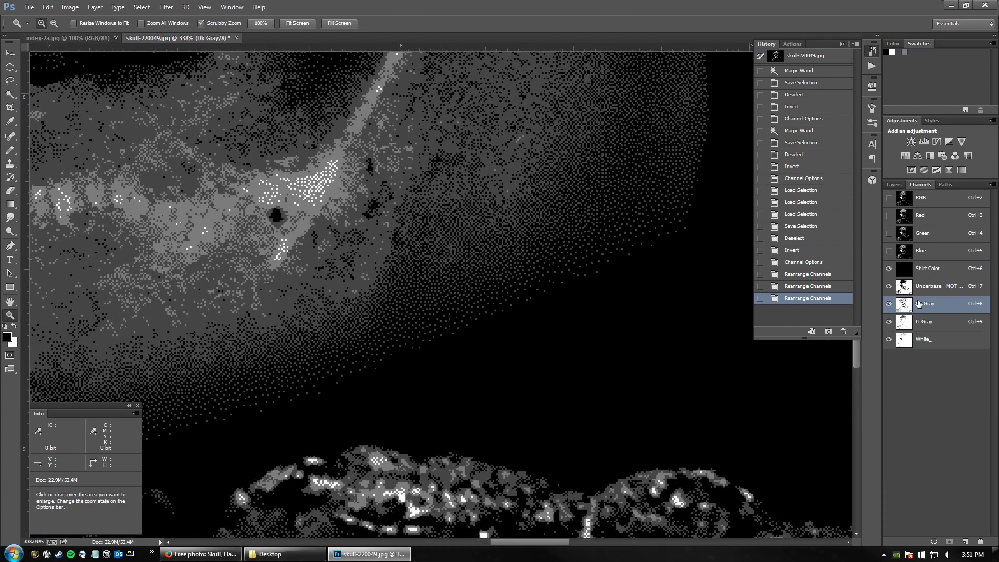
drag(889, 307, 889, 344)
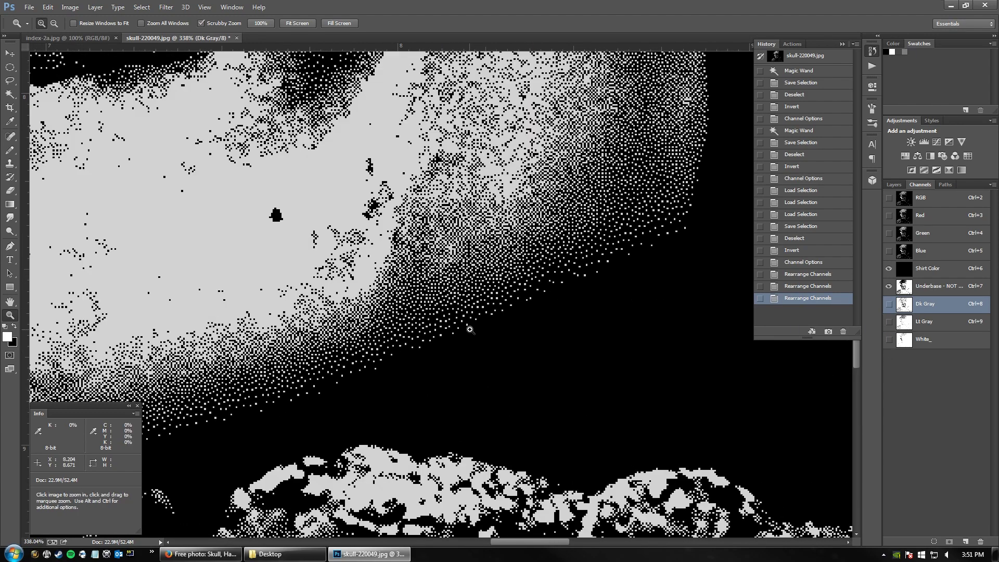
click(889, 323)
click(889, 323)
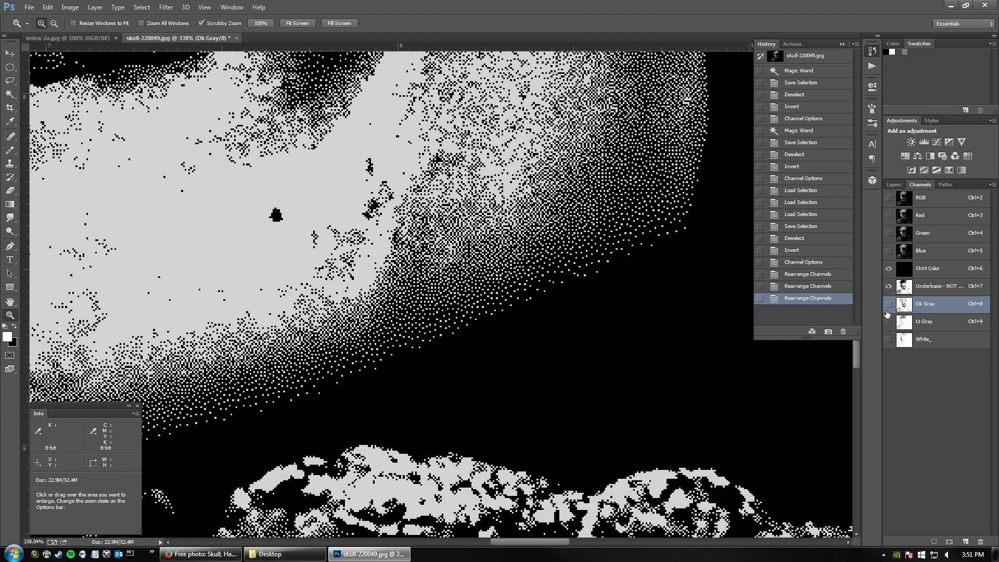
click(889, 305)
click(889, 305)
click(889, 304)
click(889, 305)
click(889, 305)
click(889, 305)
click(889, 305)
click(888, 305)
key(x)
click(888, 305)
click(889, 305)
click(888, 305)
click(888, 305)
click(889, 305)
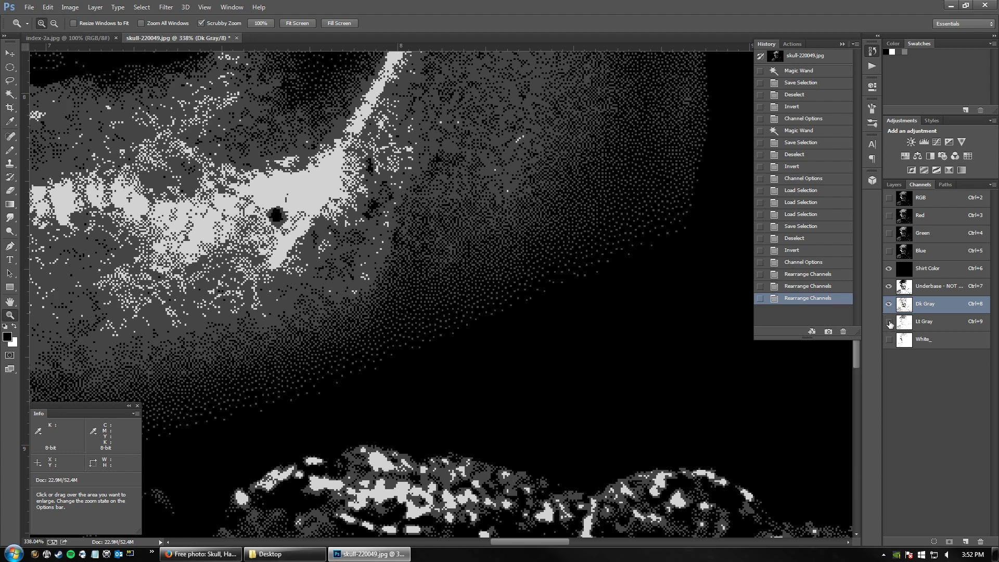
Step: With Underbase - NOT GOOD active, load the Dk Gray, Lt Gray and White_ channels as one combined selection
click(919, 291)
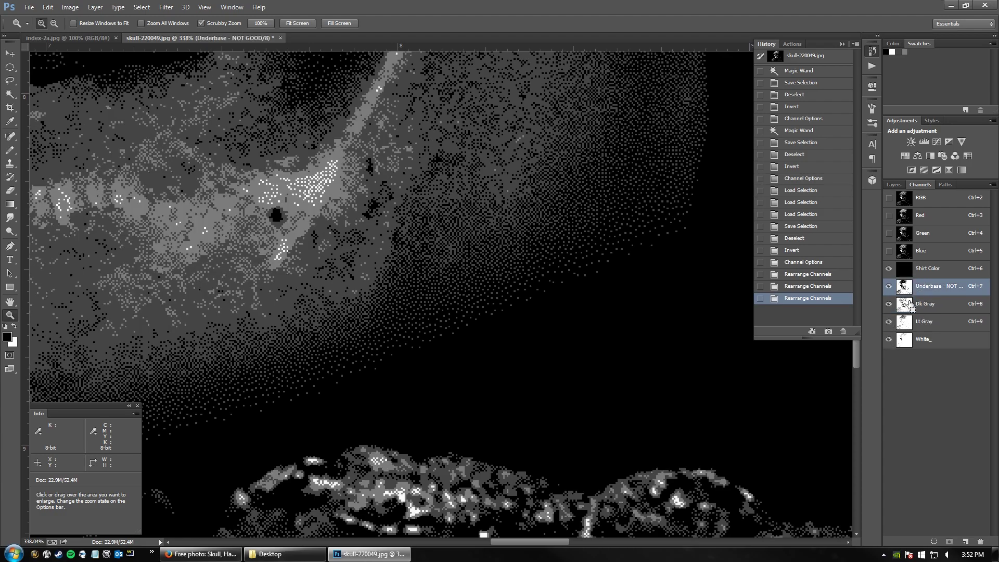
ctrl+click(909, 322)
ctrl+click(908, 322)
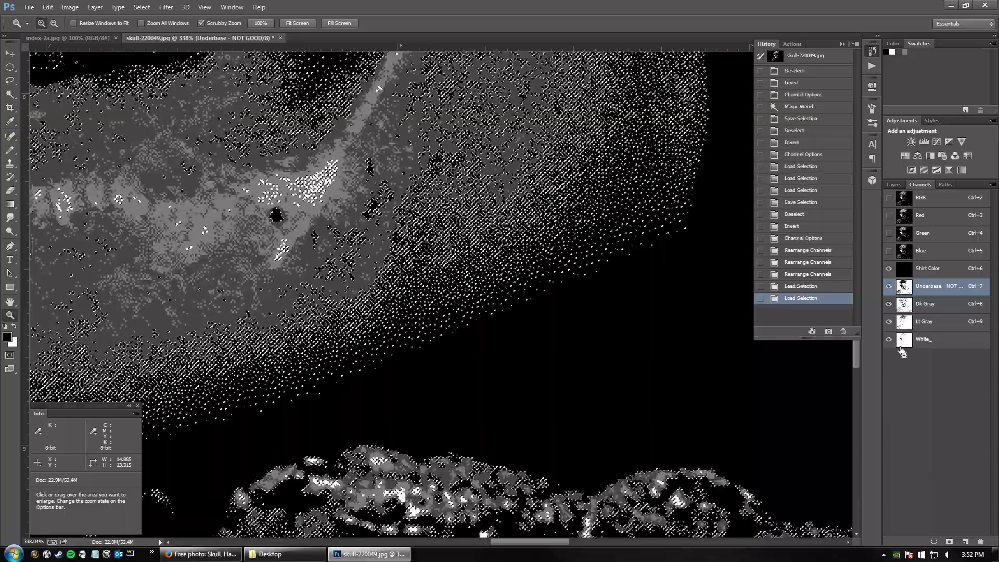
ctrl+click(903, 346)
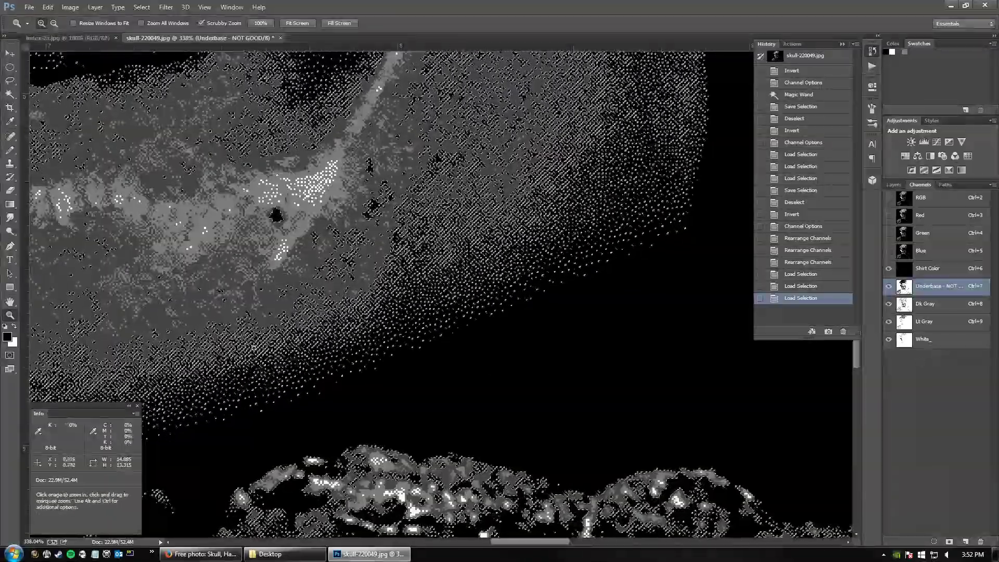
Step: Contract the combined selection by 1 pixel
click(139, 8)
mouse_move(232, 131)
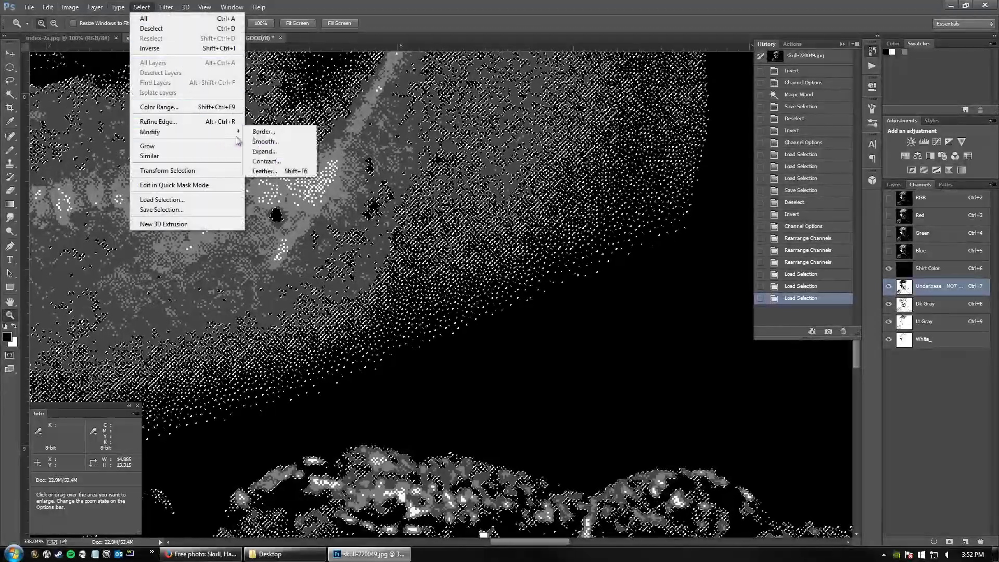
click(266, 161)
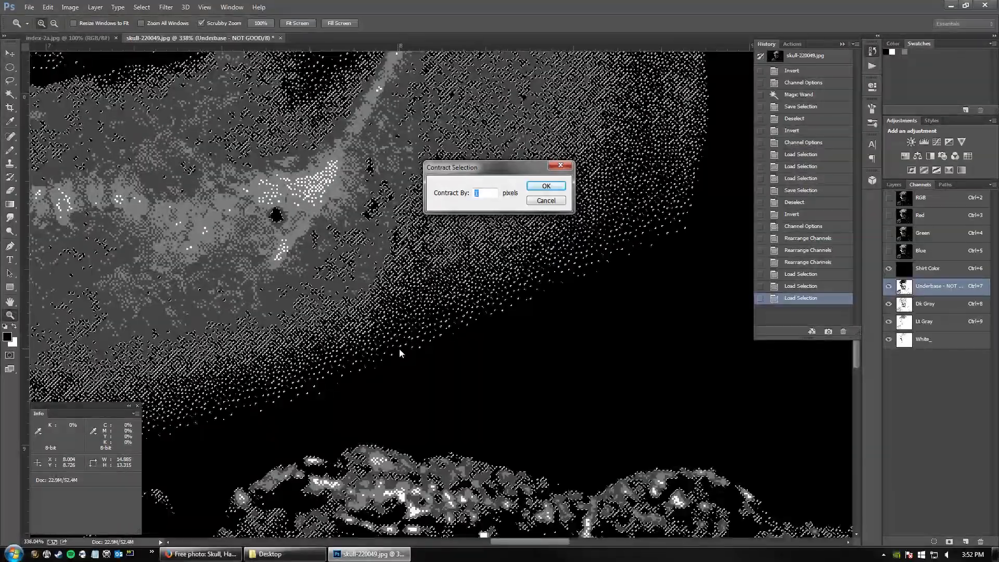
click(541, 191)
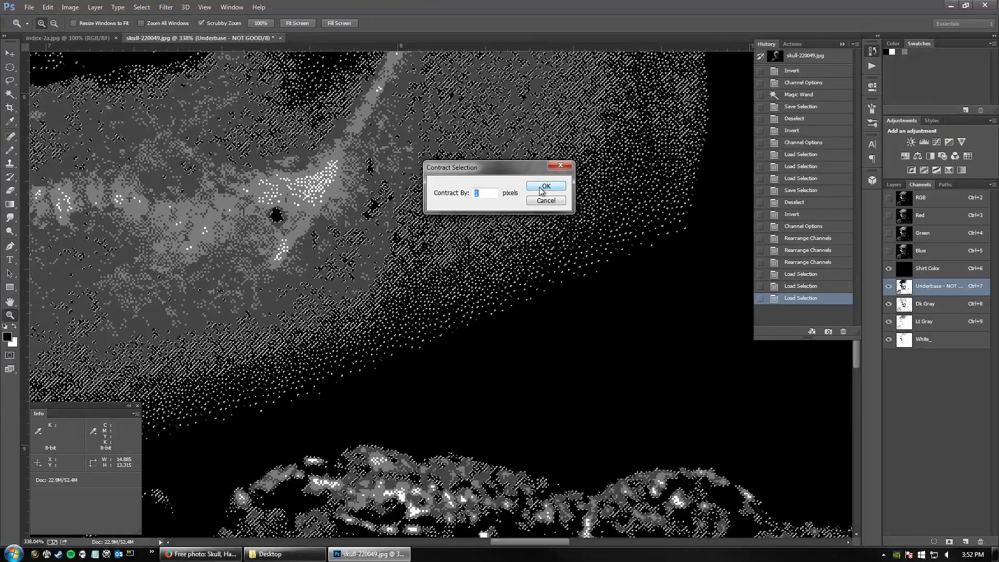
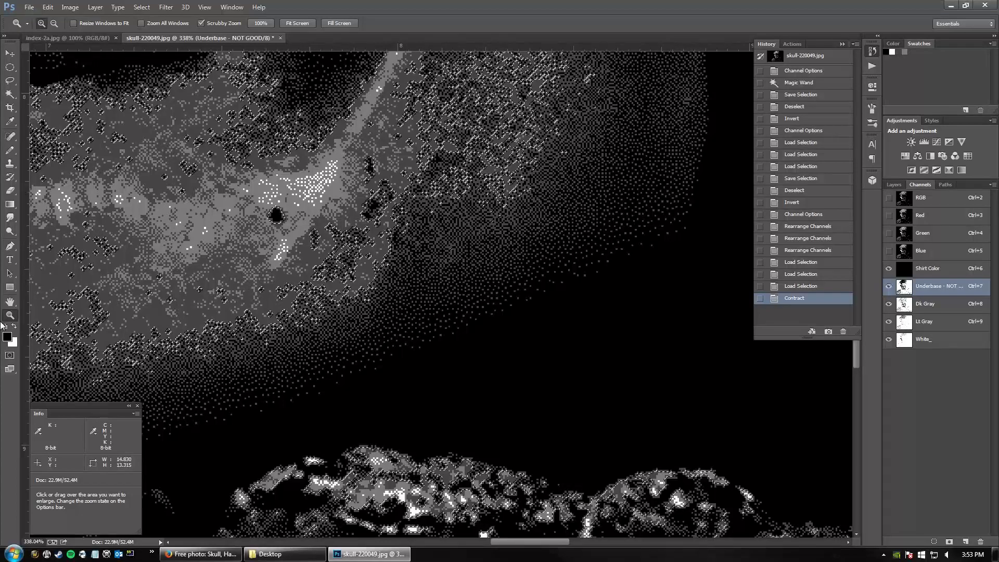
Step: Save the contracted selection as a new alpha channel, display only that channel, and invert it with the selection cleared
double_click(10, 302)
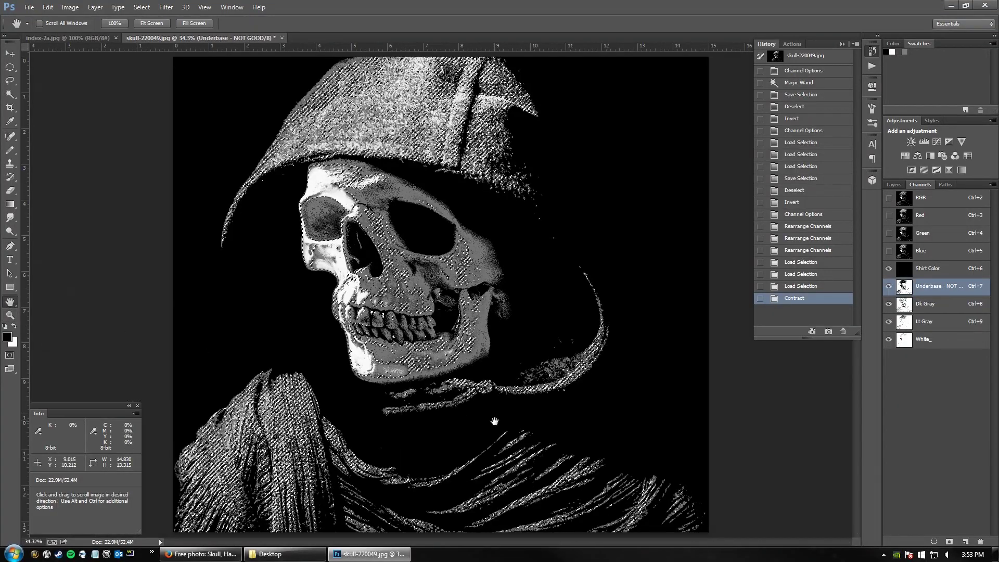
key(z)
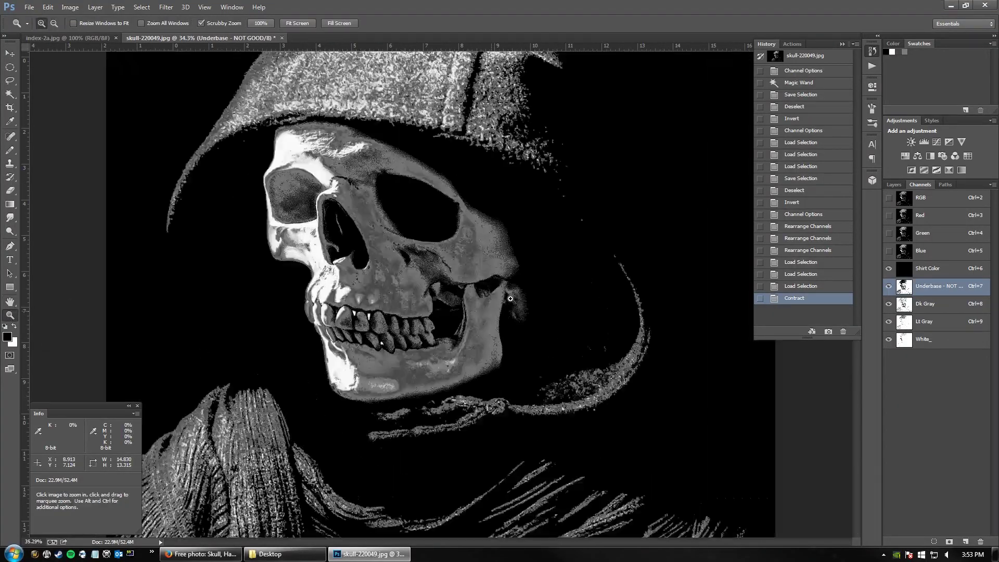
drag(457, 301, 588, 260)
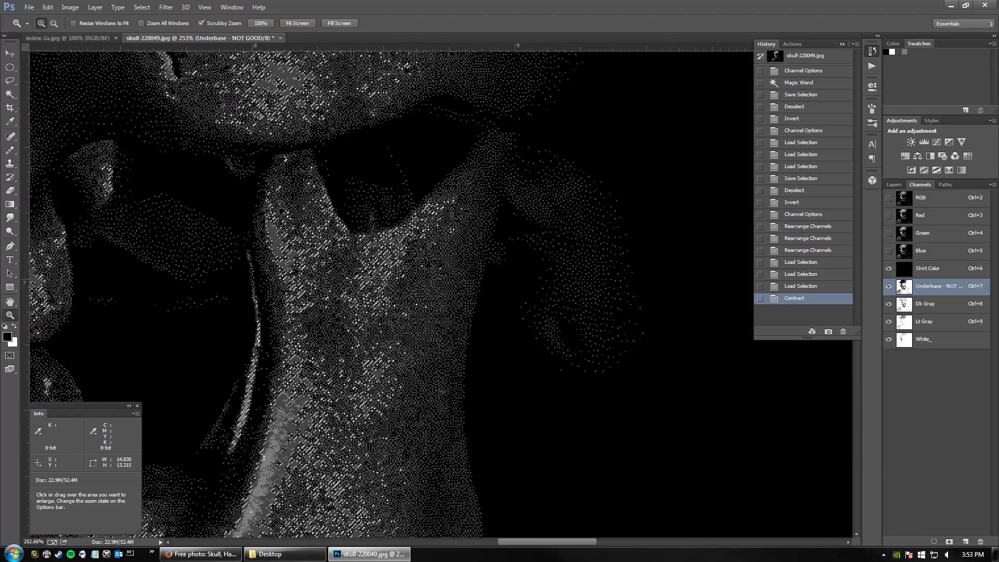
click(949, 542)
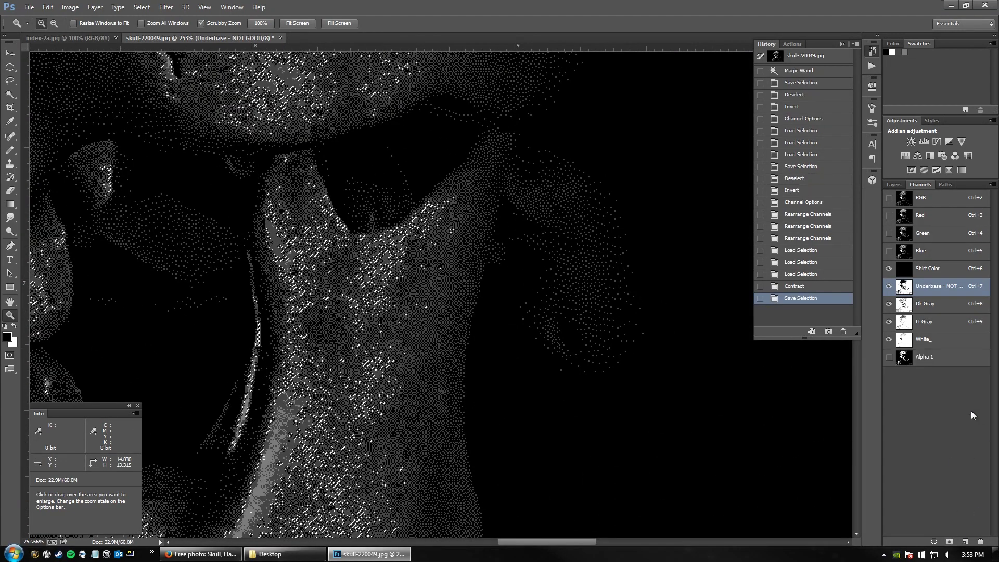
click(906, 357)
key(ctrl+d)
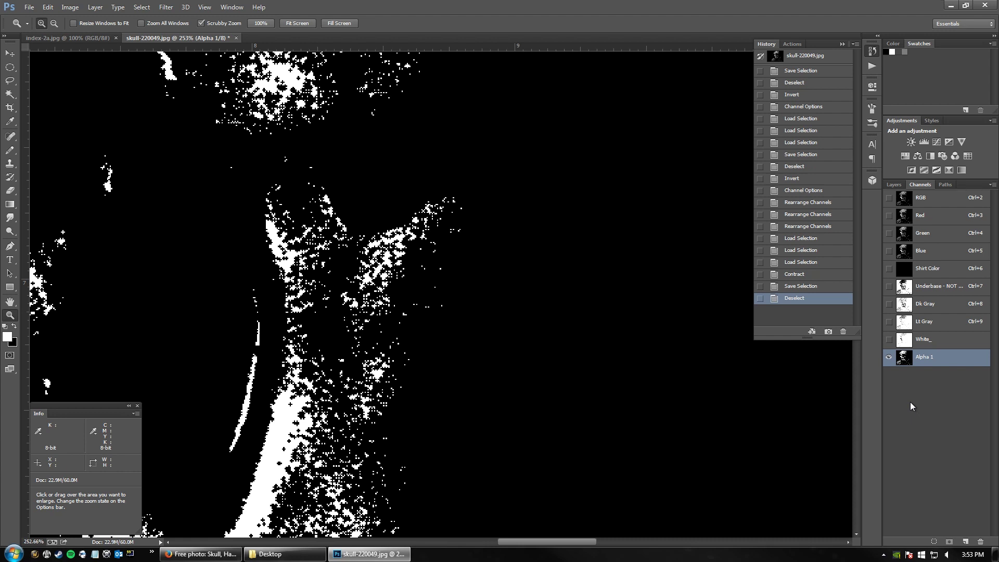
key(ctrl+i)
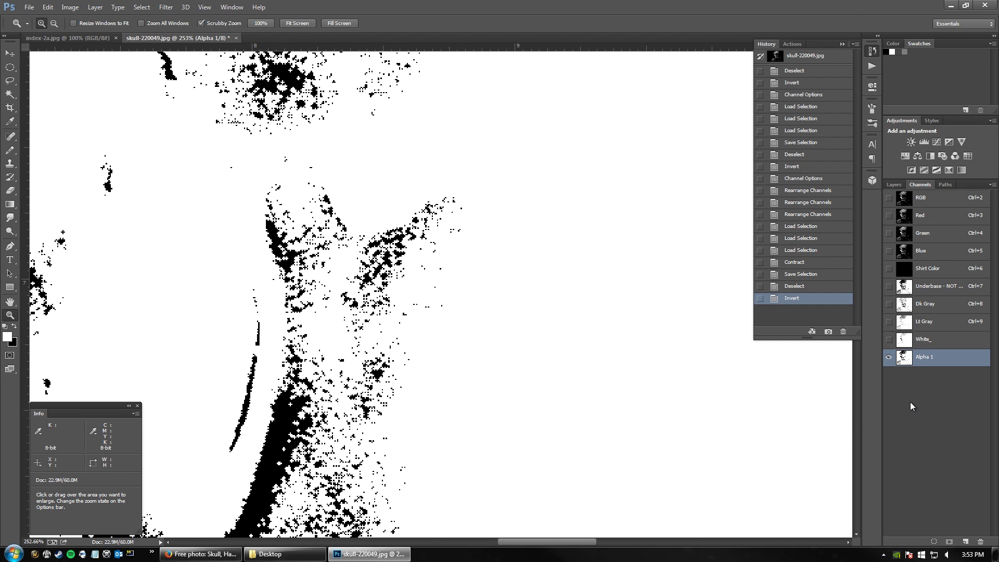
Step: Turn the contracted alpha channel into a white (ffffff) spot color with 65% solidity, named Underbase - Choked
double_click(905, 358)
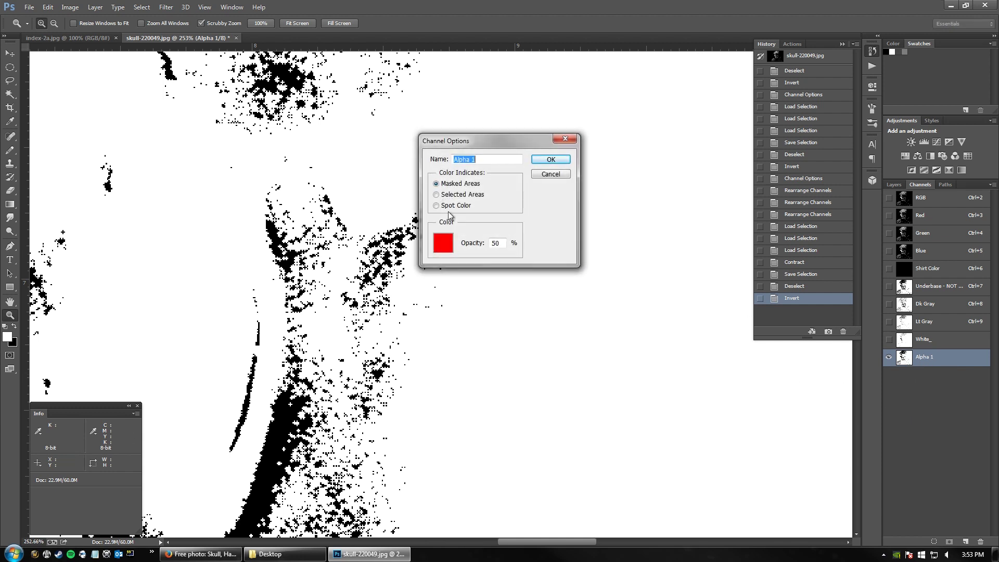
click(437, 205)
click(443, 241)
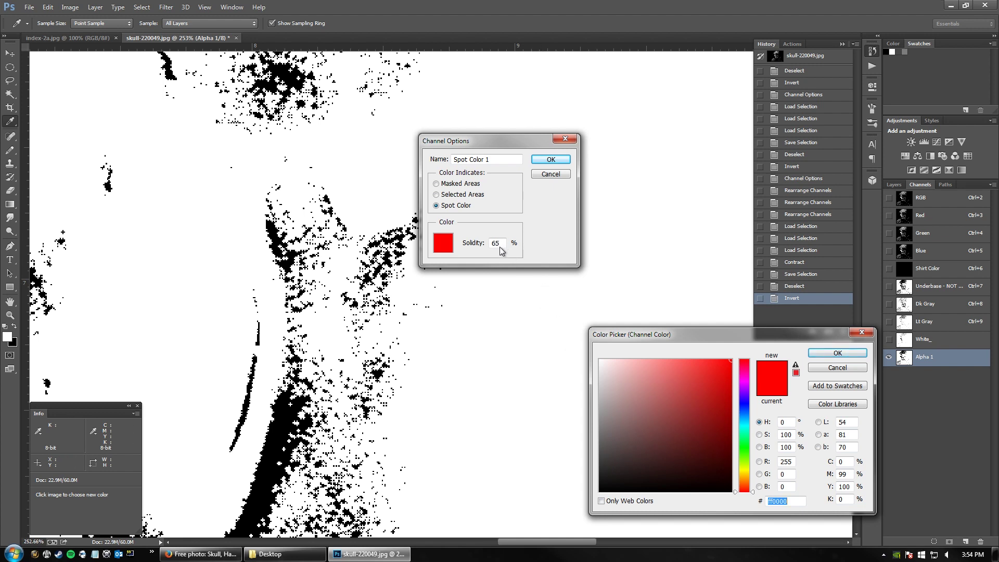
text(ffffff)
click(837, 353)
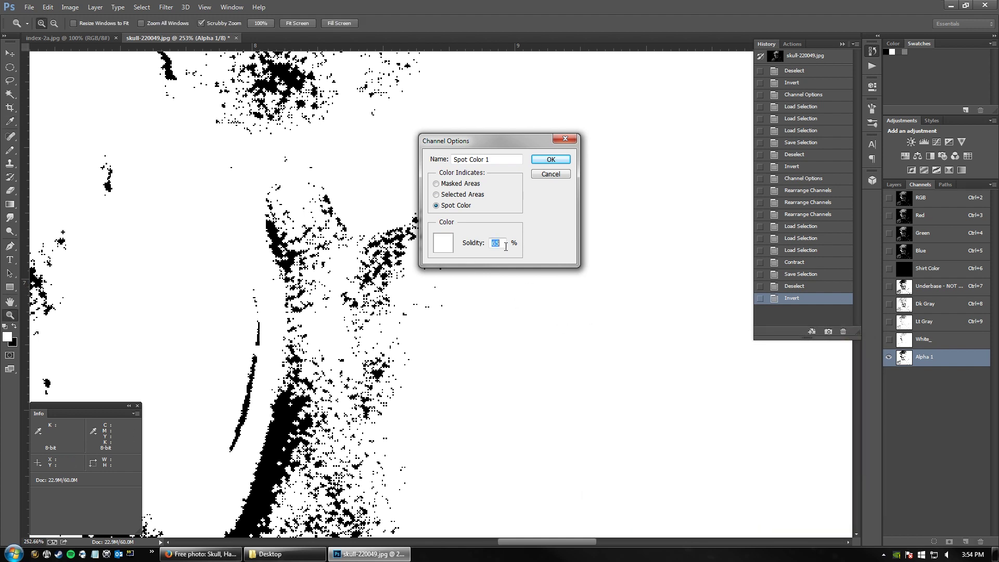
drag(513, 159, 445, 156)
text(Underbase - Chos)
key(BackSpace)
text(ked)
key(Return)
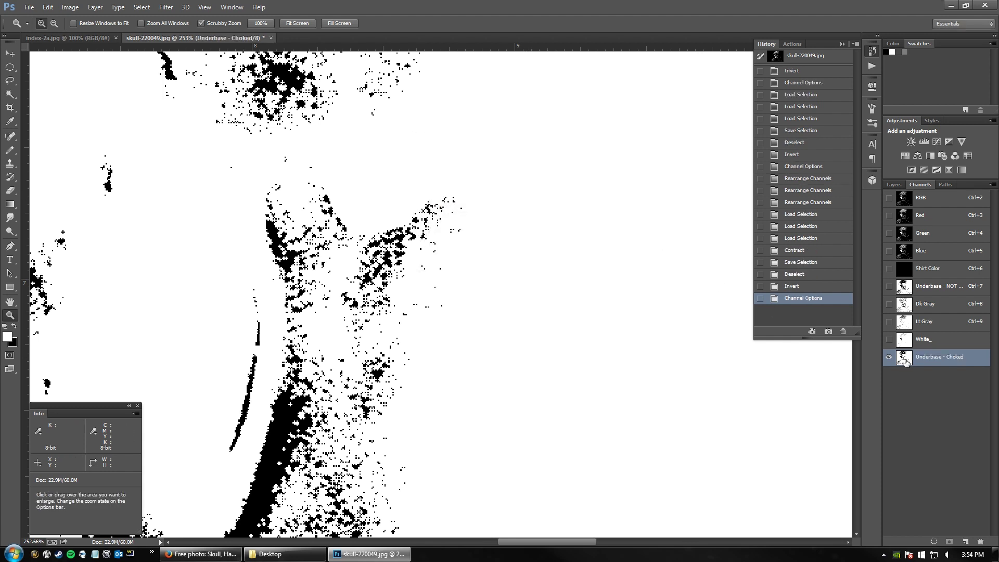
Step: Move Underbase - NOT GOOD above Shirt Color and Underbase - Choked directly below it, and display Shirt Color through White_ together
drag(924, 282, 924, 263)
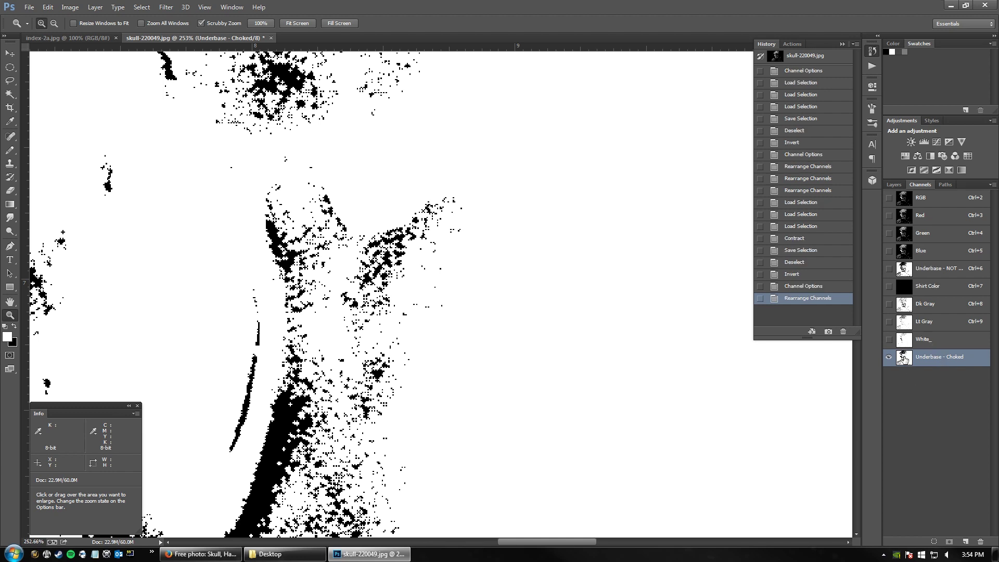
drag(904, 358, 910, 305)
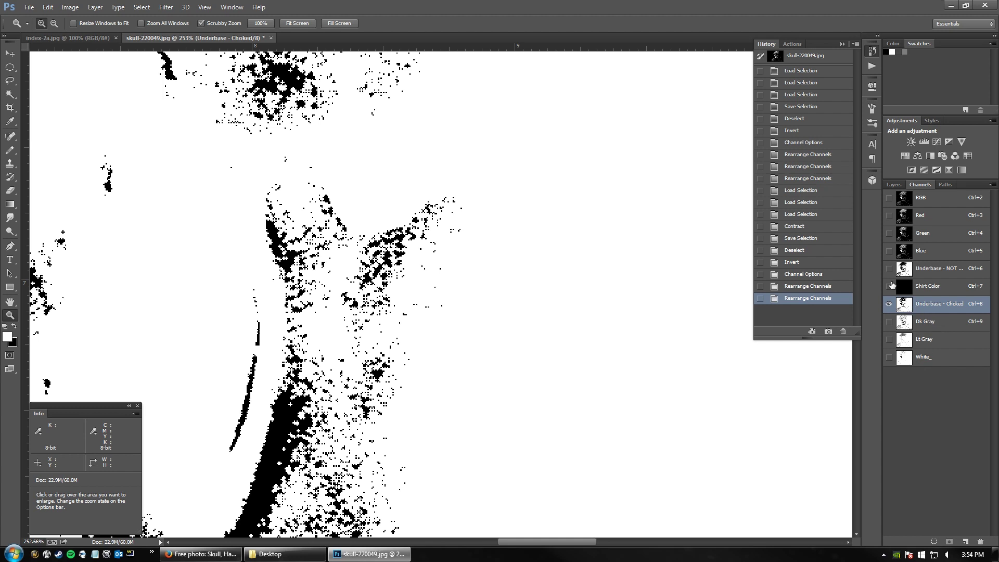
drag(890, 288, 893, 357)
double_click(9, 302)
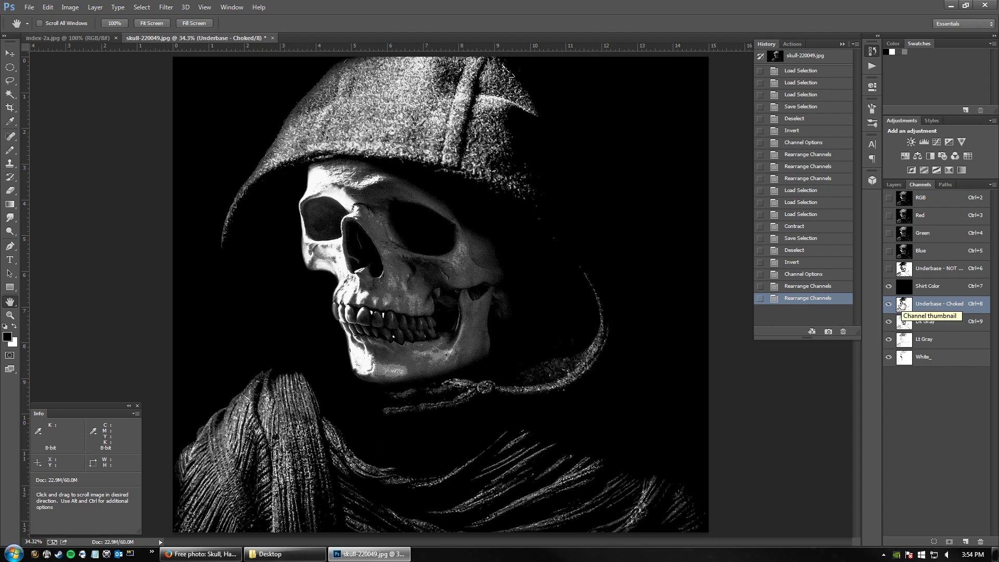
Step: Preview the print sequence starting from Shirt Color alone, adding Underbase - Choked and comparing the image with and without Dk Gray
drag(889, 304, 889, 373)
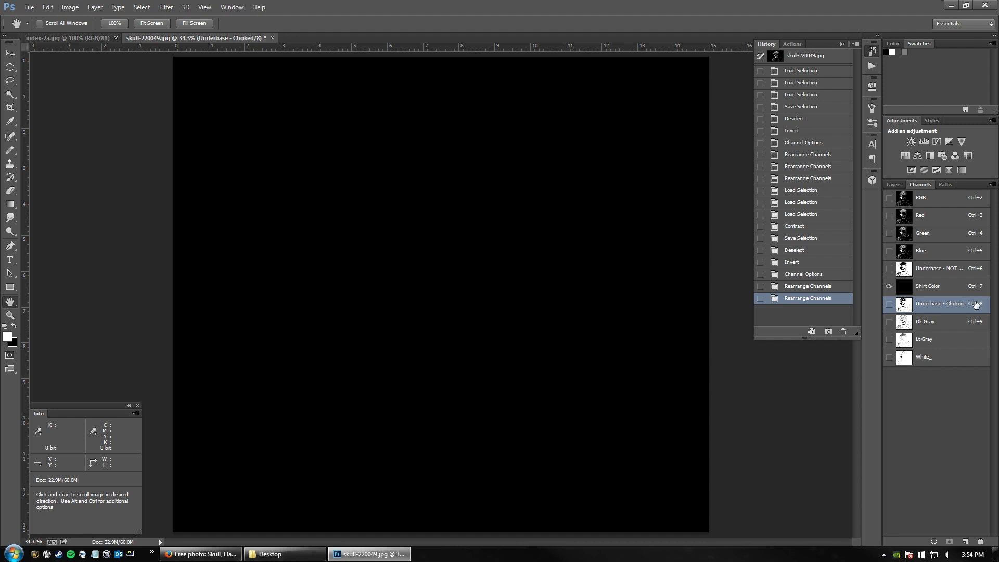
click(889, 305)
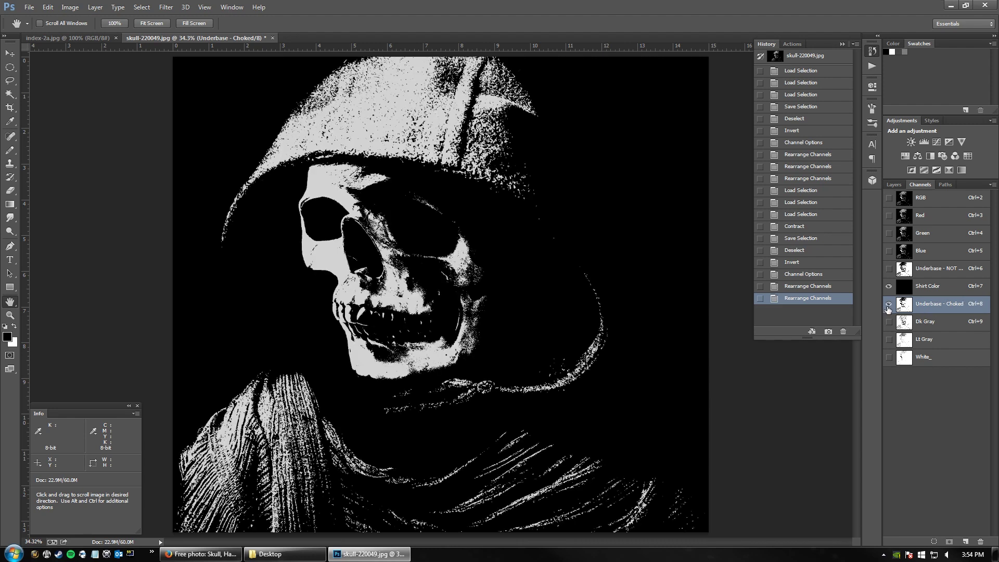
click(889, 305)
click(889, 305)
click(889, 322)
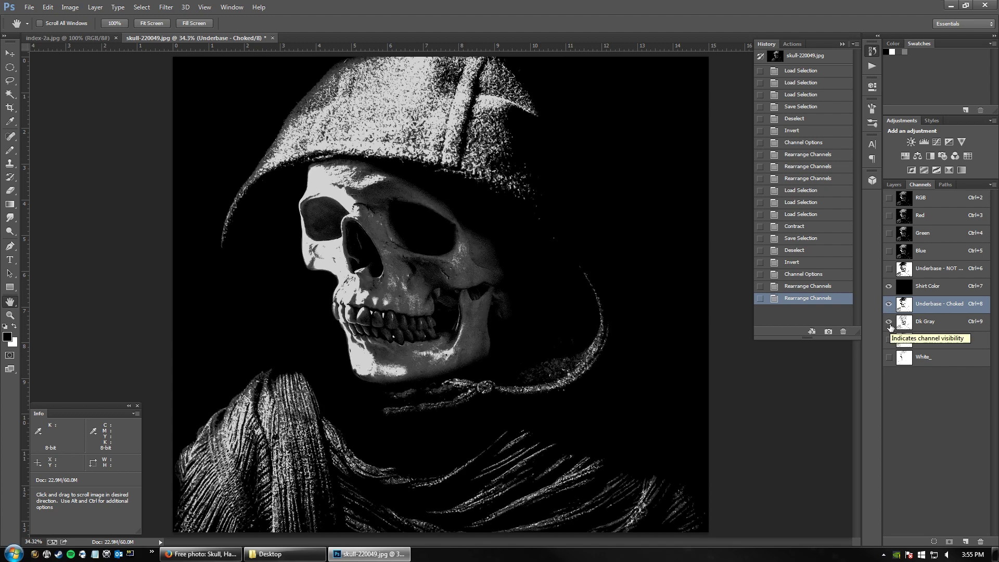
click(889, 322)
click(889, 322)
click(889, 322)
click(889, 322)
click(889, 322)
click(889, 323)
click(889, 323)
click(890, 324)
click(889, 323)
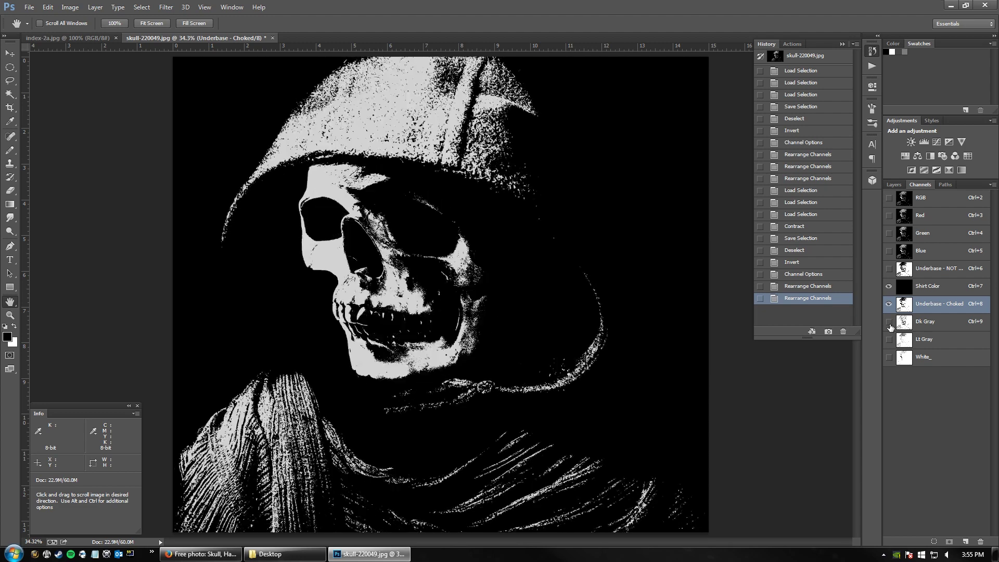
click(890, 323)
click(890, 323)
click(889, 323)
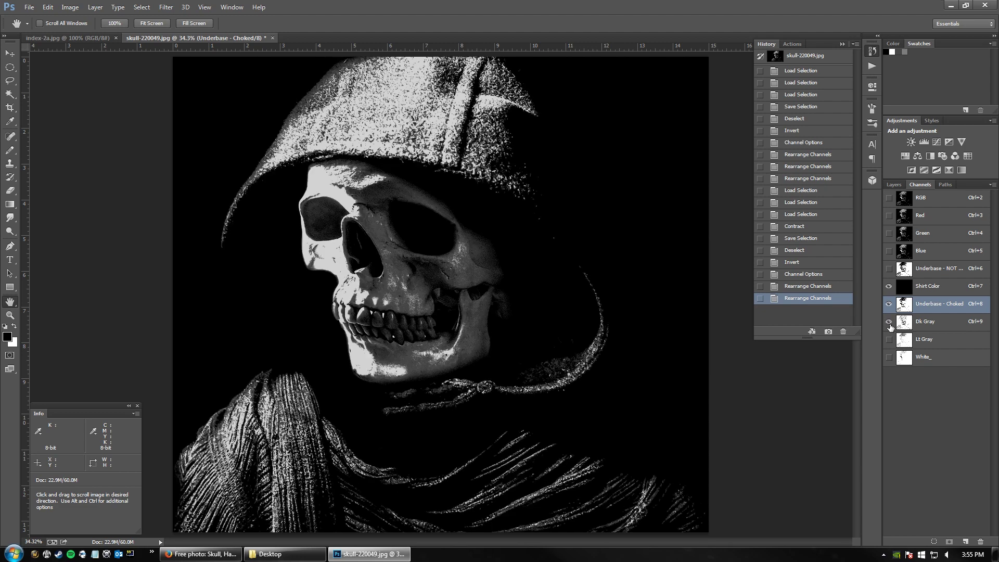
click(890, 323)
click(889, 324)
Step: Add Lt Gray and White_ to the print preview and compare the whole image with and without White_
click(890, 339)
click(890, 340)
click(890, 339)
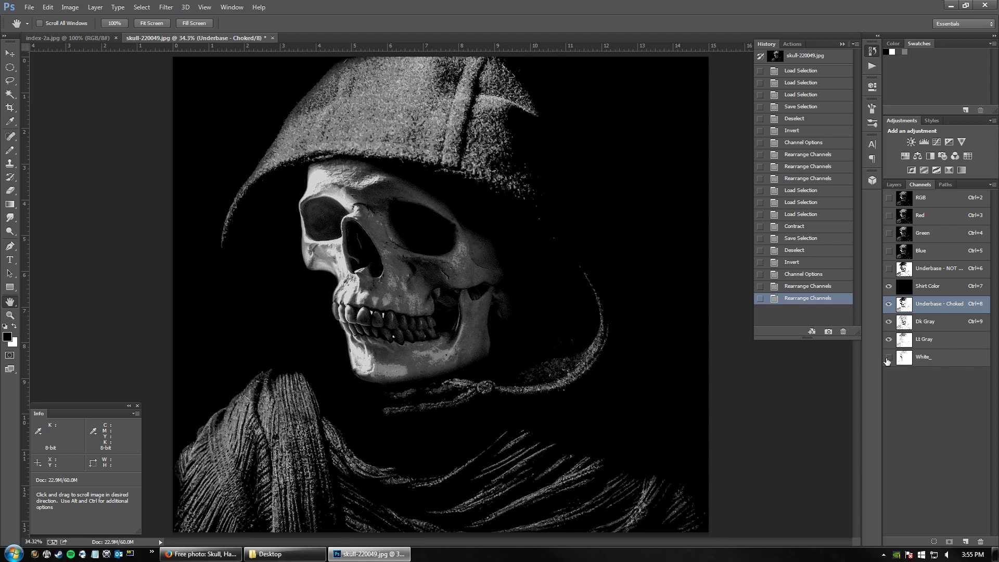
click(890, 357)
click(890, 357)
click(890, 357)
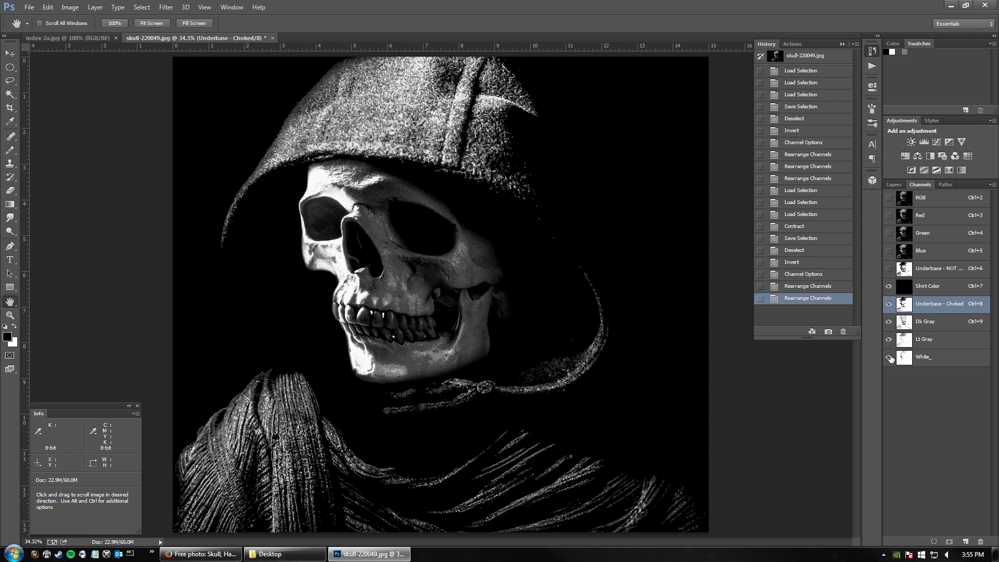
click(889, 358)
click(890, 358)
click(889, 358)
click(890, 358)
click(890, 358)
click(889, 357)
click(889, 357)
click(889, 358)
click(890, 358)
click(890, 357)
click(889, 358)
click(890, 358)
Step: Examine the area around the nose and cheekbone up close with and without White_, and return to the whole image
click(10, 315)
drag(329, 260, 432, 277)
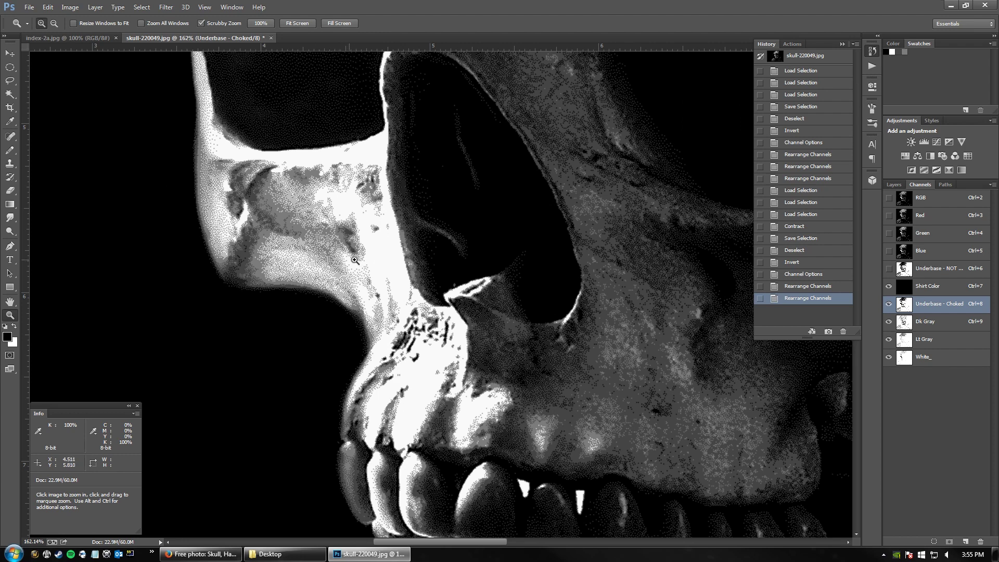
click(889, 357)
click(889, 357)
click(889, 357)
click(889, 357)
click(889, 357)
click(890, 357)
key(h)
key(ctrl+0)
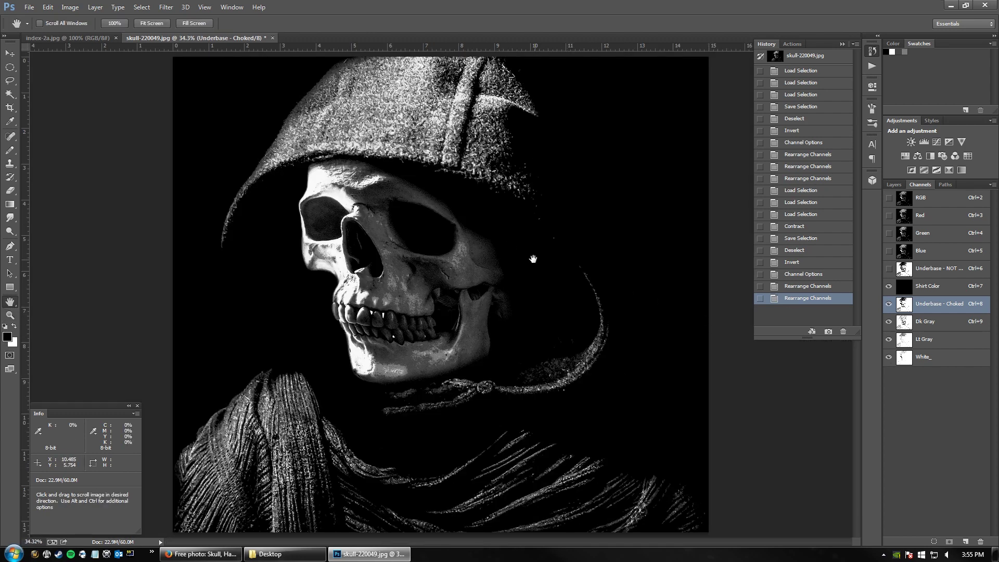
click(70, 7)
click(70, 6)
click(141, 7)
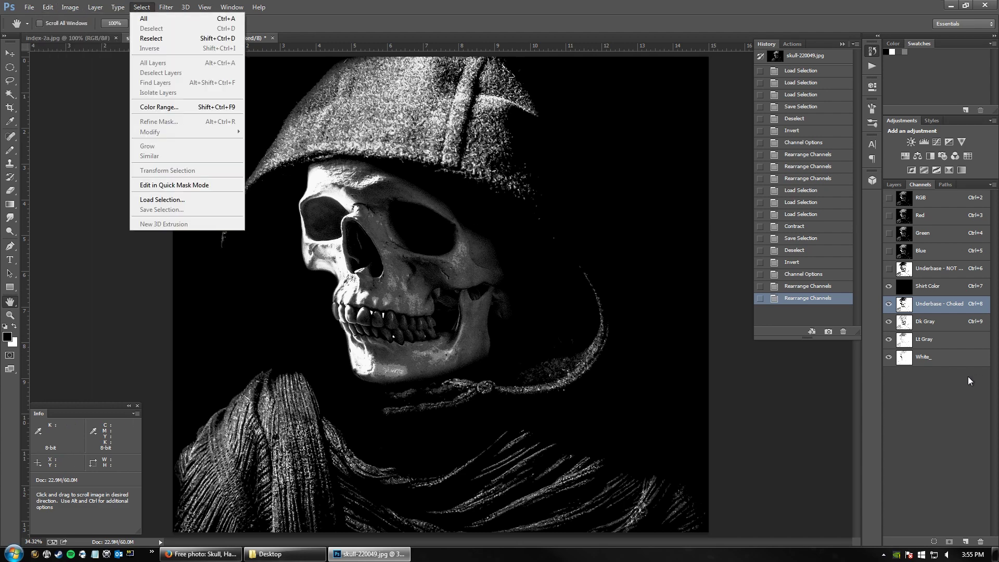
click(958, 429)
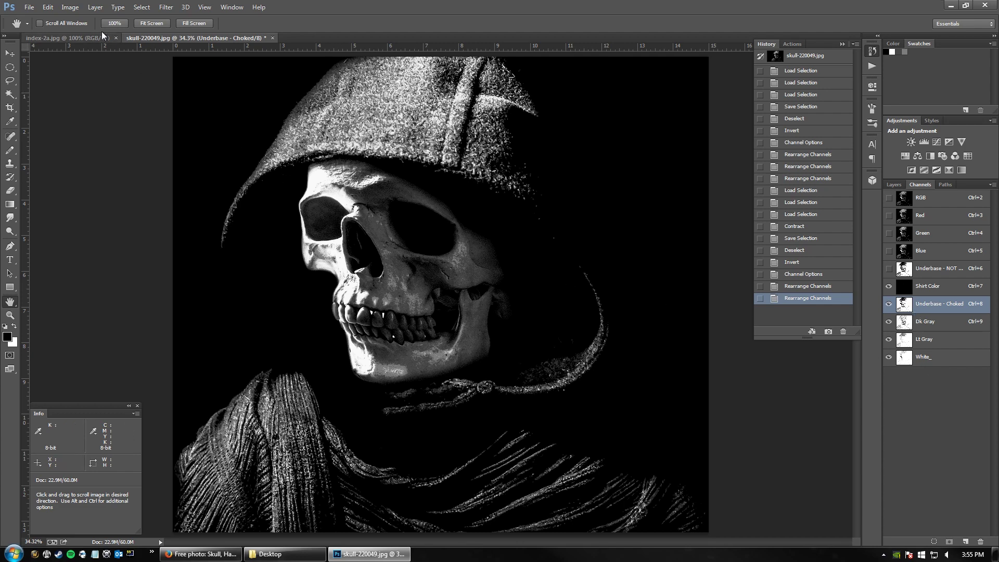
Step: Set the spot working space to Dot Gain 15% in the Color Settings, after trying Dot Gain 10% and 20%
click(46, 8)
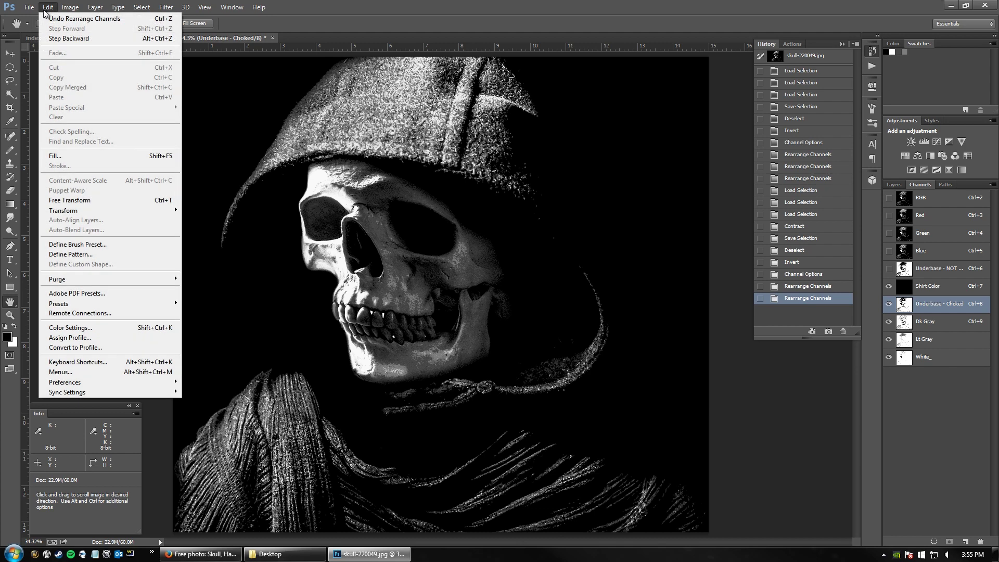
click(99, 326)
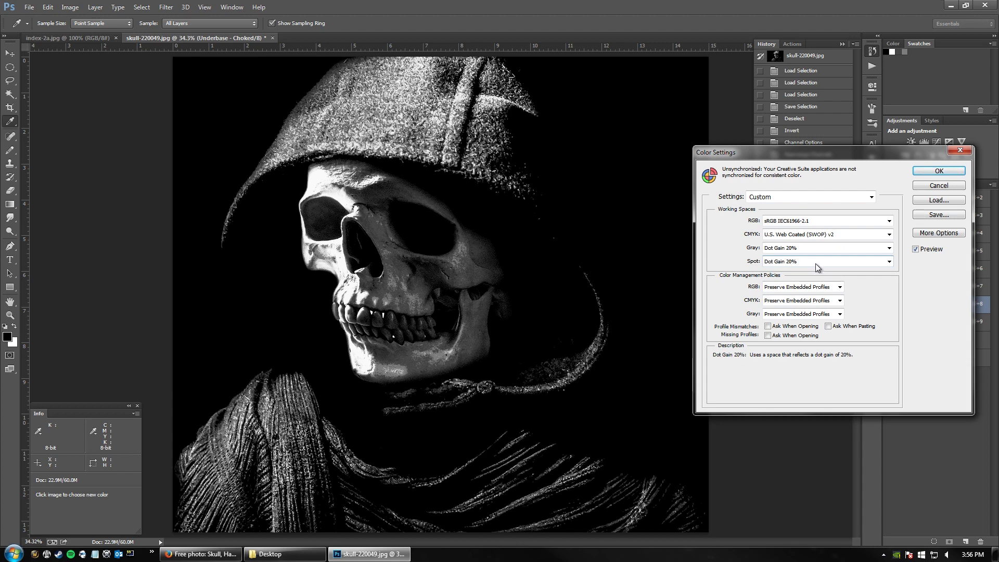
click(889, 263)
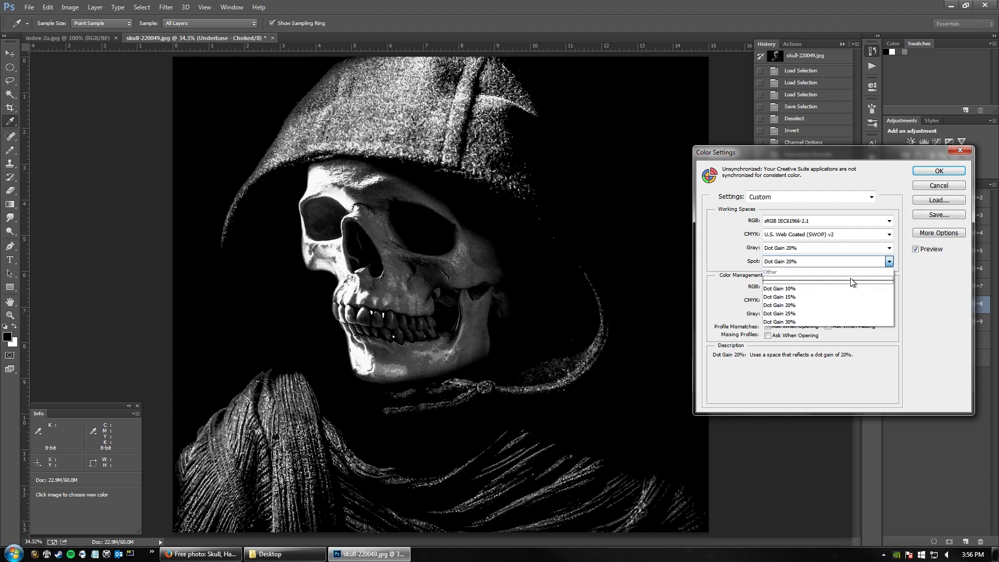
click(831, 289)
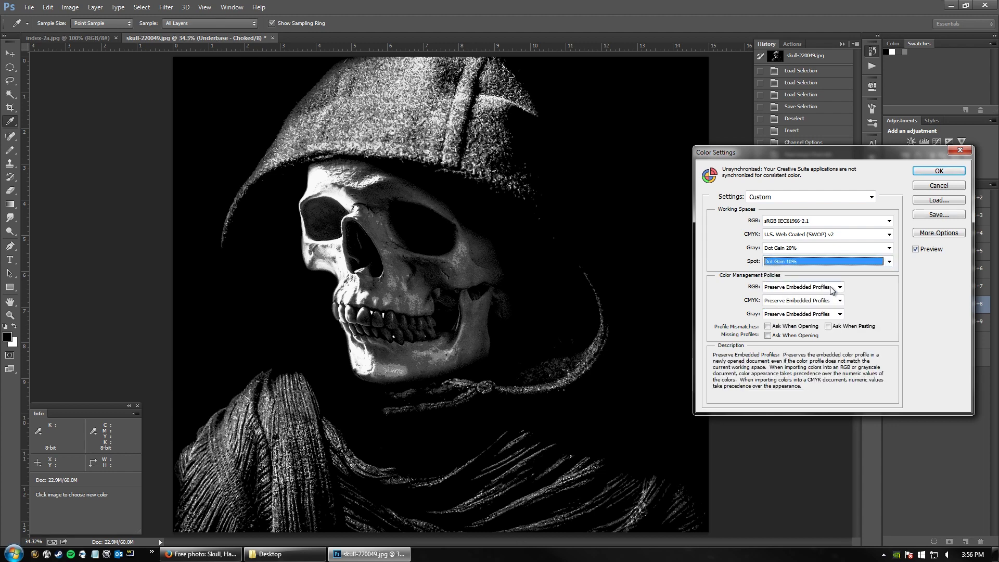
click(889, 261)
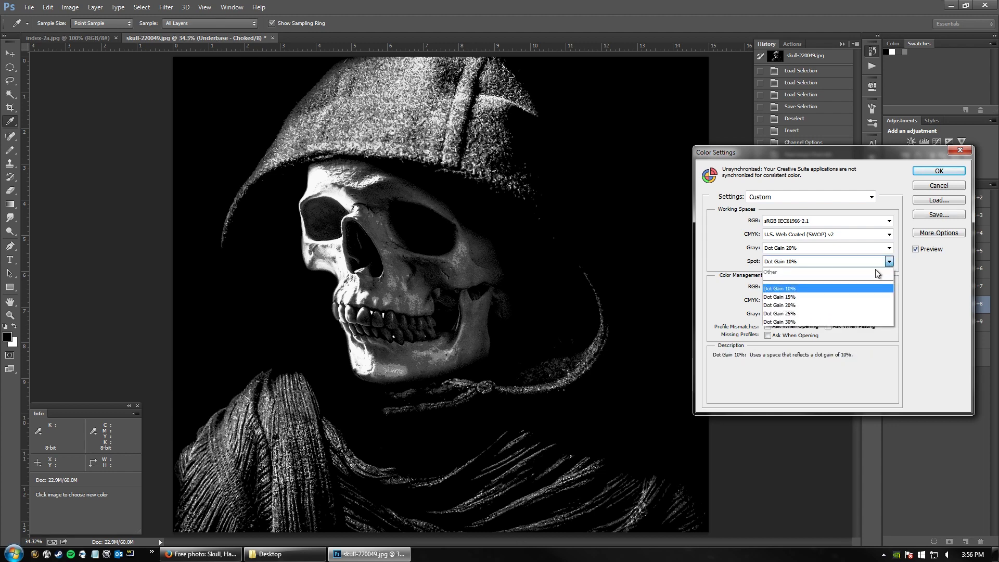
click(832, 288)
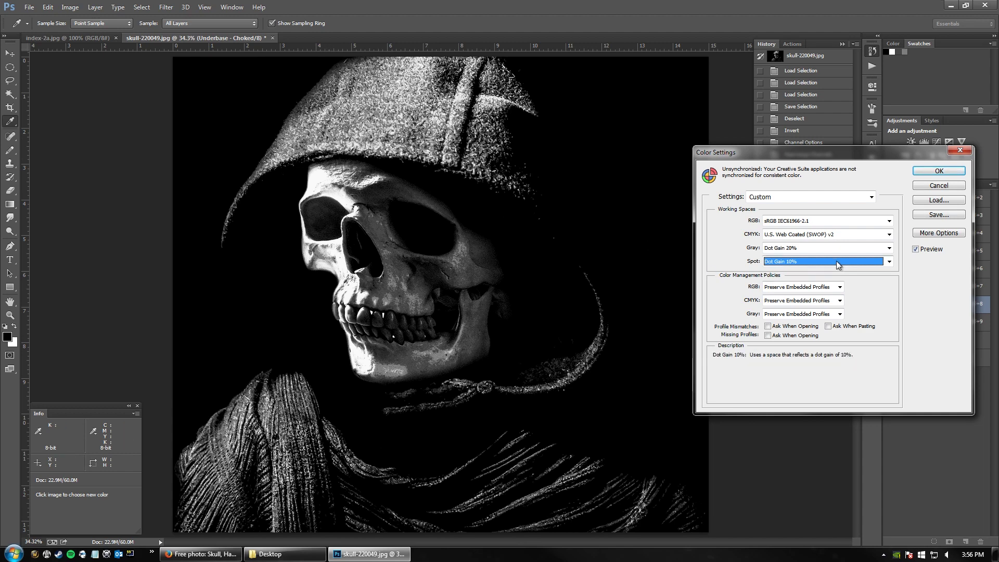
click(890, 264)
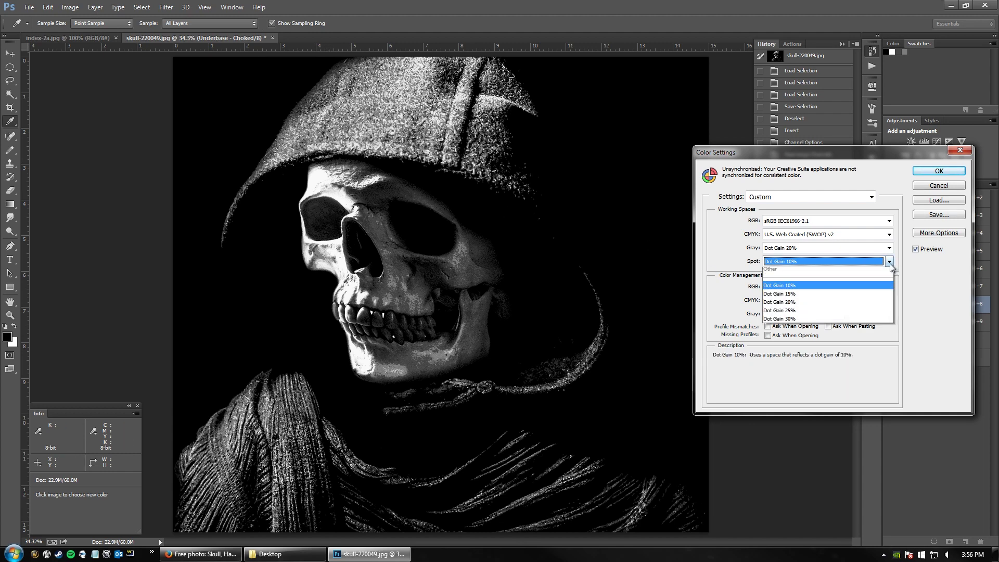
click(838, 309)
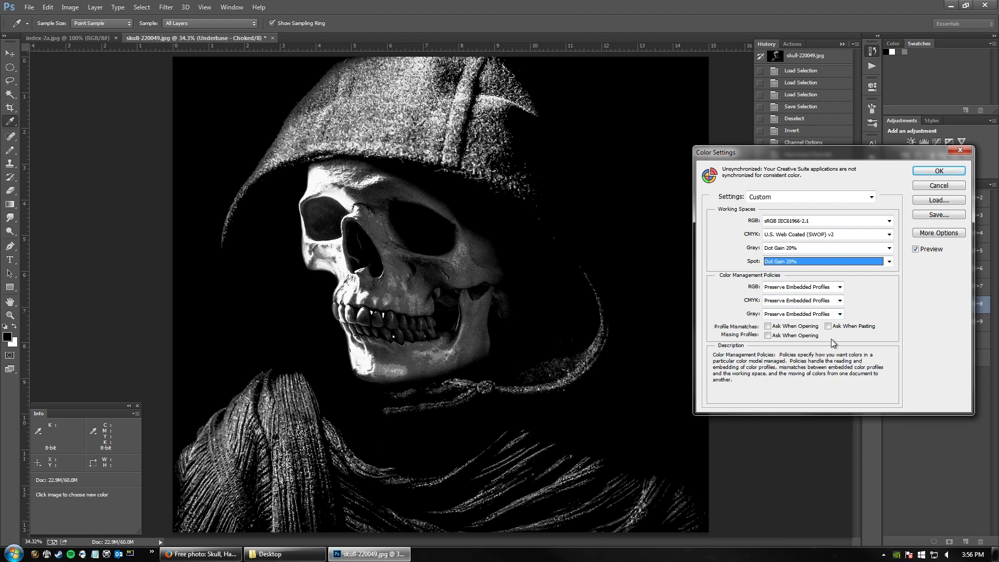
click(890, 262)
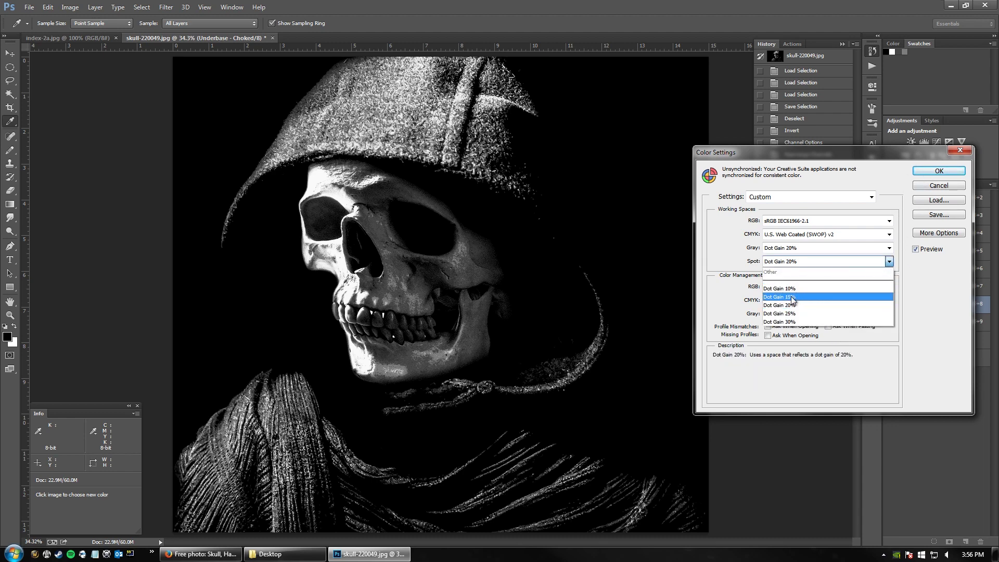
click(796, 296)
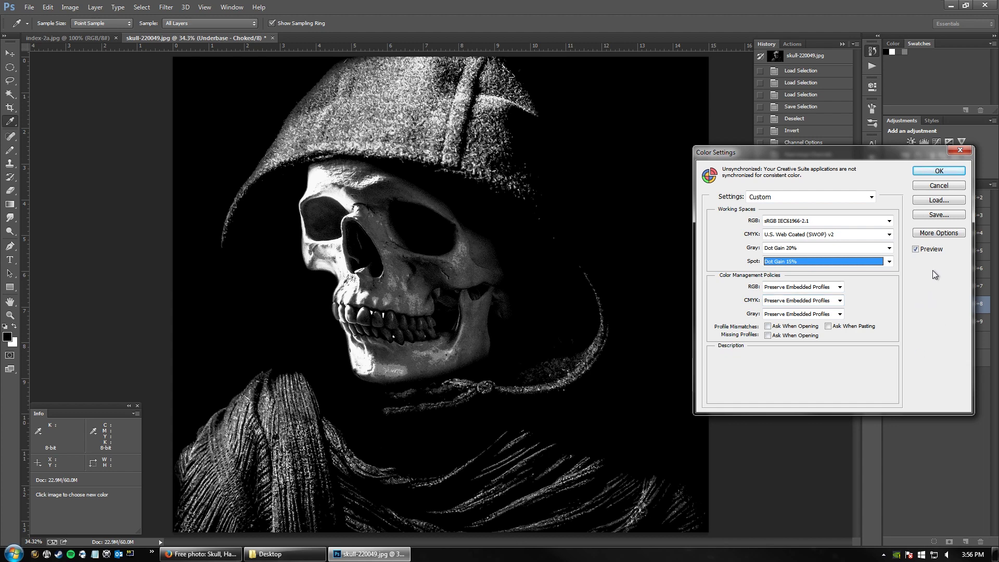
click(939, 170)
key(h)
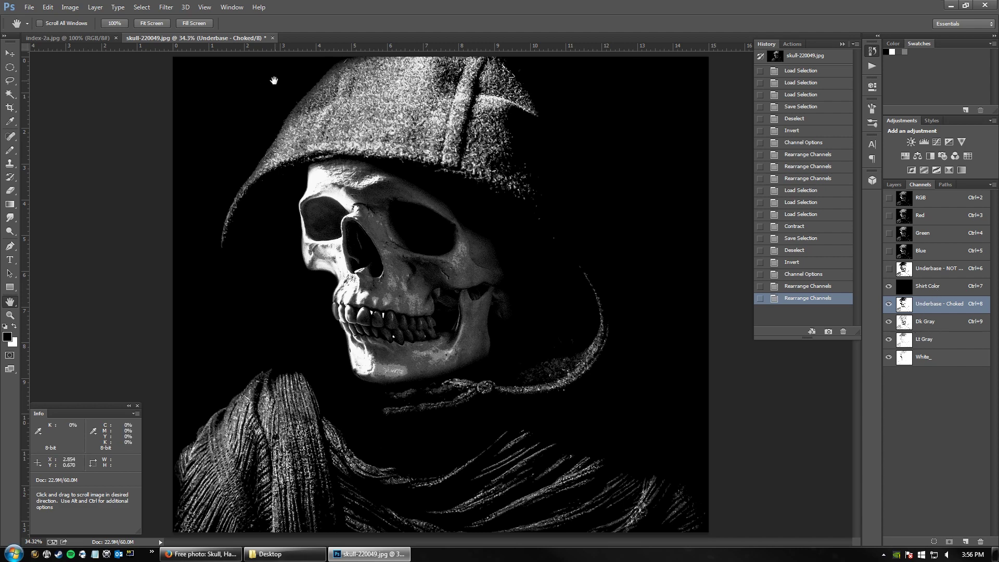
Step: Reopen the Color Settings to review the working spaces, and leave them without applying changes
click(68, 6)
mouse_move(47, 7)
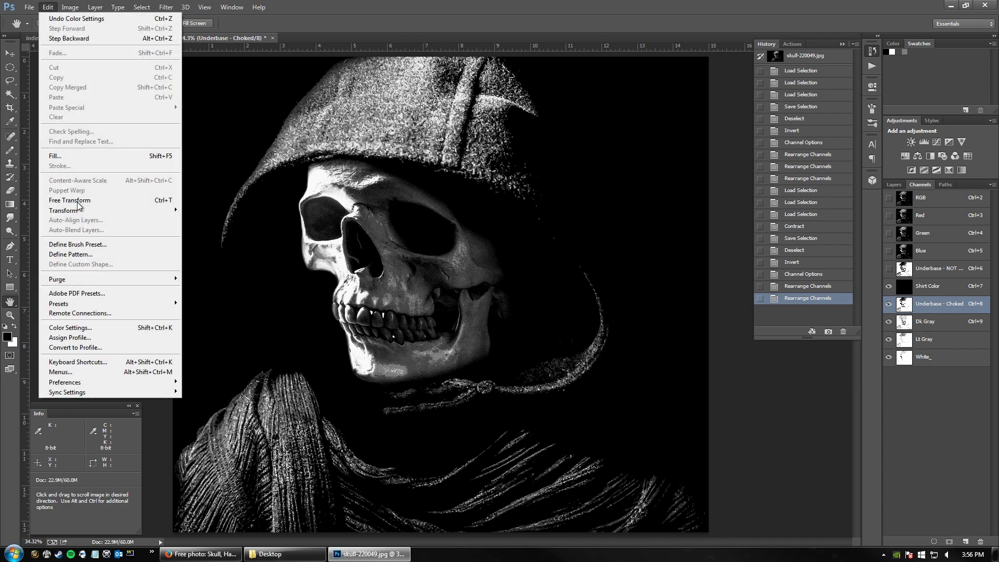
click(87, 324)
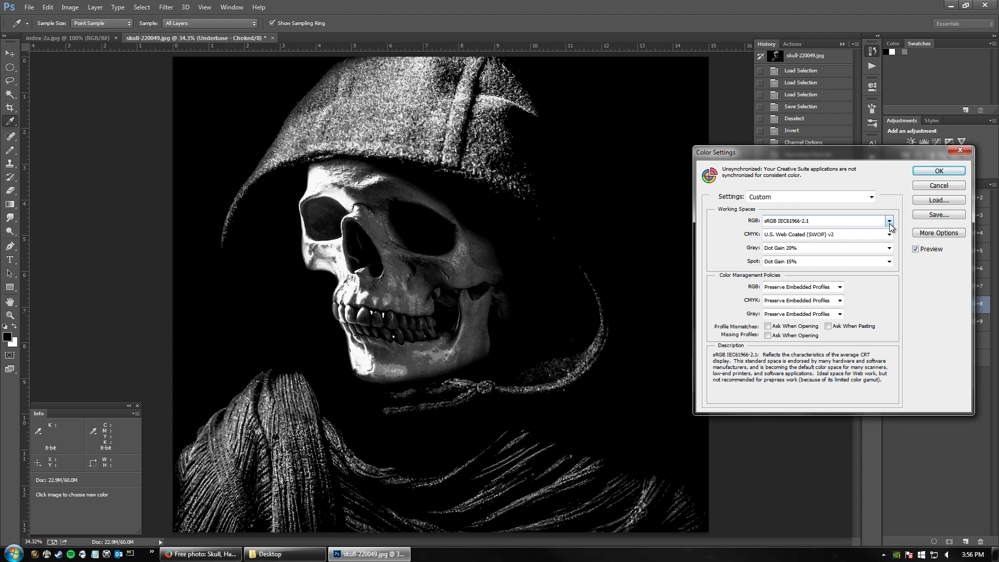
click(939, 185)
key(h)
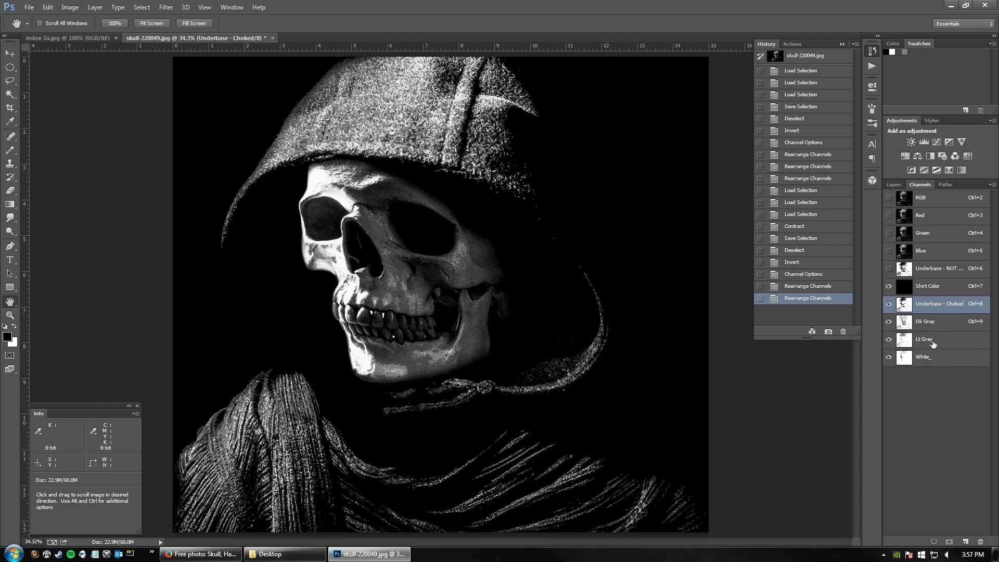
Step: Try printing Dk Gray last, below White_, comparing it with its place directly after Underbase - Choked, and restore the original order
drag(933, 333, 912, 370)
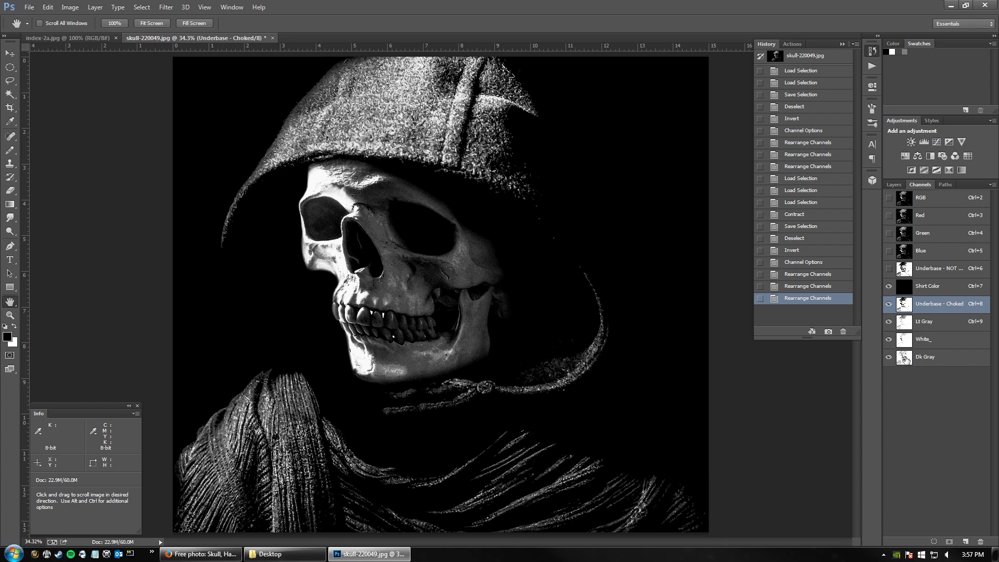
drag(906, 358, 908, 322)
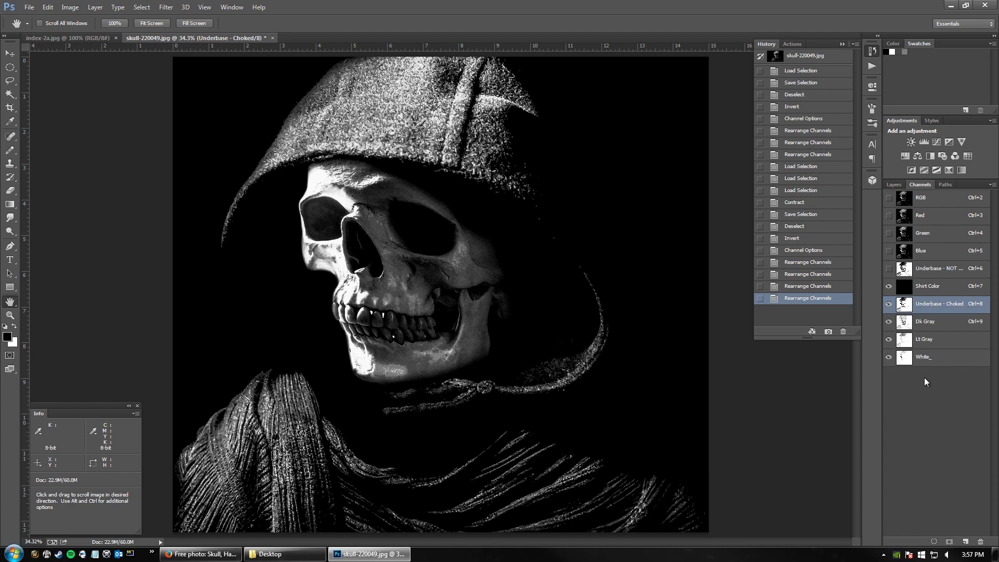
click(10, 314)
drag(463, 323, 553, 297)
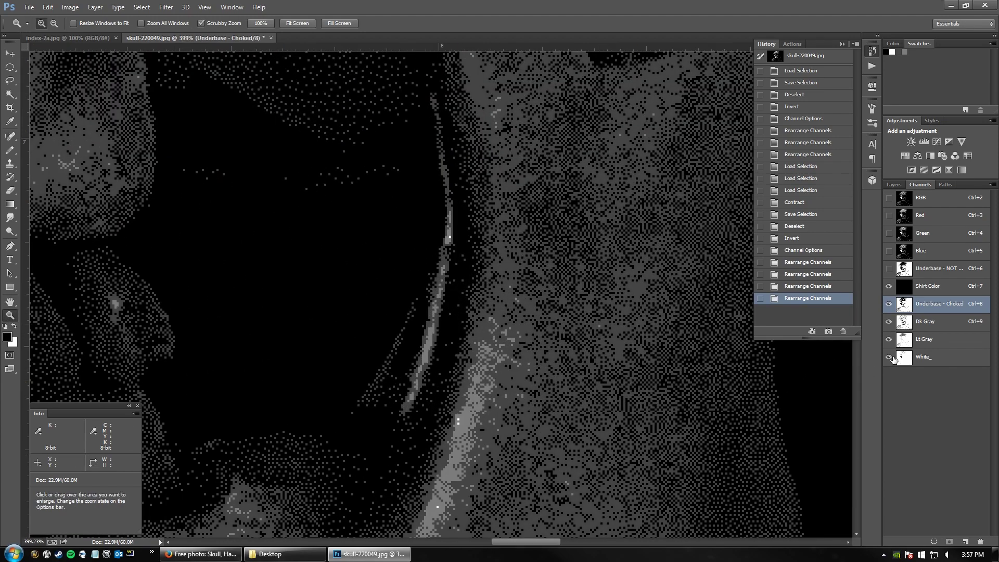
click(932, 323)
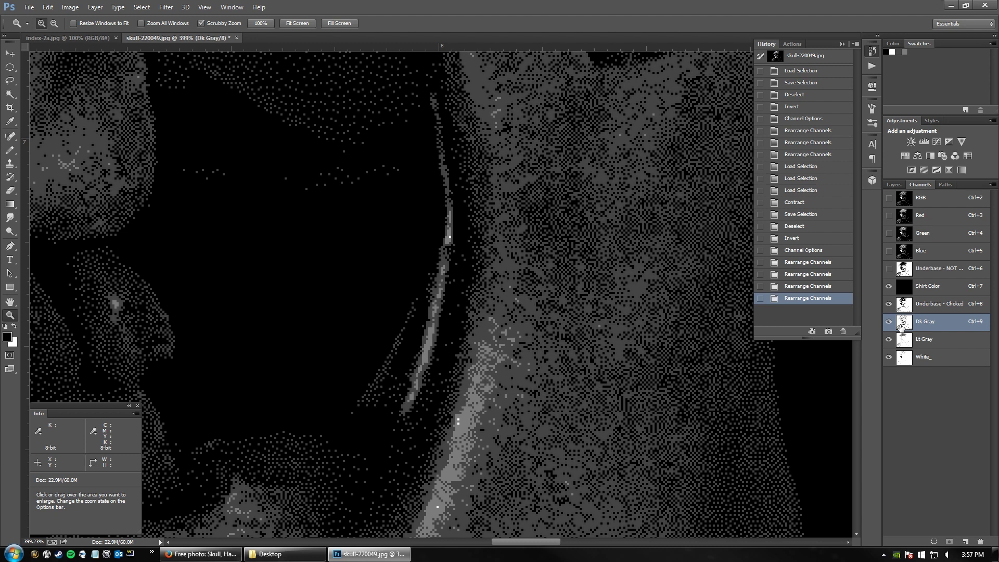
mouse_move(904, 323)
mouse_down()
mouse_move(906, 376)
mouse_move(905, 320)
mouse_up()
double_click(10, 302)
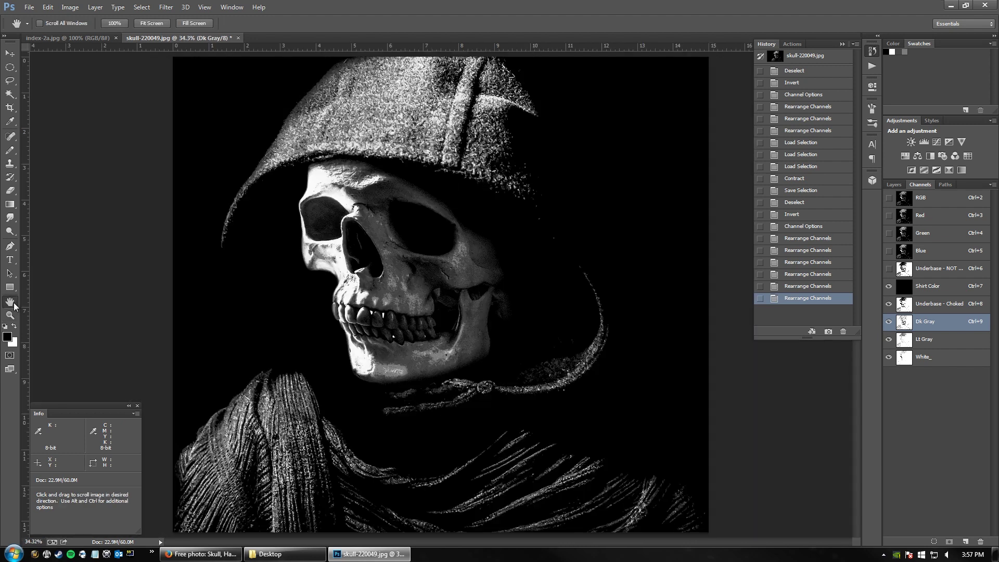
drag(907, 325, 909, 366)
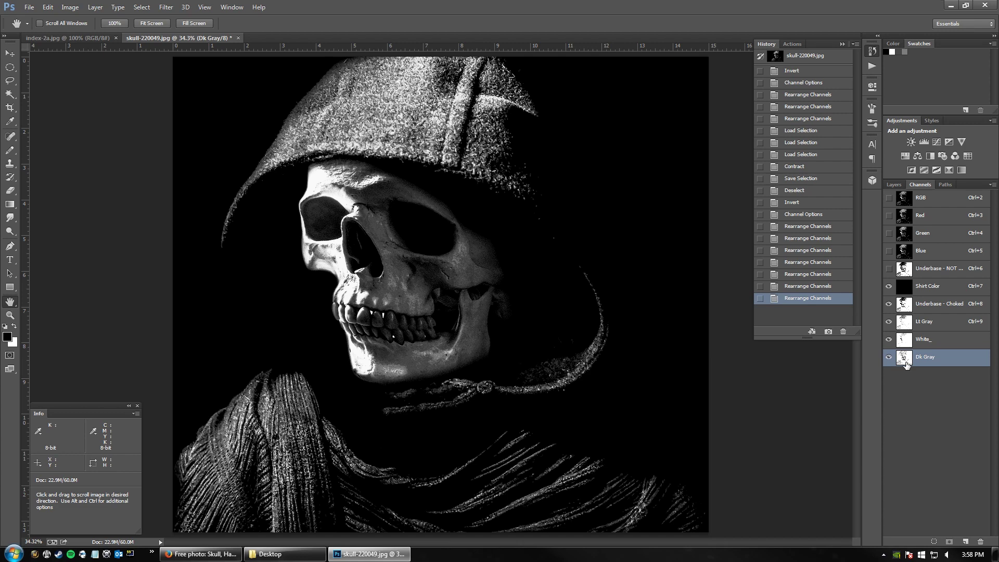
drag(907, 359, 908, 314)
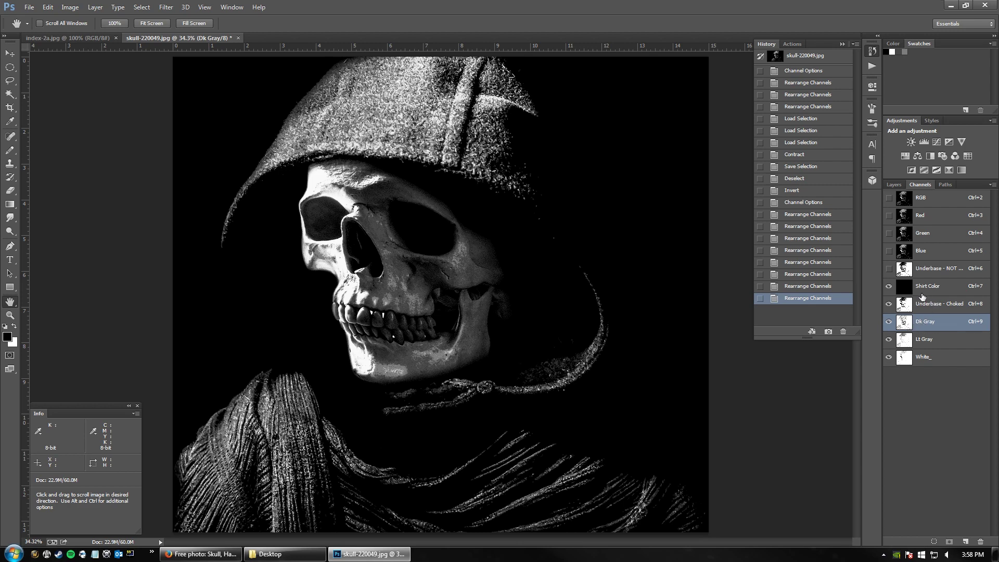
Step: Preview the print sequence from Shirt Color alone, adding Underbase - Choked, Dk Gray, Lt Gray and White_ one at a time
drag(889, 304, 899, 385)
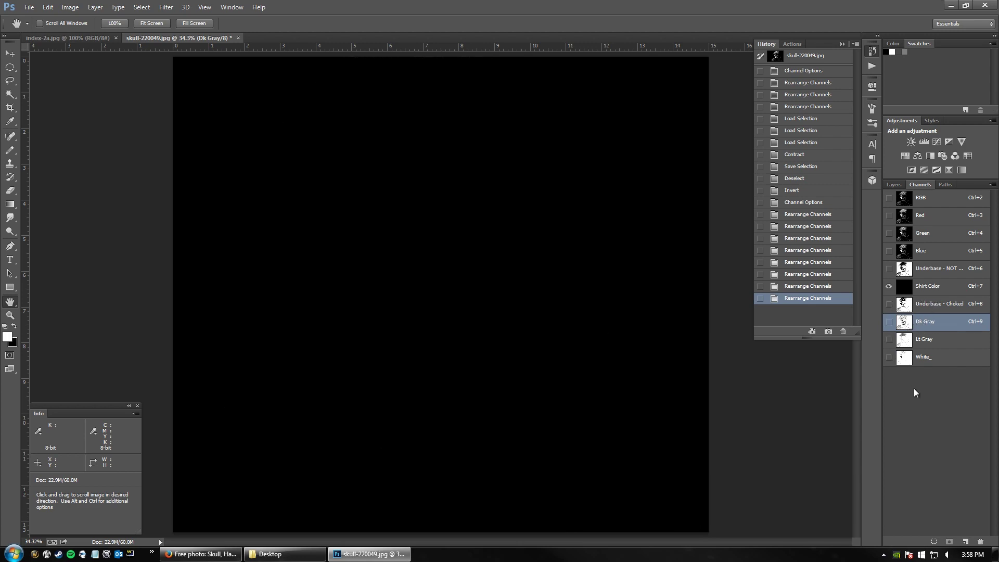
click(889, 304)
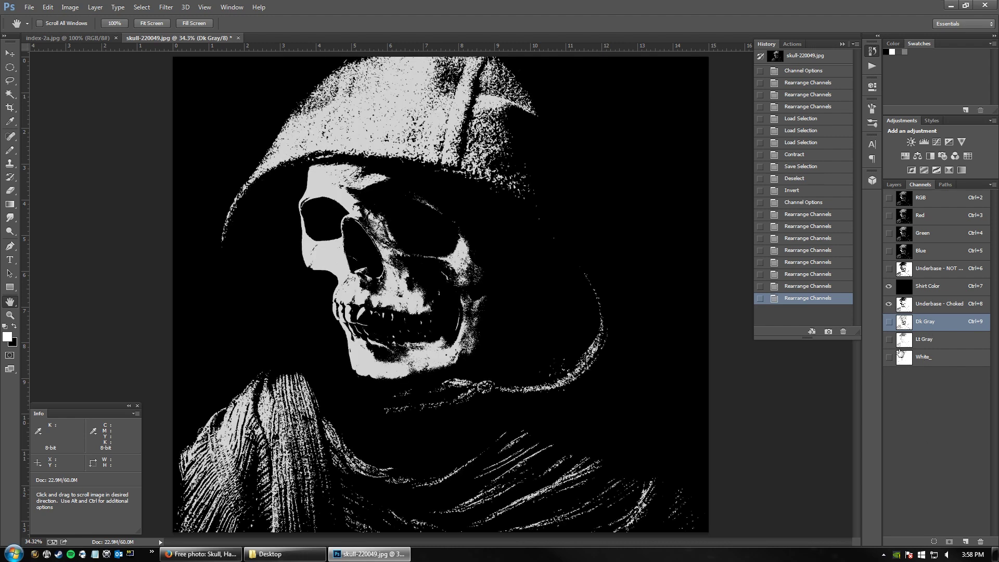
click(889, 321)
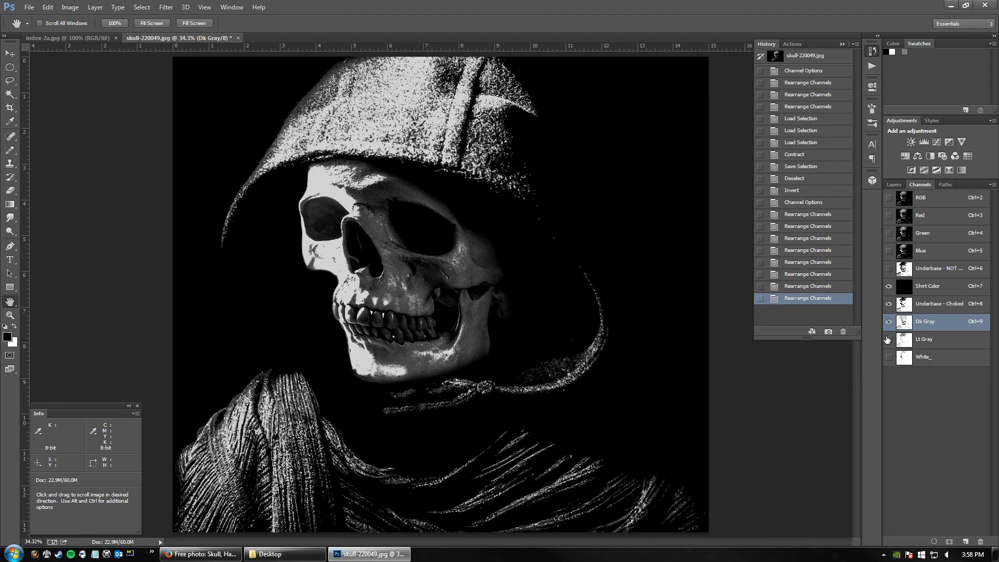
click(889, 339)
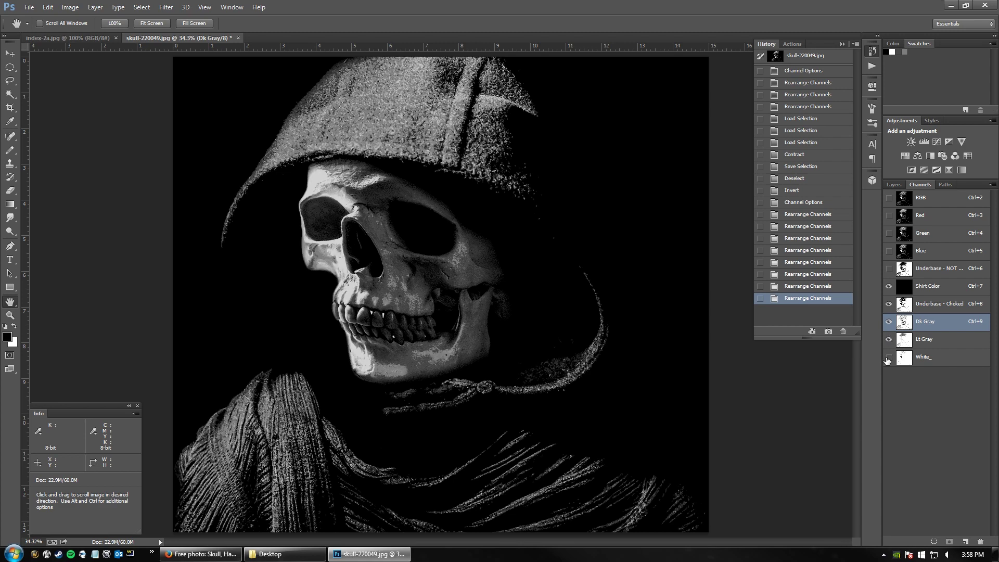
click(889, 358)
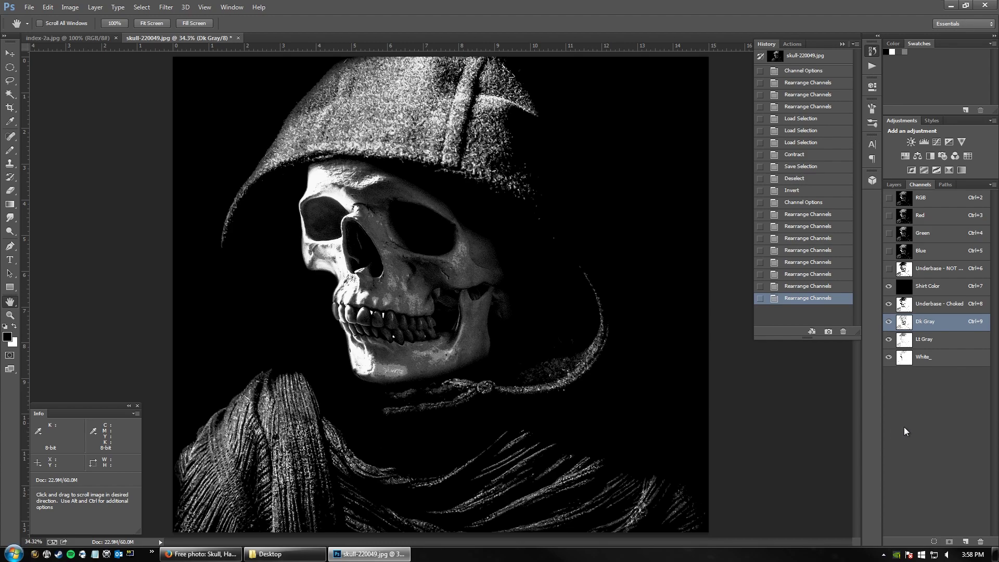
Step: Examine the dithered pixels near the skull's cheekbone at very high magnification
click(10, 315)
drag(488, 264, 562, 245)
drag(405, 223, 468, 224)
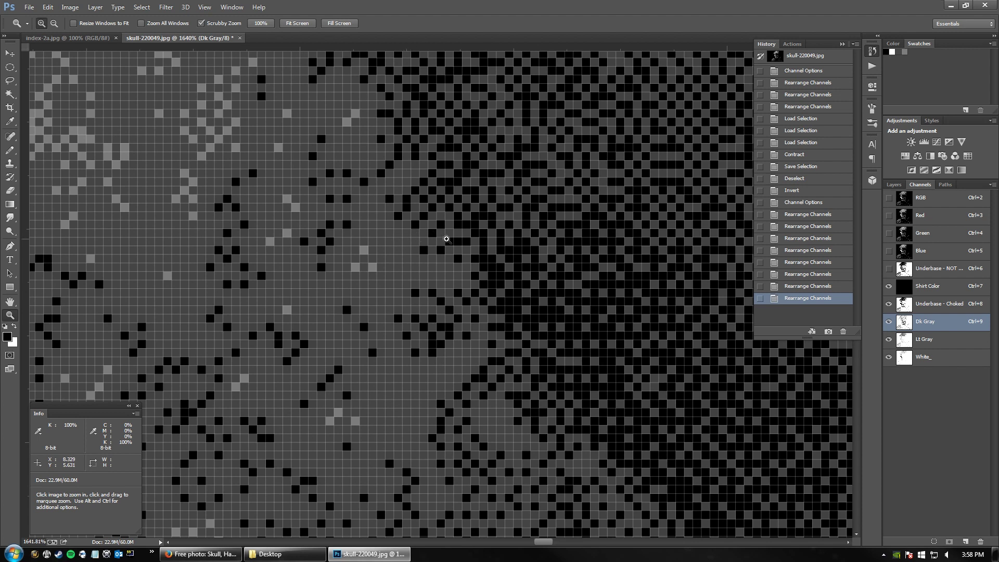
Step: Try ink solidity values of 100% and 0% for the Underbase - Choked channel, cancel its options and return to the whole image
click(907, 306)
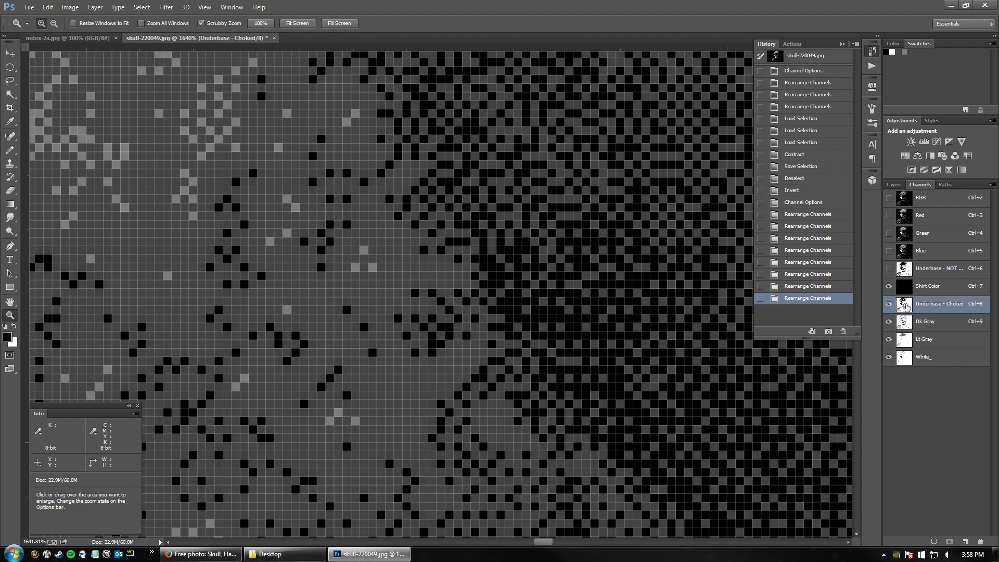
double_click(907, 306)
key(Tab)
text(100)
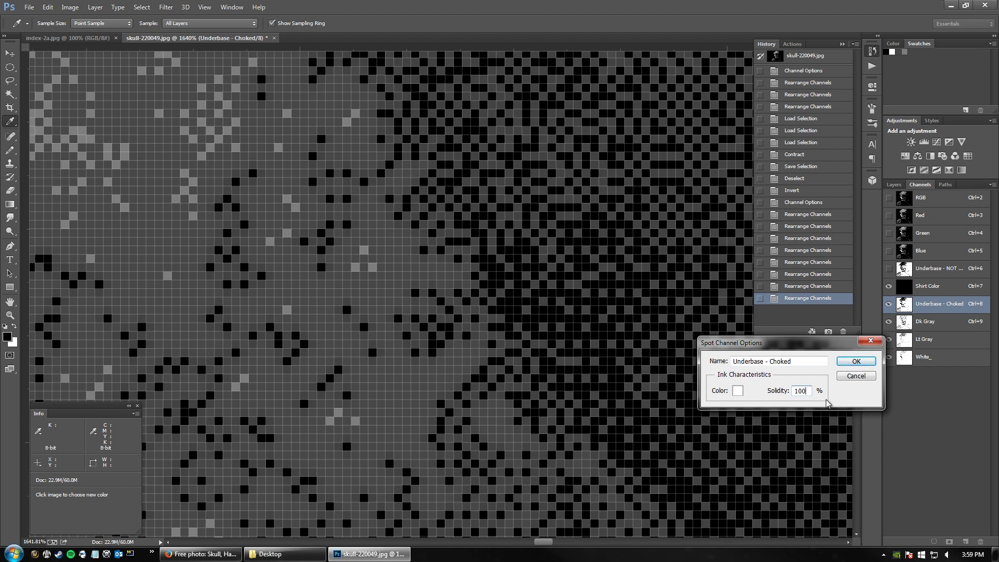
key(BackSpace)
key(BackSpace)
key(BackSpace)
text(0)
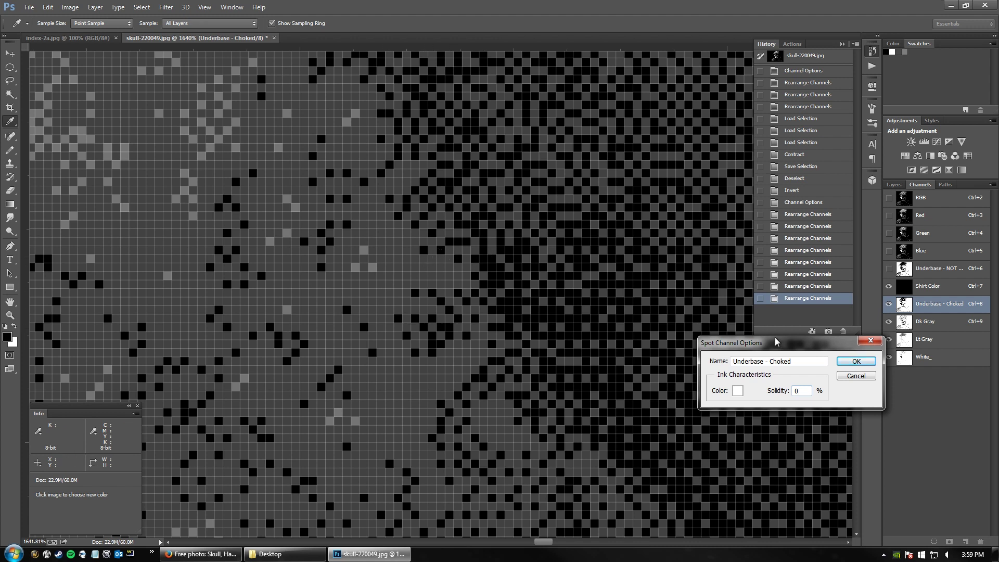
text(100)
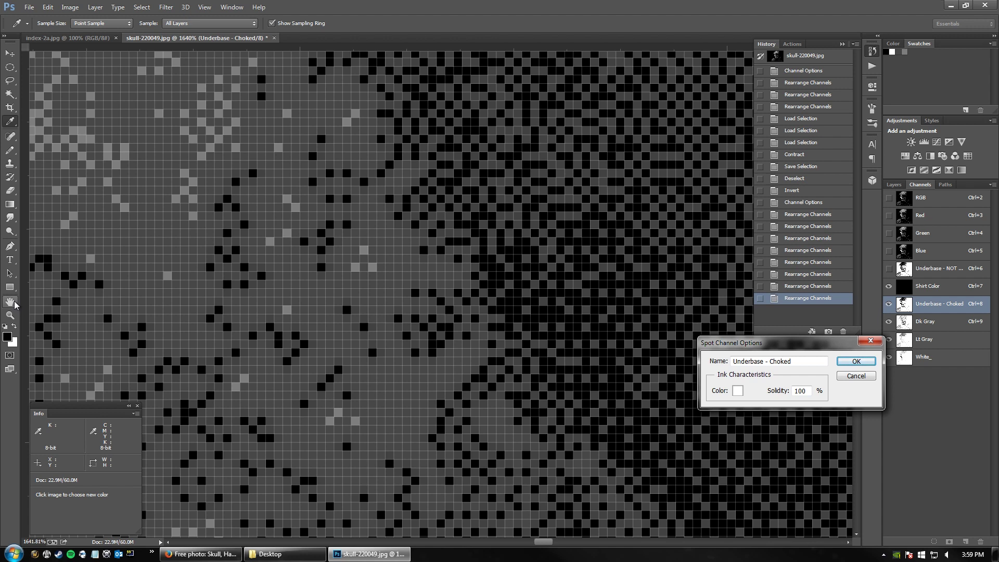
click(856, 376)
key(z)
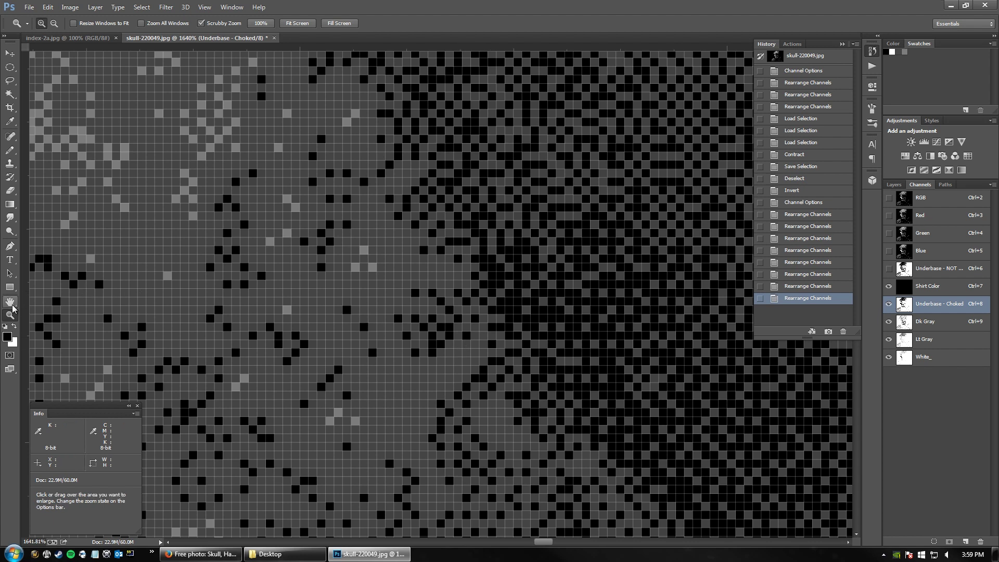
key(h)
key(ctrl+0)
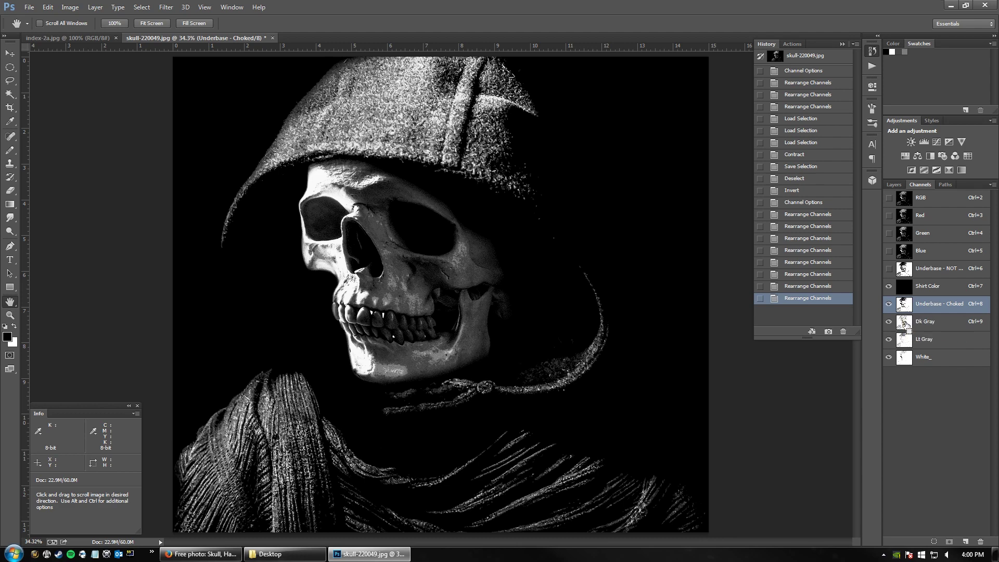
Step: Load the Dk Gray channel as a selection and display only the Underbase - Choked channel, magnified at the cheekbone
ctrl+click(905, 324)
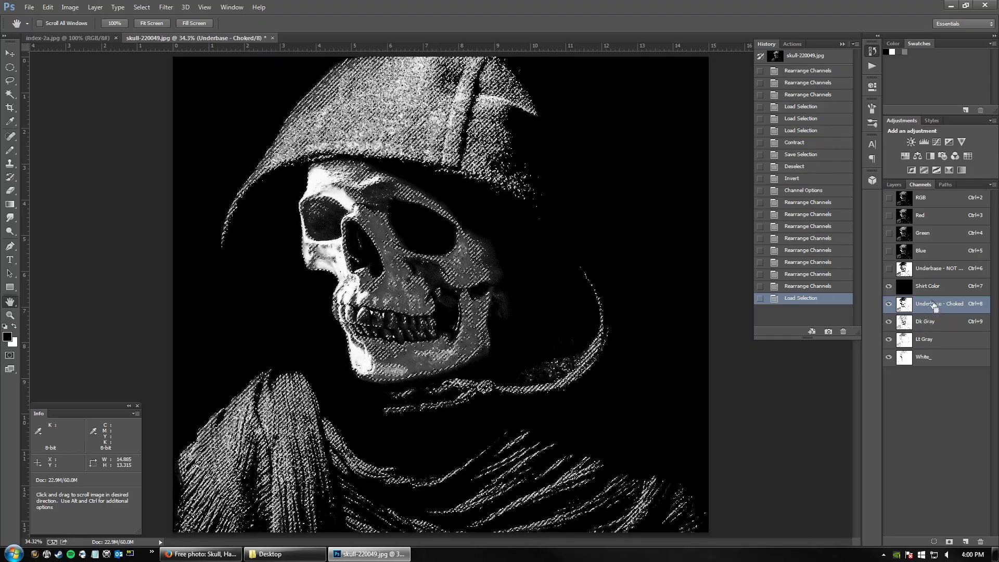
drag(889, 321, 889, 339)
click(889, 357)
click(889, 286)
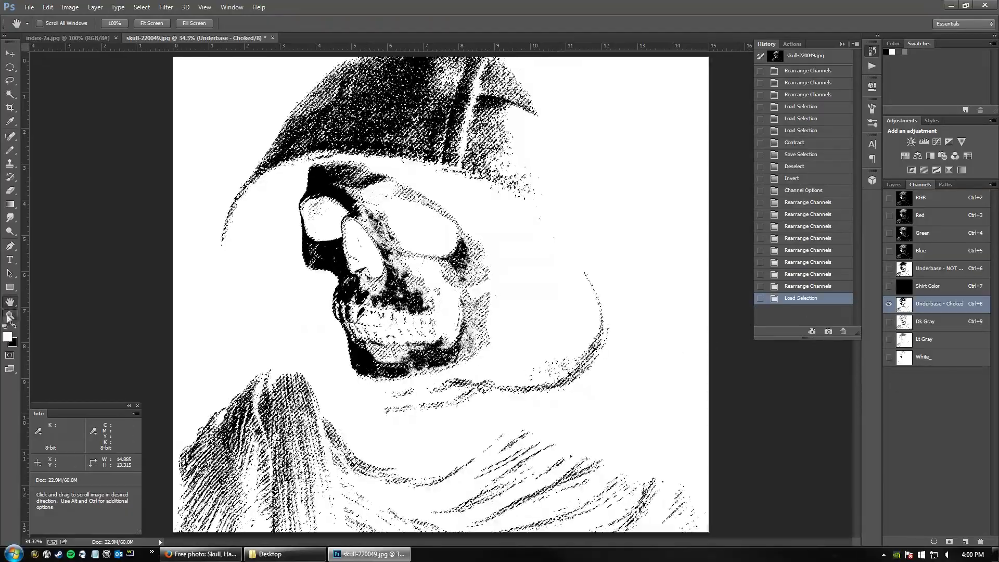
click(10, 315)
drag(444, 261, 516, 241)
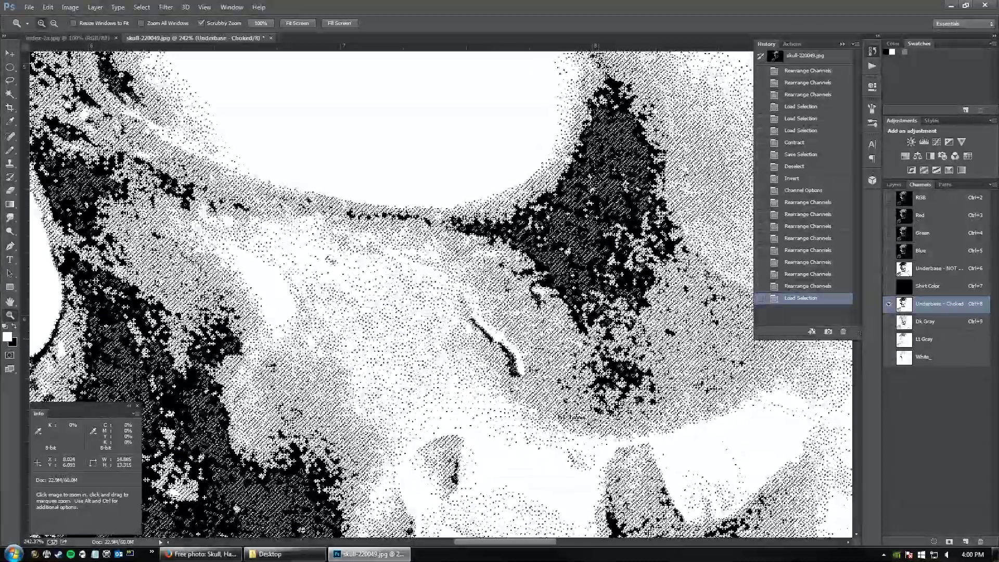
Step: Fill the selection in the Underbase - Choked channel with White at 50% opacity in Normal mode
key(shift+F5)
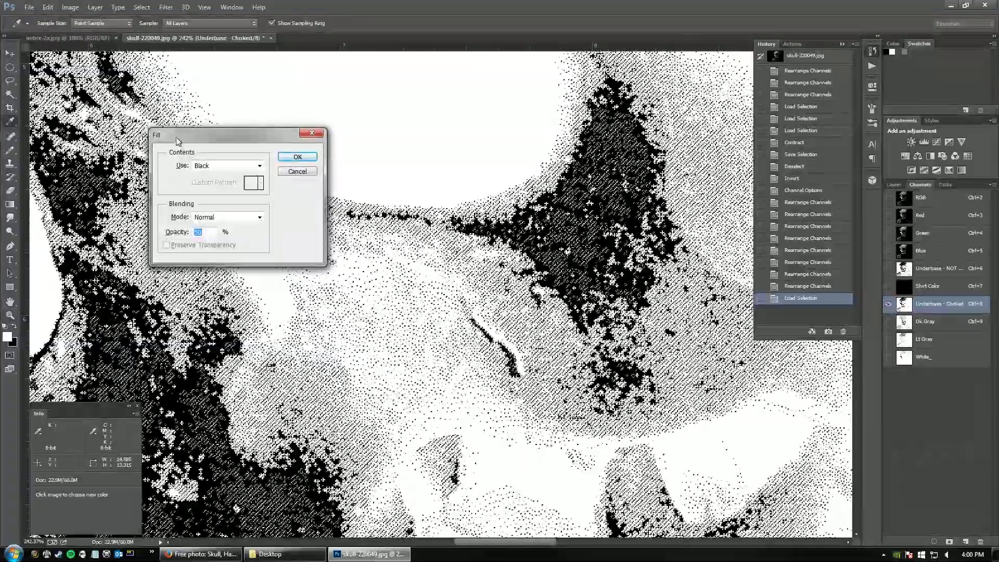
click(253, 167)
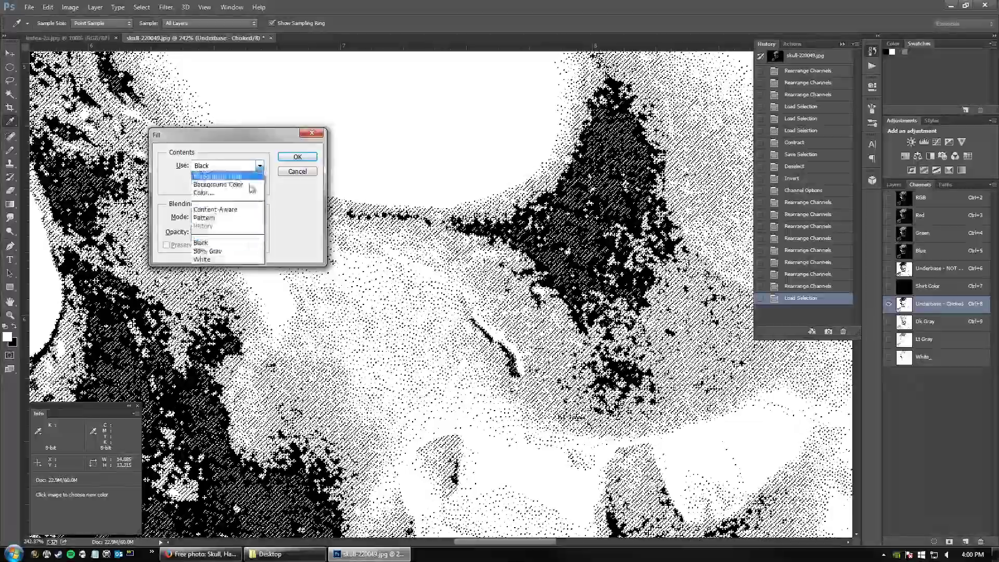
click(227, 259)
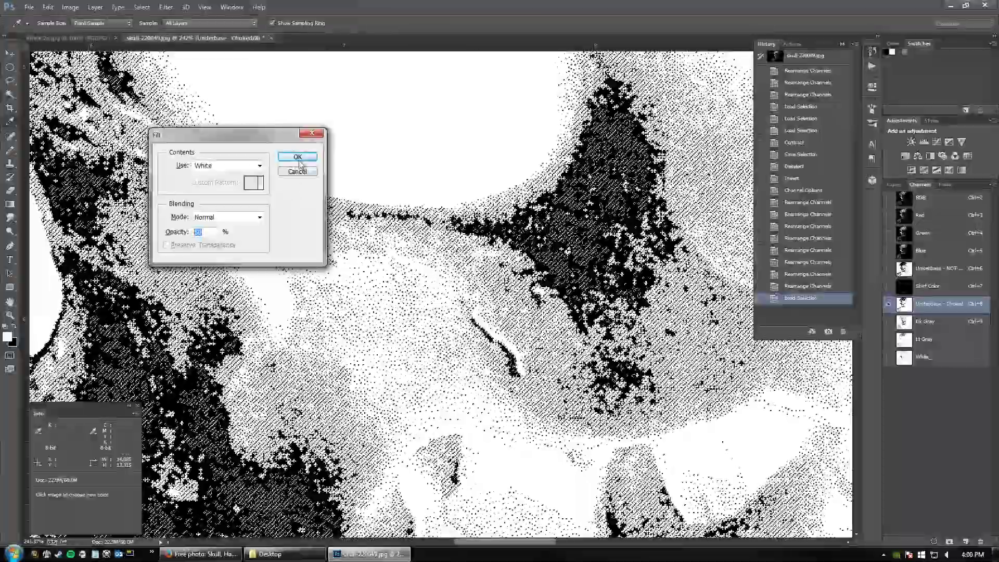
click(297, 157)
key(z)
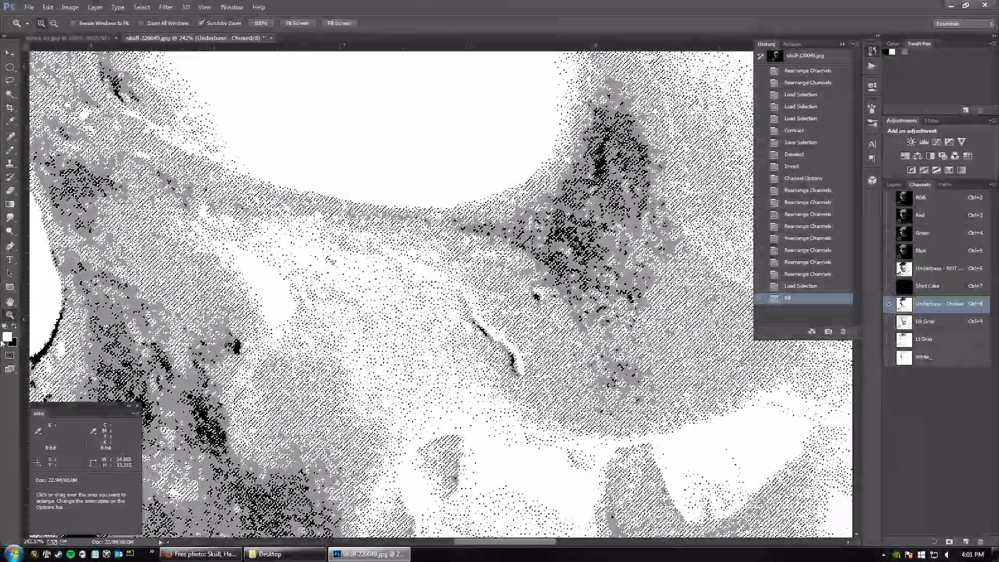
Step: Check the lightened underbase over the whole image and above the teeth, and deselect the Dk Gray area
double_click(12, 305)
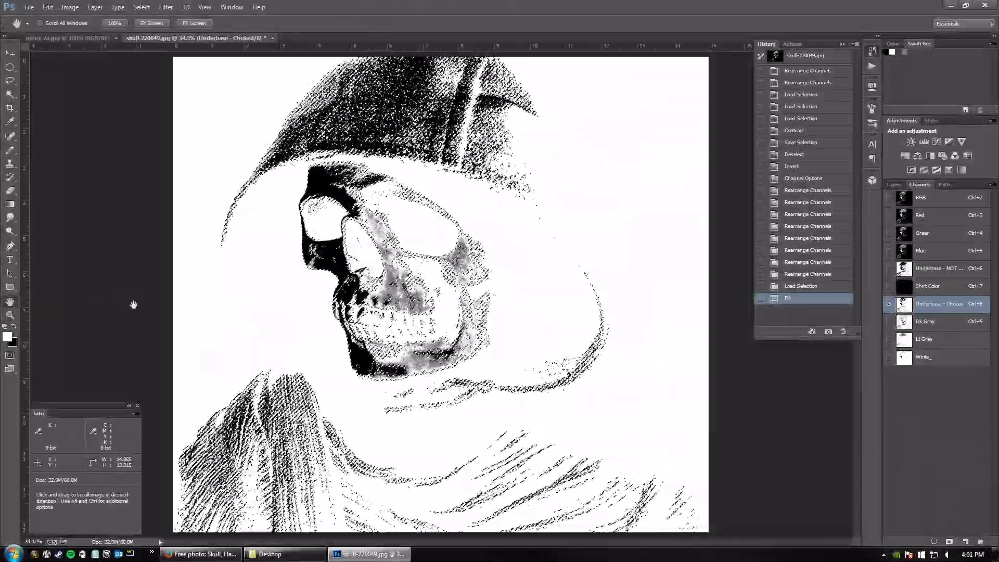
click(9, 315)
drag(379, 296, 463, 284)
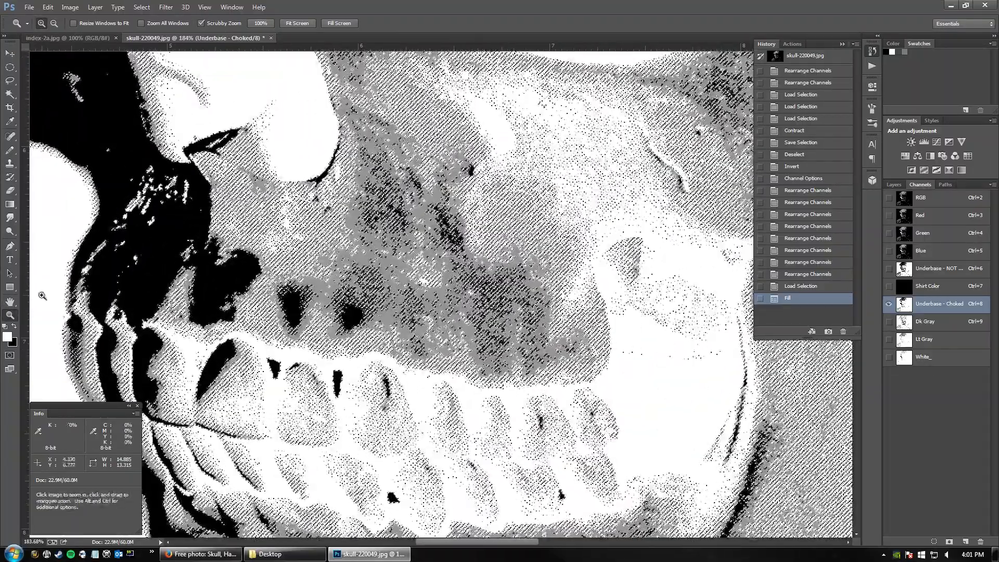
key(ctrl+d)
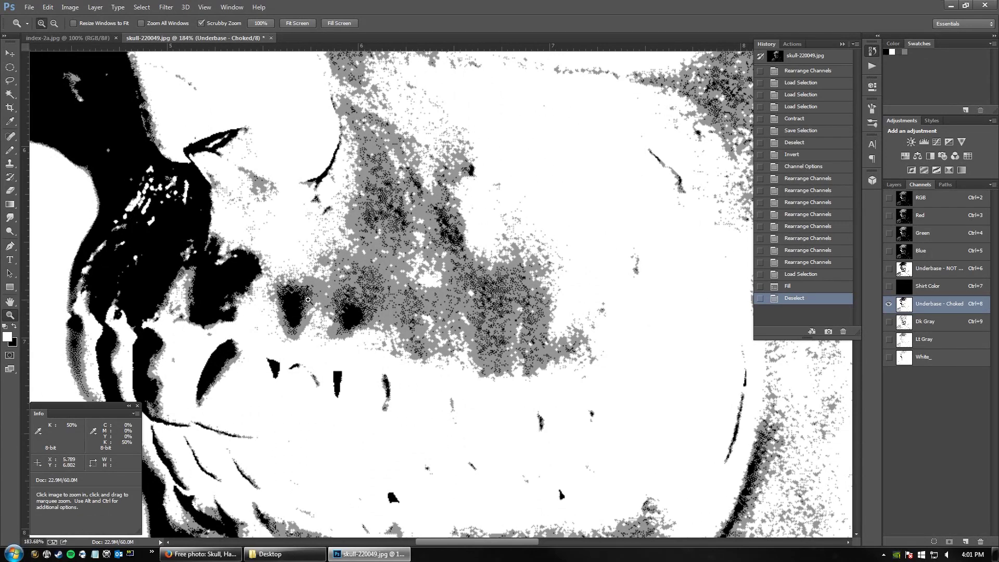
Step: Activate the Eyedropper tool and locate the Info readout for checking ink percentages
click(9, 152)
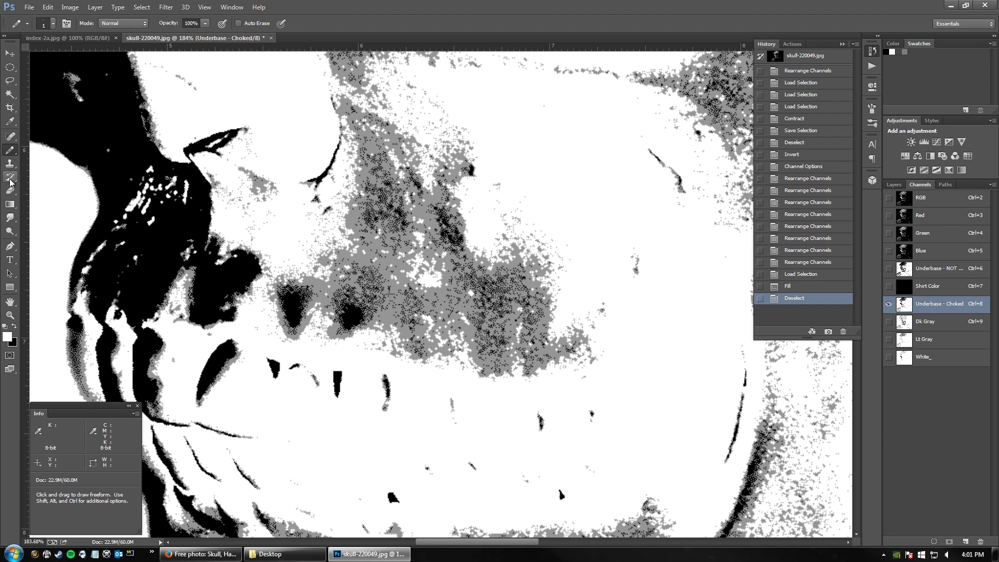
click(10, 121)
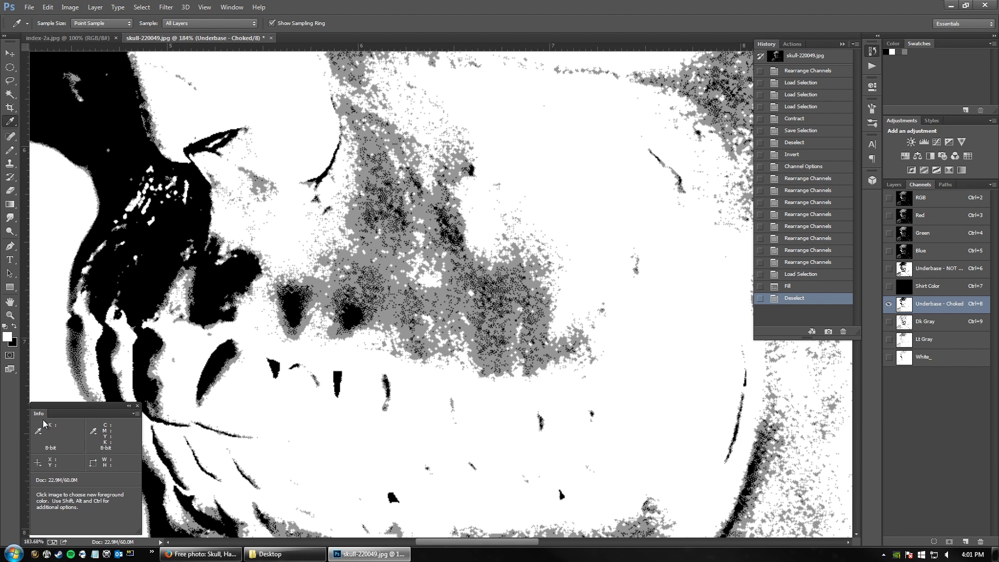
click(231, 7)
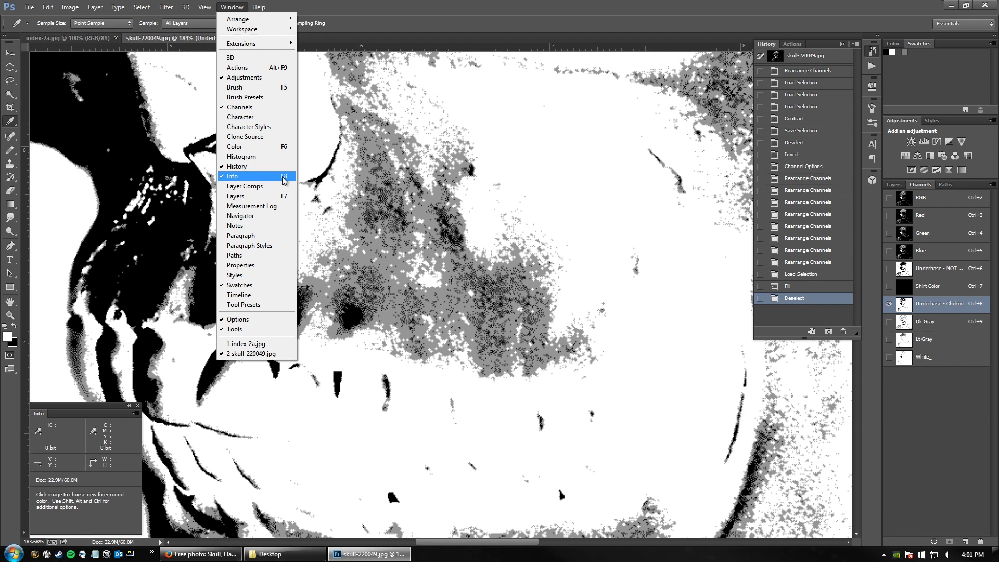
mouse_move(39, 414)
mouse_down()
mouse_move(798, 300)
mouse_move(969, 52)
mouse_move(234, 381)
mouse_move(31, 419)
mouse_up()
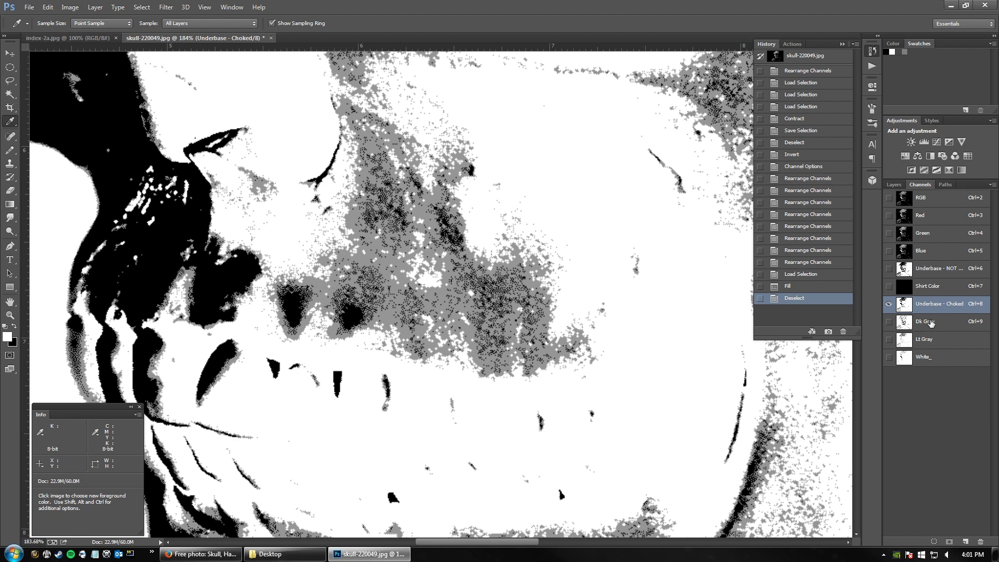
Step: Toggle Dk Gray over the underbase, show Shirt Color and all the ink channels, and examine the combined preview up close and as a whole
click(890, 322)
double_click(891, 323)
click(891, 323)
click(891, 322)
click(890, 322)
drag(889, 289, 889, 357)
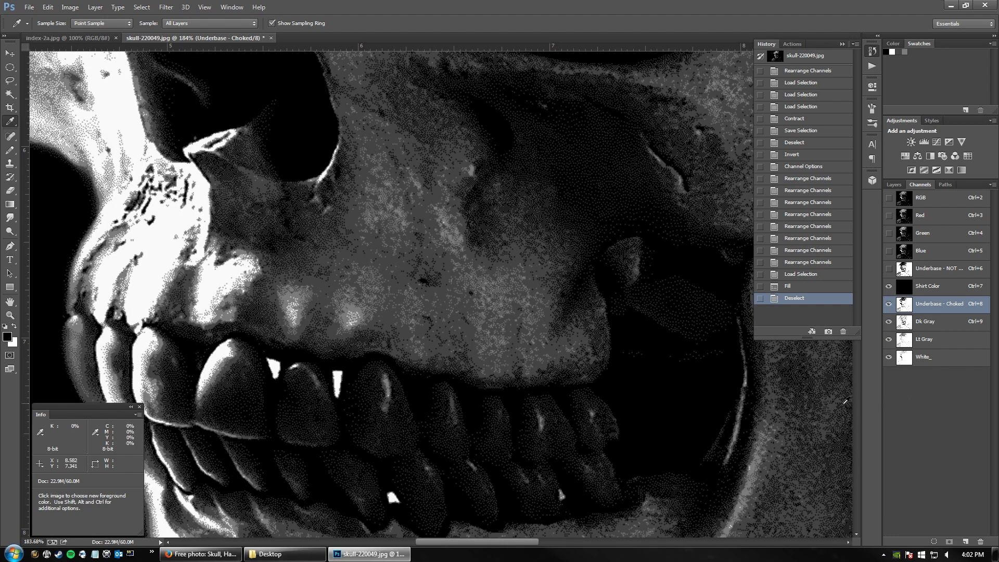
drag(774, 409, 392, 513)
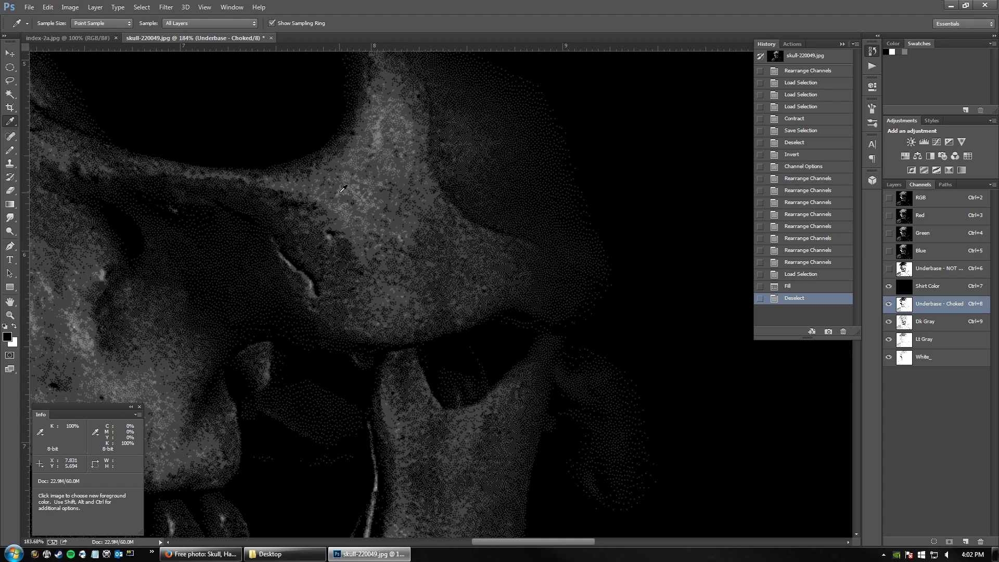
drag(333, 211, 679, 273)
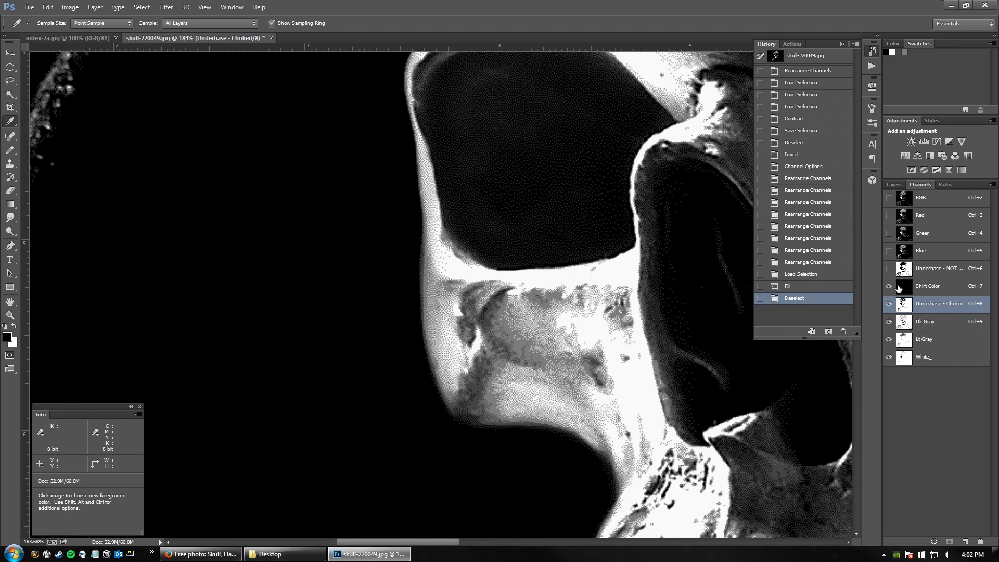
double_click(10, 303)
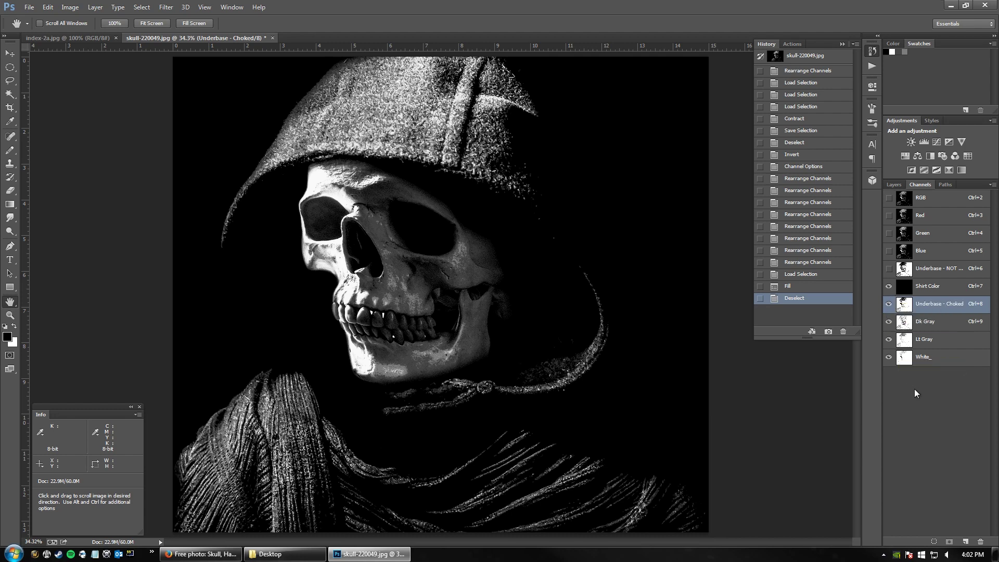
Step: Save the separation to the Desktop as SKULL color sep v1.psd in Photoshop format with spot colors included
click(29, 7)
click(43, 131)
drag(106, 424, 34, 438)
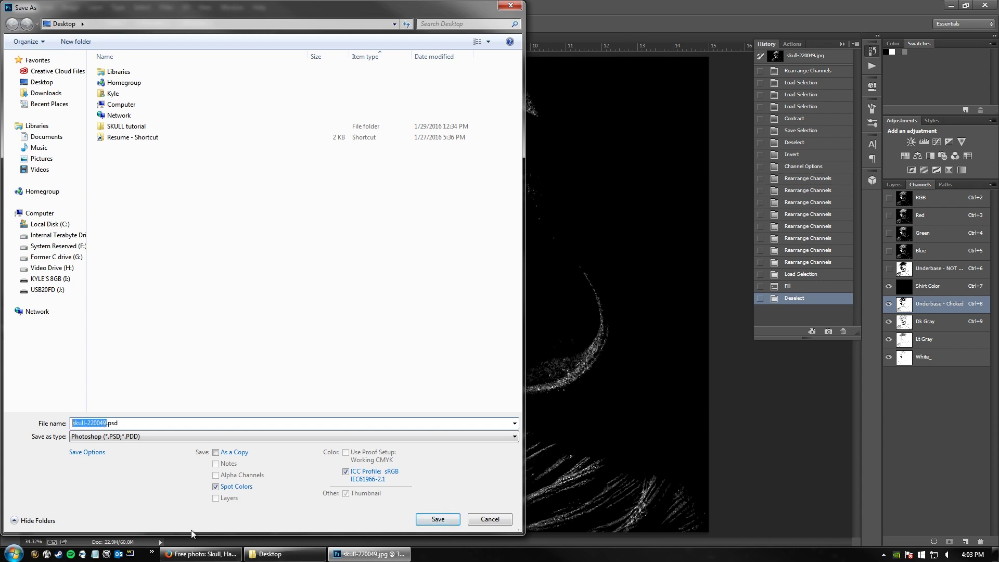
text(SKULL color sep v1)
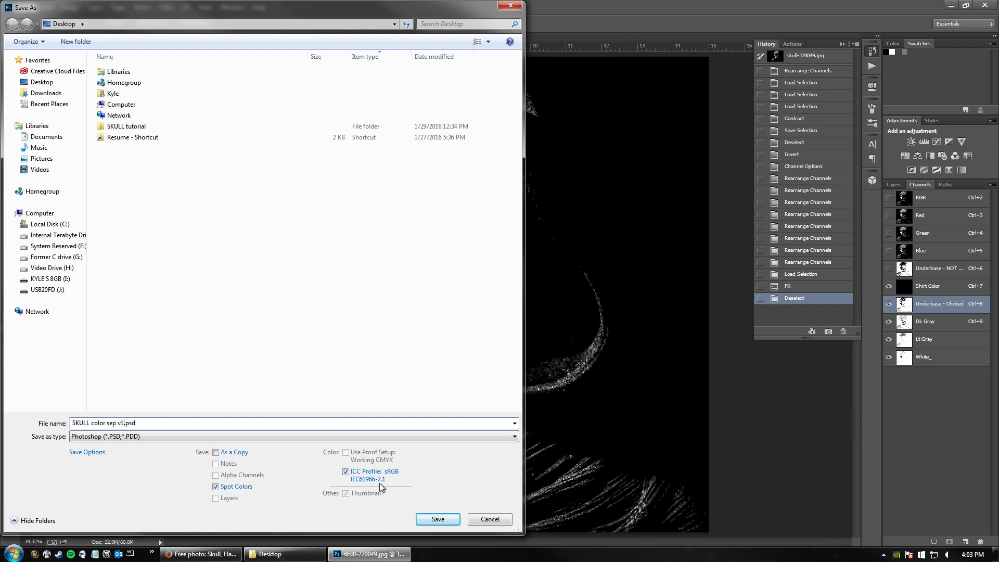
click(457, 520)
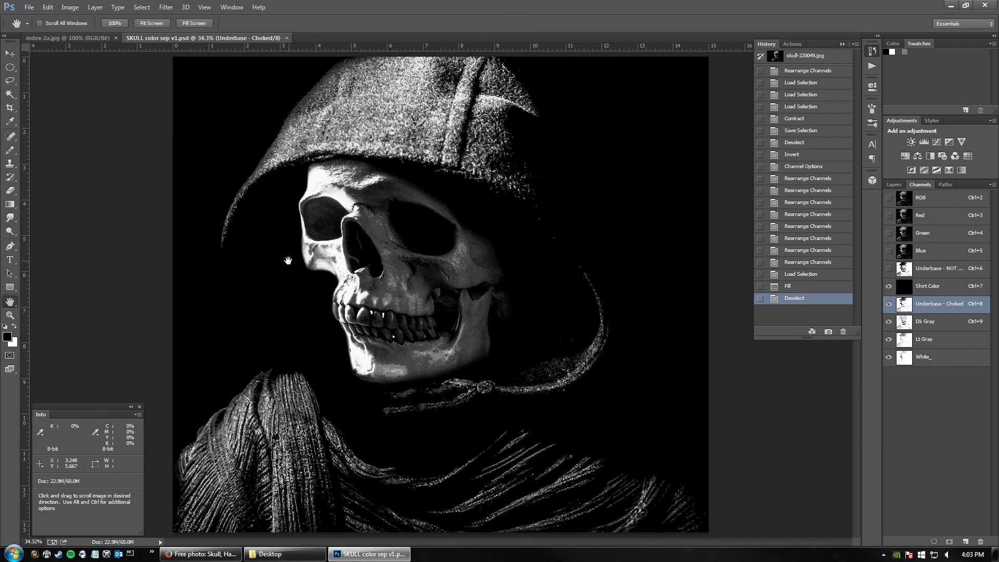
Step: Open the original skull-220049.jpg from the Desktop
click(23, 9)
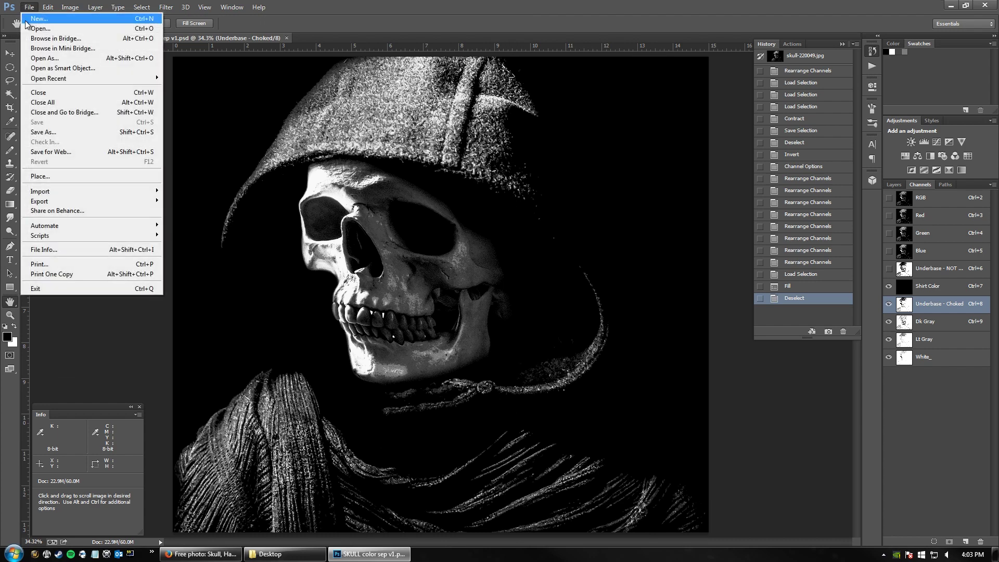
click(31, 28)
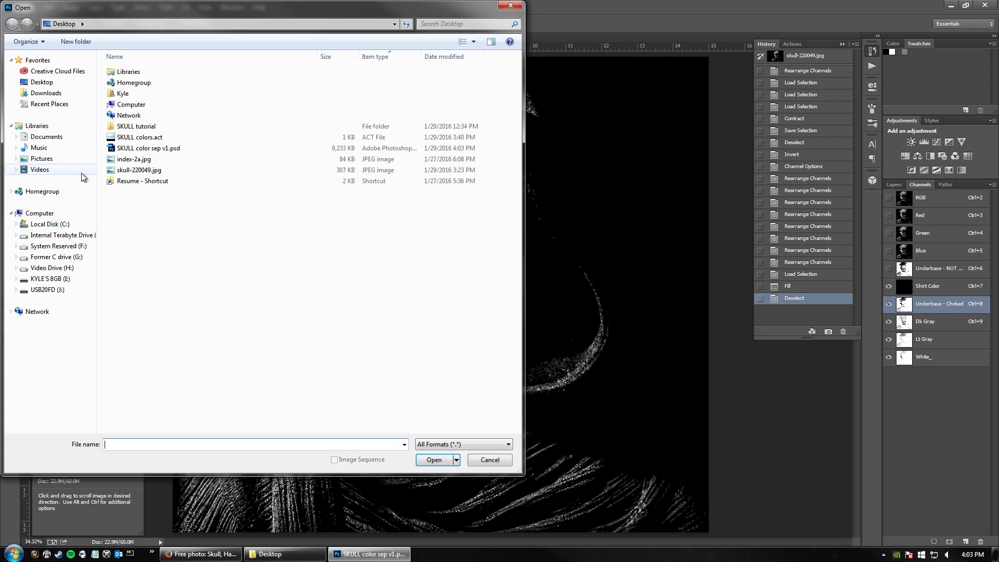
click(134, 161)
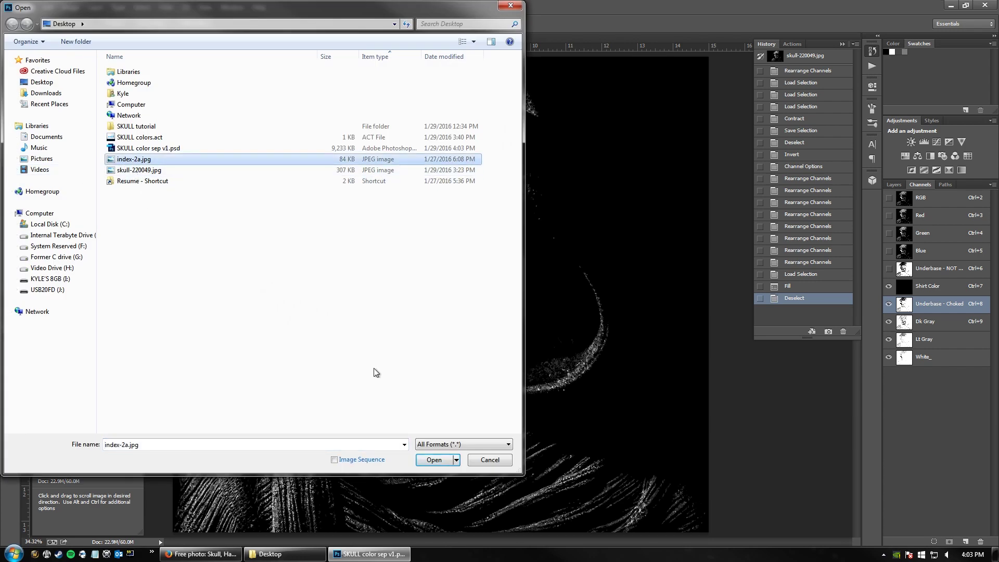
click(215, 171)
click(415, 459)
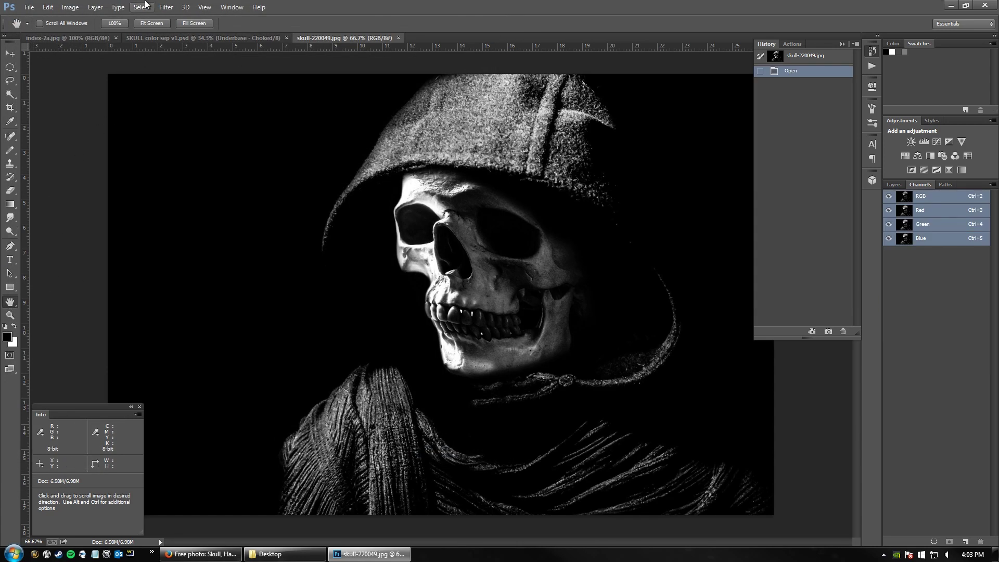
Step: Trim the original image on all four sides based on the top left pixel color and fit it to the window
click(96, 7)
mouse_move(70, 7)
click(87, 123)
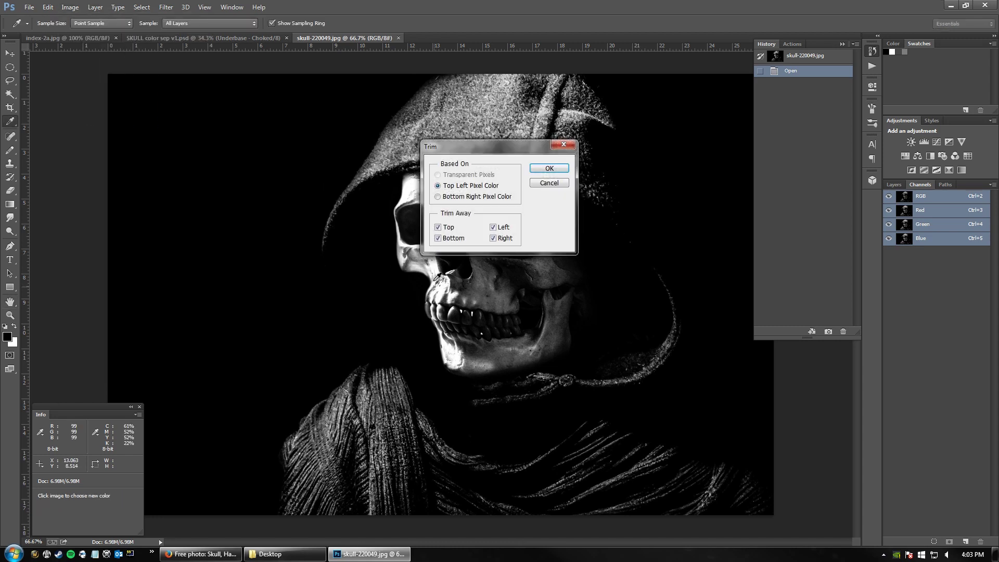
click(548, 168)
key(h)
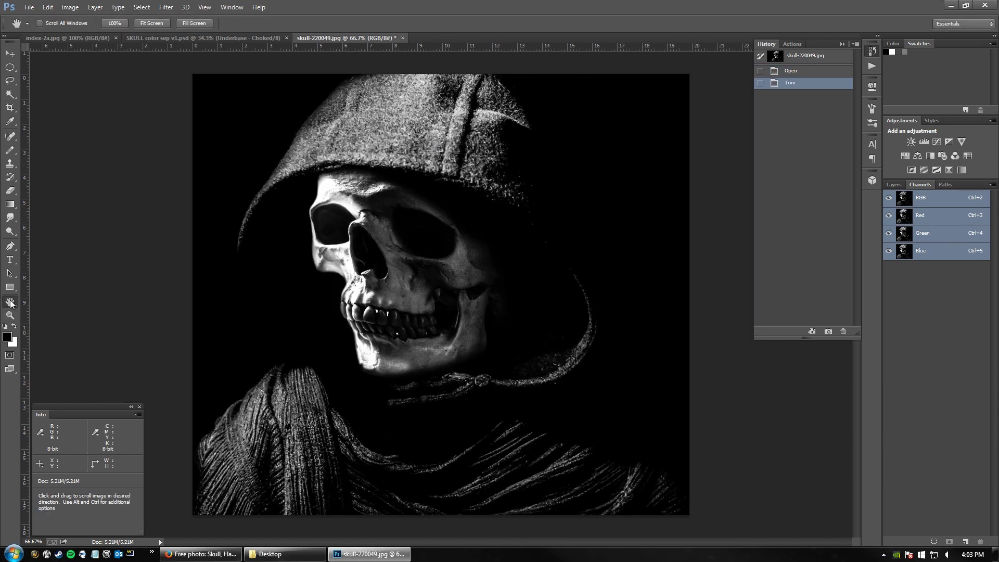
double_click(11, 303)
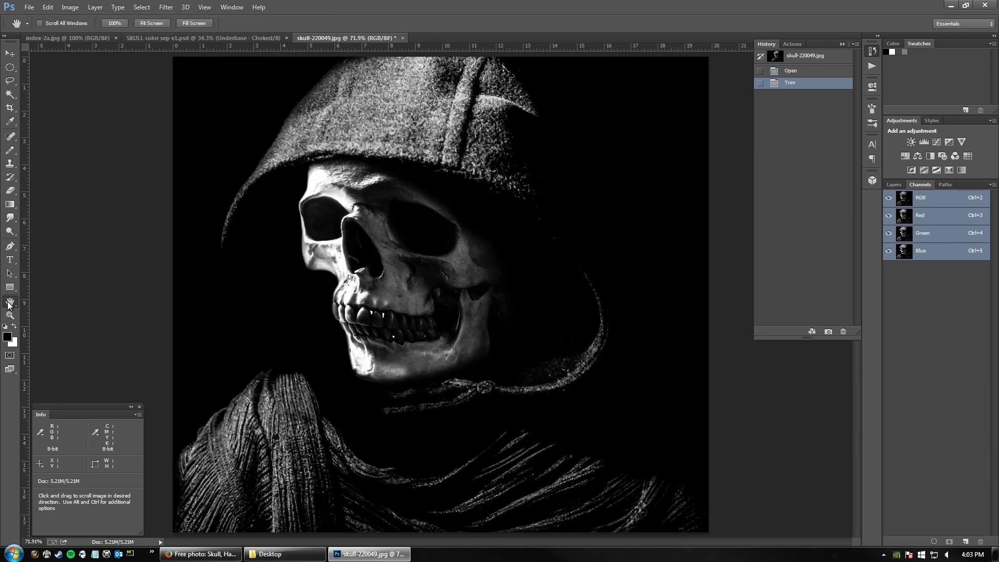
Step: Compare the SKULL color sep v1.psd preview with the trimmed original skull-220049.jpg by alternating between the two documents
click(223, 37)
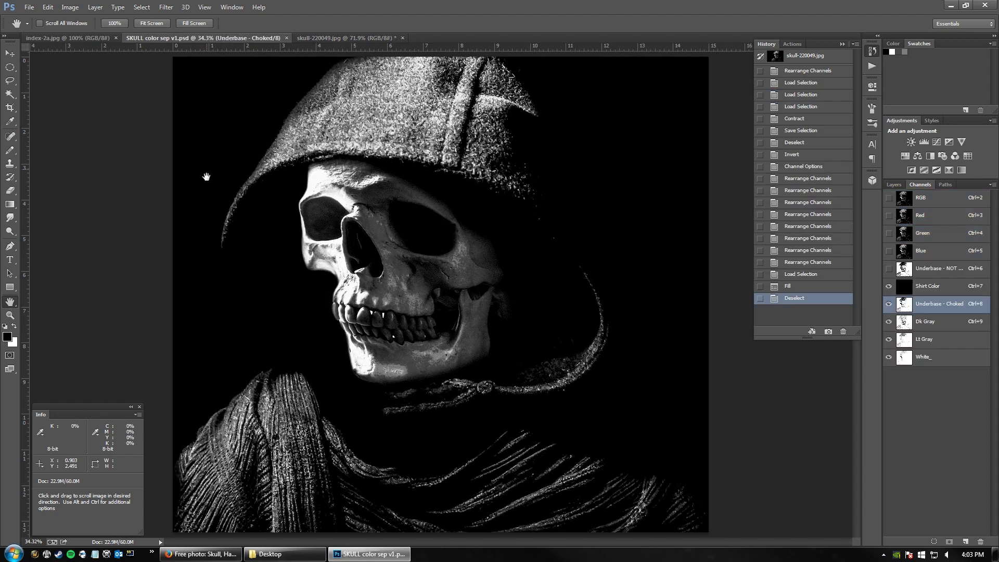
click(320, 37)
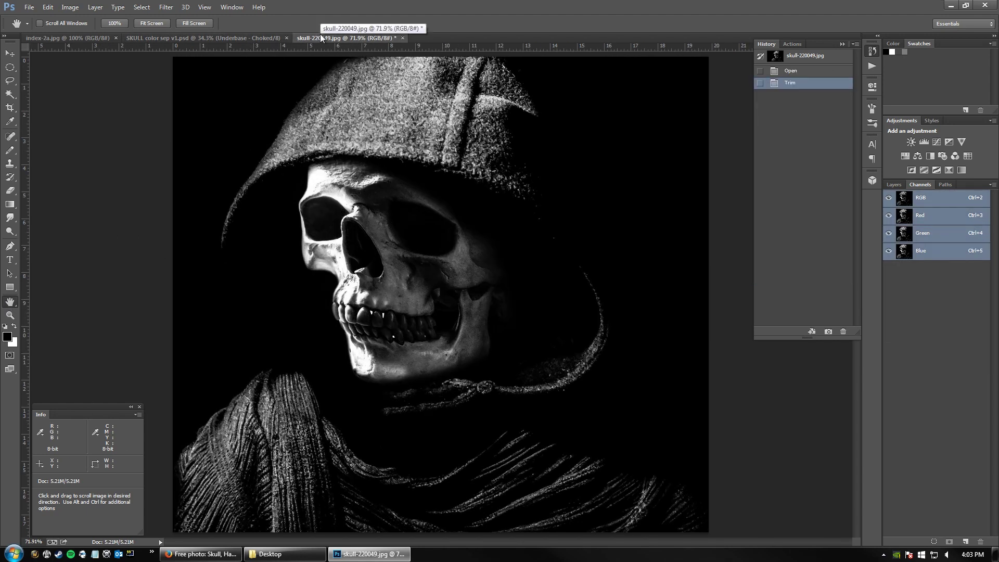
click(231, 38)
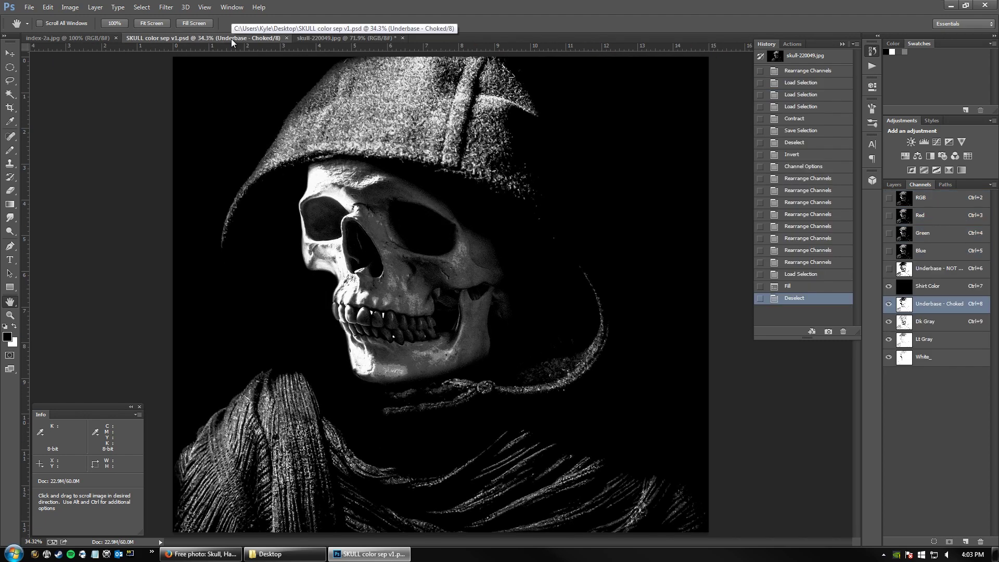
click(329, 38)
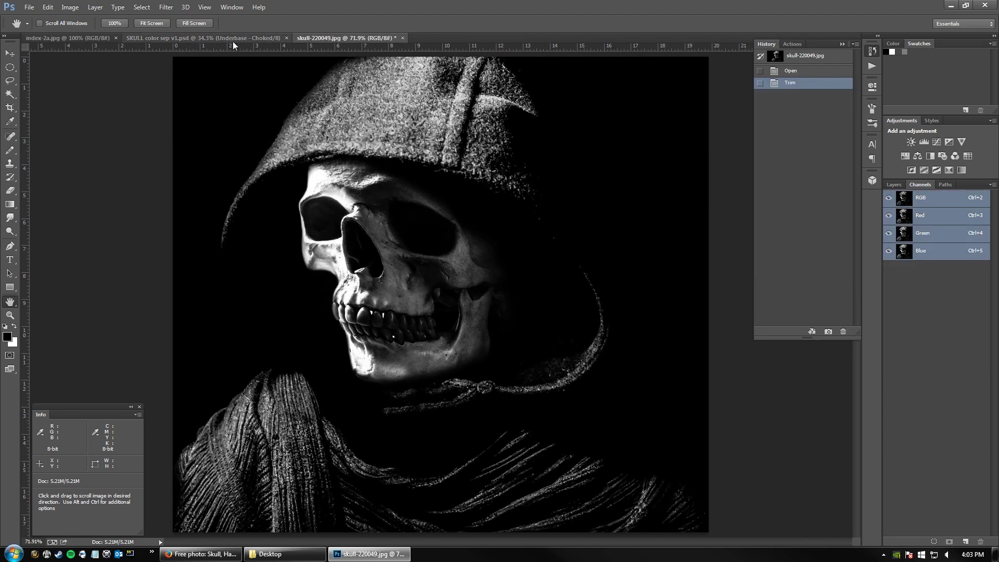
click(207, 38)
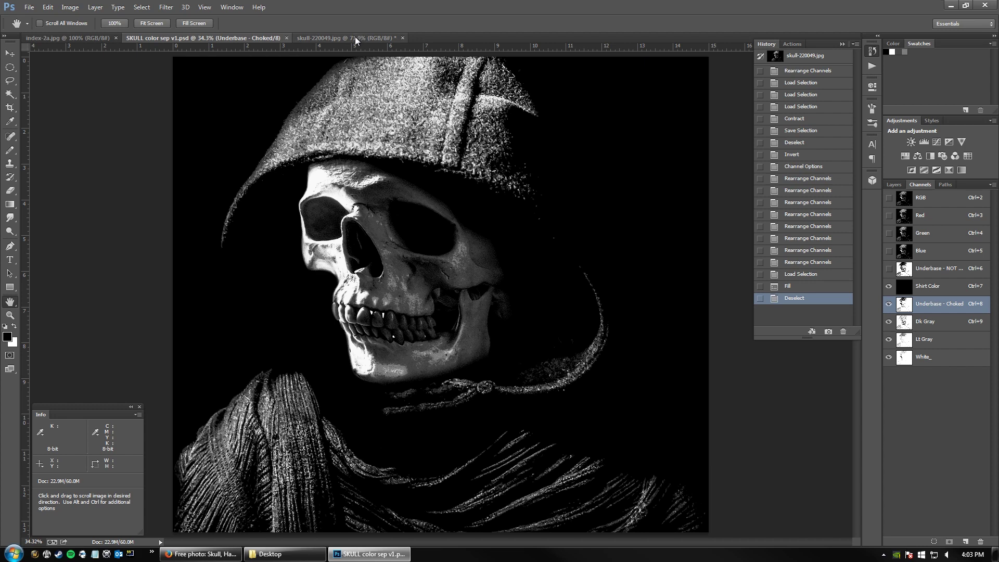
click(355, 37)
click(190, 35)
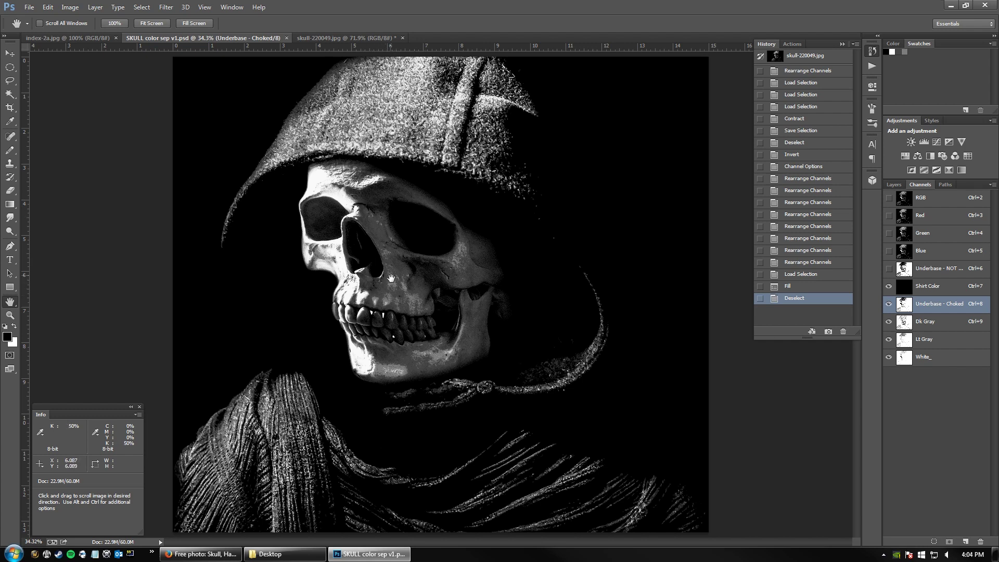
click(354, 38)
click(240, 36)
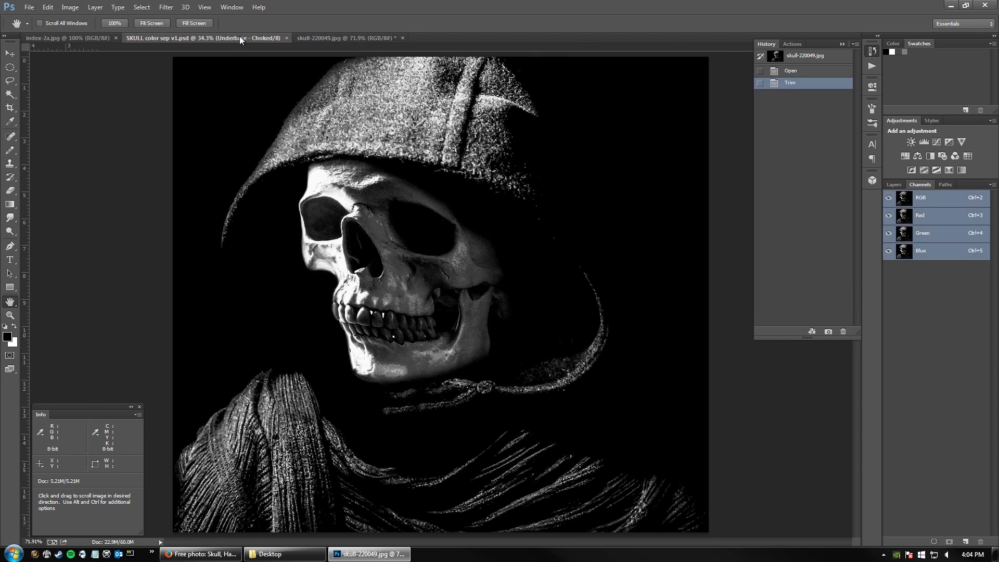
Step: Check the tonal differences between the separation preview and the trimmed skull original by switching back and forth between them
click(358, 37)
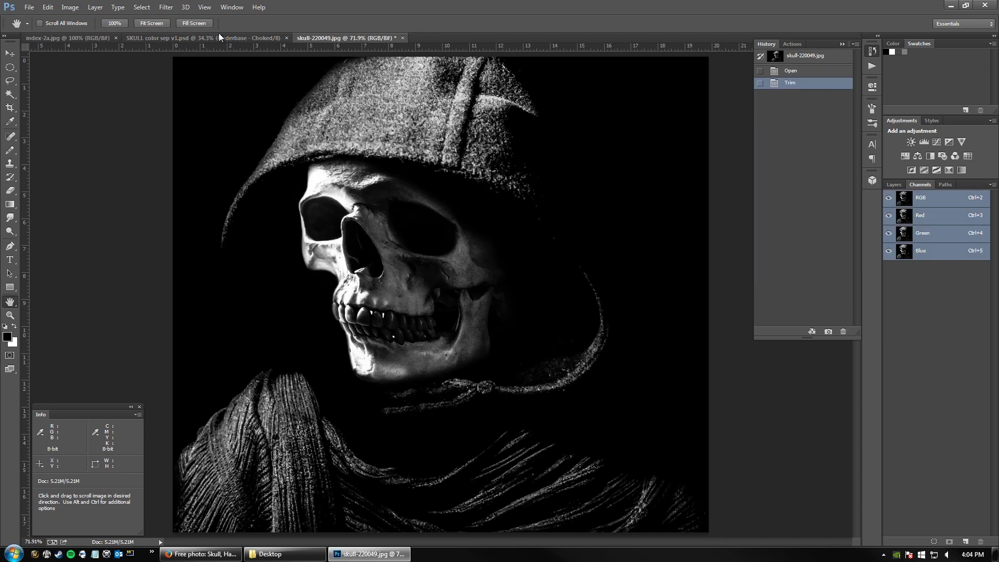
click(251, 38)
click(345, 39)
click(246, 36)
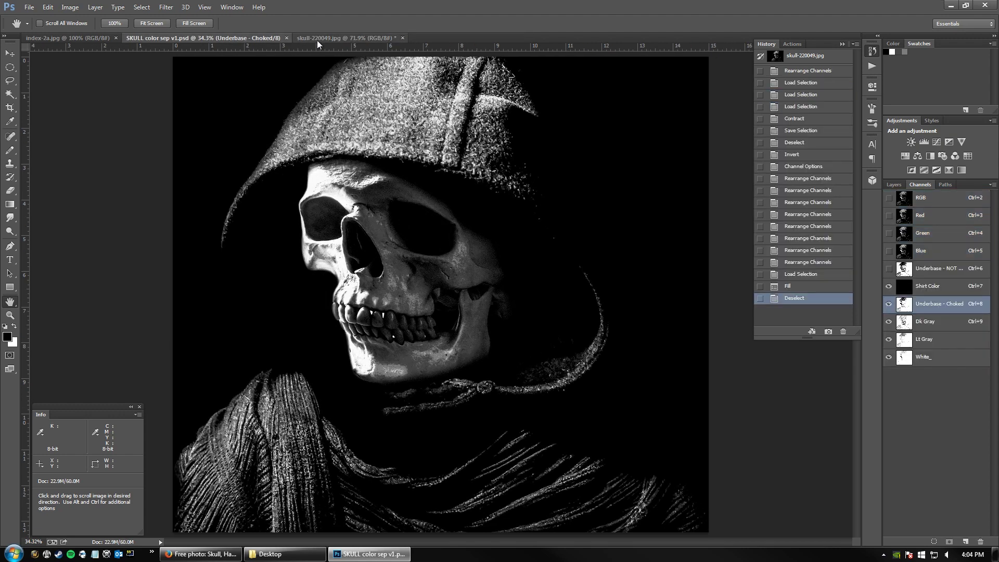
click(352, 41)
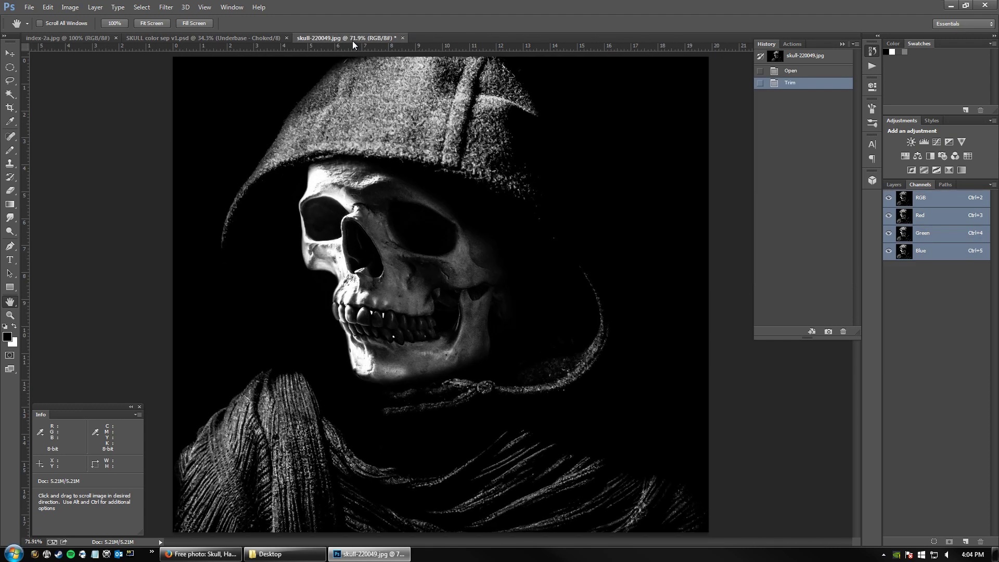
click(227, 37)
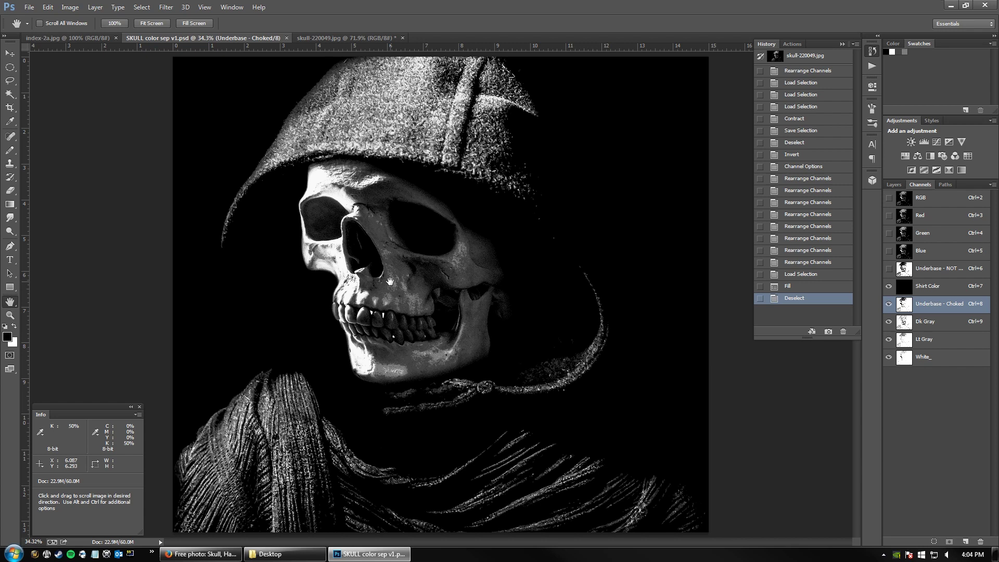
click(334, 38)
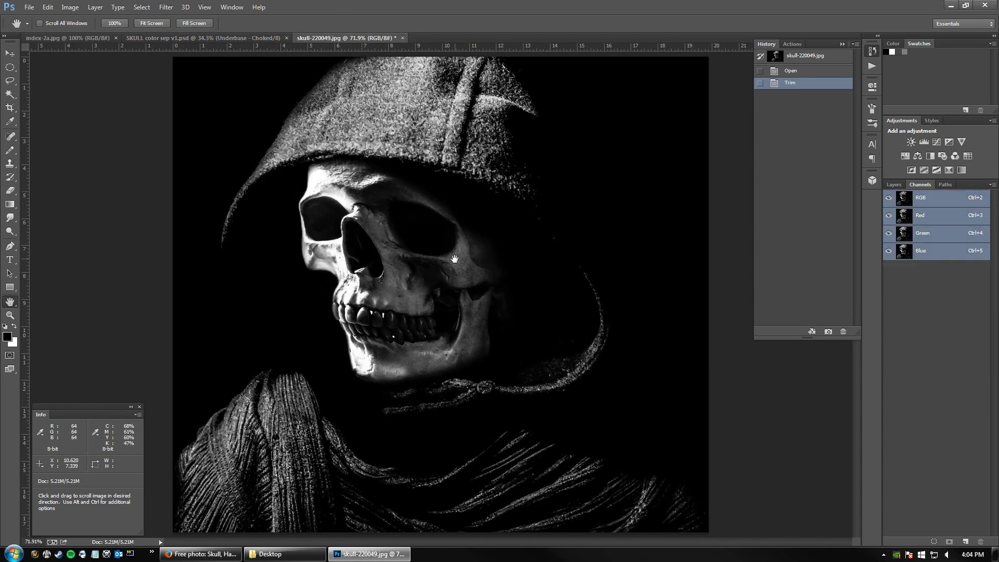
click(256, 37)
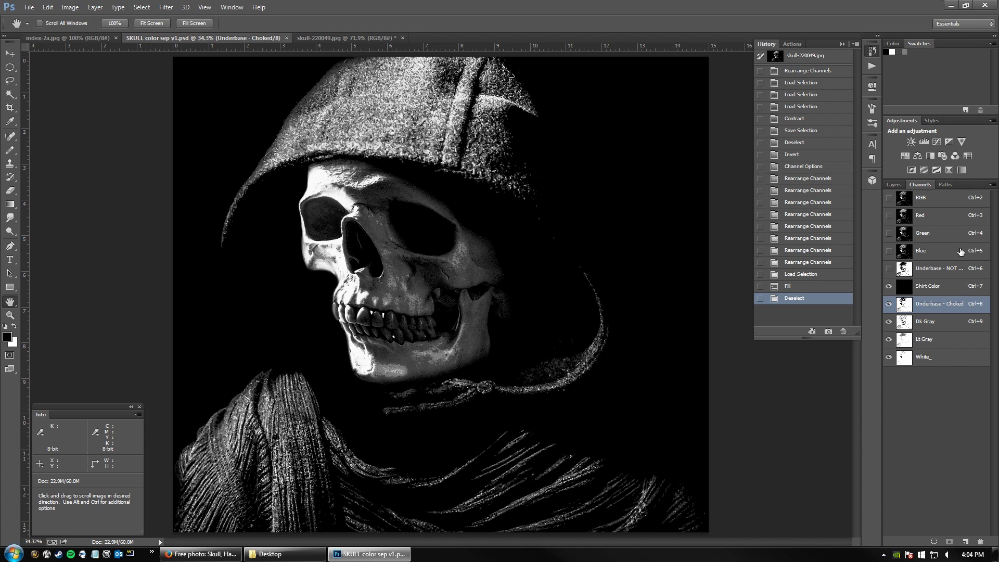
Step: Darken the ink color of the Lt Gray spot channel to 5e5e5e in its channel options
double_click(905, 341)
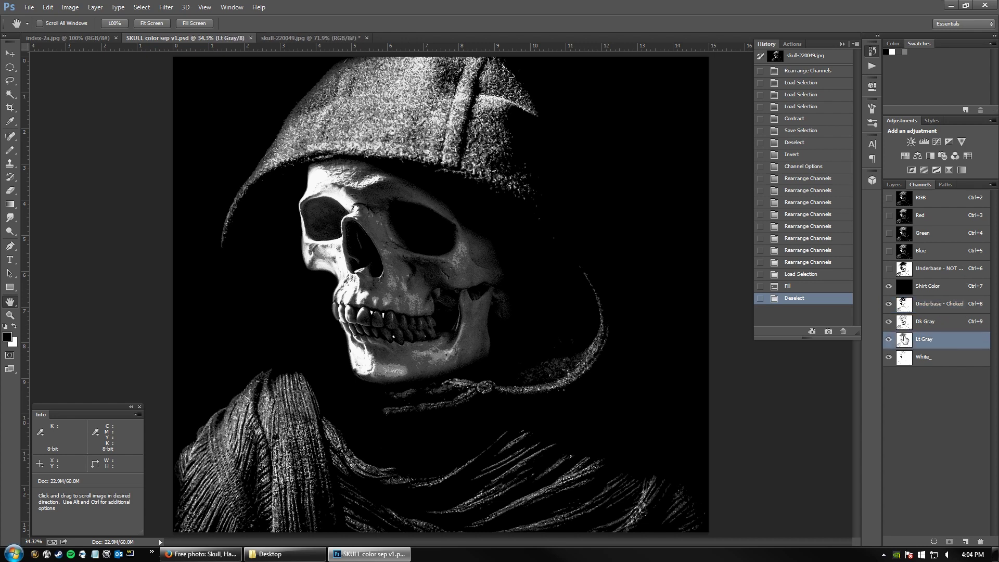
click(738, 391)
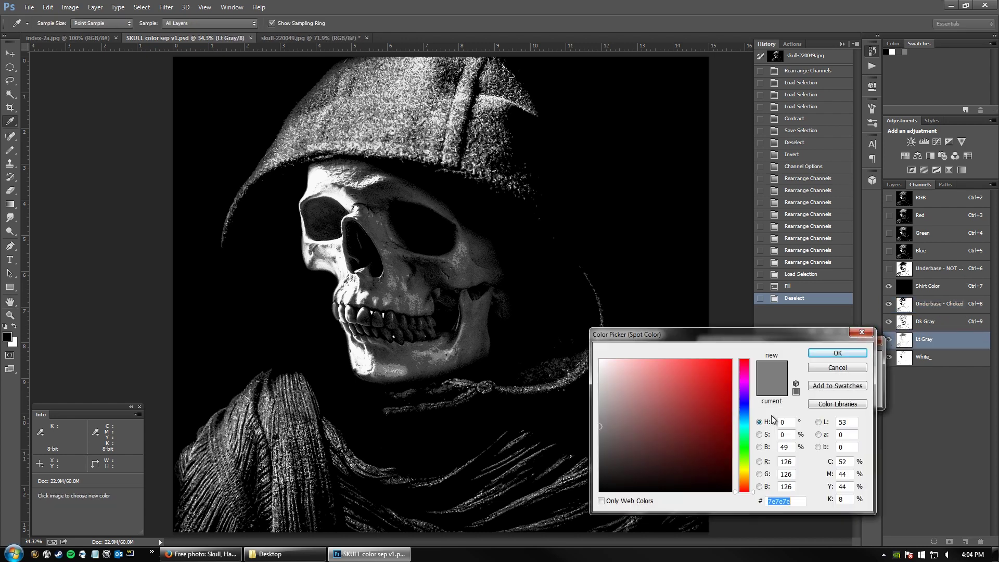
drag(601, 438, 596, 442)
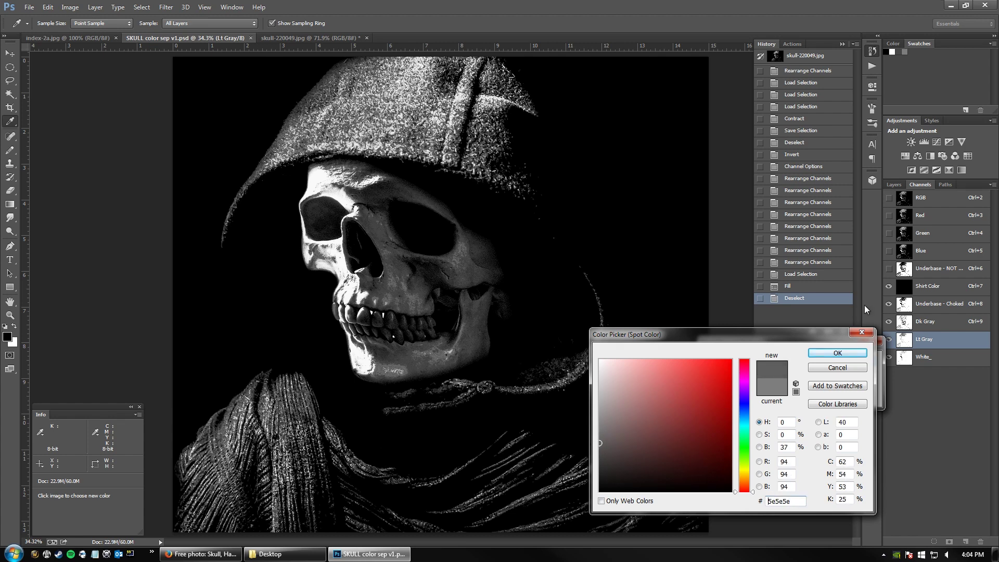
click(829, 354)
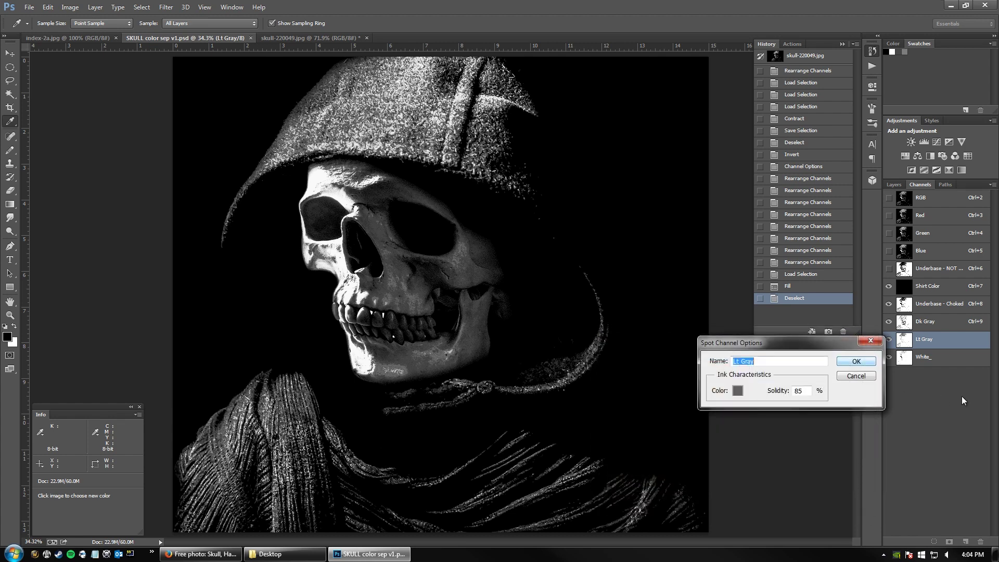
click(856, 361)
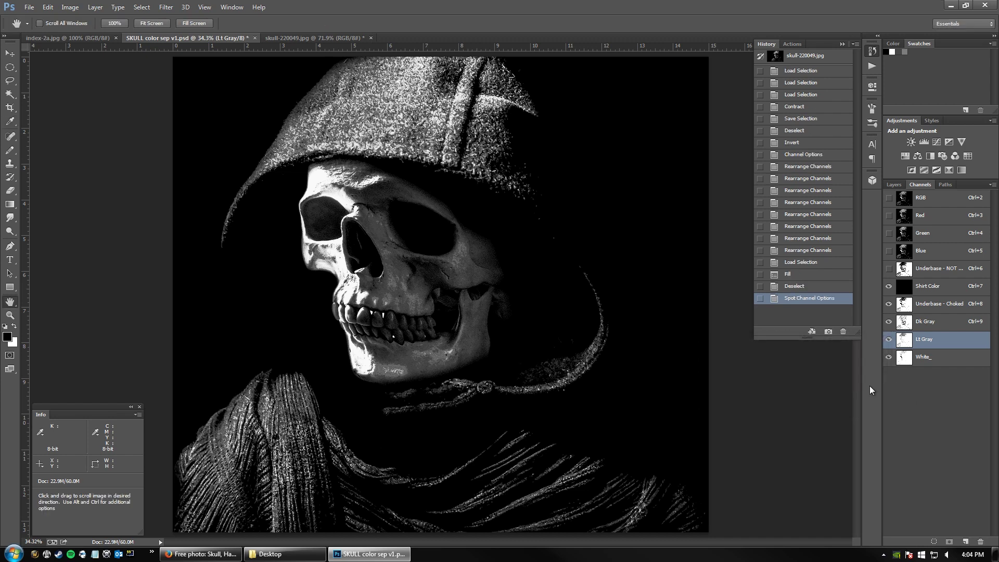
Step: Look up the closest PANTONE+ Solid Coated match for the Lt Gray ink, leaving the channel's options without applying it
double_click(904, 342)
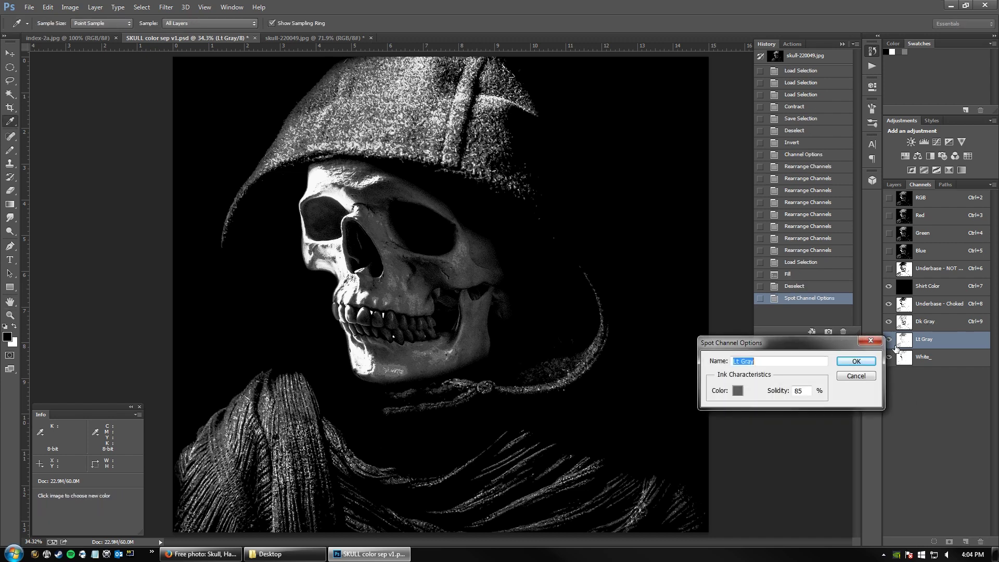
click(737, 391)
click(835, 409)
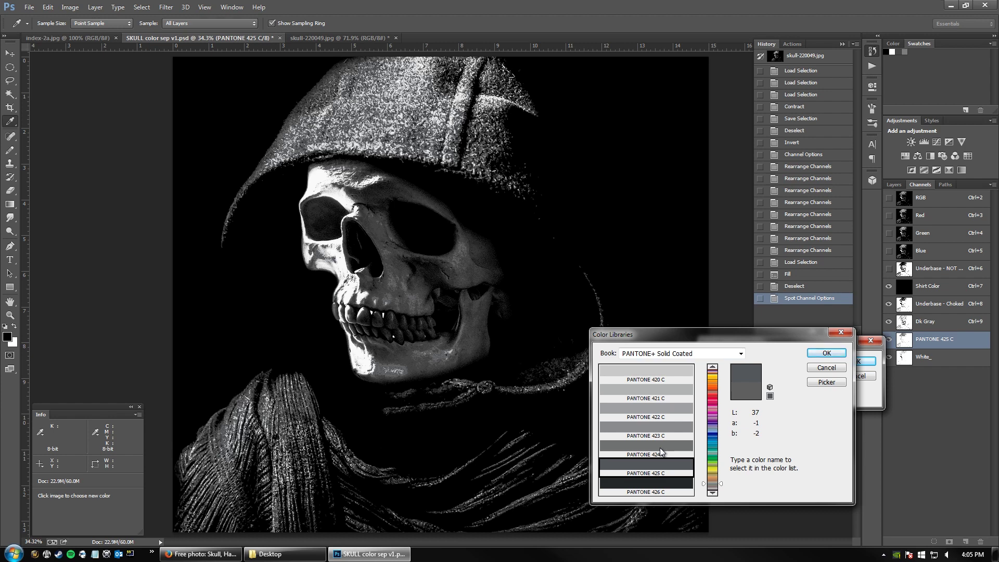
click(826, 367)
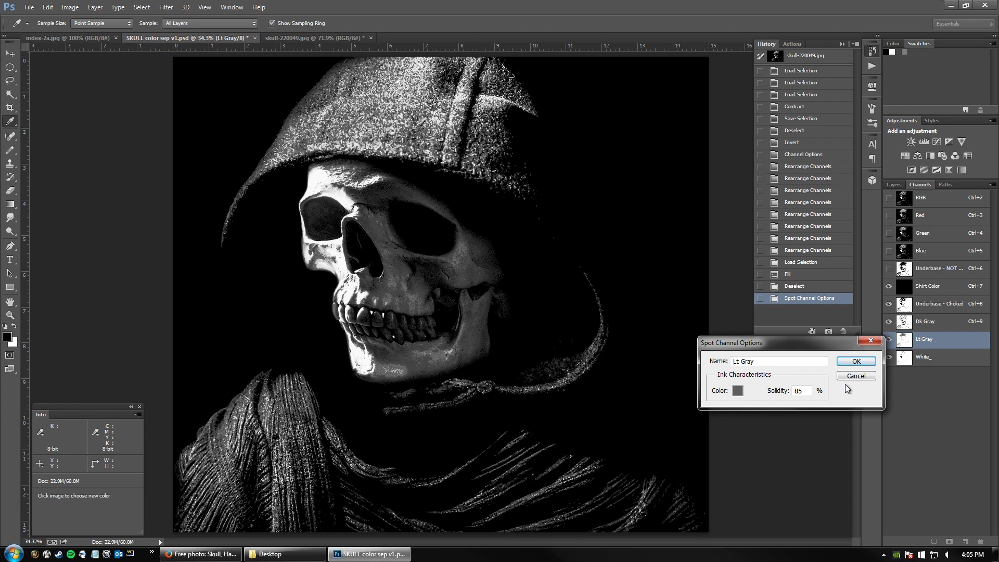
click(857, 375)
Step: Examine the Lt Gray ink against the neighboring grays in the PANTONE+ Solid Coated book again, without adopting a library color
key(h)
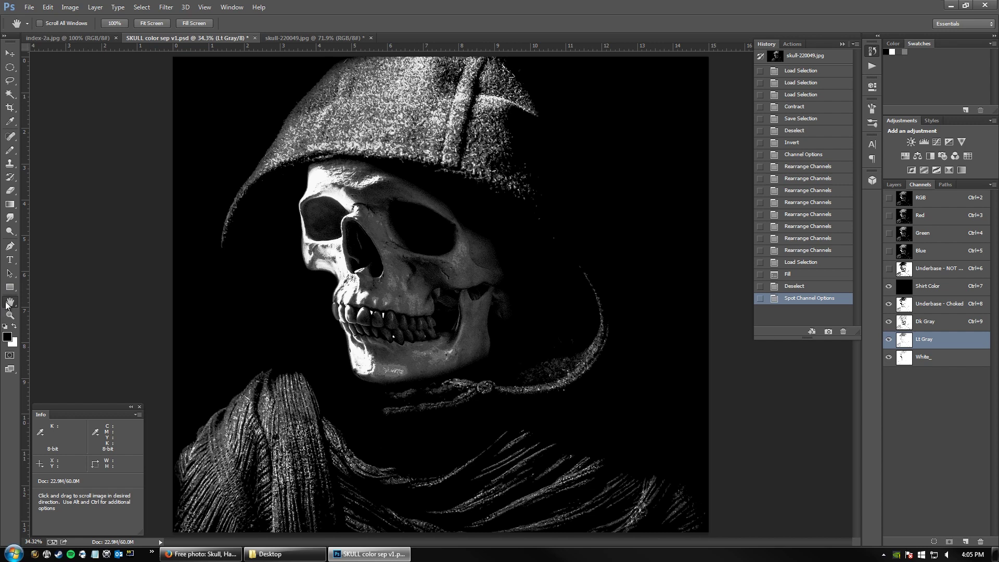
key(ctrl+minus)
key(ctrl+minus)
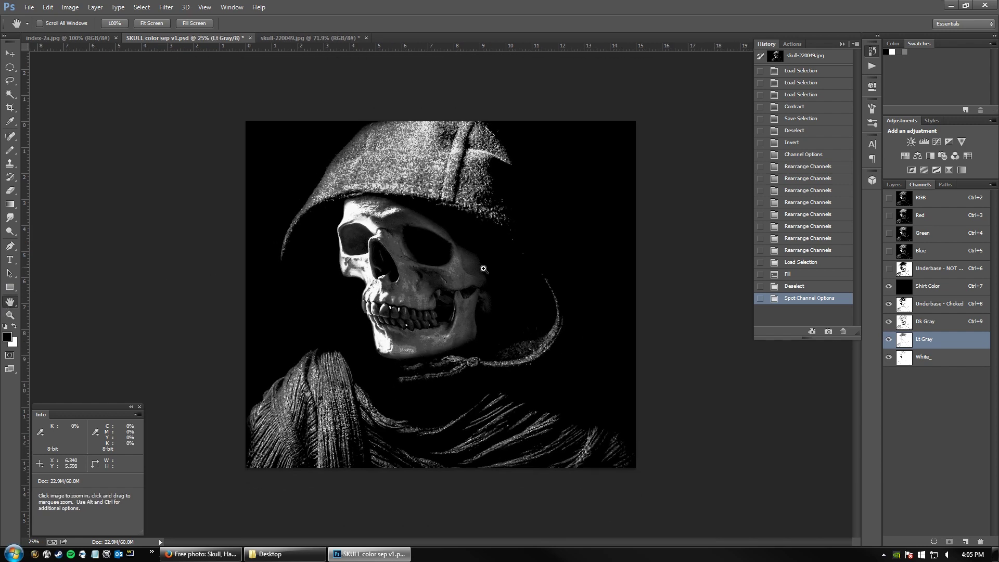
double_click(905, 340)
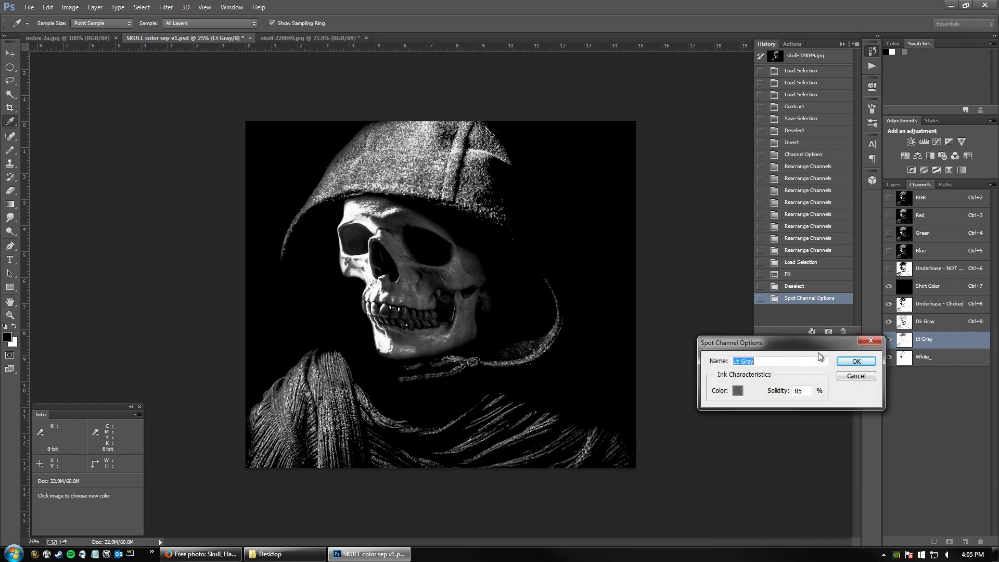
click(739, 391)
click(838, 410)
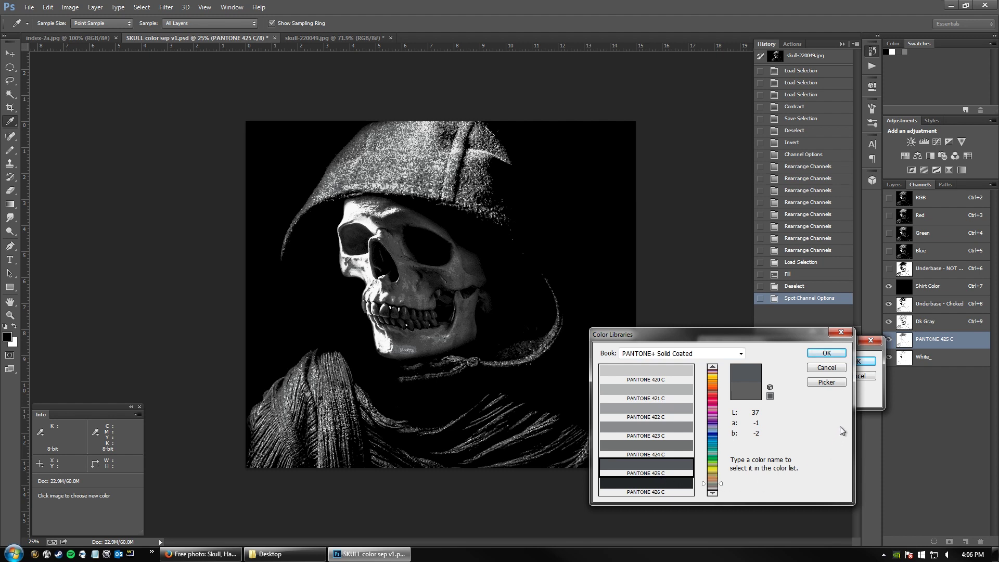
click(827, 368)
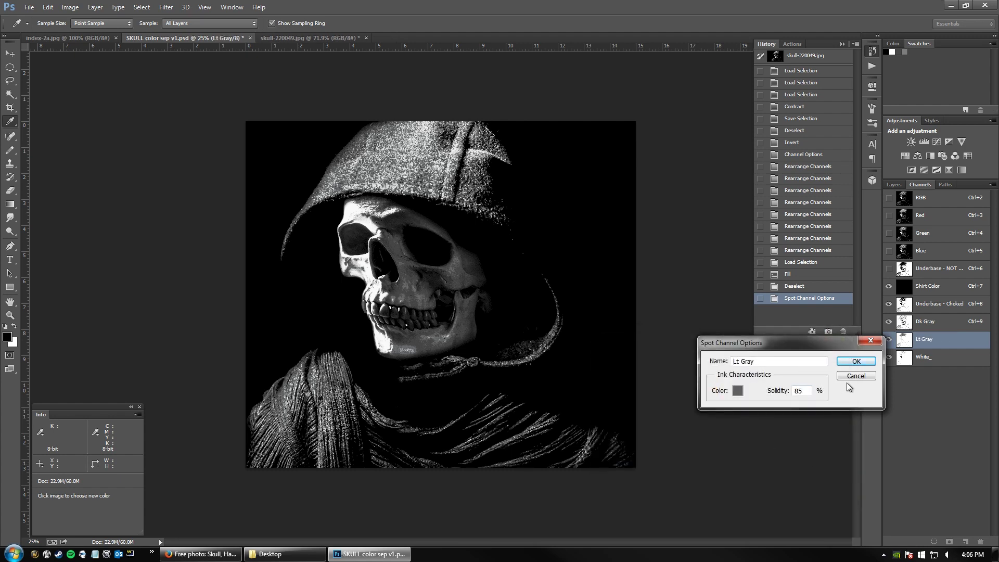
key(Return)
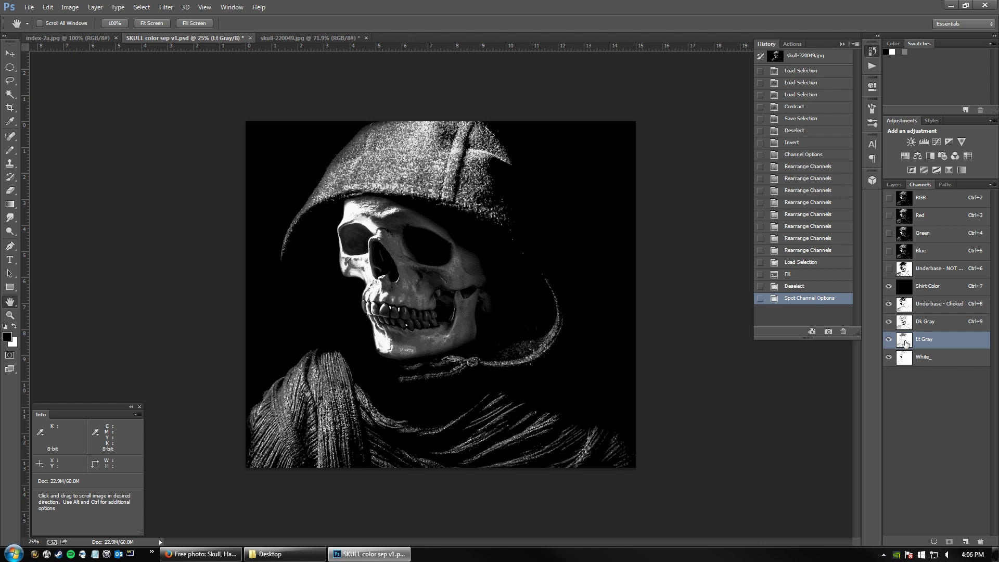
Step: Select the Shirt Color channel and compare the adjusted separation with the original skull-220049.jpg by repeatedly alternating between both documents
click(928, 290)
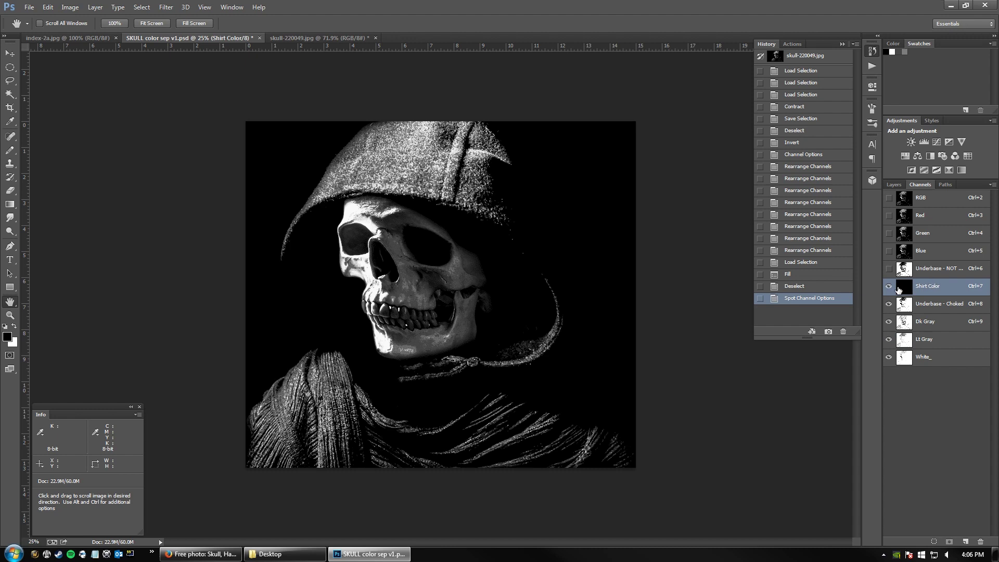
click(320, 38)
click(211, 37)
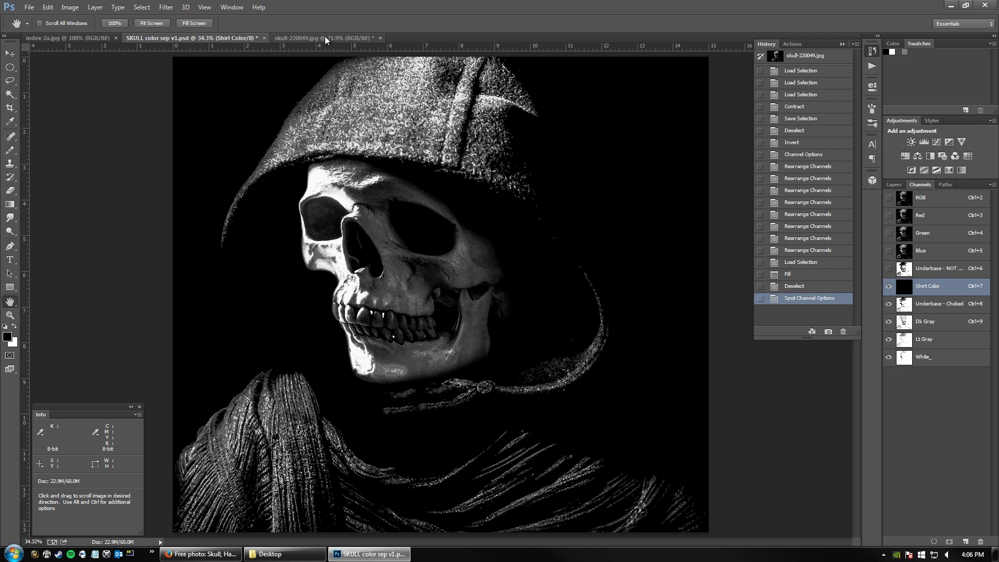
click(325, 36)
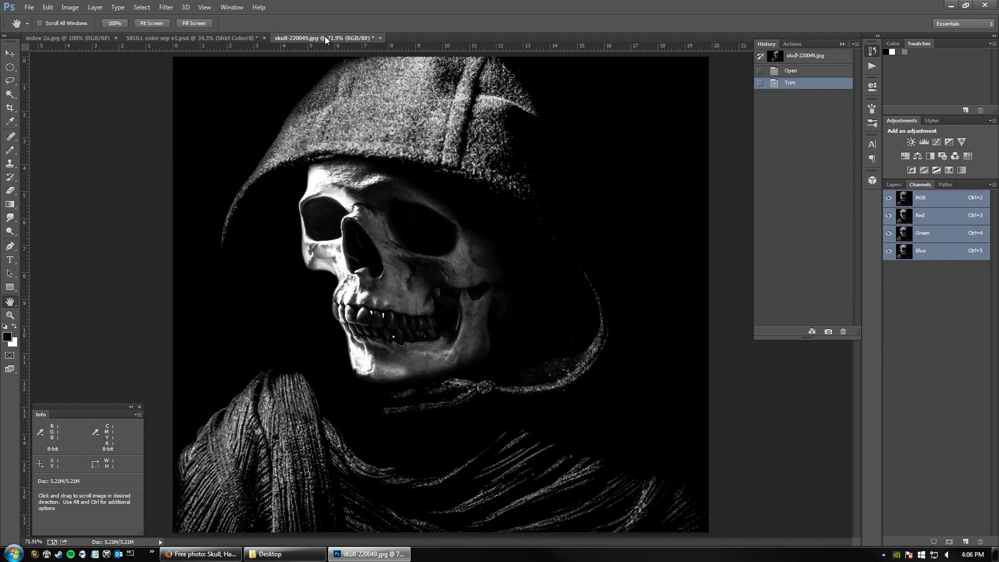
click(219, 34)
click(320, 40)
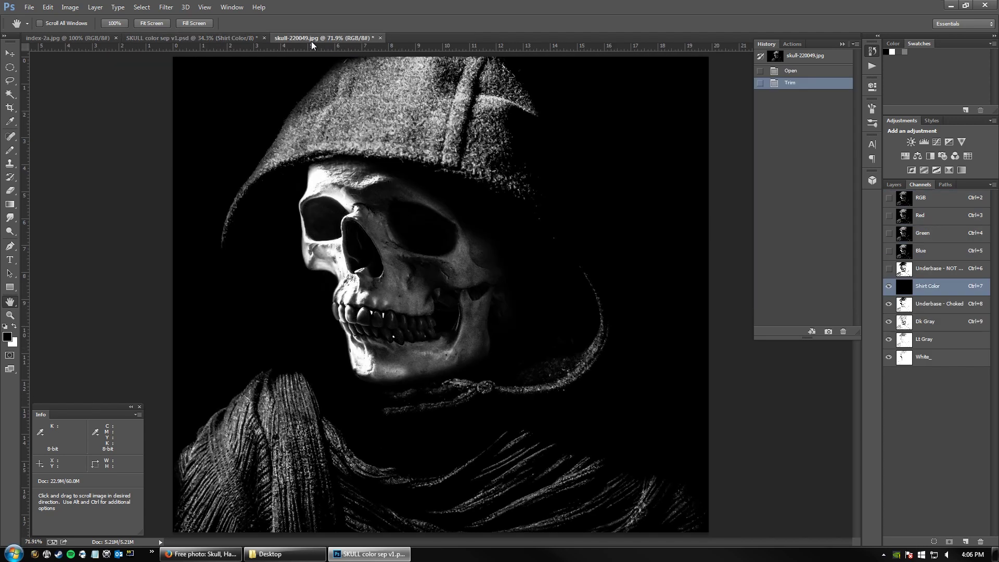
click(192, 36)
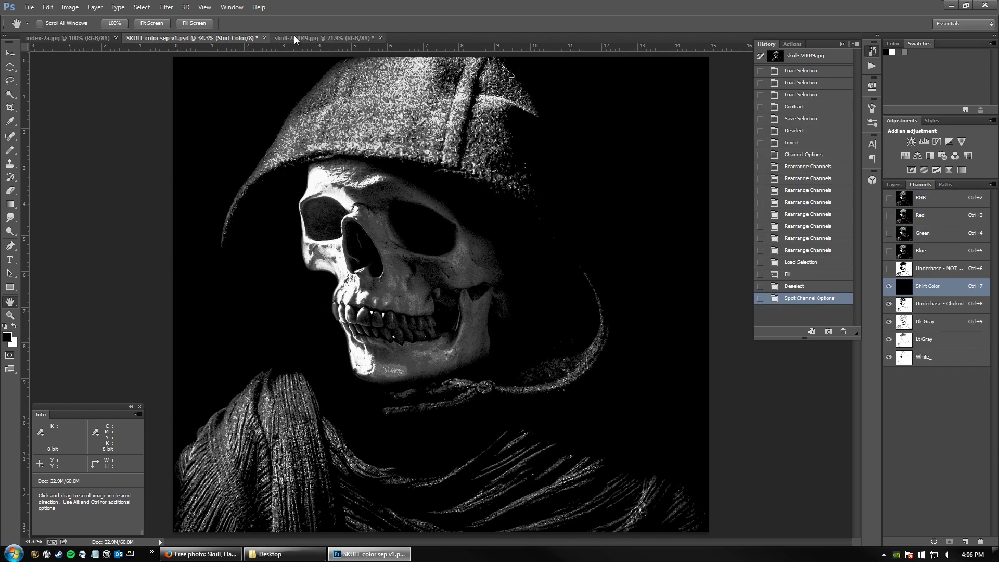
click(330, 38)
click(231, 41)
click(332, 41)
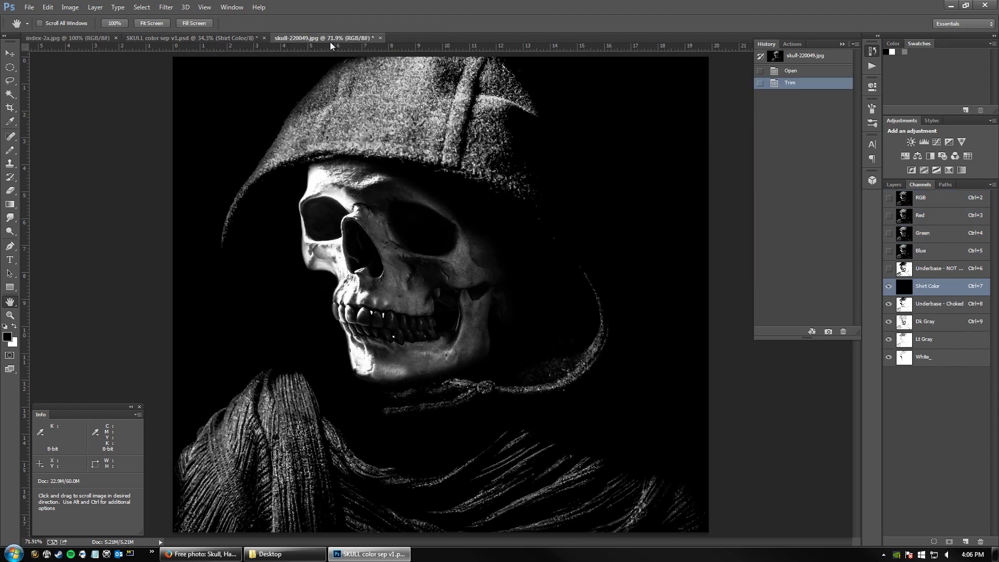
click(190, 39)
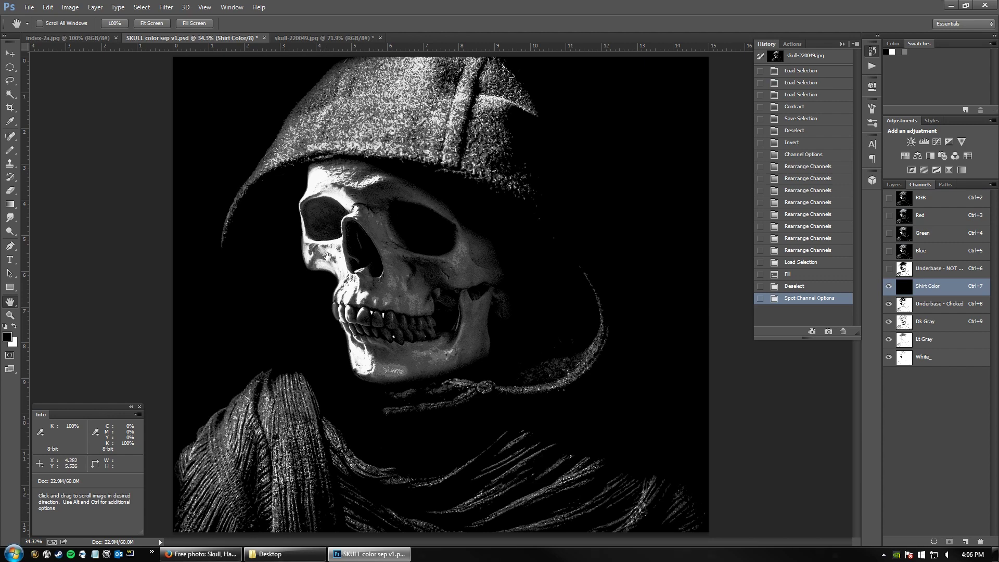
click(301, 33)
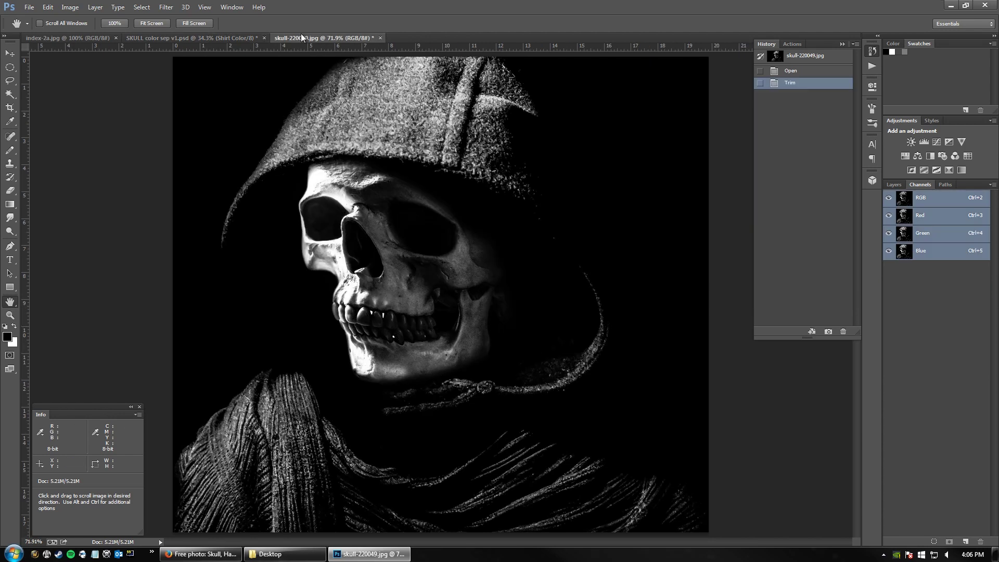
click(208, 34)
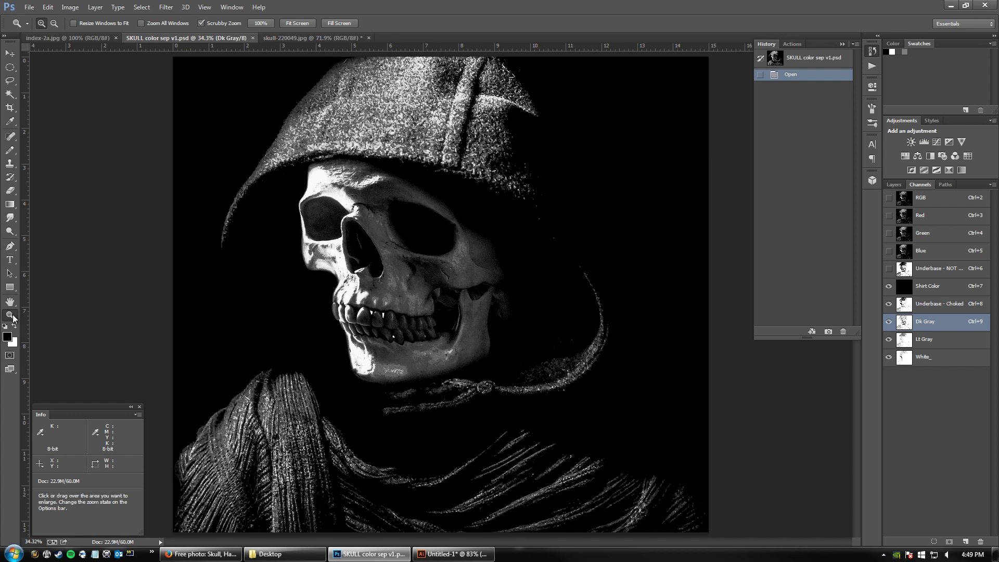
click(314, 34)
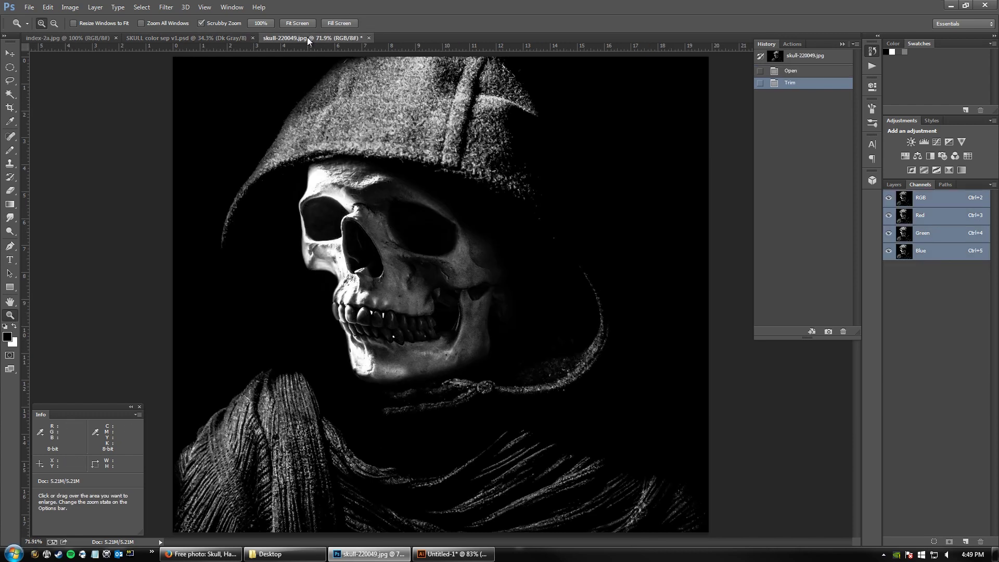
click(190, 38)
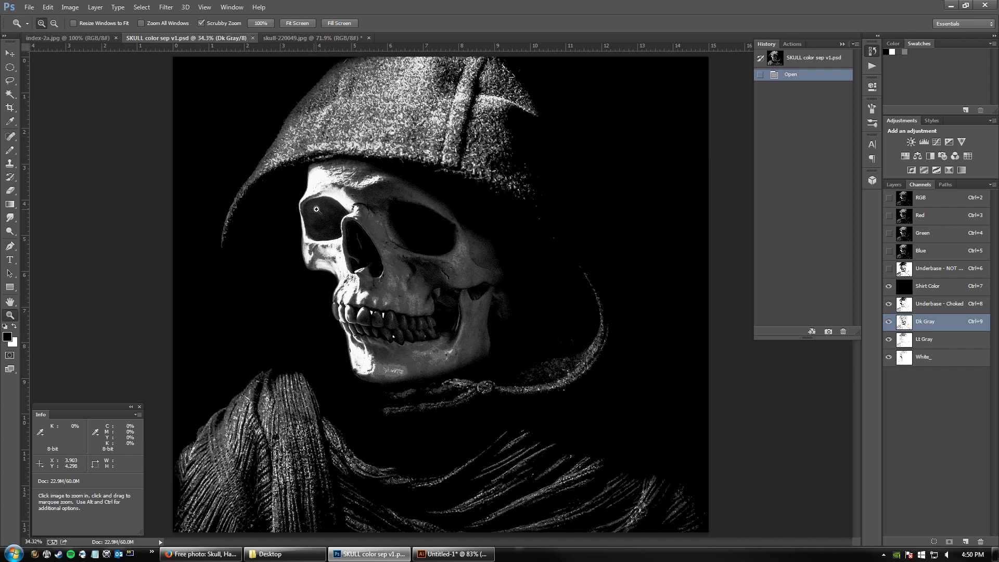
click(274, 39)
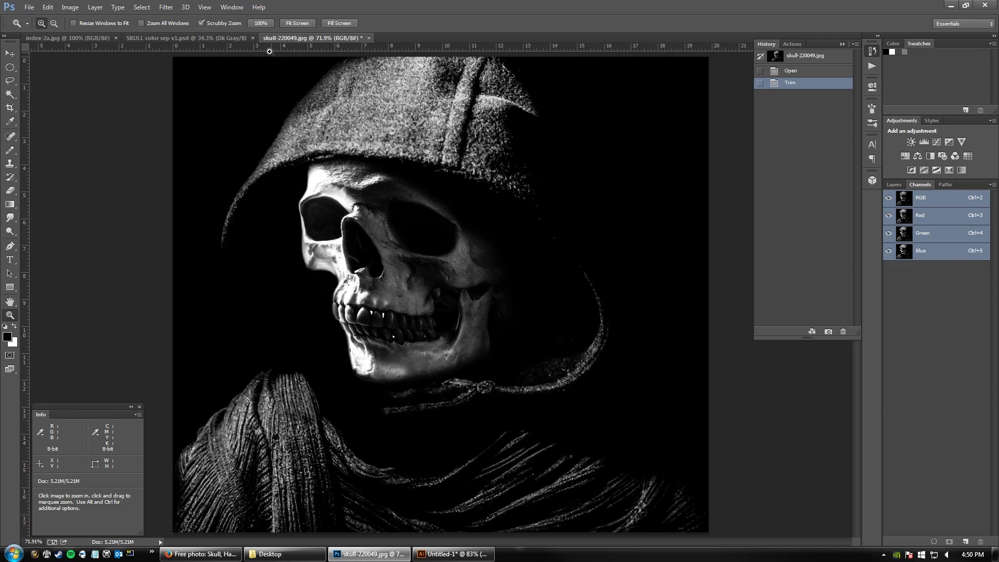
click(184, 39)
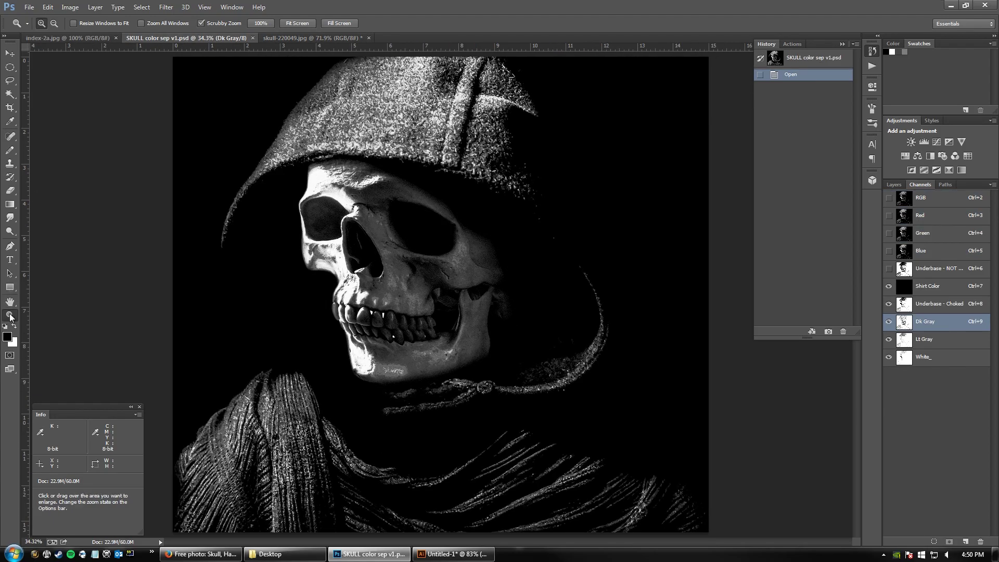
Step: Select matching pixels across the Dk Gray channel with the Magic Wand, sampling inside the upper rim of the skull's larger lit eye socket
drag(315, 235, 391, 212)
key(space)
drag(537, 241, 592, 408)
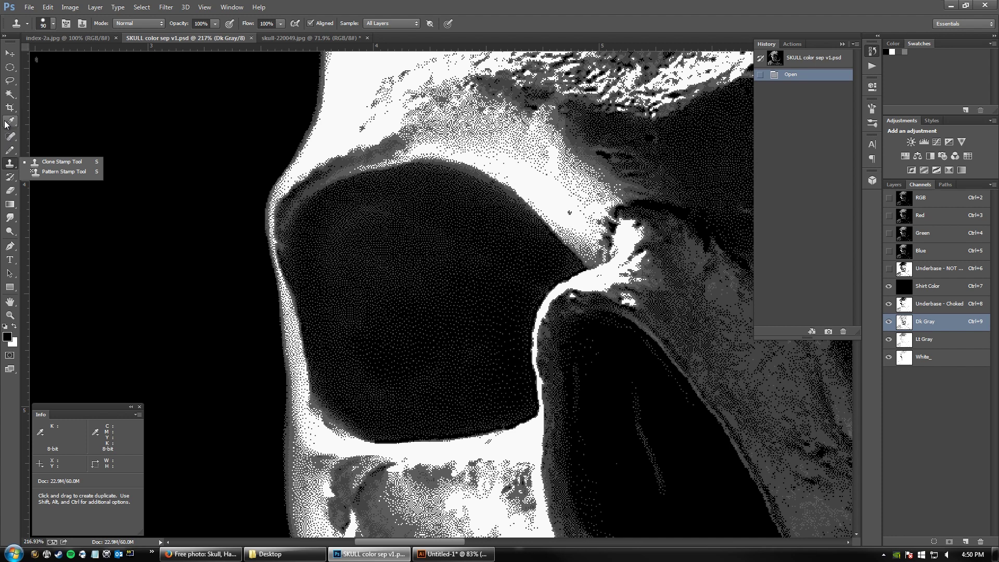
click(10, 94)
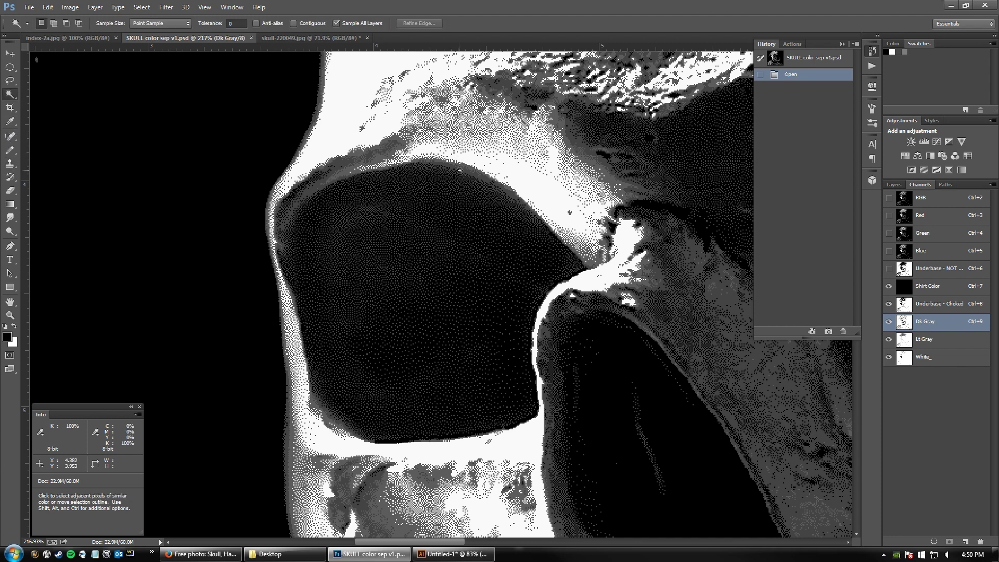
click(477, 174)
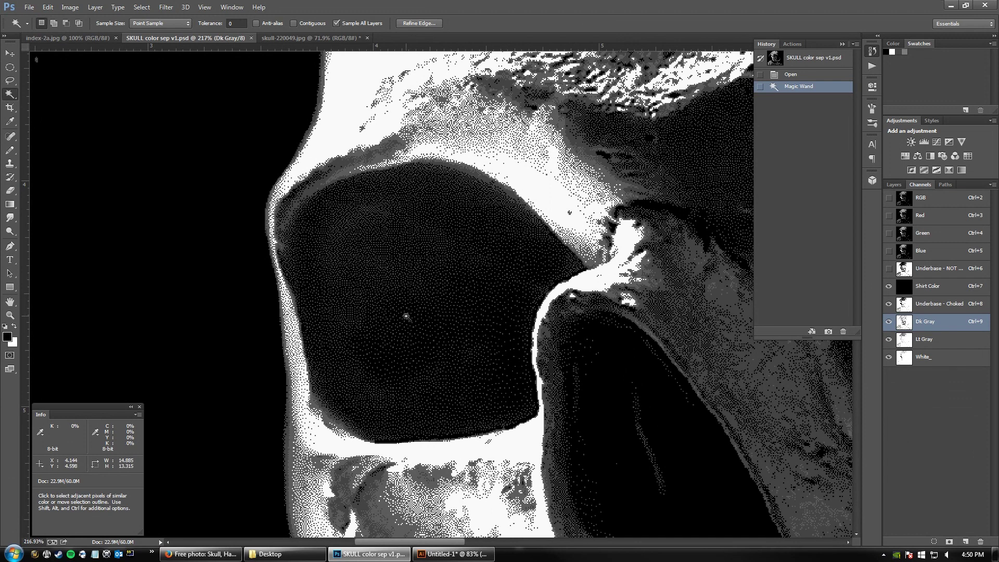
Step: Display the Dk Gray channel on its own and activate the Pencil Tool with white as the foreground color
drag(891, 306, 891, 287)
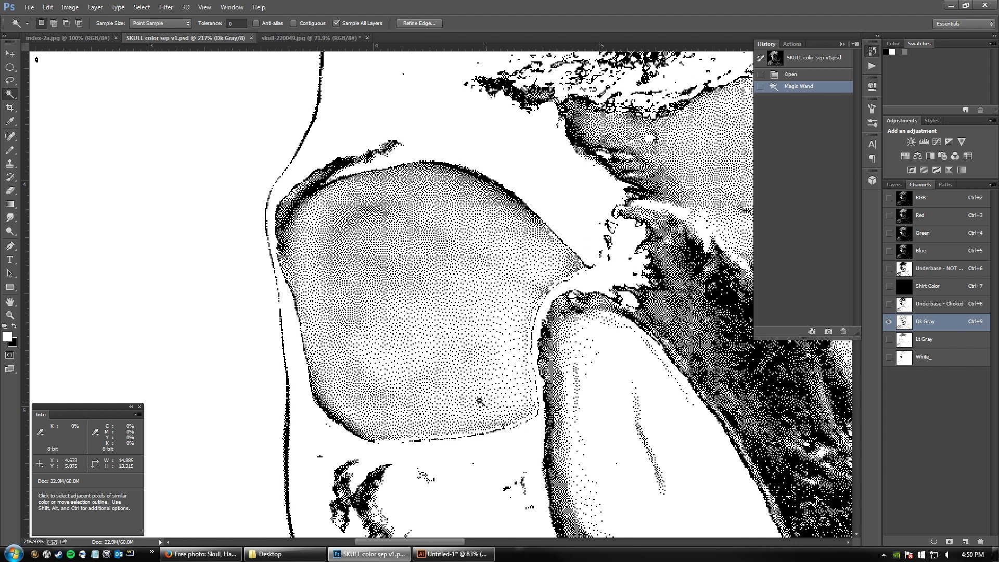
key(i)
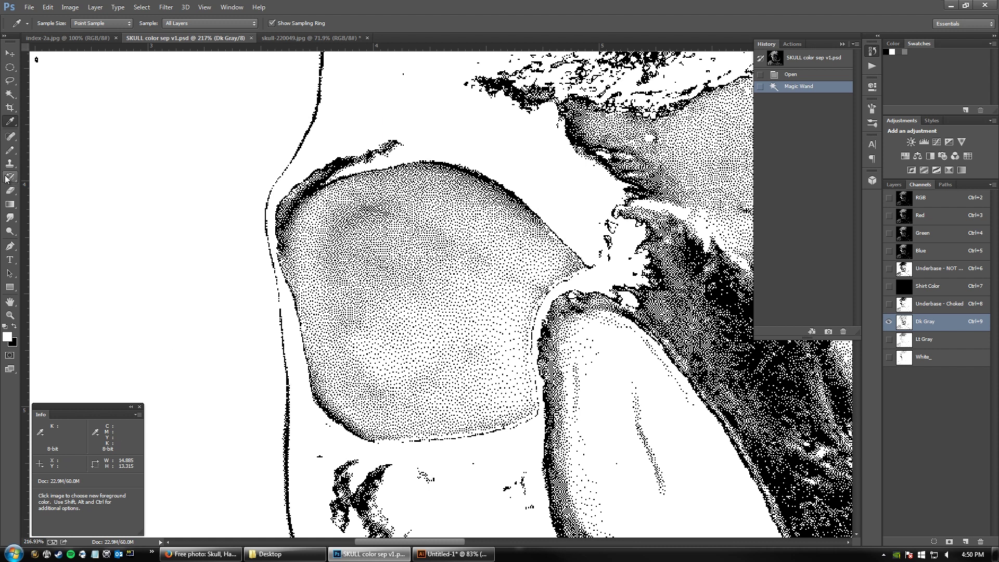
right_click(10, 152)
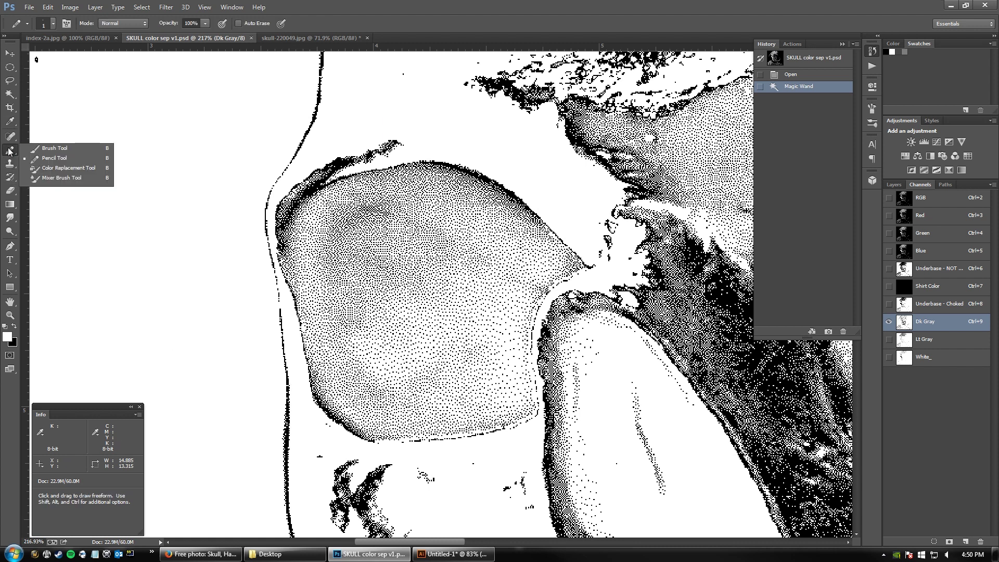
click(55, 157)
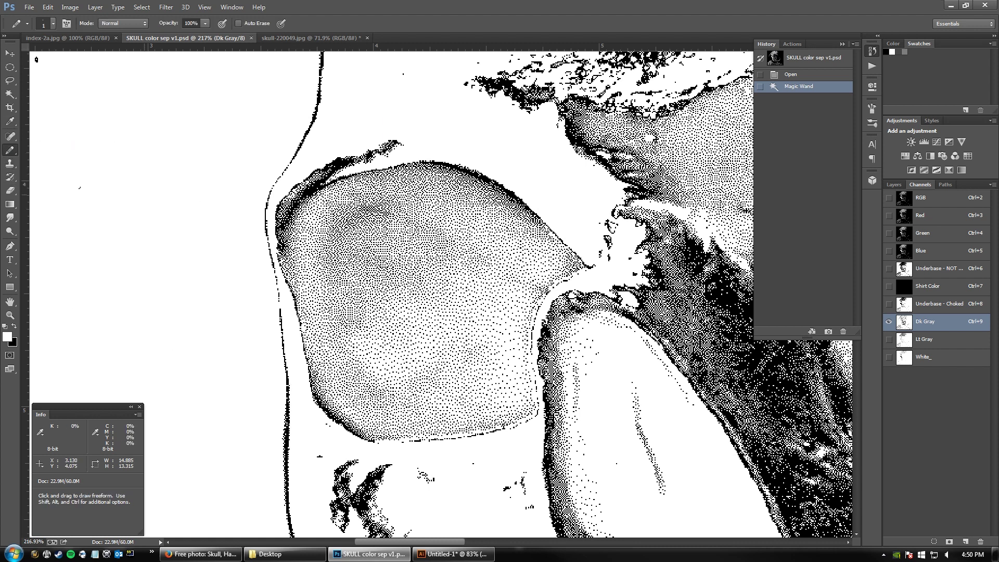
right_click(10, 156)
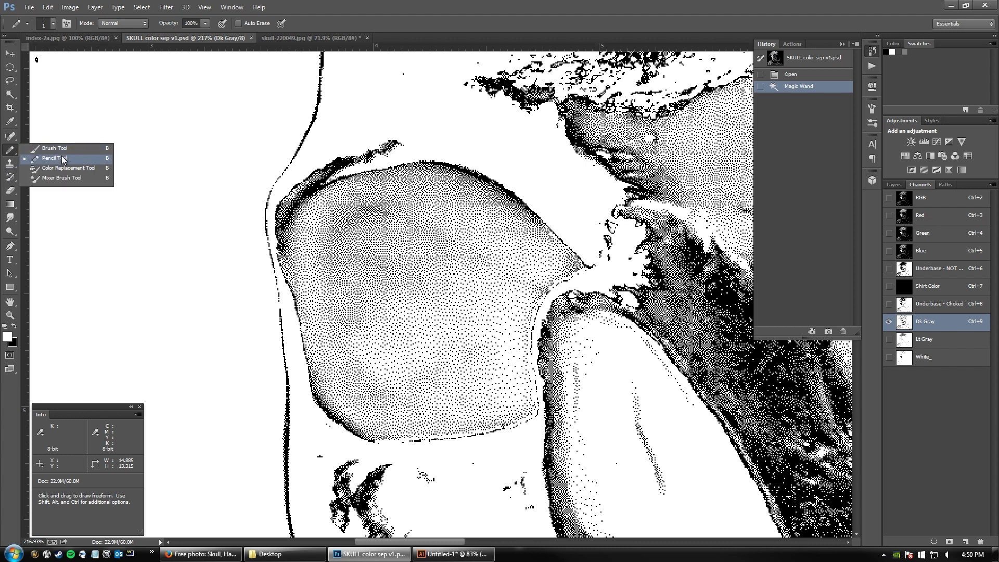
click(56, 158)
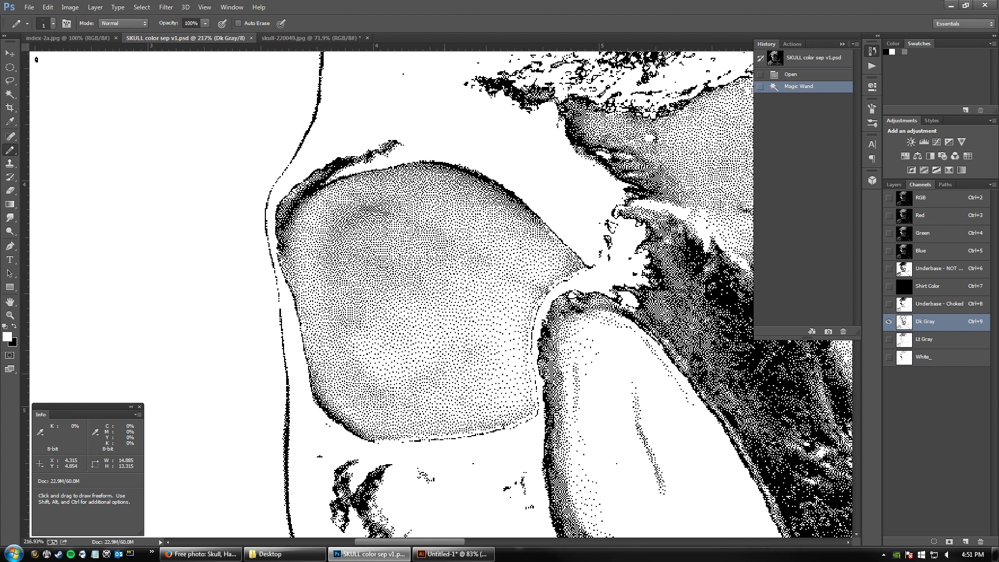
Step: Enlarge the Pencil to 45 px and paint out the Dk Gray dots in an arc across the upper part of the eye socket
key(bracketright)
key(bracketright)
key(bracketright)
key(bracketright)
key(bracketright)
key(bracketright)
key(bracketright)
key(bracketright)
key(bracketright)
key(bracketright)
key(bracketright)
key(bracketright)
key(bracketright)
key(bracketleft)
key(bracketleft)
mouse_move(506, 328)
mouse_down()
mouse_move(511, 278)
mouse_move(497, 252)
mouse_move(460, 236)
mouse_move(416, 225)
mouse_move(323, 239)
mouse_move(336, 214)
mouse_move(405, 197)
mouse_move(331, 212)
mouse_move(344, 204)
mouse_move(320, 226)
mouse_move(326, 271)
mouse_up()
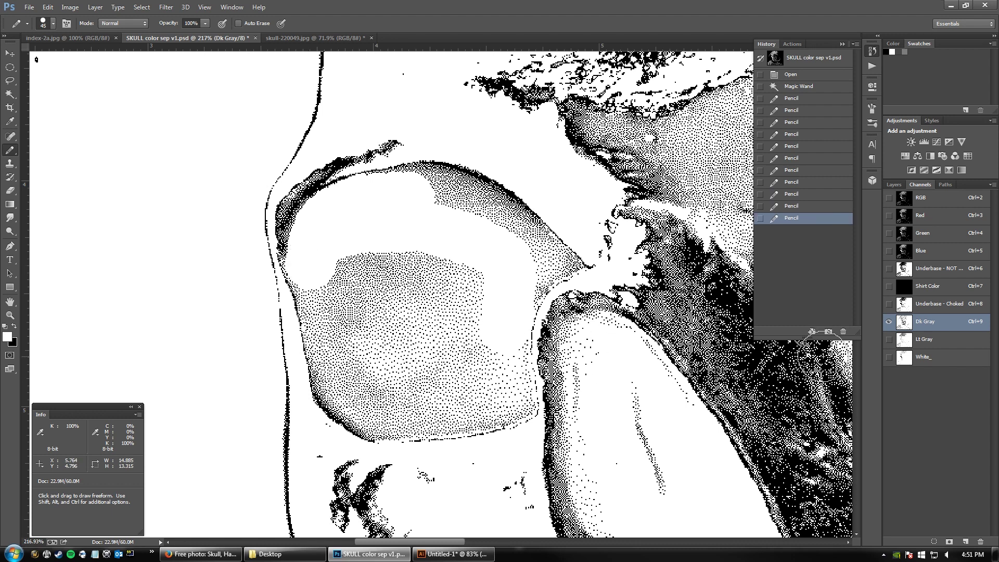
Step: Show the Lt Gray, Underbase - Choked, Shirt Color and White_ channels together with Dk Gray
click(889, 339)
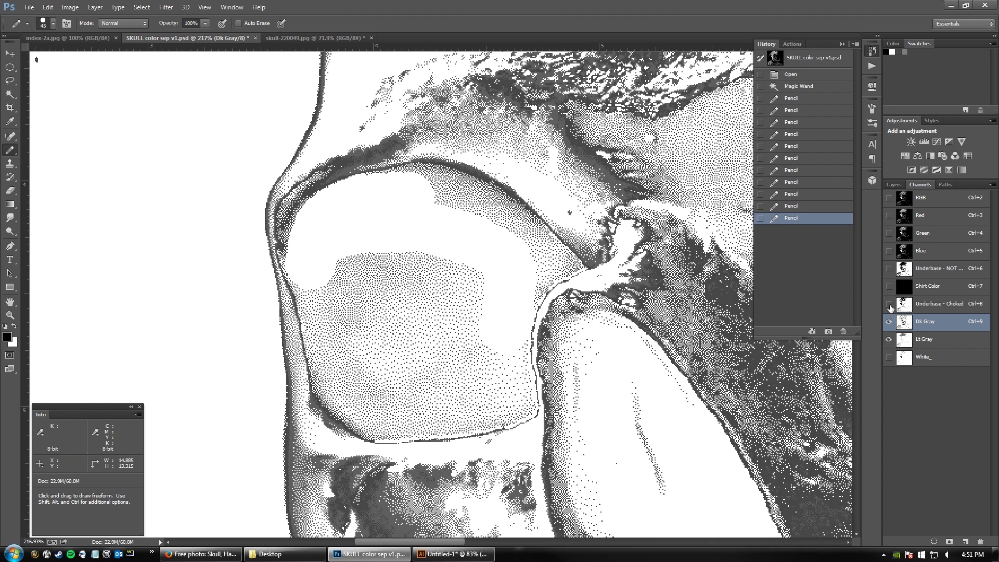
click(889, 286)
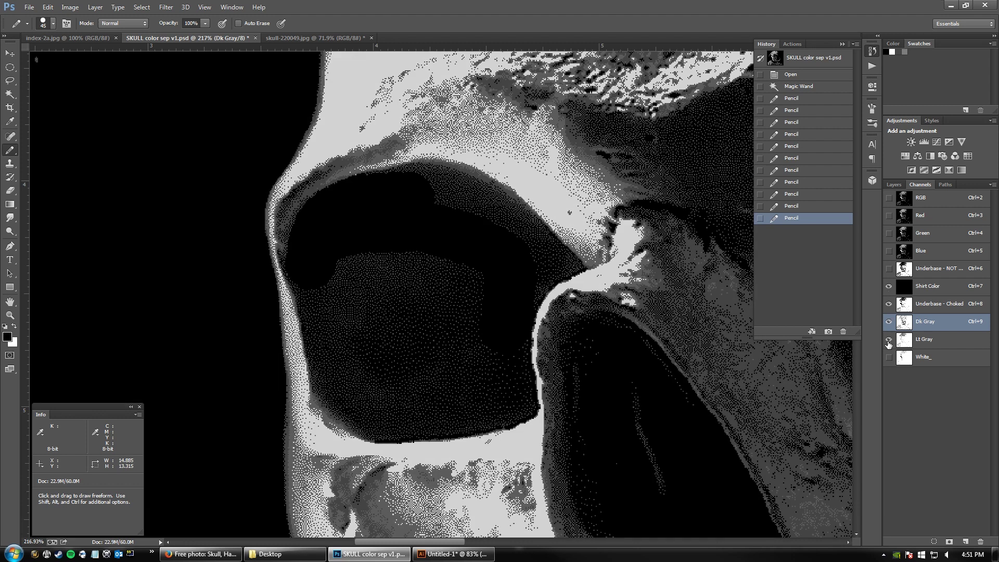
click(889, 358)
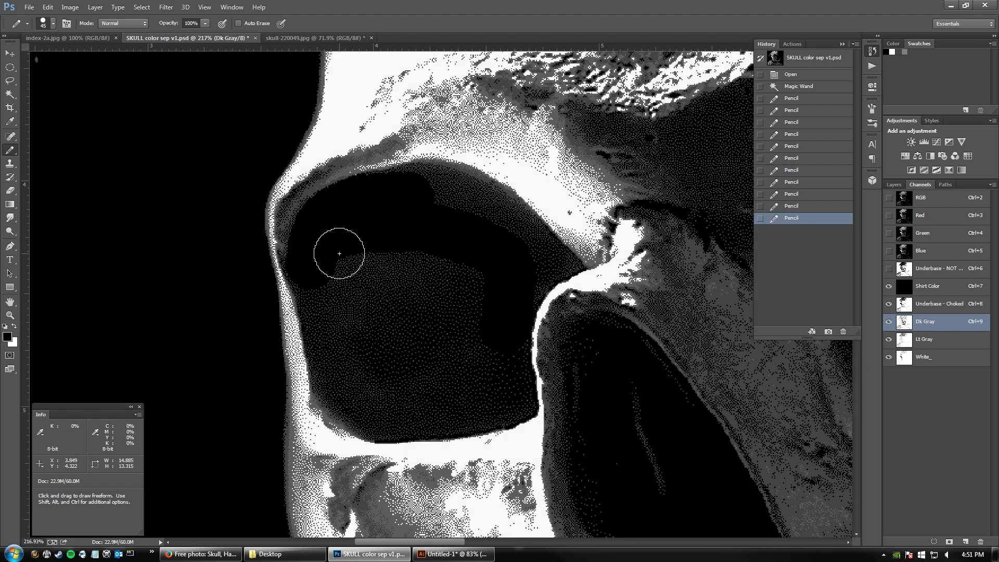
Step: Paint out the Dk Gray dots down the outer side of the eye socket with the white Pencil, undoing unwanted strokes
drag(327, 274, 307, 285)
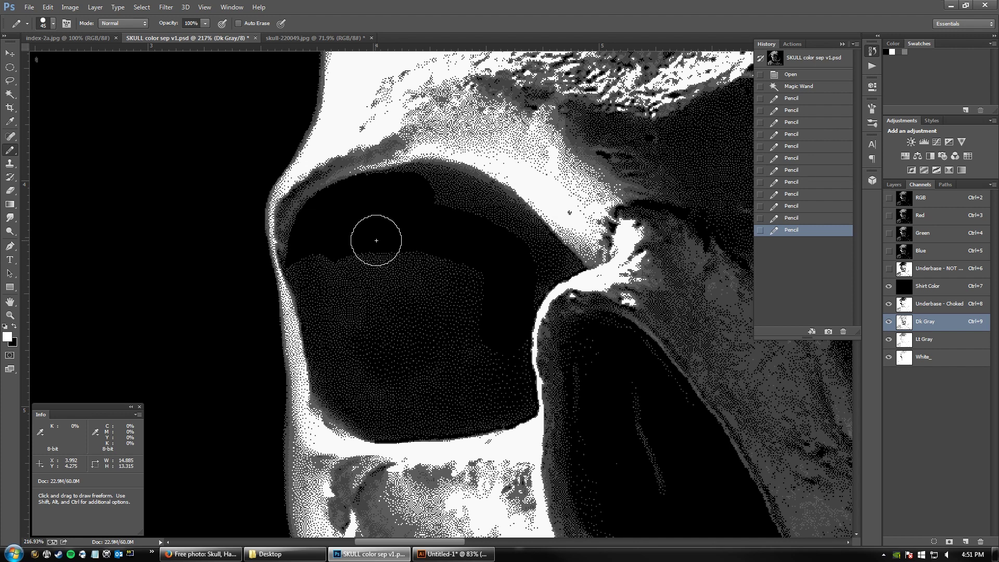
click(804, 219)
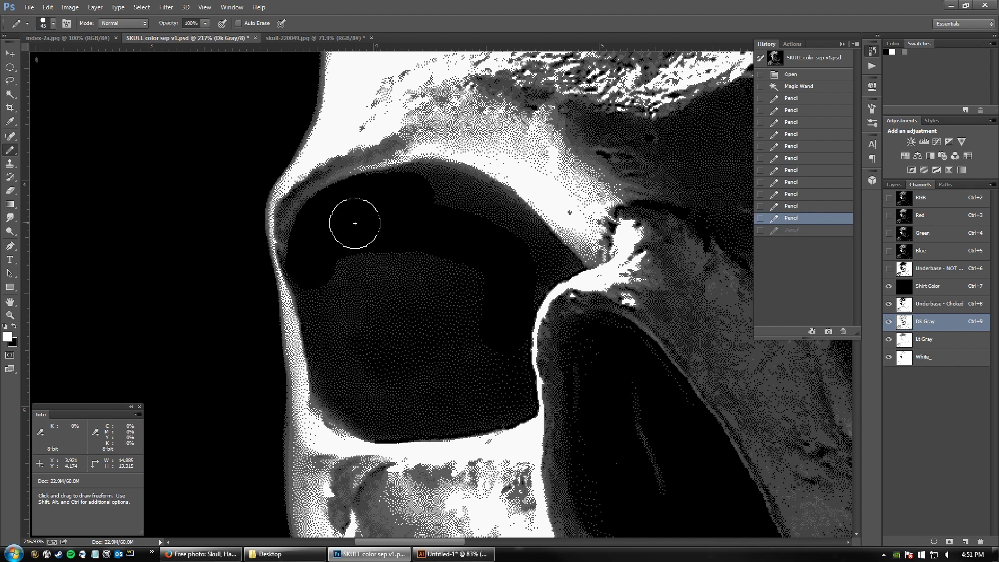
drag(323, 264, 320, 285)
mouse_move(321, 287)
mouse_down()
mouse_move(330, 380)
mouse_move(353, 408)
mouse_move(357, 393)
mouse_up()
key(ctrl+z)
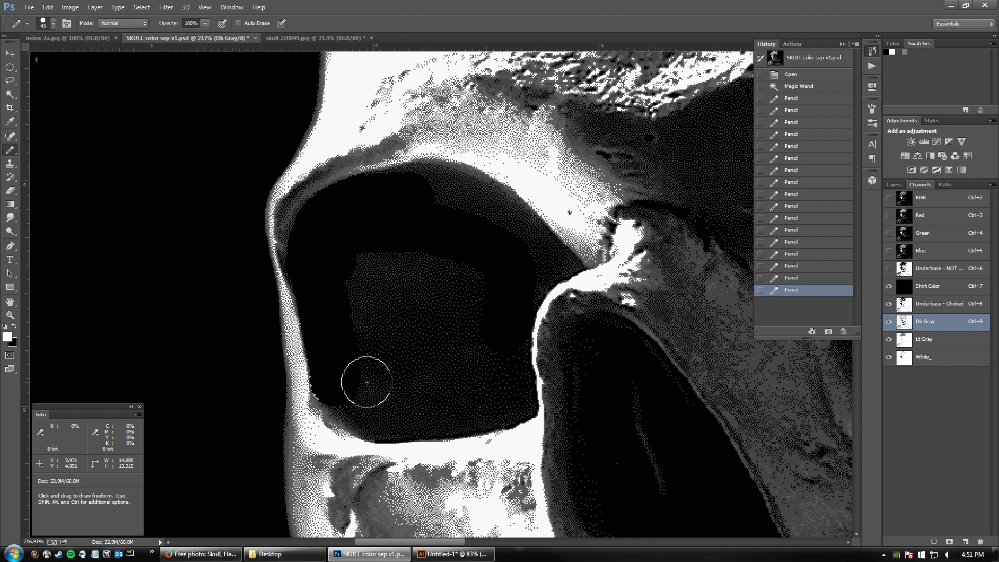
Step: Paint out the remaining halftone dots inside the left-hand eye socket on the Dk Gray channel with a white Pencil, using size 25 near the rim
drag(351, 391, 391, 413)
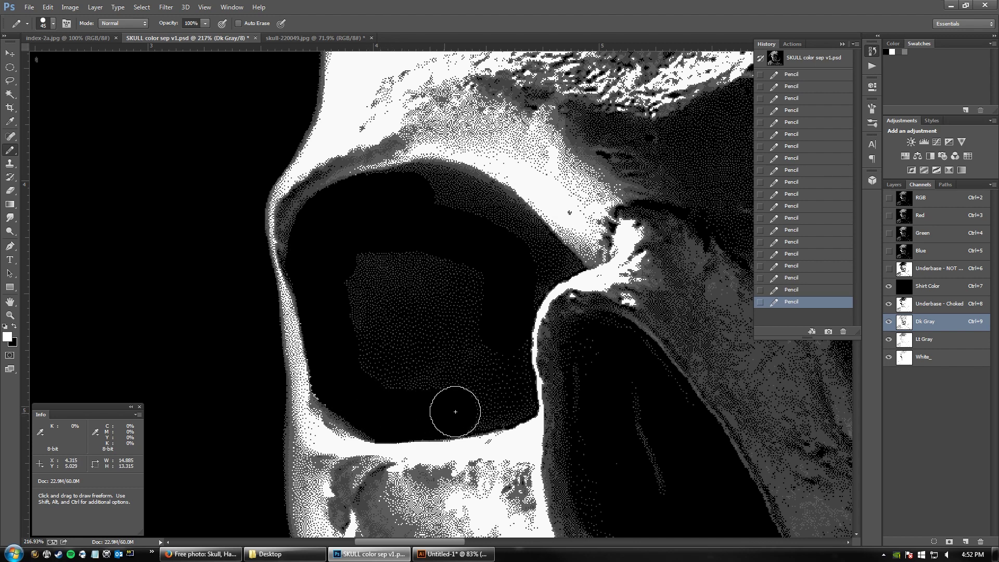
mouse_move(507, 397)
mouse_down()
mouse_move(477, 275)
mouse_move(425, 262)
mouse_move(379, 255)
mouse_move(354, 272)
mouse_move(372, 324)
mouse_move(399, 368)
mouse_move(455, 370)
mouse_move(434, 287)
mouse_move(384, 290)
mouse_move(483, 373)
mouse_move(336, 367)
mouse_up()
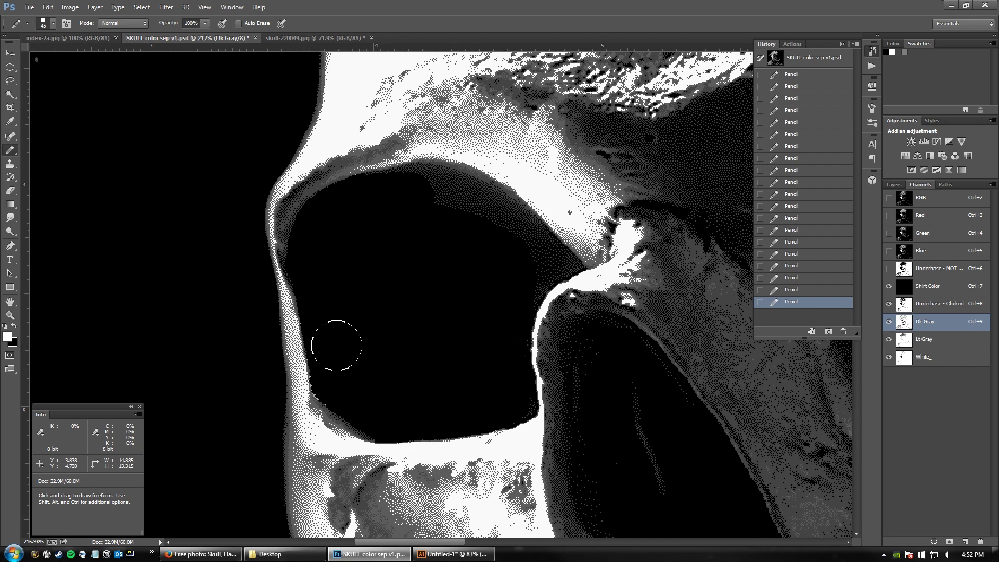
mouse_move(524, 265)
mouse_down()
mouse_move(504, 230)
mouse_move(460, 197)
mouse_move(408, 189)
mouse_move(368, 198)
mouse_up()
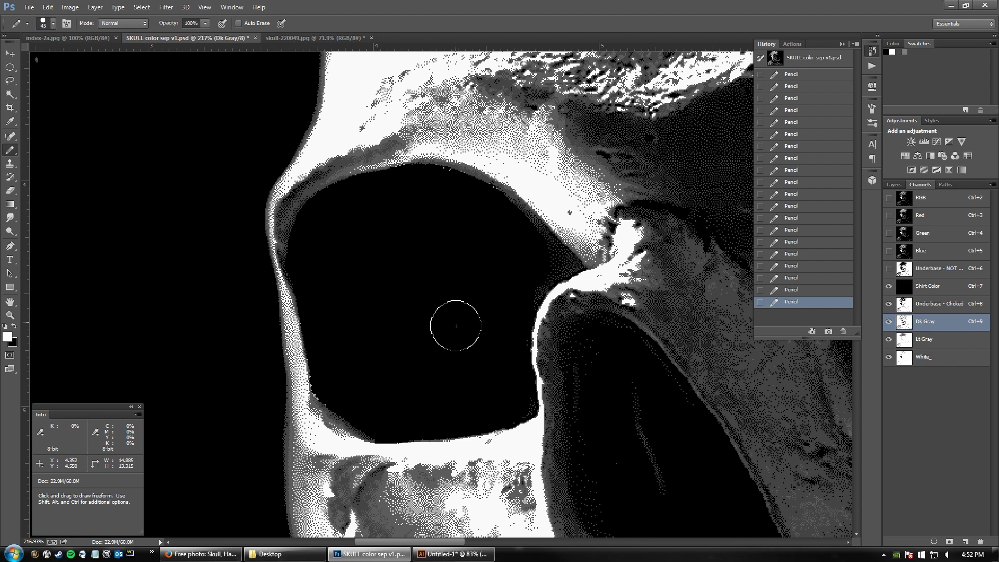
key(bracketleft)
key(bracketleft)
mouse_move(557, 264)
mouse_down()
mouse_move(493, 201)
mouse_move(464, 197)
mouse_move(467, 223)
mouse_up()
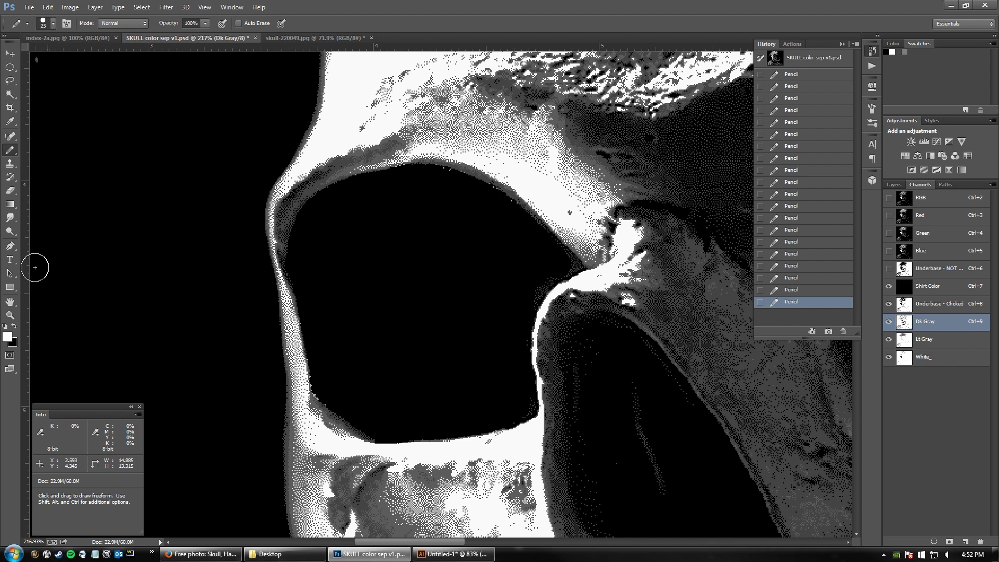
Step: View the Underbase - Choked channel alone and erase the stray pixels beneath the socket's upper rim with a size 10 white Pencil
click(9, 315)
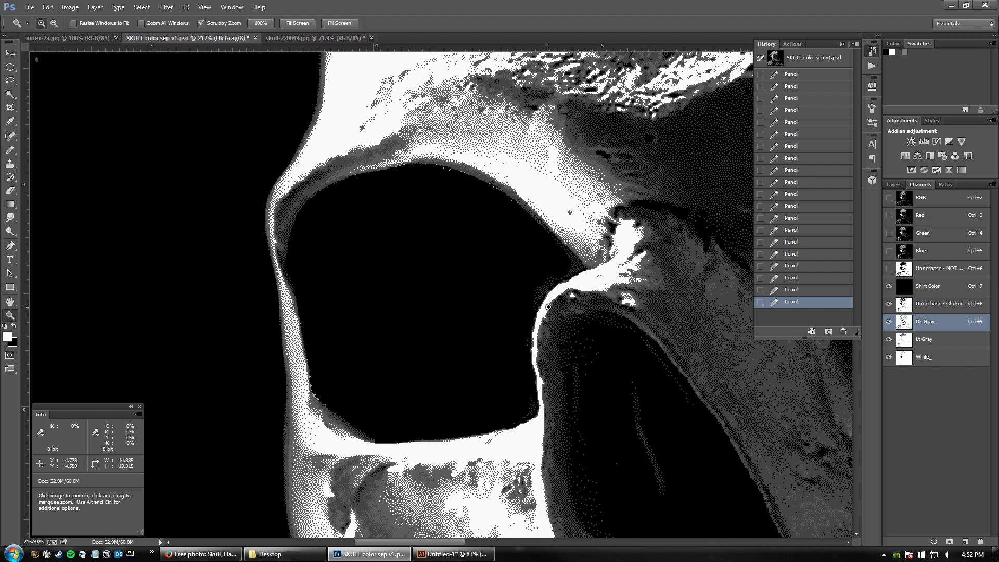
key(b)
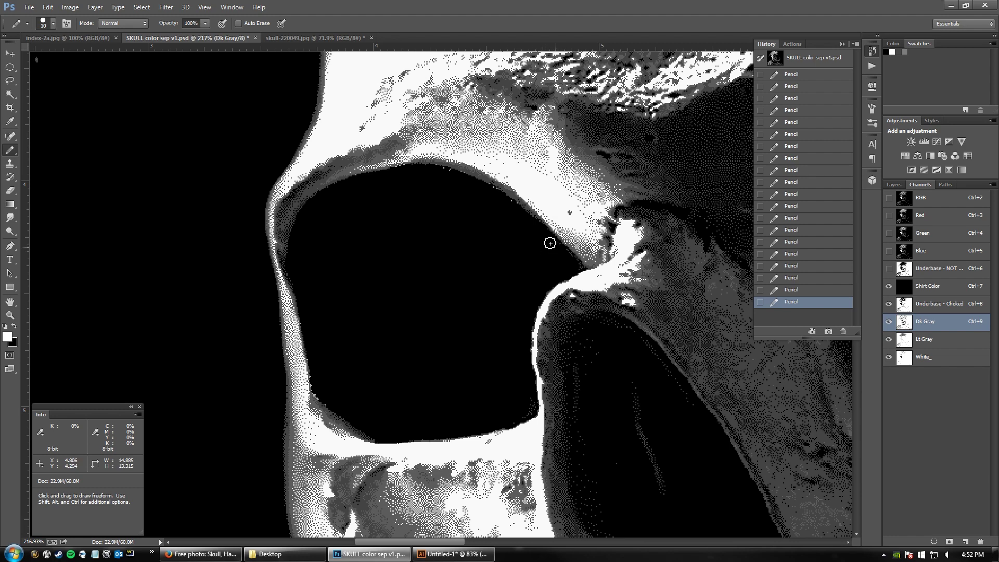
click(10, 315)
drag(461, 206, 595, 174)
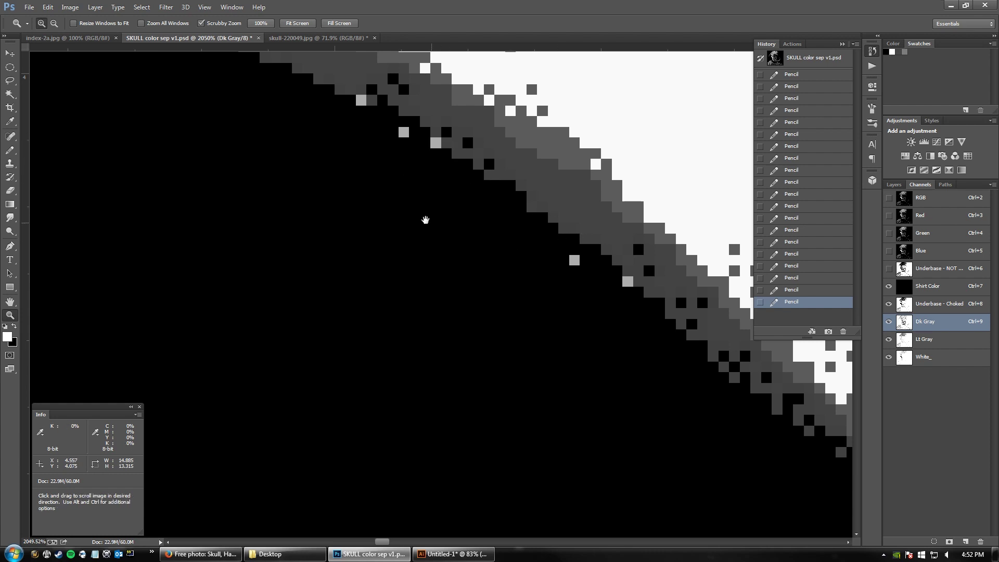
drag(437, 225, 634, 442)
drag(306, 321, 558, 424)
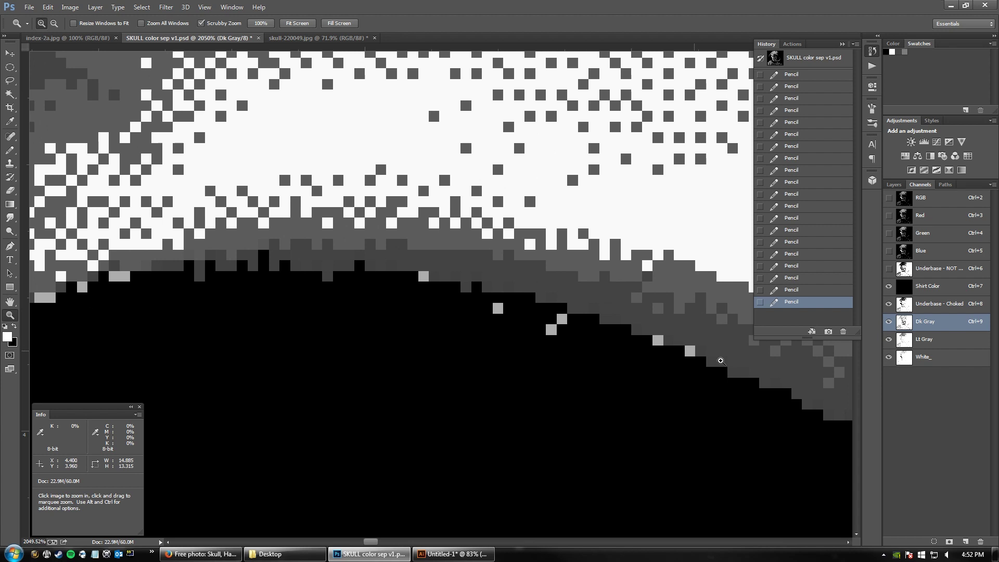
click(927, 307)
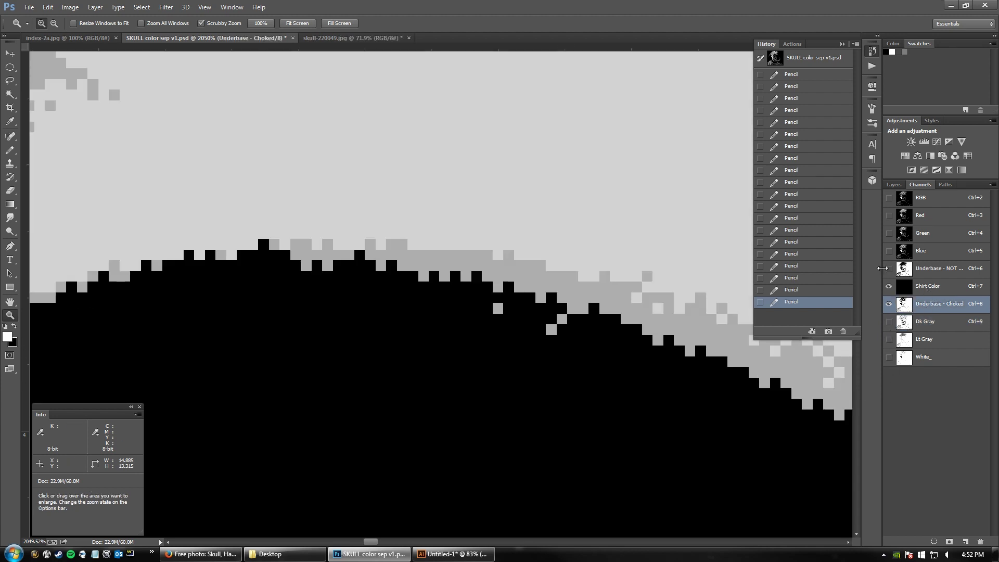
click(889, 286)
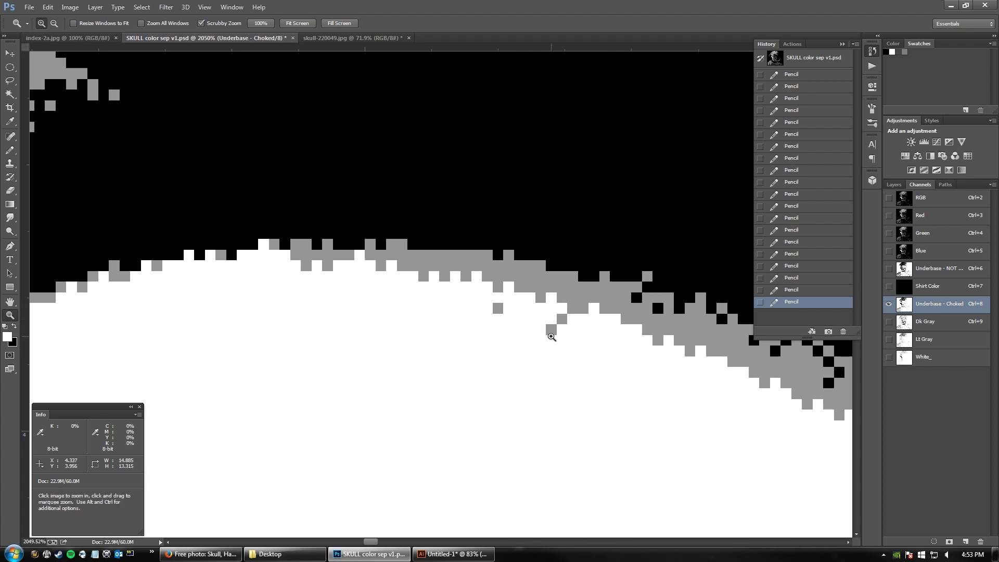
key(b)
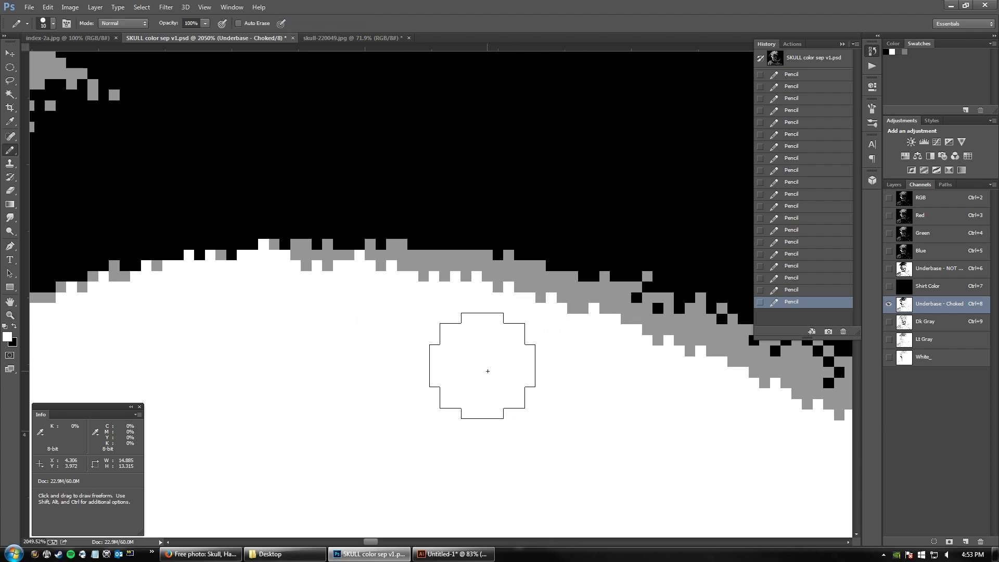
double_click(10, 303)
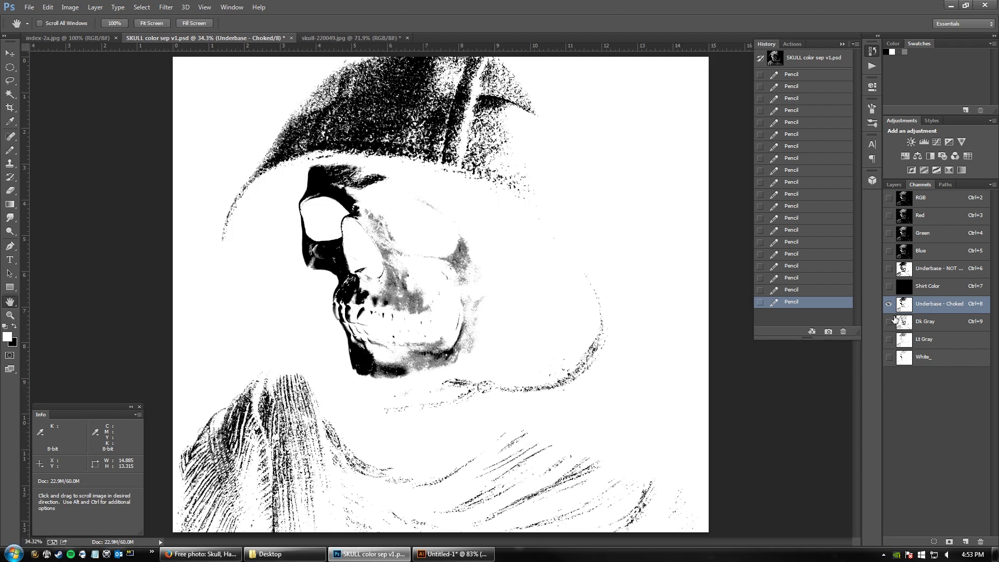
Step: Show all separation channels over Shirt Color and erase stray specks along the socket's upper rim on Underbase - Choked, checking the edge with Shirt Color hidden
click(889, 286)
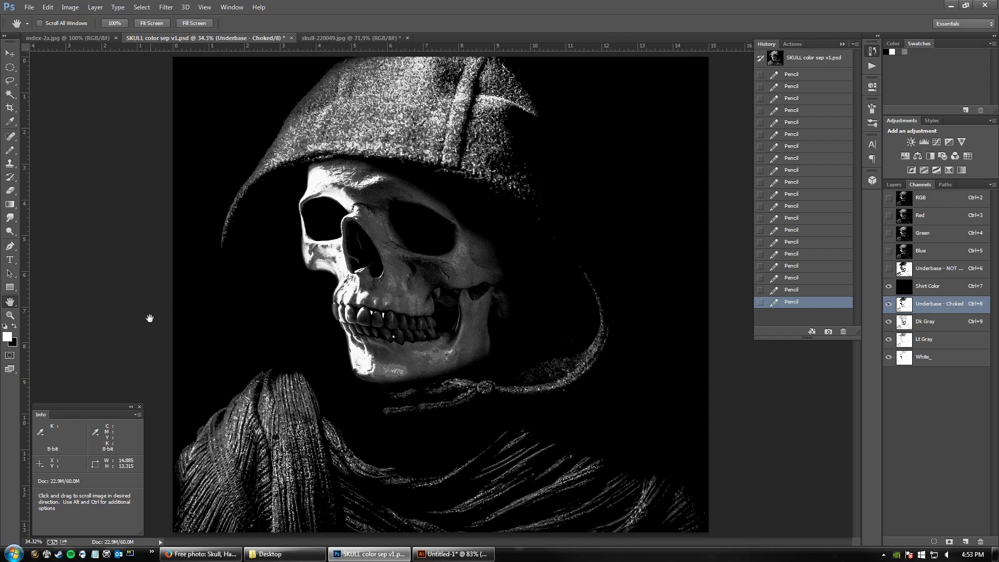
key(z)
drag(321, 208, 440, 155)
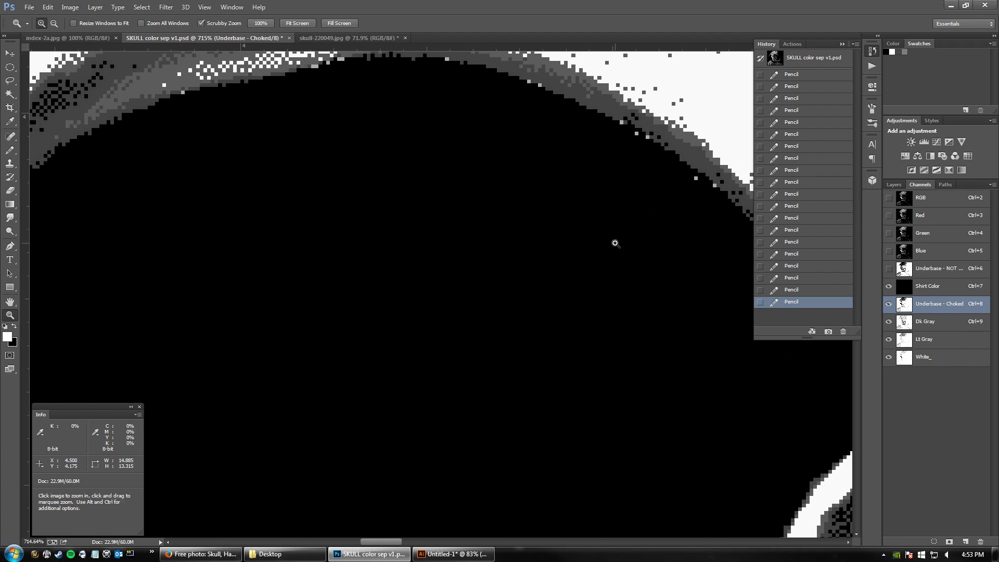
key(b)
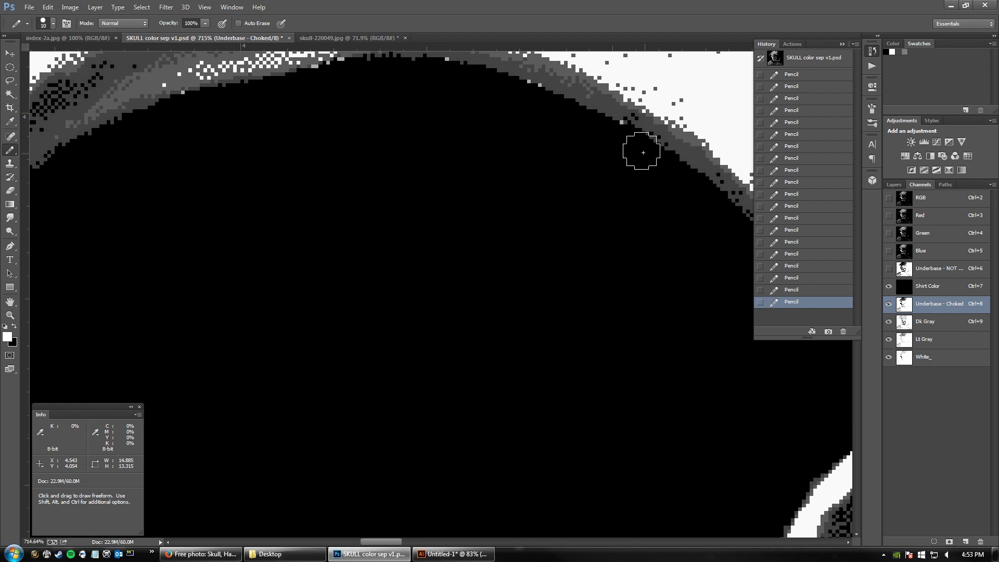
key(space)
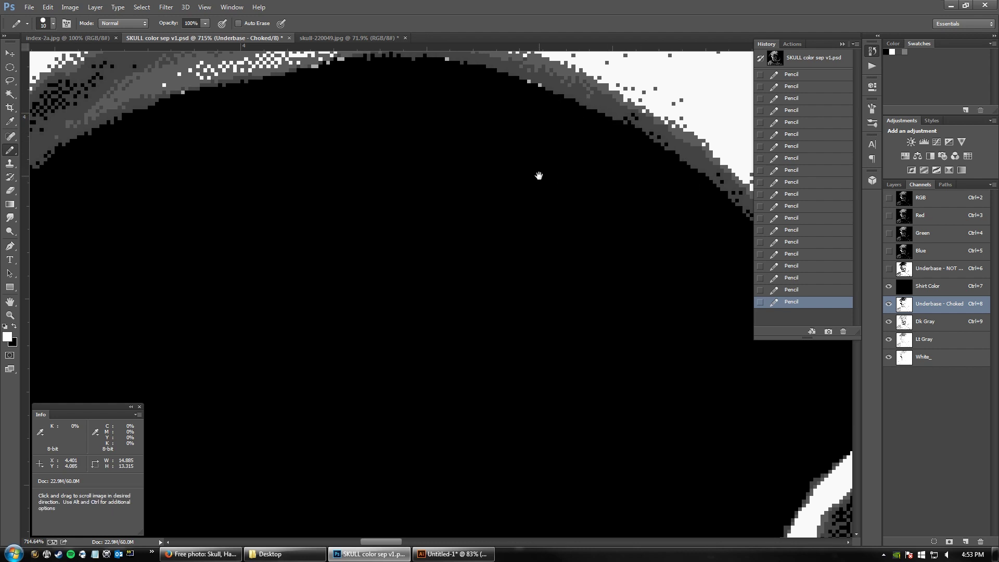
drag(538, 172, 577, 269)
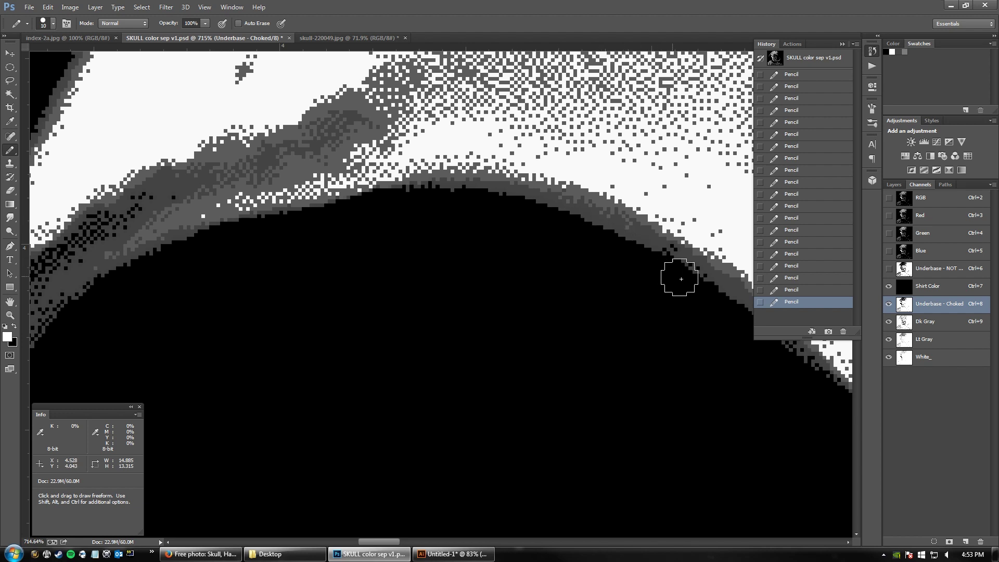
scroll(571, 323, right, 10)
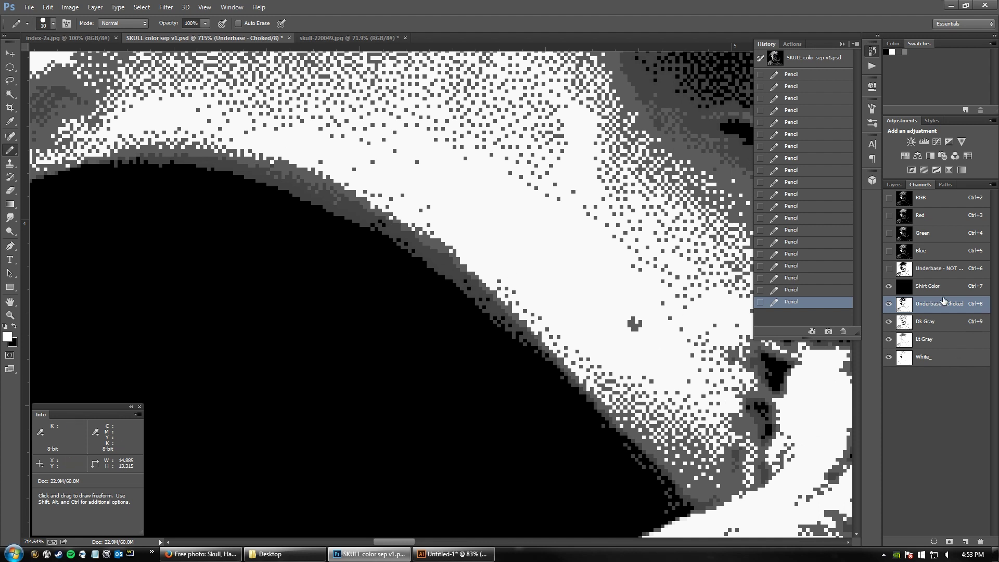
click(889, 286)
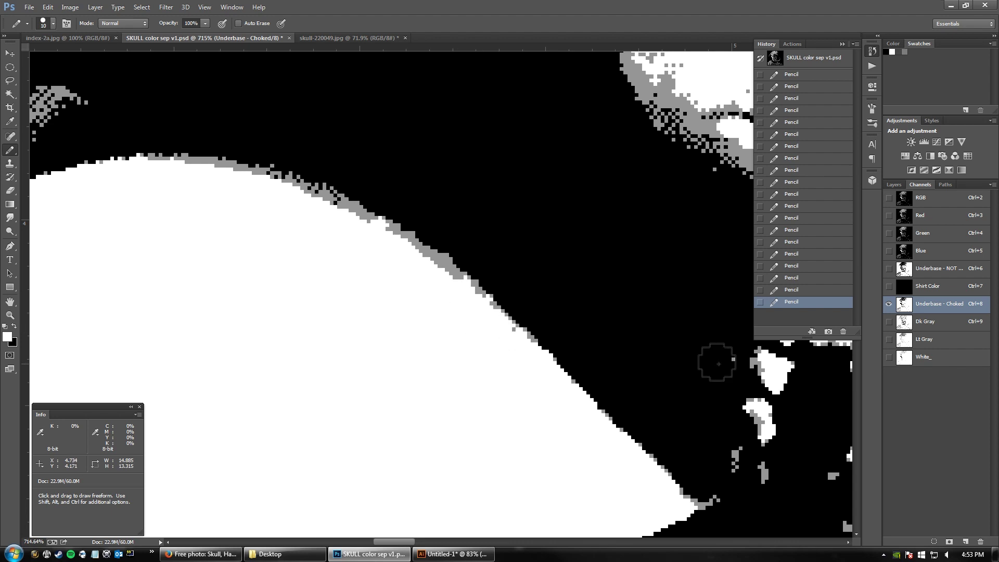
click(889, 357)
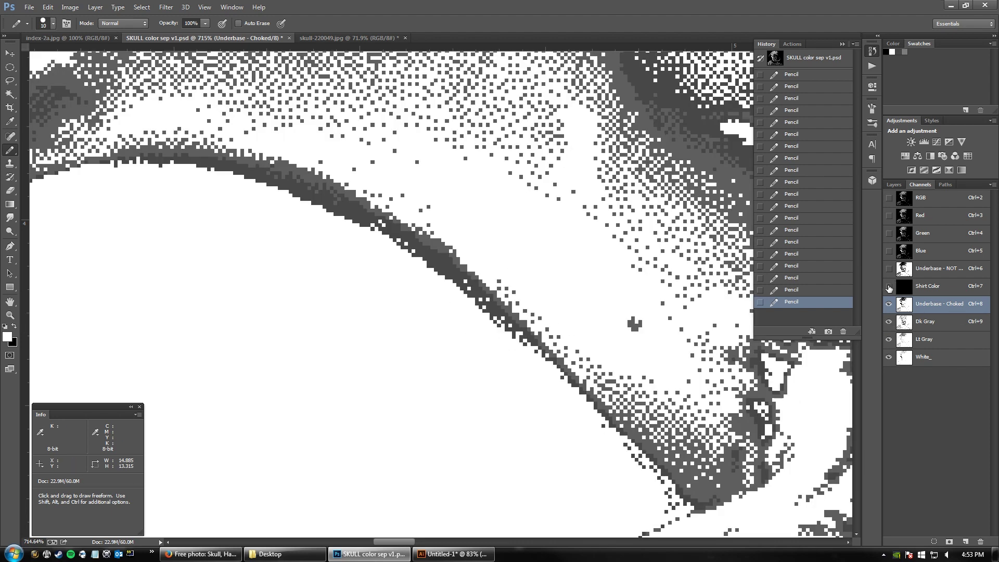
click(889, 286)
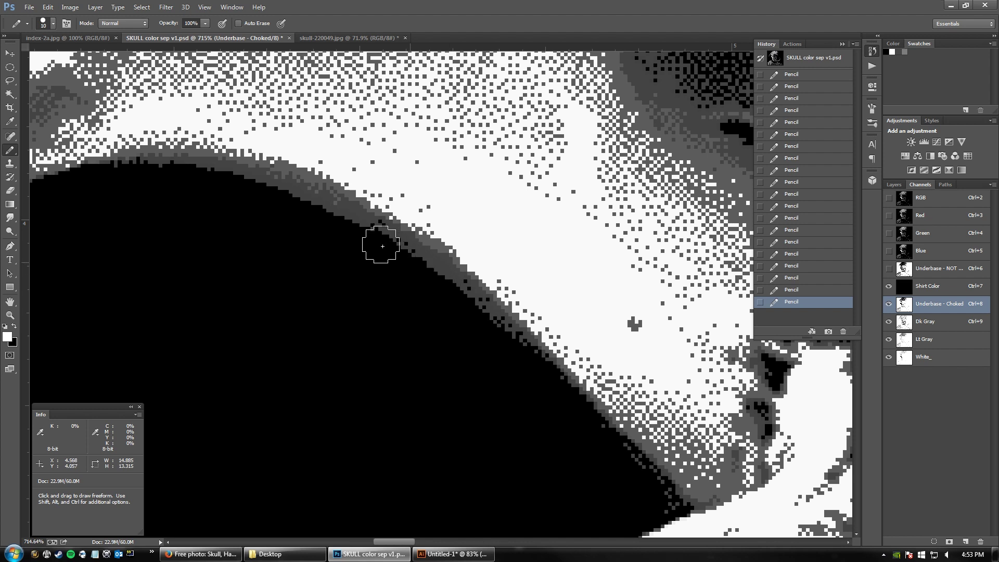
Step: Check the rest of the socket's rim on the Underbase - Choked channel, cleaning stray pixels from its lower left corner
mouse_move(301, 257)
mouse_down()
mouse_move(585, 428)
mouse_move(612, 316)
mouse_move(579, 290)
mouse_move(453, 395)
mouse_move(435, 227)
mouse_move(456, 240)
mouse_move(451, 225)
mouse_up()
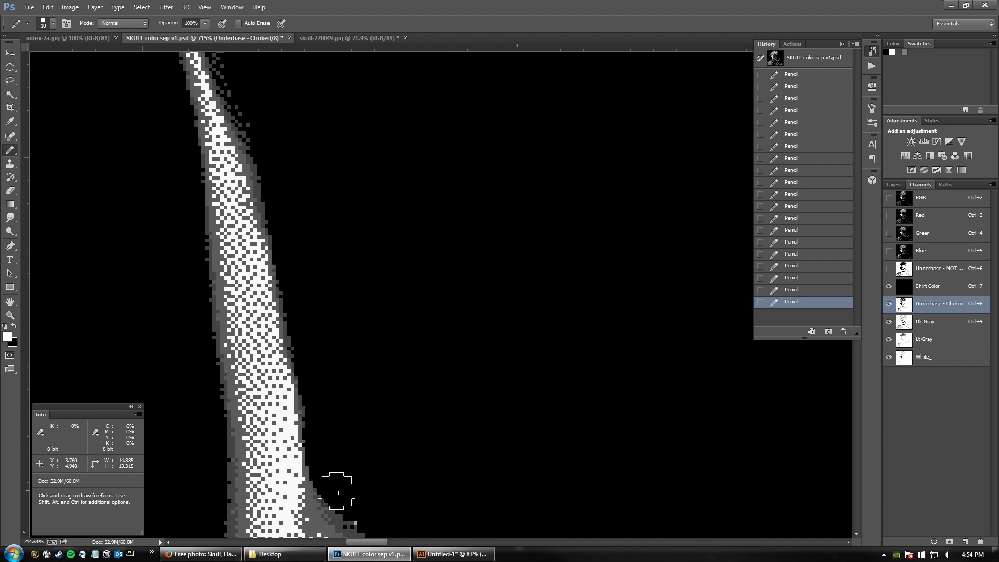
drag(435, 461, 464, 223)
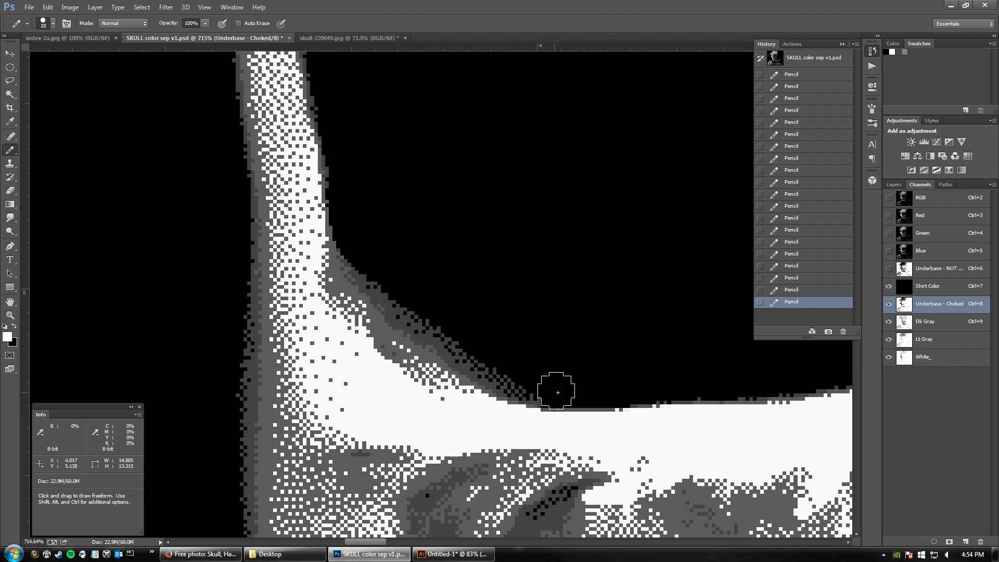
drag(705, 346, 412, 392)
drag(643, 352, 304, 420)
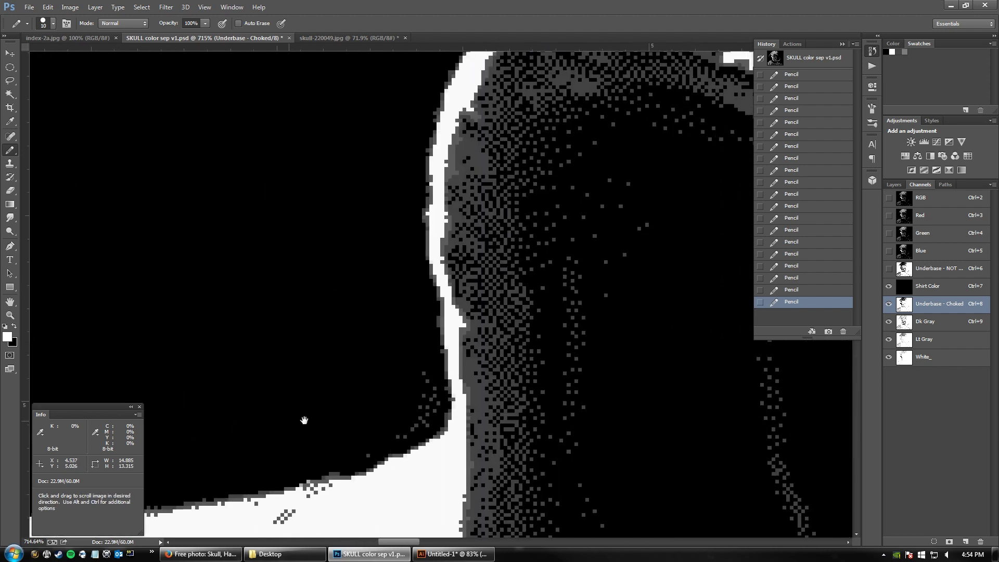
drag(381, 353, 422, 437)
drag(437, 233, 457, 397)
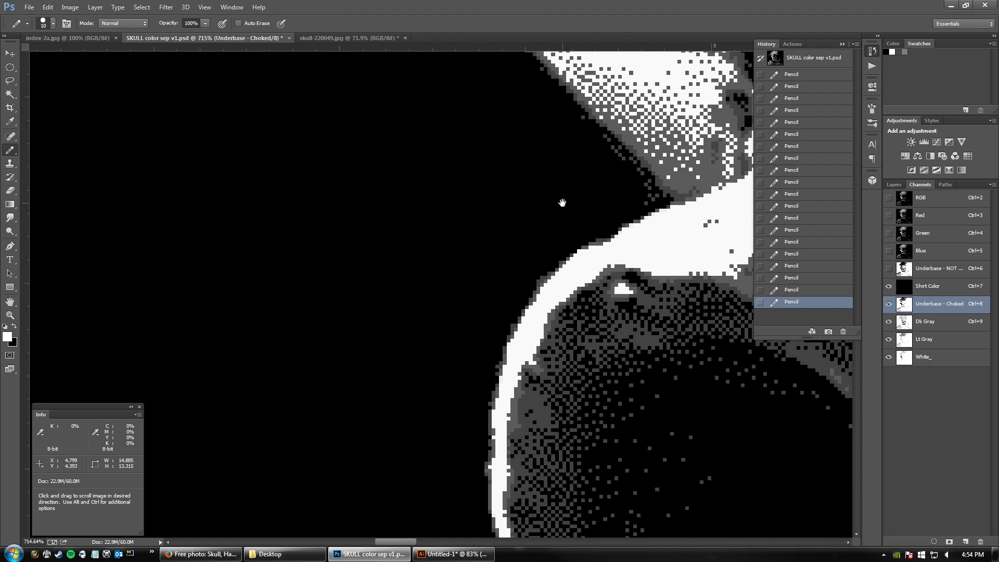
drag(562, 203, 564, 330)
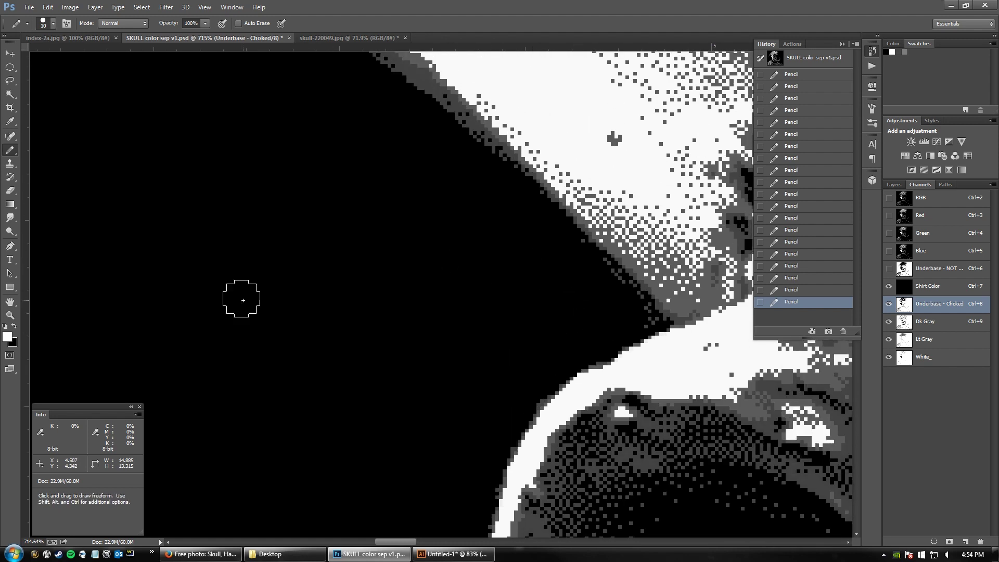
double_click(12, 302)
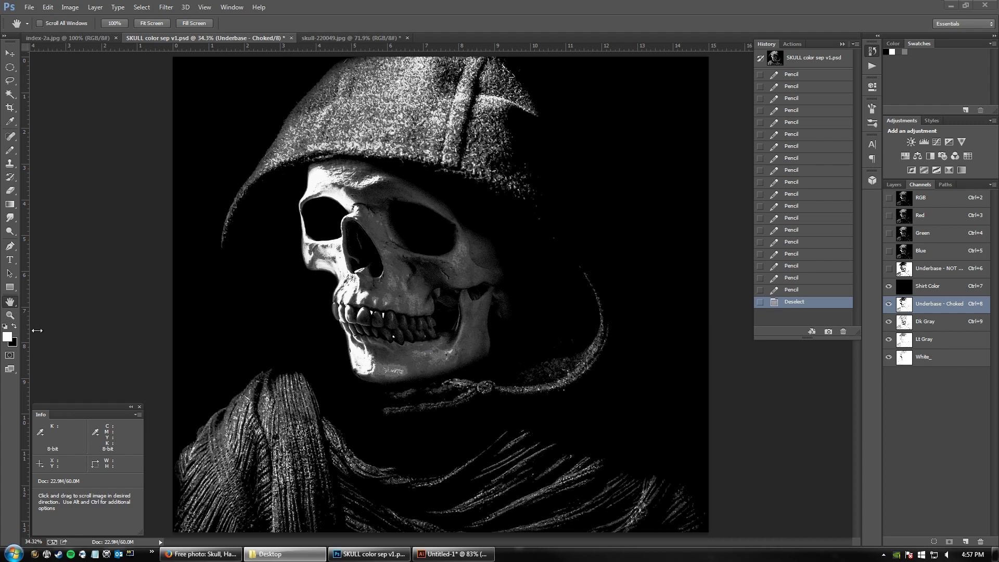
Step: Compare the teeth and jaw in the separation with the original skull-220049.jpg, and examine the gaps between the teeth up close
click(353, 38)
click(263, 36)
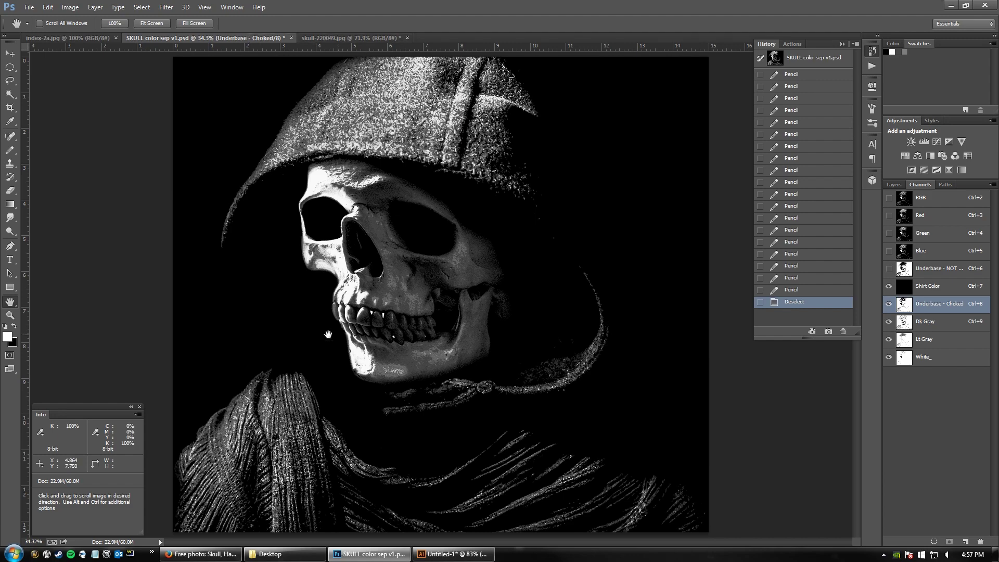
click(10, 315)
drag(377, 314, 429, 293)
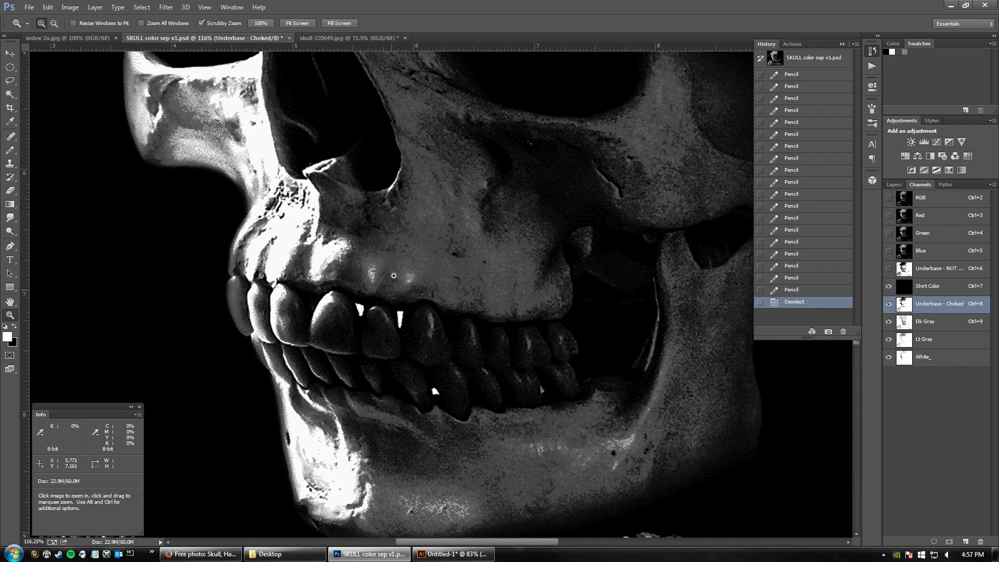
click(382, 39)
drag(372, 309, 420, 276)
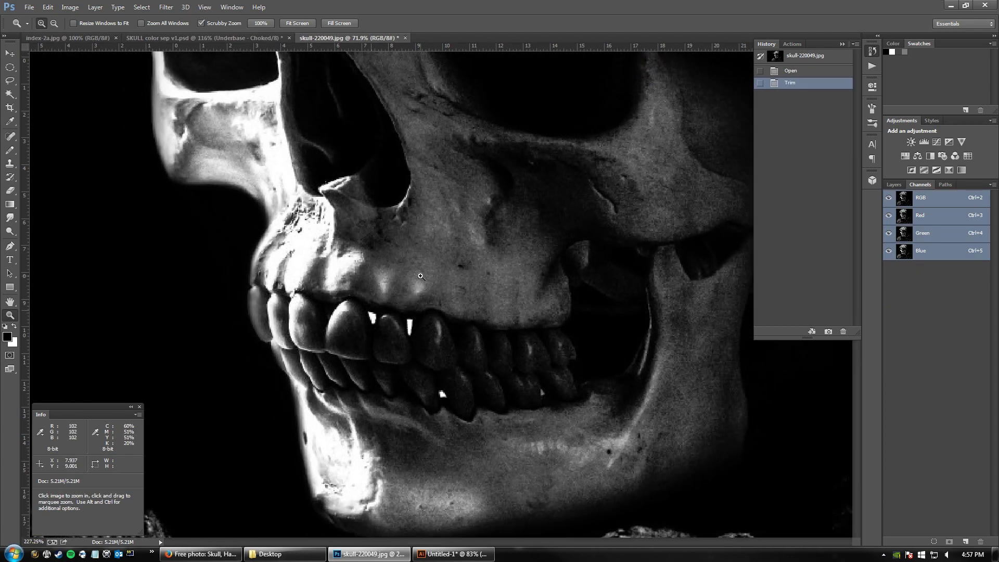
click(268, 39)
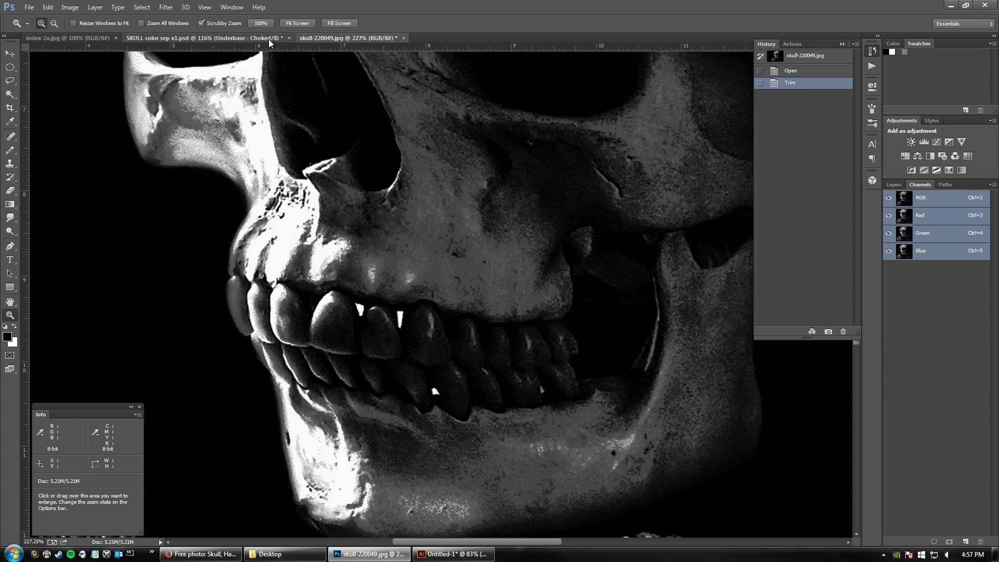
double_click(10, 302)
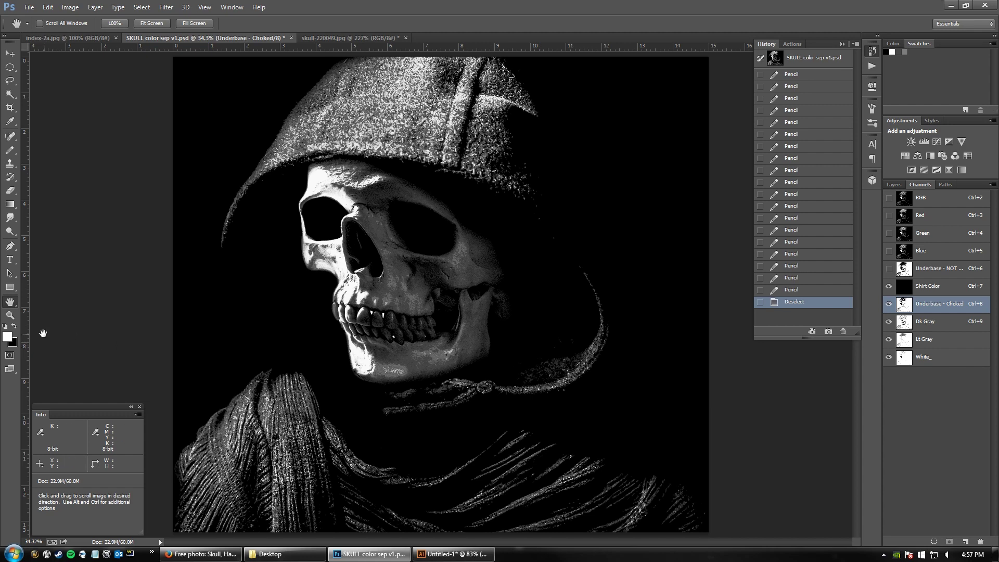
click(10, 316)
drag(386, 320, 420, 303)
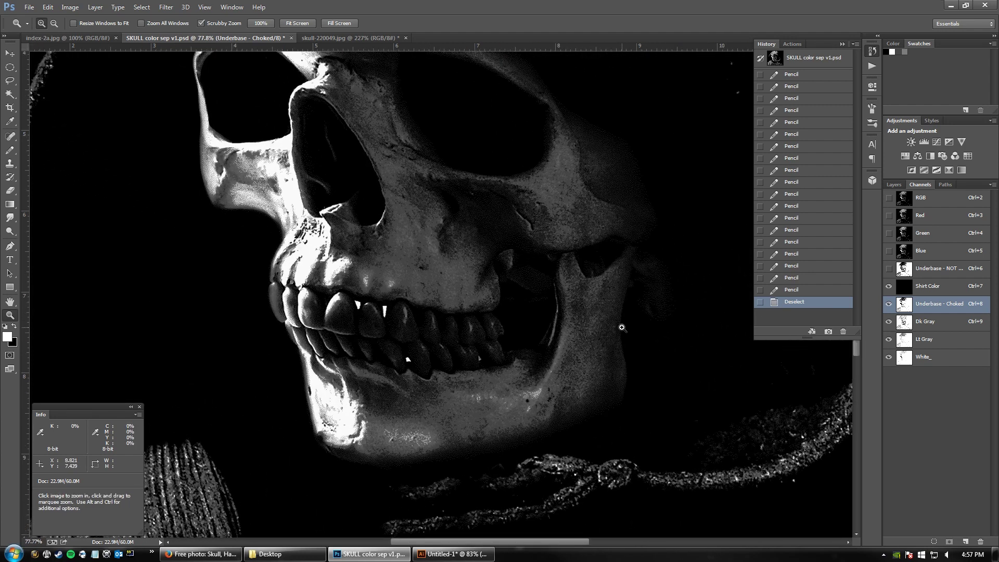
drag(391, 309, 393, 307)
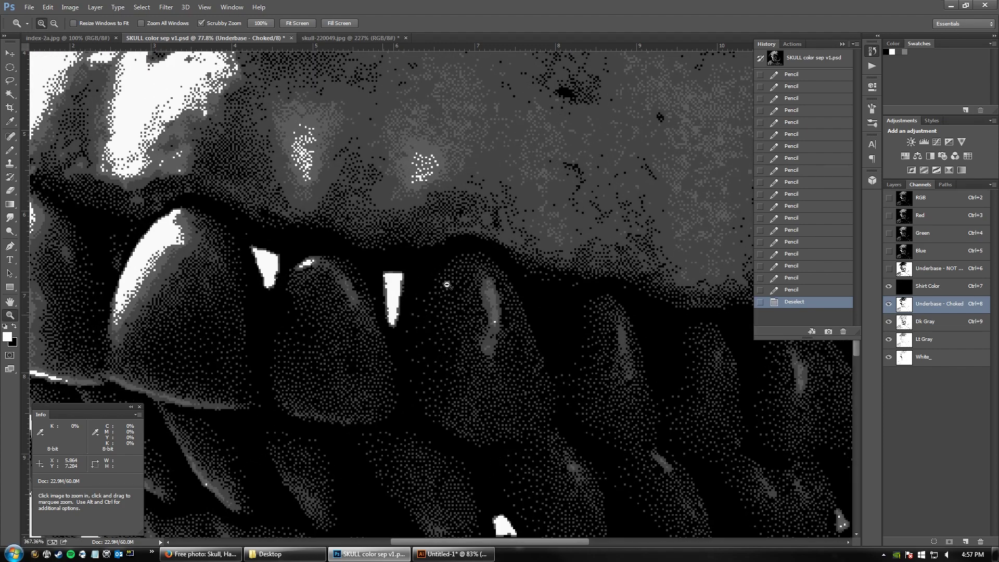
double_click(11, 303)
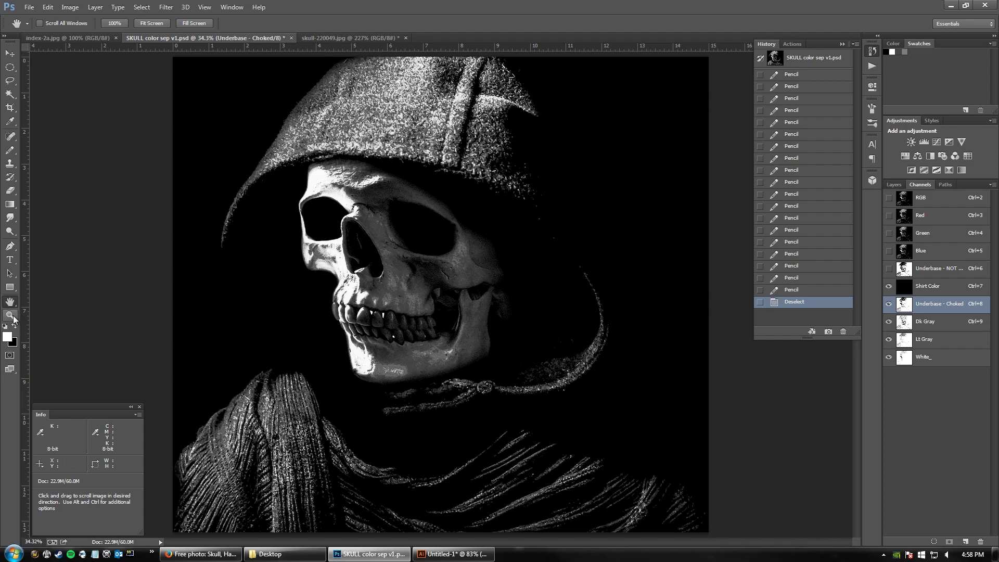
Step: Isolate the Underbase - Choked channel around the bright triangular gap between the lower teeth, ready for cleanup with the white Pencil
click(10, 315)
drag(395, 337, 525, 305)
click(15, 151)
click(54, 158)
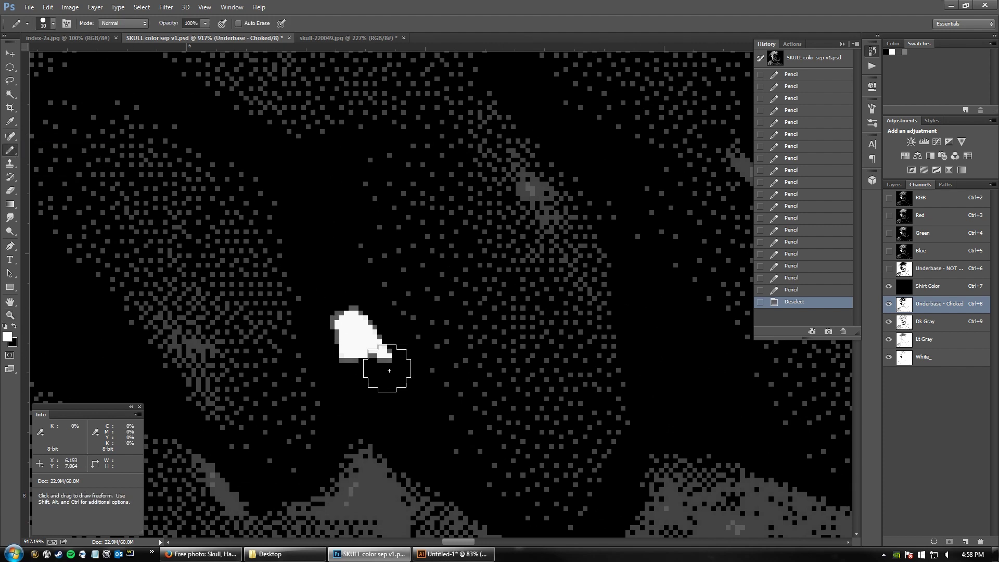
click(888, 286)
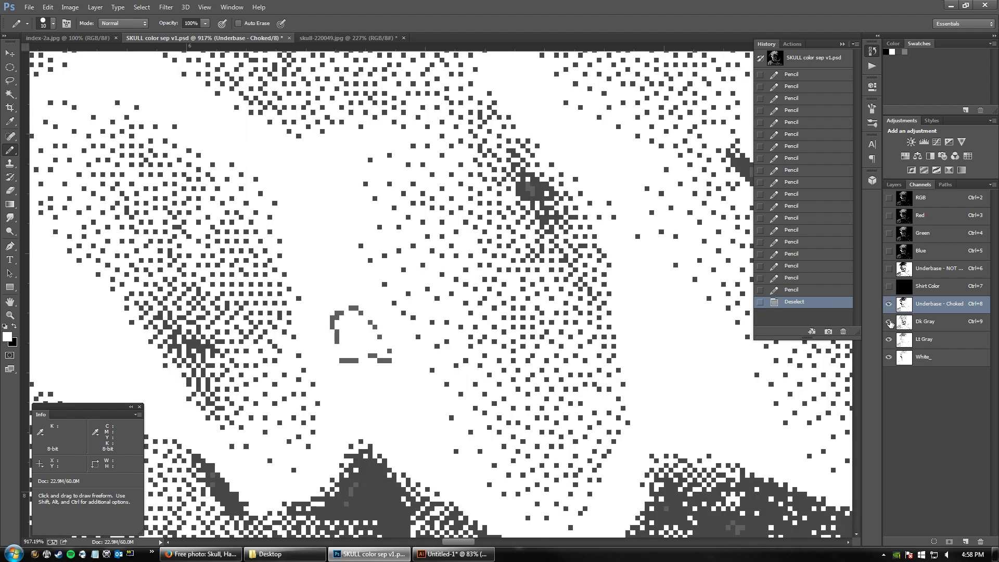
click(888, 357)
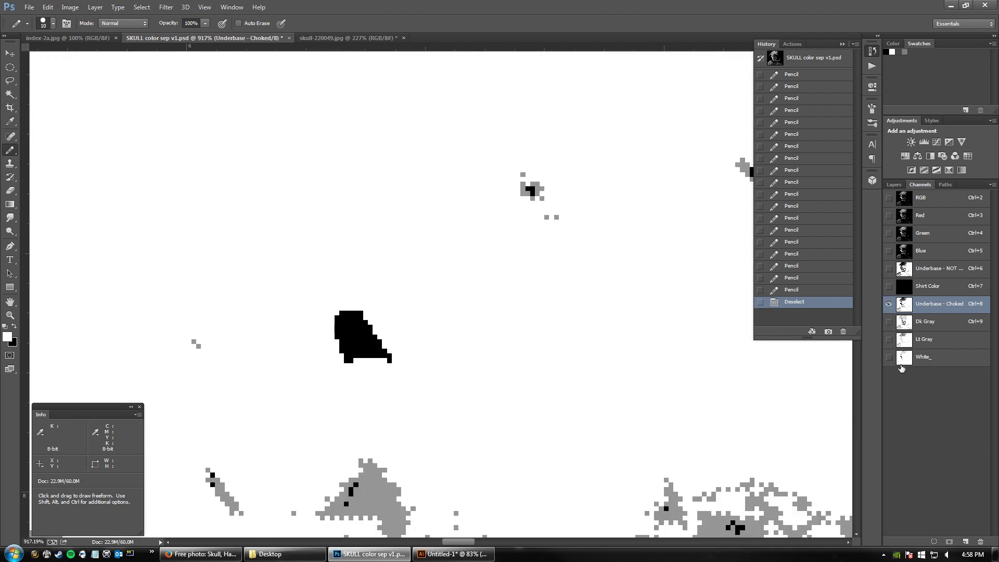
Step: Compare the lower-teeth gap on Dk Gray and Underbase - Choked, and erase the solid triangular patch from Underbase - Choked
click(888, 322)
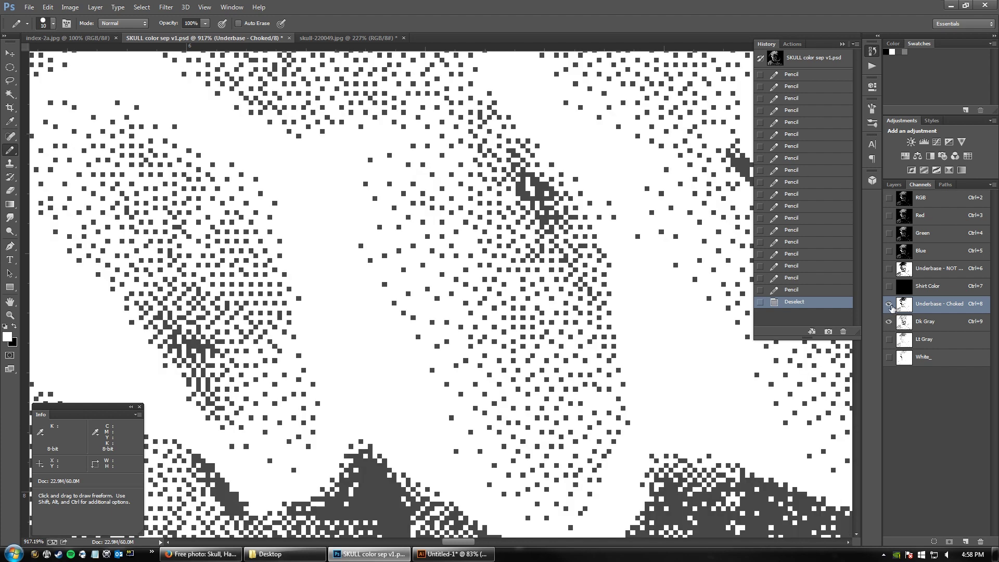
click(889, 305)
click(889, 305)
click(889, 322)
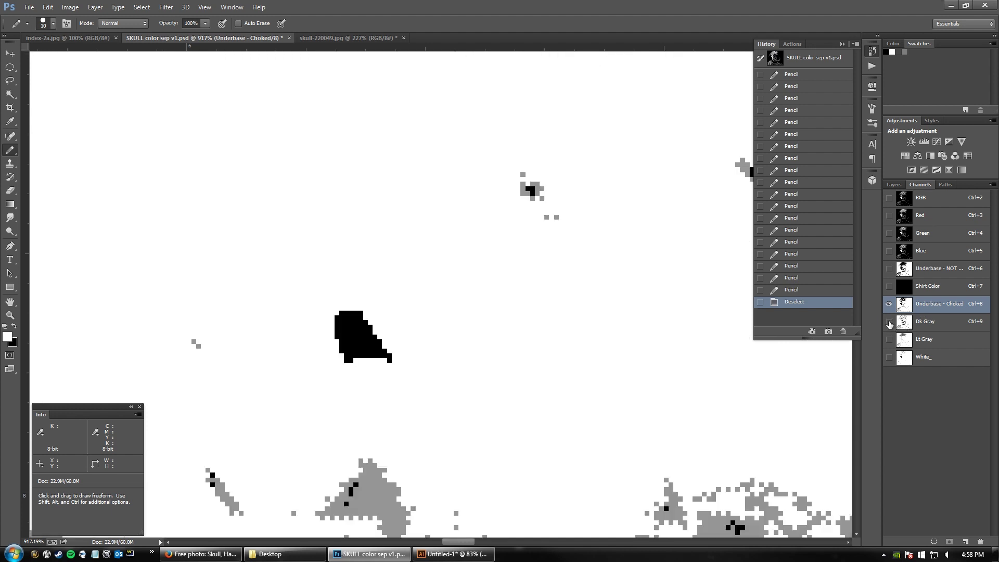
click(924, 323)
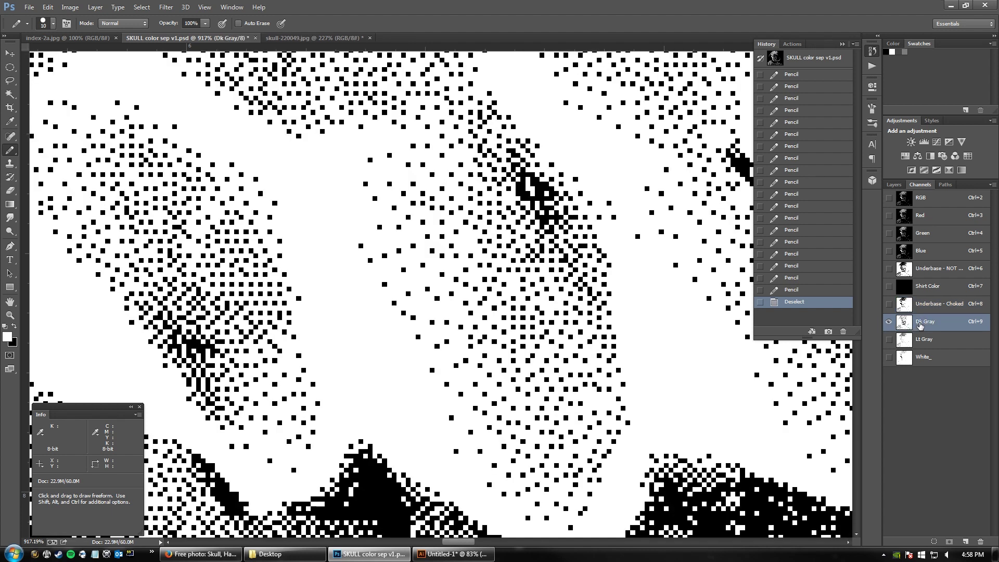
click(923, 307)
mouse_move(383, 357)
mouse_down()
mouse_move(353, 326)
mouse_move(350, 357)
mouse_up()
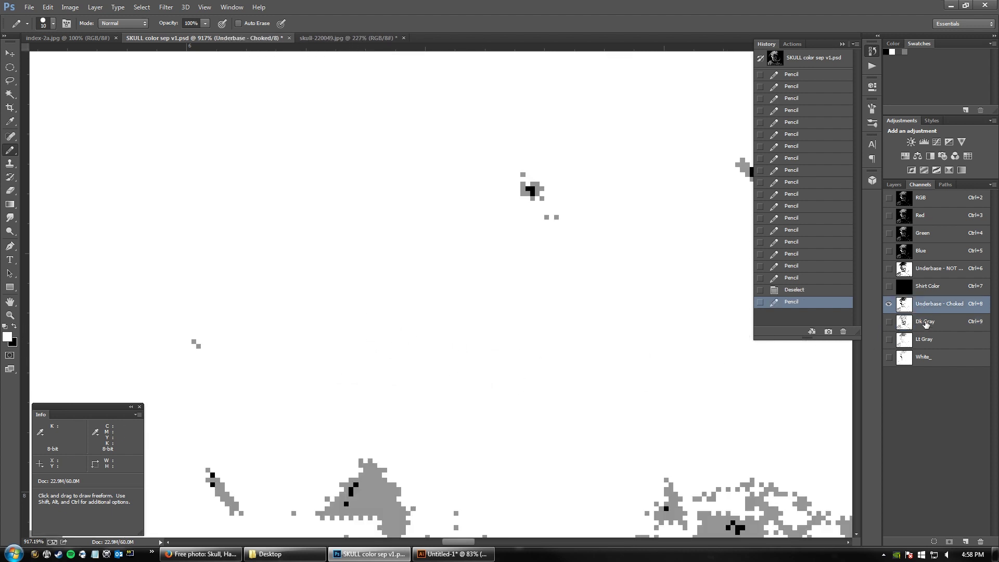
Step: Check the lower-teeth gap on Dk Gray and erase the stray outline around it from the Lt Gray channel
click(890, 322)
click(918, 321)
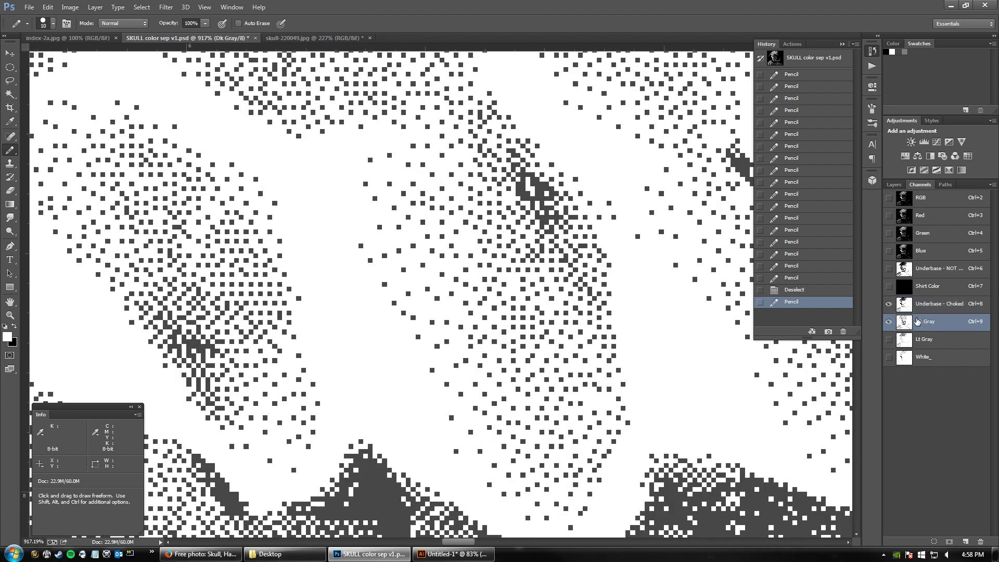
click(889, 304)
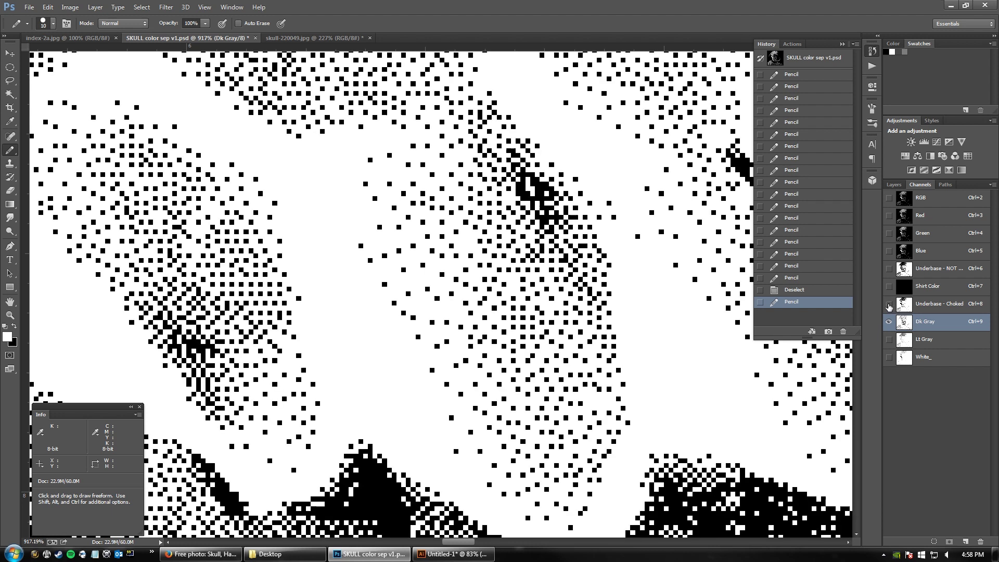
click(937, 339)
drag(375, 358, 354, 325)
click(353, 352)
Step: Erase the solid patch in the lower-teeth gap from the White_ channel
click(899, 358)
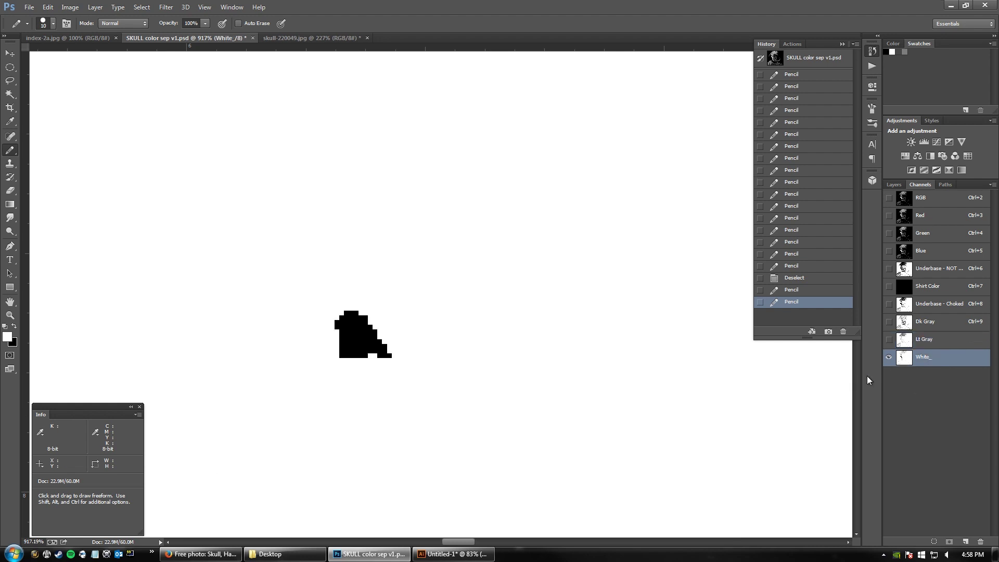
mouse_move(362, 343)
mouse_down()
mouse_move(369, 353)
mouse_move(343, 326)
mouse_move(352, 345)
mouse_up()
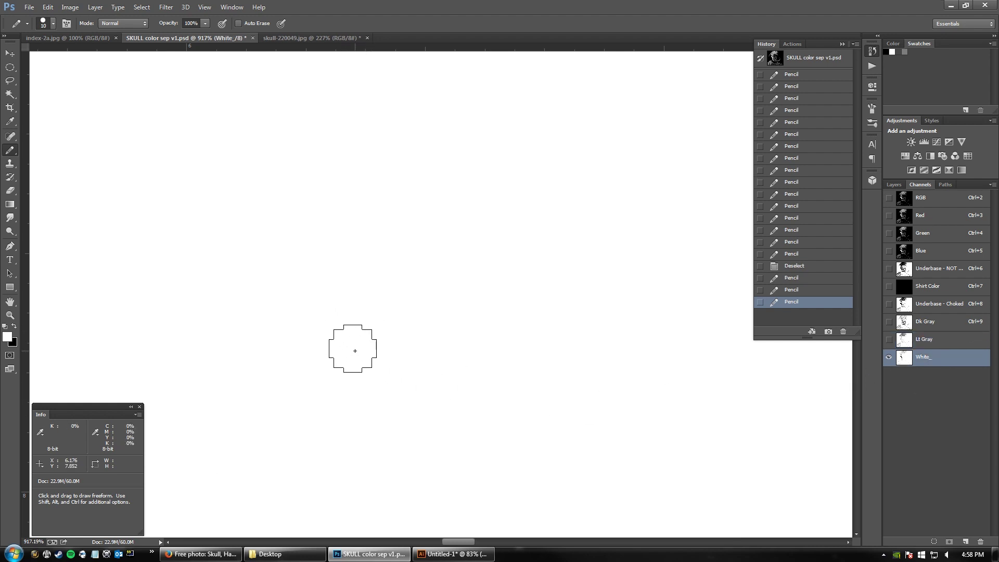
double_click(9, 302)
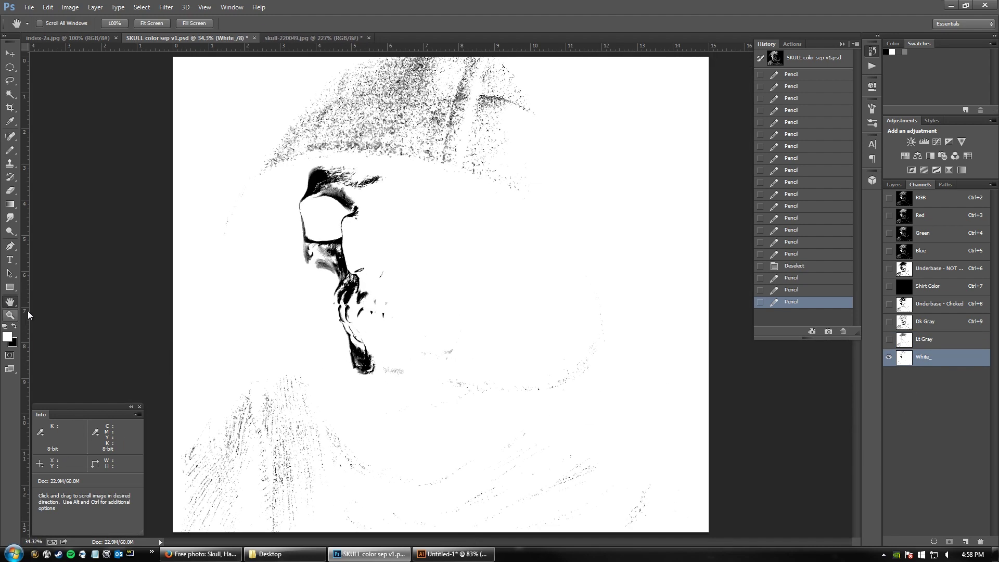
Step: Show all separation channels over Shirt Color and compare the whole artwork with the original skull-220049.jpg
click(888, 358)
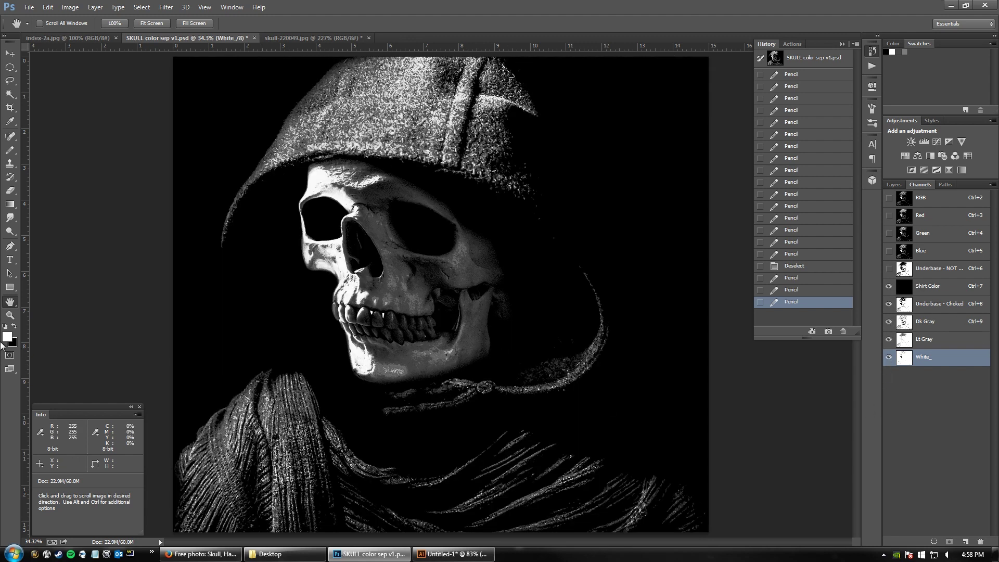
click(9, 316)
drag(386, 339, 362, 335)
double_click(10, 302)
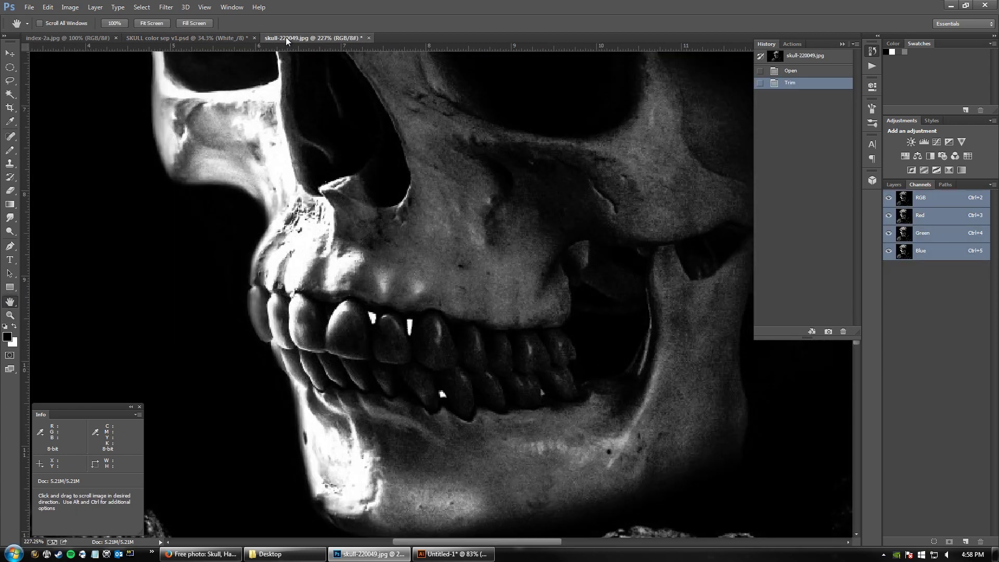
click(286, 37)
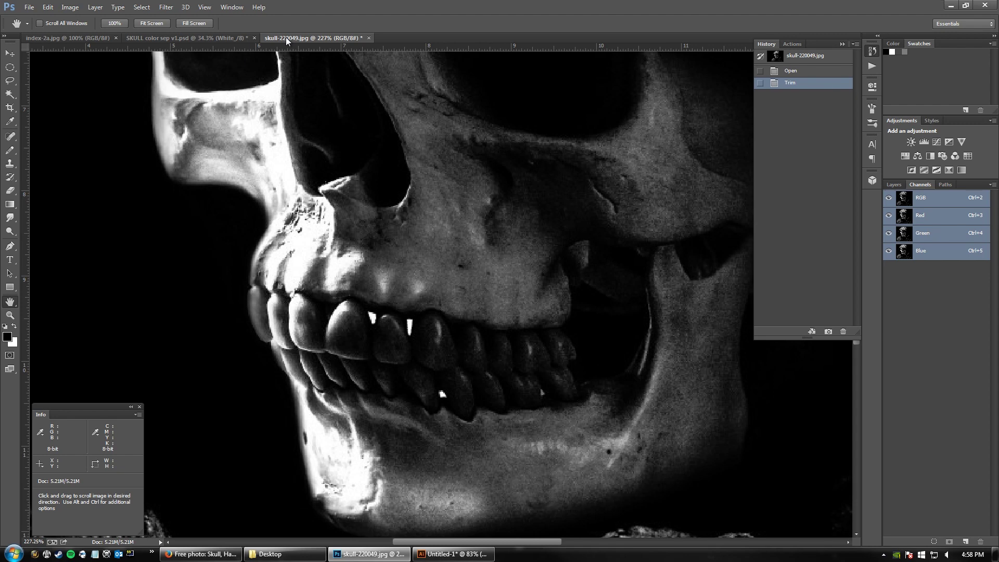
double_click(11, 306)
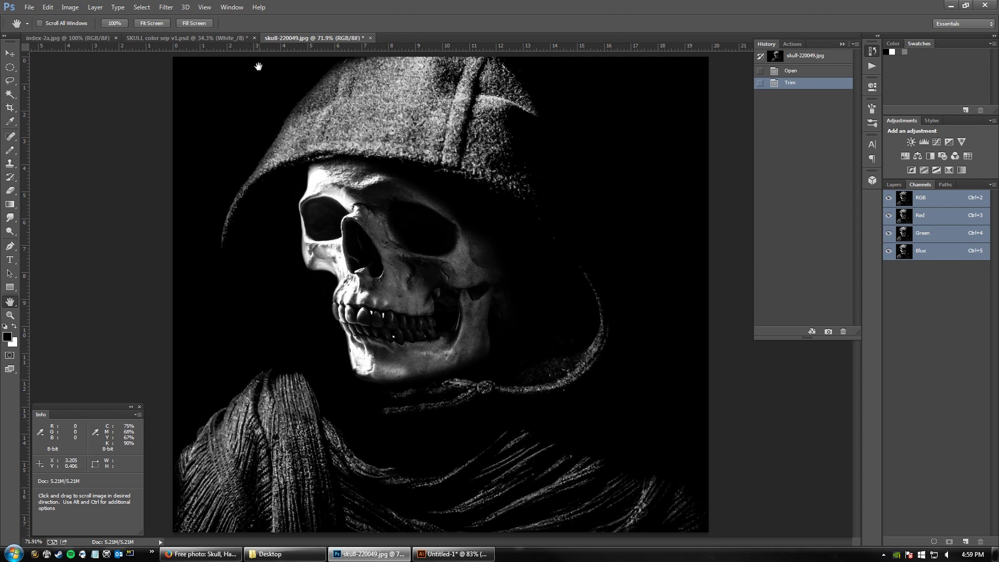
Step: In SKULL color sep v1.psd, isolate Underbase - Choked and erase the two solid patches in the gaps between the upper teeth with the white Pencil
click(227, 39)
key(z)
drag(381, 319, 488, 285)
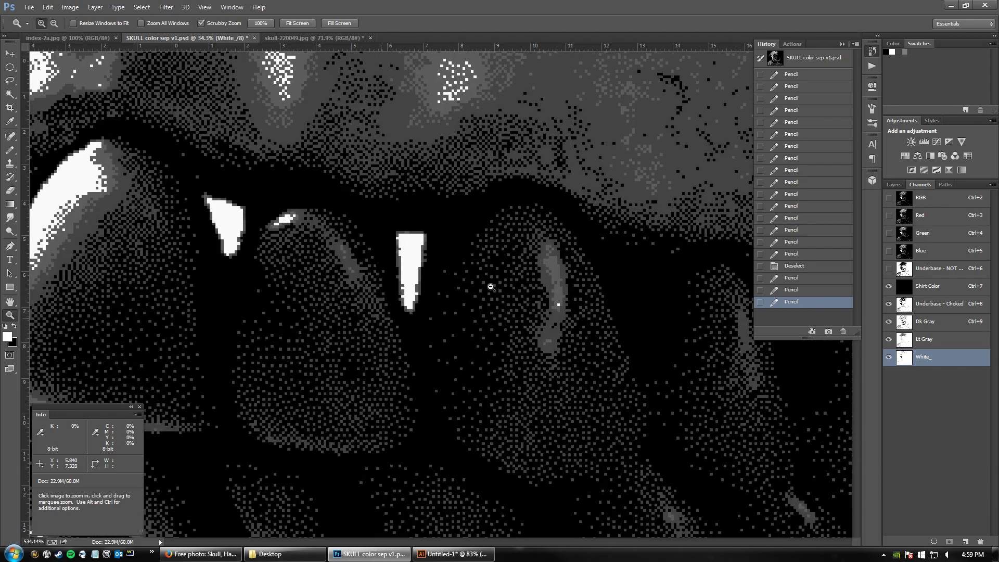
click(944, 306)
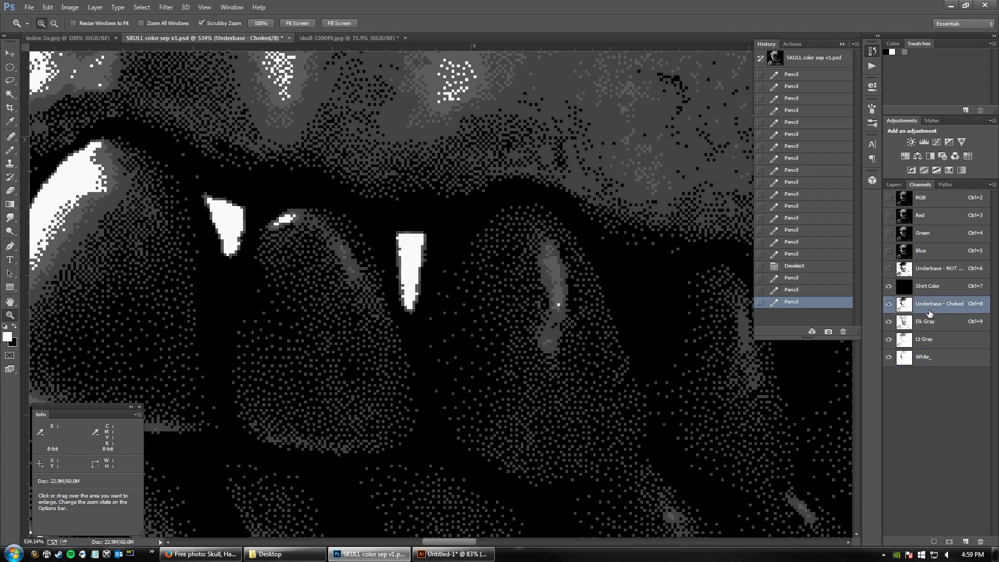
click(889, 286)
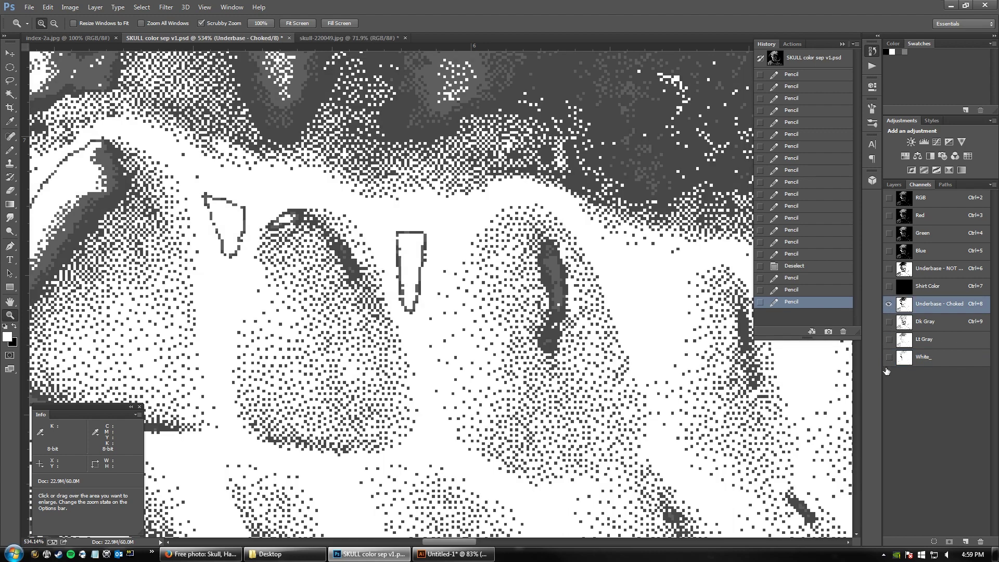
drag(889, 322, 889, 357)
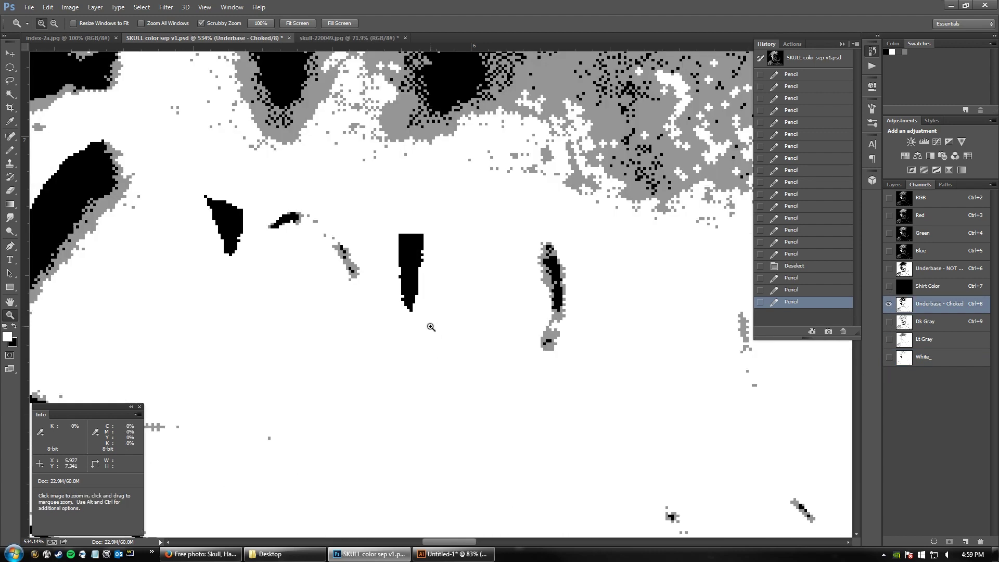
key(b)
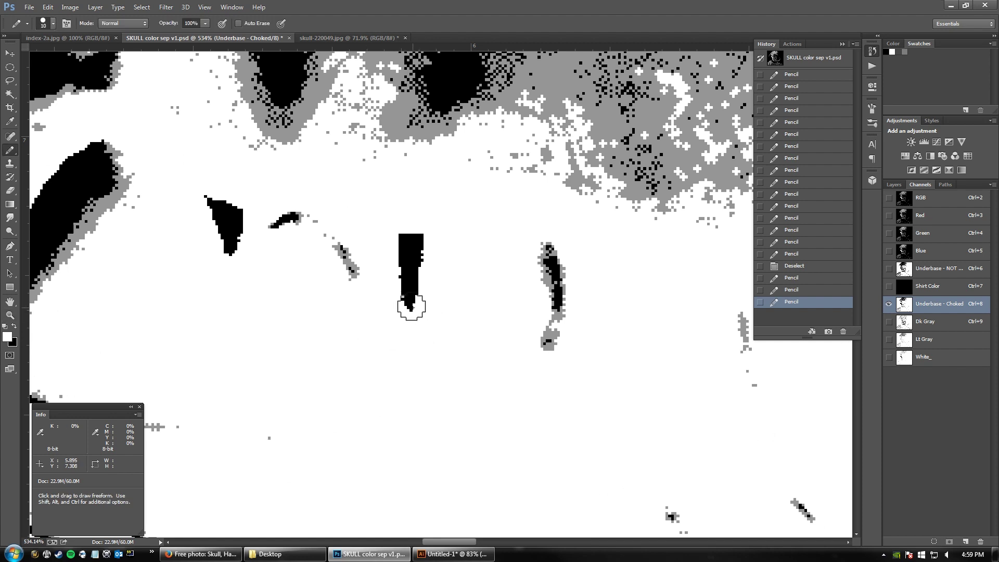
drag(411, 307, 408, 236)
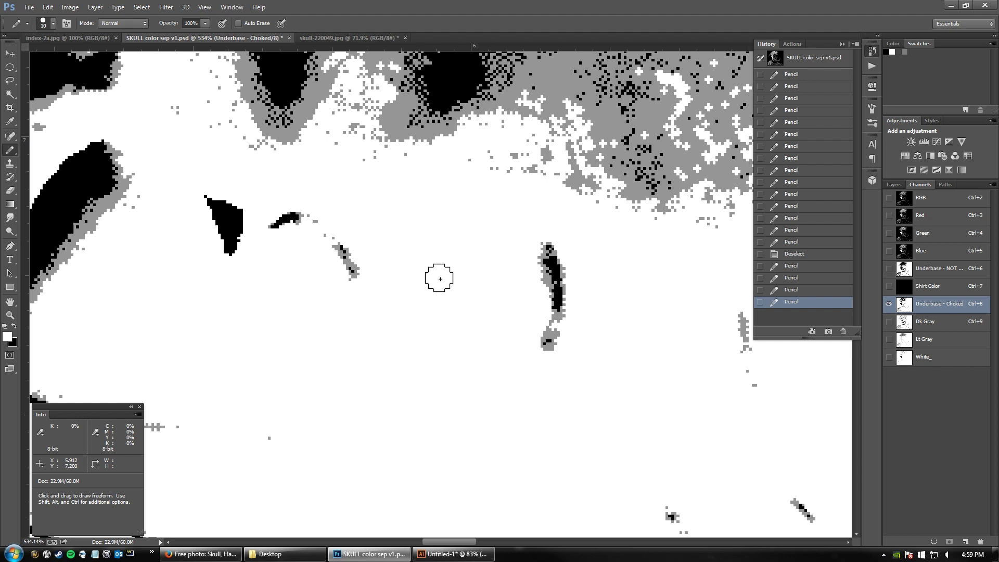
mouse_move(253, 238)
mouse_down()
mouse_move(230, 242)
mouse_move(238, 223)
mouse_move(207, 201)
mouse_move(216, 223)
mouse_up()
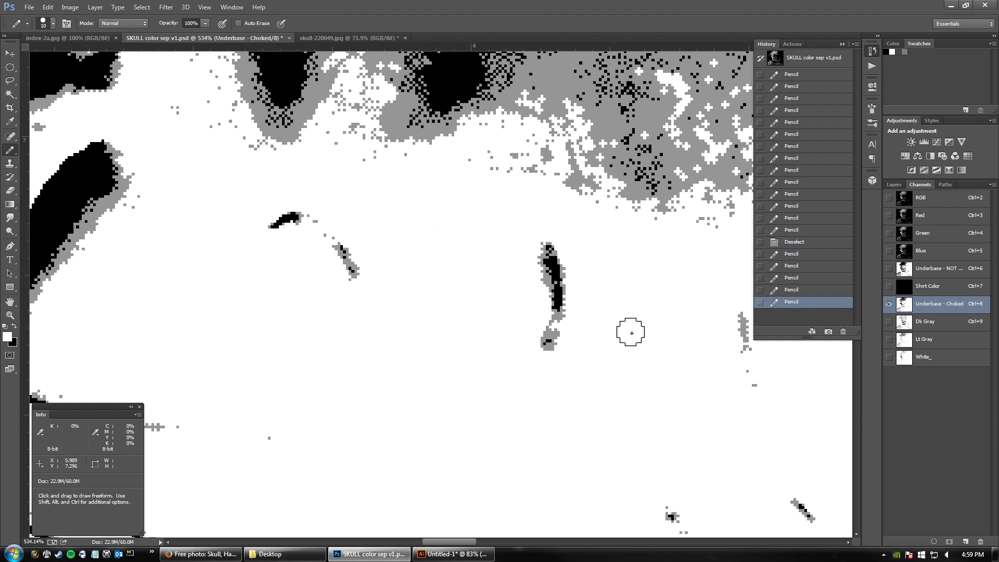
Step: Erase the stray outlines of the two upper-teeth gaps from the Dk Gray and Lt Gray channels
click(948, 326)
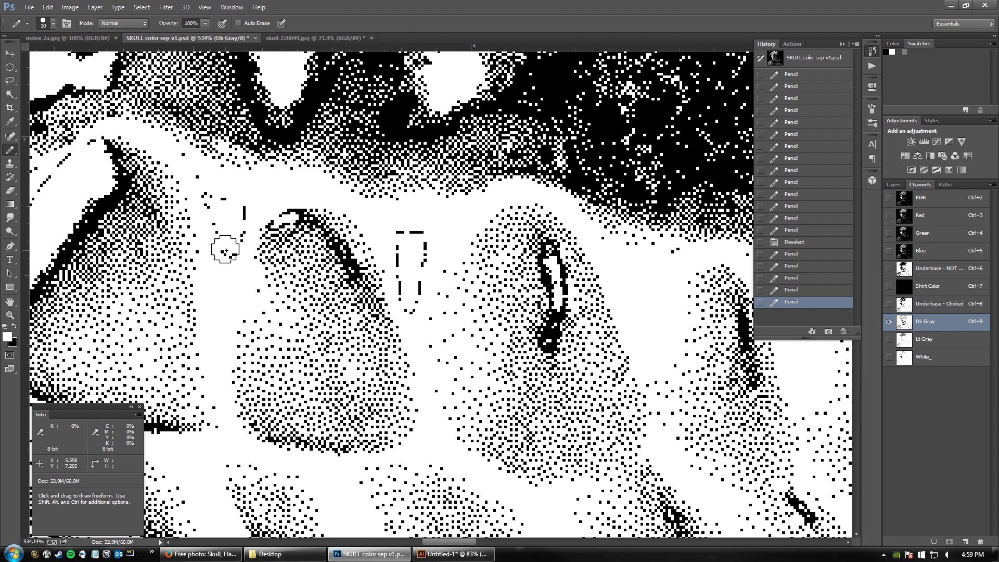
mouse_move(220, 233)
mouse_down()
mouse_move(207, 201)
mouse_move(226, 203)
mouse_move(234, 225)
mouse_move(243, 218)
mouse_up()
mouse_move(386, 294)
mouse_down()
mouse_move(453, 317)
mouse_move(409, 301)
mouse_move(414, 284)
mouse_move(414, 309)
mouse_move(420, 234)
mouse_move(406, 276)
mouse_up()
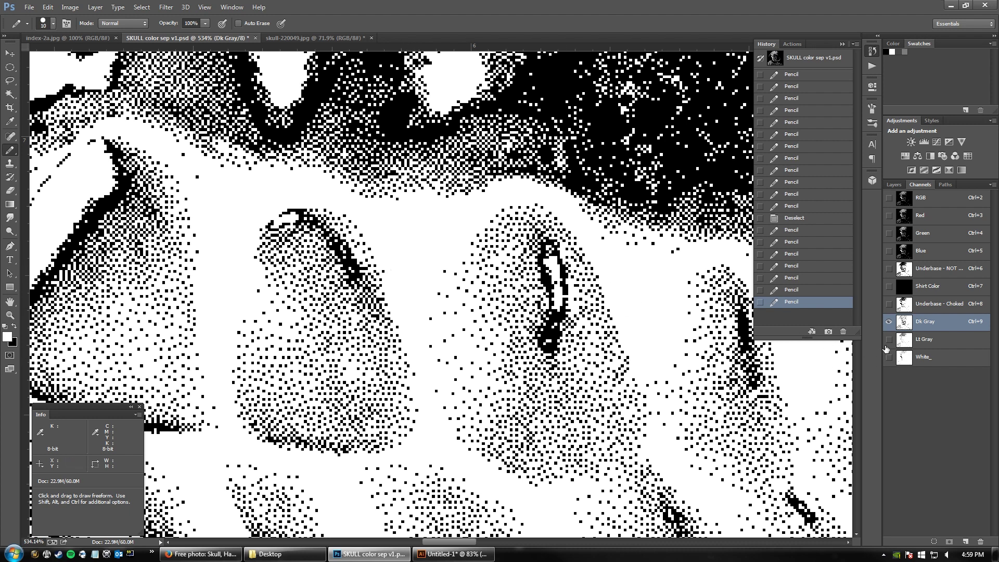
click(919, 342)
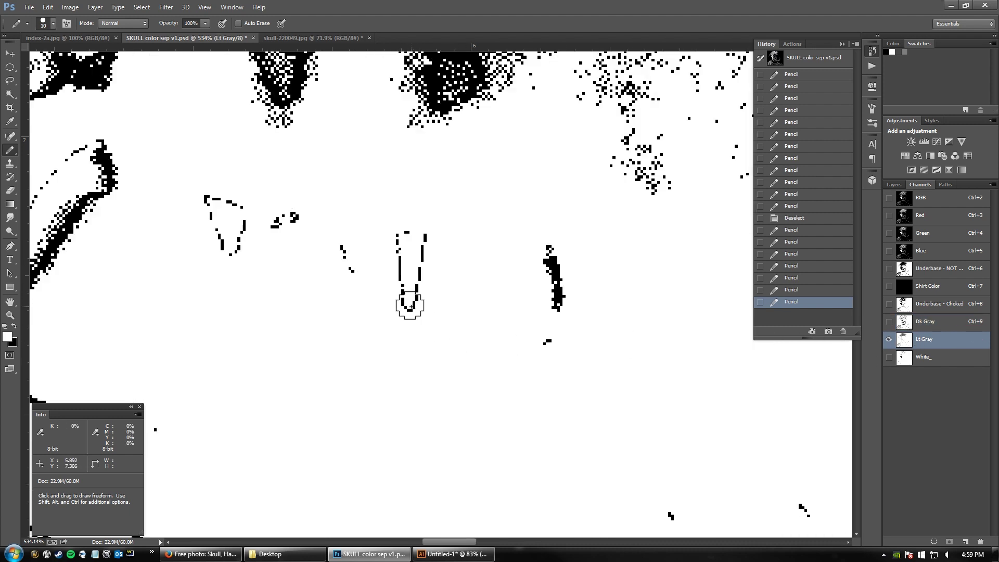
mouse_move(406, 277)
mouse_down()
mouse_move(408, 244)
mouse_move(421, 242)
mouse_move(419, 280)
mouse_move(245, 231)
mouse_move(251, 251)
mouse_move(228, 246)
mouse_move(210, 201)
mouse_move(237, 233)
mouse_up()
Step: Erase the two solid patches in the upper-teeth gaps from the White_ channel
click(926, 360)
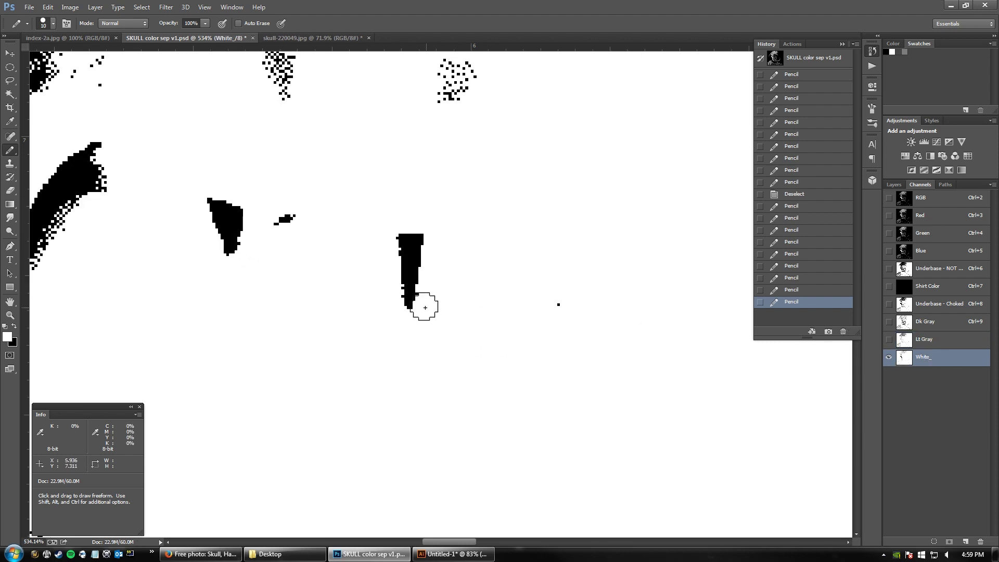
drag(413, 301, 417, 236)
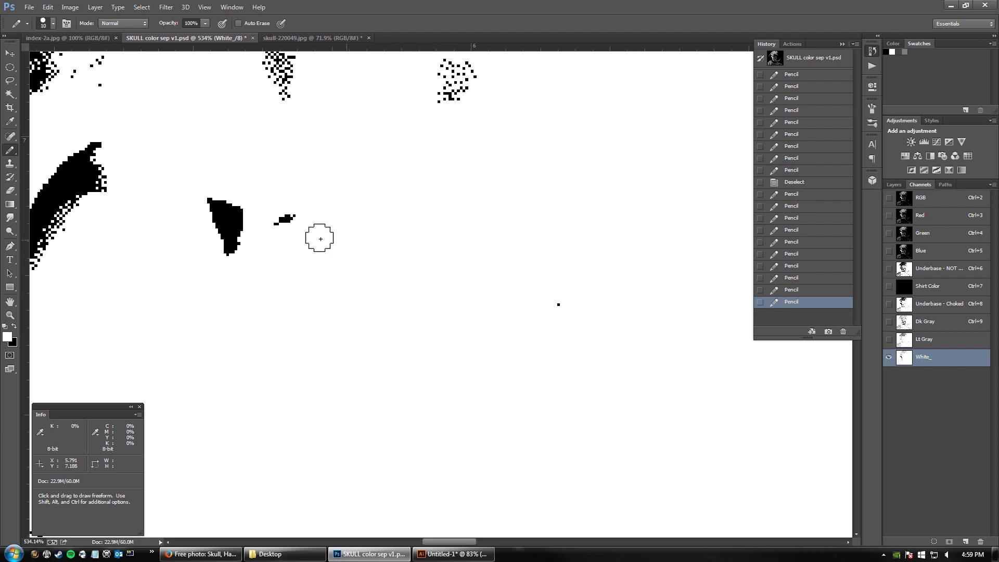
drag(237, 252, 221, 220)
drag(224, 209, 236, 250)
Step: Show all separation channels over Shirt Color and inspect the cleaned teeth up close and in the full artwork
double_click(9, 301)
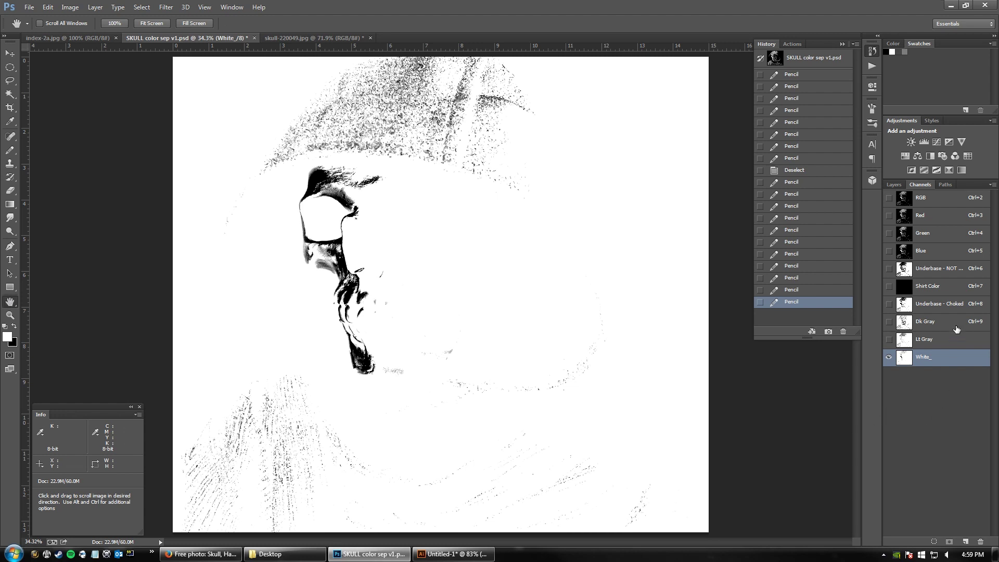
drag(889, 287, 889, 340)
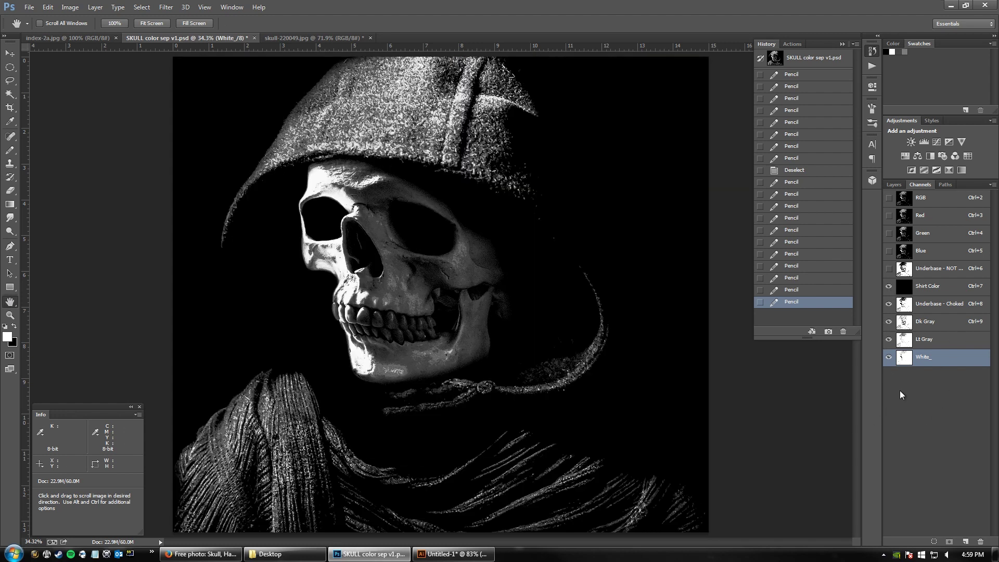
click(937, 345)
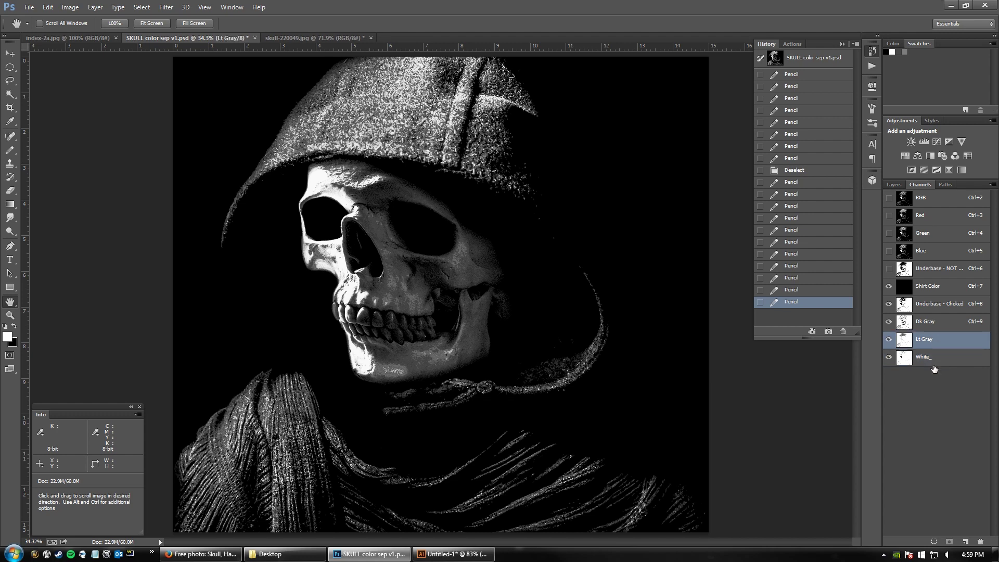
click(10, 315)
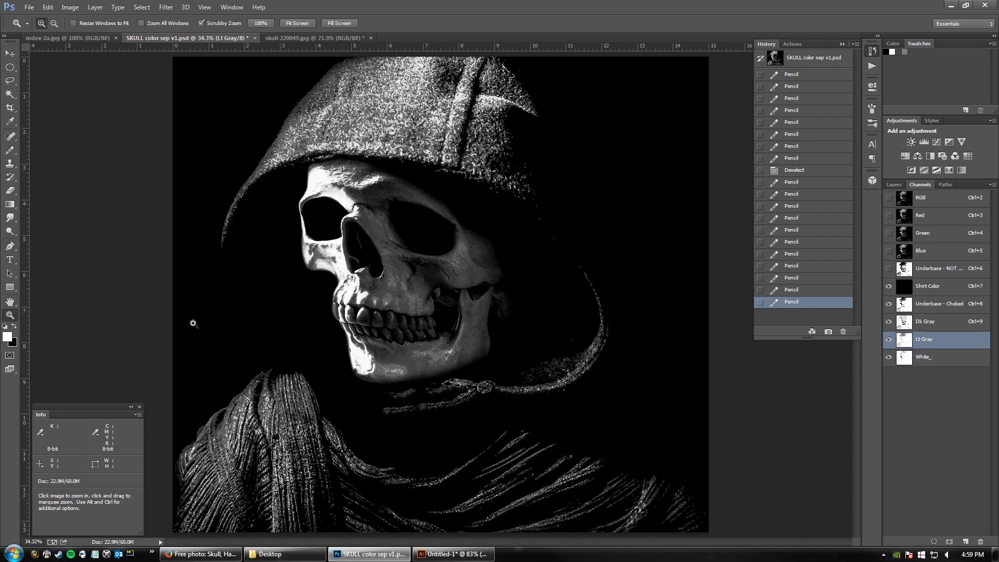
drag(376, 323, 416, 305)
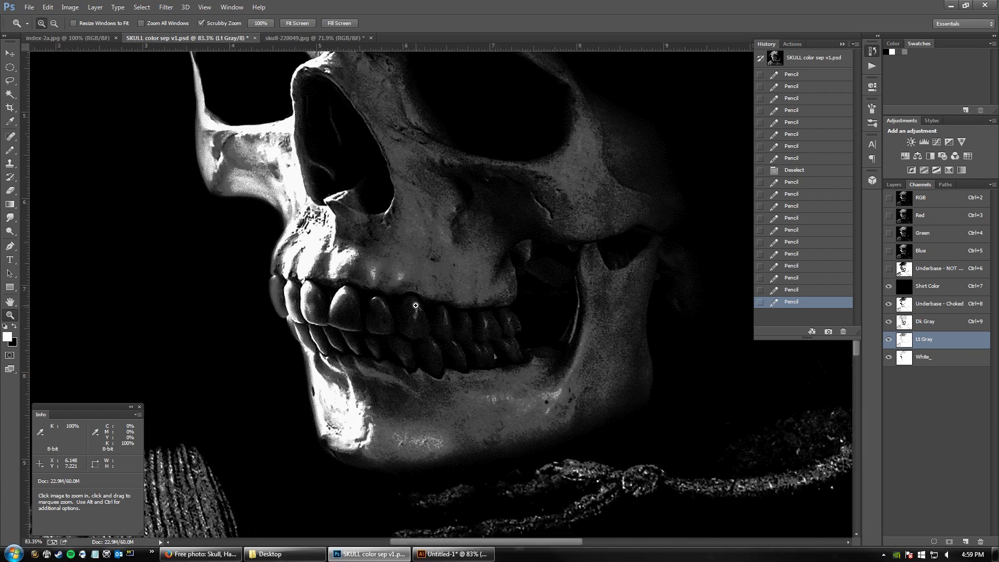
drag(361, 317, 493, 327)
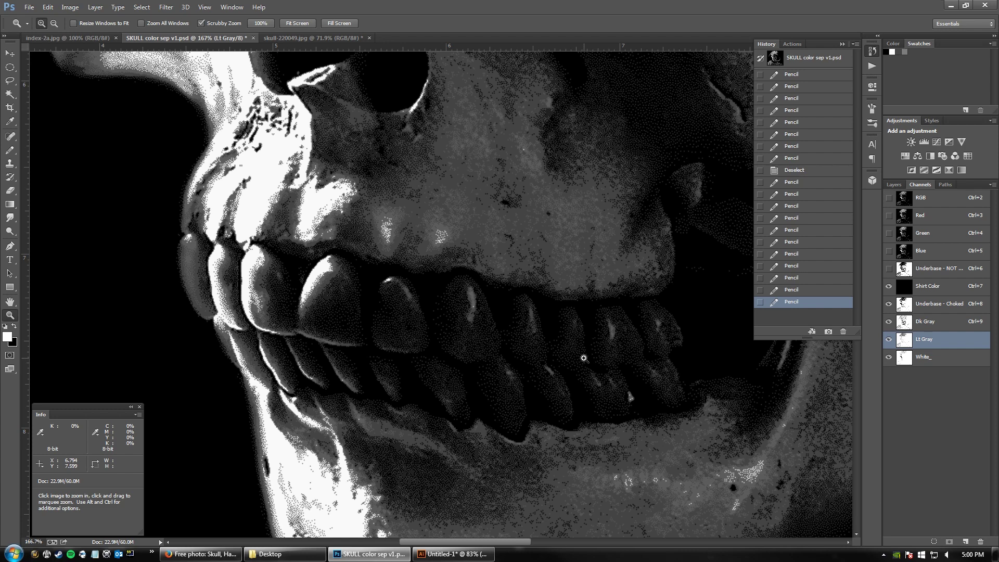
double_click(10, 302)
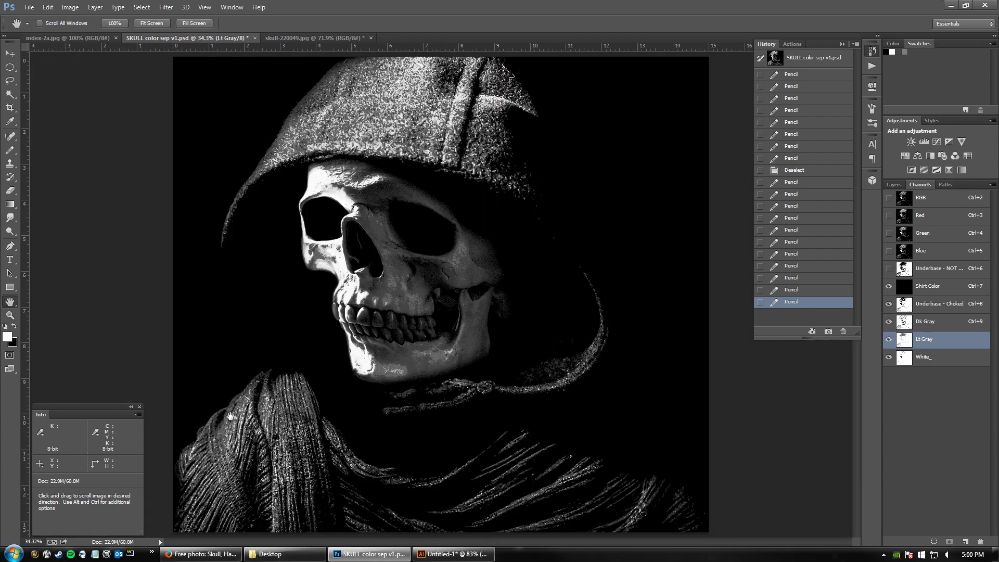
Step: Inspect the bright speck on the lower teeth up close and compare the separation with the original skull-220049.jpg image
click(10, 315)
drag(388, 319, 537, 313)
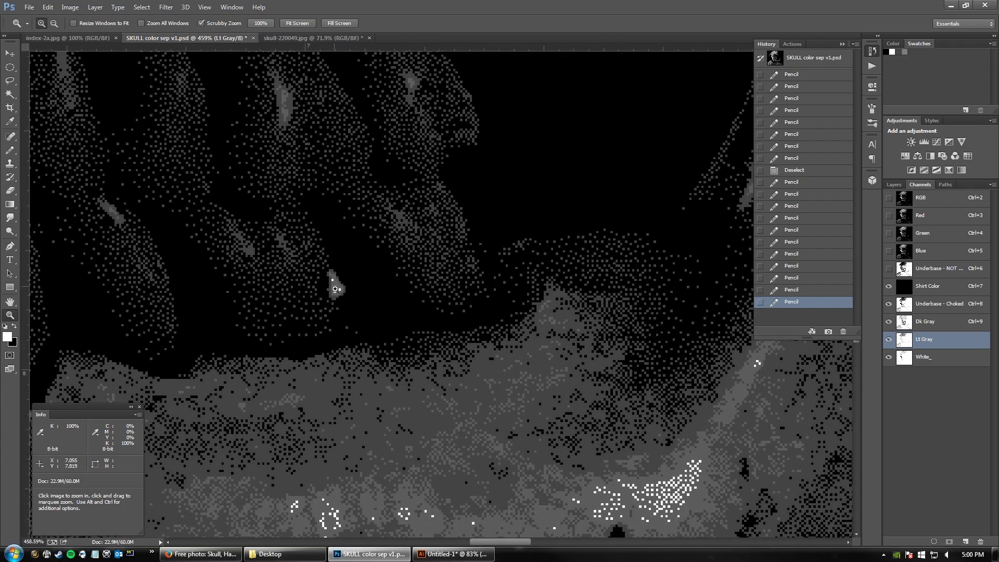
click(311, 25)
click(308, 35)
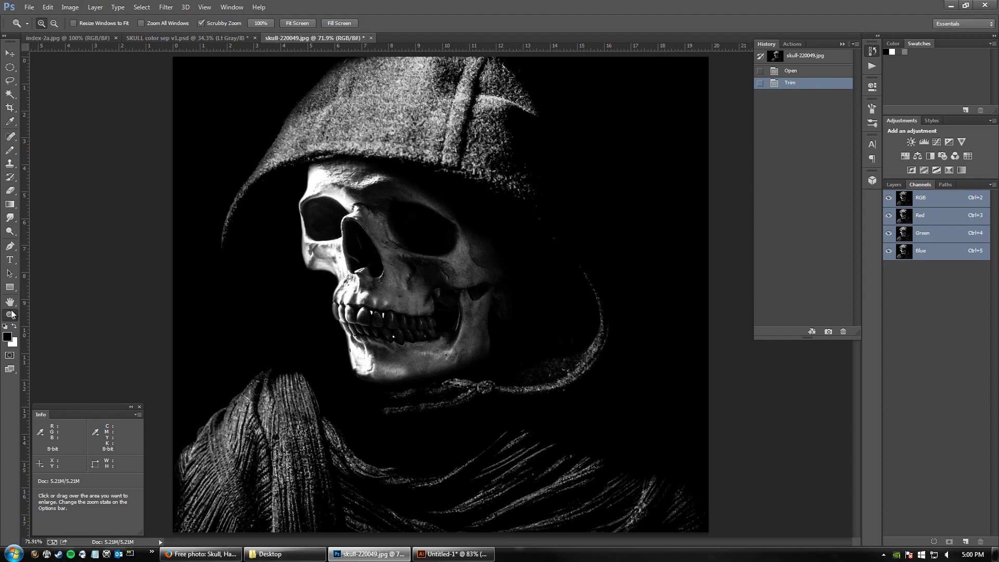
click(187, 38)
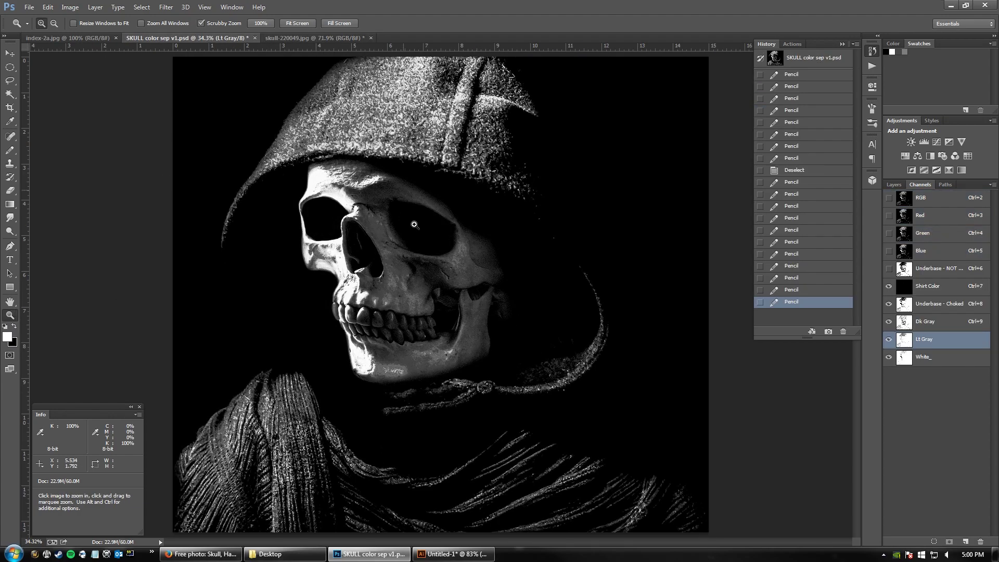
Step: Isolate the Underbase - Choked channel and erase the solid patch at the lower tooth with the white Pencil
drag(432, 341, 550, 302)
click(928, 288)
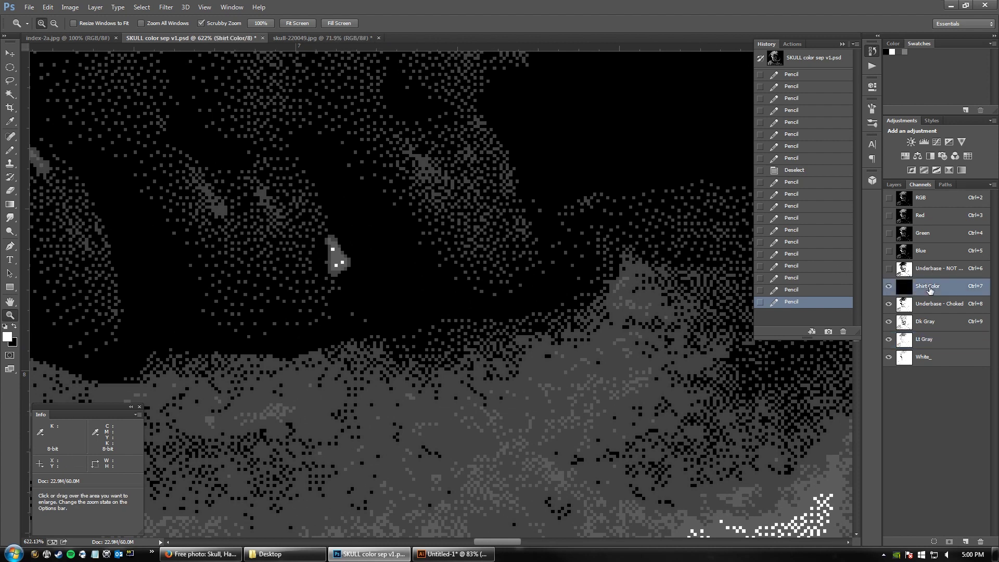
click(935, 308)
drag(888, 321, 887, 359)
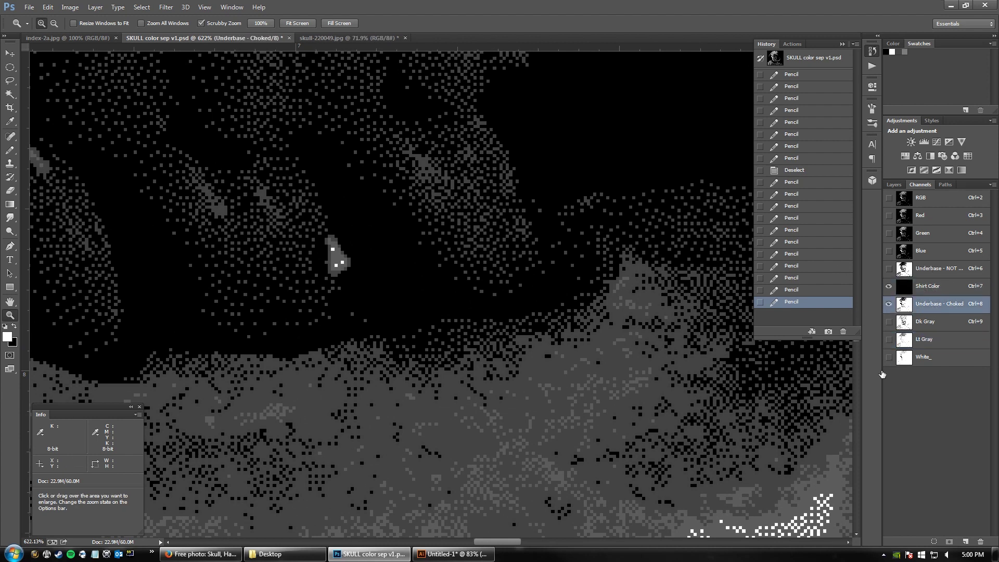
click(889, 287)
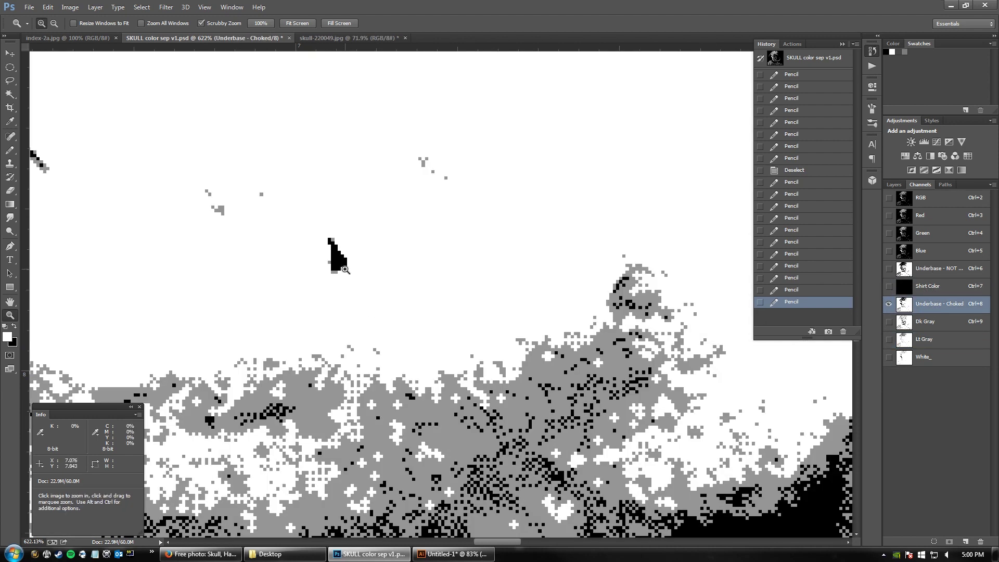
key(b)
drag(336, 263, 355, 250)
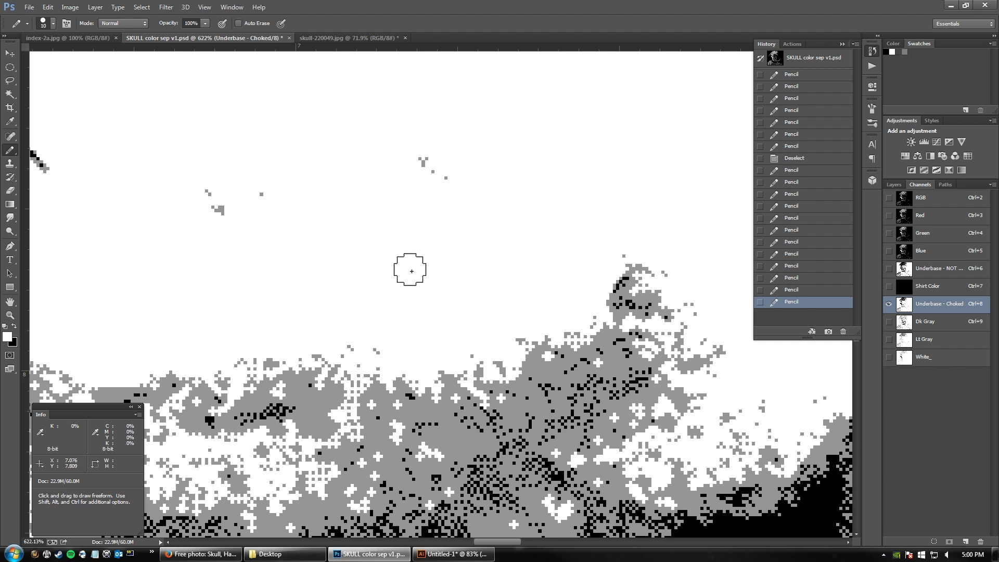
Step: Erase the remaining traces of the lower-tooth patch from the Dk Gray, Lt Gray and White_ channels
click(889, 322)
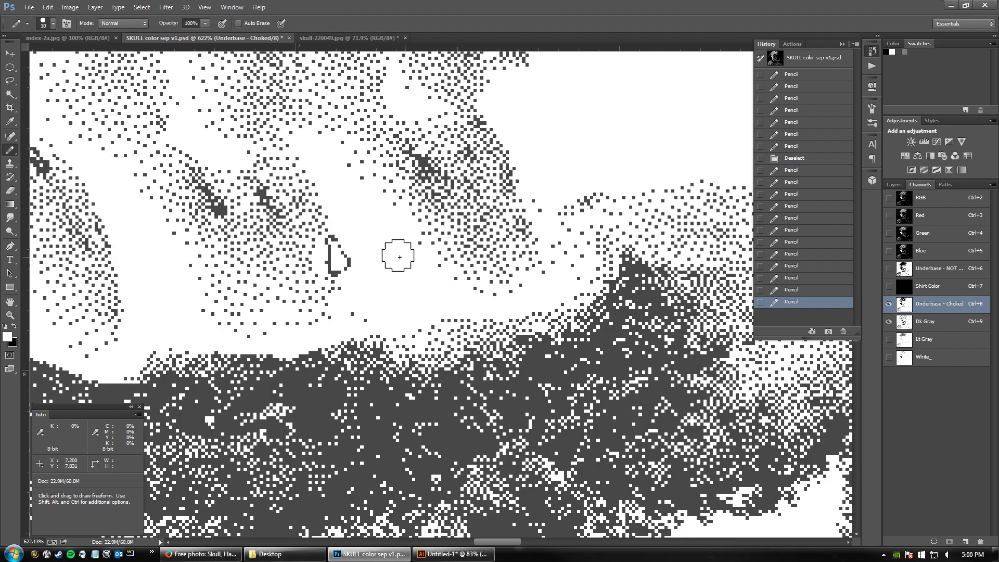
drag(334, 257, 339, 257)
click(339, 254)
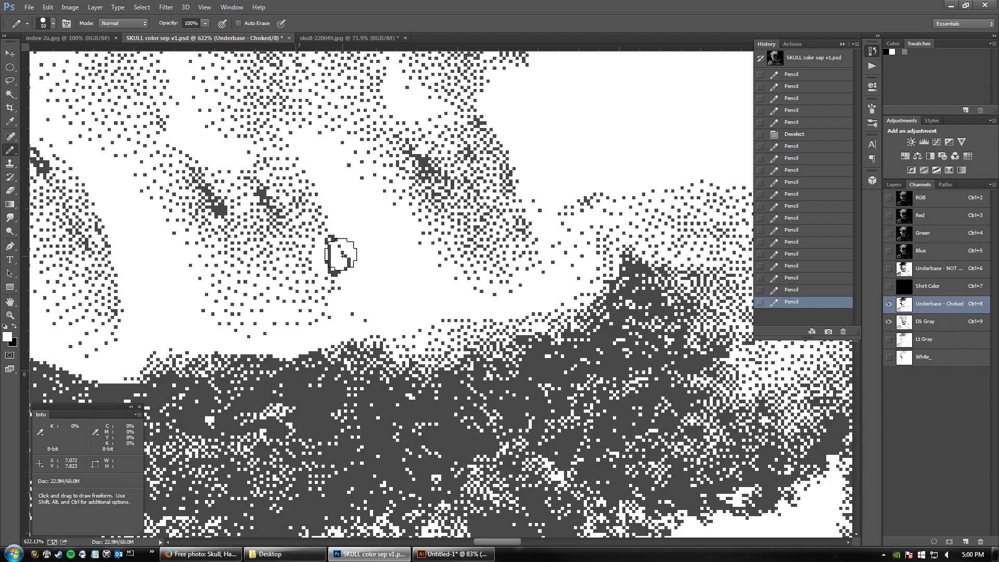
click(940, 324)
mouse_move(341, 262)
mouse_down()
mouse_move(403, 273)
mouse_move(361, 250)
mouse_move(338, 248)
mouse_up()
click(940, 345)
click(932, 357)
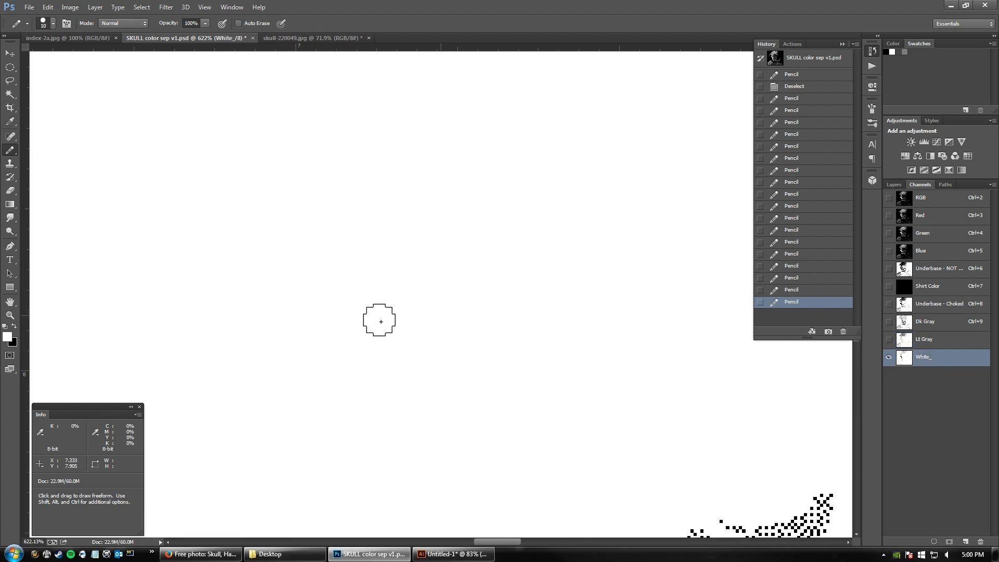
Step: Show all separation channels over Shirt Color in the full artwork and save the file as SKULL color sep v2.psd
double_click(10, 302)
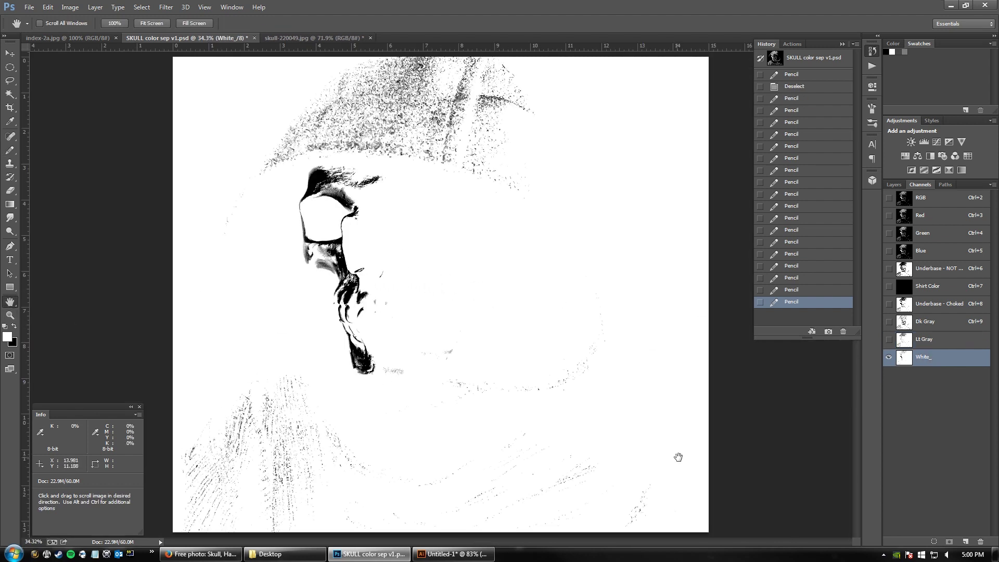
drag(890, 287, 881, 364)
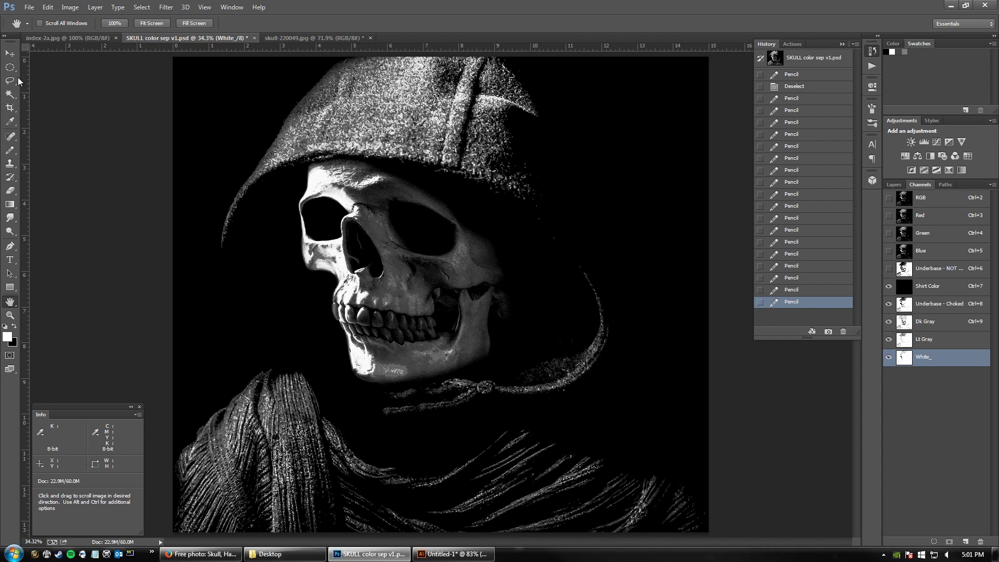
click(28, 7)
click(40, 133)
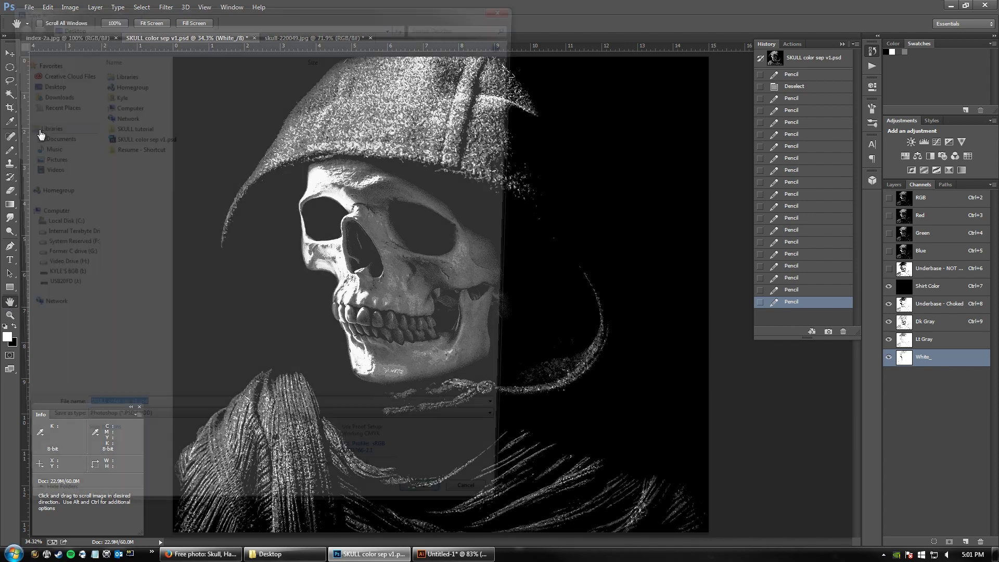
click(124, 423)
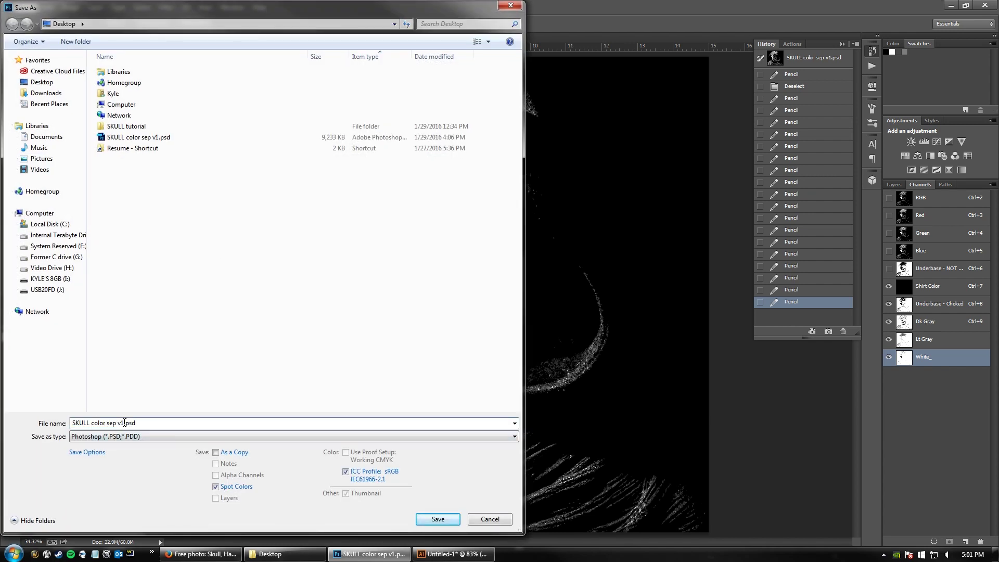
text(2)
click(435, 521)
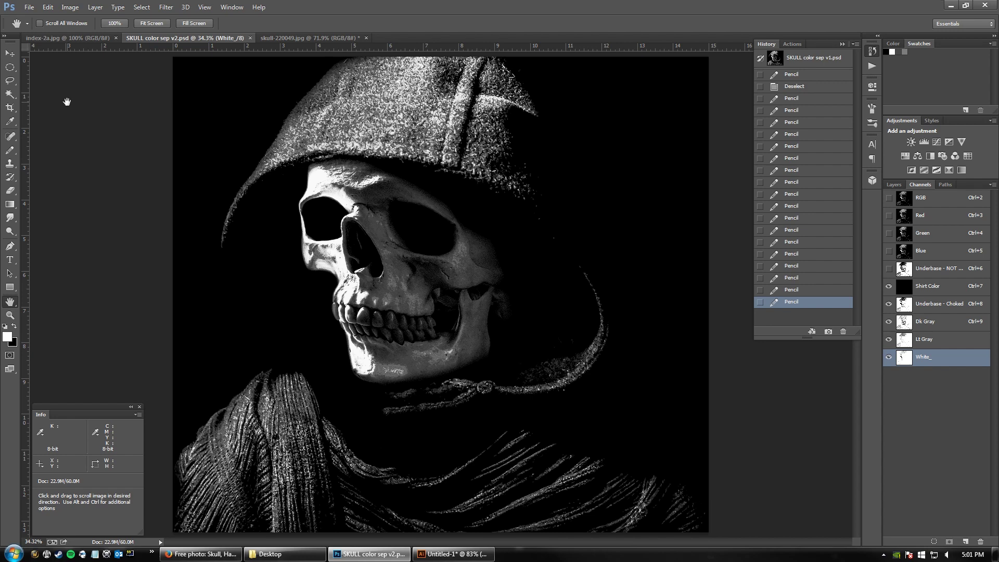
click(32, 8)
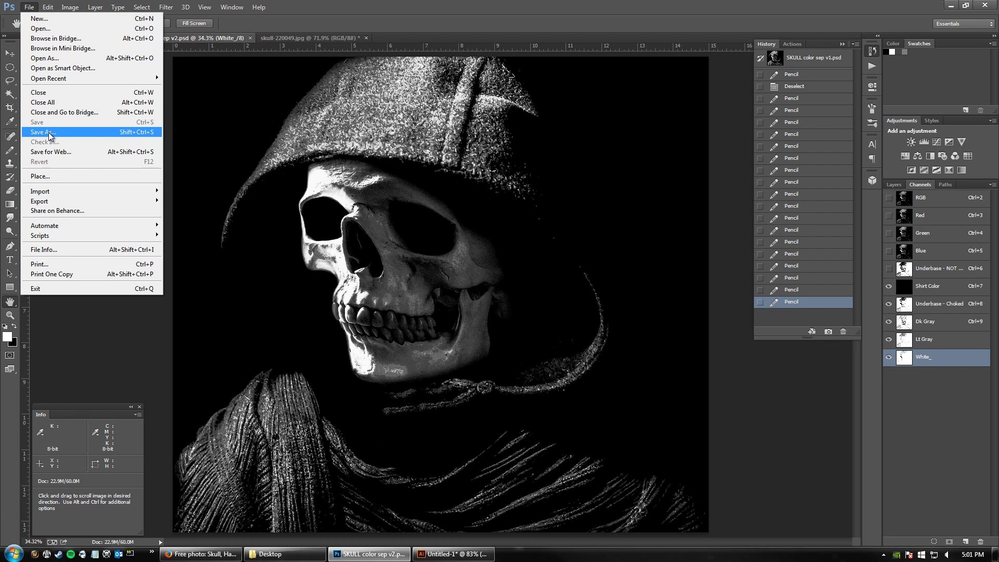
click(945, 405)
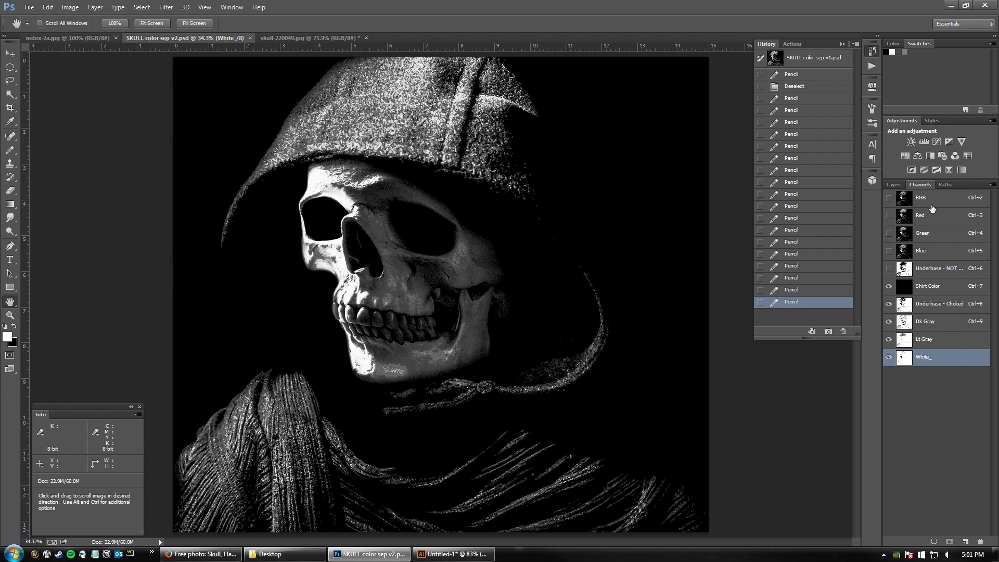
click(29, 8)
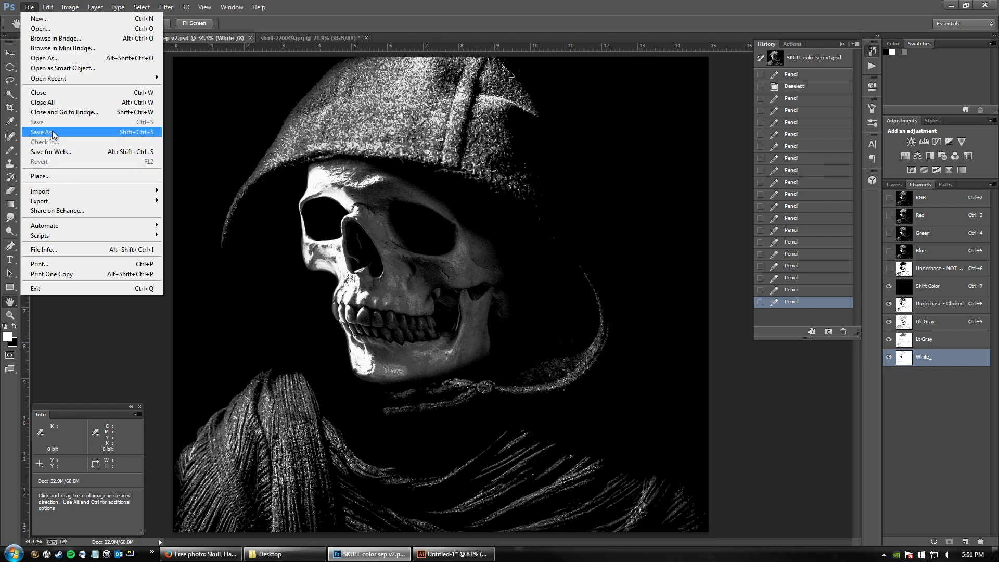
click(955, 412)
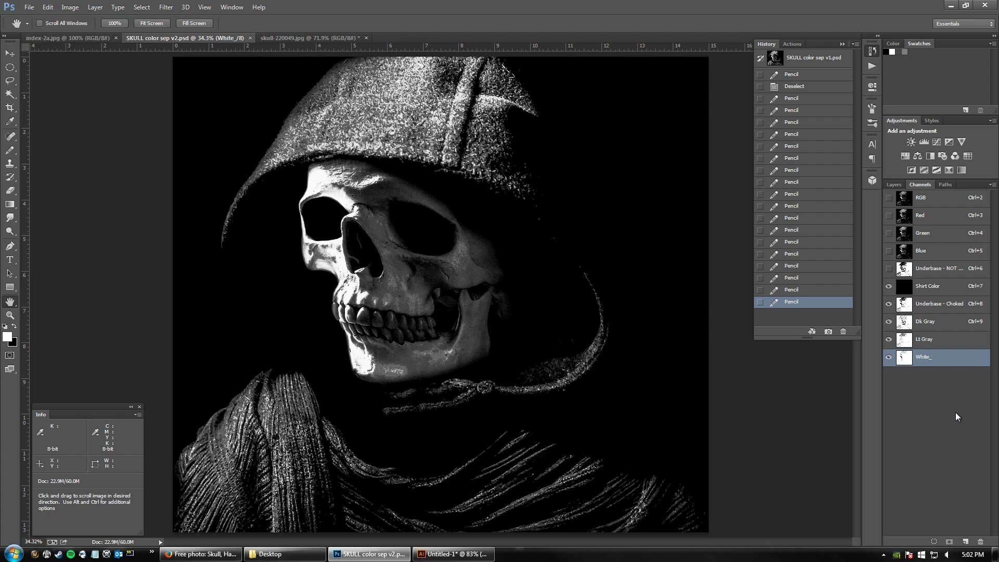
Step: Delete the RGB composite, Underbase - NOT GOOD and Shirt Color channels, keeping only the four print separations
click(935, 206)
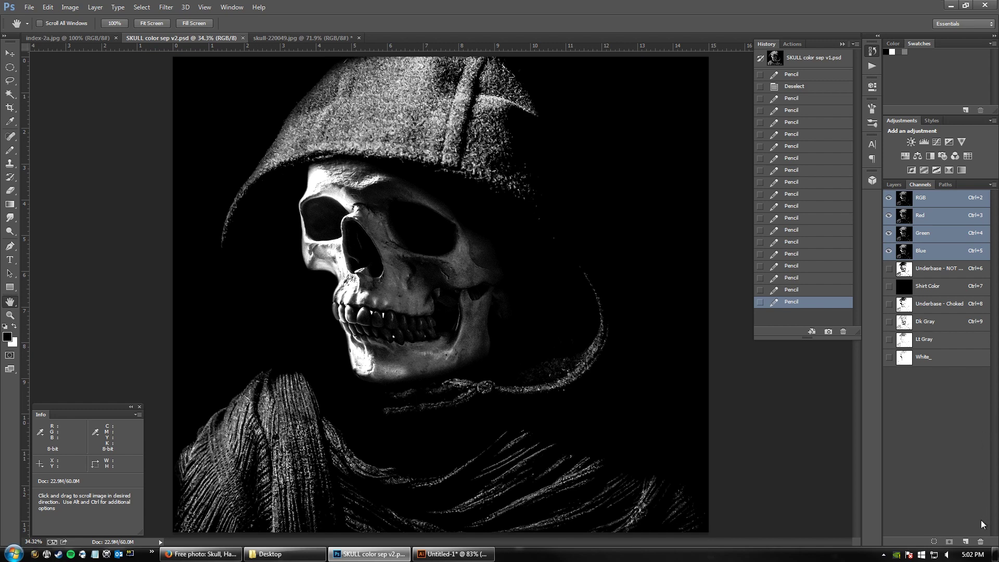
click(981, 542)
click(438, 200)
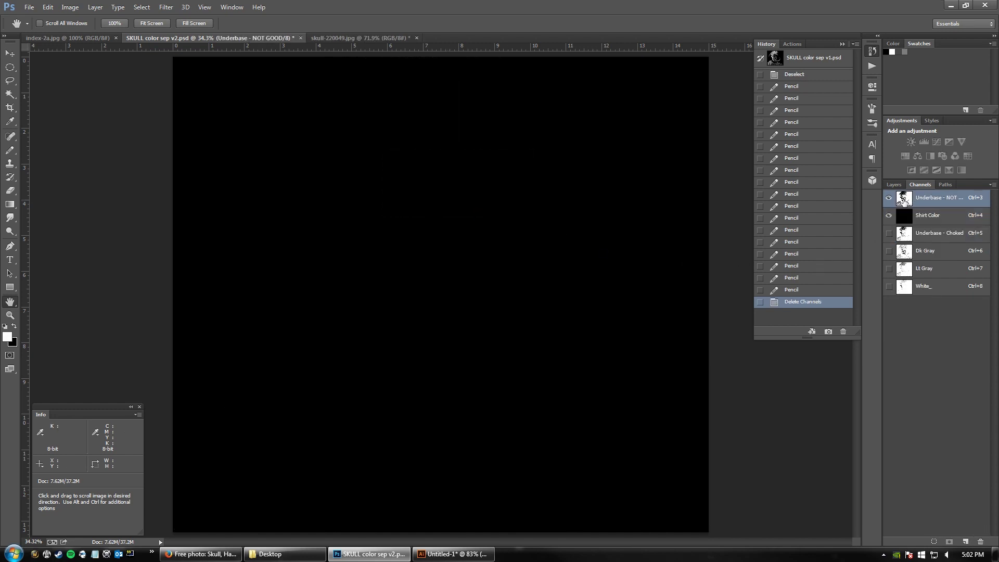
click(975, 541)
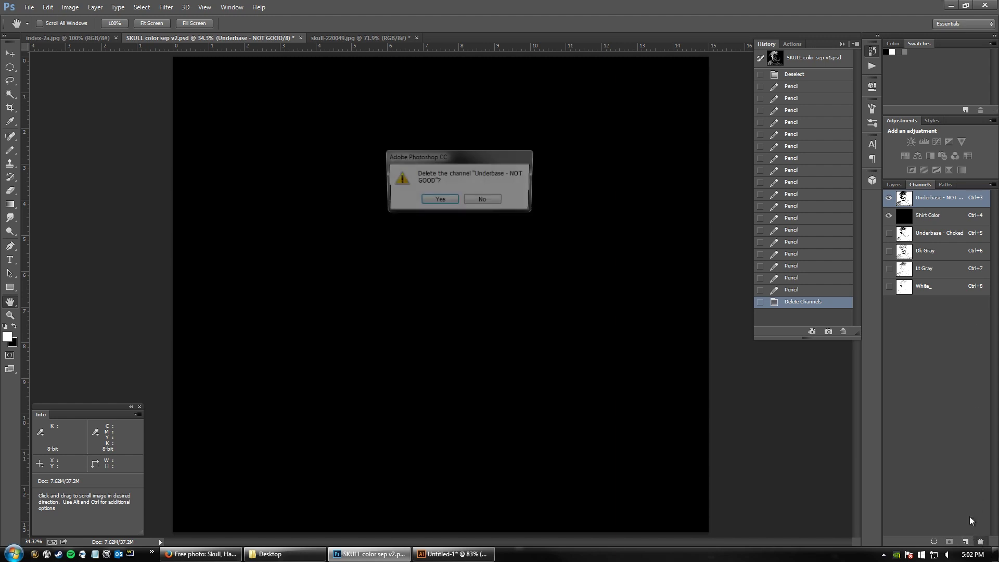
click(439, 201)
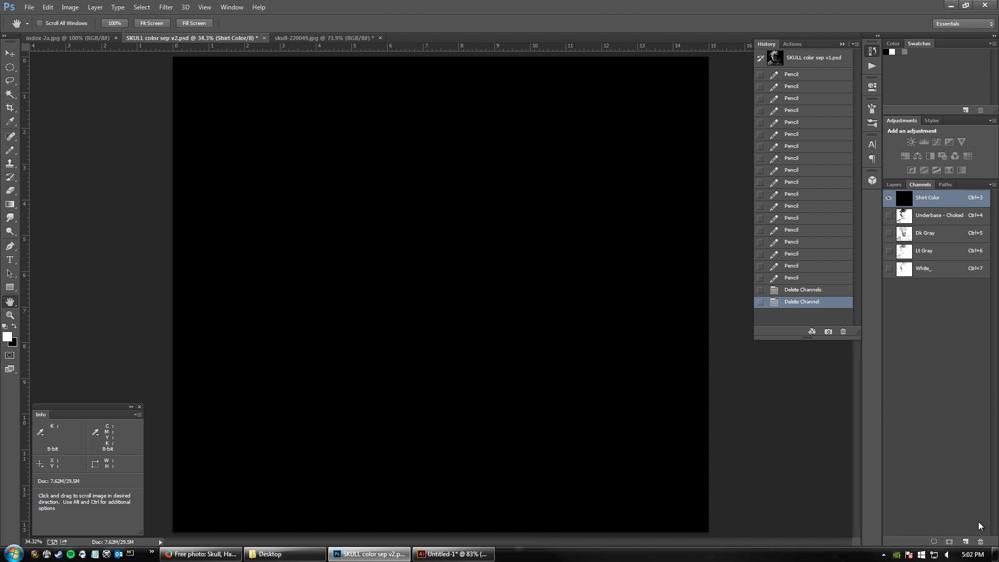
click(981, 540)
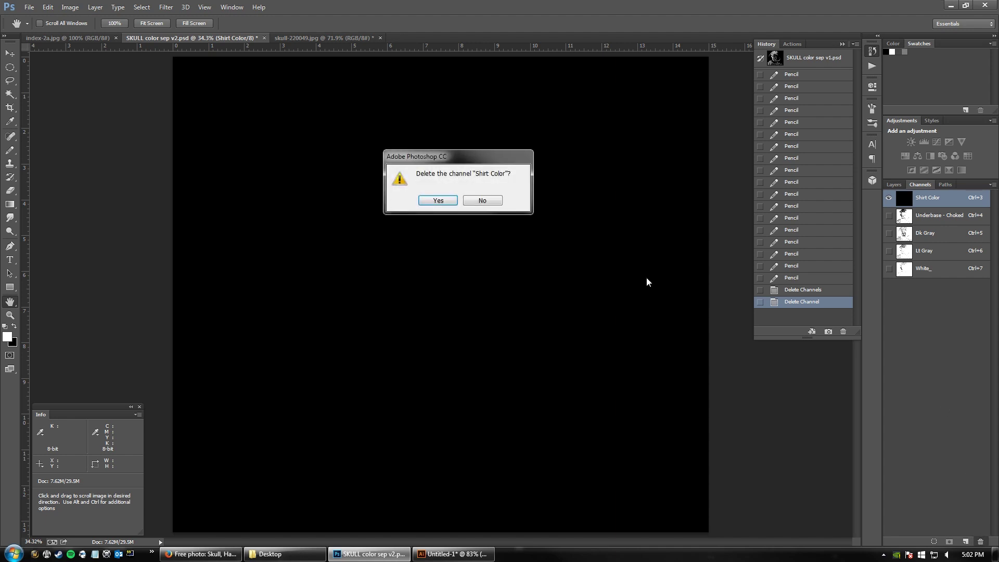
click(450, 202)
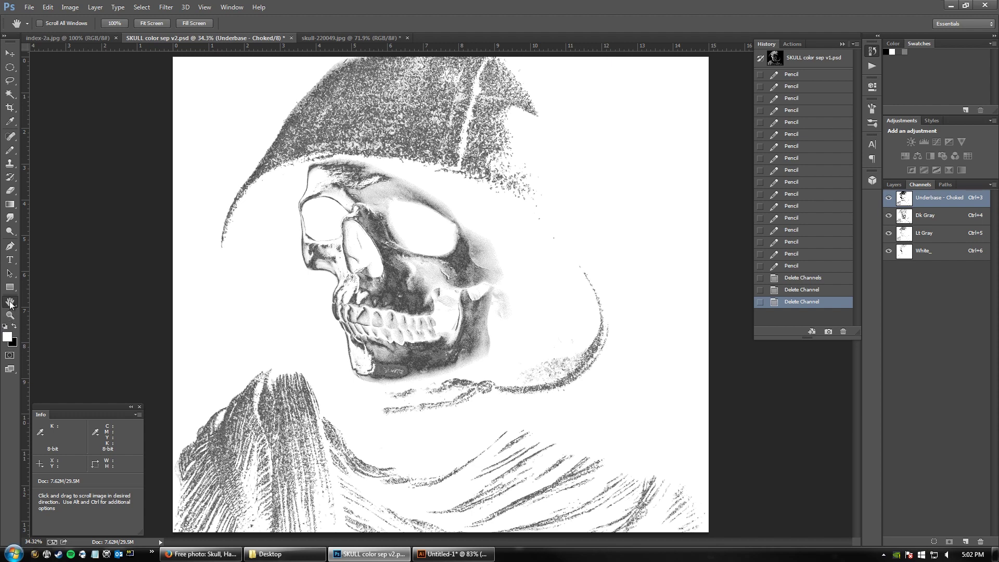
Step: Start saving the separations to the Desktop as SKULL color sep v2.eps in Photoshop DCS 2.0 format with spot colors included
click(29, 7)
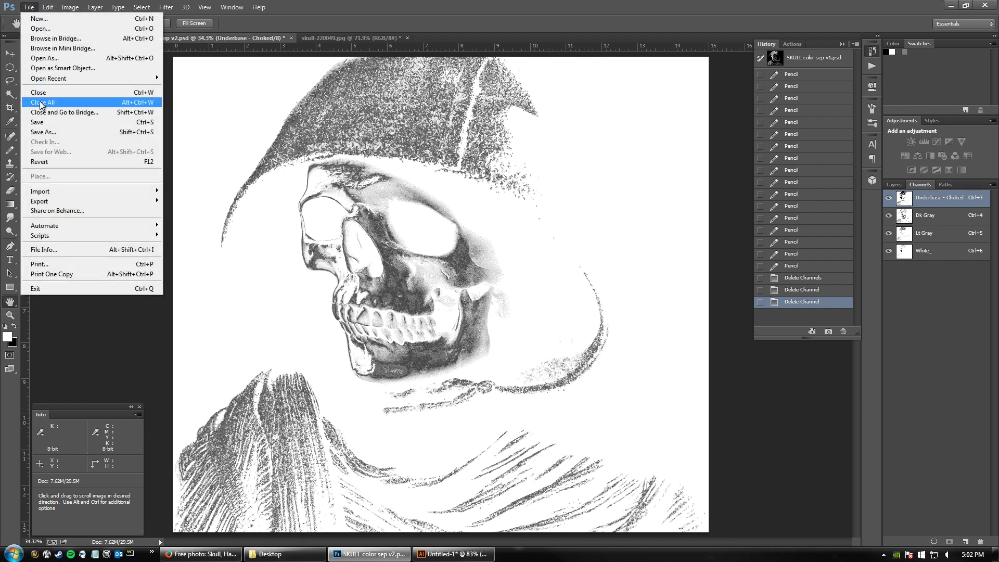
click(42, 132)
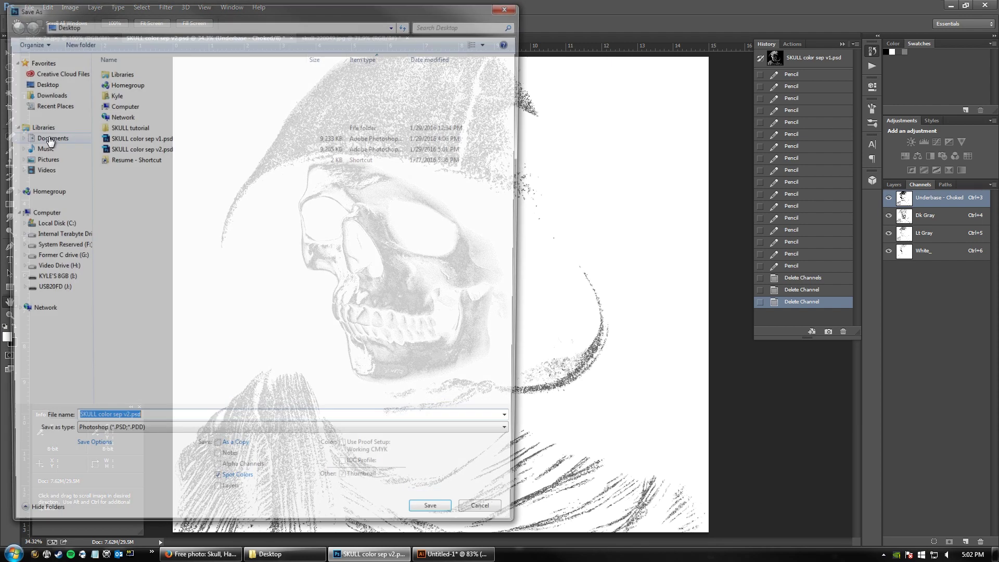
click(509, 439)
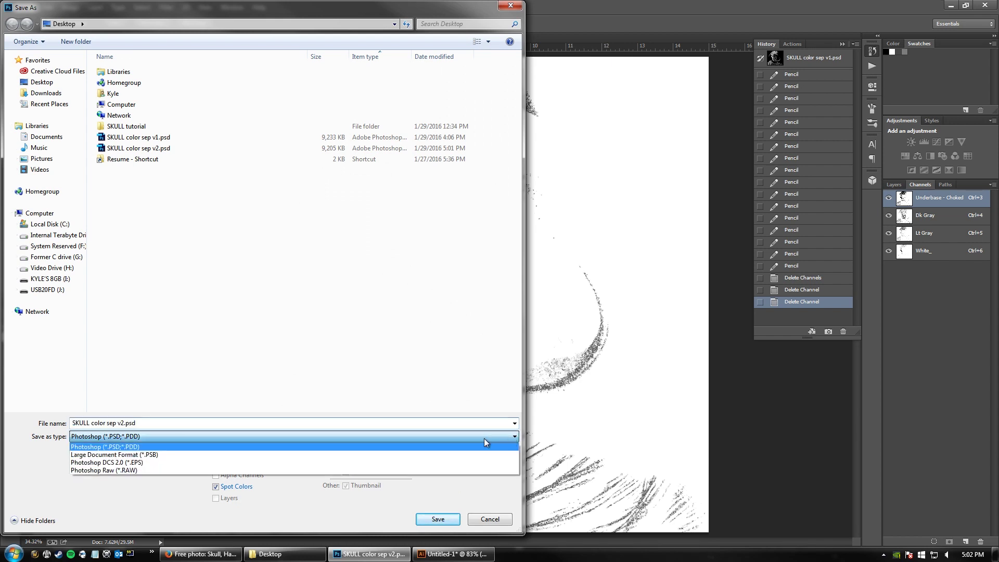
click(141, 463)
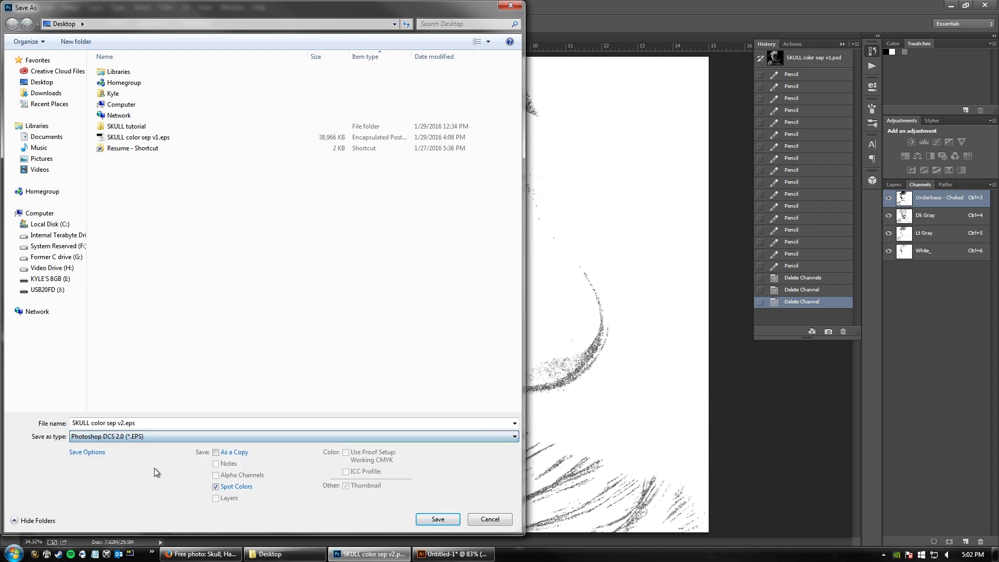
click(445, 522)
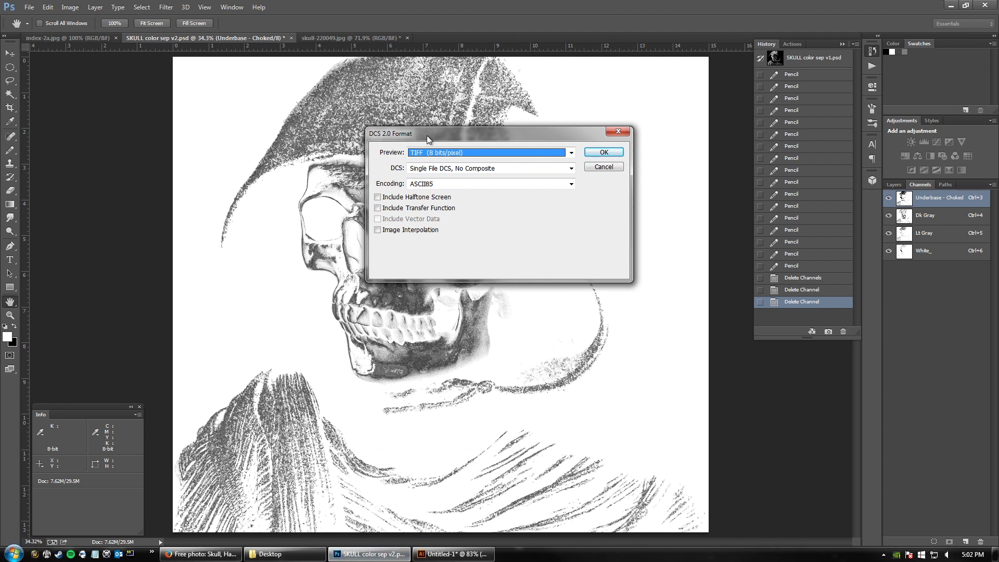
Step: Finish the DCS 2.0 export with a TIFF (8 bits/pixel) preview, Single File DCS, No Composite, and ASCII85 encoding
drag(470, 134, 457, 131)
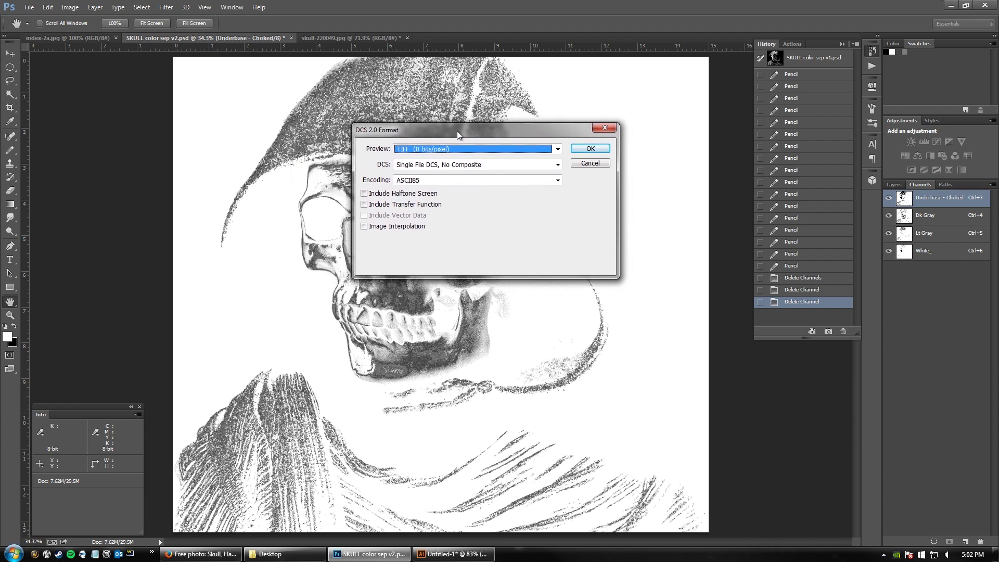
click(556, 150)
click(516, 175)
click(557, 150)
click(518, 186)
click(558, 181)
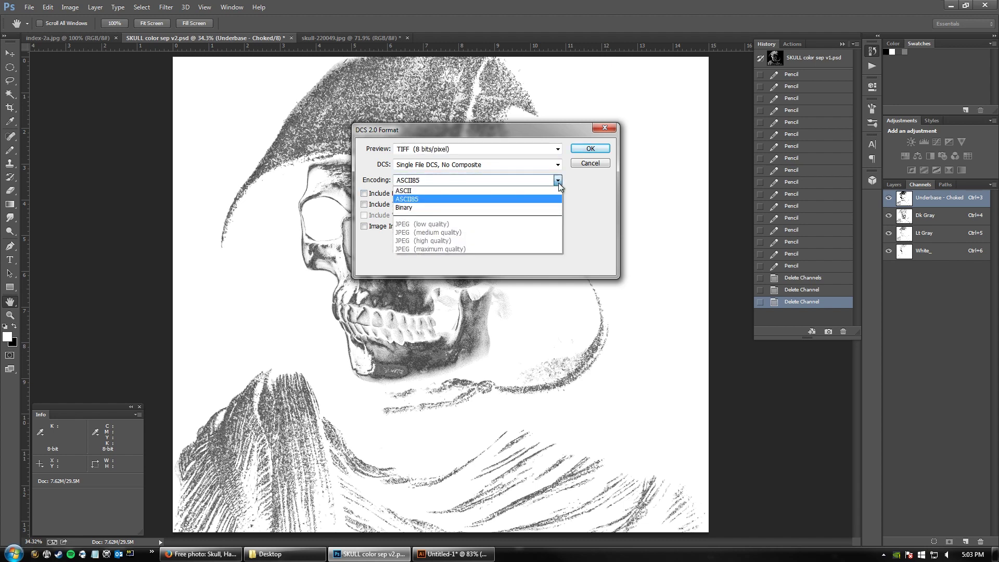
click(558, 181)
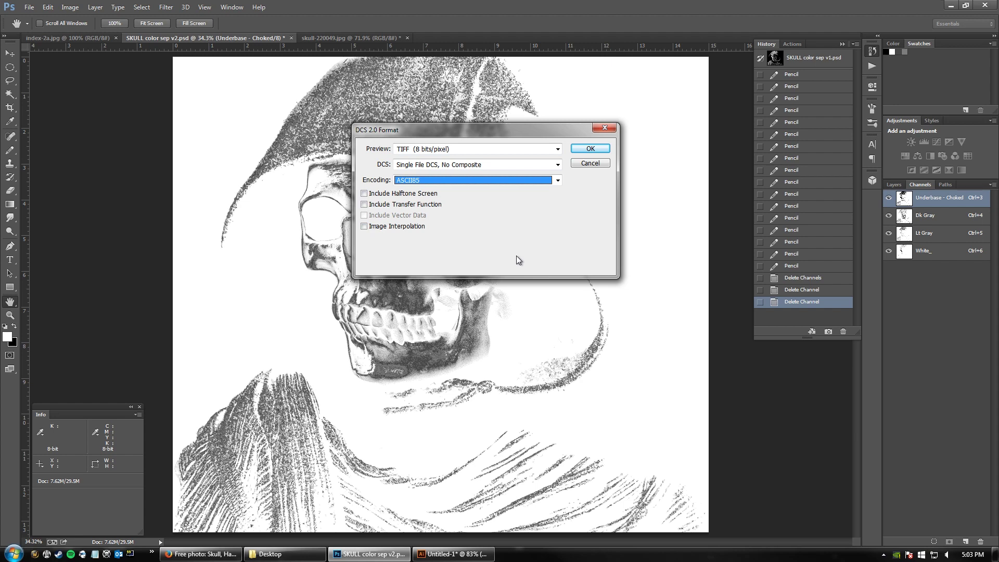
click(590, 149)
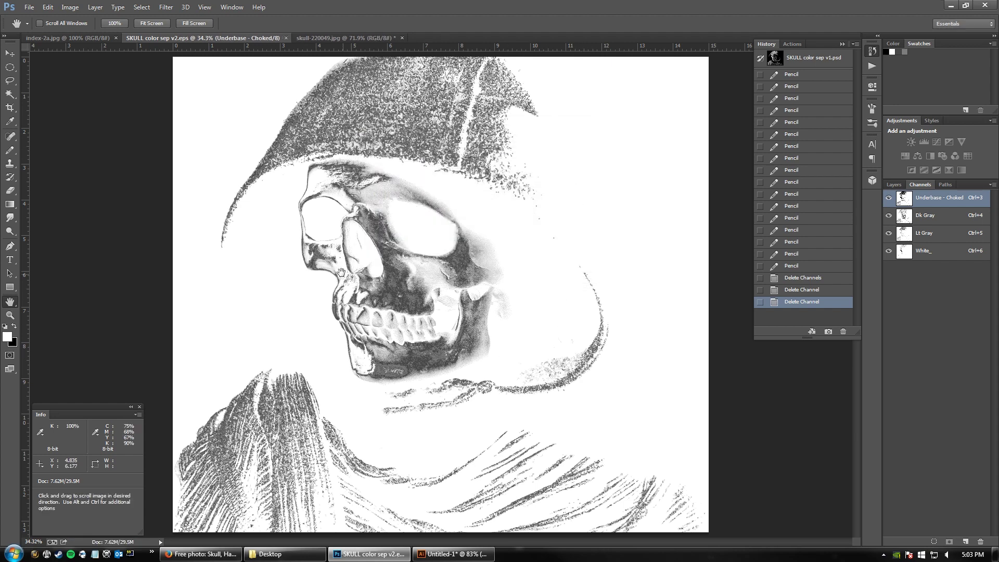
Step: Minimize Photoshop and Illustrator and locate SKULL color sep v2.eps on the desktop
click(951, 6)
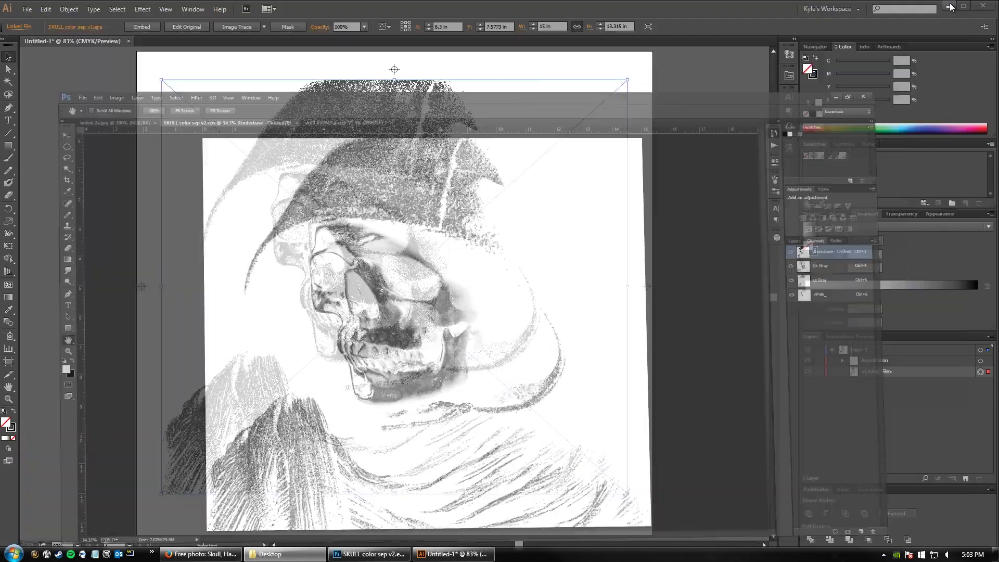
click(949, 6)
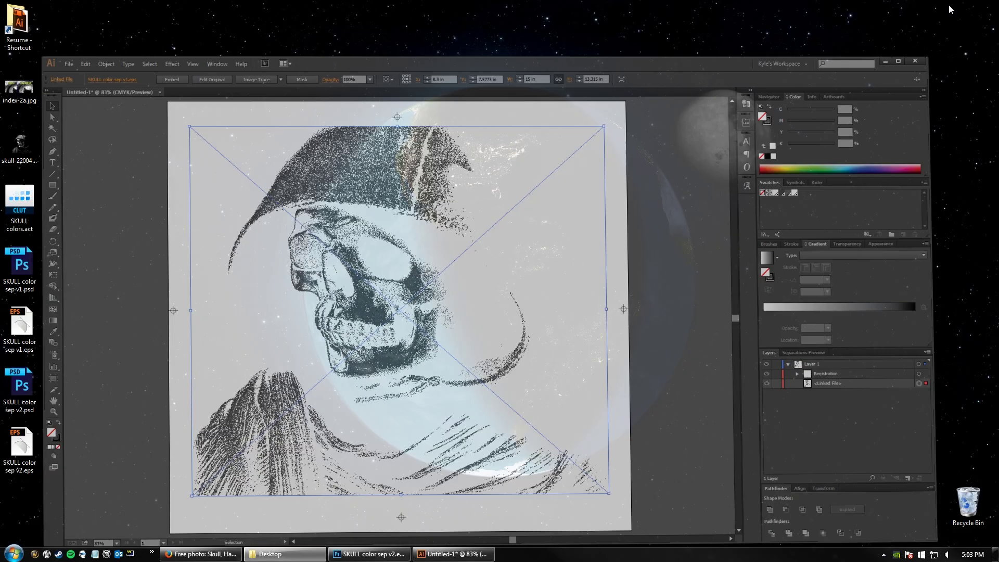
click(21, 446)
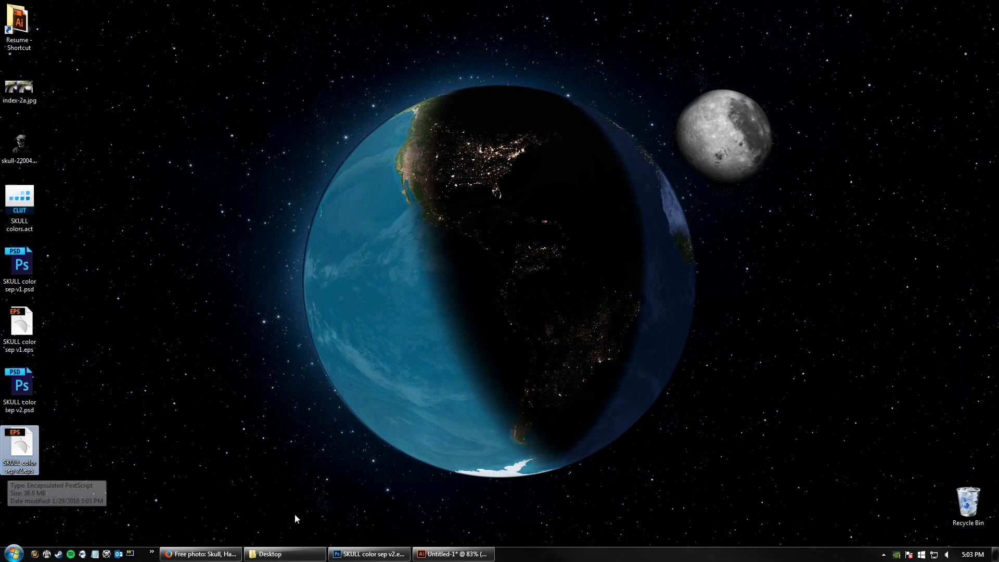
Step: In Illustrator, close the old untitled layout without saving and create a new 16.6 × 10 in CMYK document with one artboard
click(446, 555)
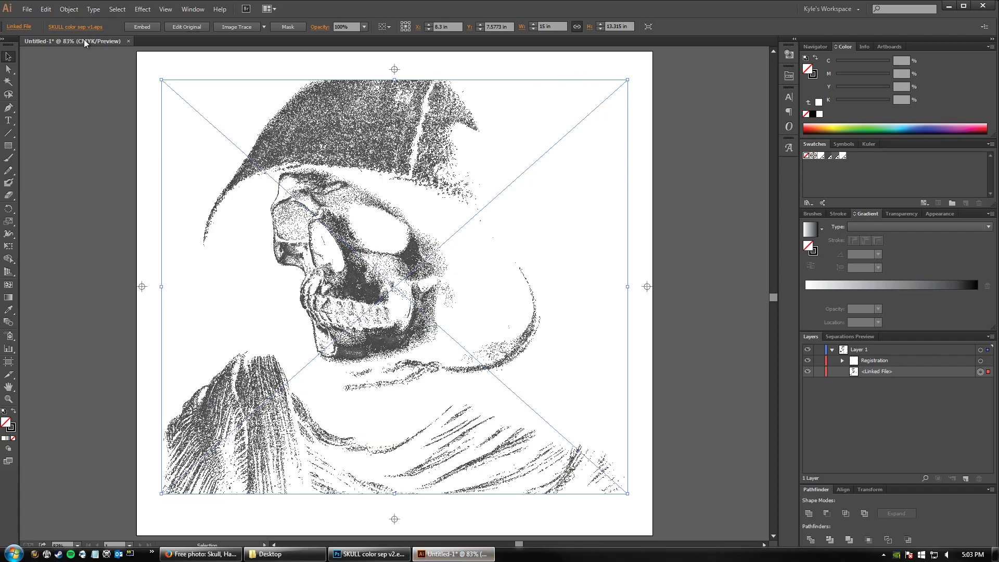
click(128, 41)
click(570, 295)
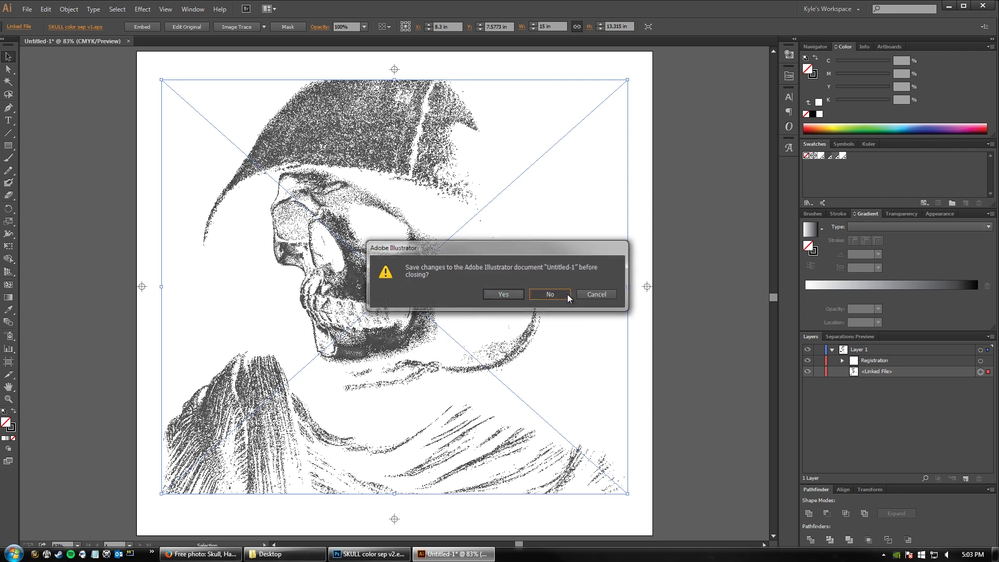
click(29, 10)
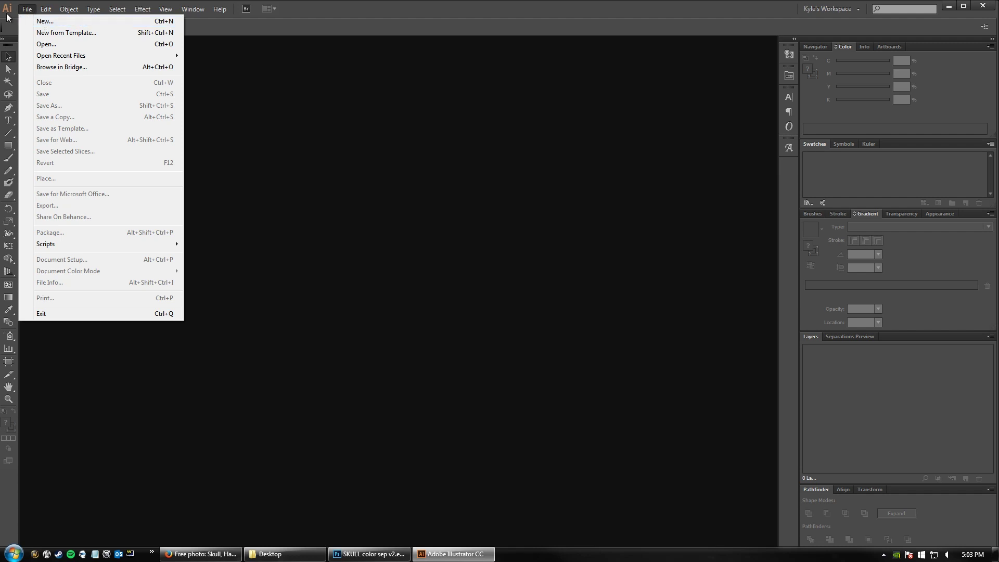
click(44, 21)
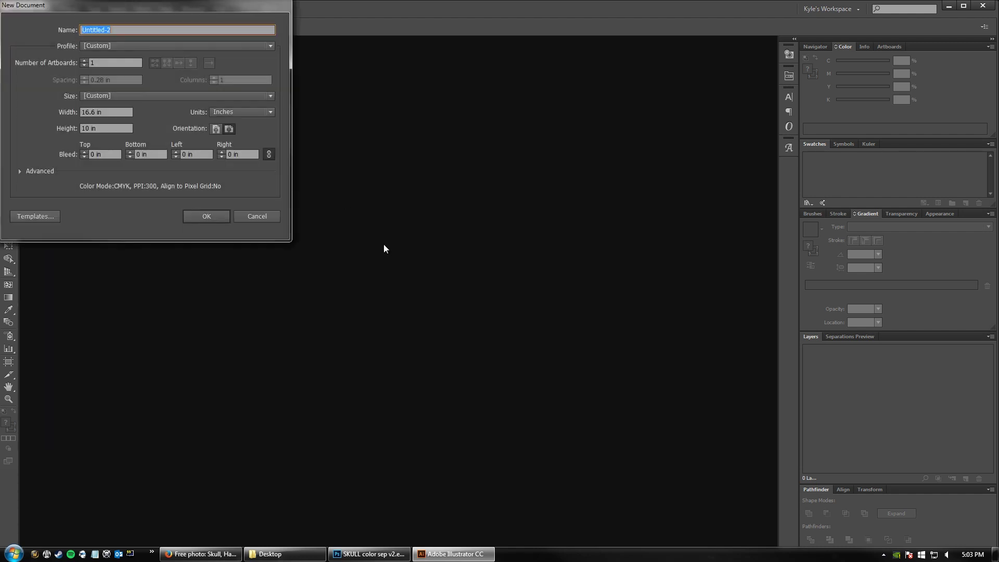
click(197, 218)
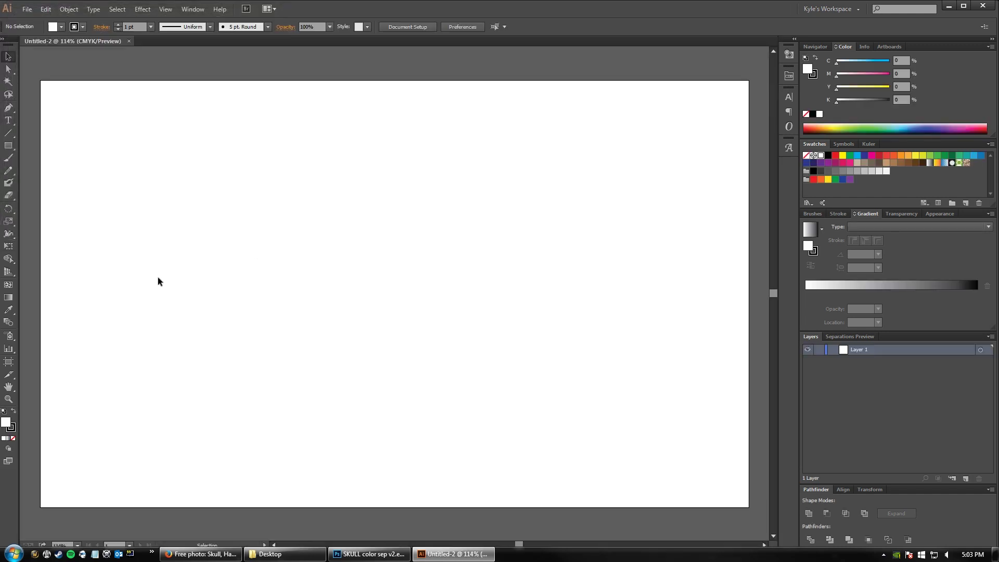
click(23, 9)
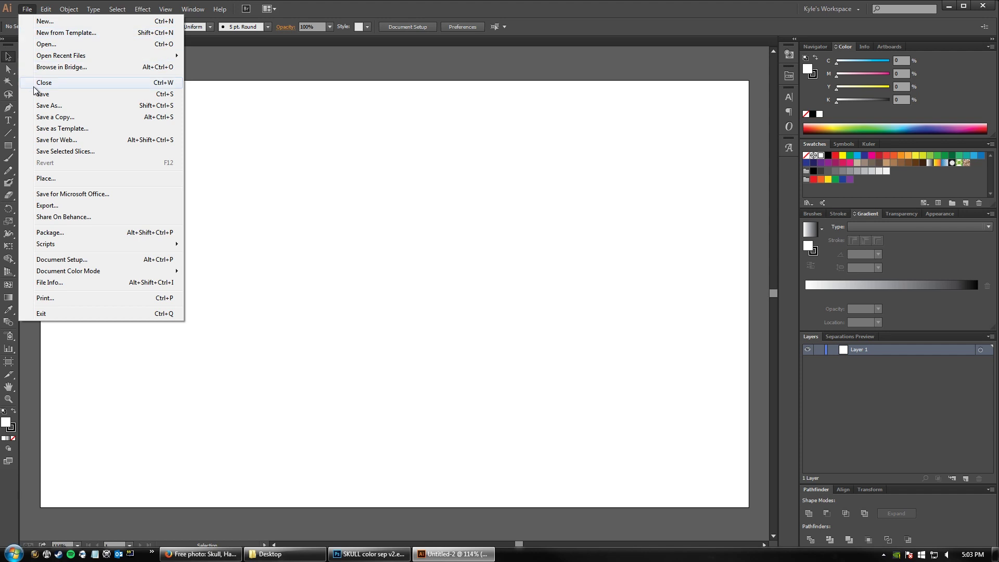
click(319, 268)
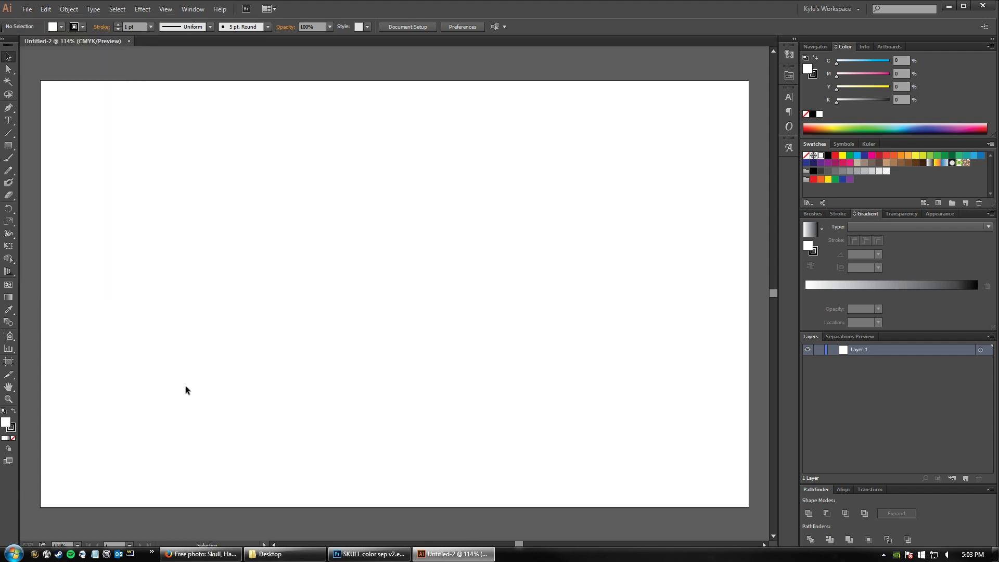
click(9, 362)
click(504, 26)
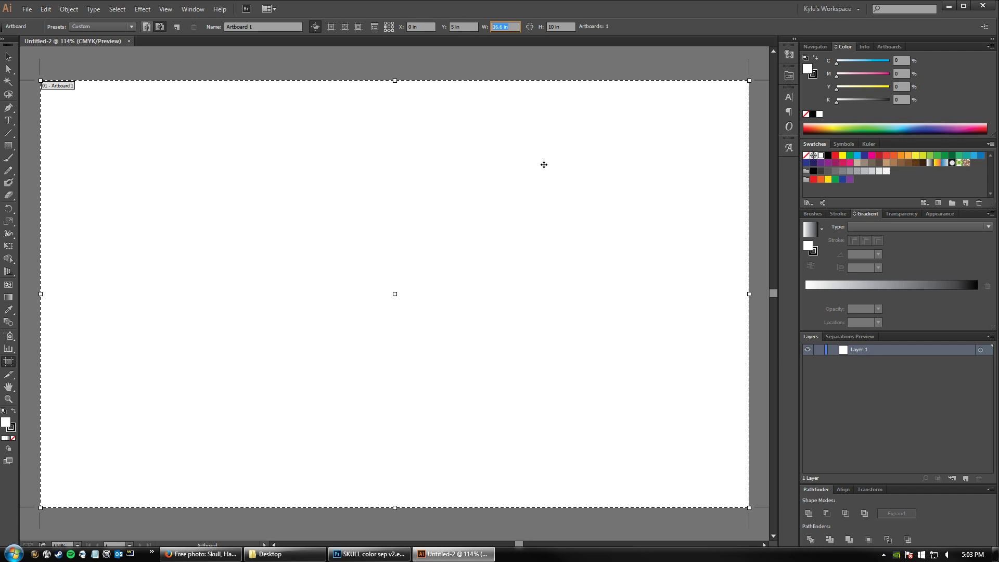
click(7, 57)
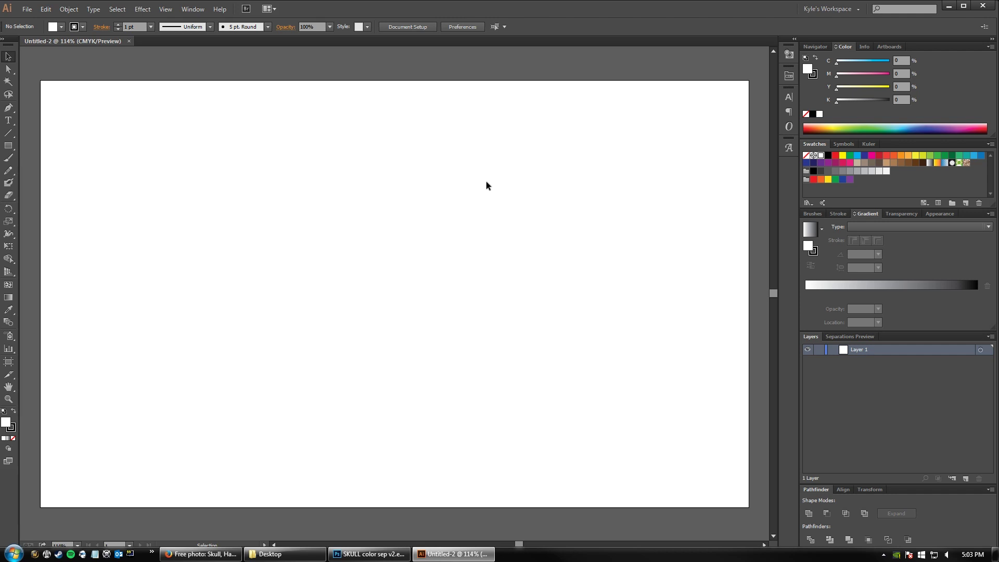
Step: Place SKULL color sep v2.eps from the Desktop as a linked file on the artboard
click(27, 9)
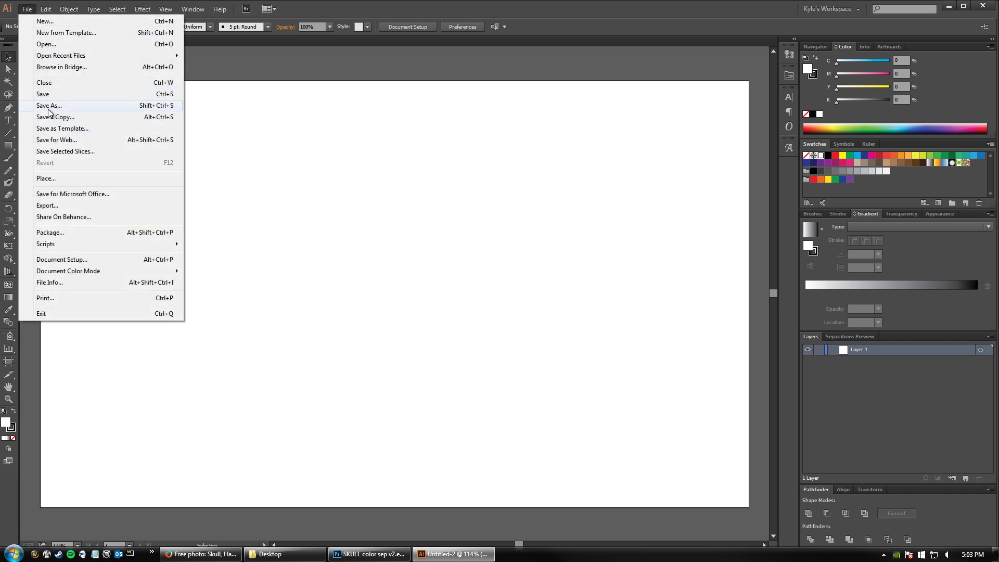
click(54, 179)
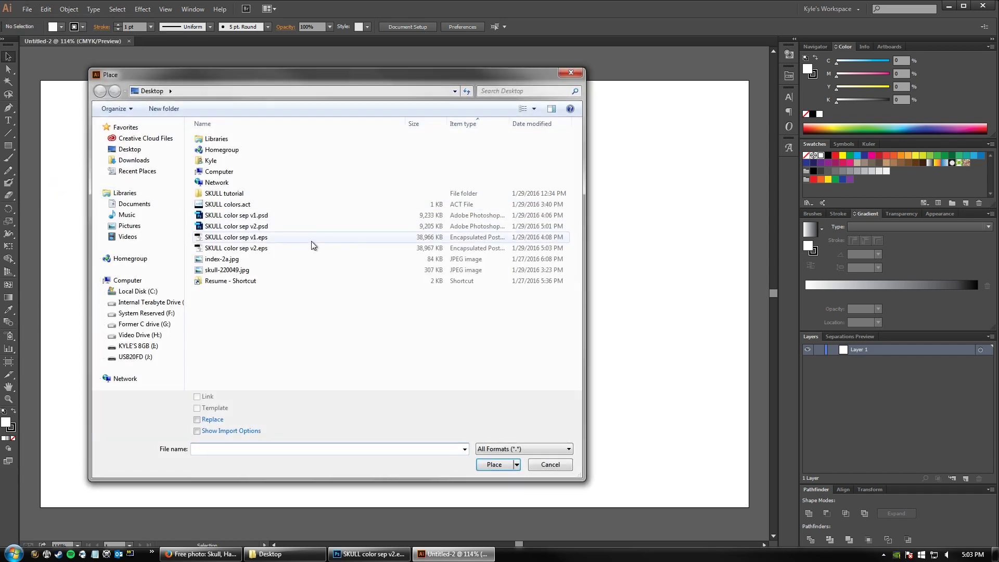
click(271, 250)
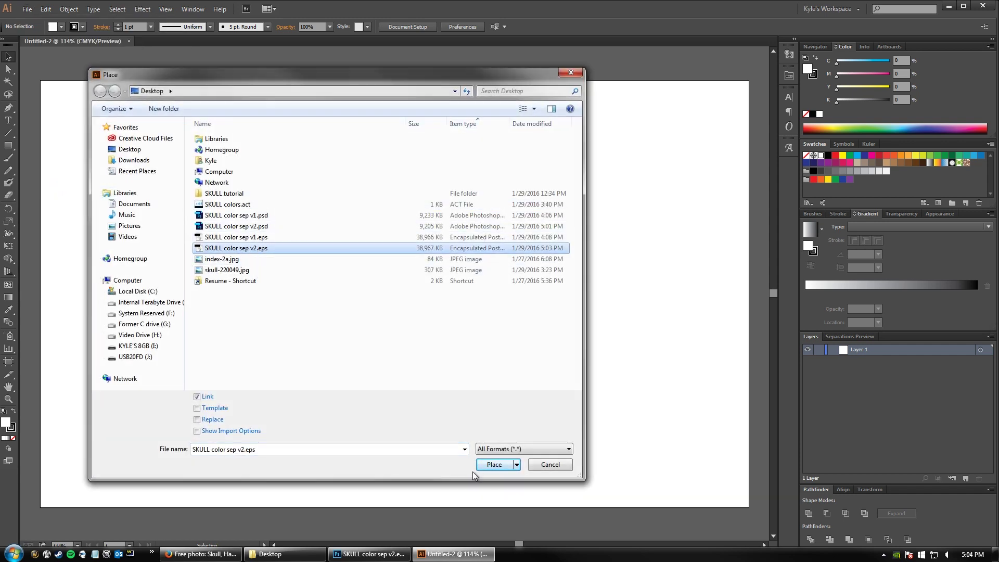
click(492, 465)
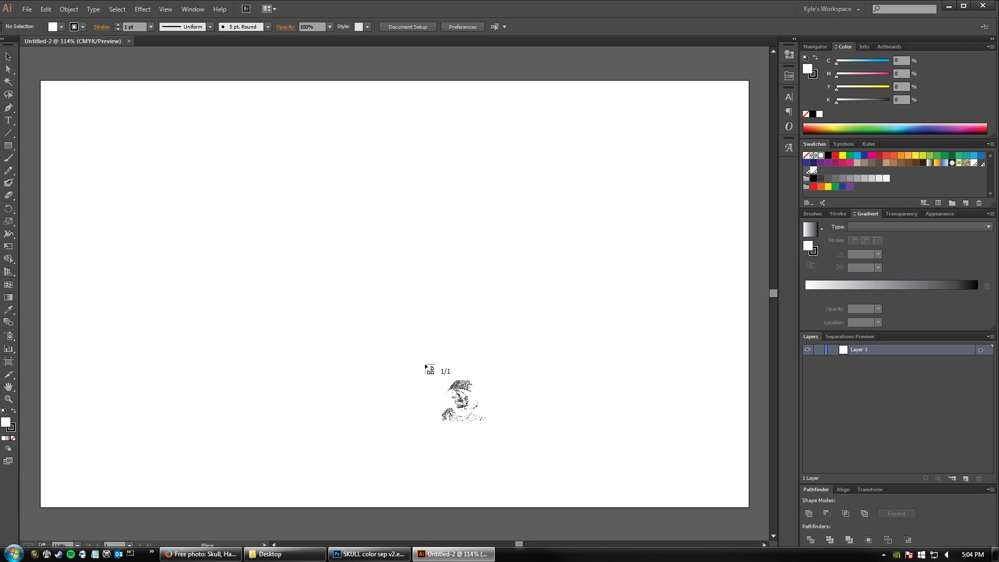
click(325, 140)
drag(573, 236, 344, 176)
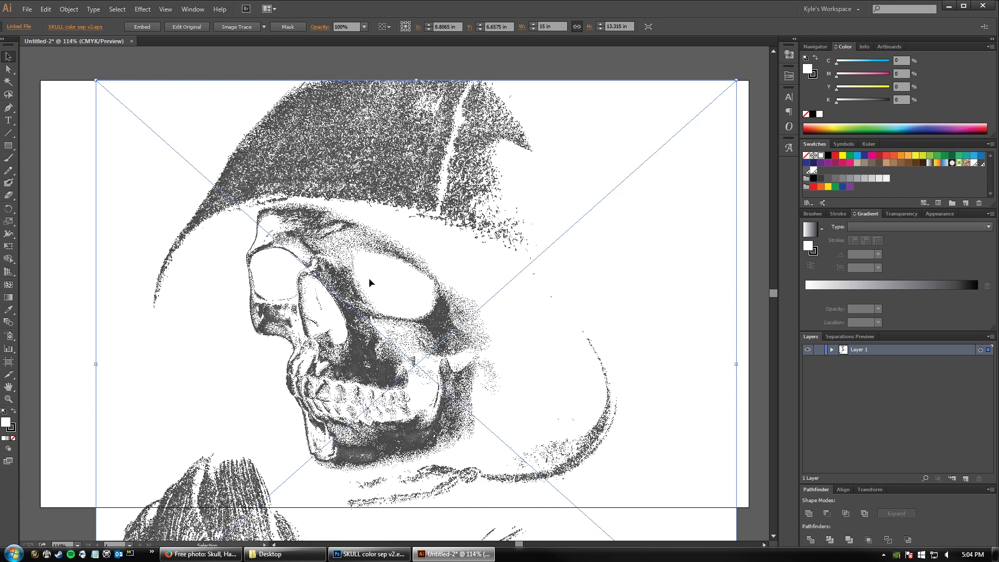
Step: Extend the artboard downward past the skull artwork and set its height to 15 in
double_click(8, 389)
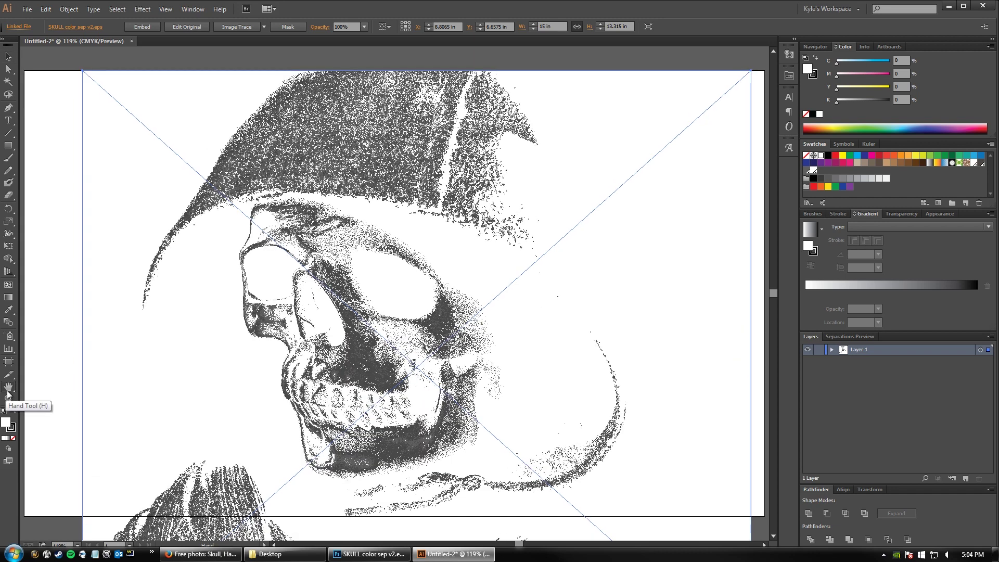
key(ctrl+minus)
key(ctrl+minus)
key(ctrl+minus)
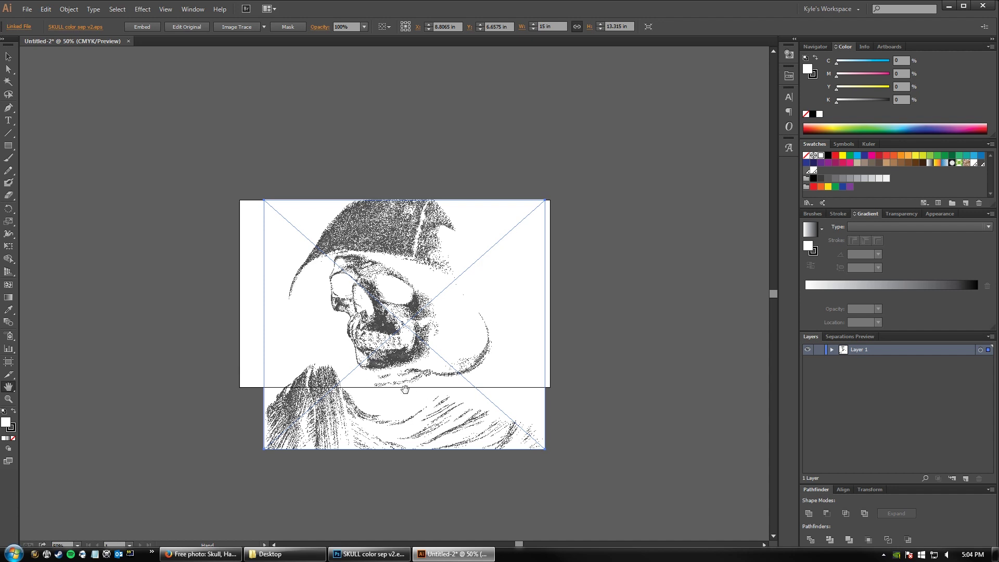
click(8, 361)
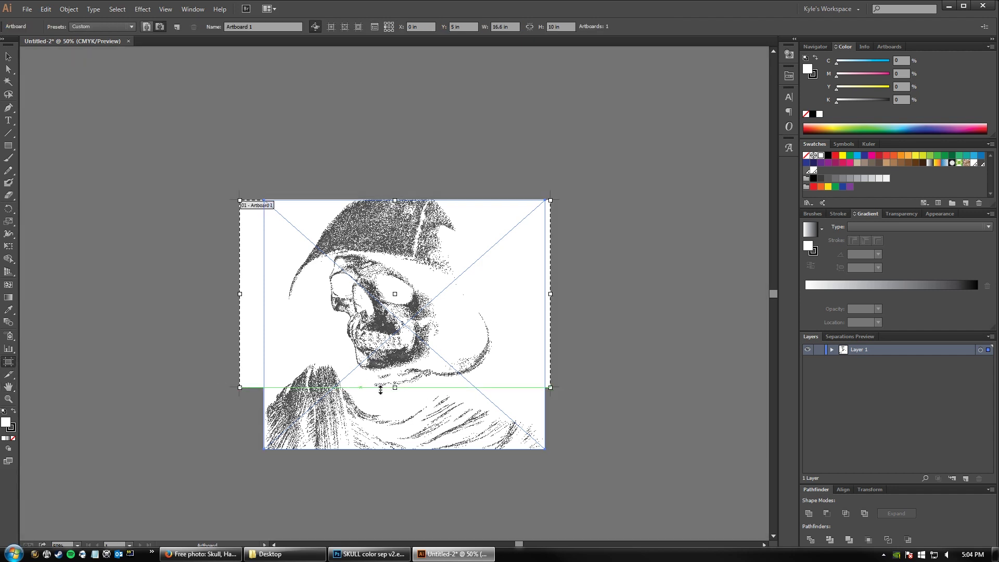
drag(395, 388, 387, 473)
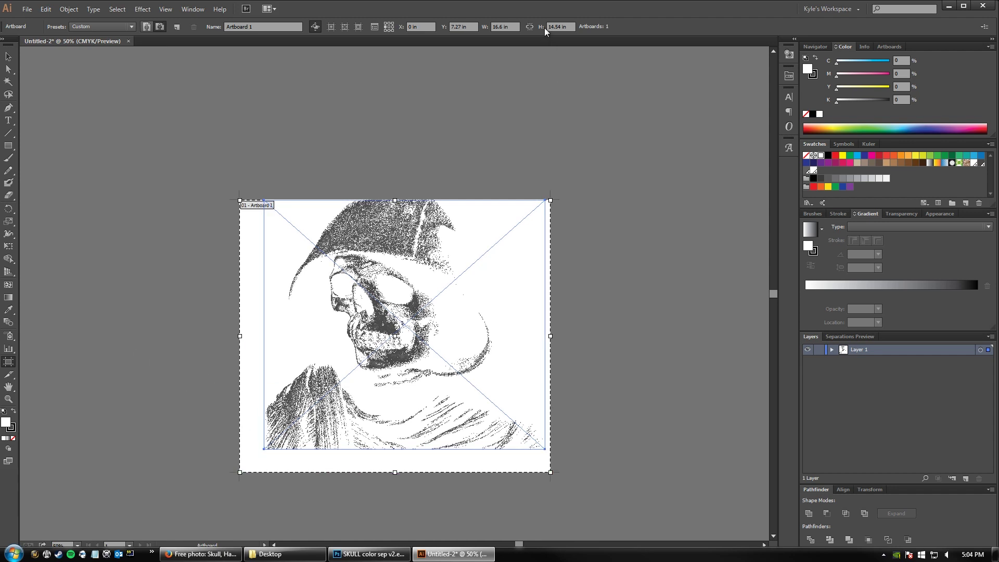
click(568, 26)
text(15)
key(Return)
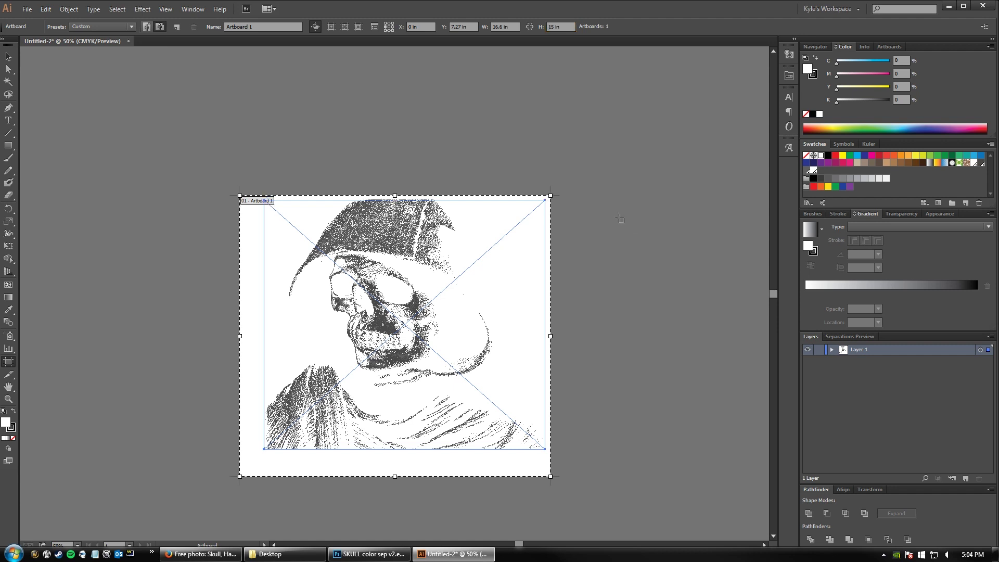
Step: Center the placed skull artwork on the artboard by setting its position to X 8.3 in and Y 7.5 in
click(8, 56)
click(301, 330)
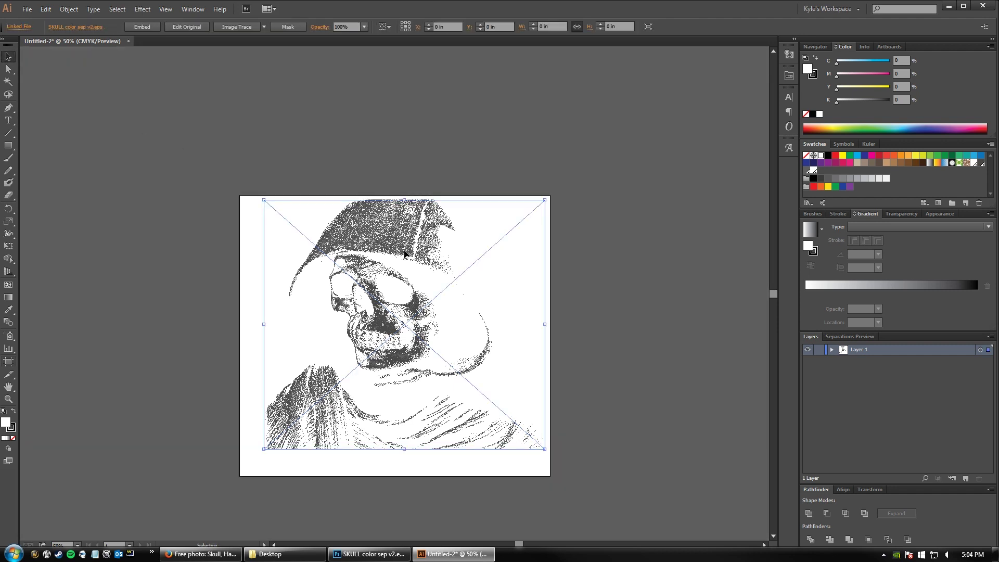
click(551, 26)
click(459, 26)
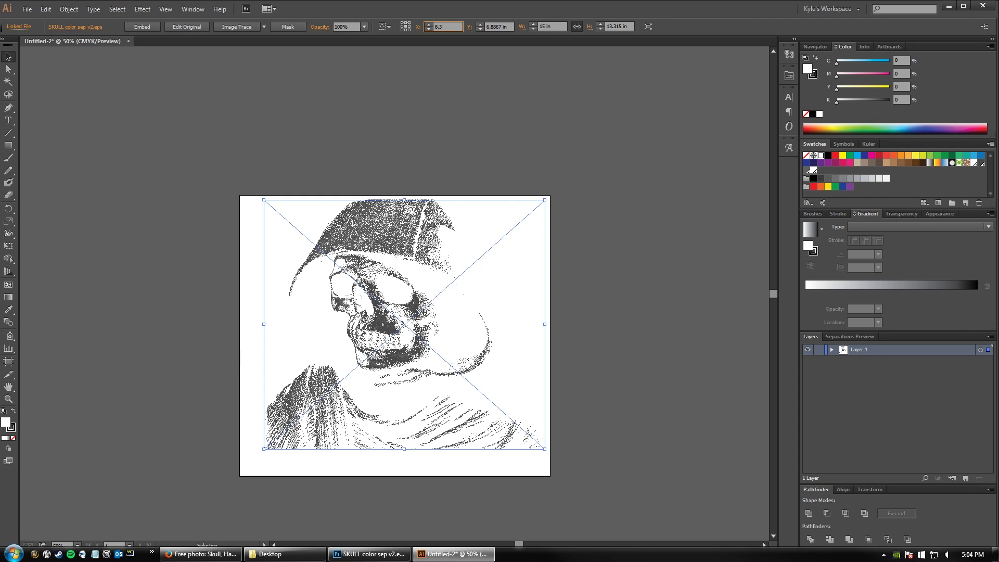
key(Tab)
text(7)
key(Return)
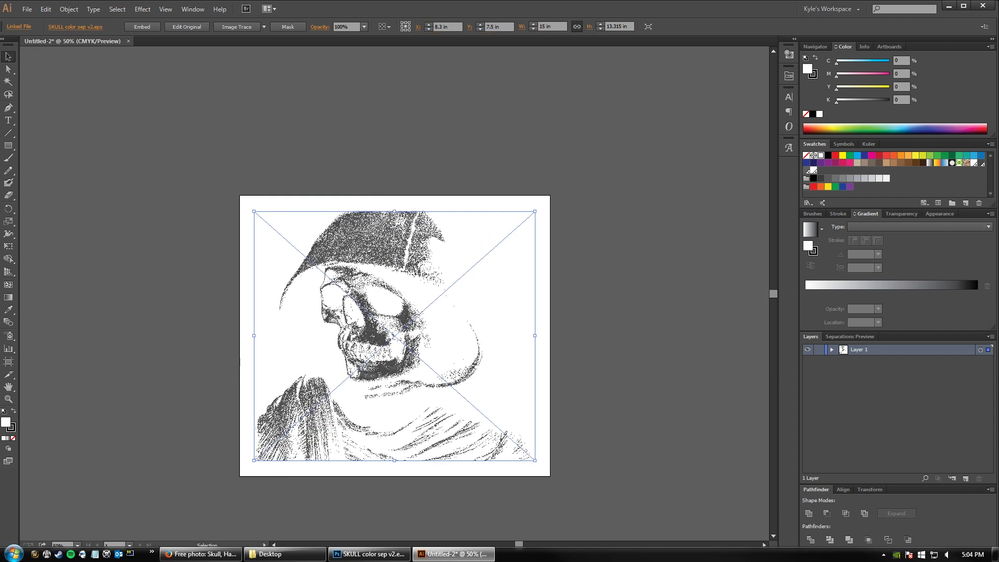
click(592, 229)
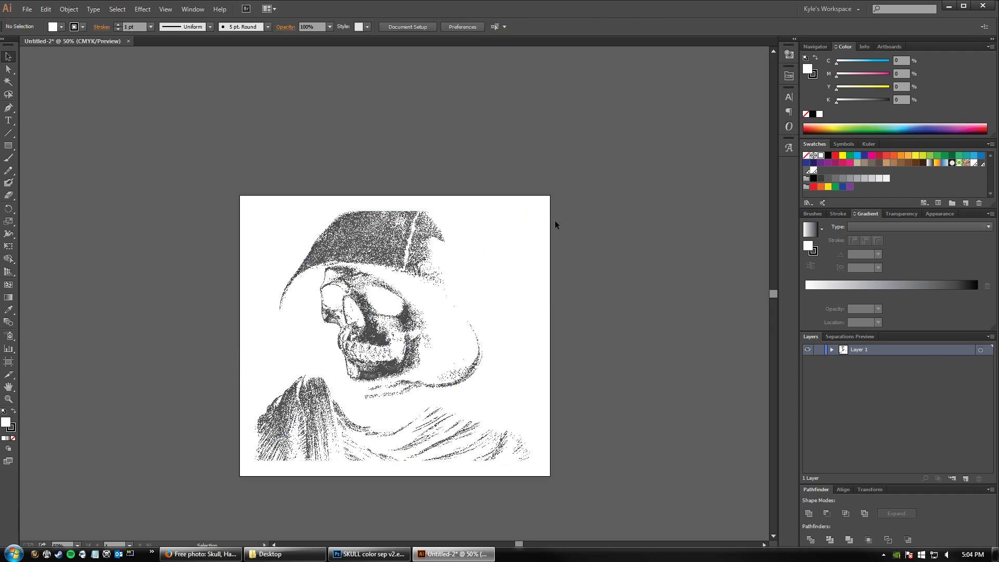
Step: Select all unused swatches in the document and delete them
double_click(8, 387)
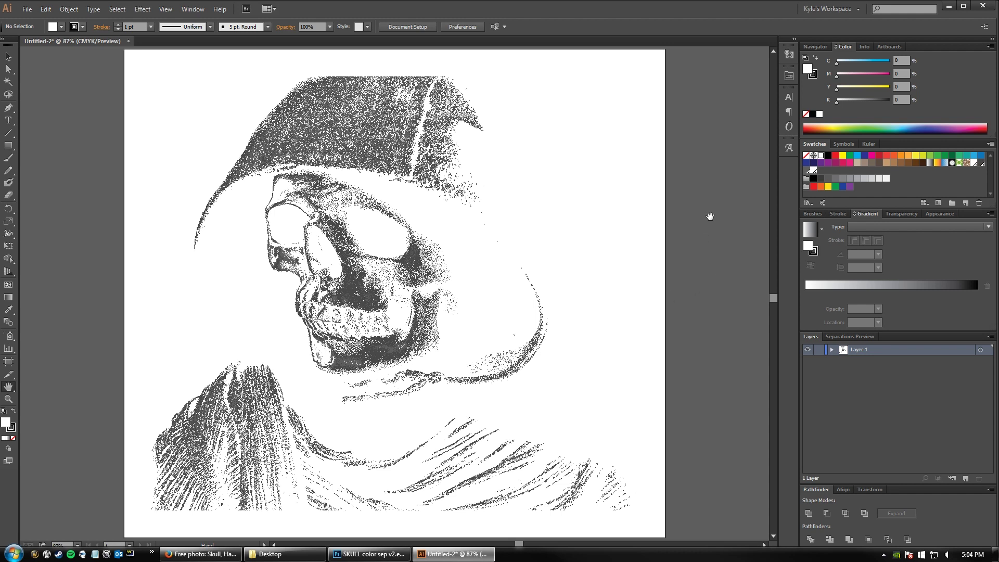
click(8, 57)
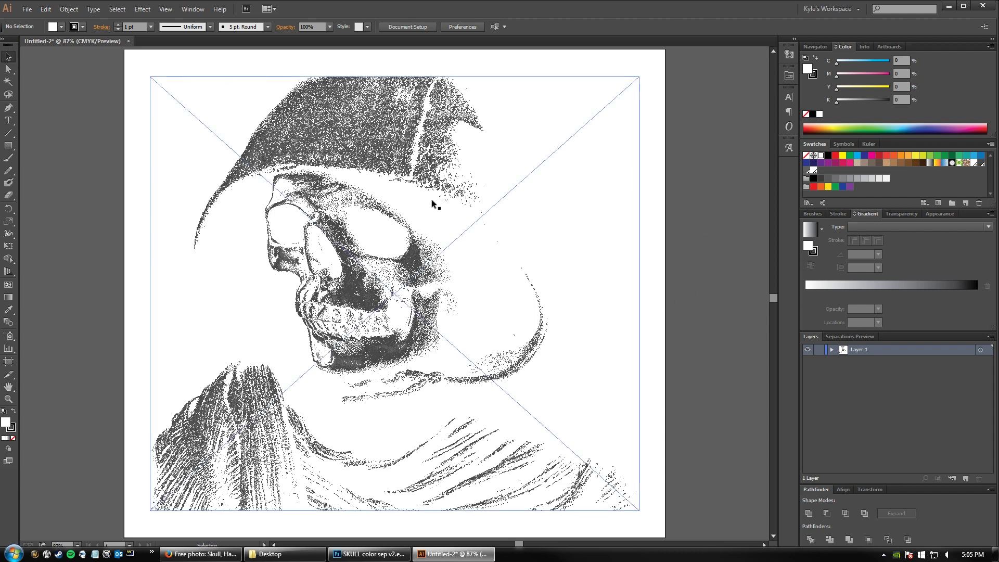
click(991, 144)
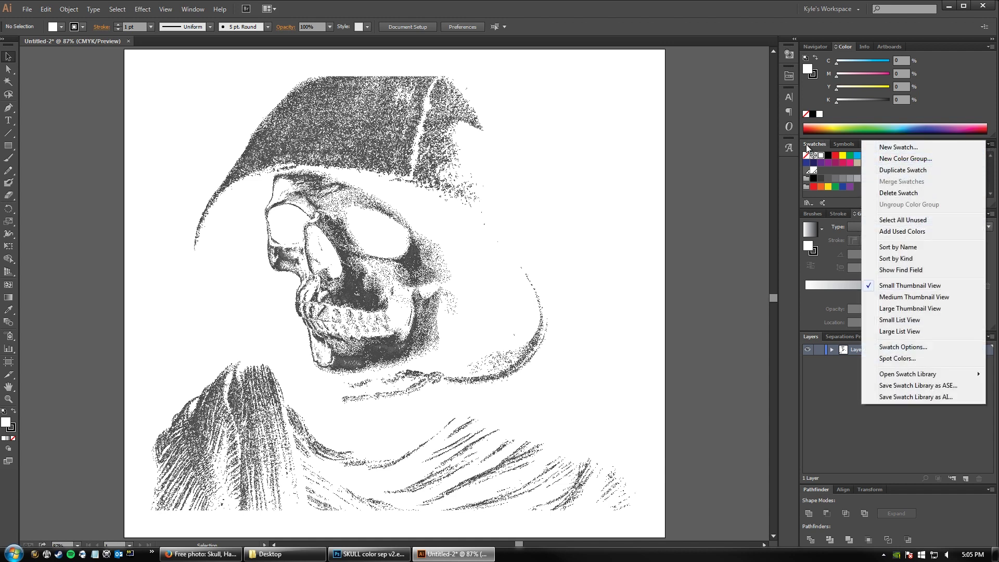
click(906, 221)
click(980, 203)
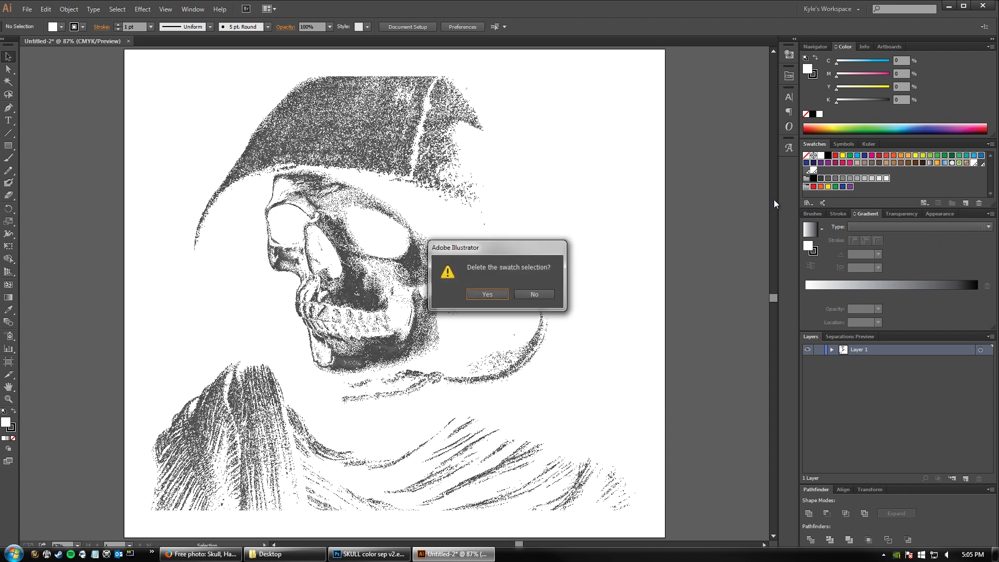
click(489, 295)
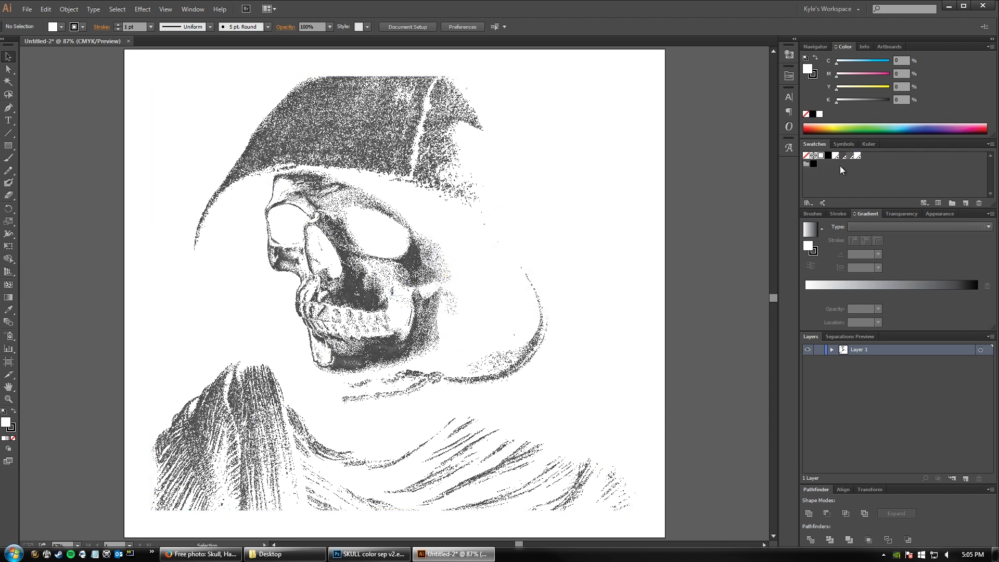
Step: Delete the remaining white and black swatches and the leftover color group, keeping the four spot colors
click(828, 156)
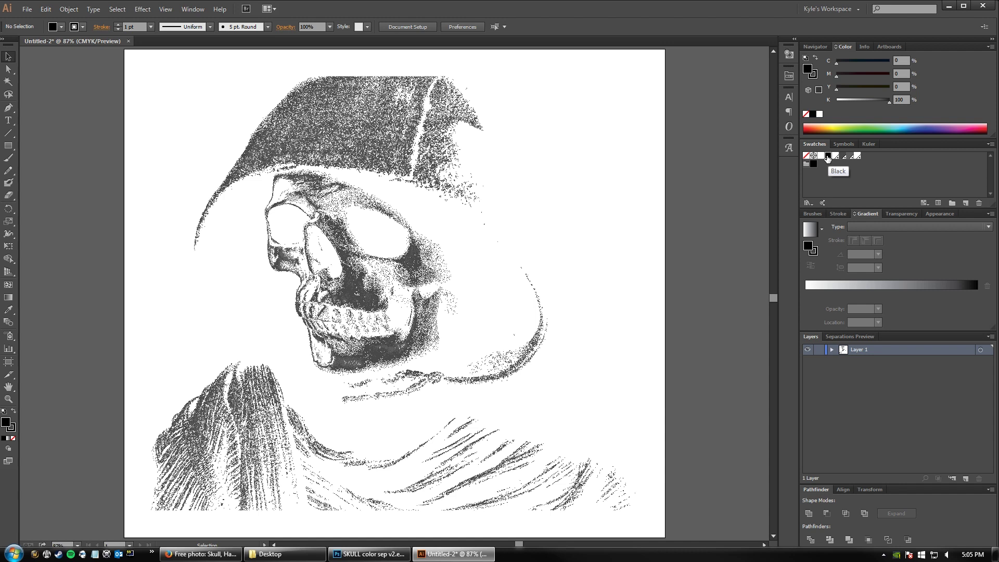
click(807, 164)
click(979, 203)
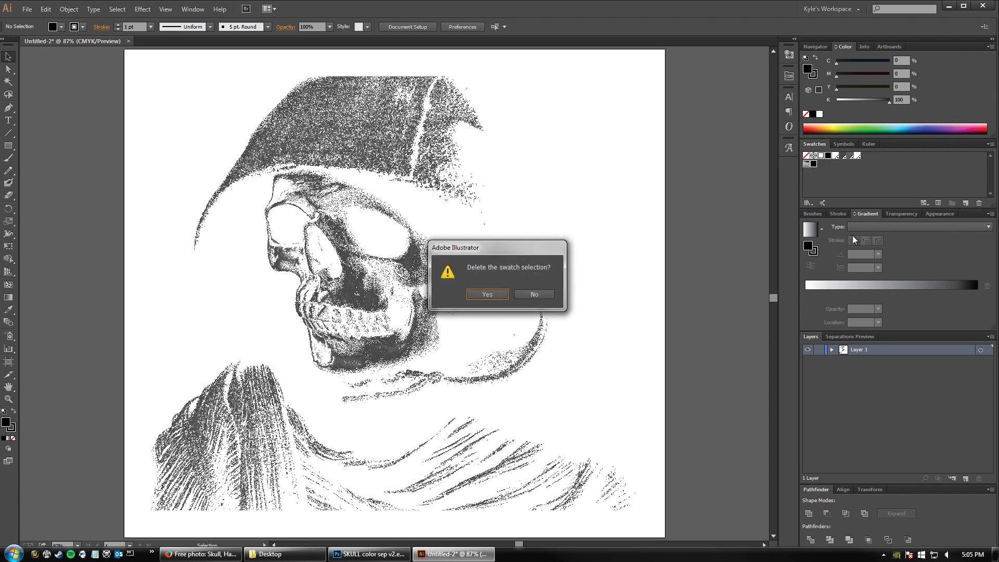
click(488, 295)
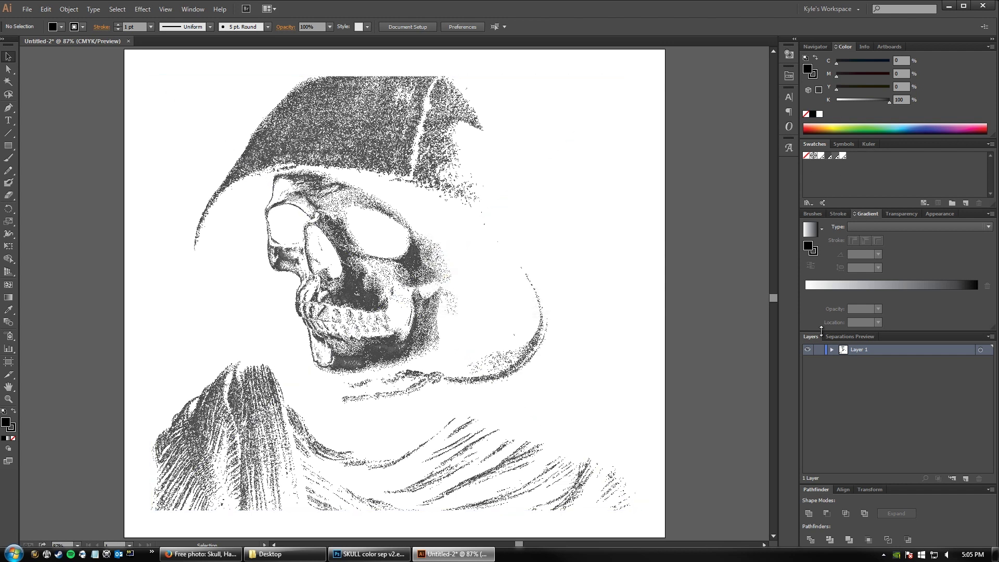
Step: Recolor the Underbase - Choked spot swatch to pure yellow with C 0, M 0, Y 100, K 0
double_click(823, 156)
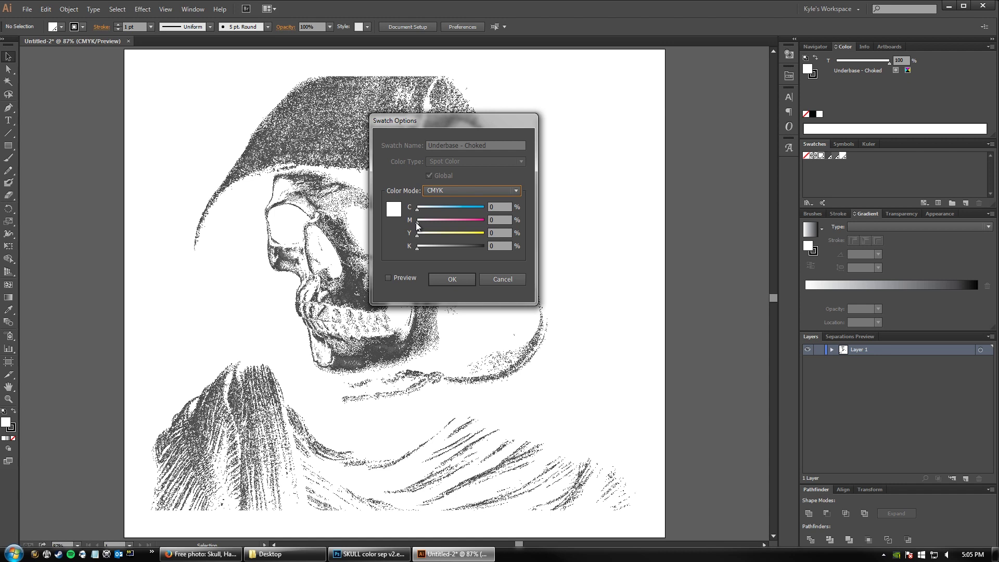
drag(417, 223, 521, 219)
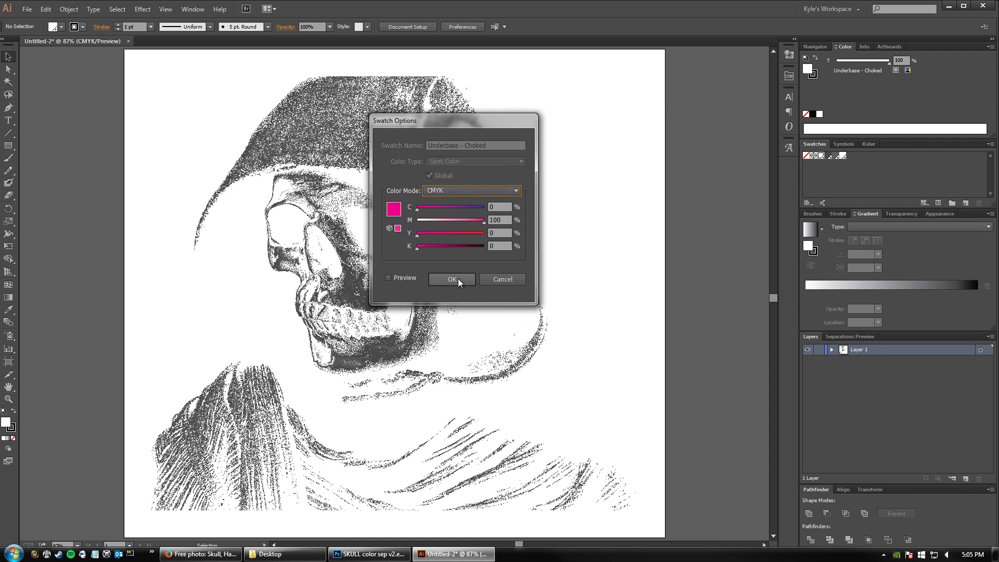
drag(487, 222, 511, 232)
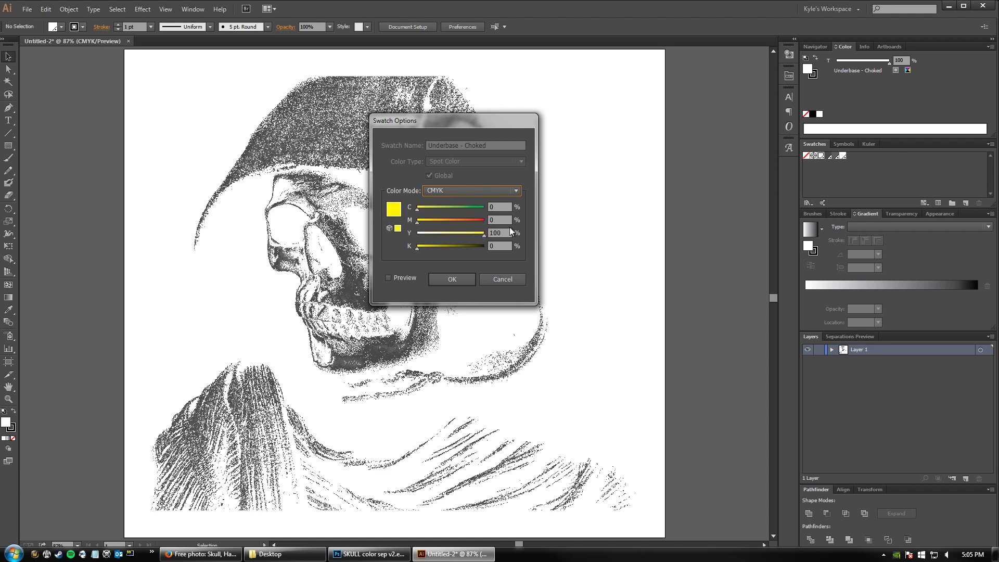
click(460, 277)
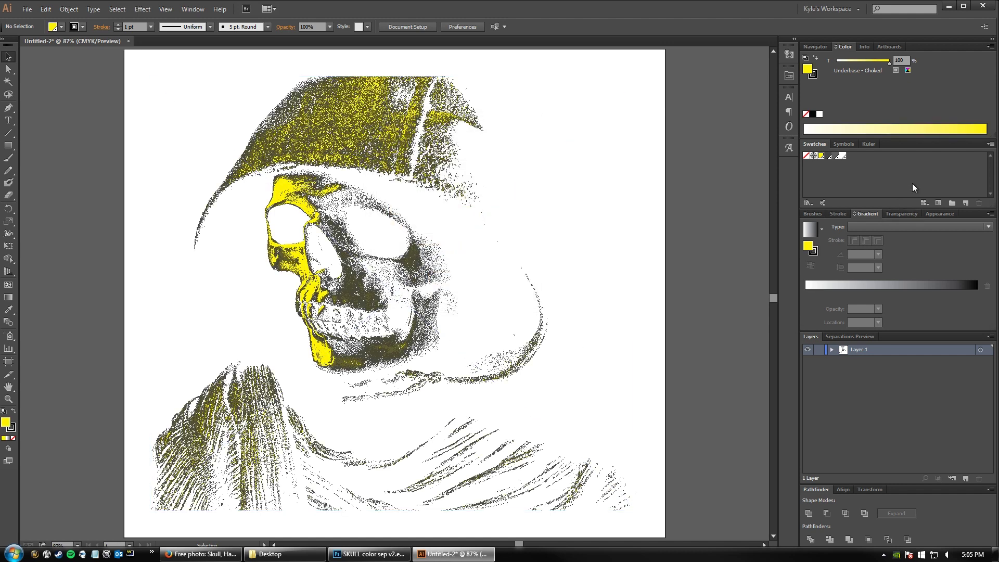
Step: Recolor the White_ spot swatch to pure magenta with C 0, M 100, Y 0, K 0
double_click(842, 155)
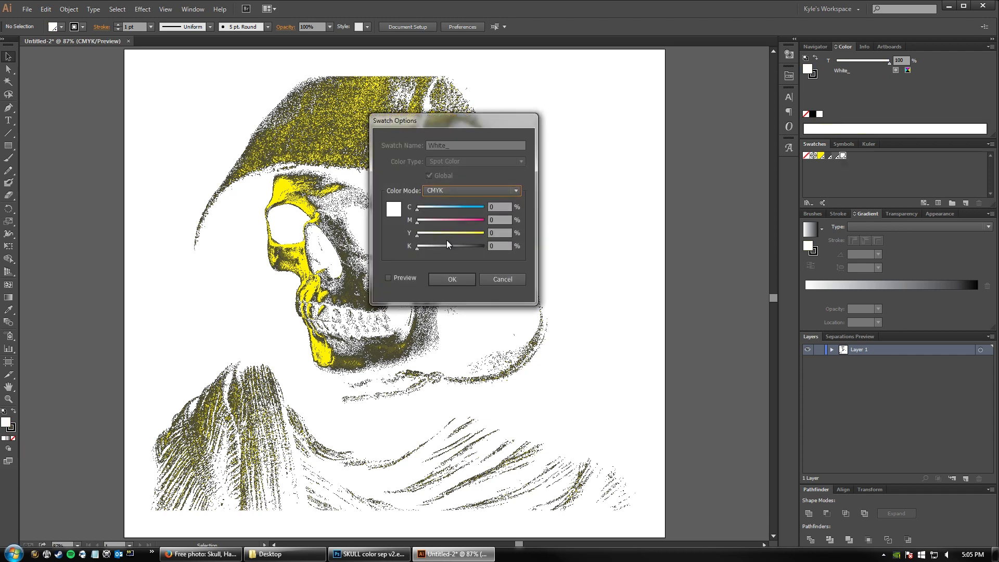
drag(455, 222, 486, 221)
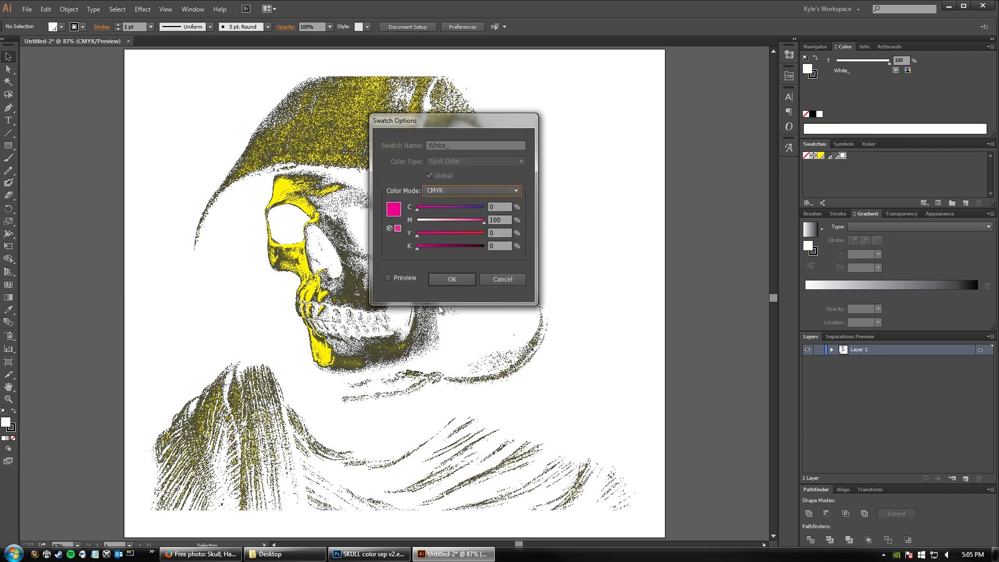
click(448, 276)
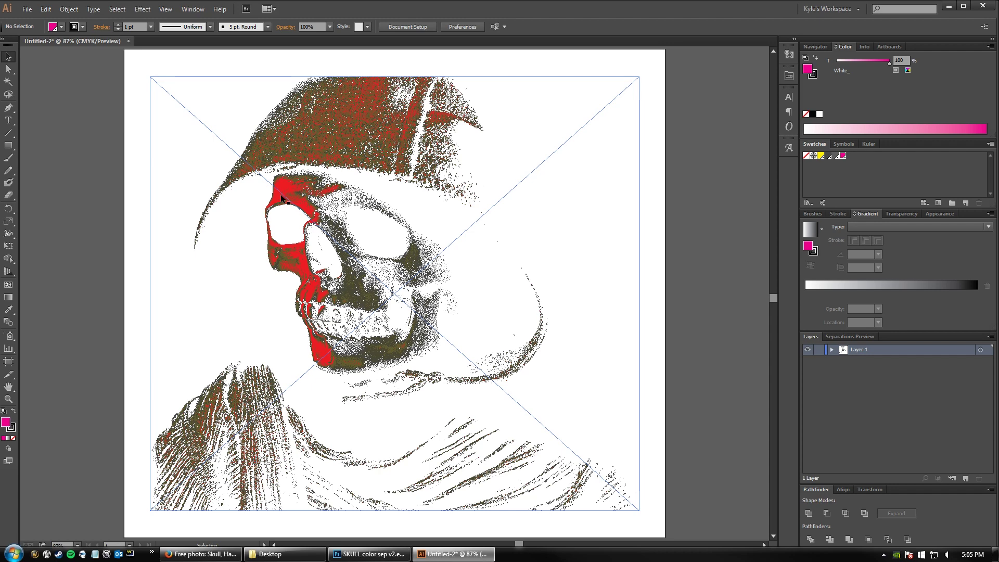
Step: Switch to Photoshop to check the spot channel options of Underbase - Choked and White_, and return to Illustrator
click(369, 553)
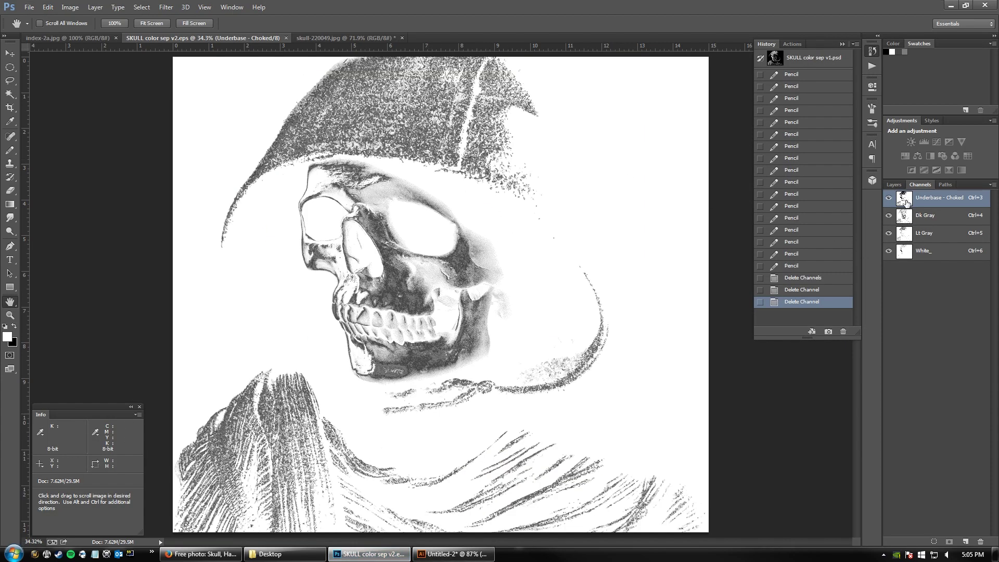
double_click(906, 203)
click(808, 393)
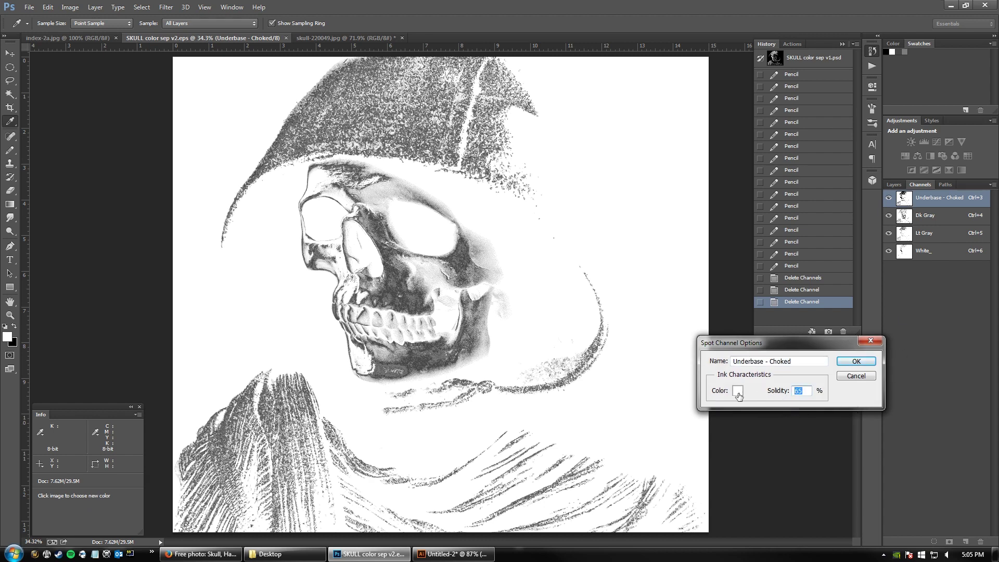
click(847, 372)
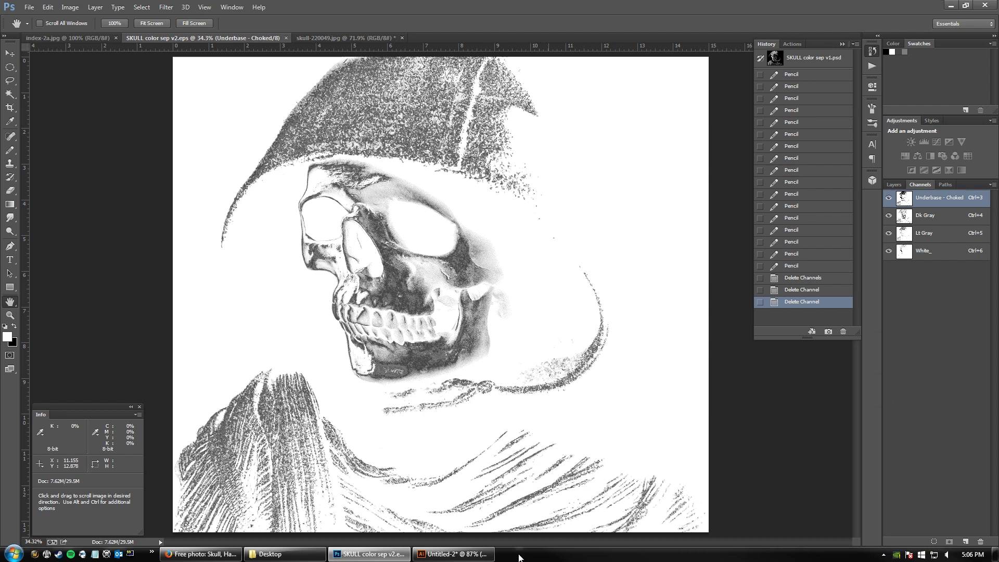
click(453, 554)
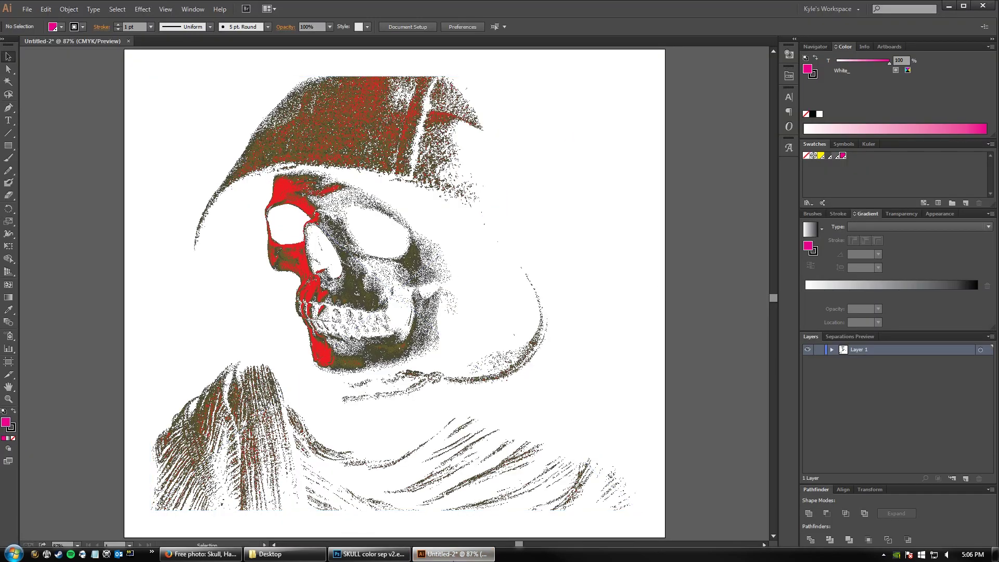
click(370, 554)
double_click(904, 253)
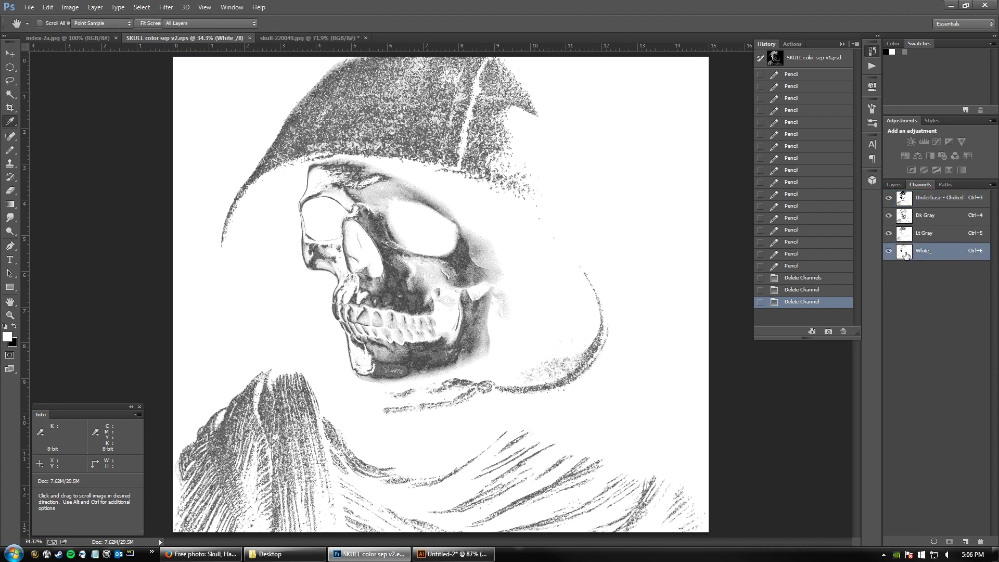
click(858, 377)
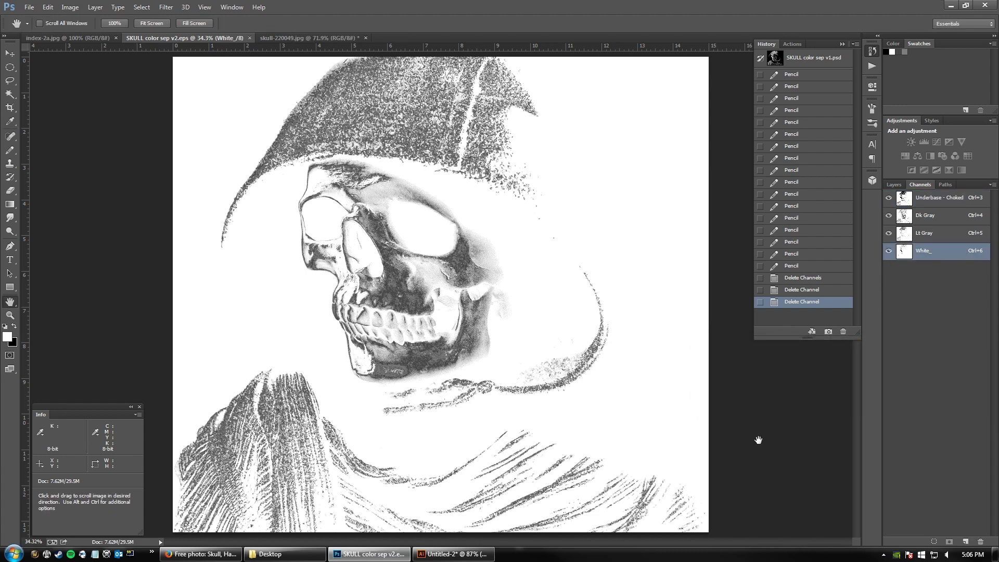
click(452, 554)
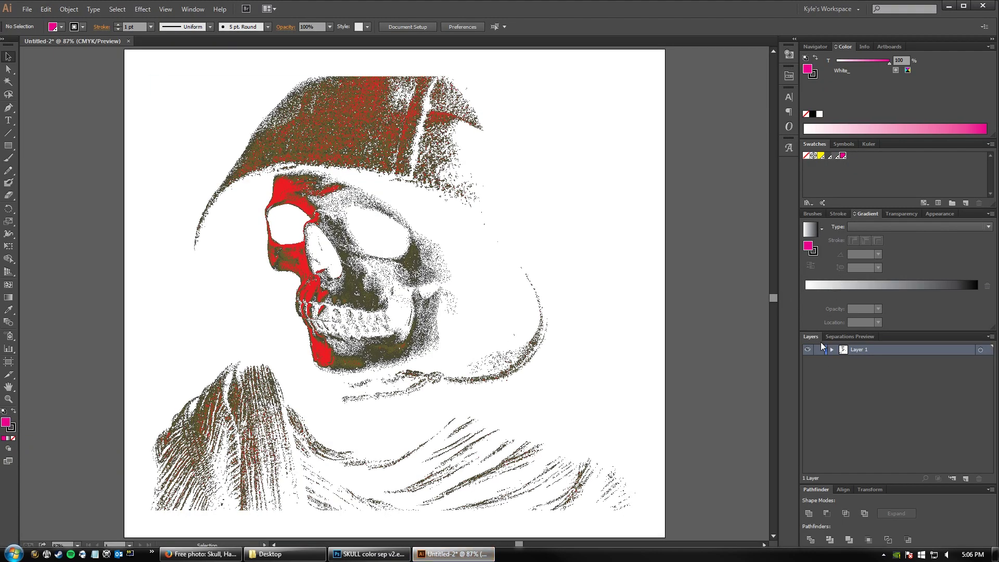
Step: Review the CMYK values of the White_ and Underbase - Choked swatches in their swatch options
double_click(843, 156)
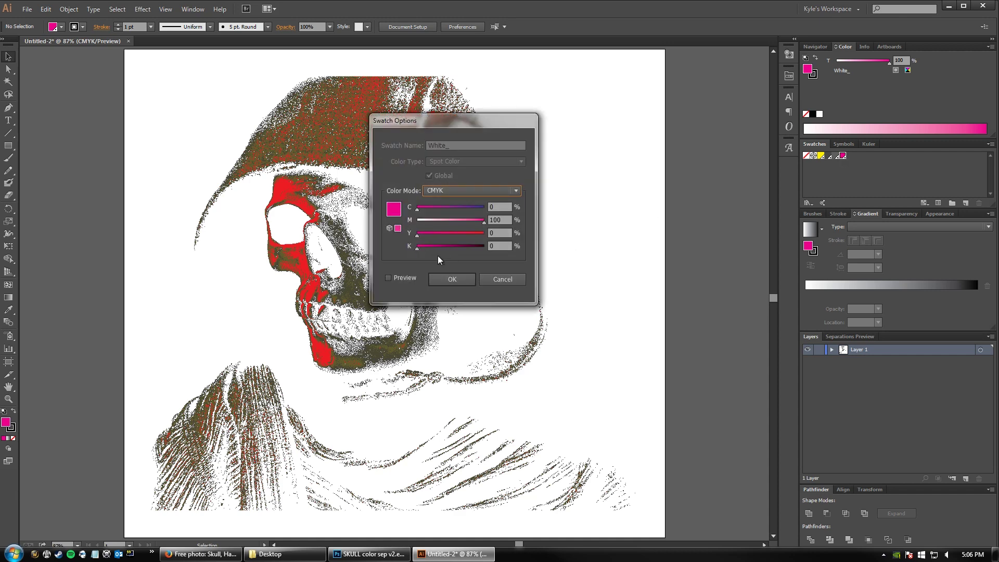
click(452, 282)
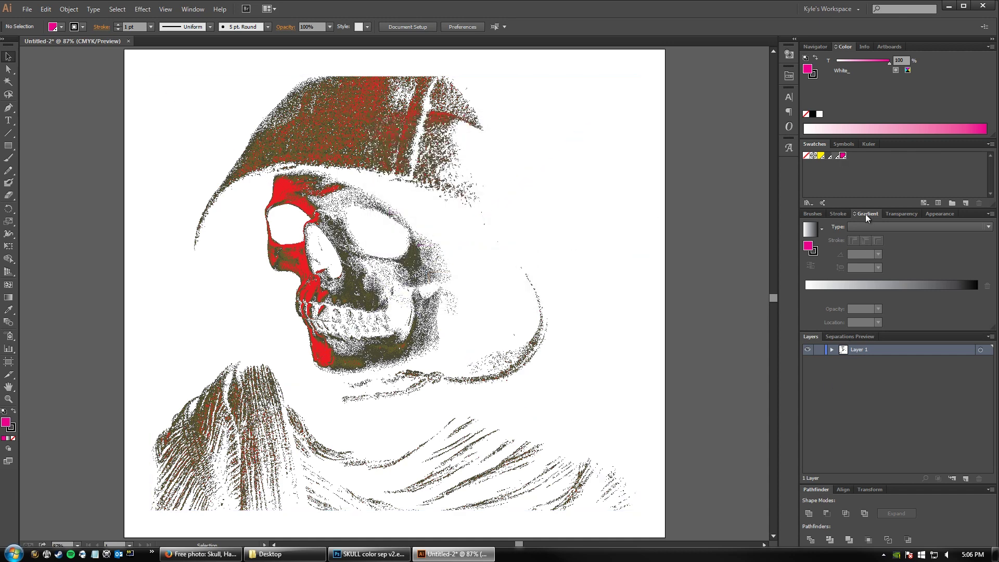
double_click(820, 158)
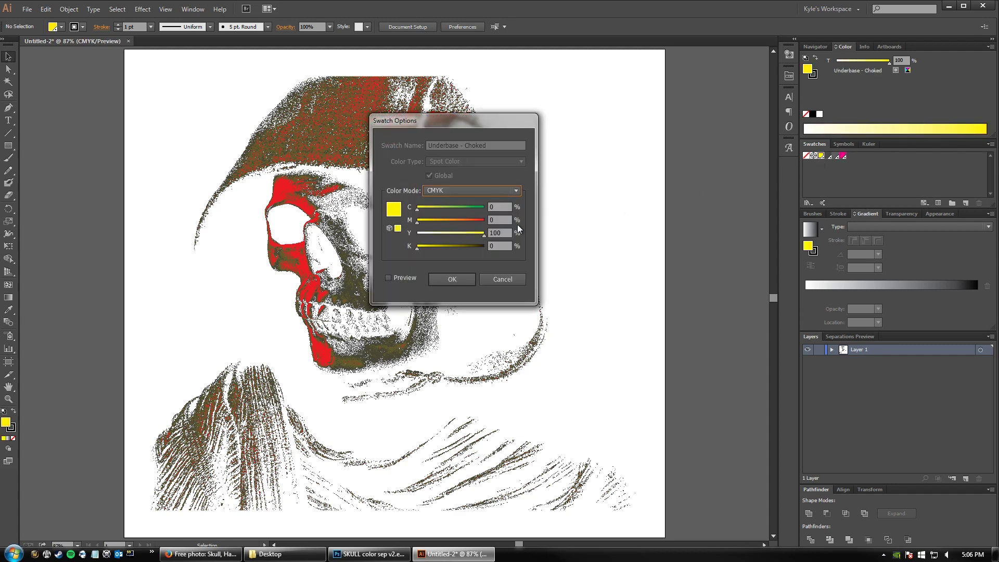
click(452, 280)
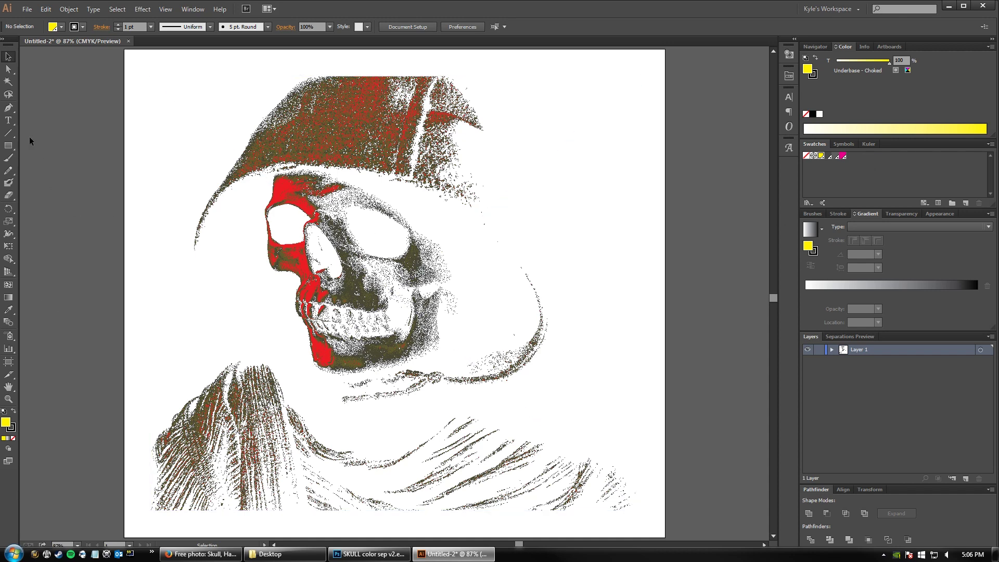
Step: Examine the general print settings, including the available media sizes and print presets, and close them without printing
click(8, 121)
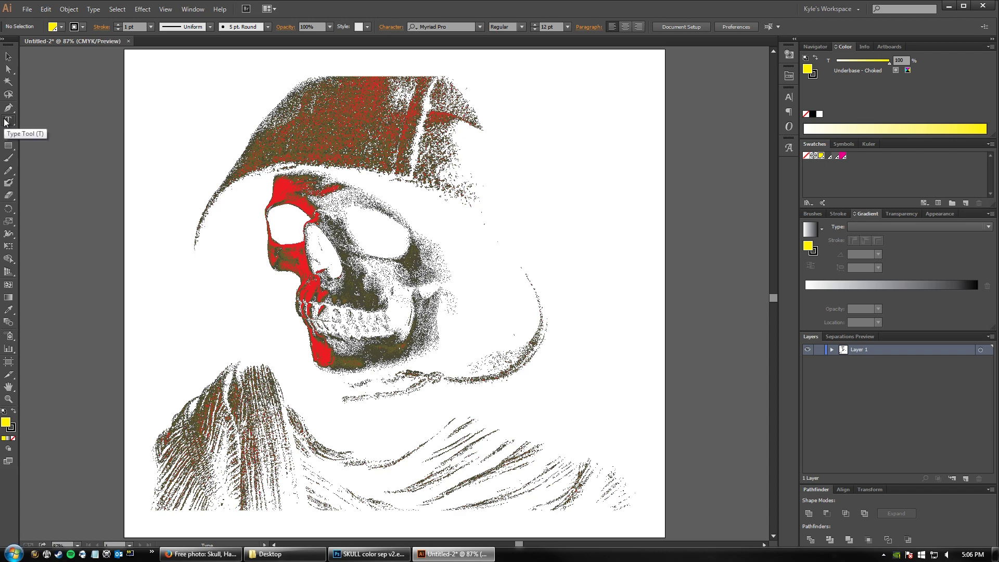
click(24, 10)
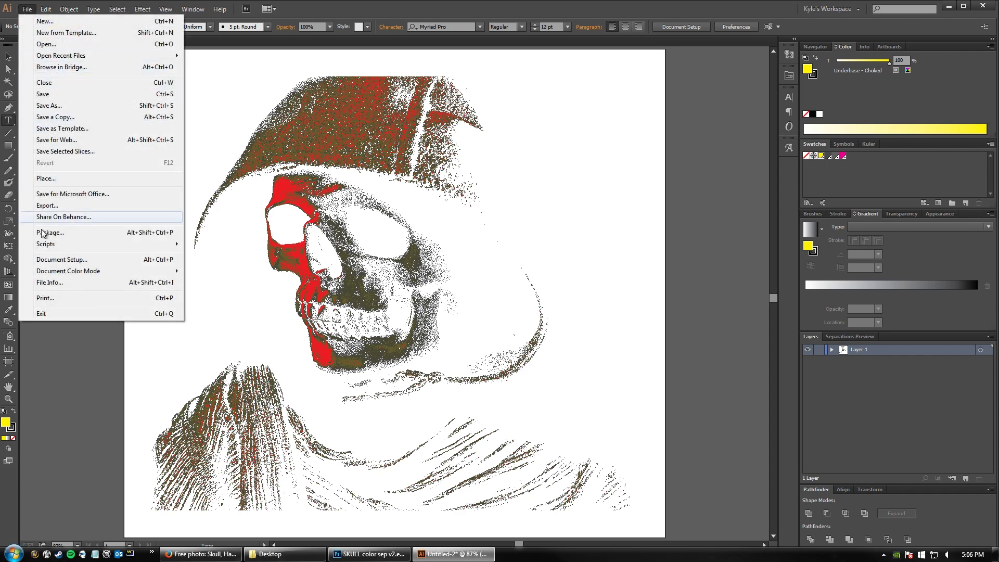
click(81, 302)
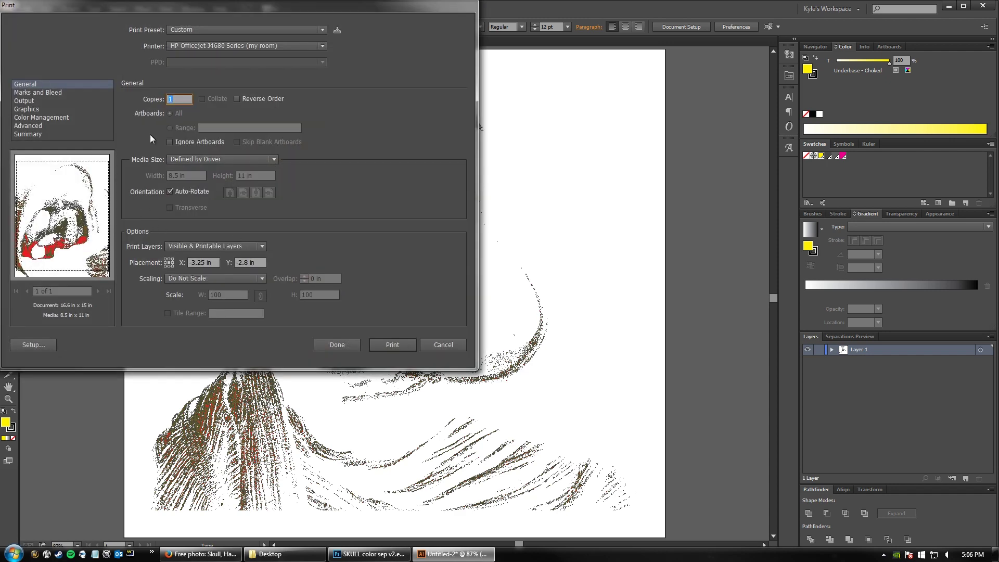
click(273, 159)
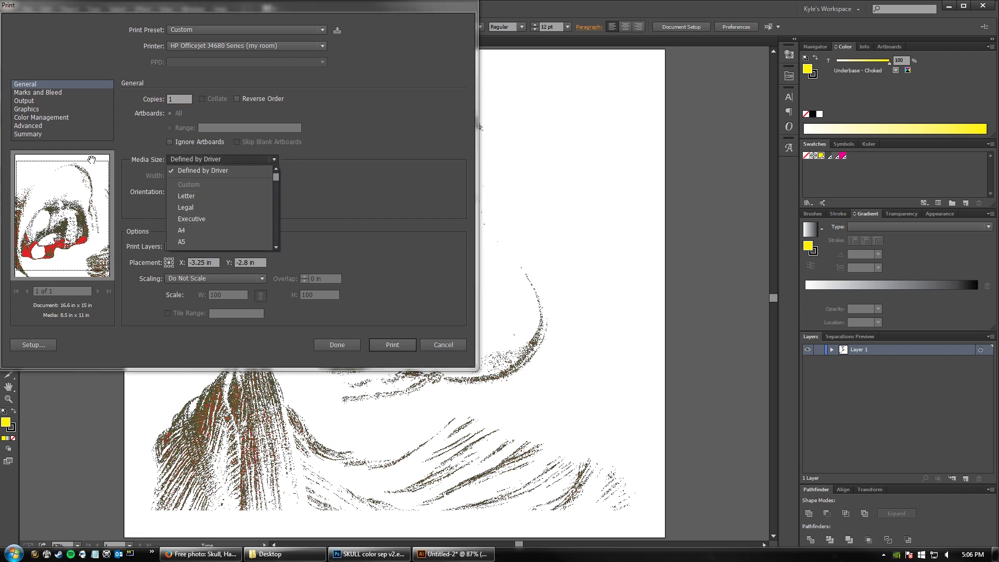
click(24, 99)
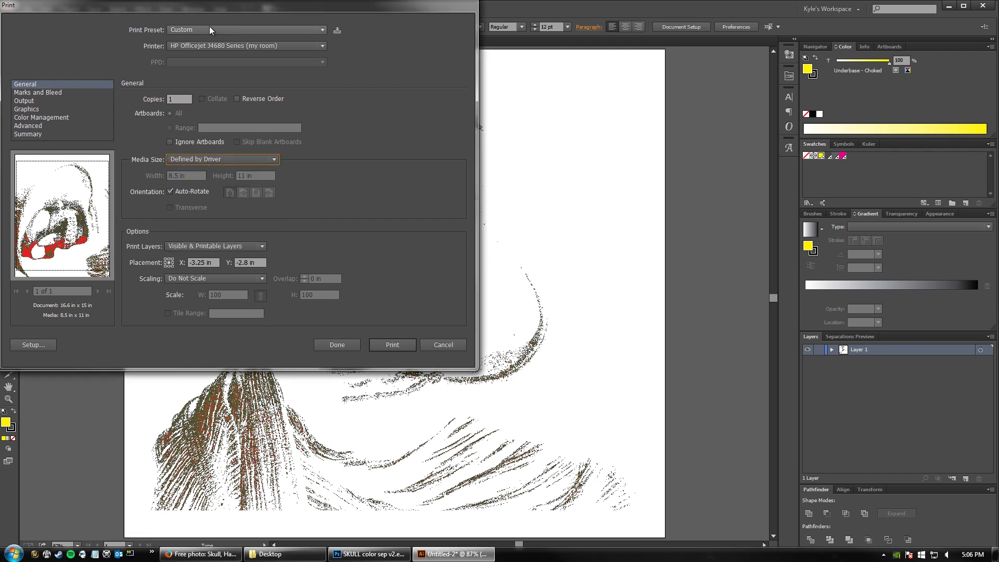
click(324, 30)
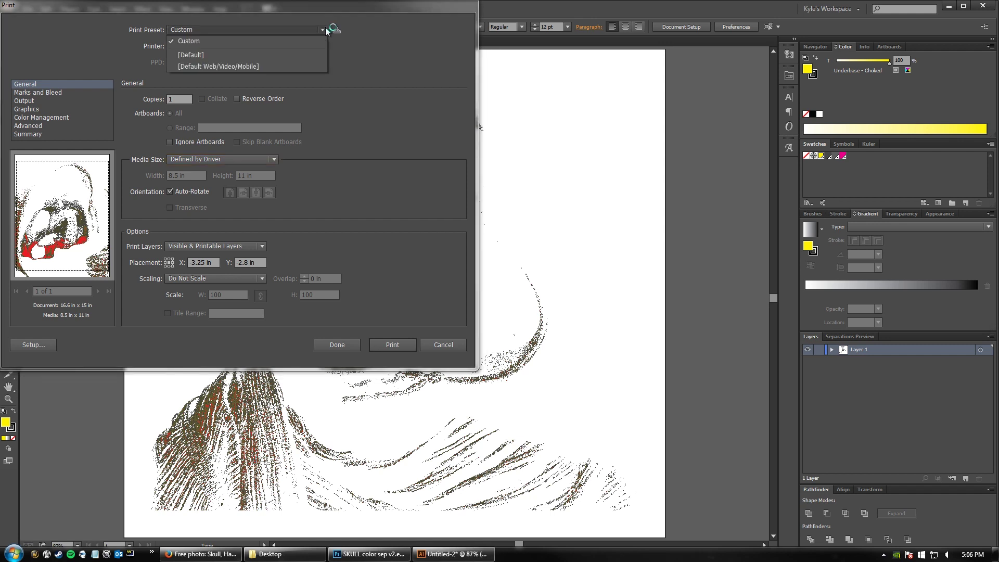
click(326, 29)
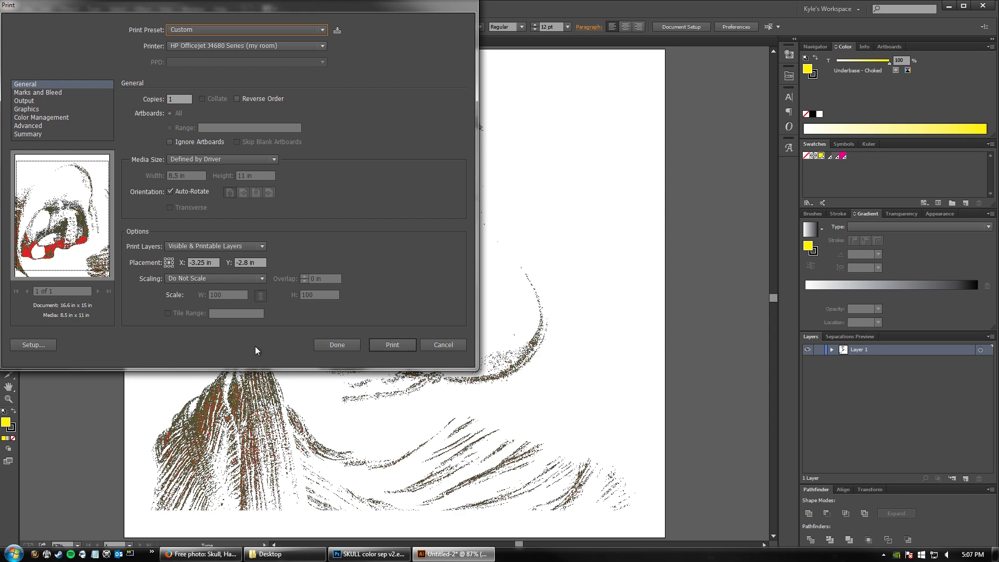
click(439, 344)
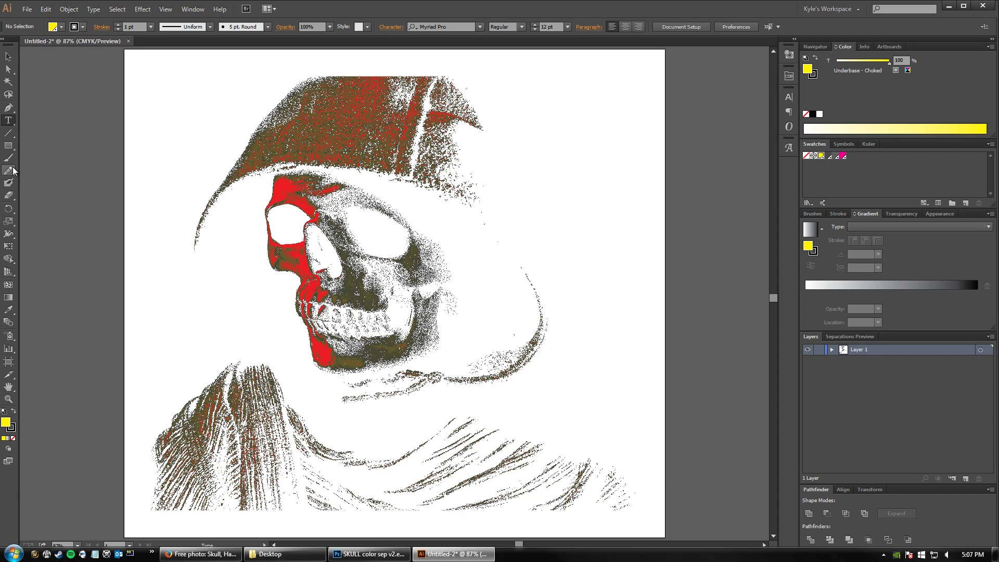
Step: Review the document inks in the print output settings and the graphics print settings
click(45, 9)
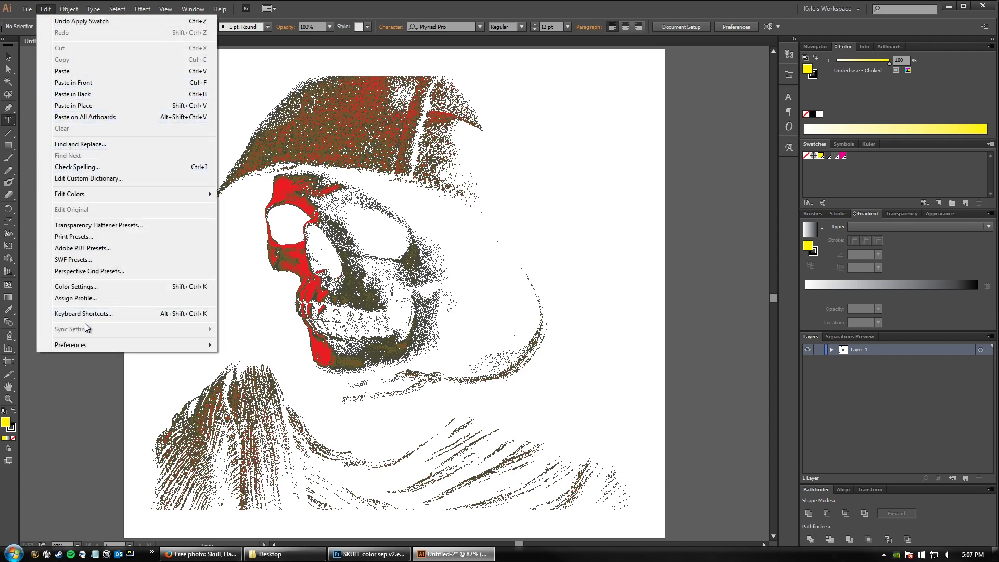
mouse_move(27, 9)
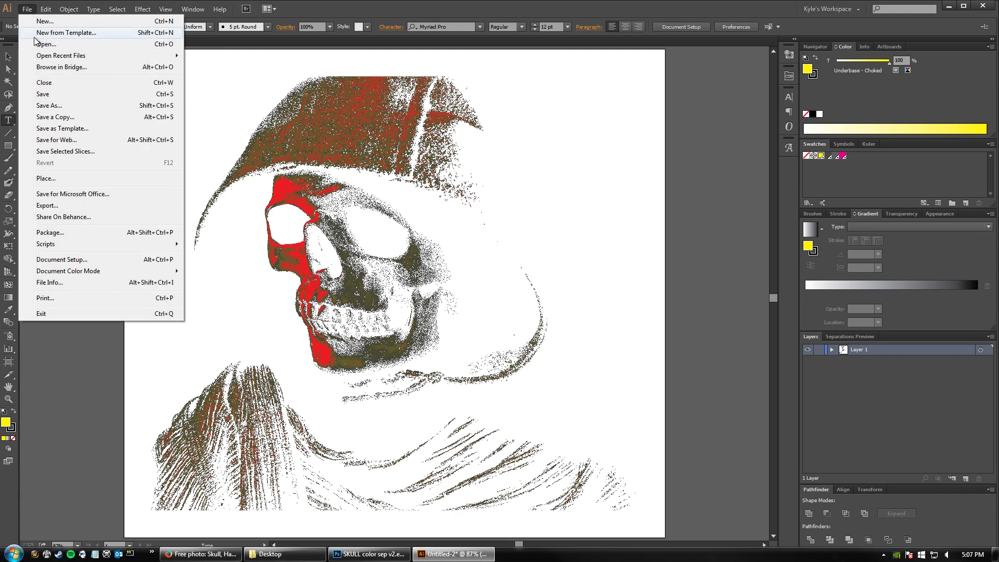
click(52, 299)
click(25, 102)
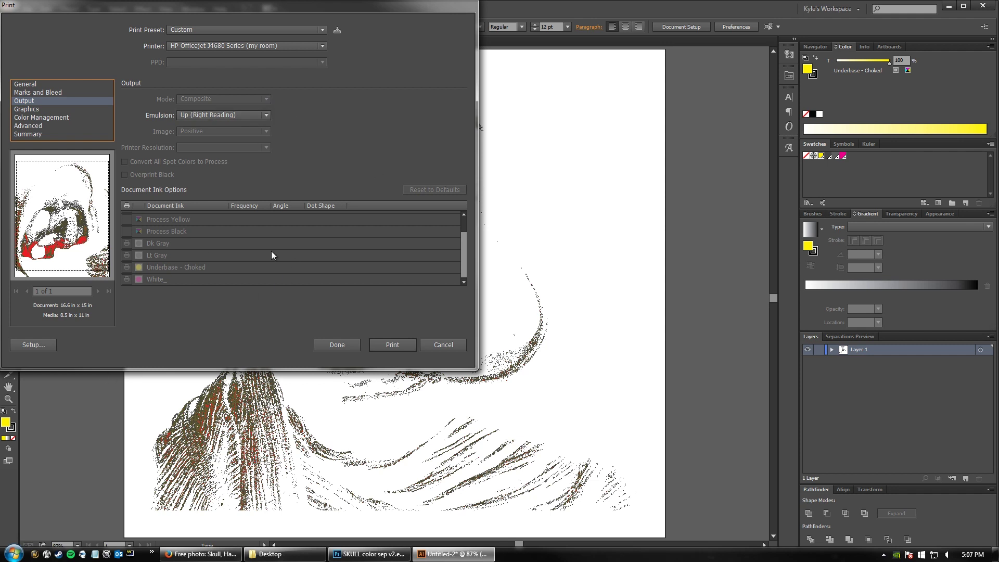
mouse_move(464, 260)
mouse_down()
mouse_move(470, 225)
mouse_move(464, 295)
mouse_up()
click(26, 109)
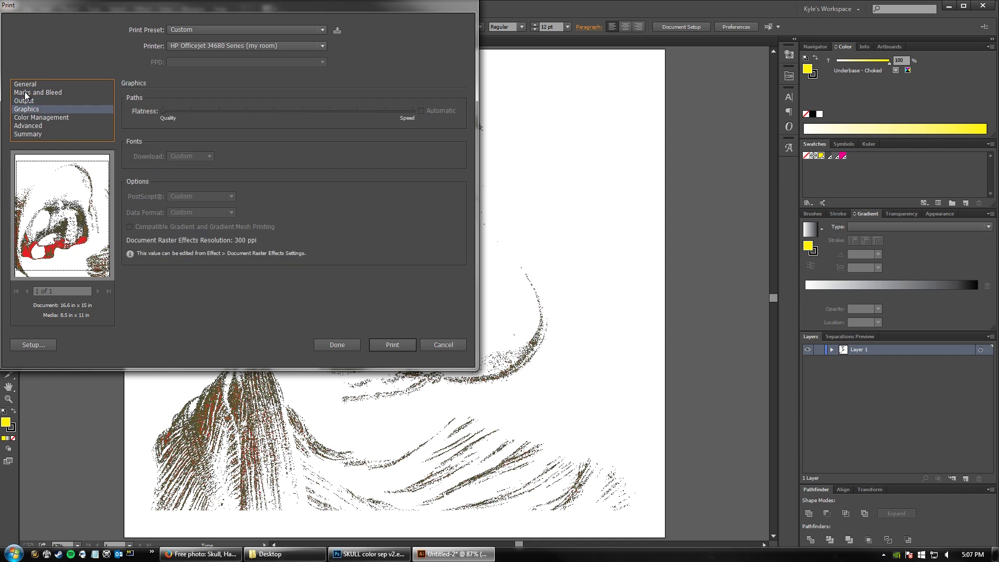
Step: Try turning on all printer's marks except trim marks in the print settings, and cancel the print setup
click(30, 93)
click(129, 111)
click(142, 125)
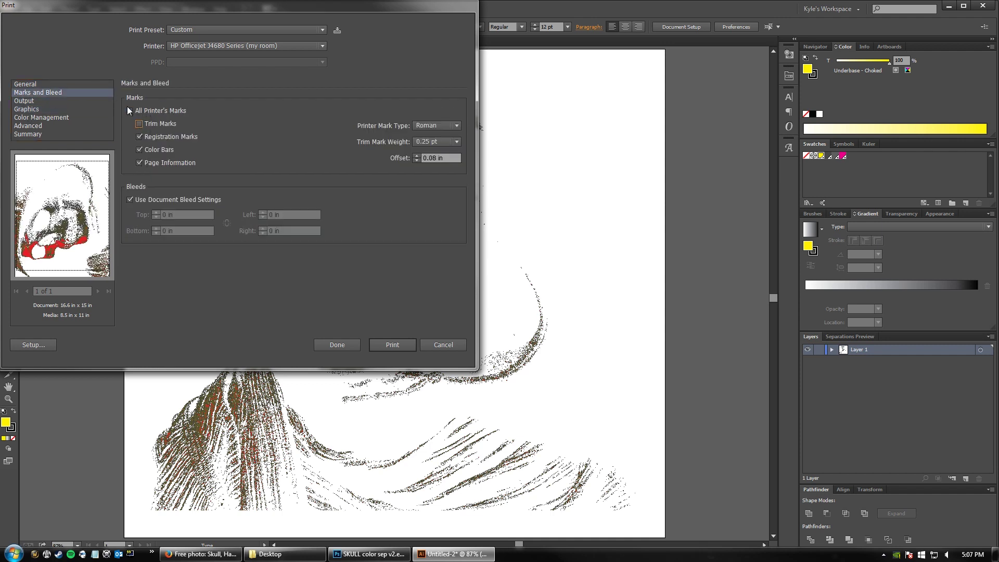
click(436, 345)
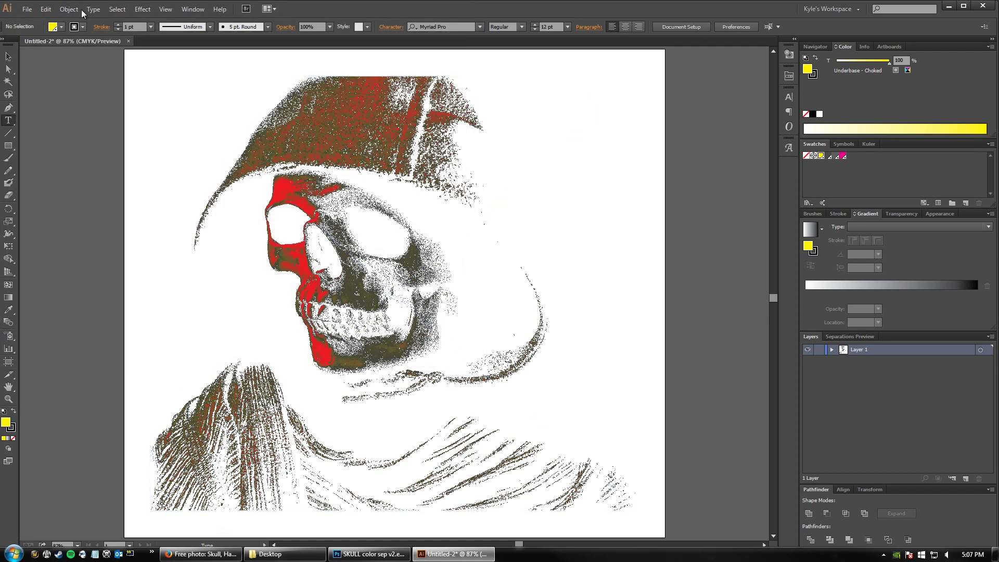
Step: Open the user-defined Registration Mark symbol library
click(8, 56)
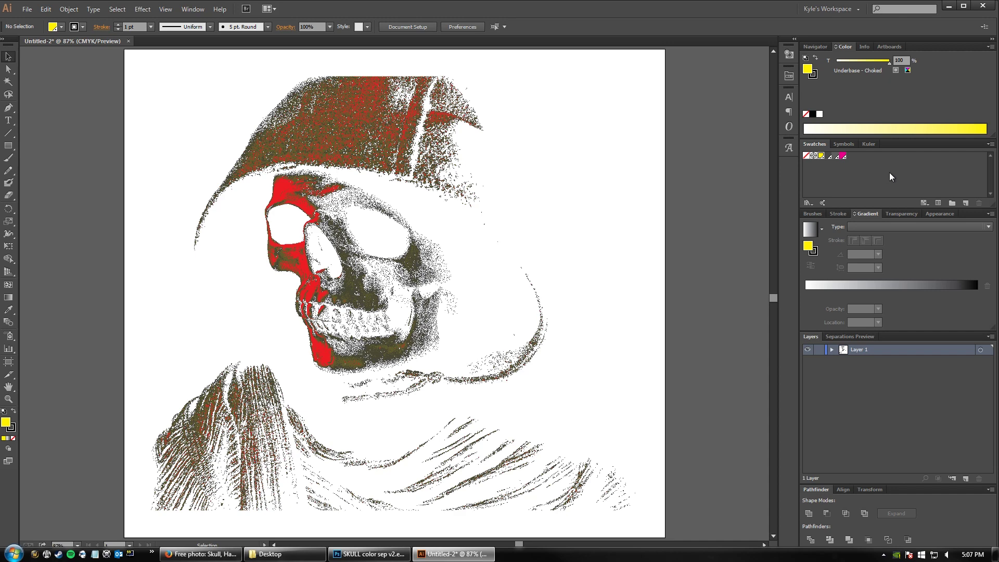
click(845, 145)
click(990, 144)
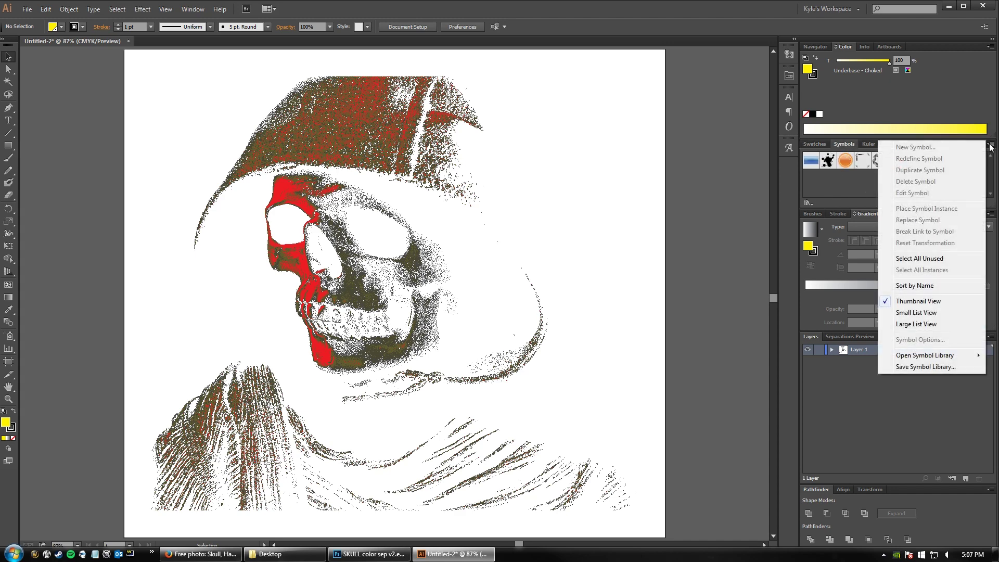
mouse_move(925, 351)
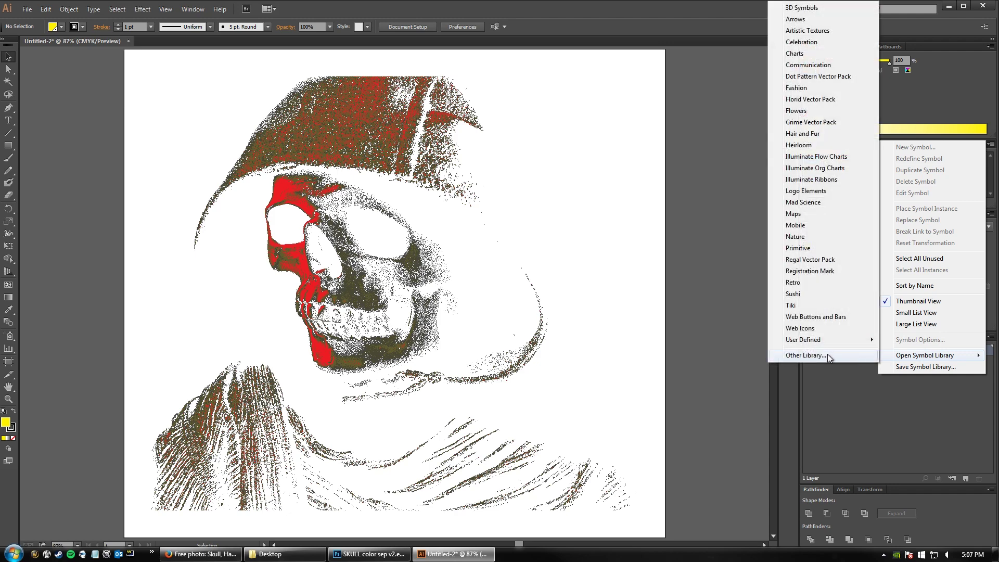
mouse_move(826, 340)
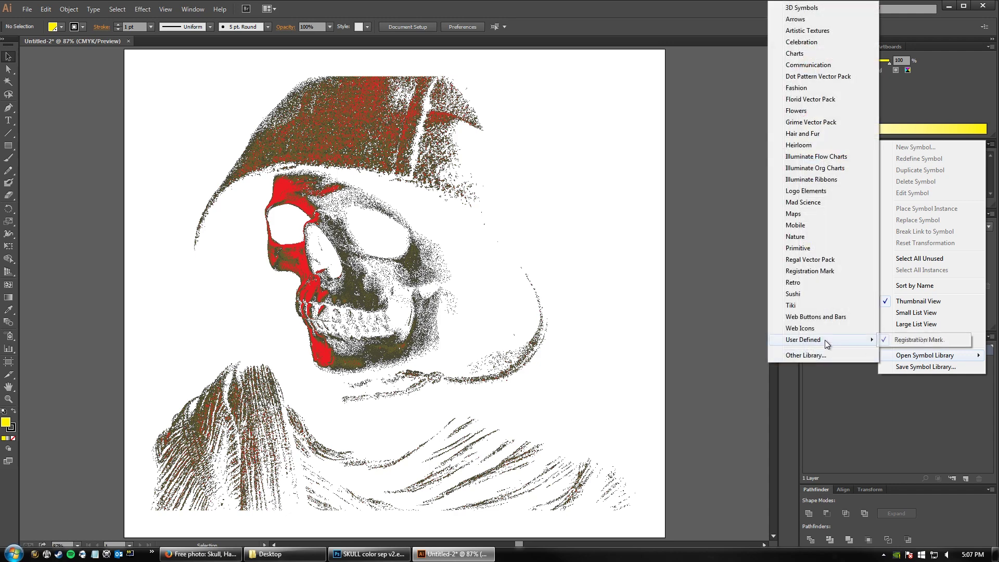
click(918, 340)
drag(482, 258, 785, 167)
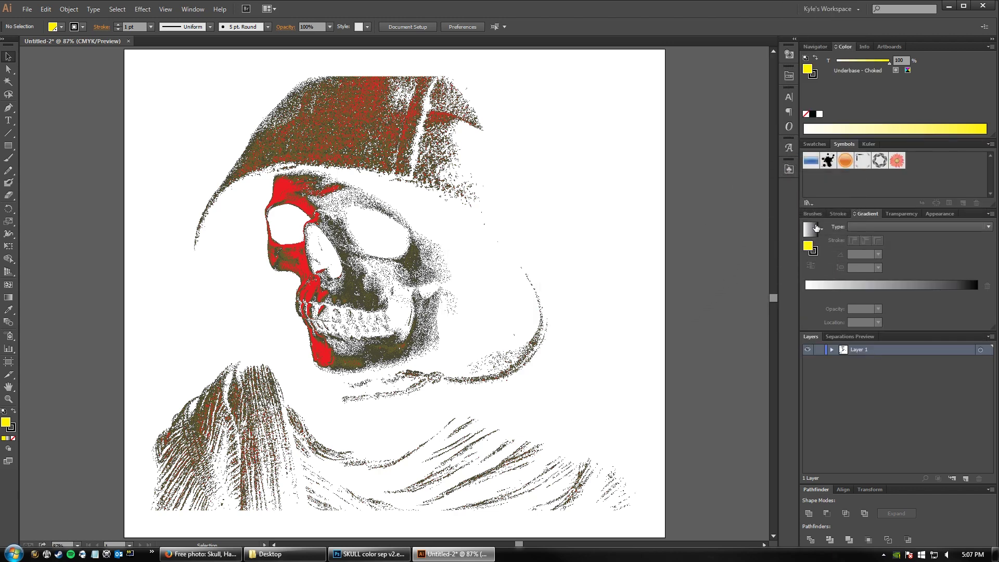
click(789, 170)
Step: Place the registration mark symbol in the blank area beside the skull and break its link to the symbol
drag(670, 178, 545, 178)
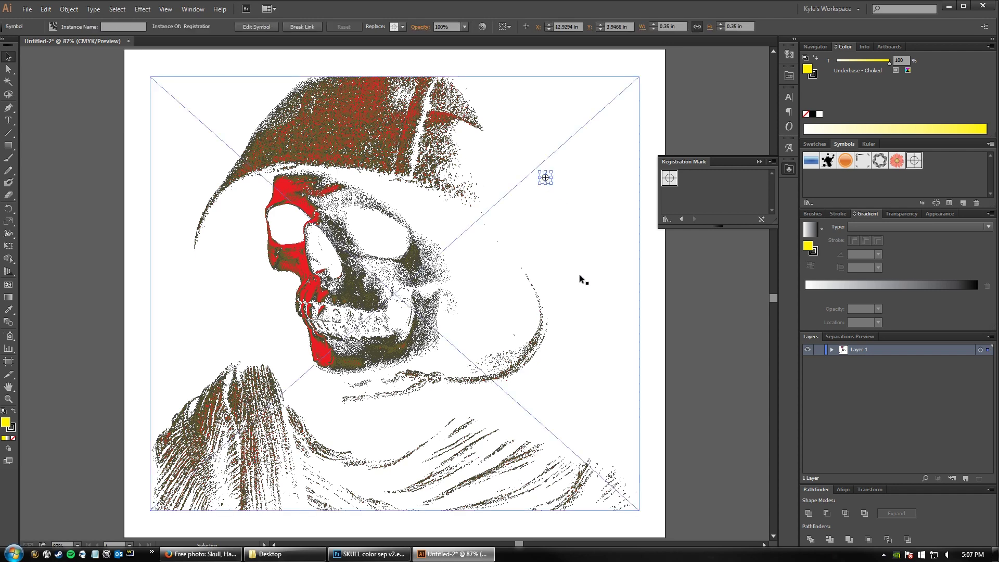
click(937, 203)
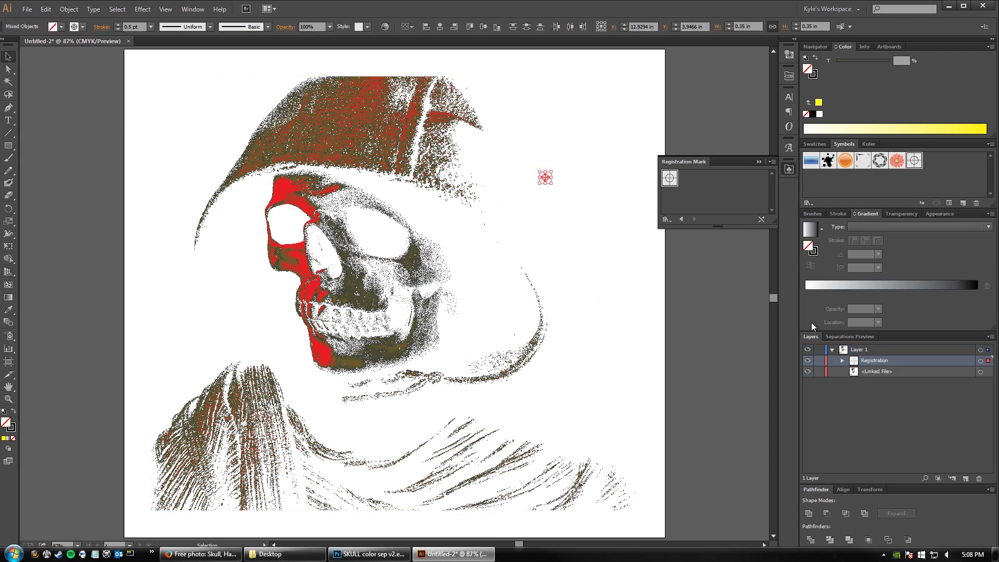
click(758, 161)
click(8, 59)
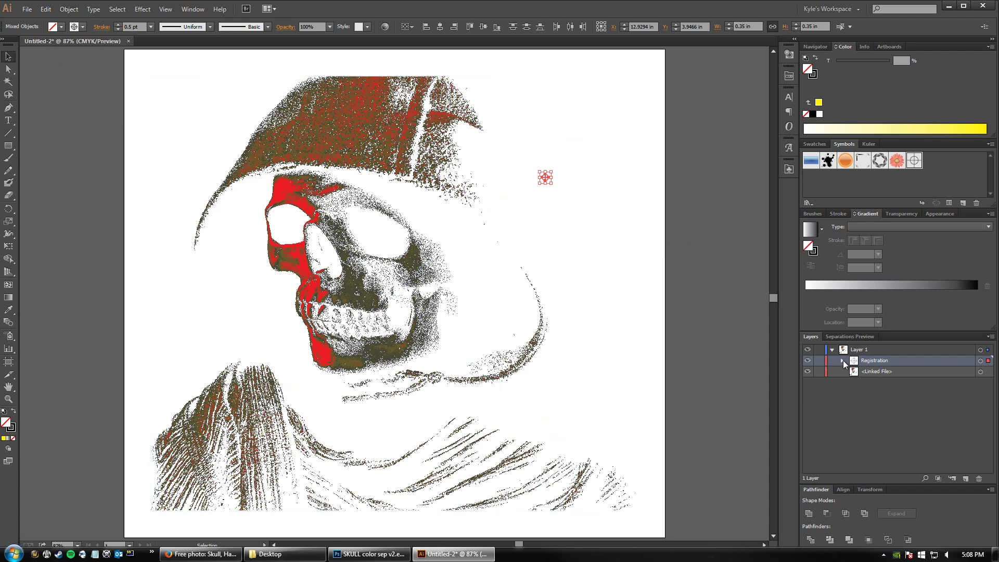
Step: Try to select and move the unlinked registration mark as a whole on the artboard
click(842, 360)
click(843, 361)
click(869, 373)
click(867, 364)
click(8, 68)
click(111, 196)
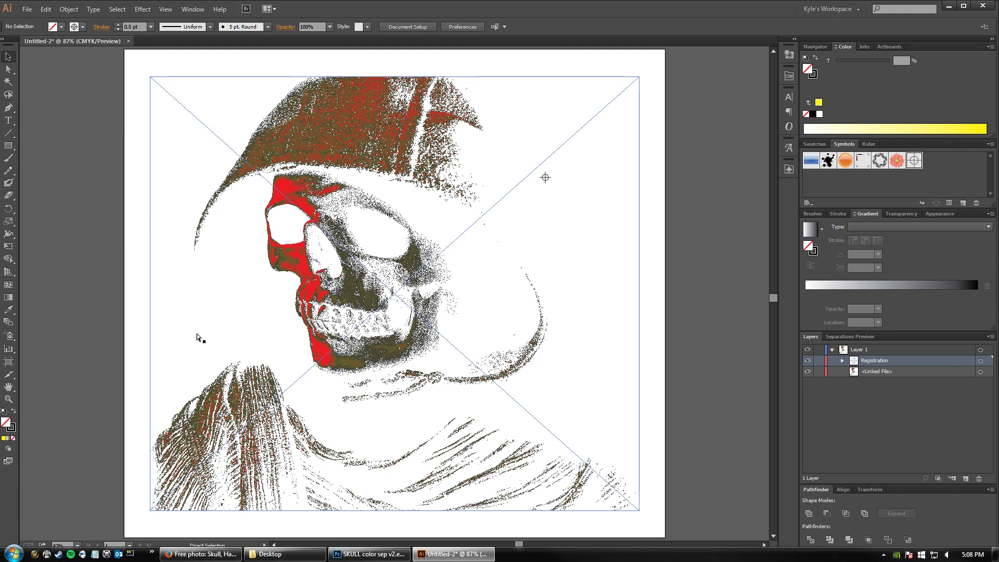
key(ctrl+minus)
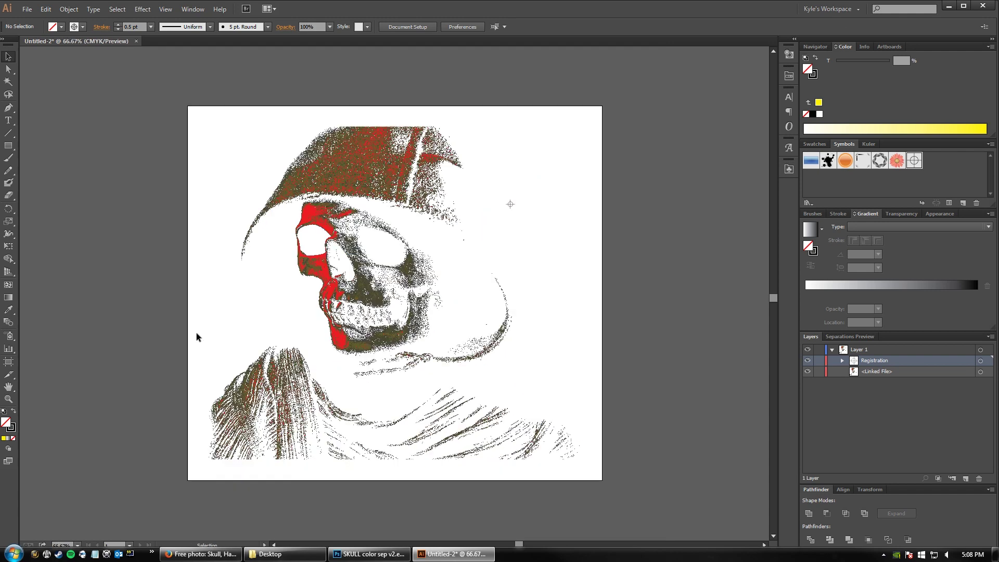
click(9, 57)
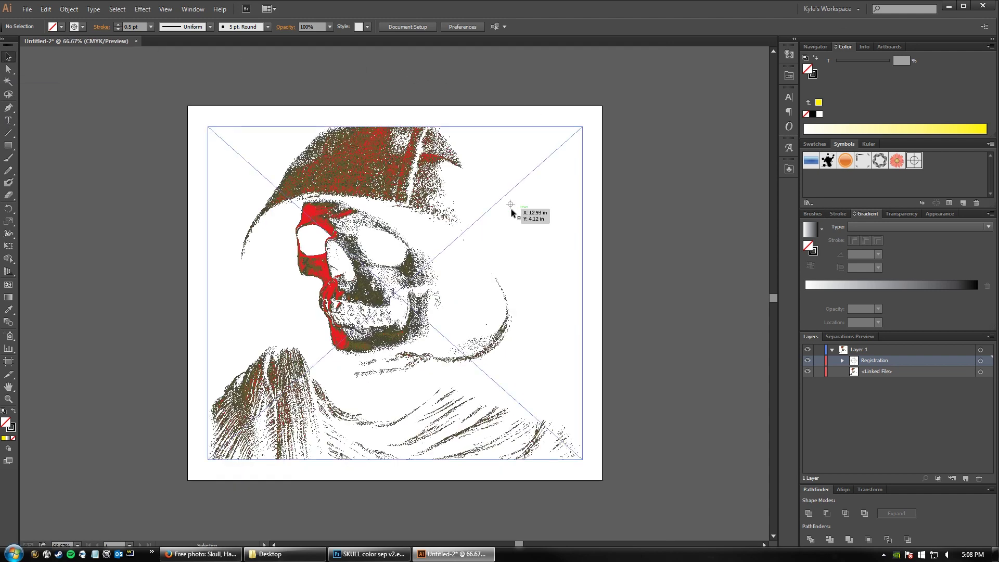
click(511, 205)
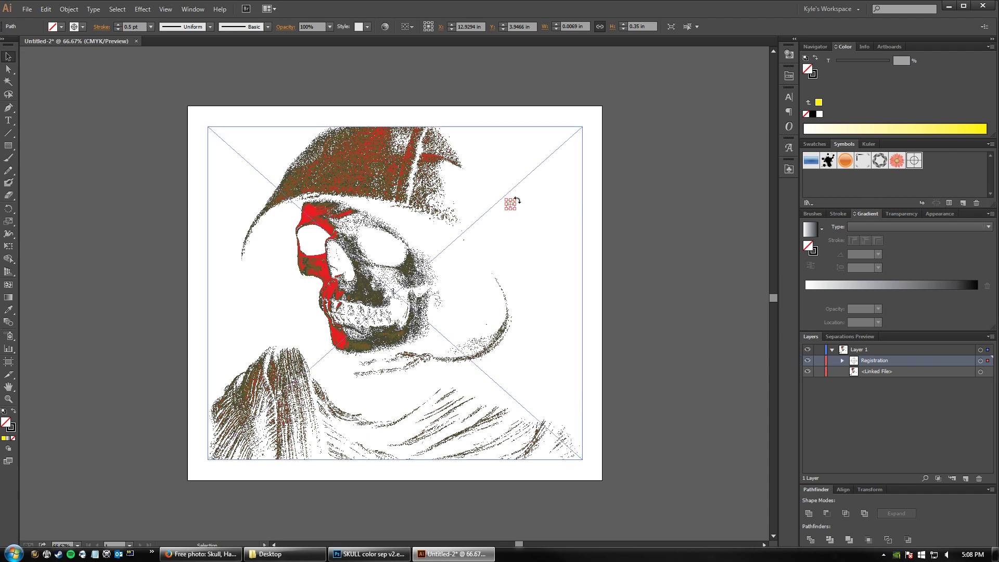
drag(512, 207, 779, 304)
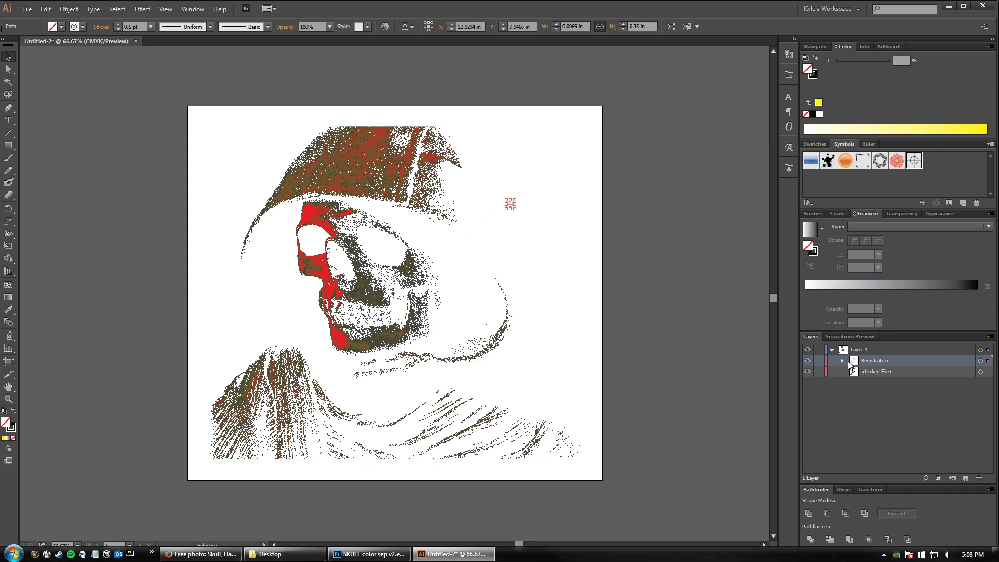
Step: Group the registration mark's two paths and circle group, and move the new group out of the Registration sublayer directly into Layer 1
click(842, 360)
shift+click(981, 372)
shift+click(980, 393)
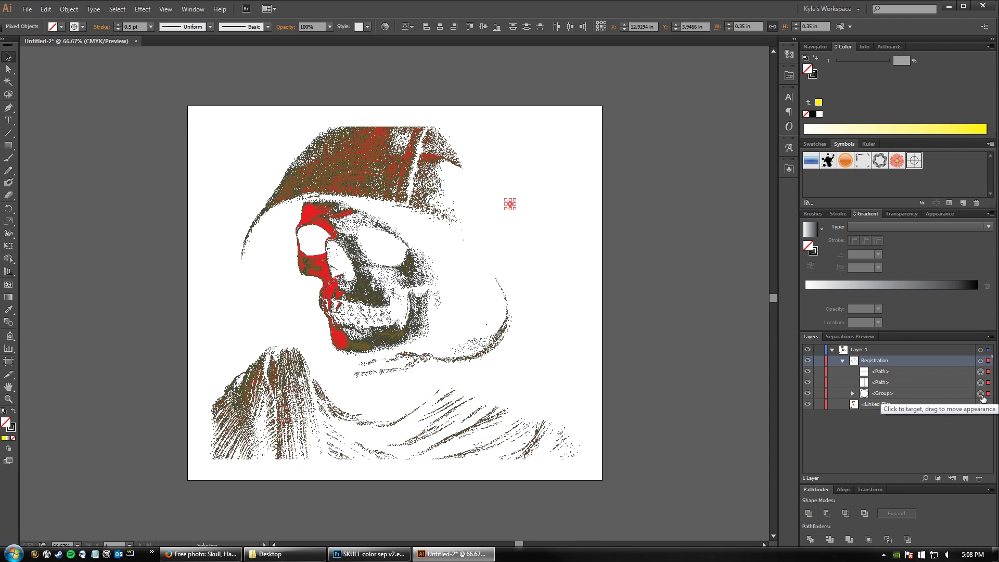
key(ctrl+g)
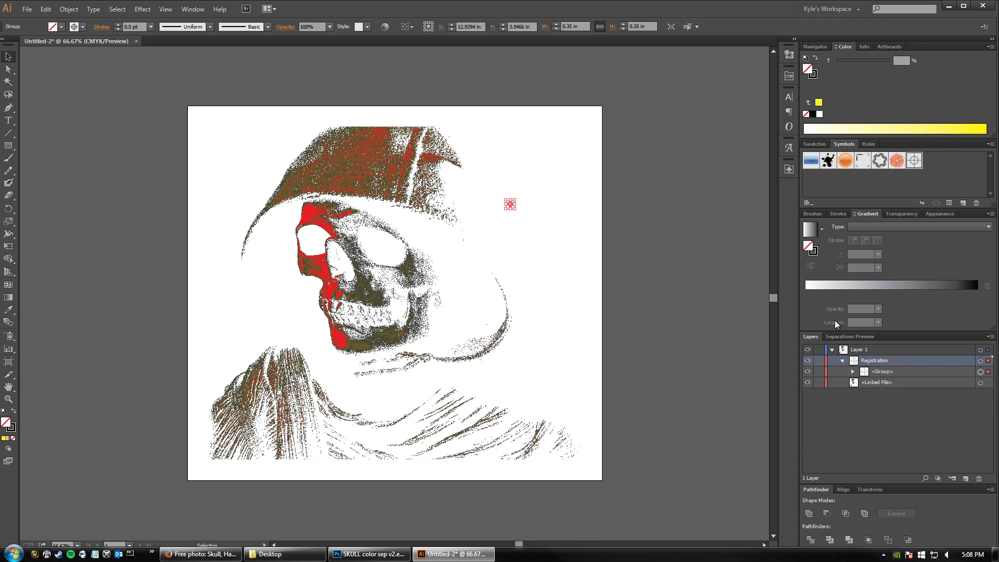
click(879, 371)
drag(876, 371, 869, 355)
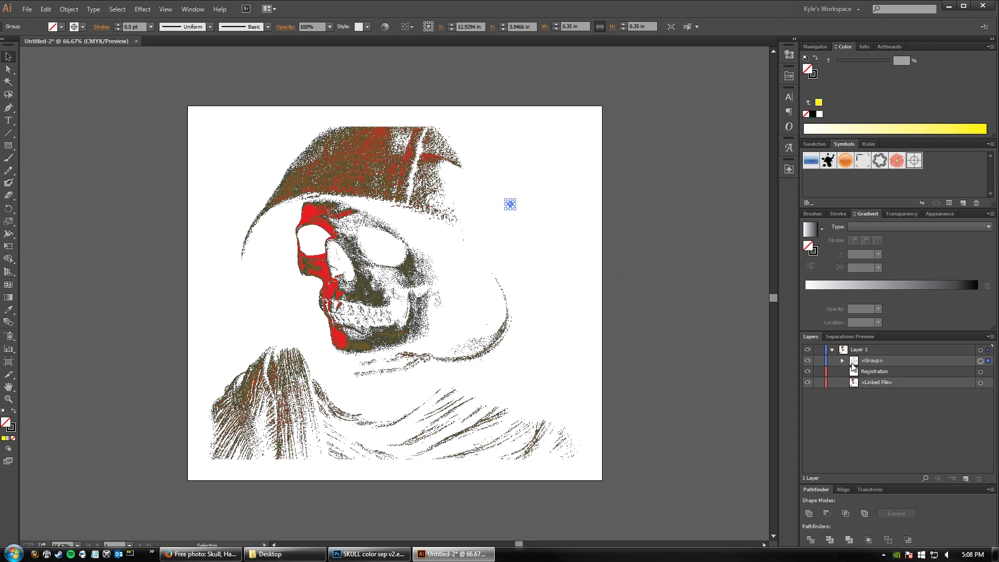
Step: Delete the empty Registration sublayer
double_click(876, 371)
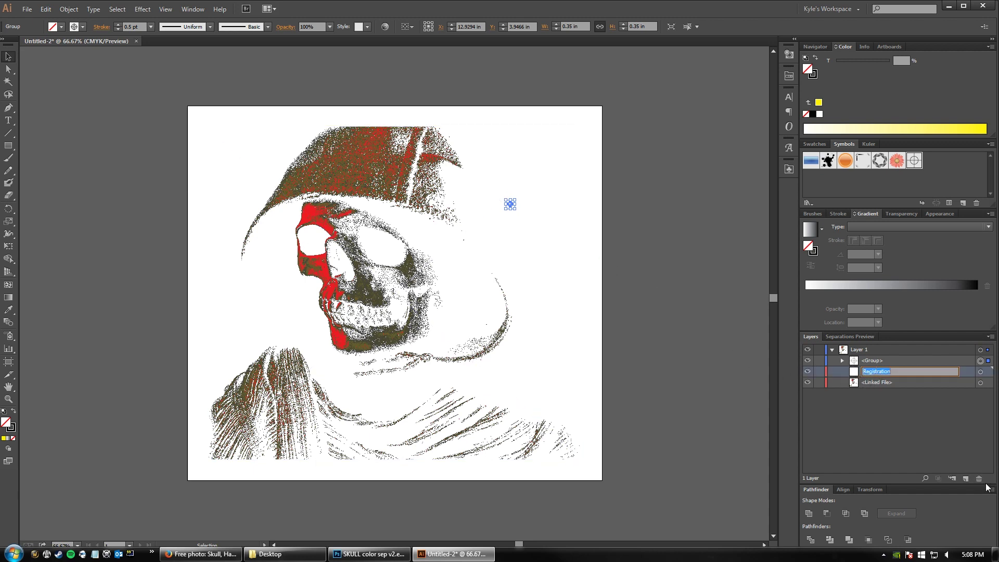
click(976, 375)
click(981, 373)
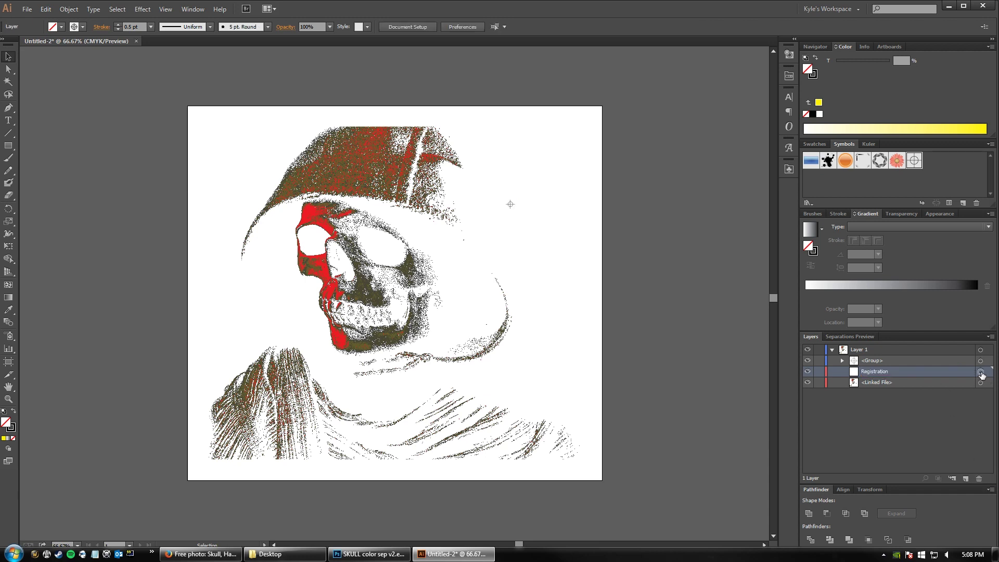
click(979, 477)
Step: Rename the remaining group as Registration Mark
click(885, 362)
double_click(876, 359)
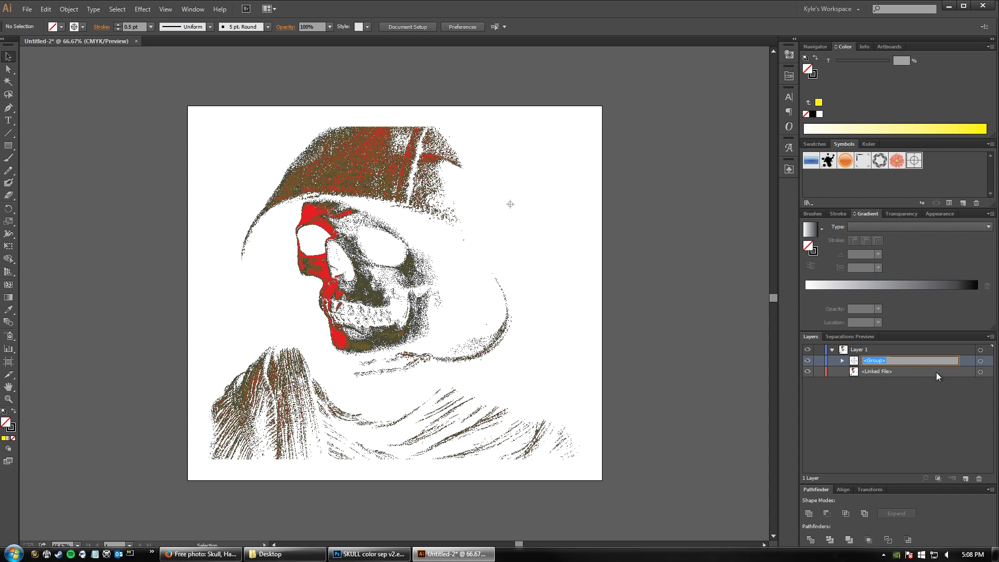
text(Registration Mark)
key(Return)
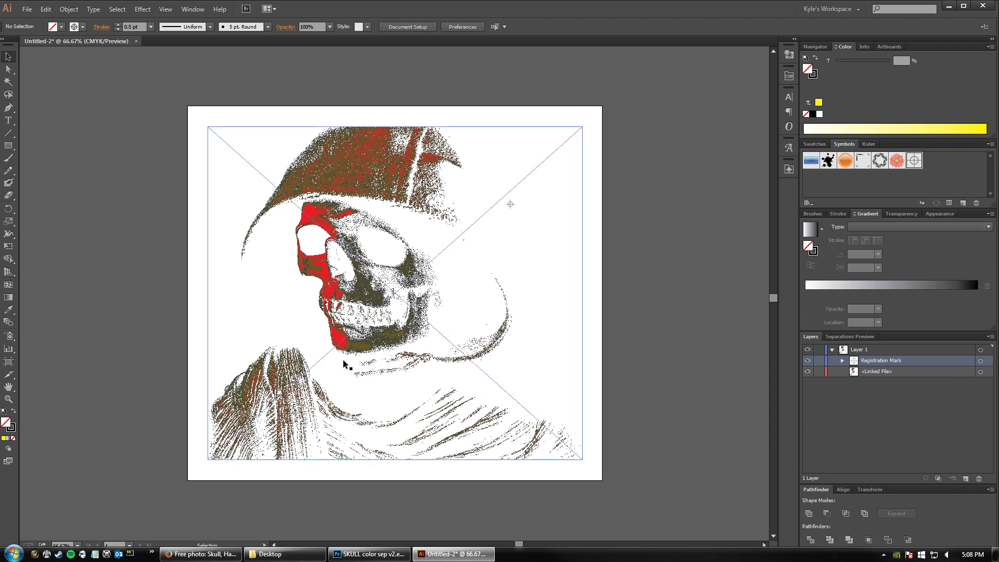
Step: Move the registration mark above the artwork, to X 8.3 in and Y 0.3432 in, with its stroke active and the swatches shown
click(13, 431)
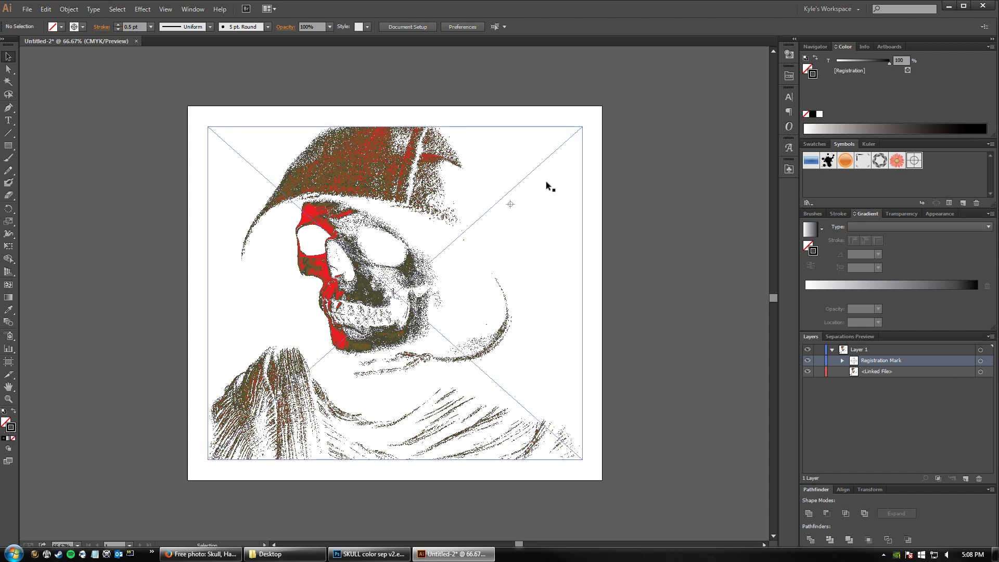
click(510, 204)
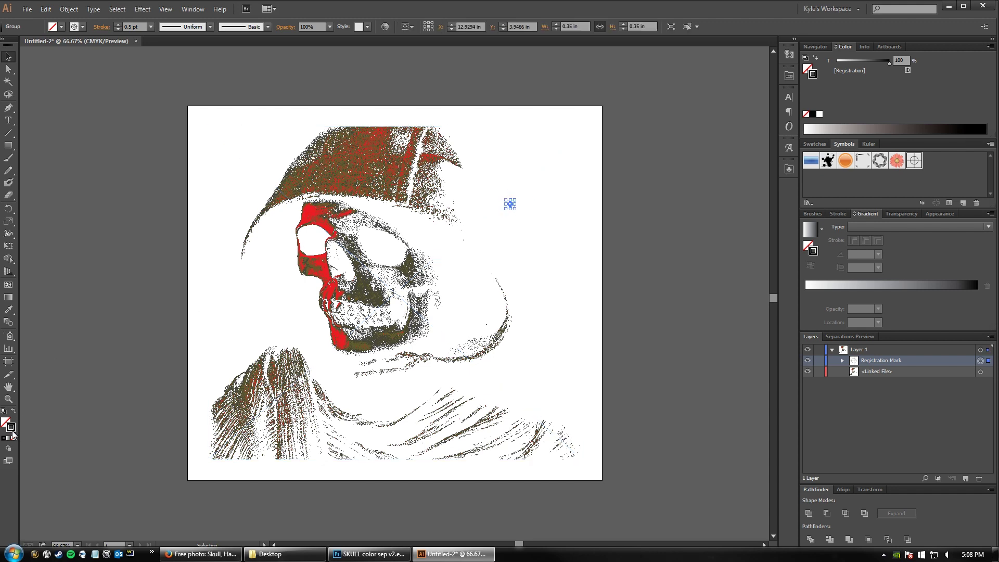
click(814, 144)
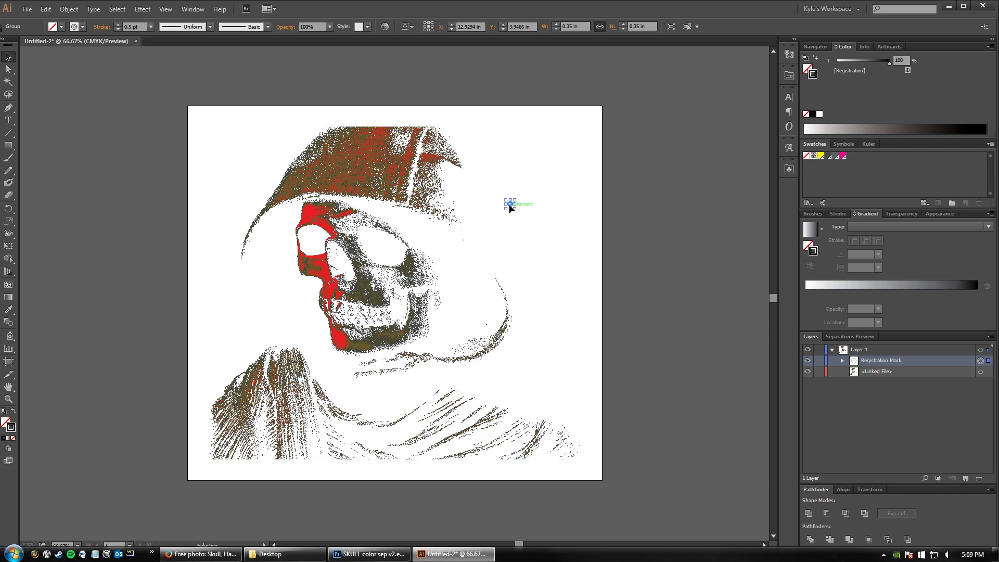
drag(510, 207, 395, 118)
Step: Try the Underbase - Choked swatch on the mark's stroke, reapply [Registration], and center the mark horizontally with the linked image
click(823, 156)
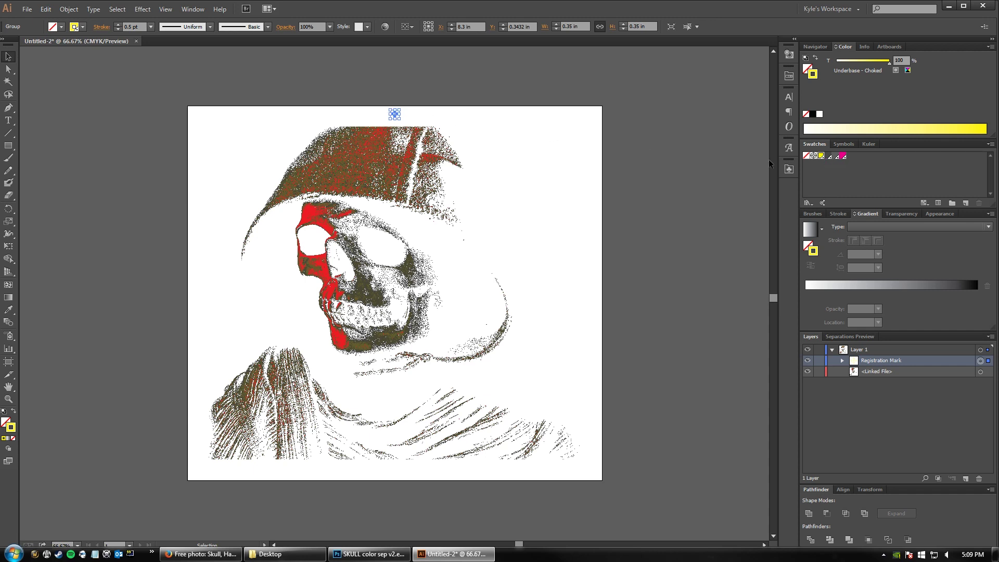
click(814, 156)
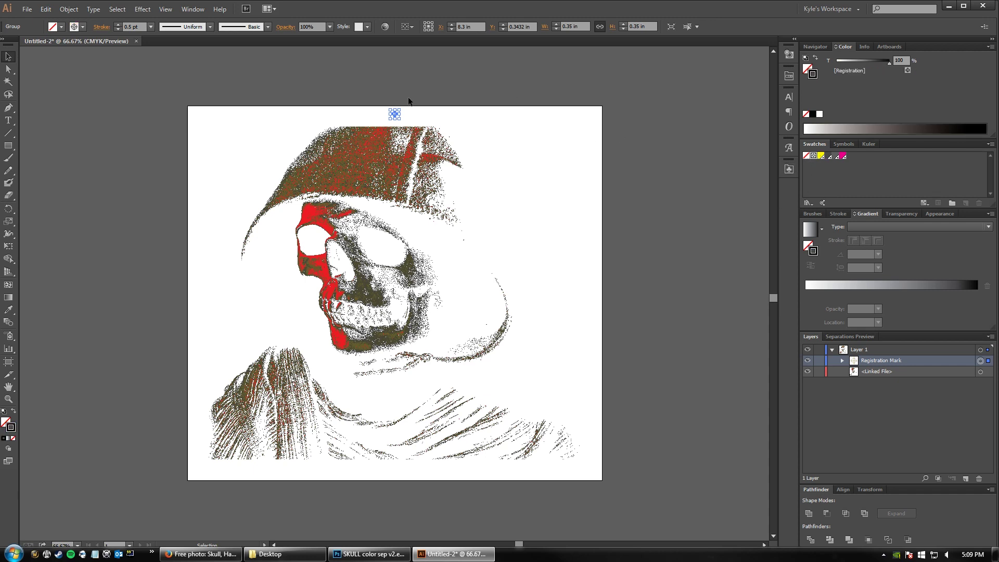
shift+click(367, 169)
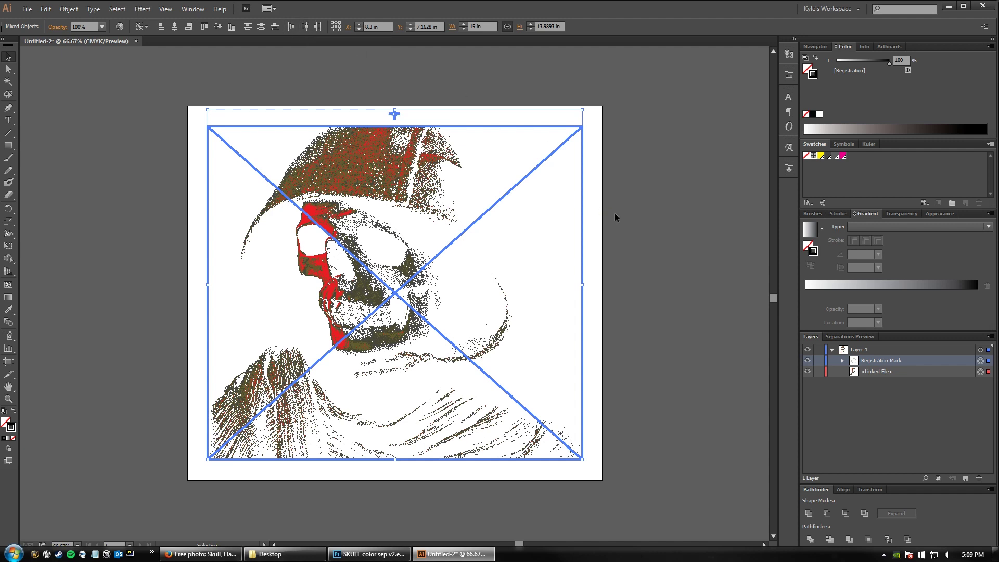
click(668, 211)
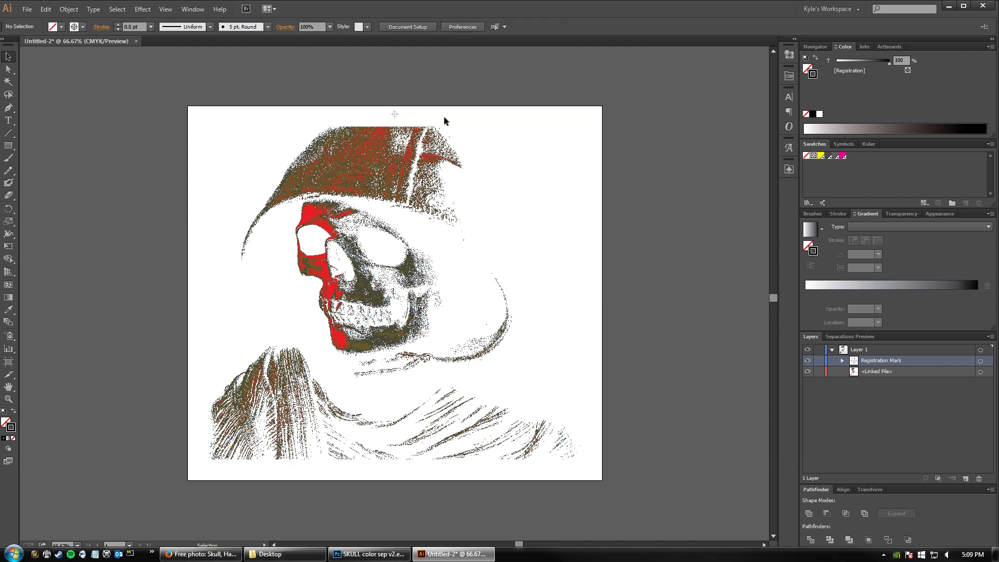
Step: Duplicate the top registration mark to the artboard's lower edge and center it horizontally with the linked image
click(397, 111)
drag(395, 114, 403, 477)
shift+click(446, 412)
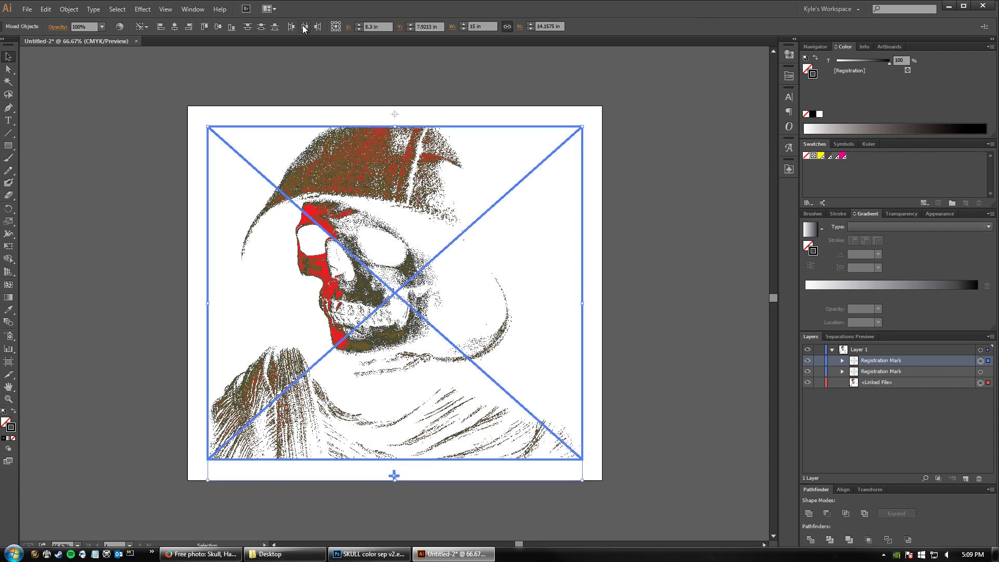
click(675, 268)
Step: Paste a registration mark at the artboard's left edge, at X 0.175 in, and center it vertically with the linked image
key(ctrl+v)
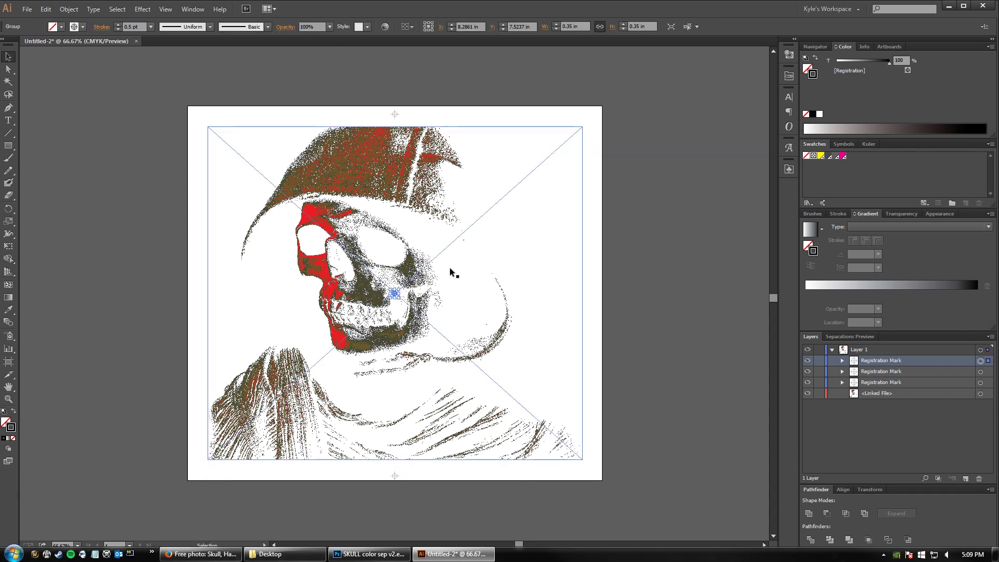
drag(396, 296, 193, 295)
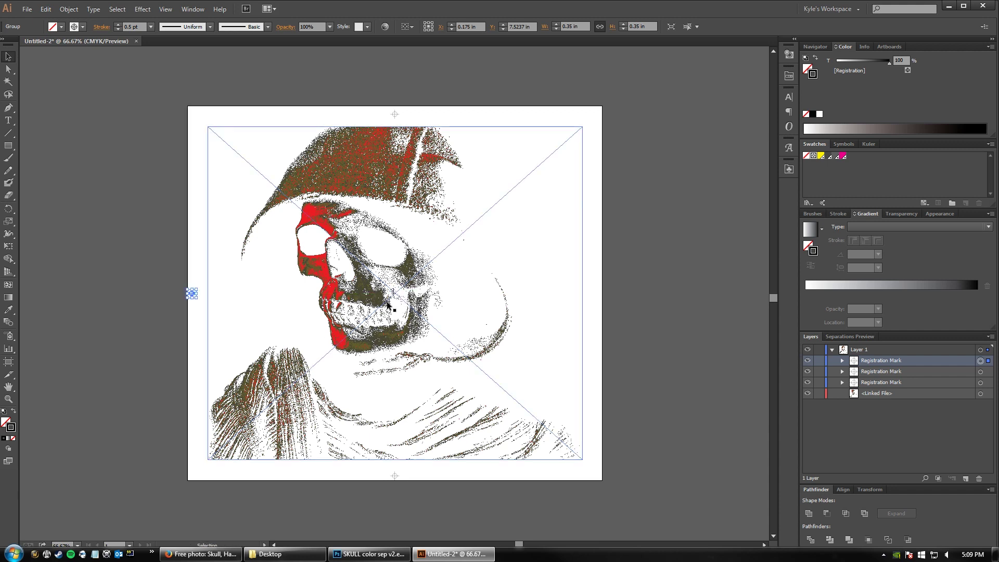
shift+click(374, 278)
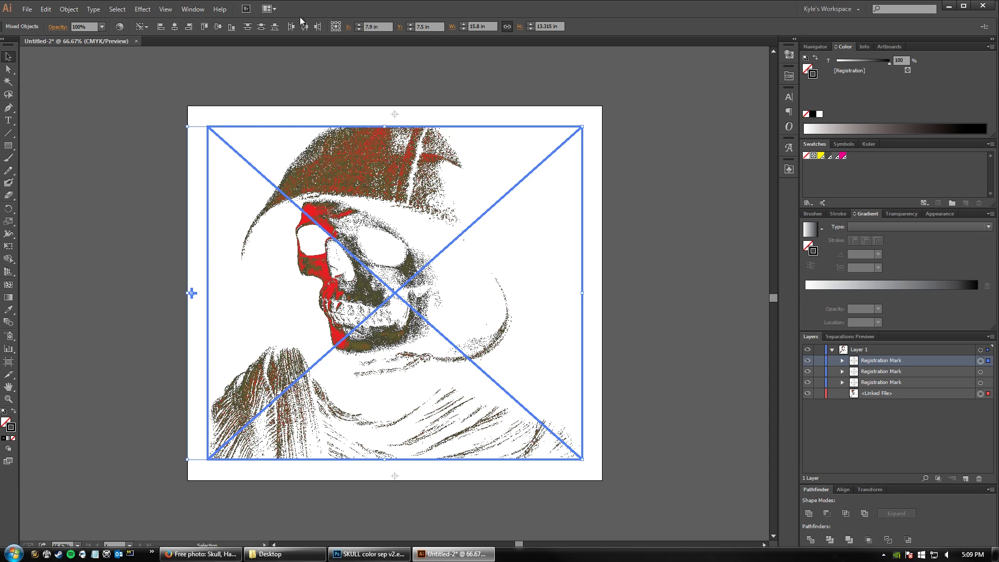
click(82, 190)
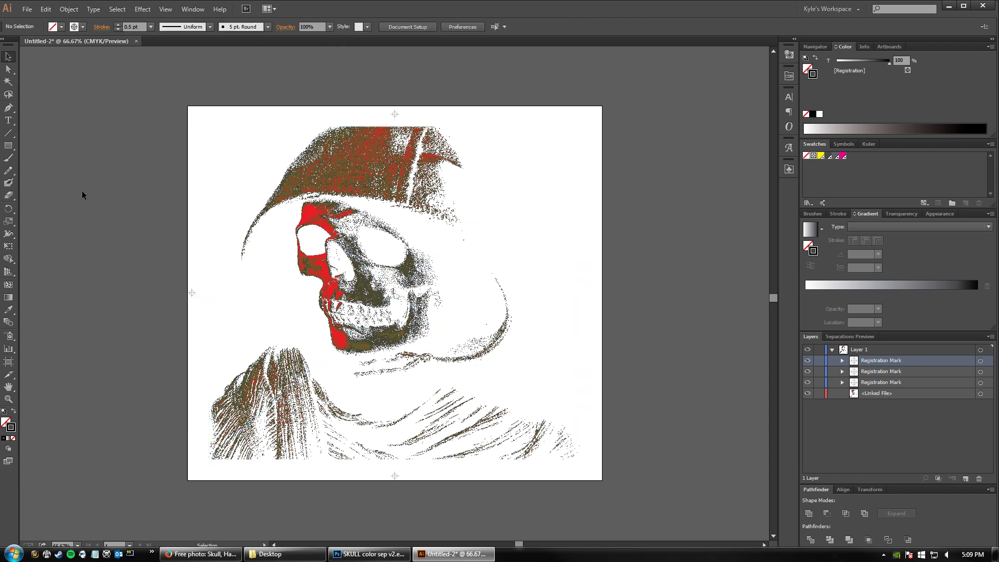
Step: Paste a registration mark at the artboard's right edge and center it vertically with the linked image
click(192, 293)
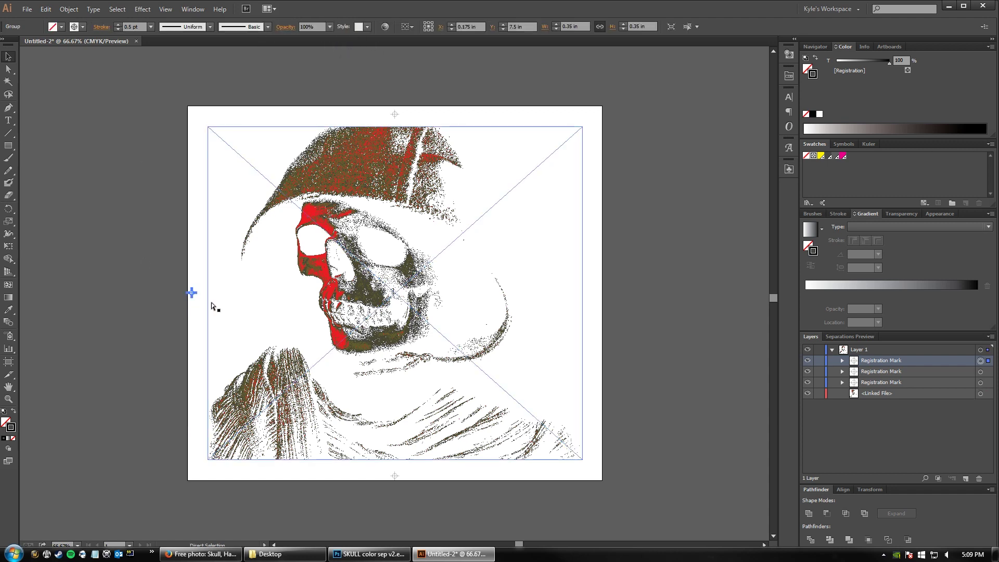
key(ctrl+v)
drag(397, 294, 599, 320)
click(682, 327)
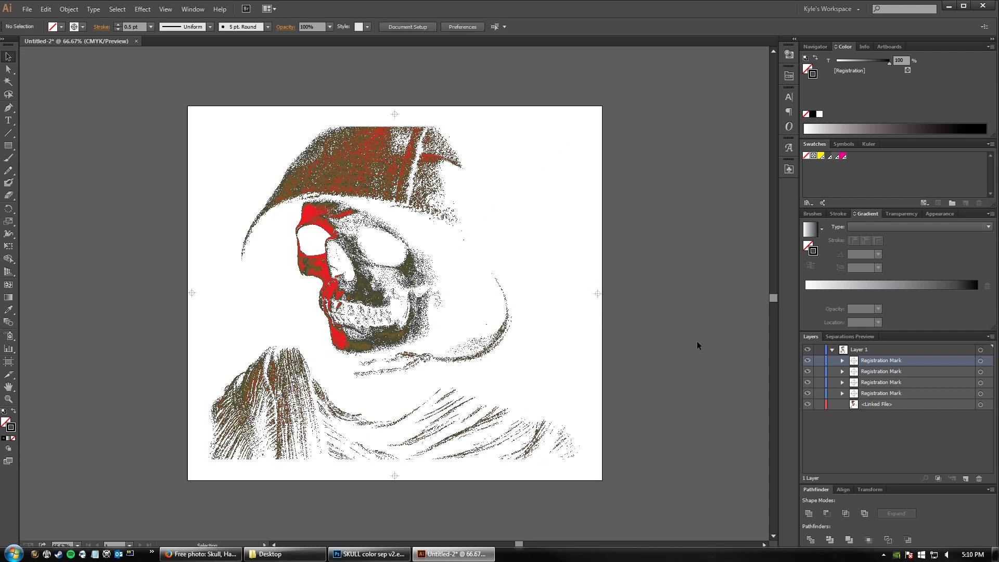
click(557, 284)
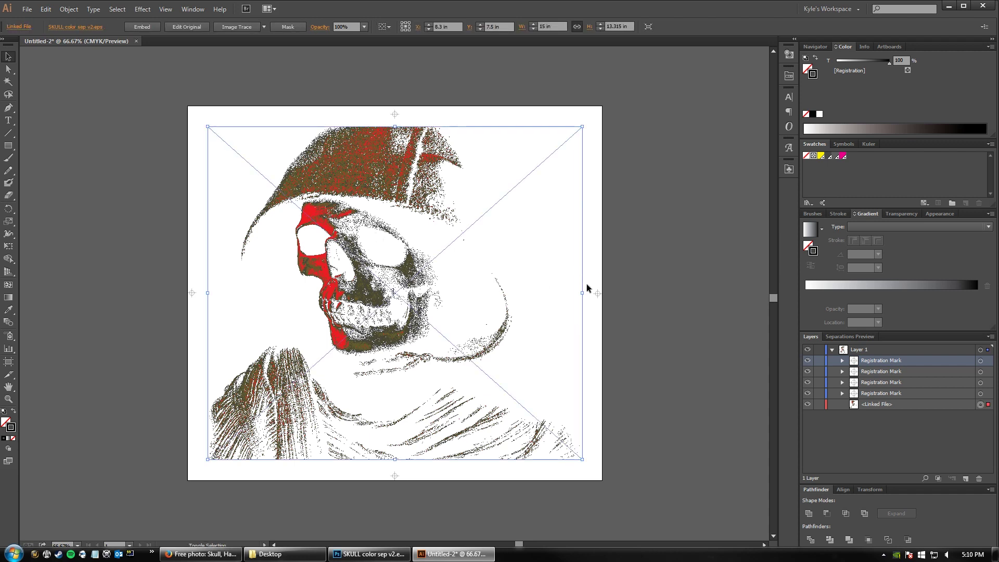
shift+click(597, 293)
click(392, 185)
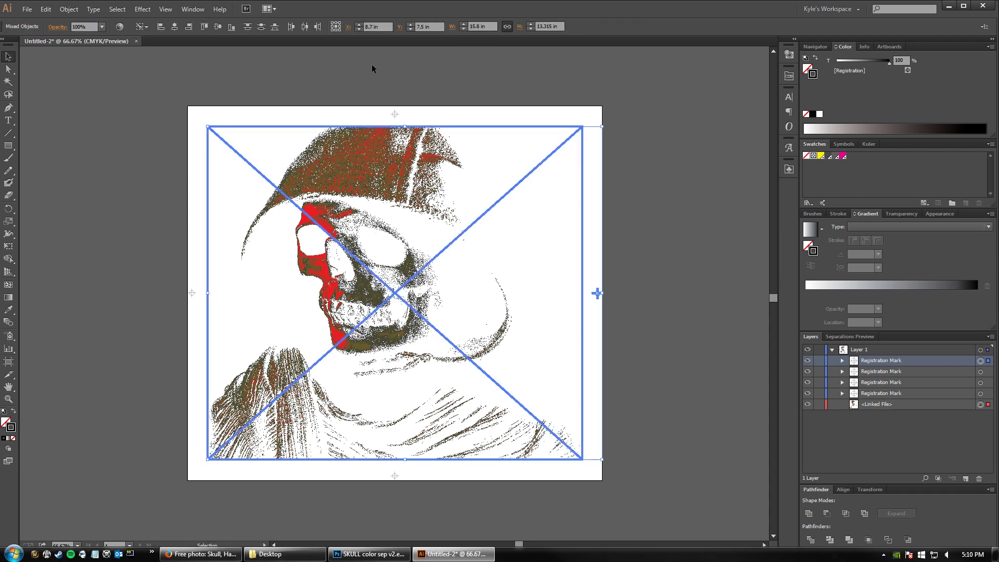
click(676, 225)
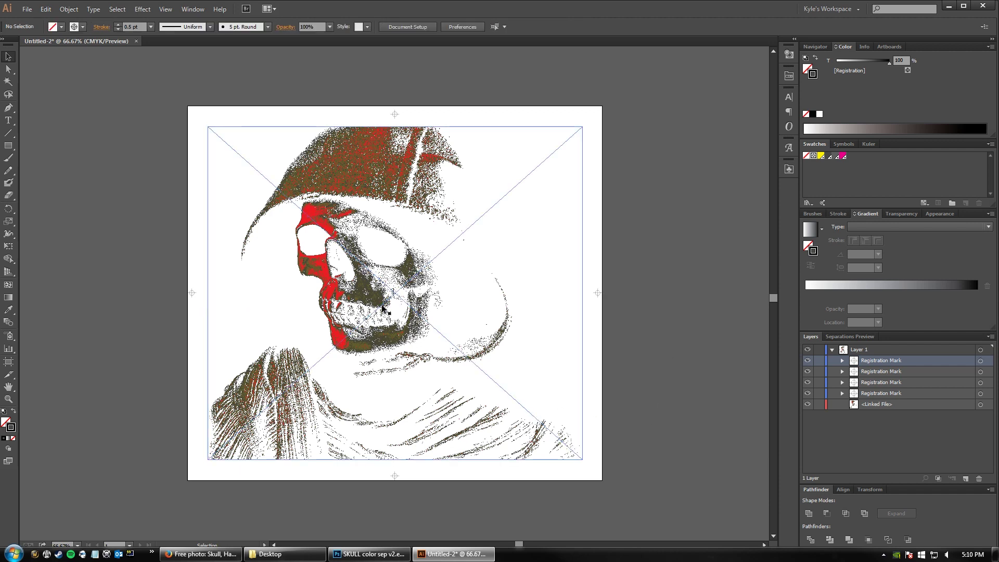
Step: Move the top registration mark slightly up, closer to the artboard's upper edge
click(385, 114)
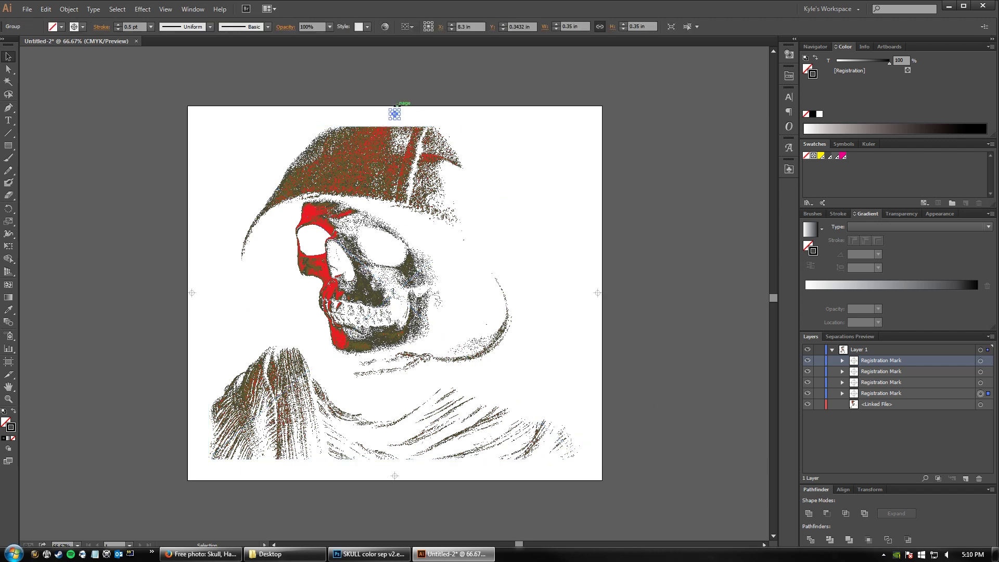
drag(395, 113, 396, 110)
click(676, 208)
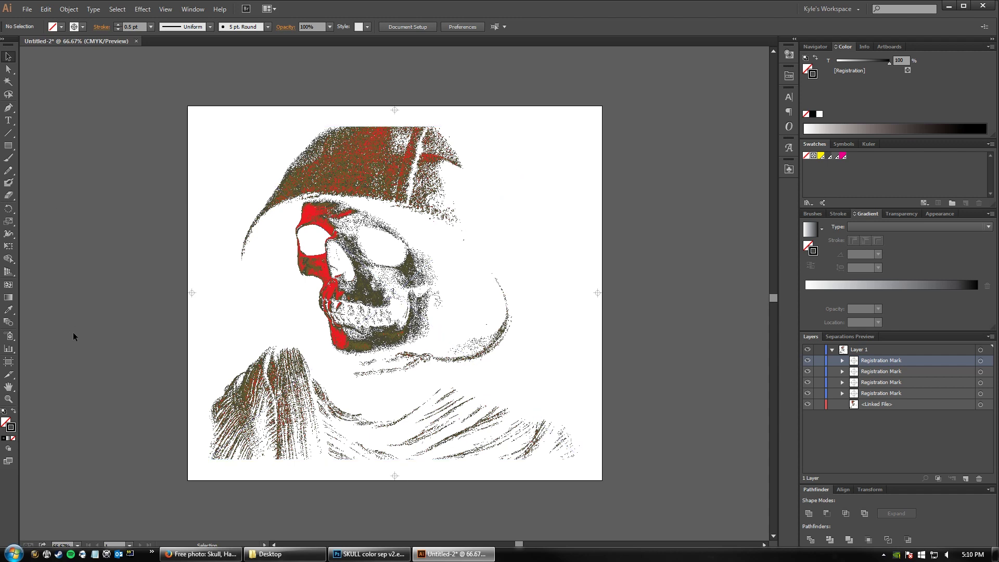
Step: Add the title text "SKULL ats front" above the artwork, left of the top registration mark, and convert it to outlines
key(t)
click(287, 113)
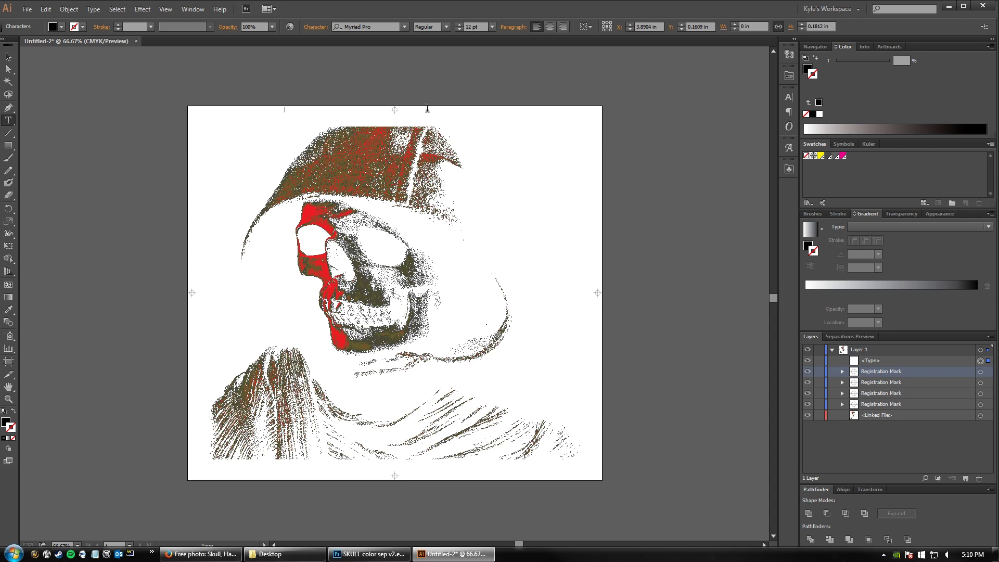
text(SK)
key(Escape)
key(a)
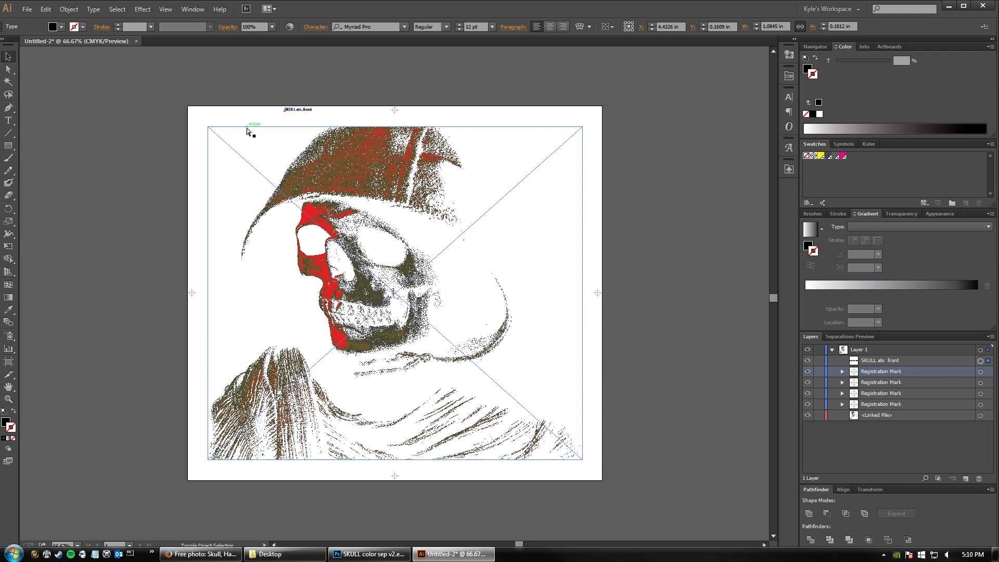
key(ctrl+g)
key(v)
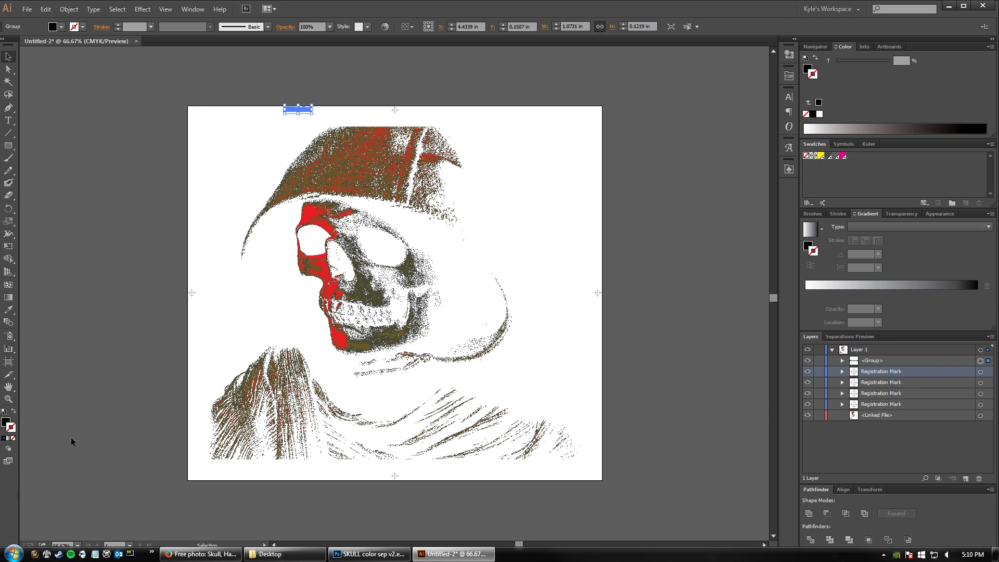
Step: Fill the outlined title with the [Registration] swatch and move it beside the top registration mark, to about X 7.3 in, Y 0.17 in
click(6, 425)
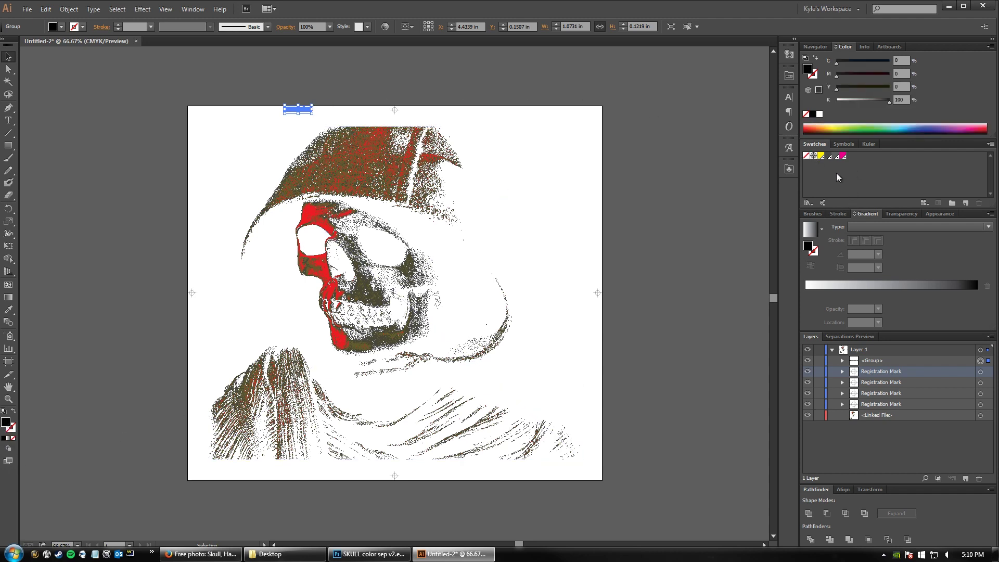
click(815, 157)
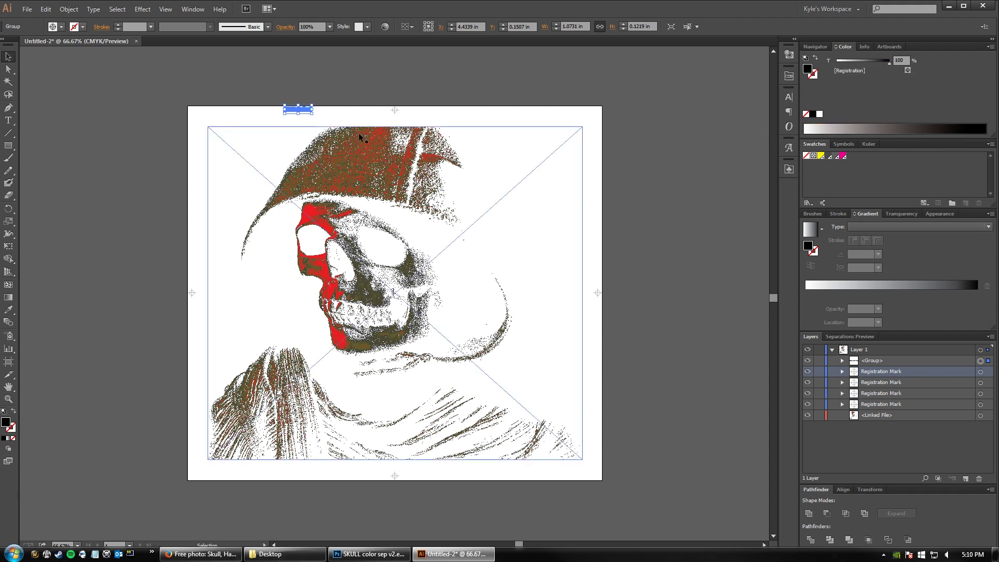
drag(309, 113, 380, 114)
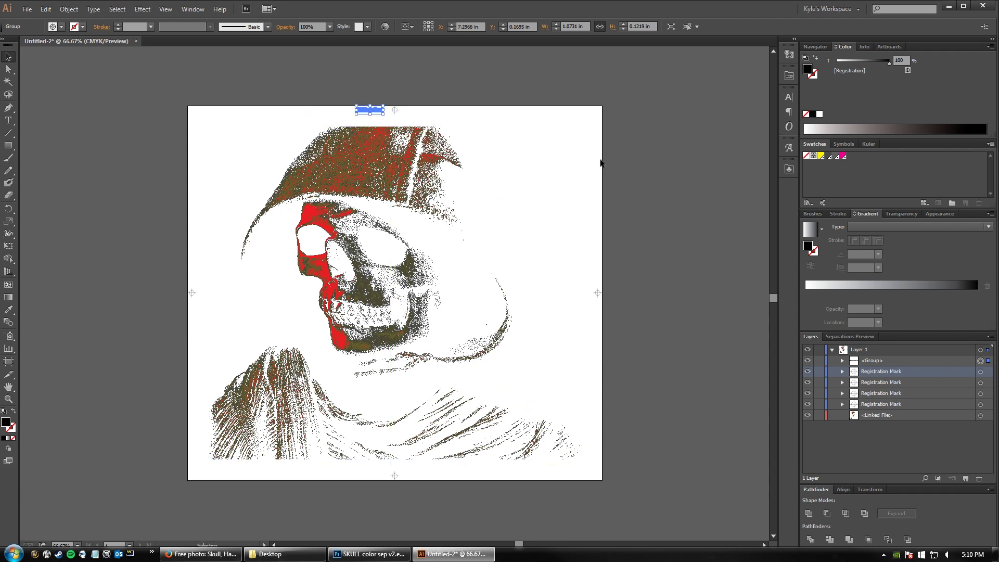
click(672, 261)
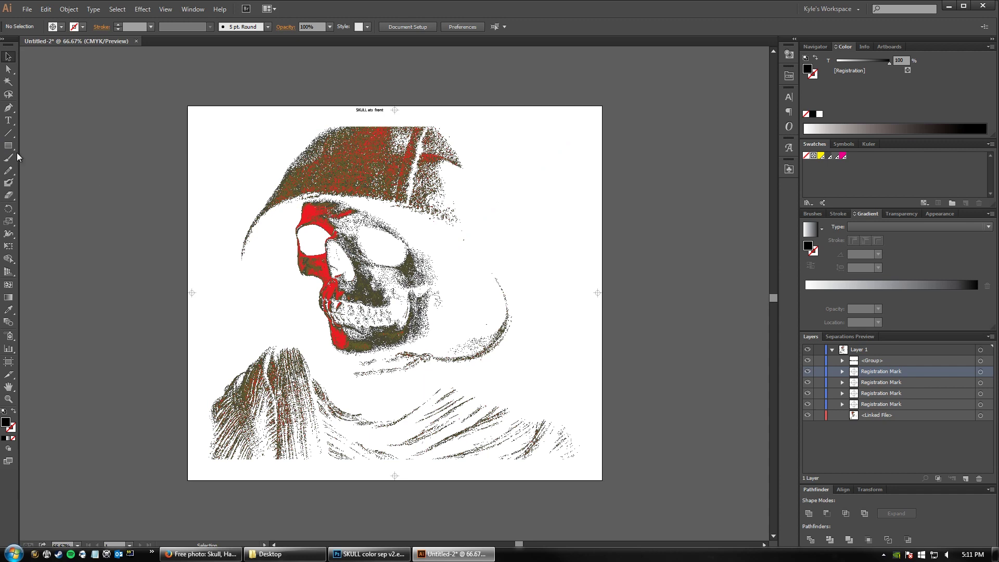
Step: Add a text line with the ink names Underbase, Dk Gray, Lt Gray and White below the artwork, near the artboard's lower-left corner
click(9, 120)
click(227, 477)
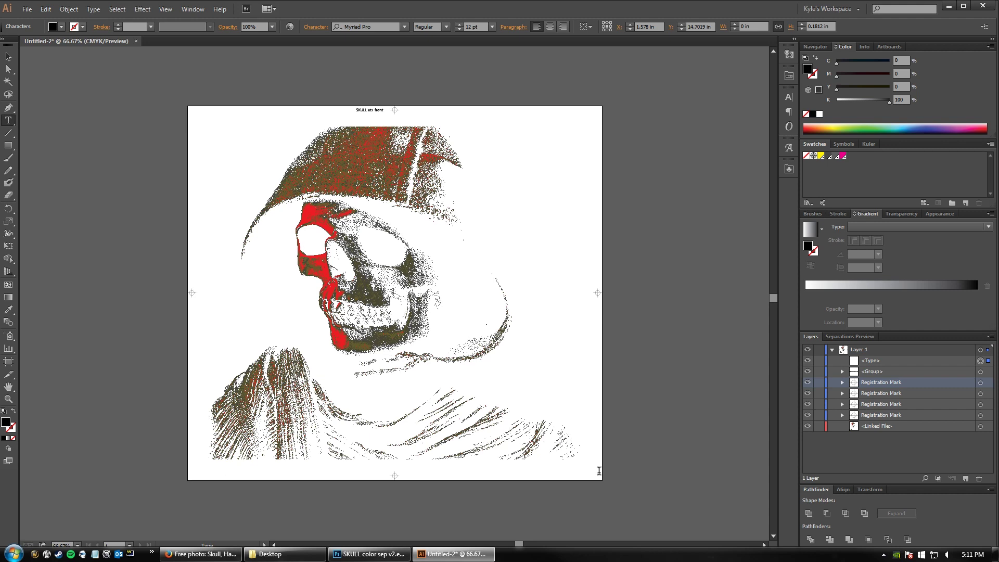
text(Dk Gray)
key(BackSpace)
key(BackSpace)
key(BackSpace)
key(BackSpace)
key(BackSpace)
key(BackSpace)
key(BackSpace)
text(Und)
click(8, 56)
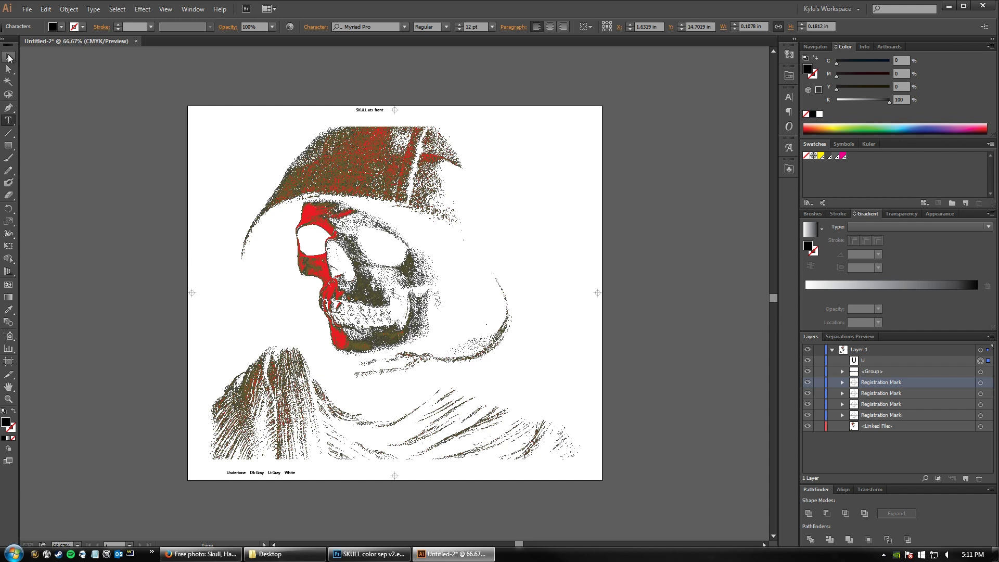
Step: Convert the line of ink names below the artwork to outlines
click(152, 369)
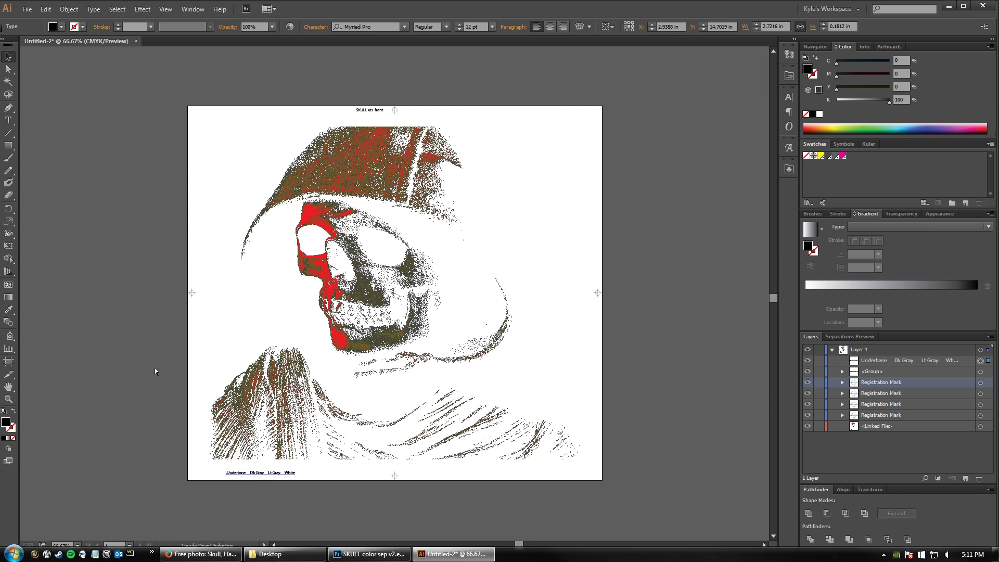
key(shift+ctrl+o)
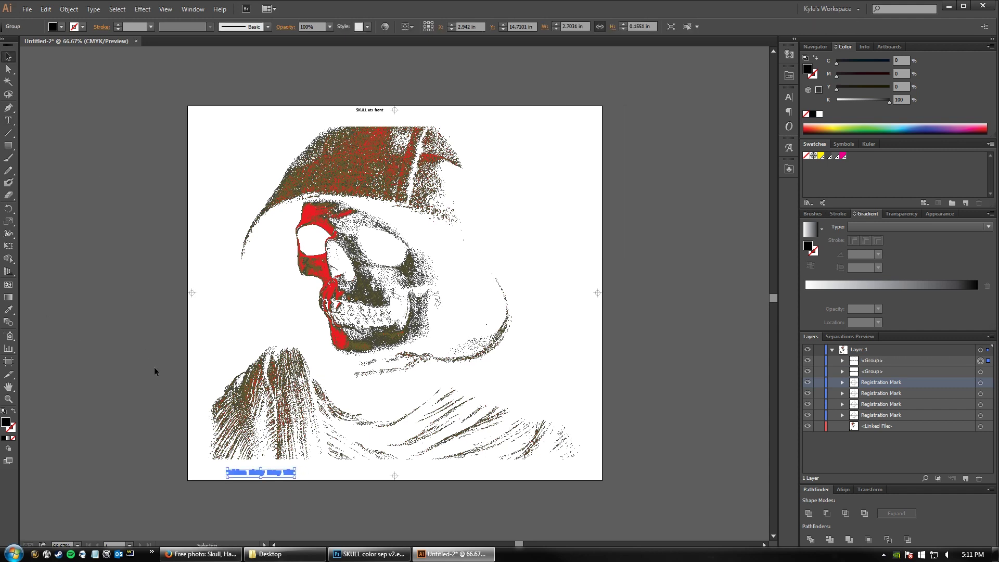
click(236, 513)
Step: Fill only the outlined Underbase label with the Underbase - Choked swatch
click(9, 69)
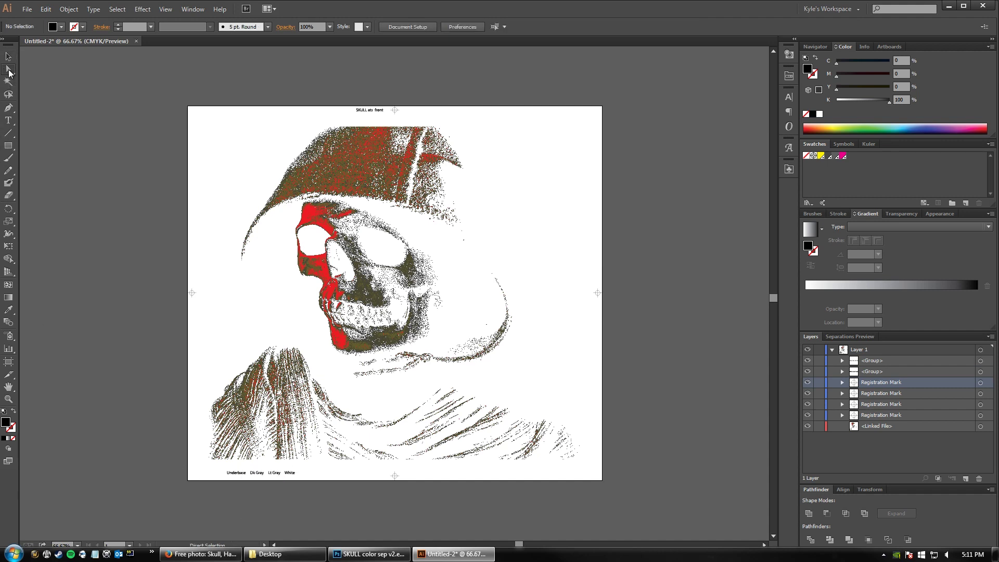
click(249, 478)
key(v)
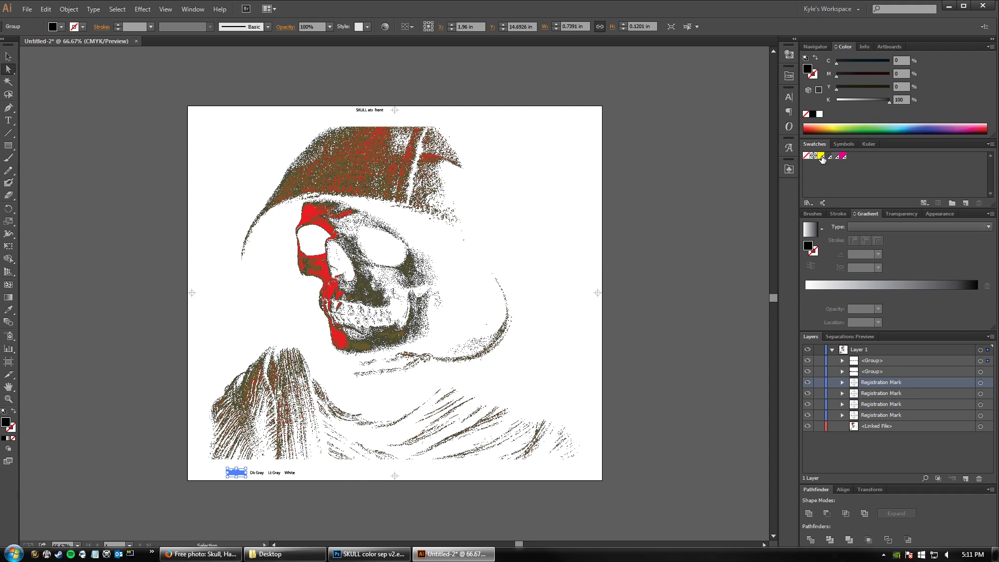
click(822, 157)
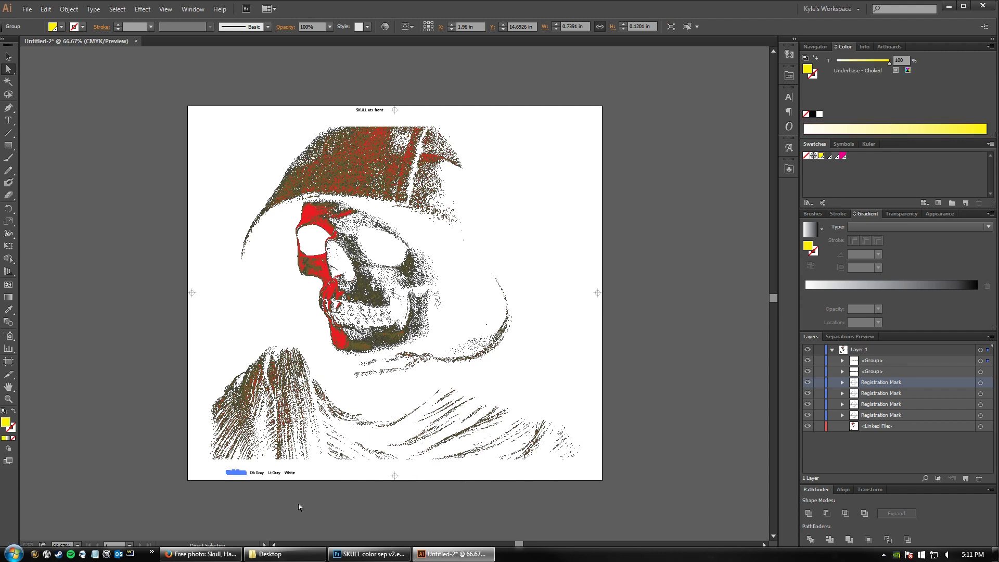
Step: Try the Lt Gray swatch on the fill of the Dk Gray label
click(259, 472)
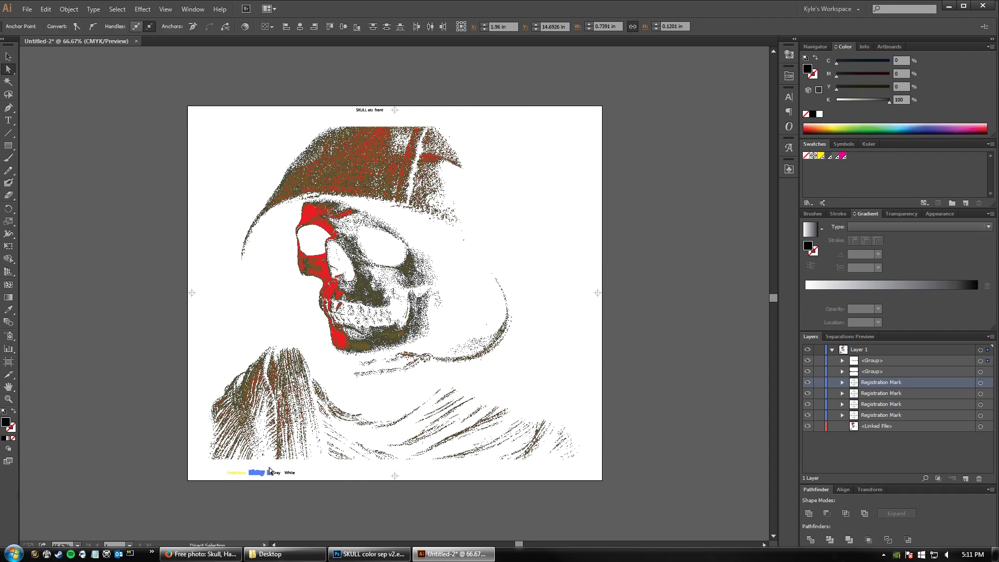
click(364, 493)
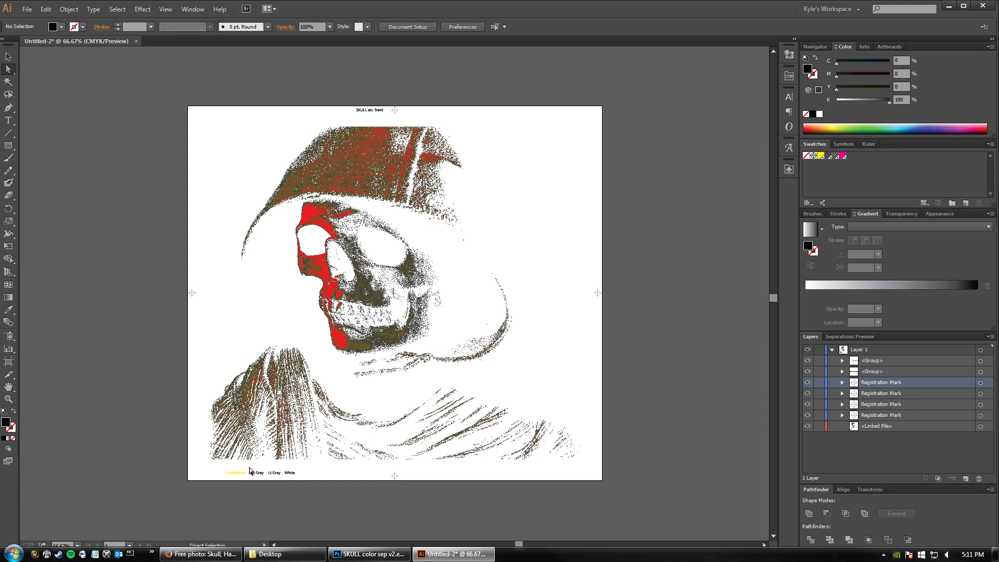
click(267, 480)
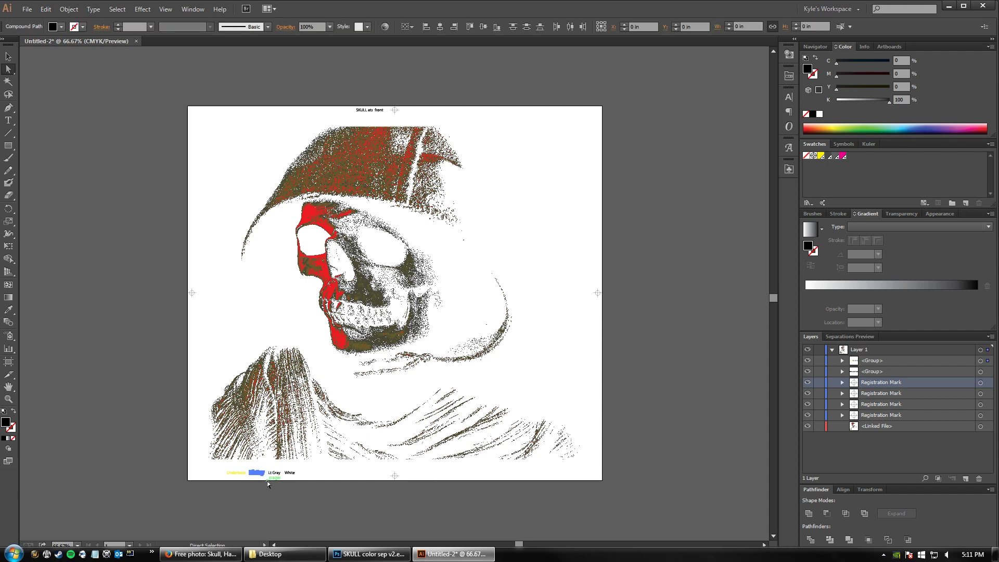
click(834, 156)
click(335, 509)
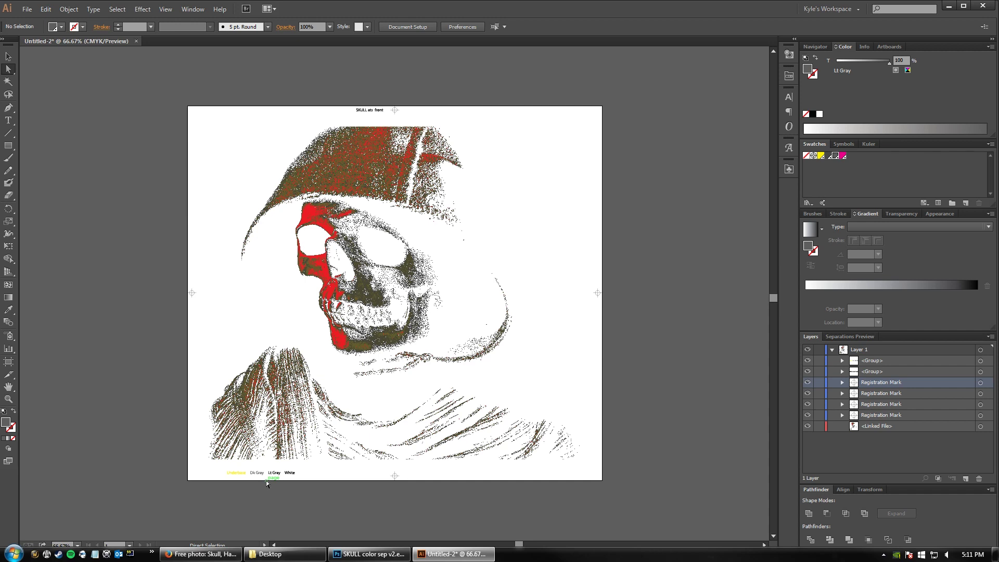
Step: Fill the Lt Gray label with the Lt Gray swatch and the Dk Gray label with the Dk Gray swatch
click(285, 472)
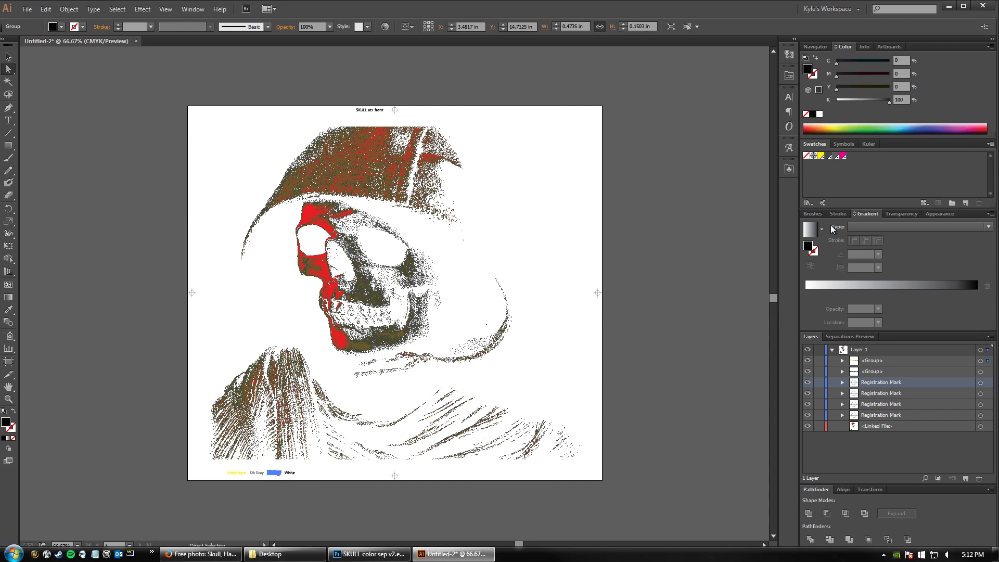
click(834, 157)
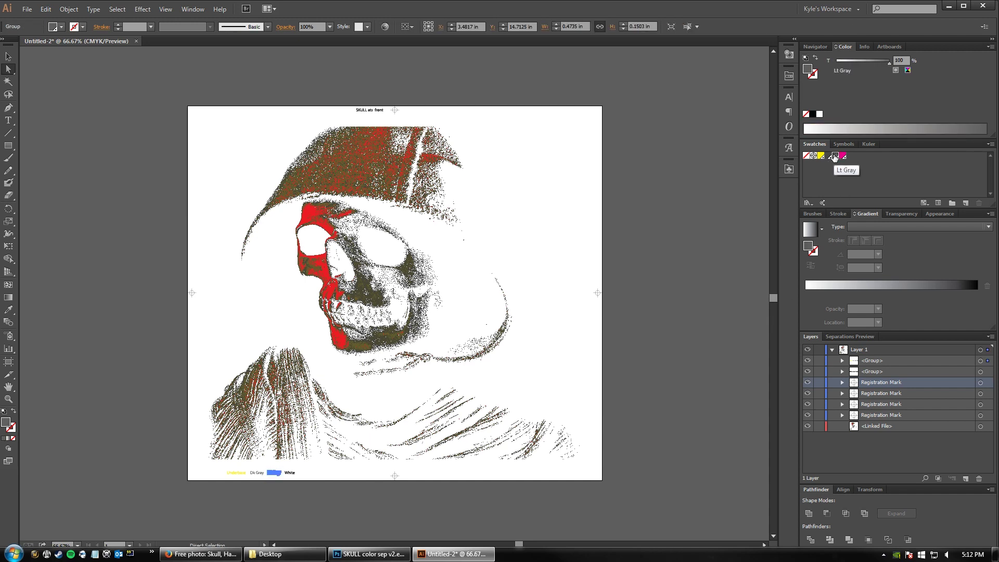
click(251, 503)
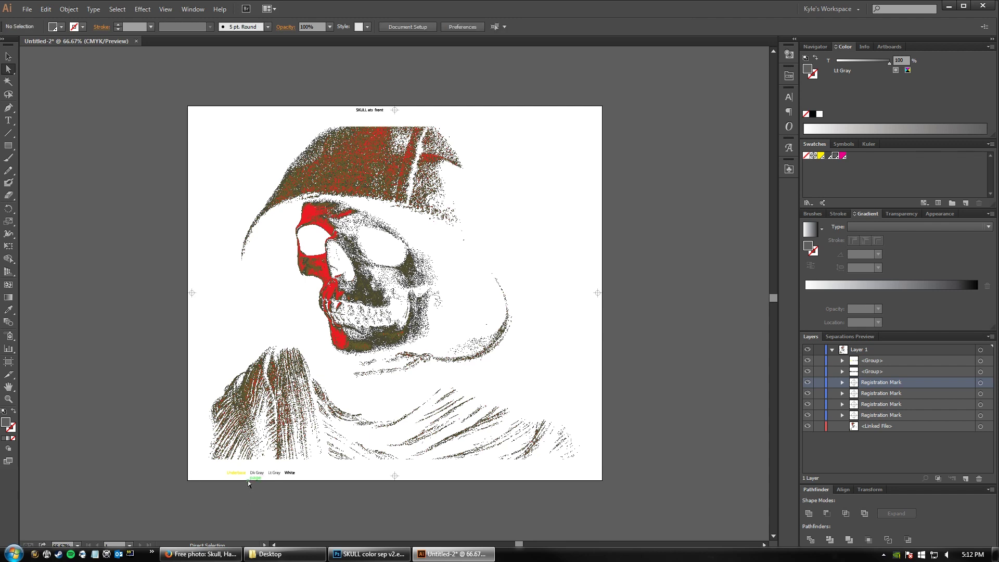
click(257, 473)
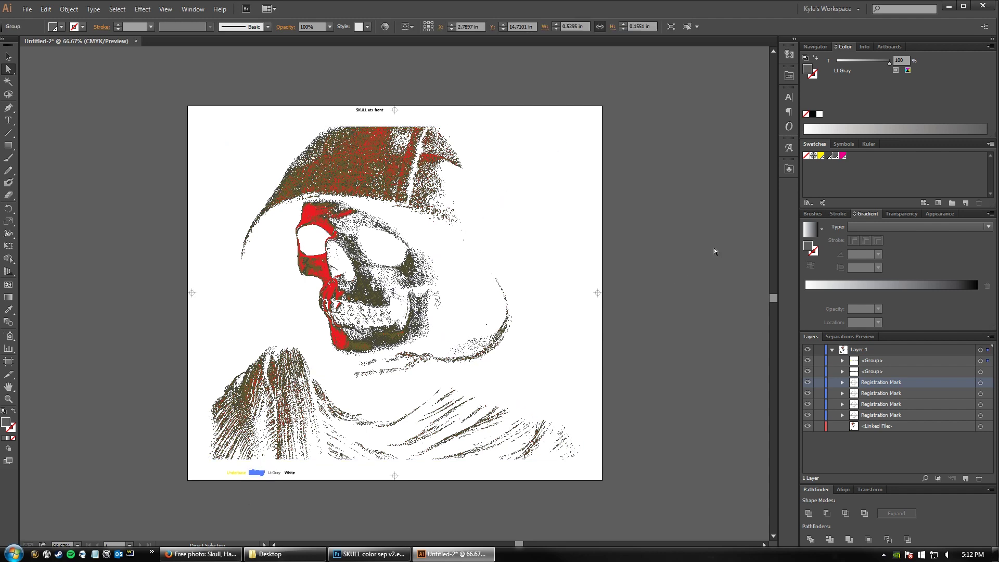
click(829, 156)
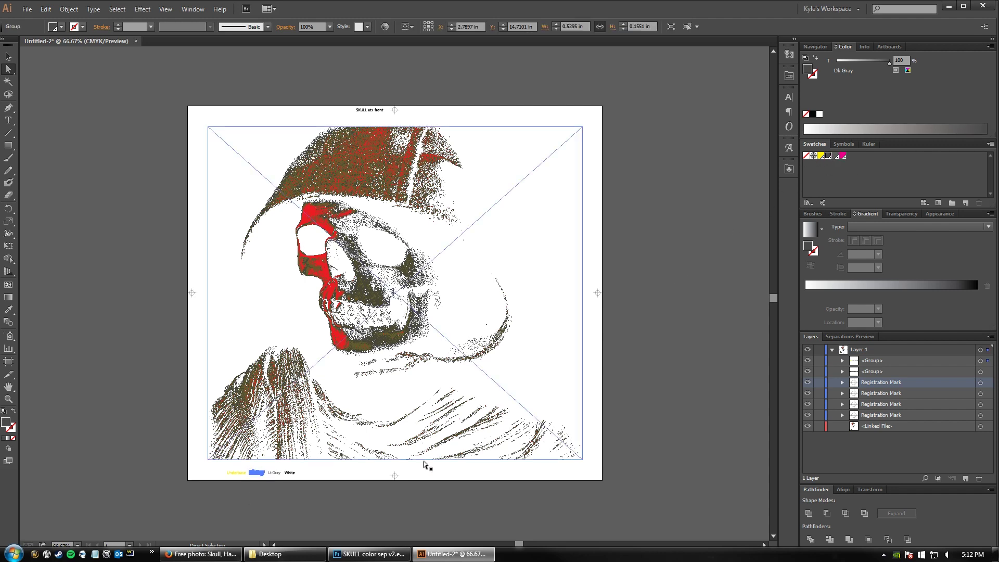
click(285, 486)
Step: Fill the outlined White label with the magenta White_ swatch
click(288, 474)
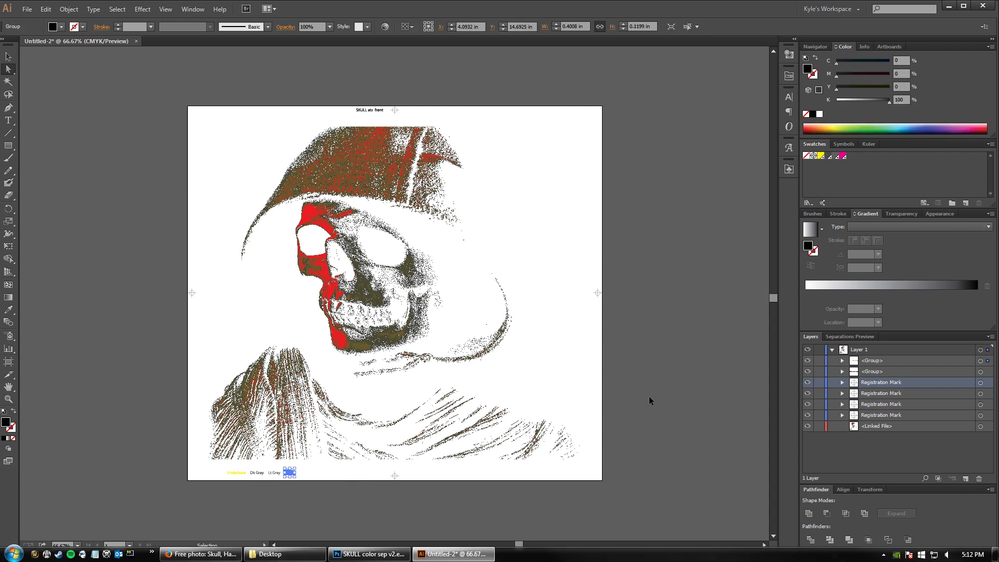
click(843, 156)
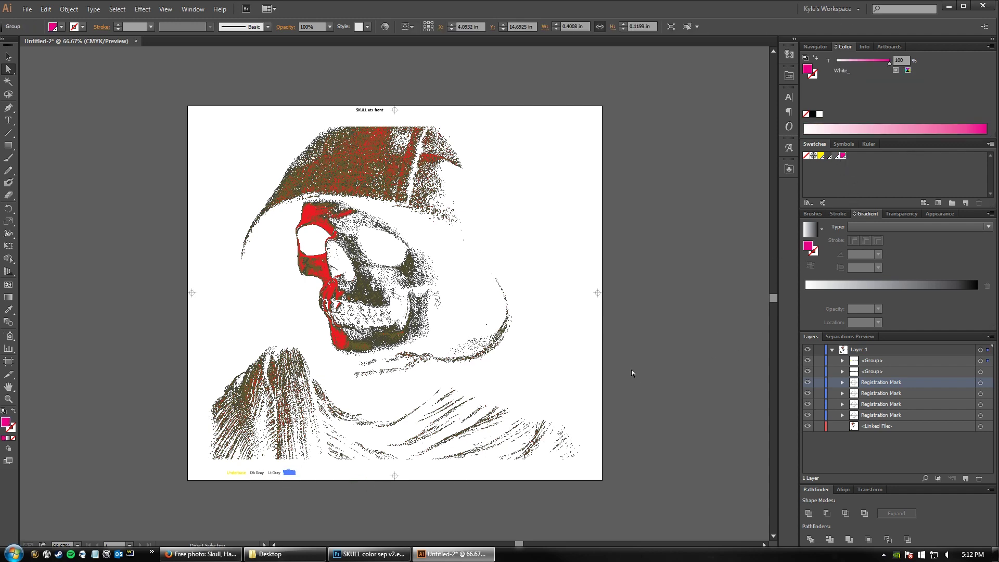
click(230, 498)
Step: Move the row of ink labels along the lower edge to sit just left of the bottom registration mark
click(8, 56)
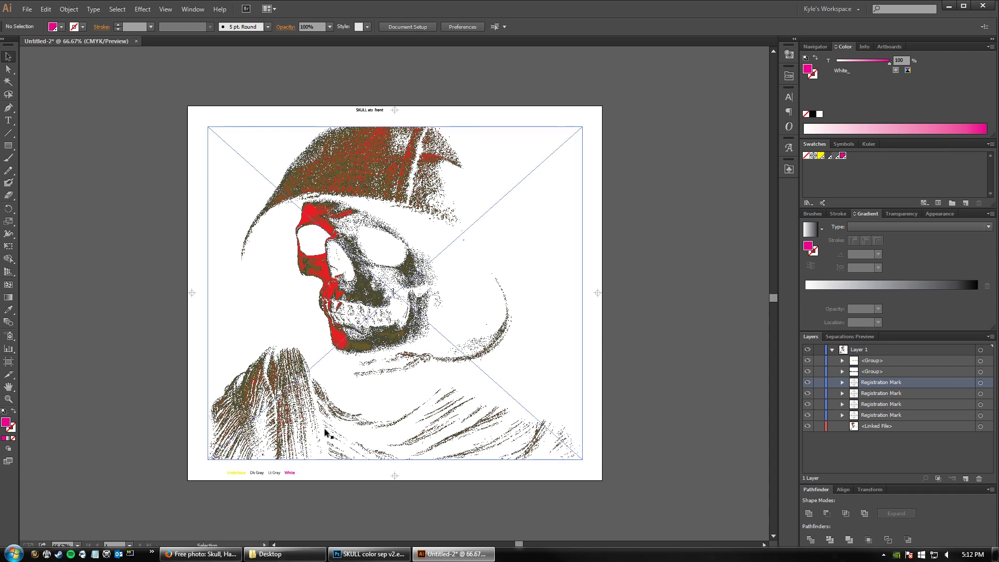
drag(290, 474, 377, 476)
click(563, 507)
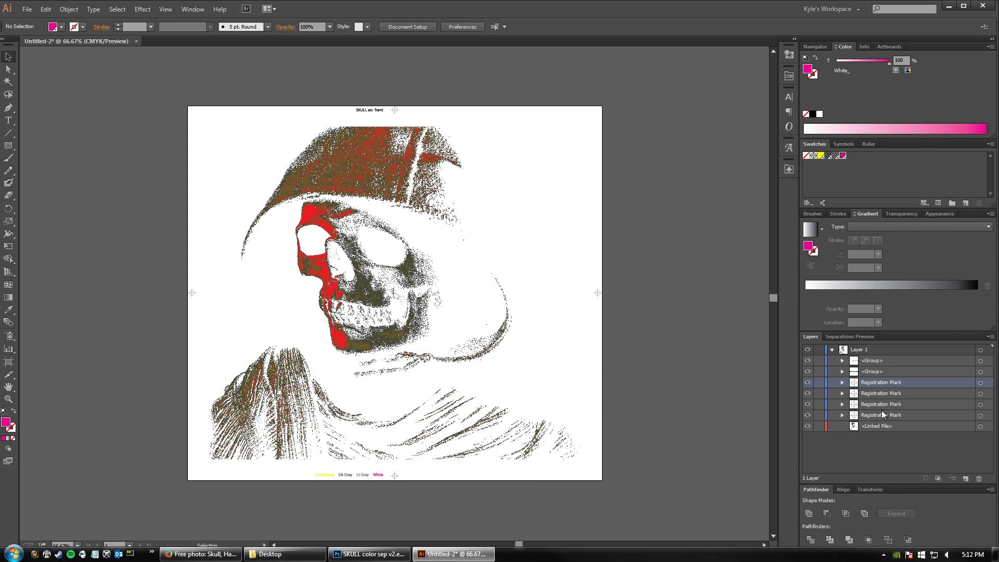
Step: Preview the separations with Overprint Preview, hide the CMYK inks, and toggle the Dk Gray and Lt Gray inks off and on
click(834, 337)
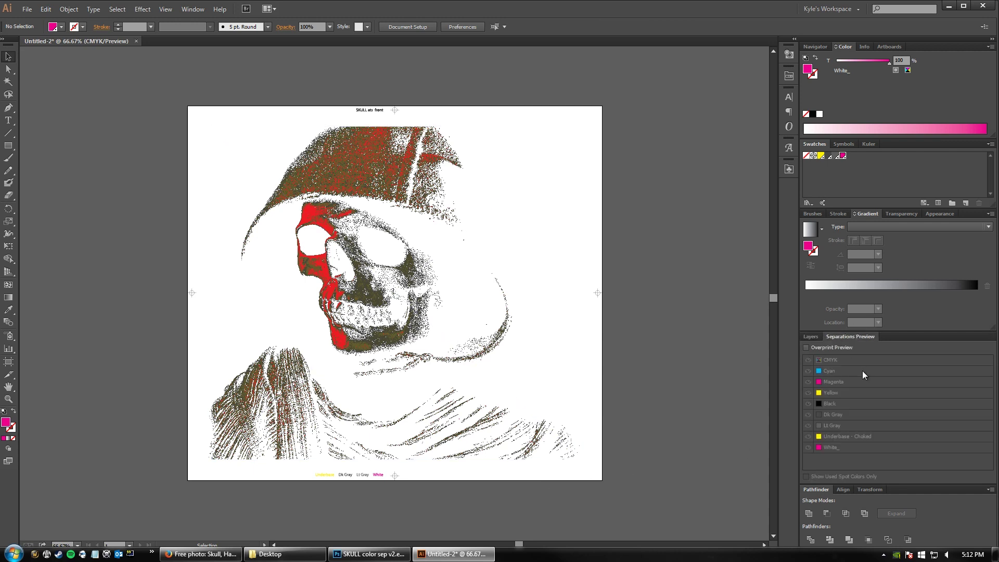
click(806, 347)
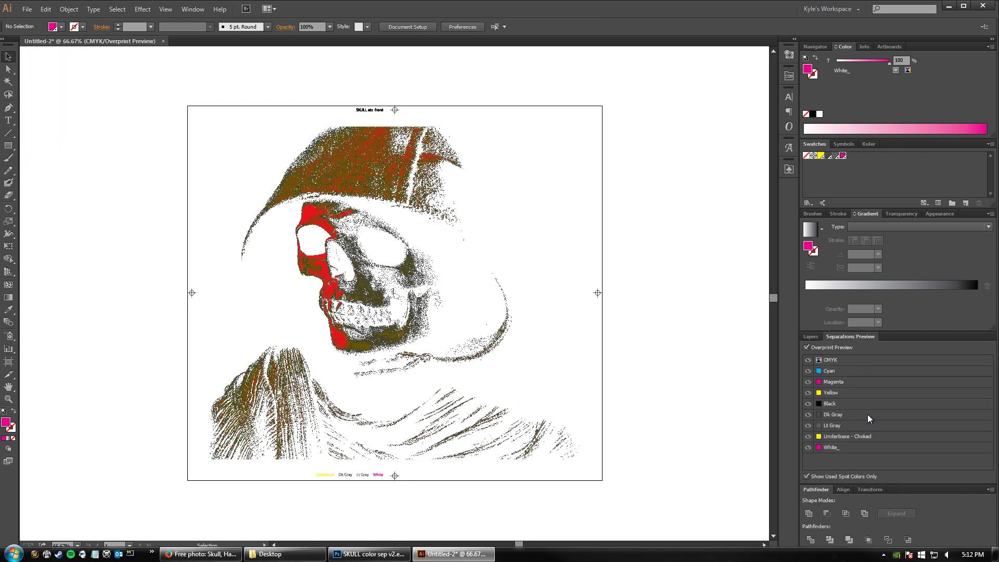
click(808, 360)
click(808, 414)
click(809, 415)
click(809, 414)
click(808, 414)
click(809, 425)
click(809, 425)
click(808, 426)
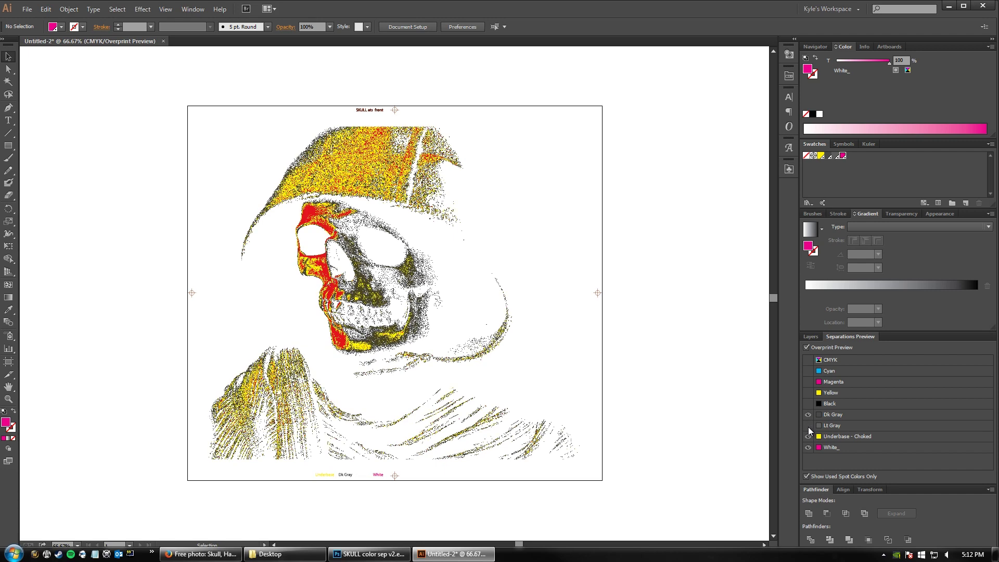
click(808, 425)
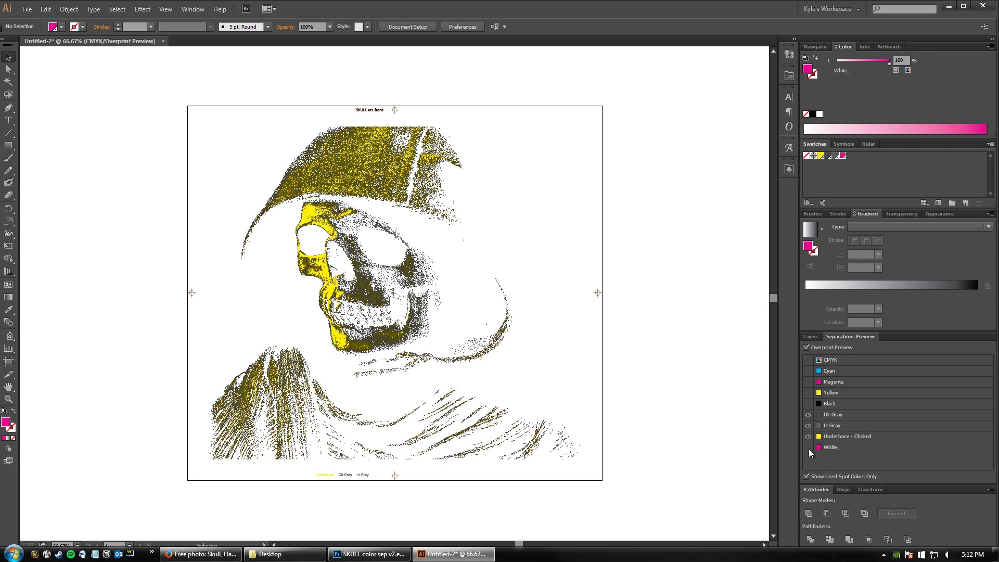
Step: Preview each separation alone in turn: Dk Gray, Lt Gray, Underbase - Choked, White_, and finally the CMYK inks
click(808, 436)
click(808, 426)
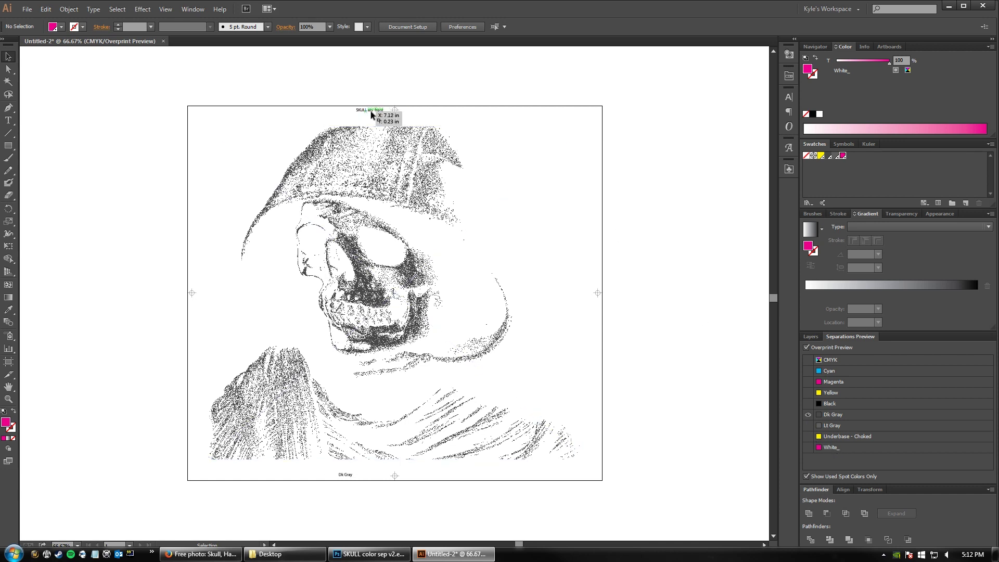
click(808, 426)
click(809, 414)
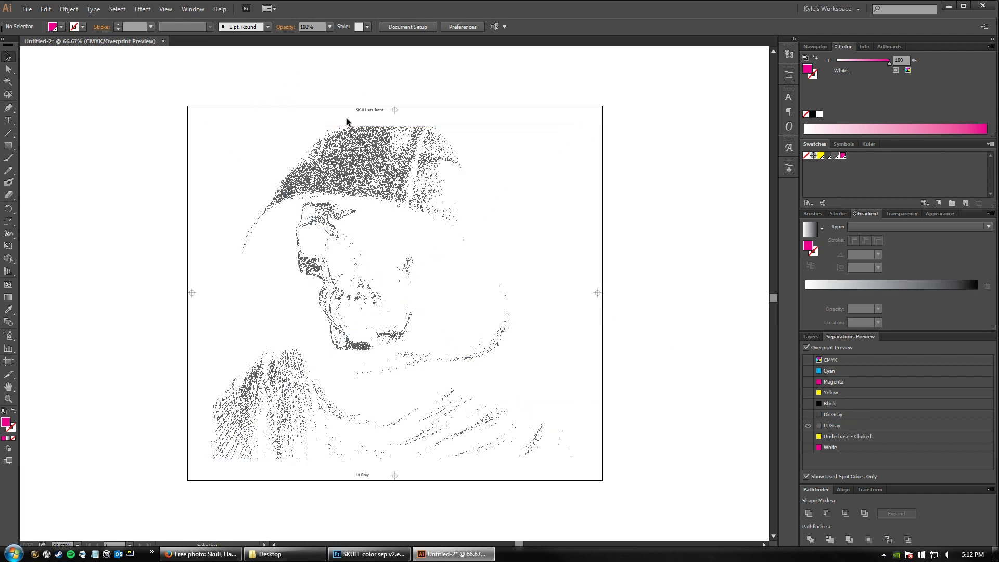
click(808, 436)
click(808, 426)
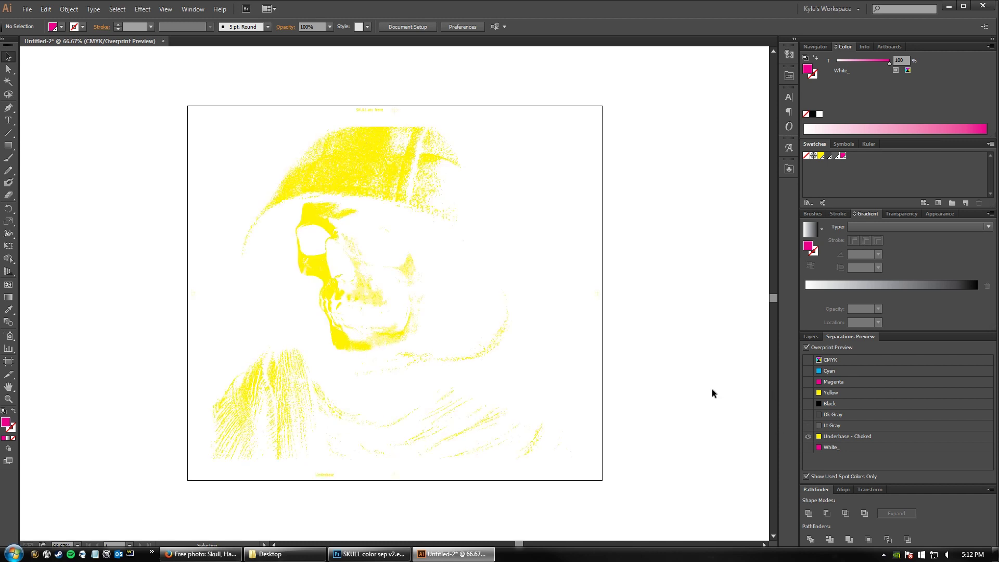
click(809, 447)
click(808, 436)
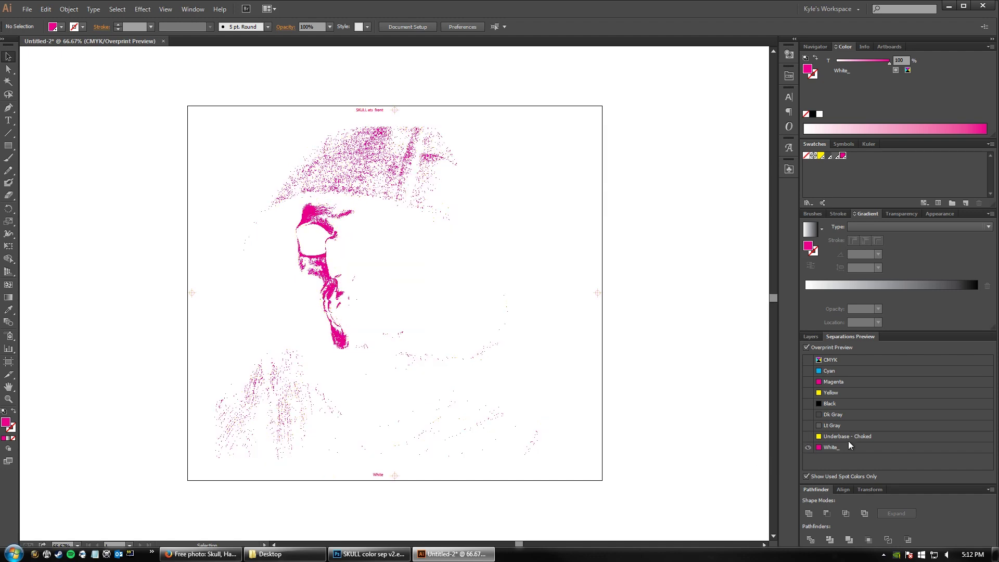
click(807, 360)
click(809, 448)
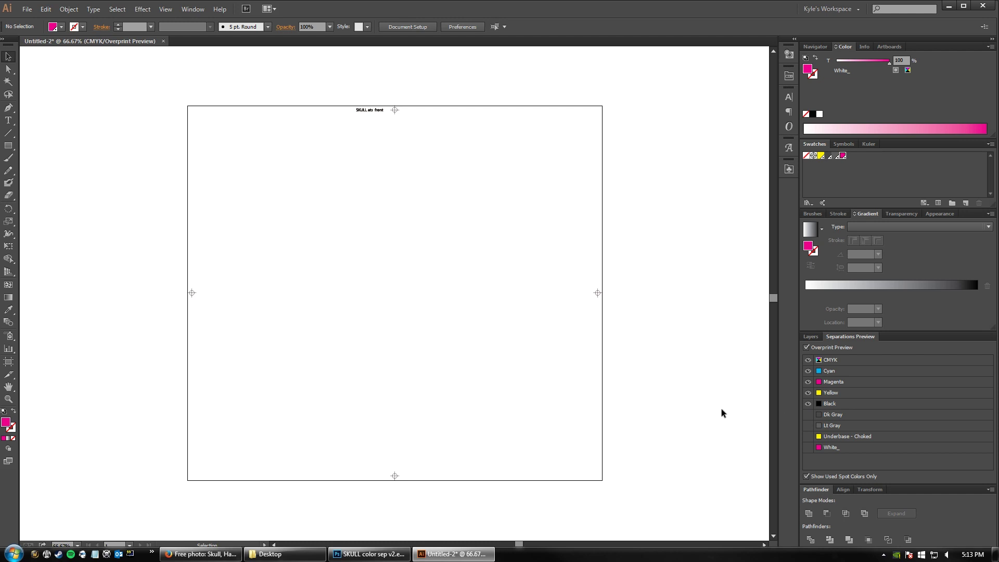
Step: Try the black swatch from the Basic RGB default swatch library on the fill of the SKULL title
click(8, 70)
click(8, 56)
click(385, 117)
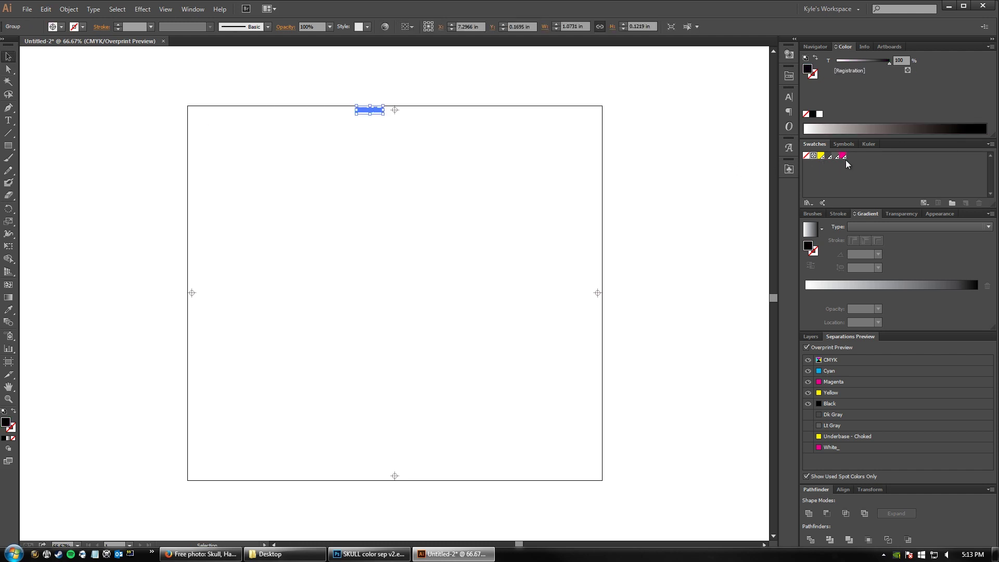
click(989, 144)
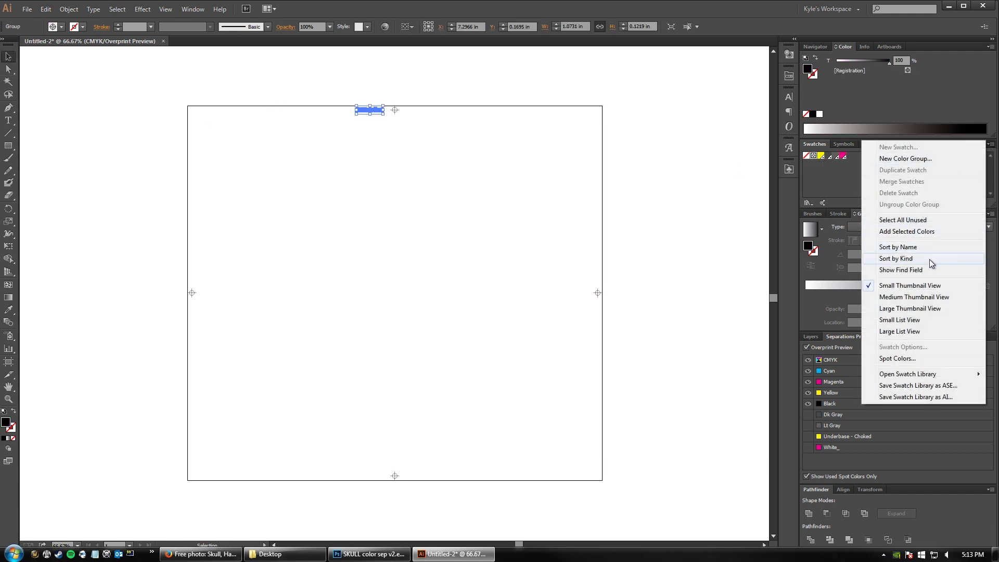
mouse_move(924, 375)
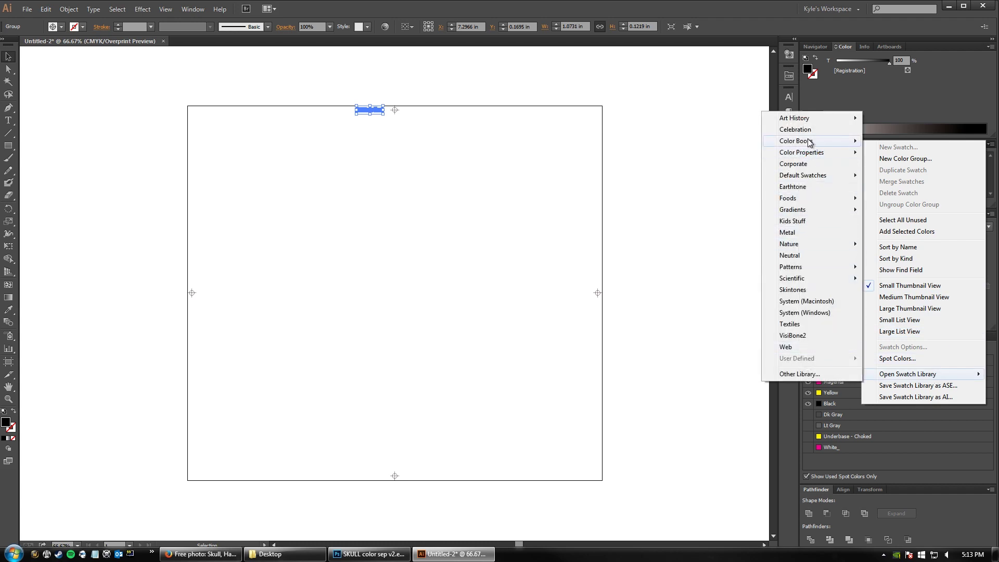
mouse_move(826, 144)
mouse_move(825, 180)
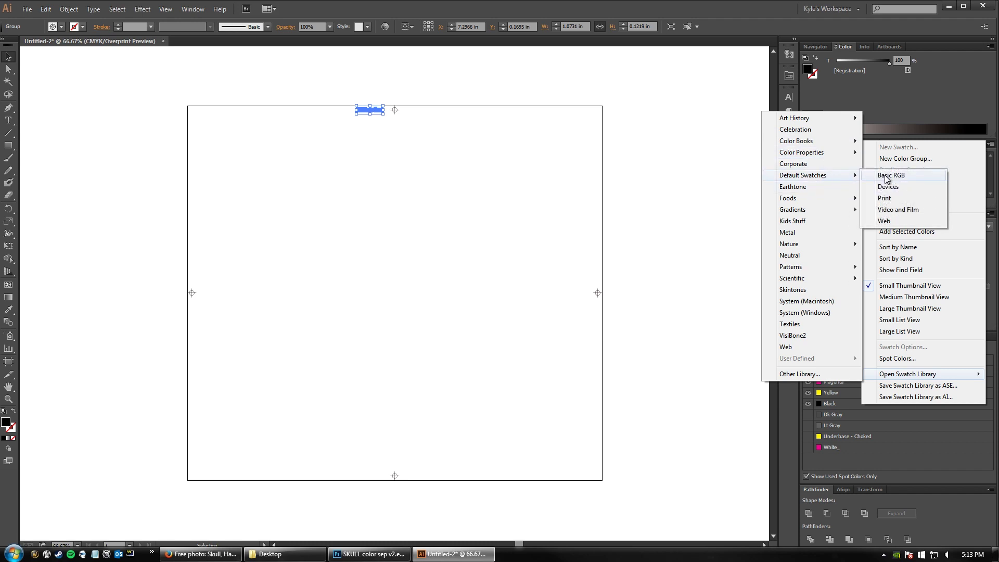
click(887, 175)
click(671, 94)
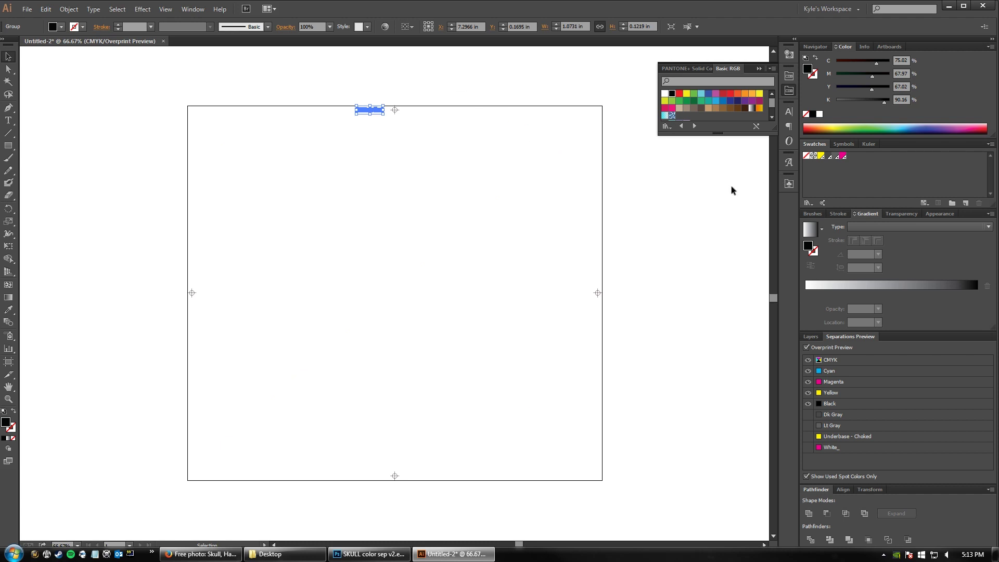
key(ctrl+z)
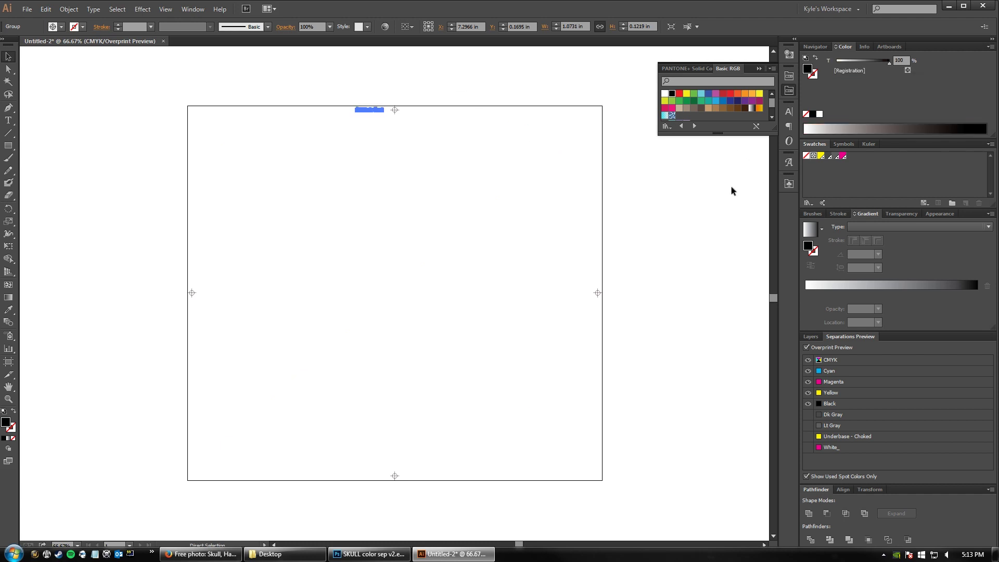
click(732, 186)
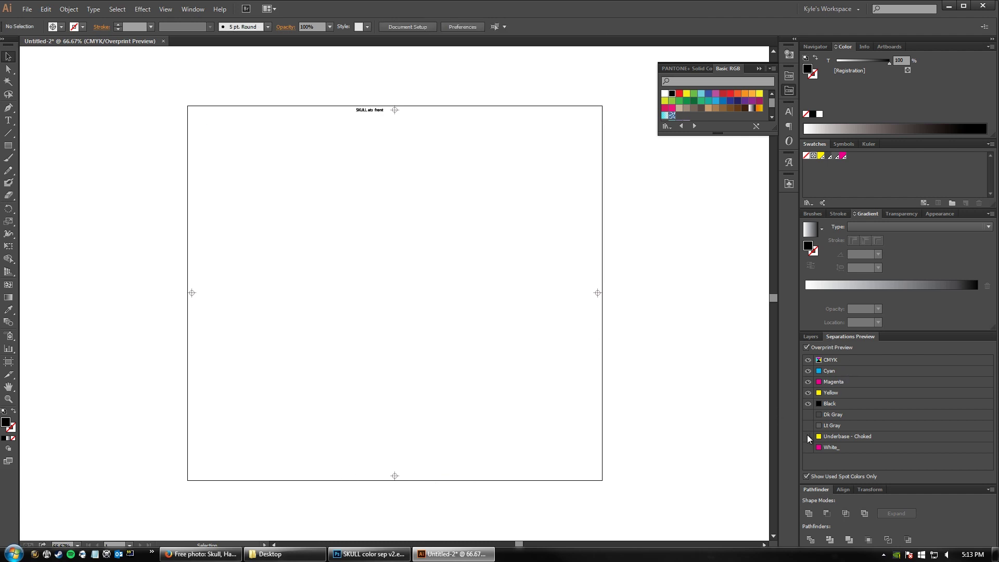
Step: Make the four spot inks visible again in the separations preview, turn off Overprint Preview and return to the layer list
click(809, 348)
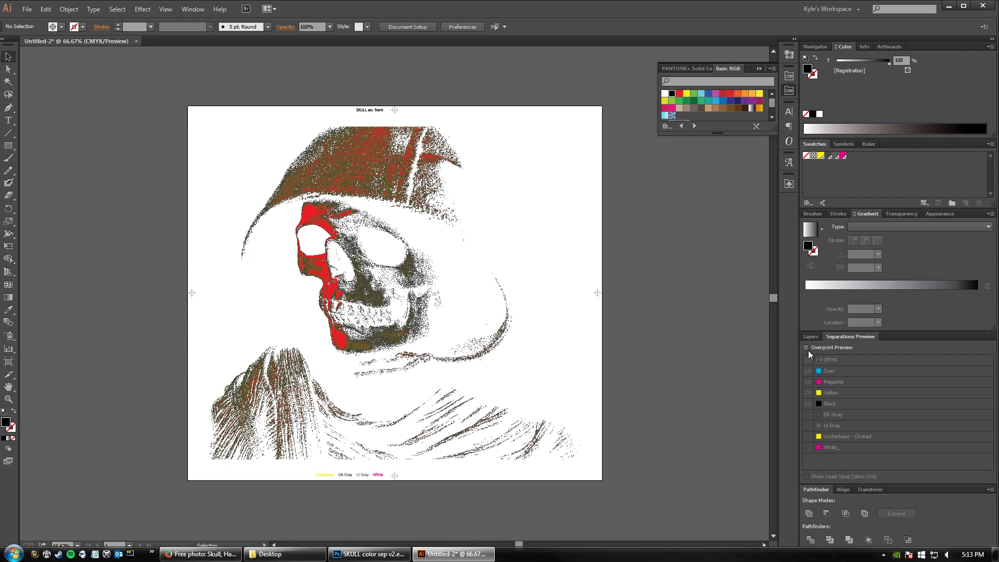
click(807, 348)
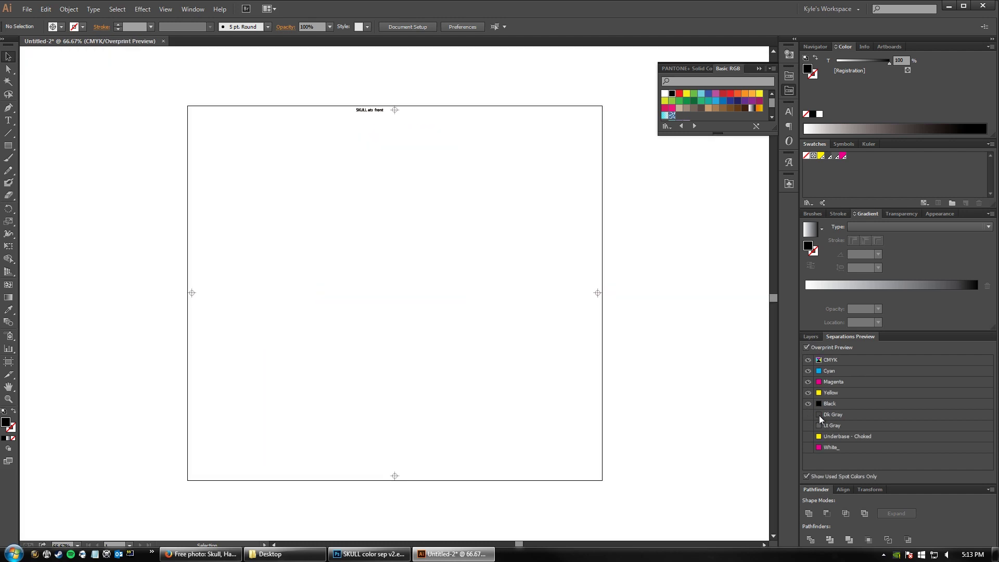
drag(808, 439, 810, 412)
click(808, 348)
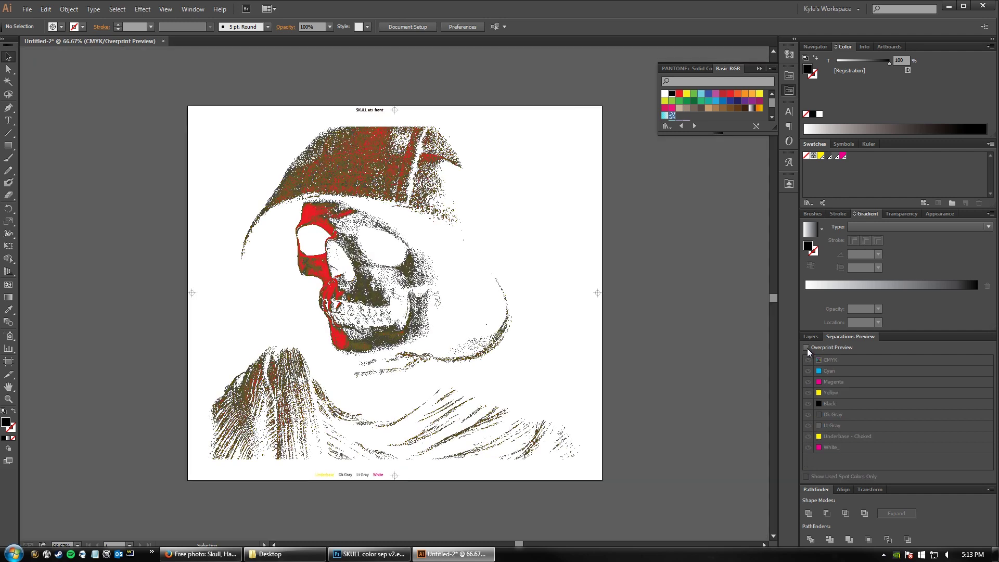
click(810, 337)
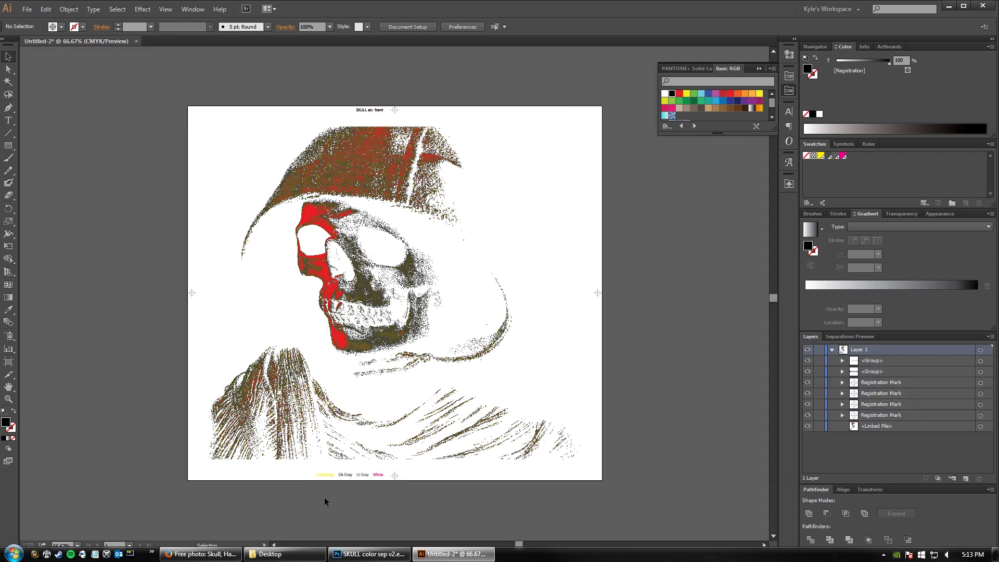
Step: Fill the Underbase label alone with the Basic RGB black and deselect it
drag(333, 490, 333, 491)
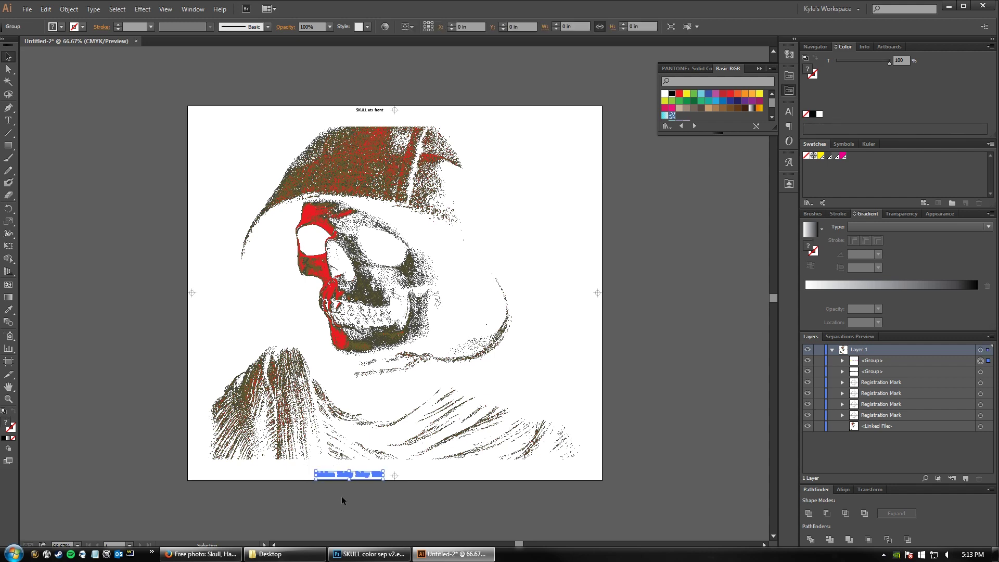
click(8, 70)
click(289, 483)
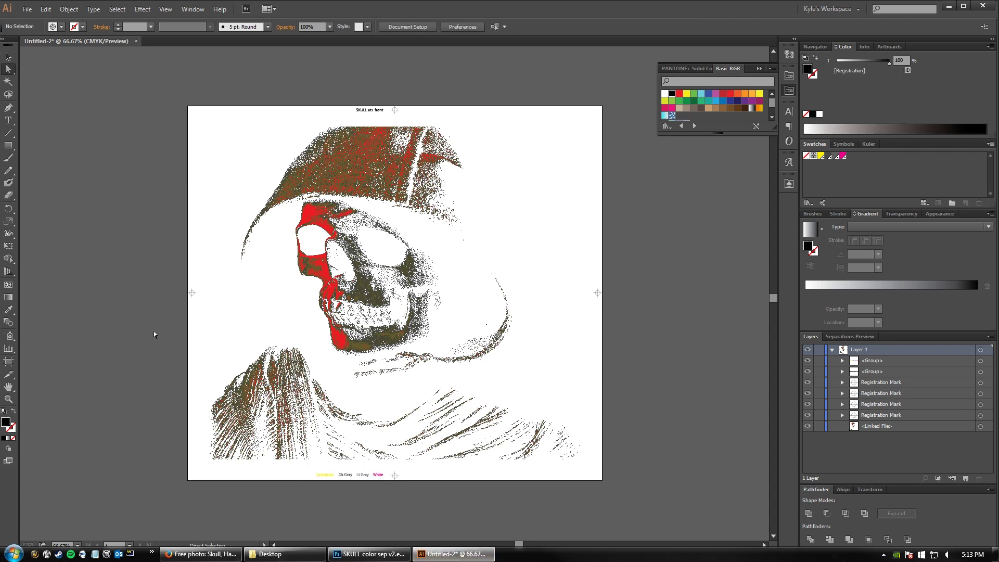
drag(317, 466, 336, 483)
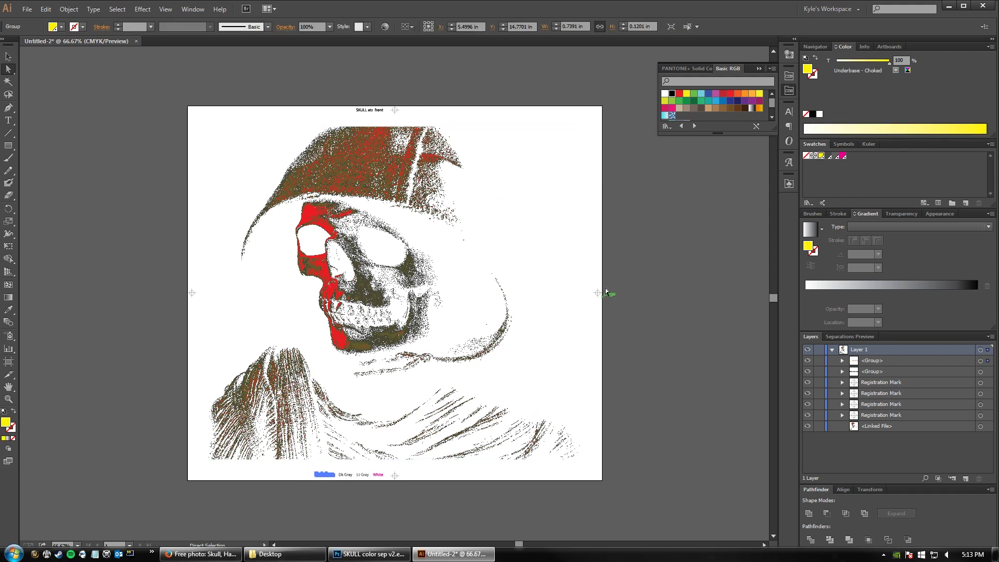
click(638, 420)
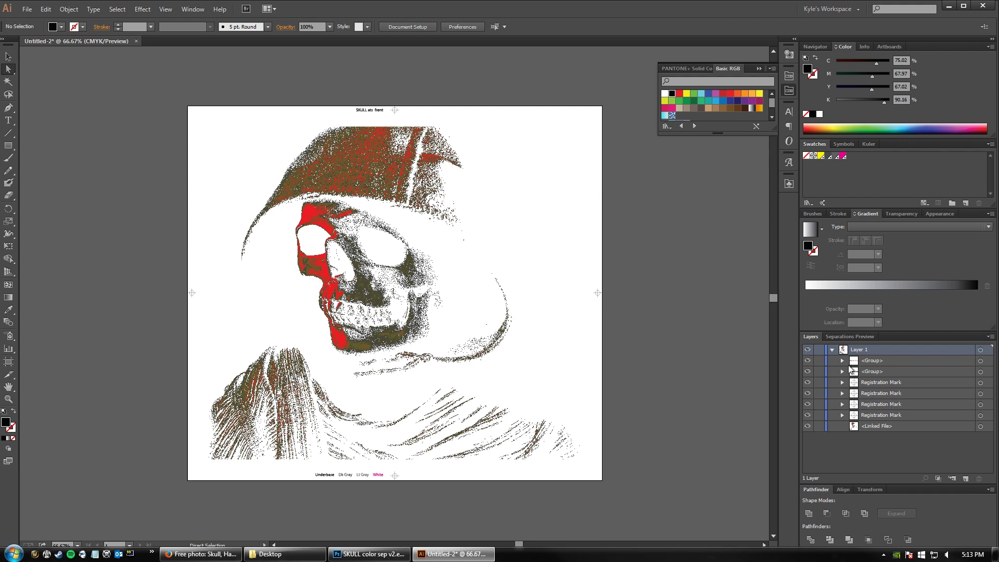
Step: Turn on Overprint Preview and hide the Dk Gray, Lt Gray, Underbase - Choked and White_ inks, leaving only the CMYK inks
click(855, 337)
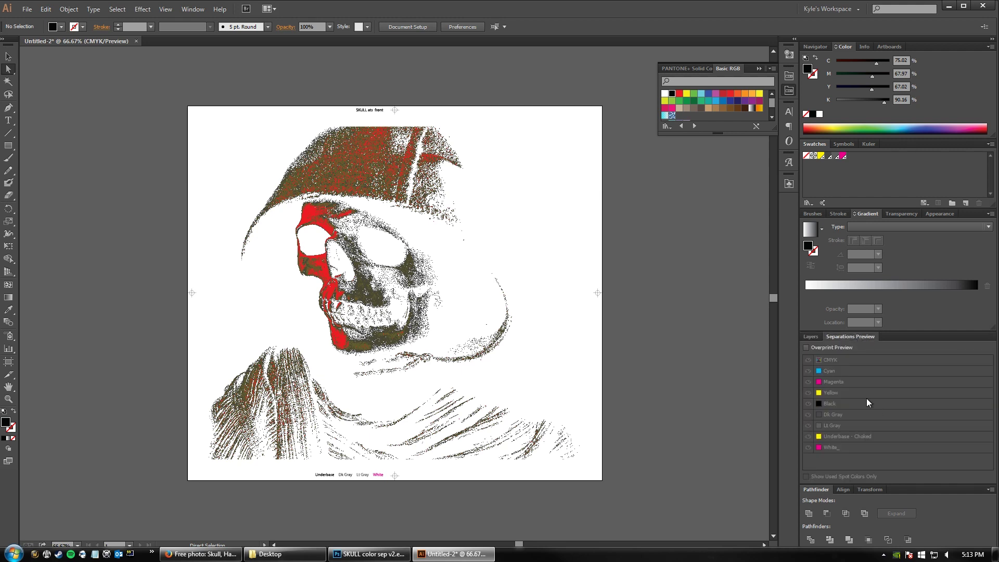
click(805, 347)
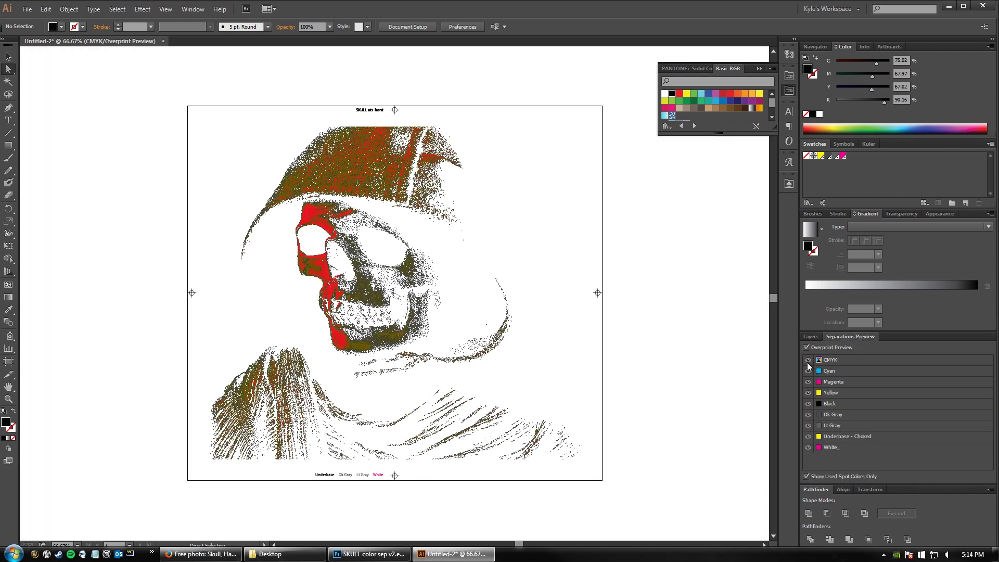
click(809, 436)
click(809, 425)
click(809, 414)
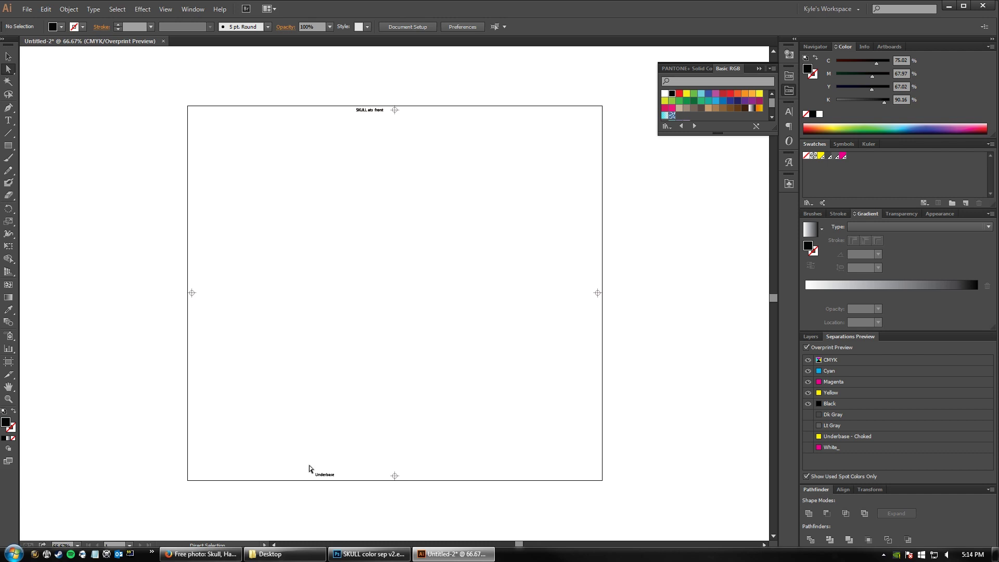
Step: Select the Underbase label in the CMYK-only preview to examine which plate it prints on, and deselect it
click(324, 475)
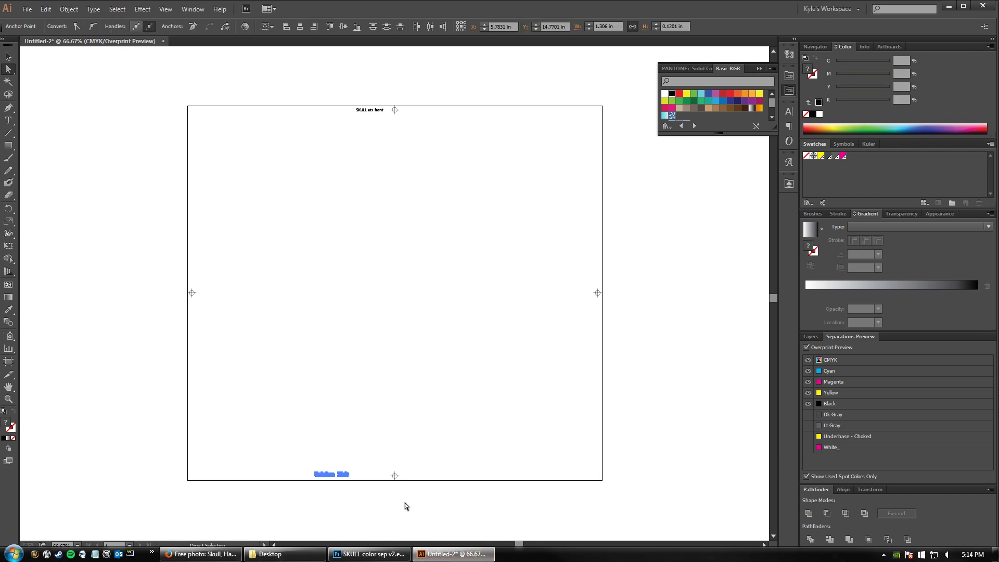
click(313, 486)
drag(304, 471, 338, 495)
click(448, 520)
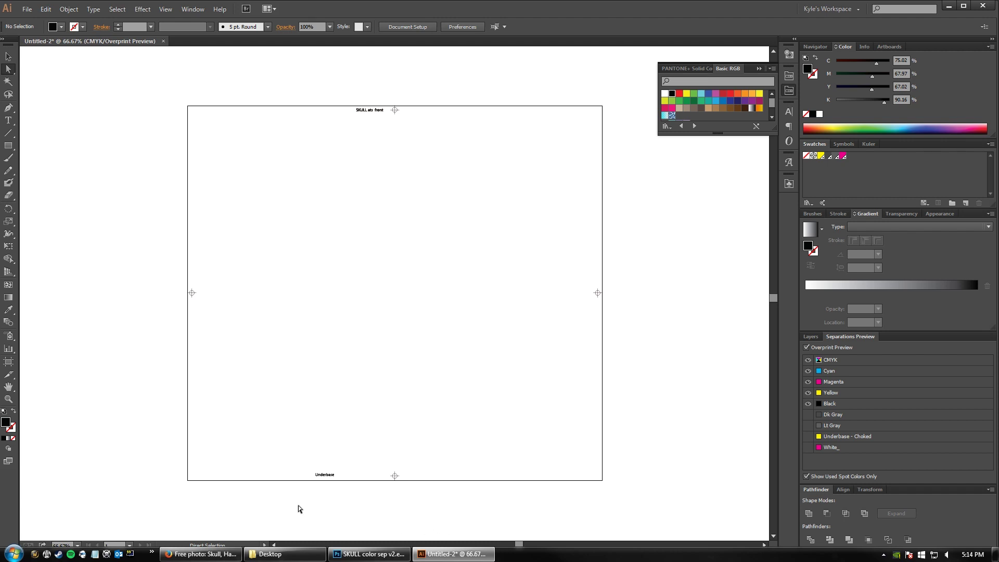
drag(293, 494, 336, 471)
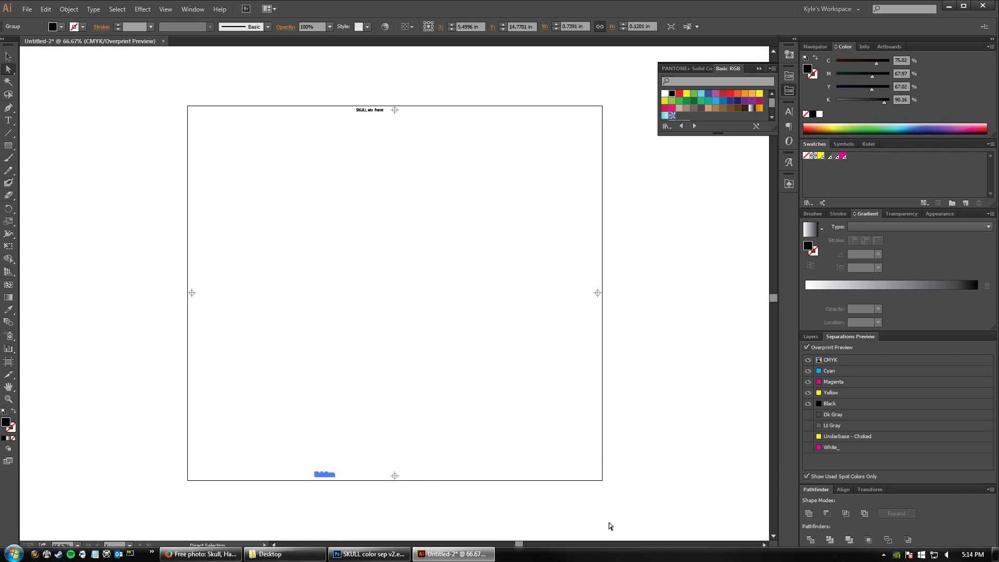
click(664, 513)
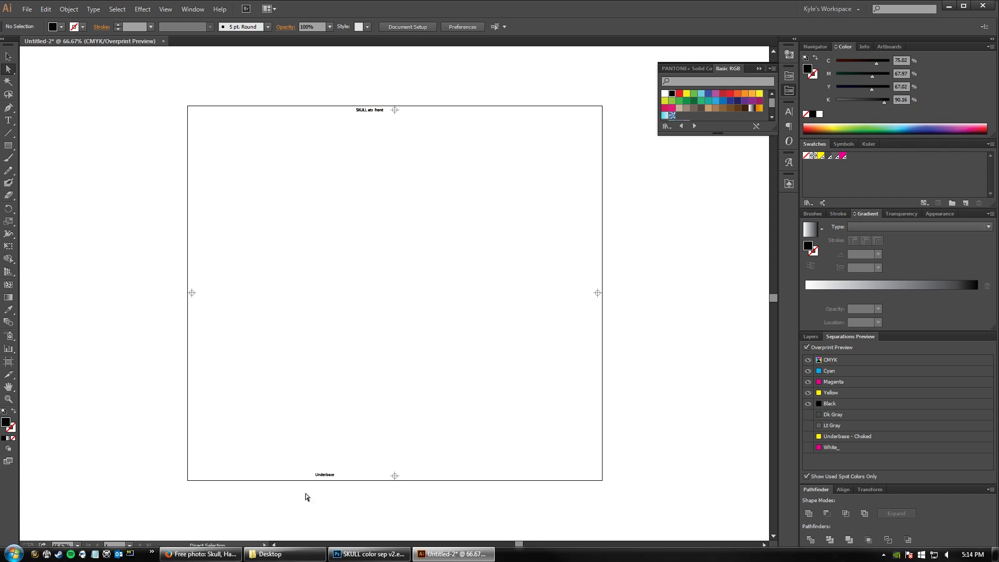
Step: Show the Dk Gray, Lt Gray, Underbase - Choked and White_ inks again and turn off Overprint Preview
click(808, 415)
click(808, 427)
click(808, 436)
click(808, 447)
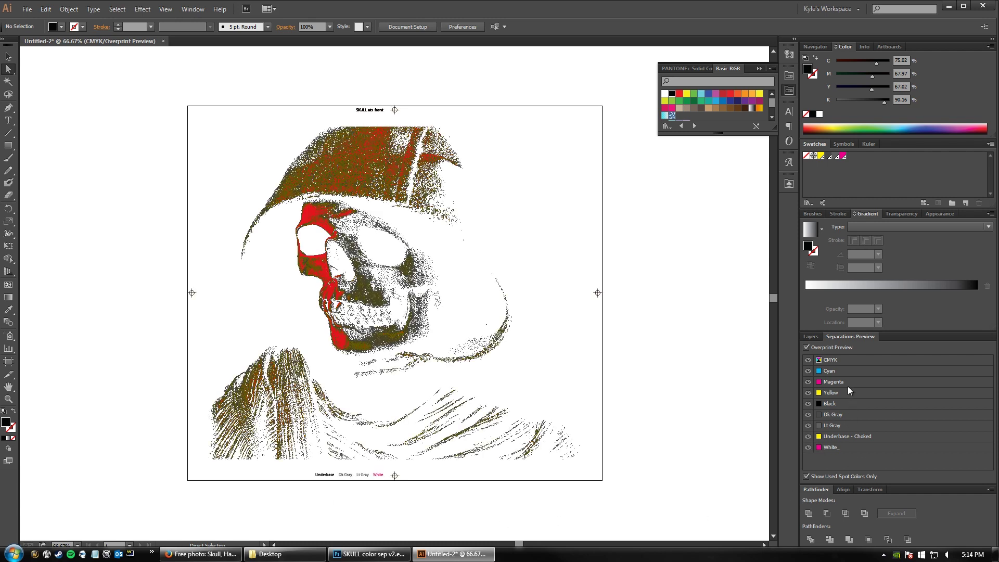
click(807, 347)
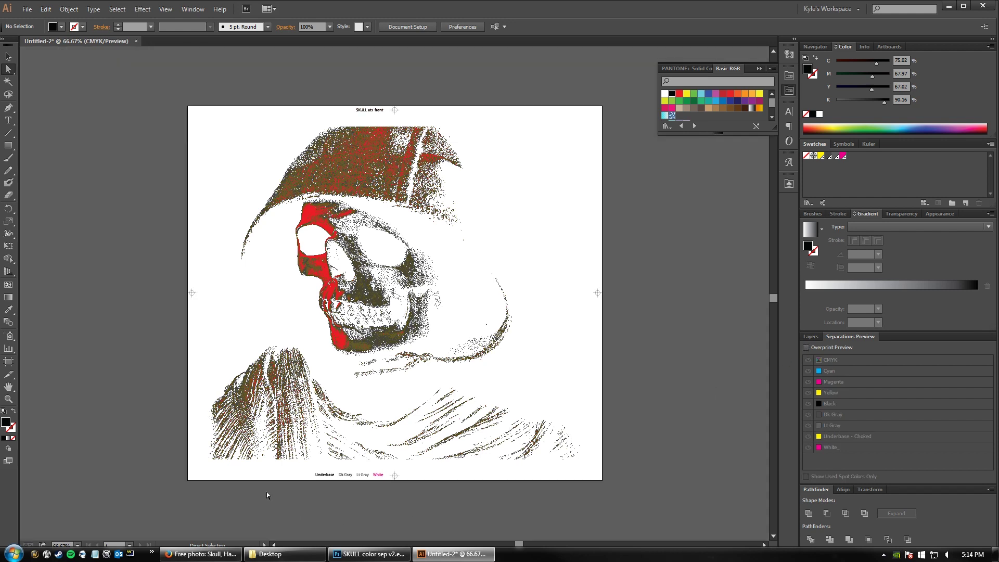
Step: Fill the Underbase label with the yellow Underbase - Choked swatch
drag(336, 476, 339, 473)
click(343, 487)
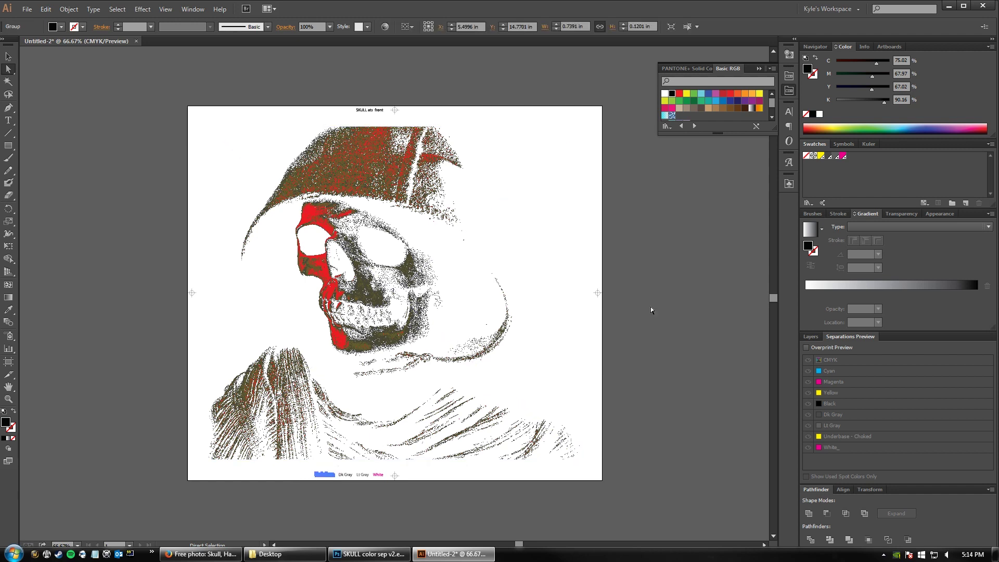
click(821, 156)
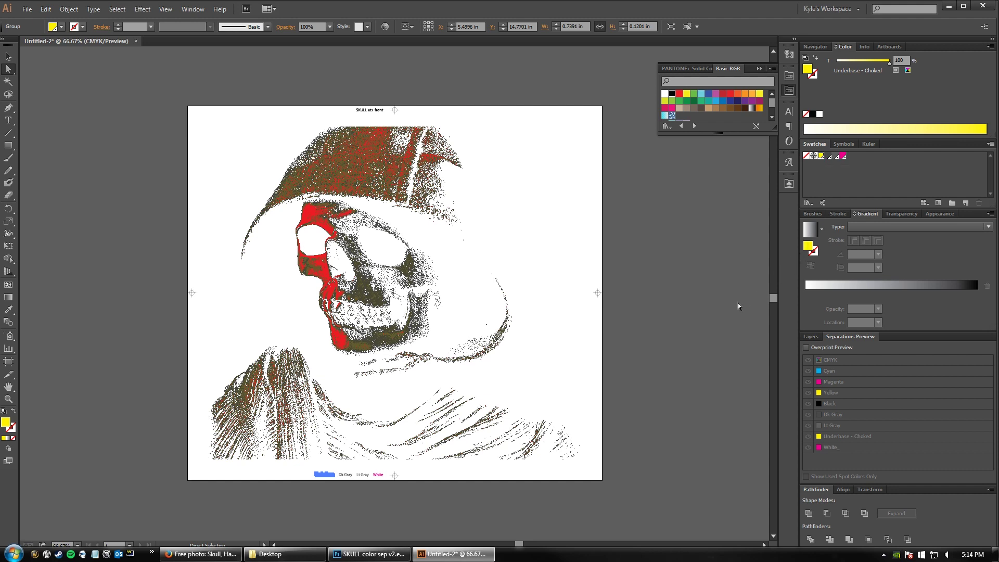
Step: Deselect the Underbase label and switch Overprint Preview on and back off to examine the ink list and layers
click(9, 57)
drag(104, 295, 583, 462)
click(656, 458)
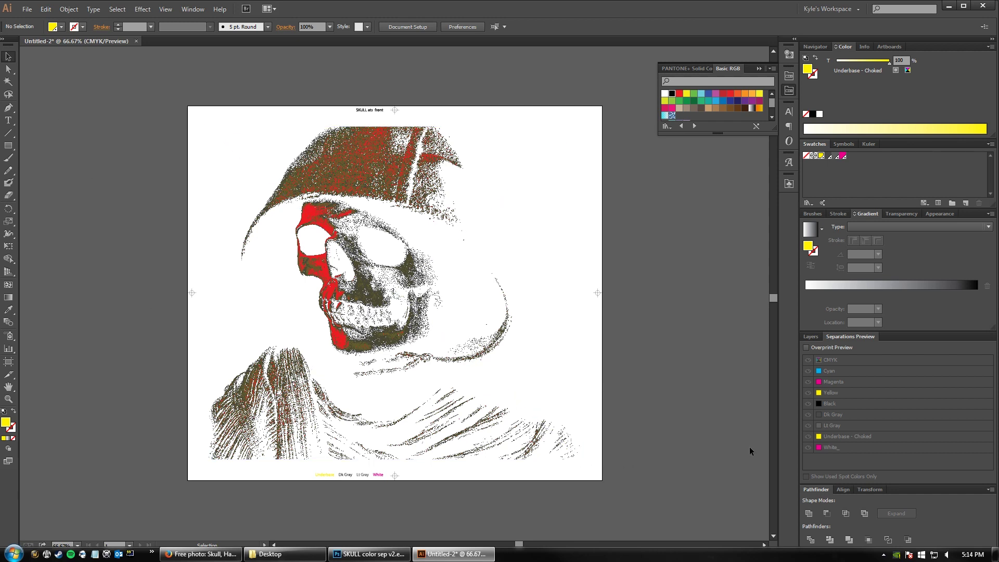
click(807, 347)
click(810, 337)
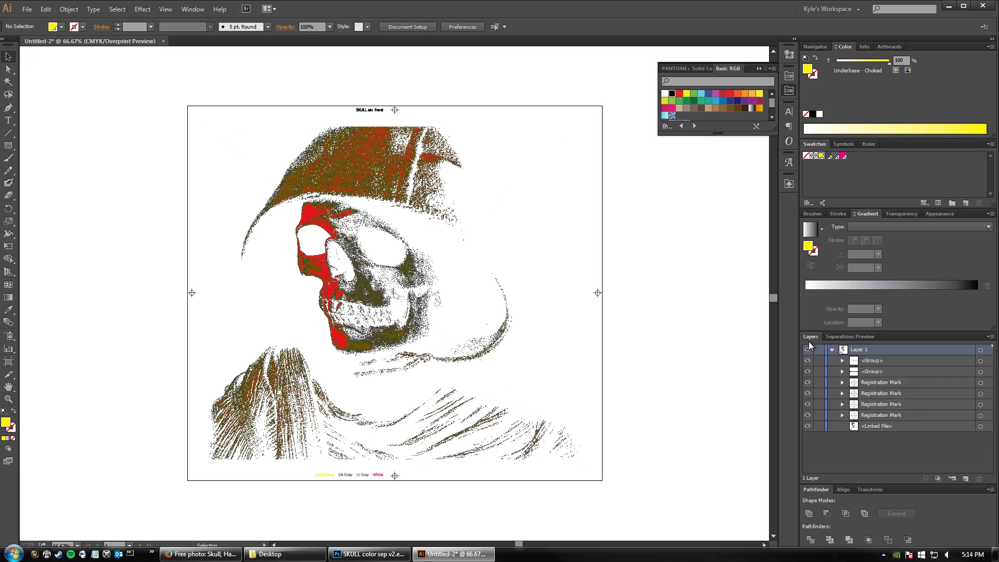
click(866, 337)
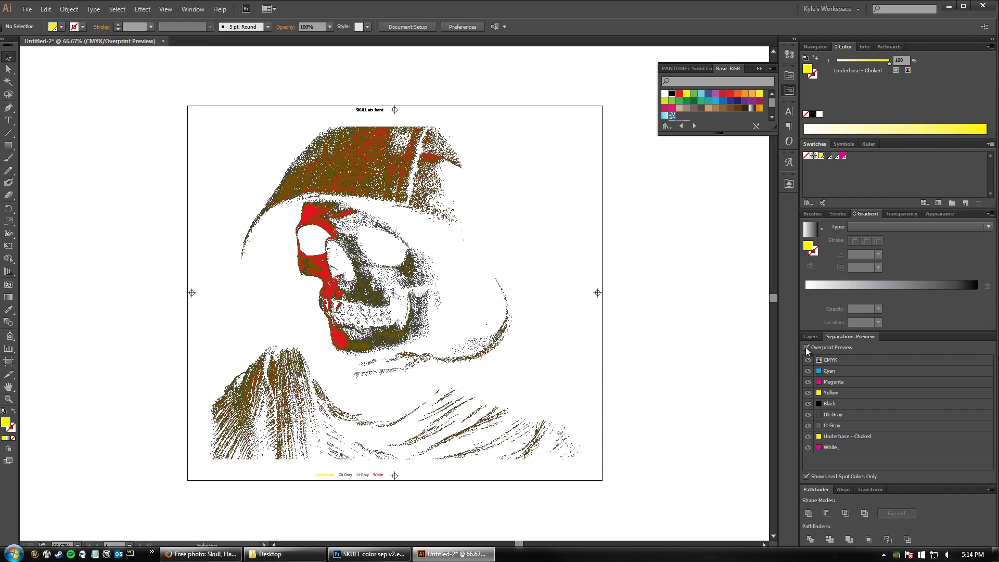
click(807, 348)
click(806, 337)
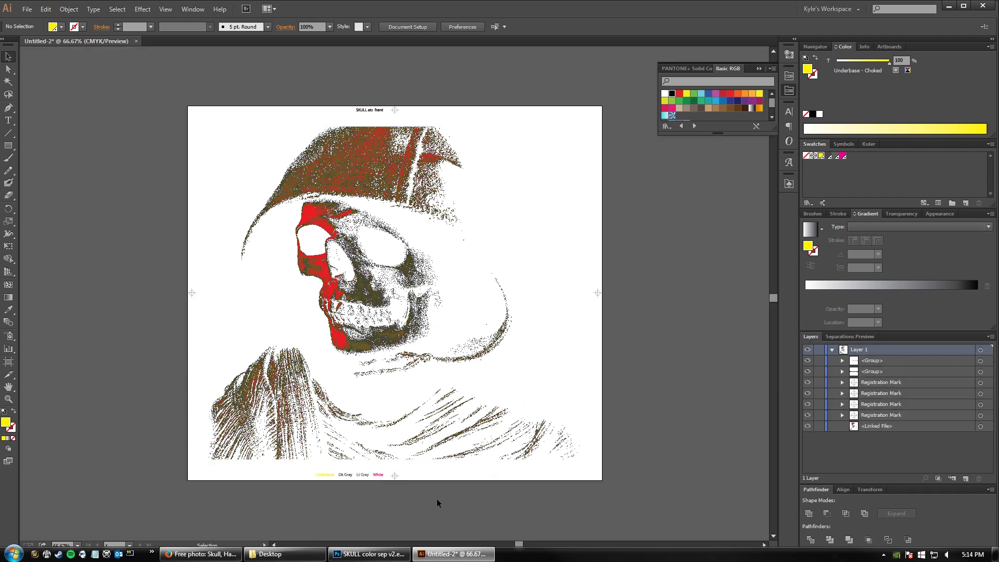
Step: Add the text KLEANfx over the skull and scale it up to about 13.2 in wide
click(261, 452)
click(406, 487)
click(8, 121)
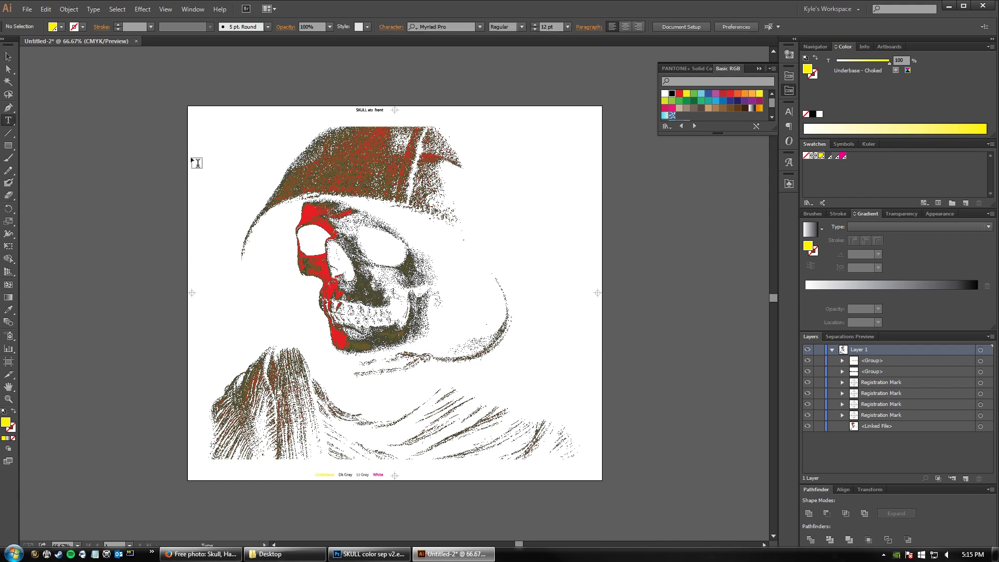
click(211, 148)
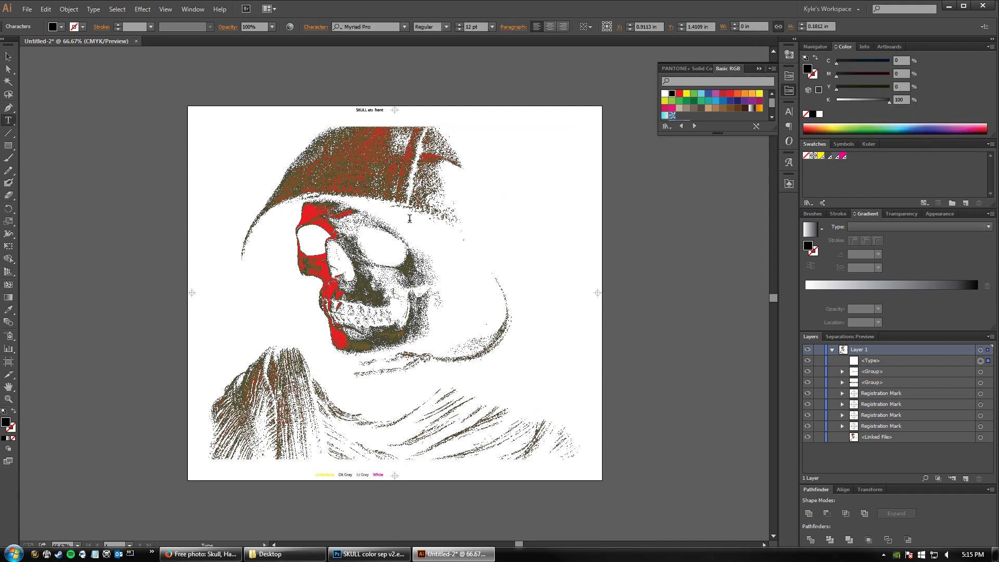
text(K)
text(x)
key(Escape)
drag(222, 145, 541, 281)
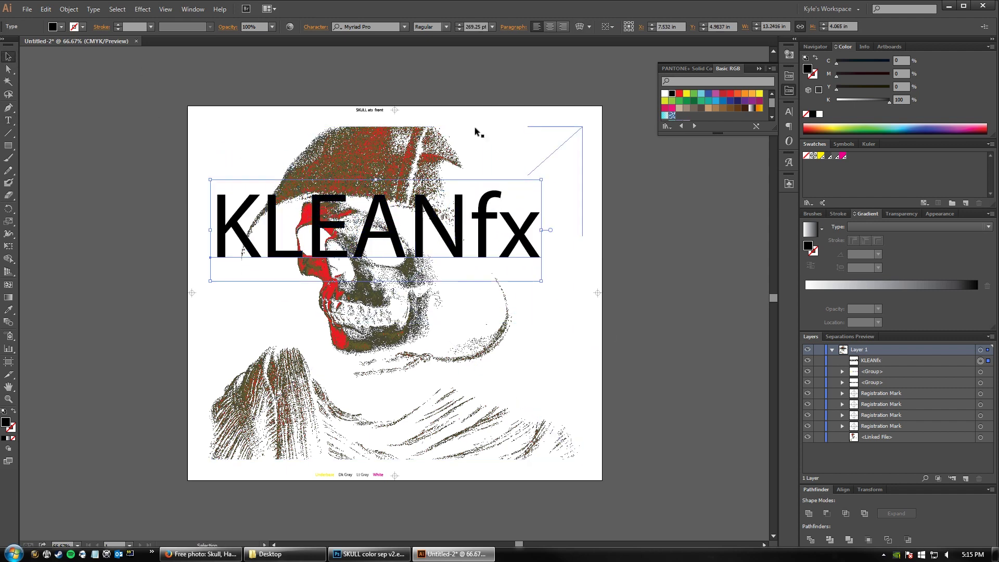
Step: Set the KLEANfx text in the Impact font and move it to the lower part of the artwork
click(405, 29)
text(IN)
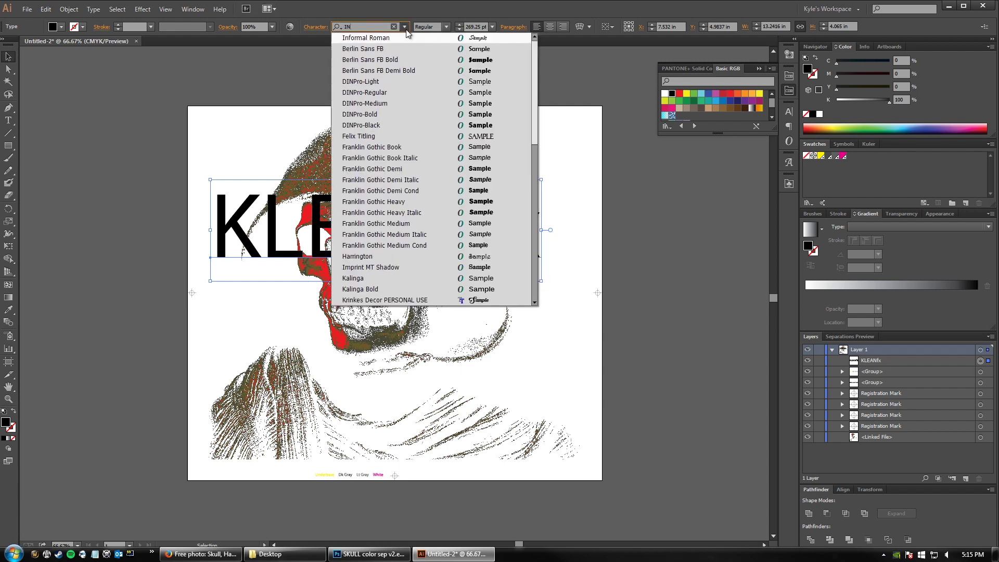
key(BackSpace)
text(MP)
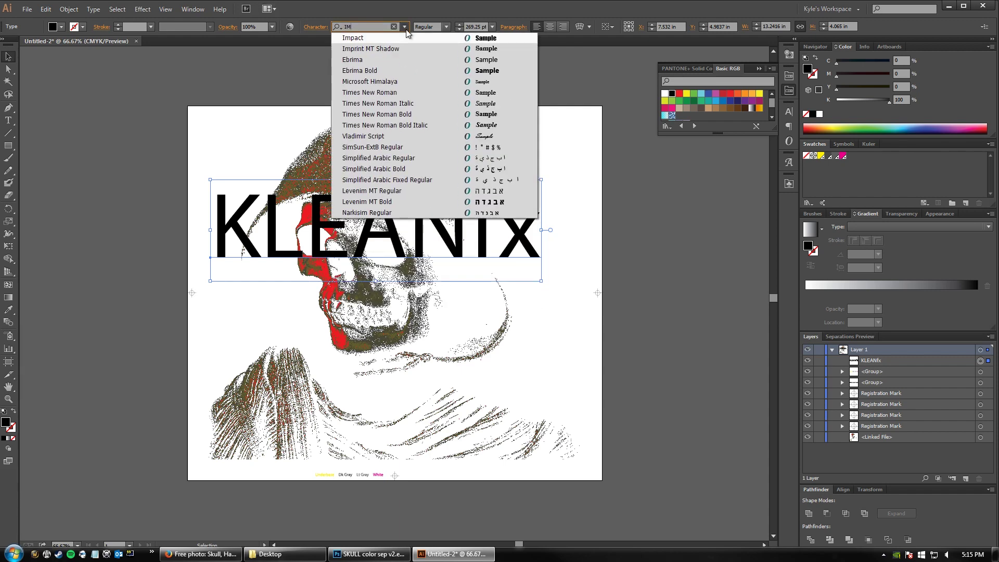
click(382, 38)
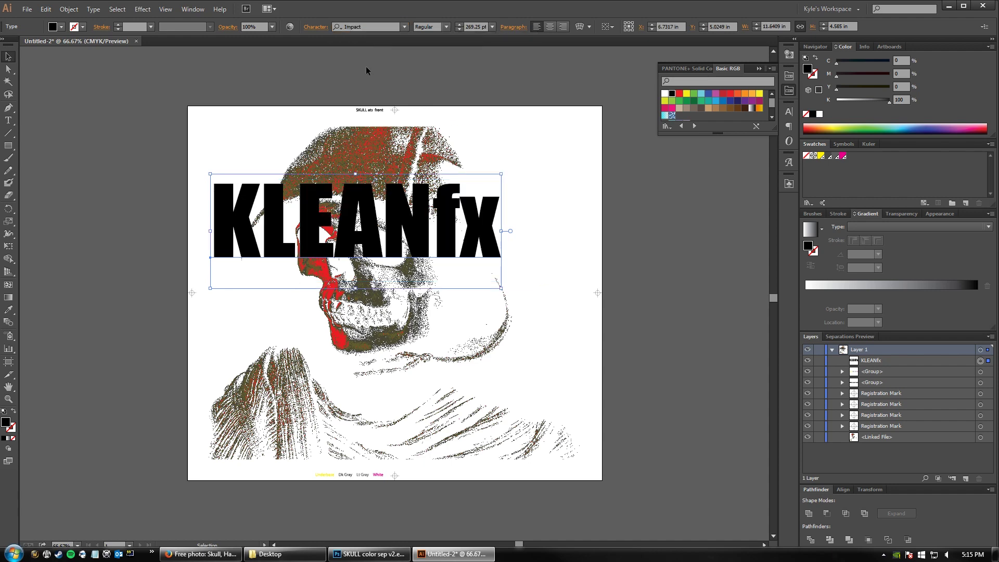
drag(399, 253, 428, 450)
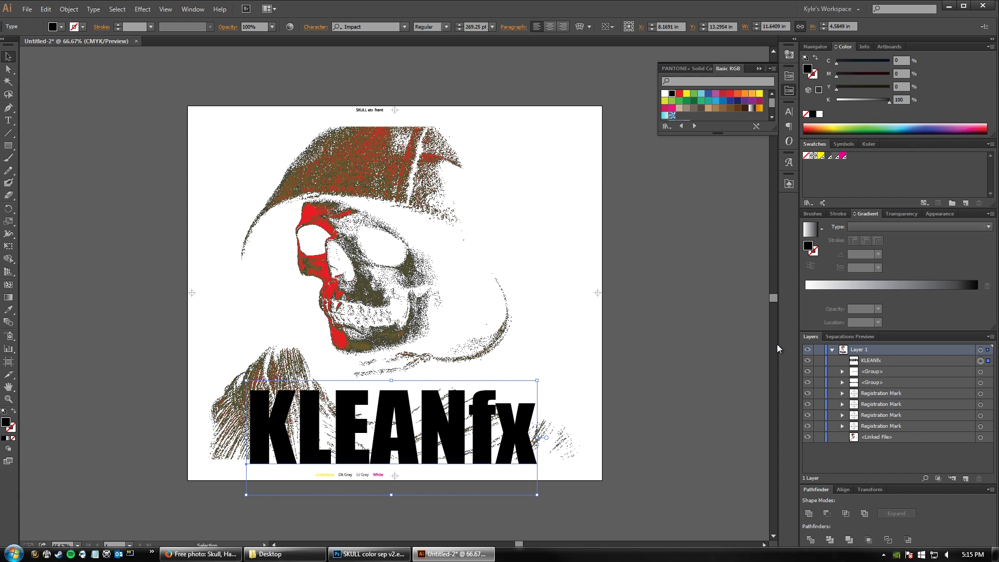
Step: Convert the KLEANfx text to outlines and fill it with the magenta White_ spot swatch
key(shift+ctrl+o)
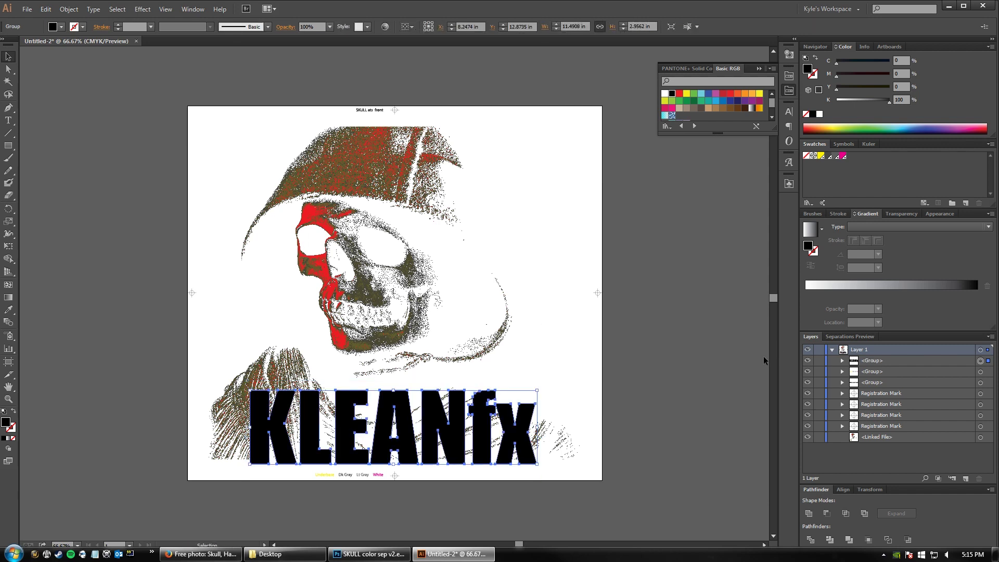
click(735, 235)
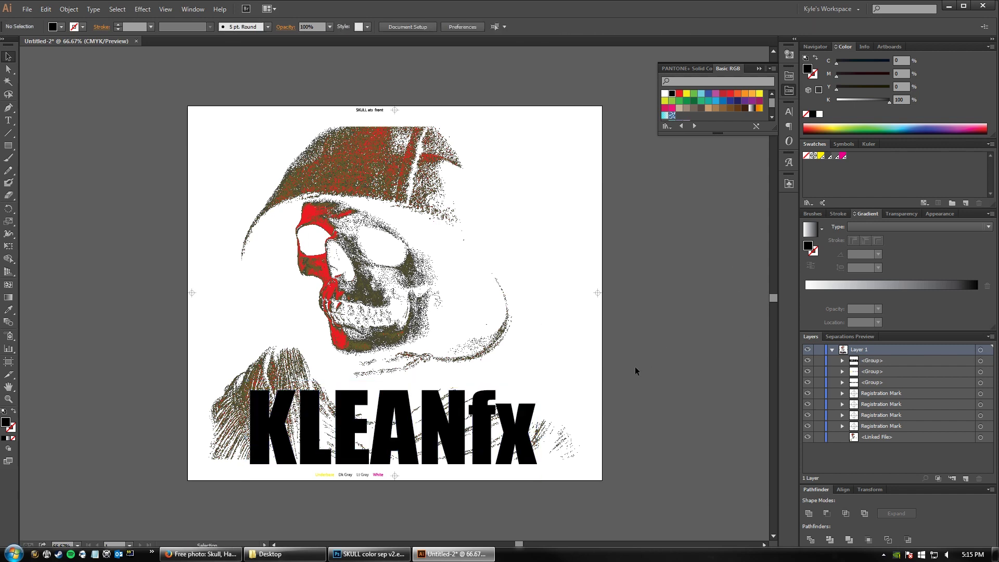
click(518, 441)
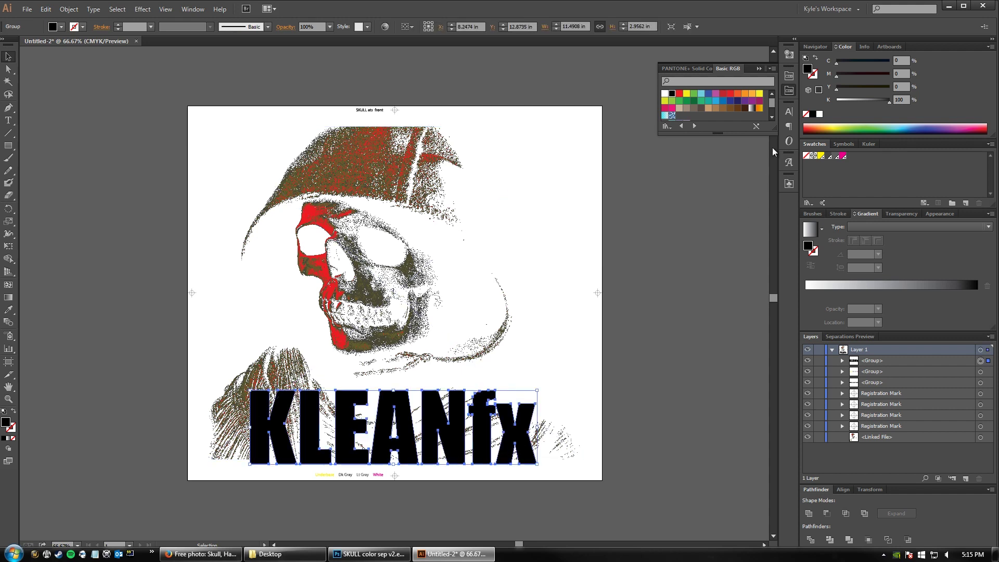
click(829, 156)
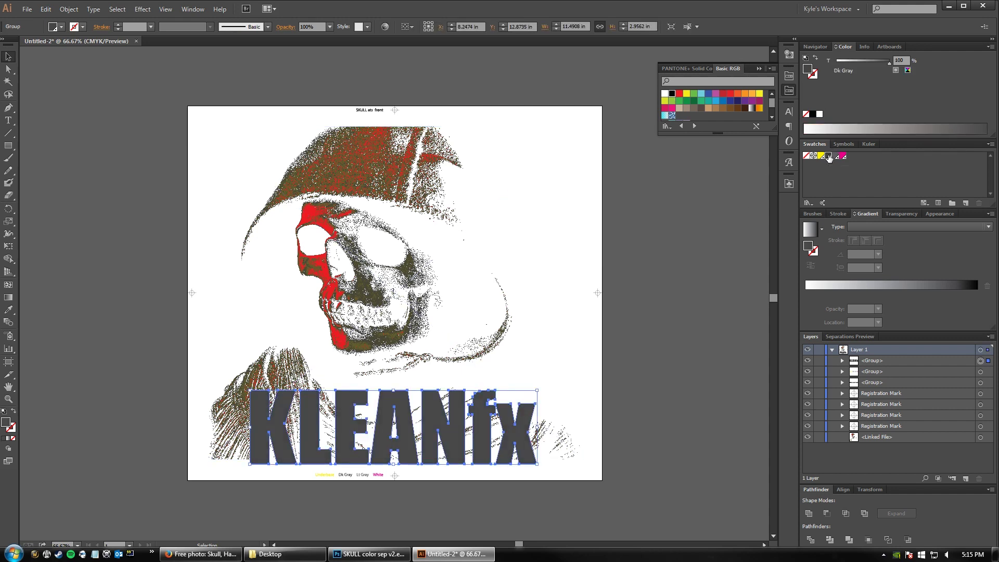
click(843, 156)
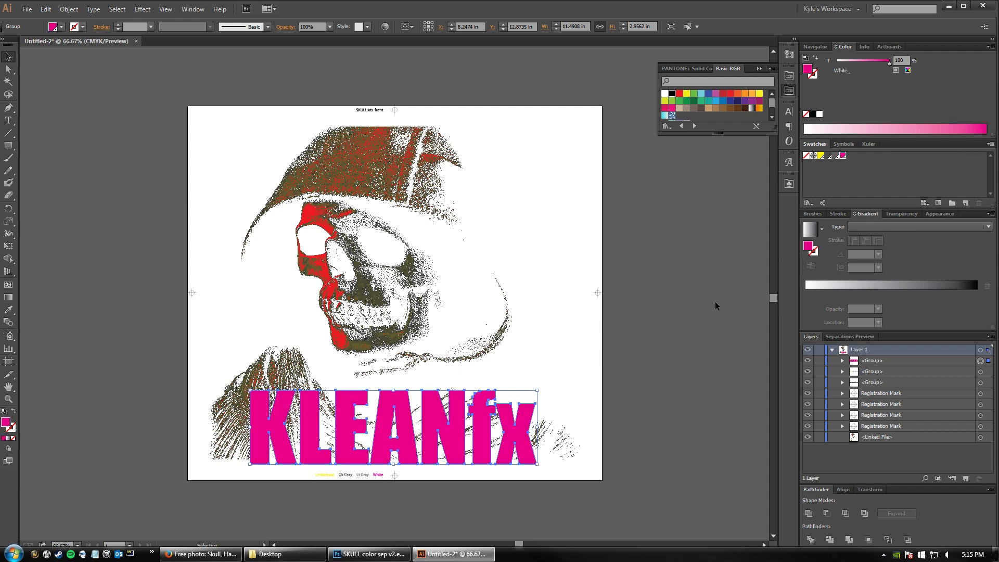
click(716, 306)
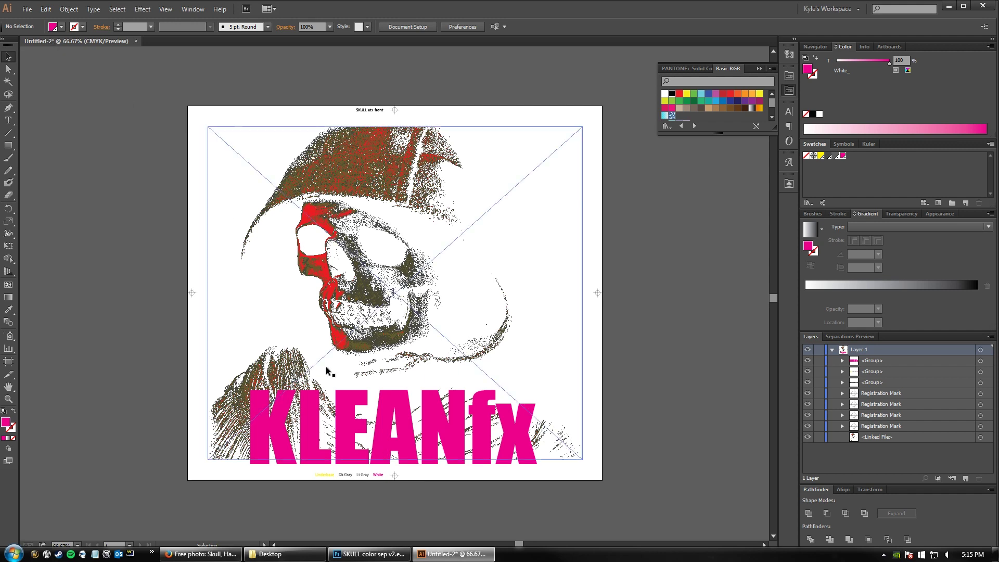
Step: Delete the outlined KLEANfx lettering from the artboard
click(386, 431)
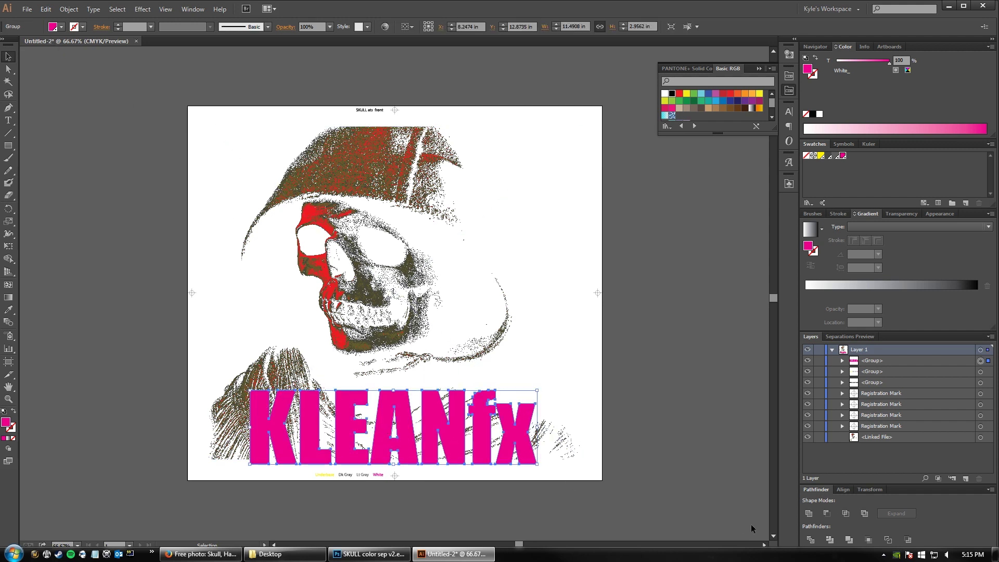
key(Delete)
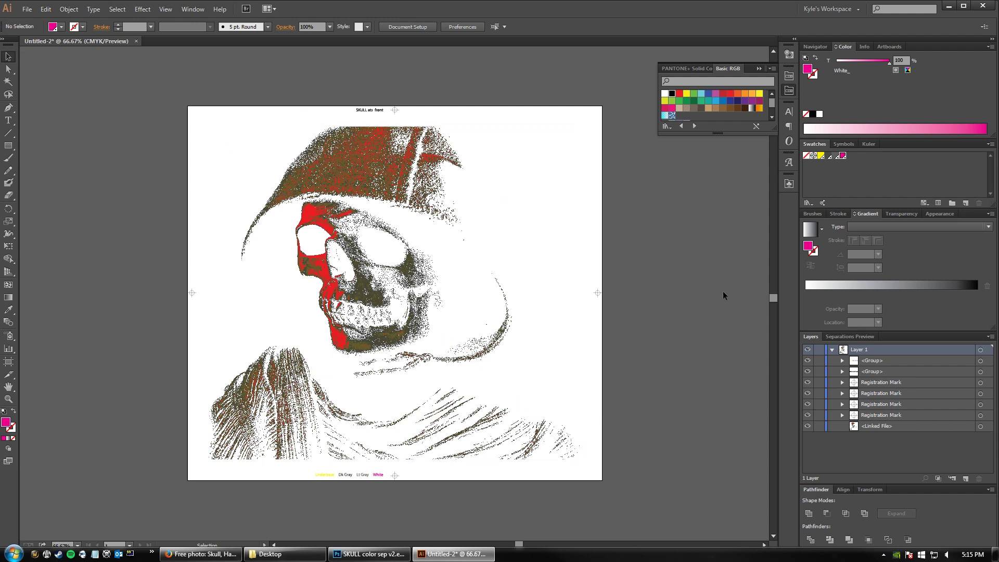
Step: Rename Layer 1 as Artwork
click(875, 362)
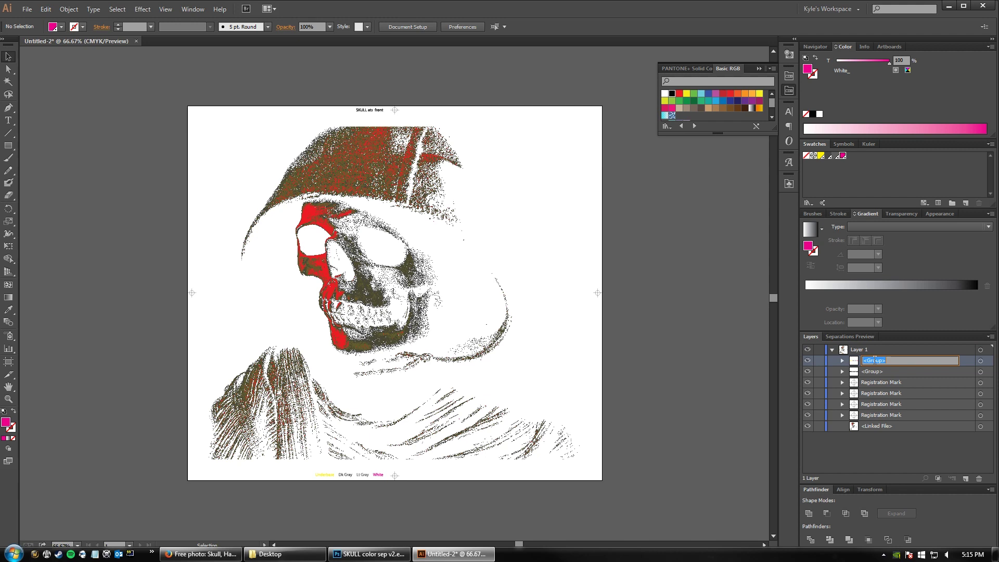
double_click(860, 348)
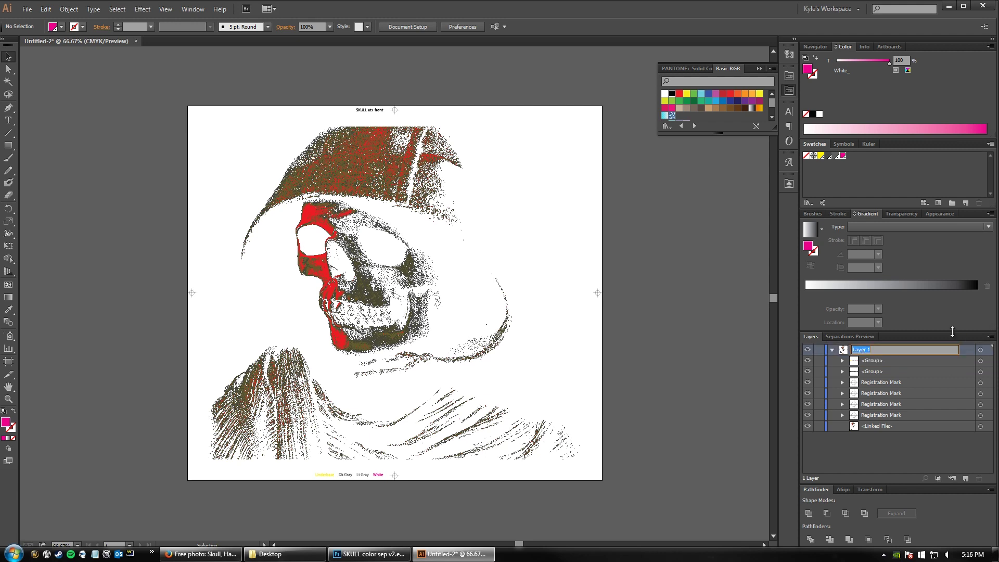
text(artwork)
key(Return)
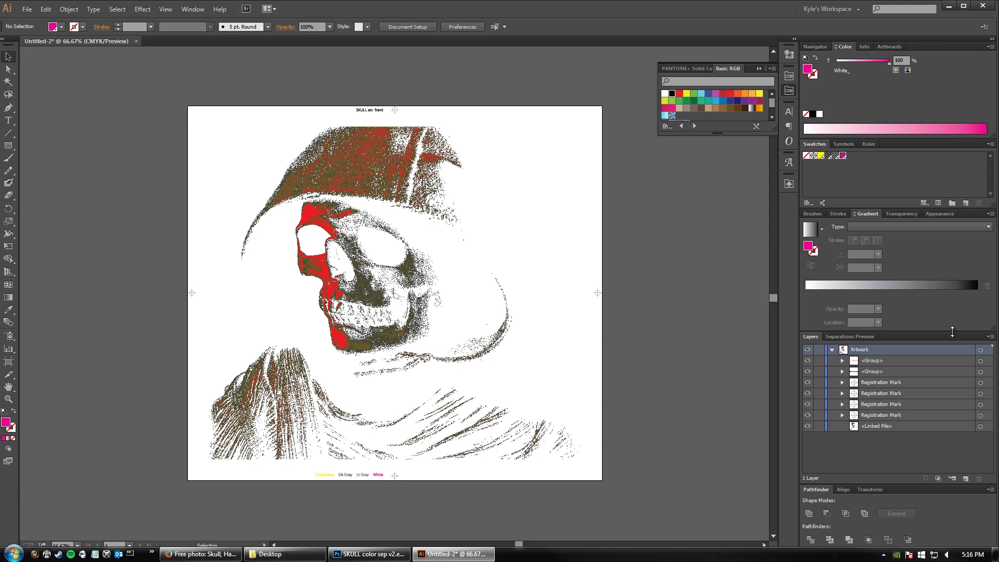
Step: Rename the upper group in the layer as Callouts and the group beneath it as Header
double_click(878, 361)
text(Callouts)
key(Return)
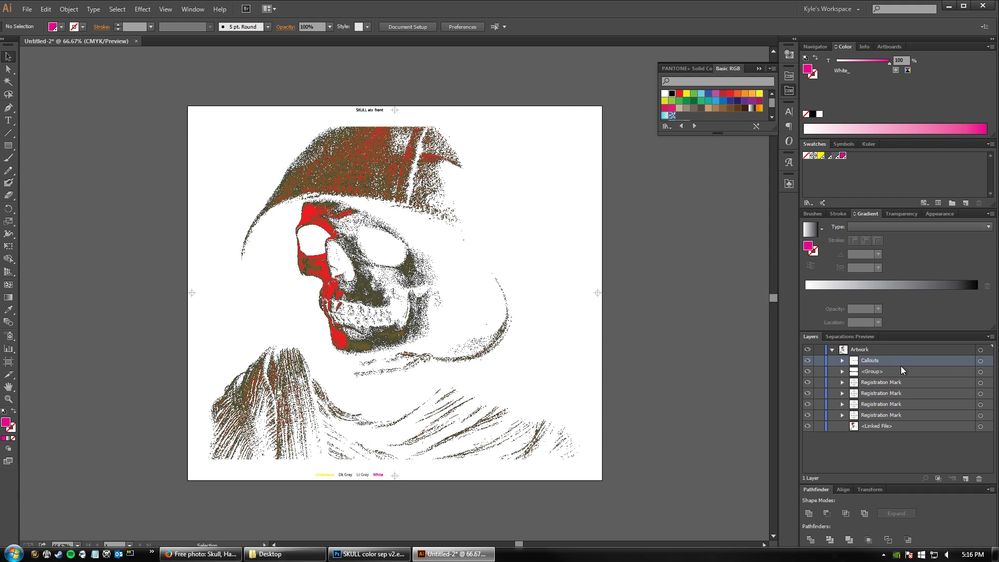
double_click(875, 371)
text(H)
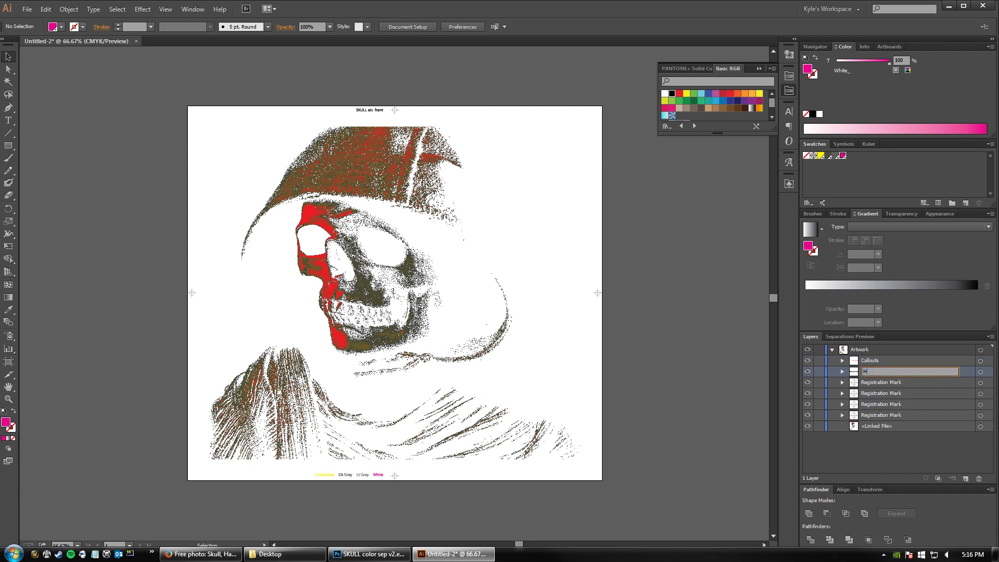
text(eader)
key(Return)
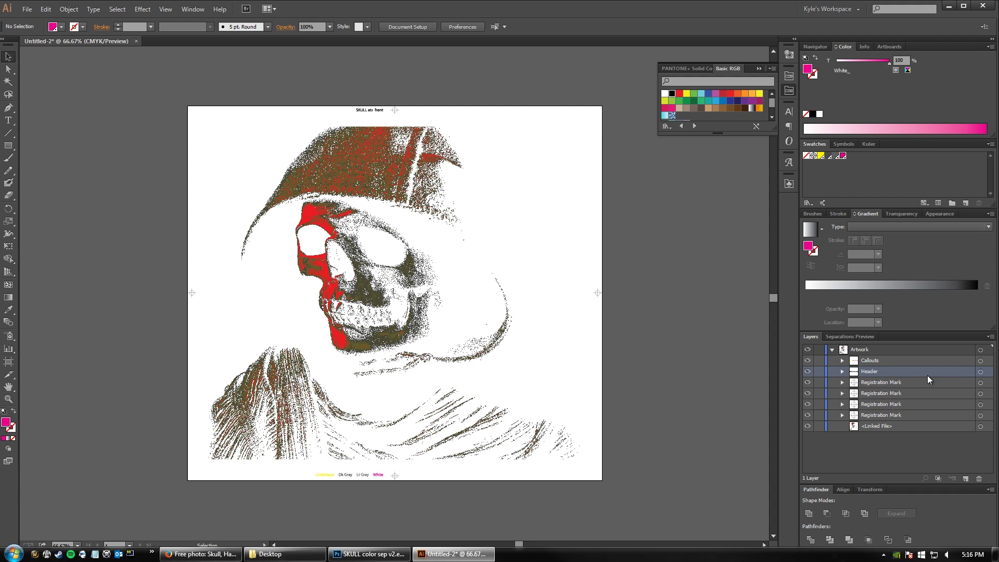
Step: Group the four registration marks and name the group Registration
click(981, 383)
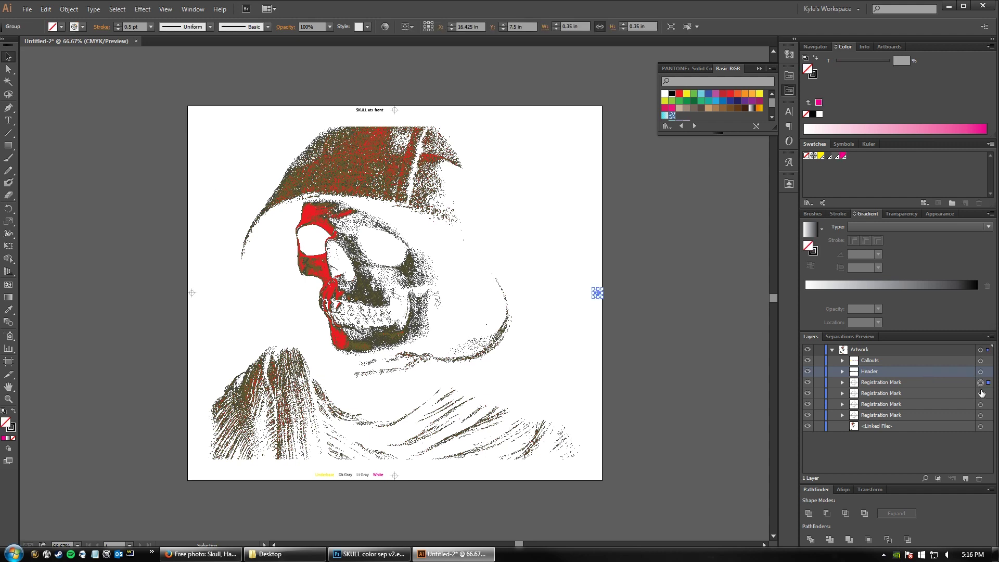
shift+click(980, 394)
shift+click(981, 404)
shift+click(981, 415)
key(ctrl+g)
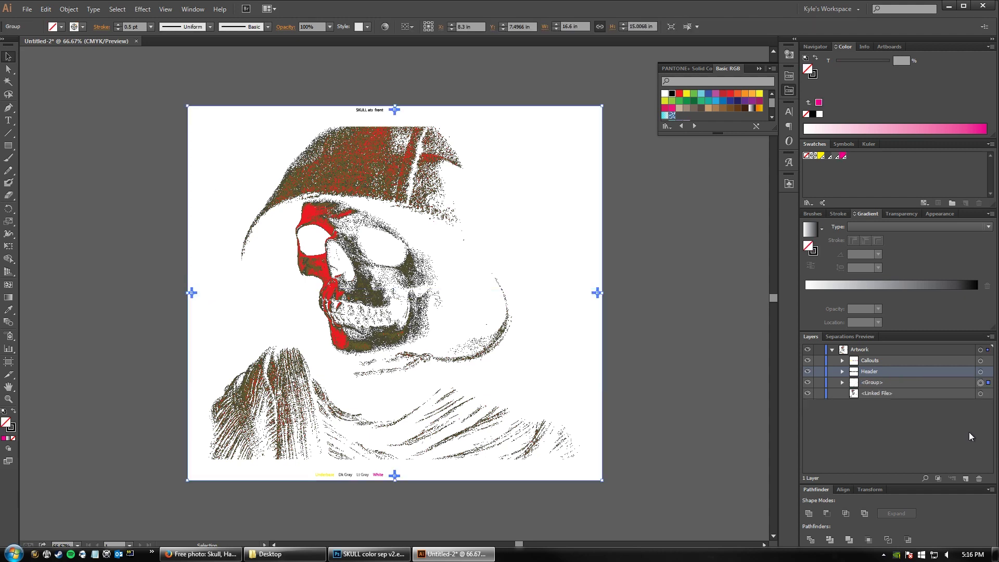
double_click(886, 382)
text(Registration)
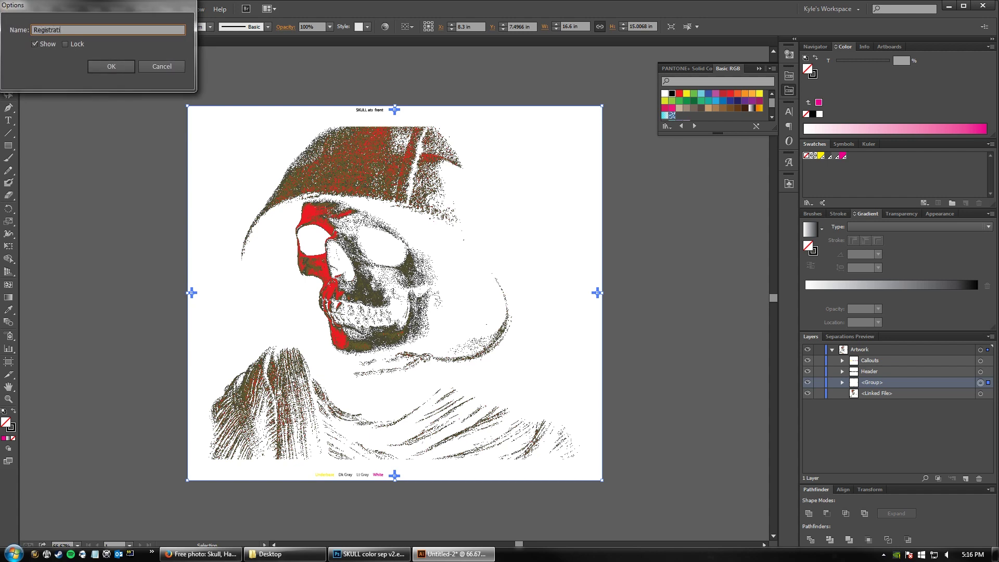
key(Return)
Step: Rename the linked file object as Indexed Artwork
click(889, 392)
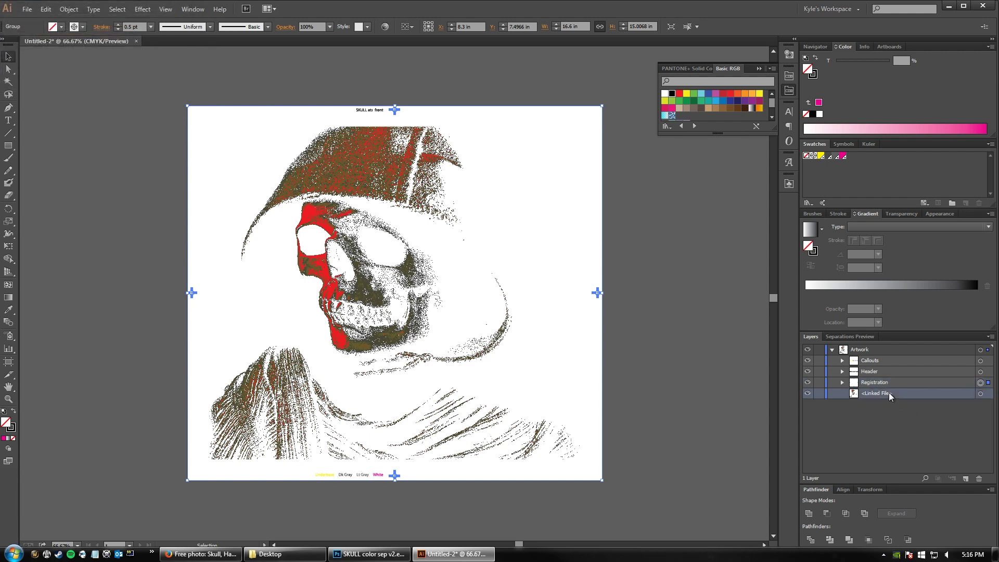
click(874, 413)
double_click(869, 397)
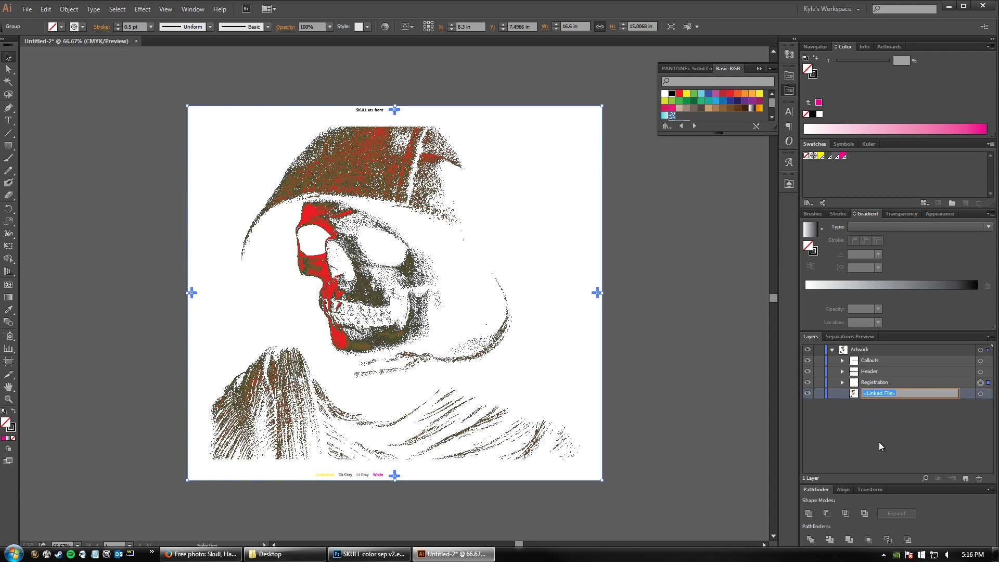
key(BackSpace)
text(Indexed Artwork)
key(Return)
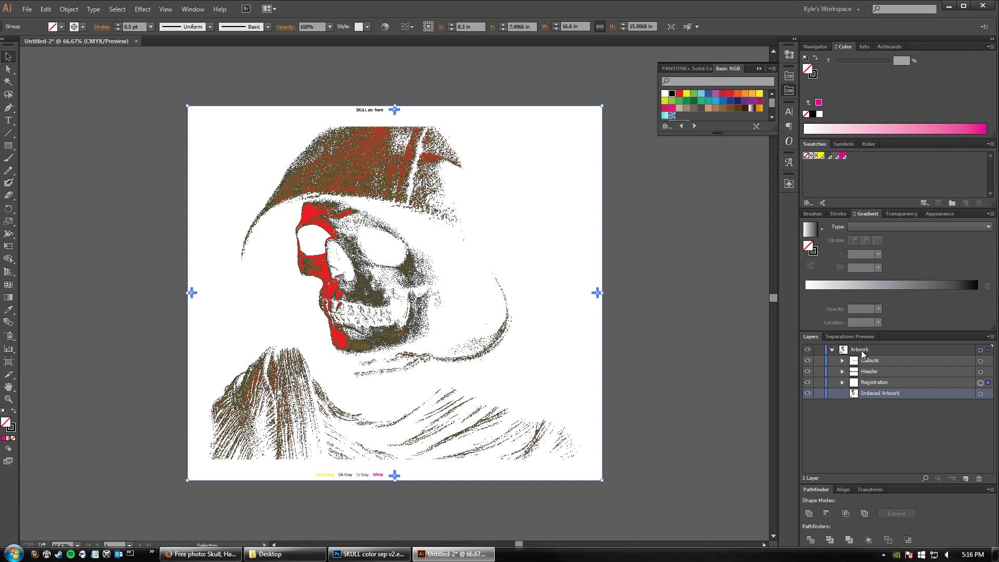
Step: Save the document to the Desktop as an Adobe Illustrator file named SKULL final output
click(27, 9)
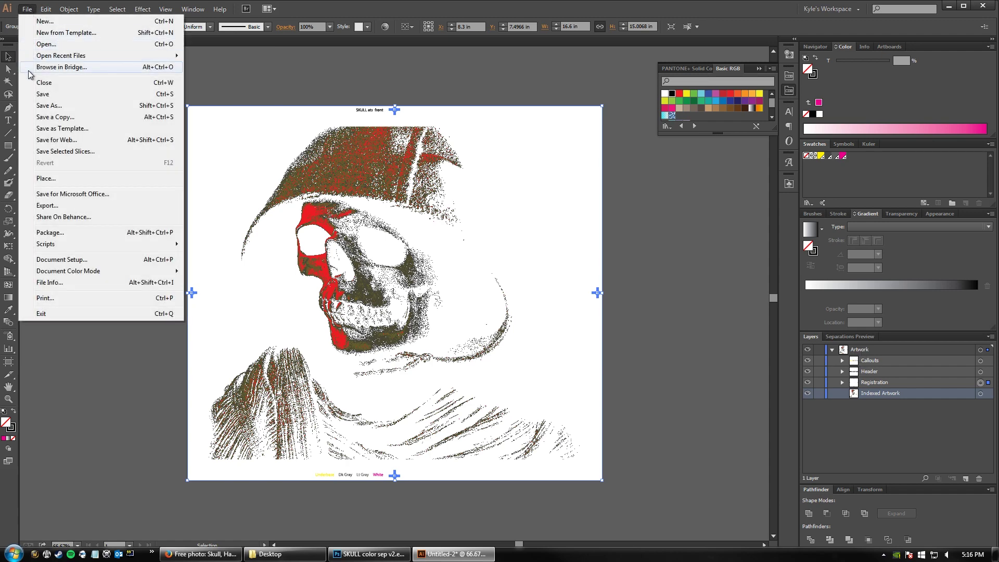
click(47, 97)
click(189, 380)
key(shift+Home)
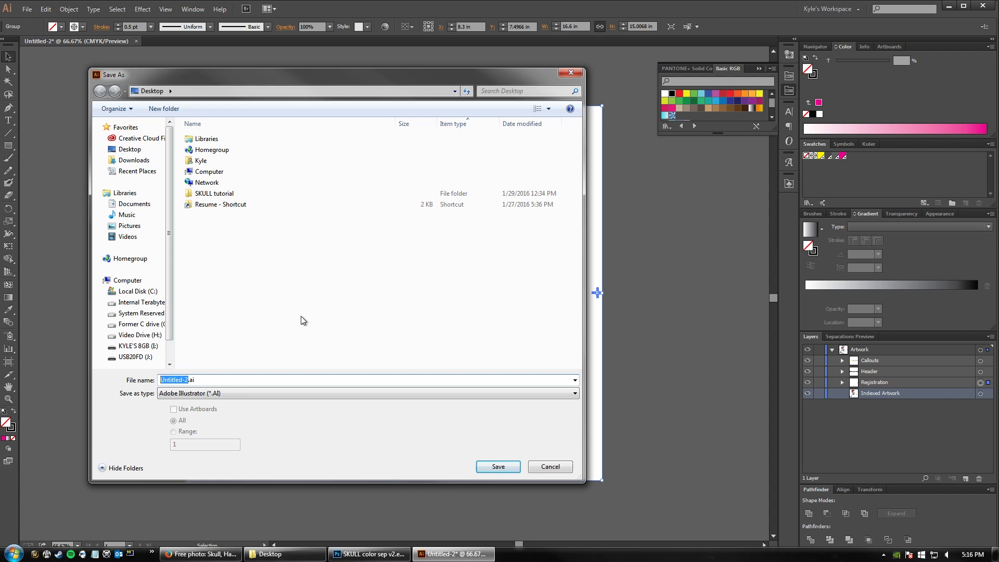
text(SKULL final output)
key(Return)
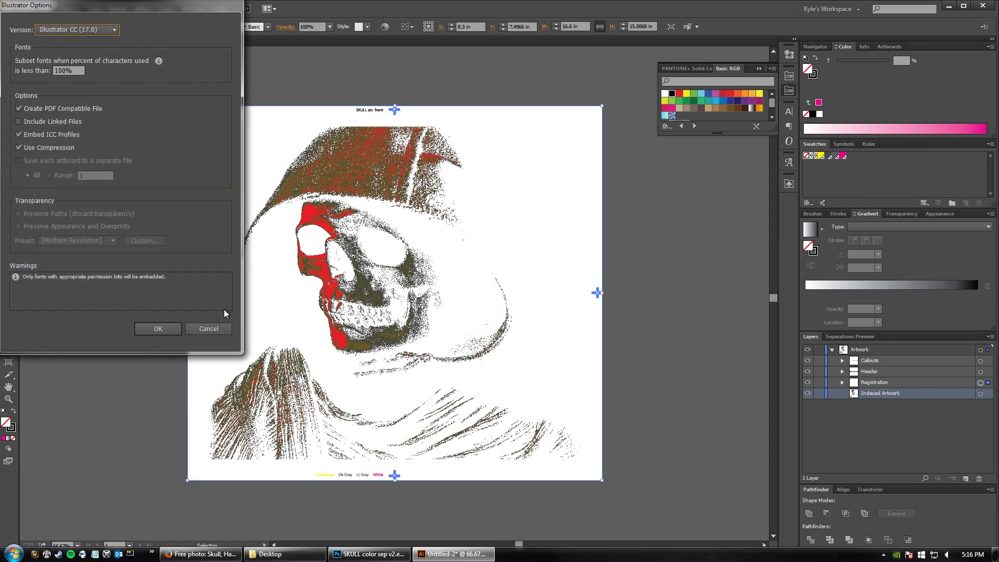
Step: Choose Illustrator CS6 as the file version, include linked files, complete the save and deselect the artwork
click(120, 34)
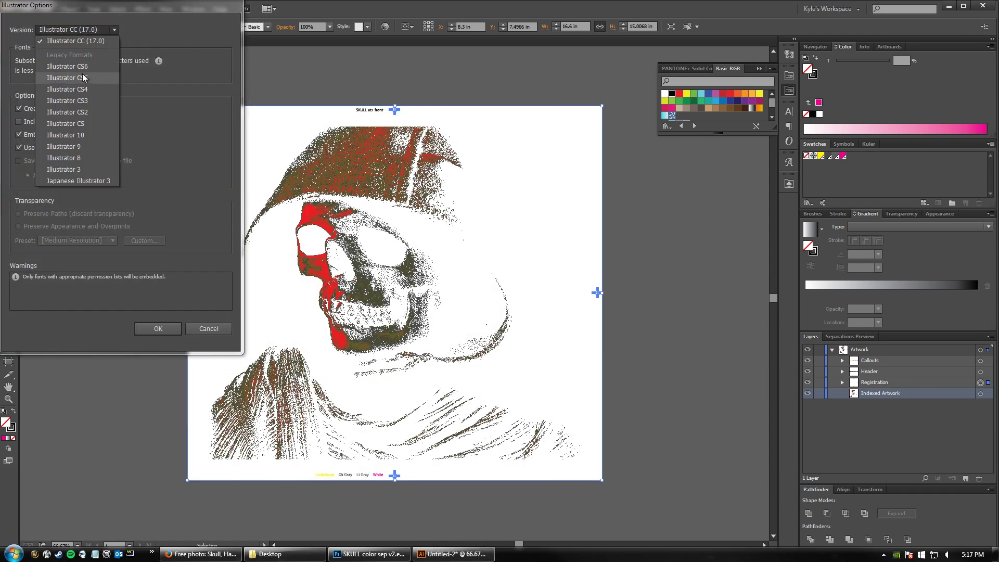
click(83, 68)
click(109, 35)
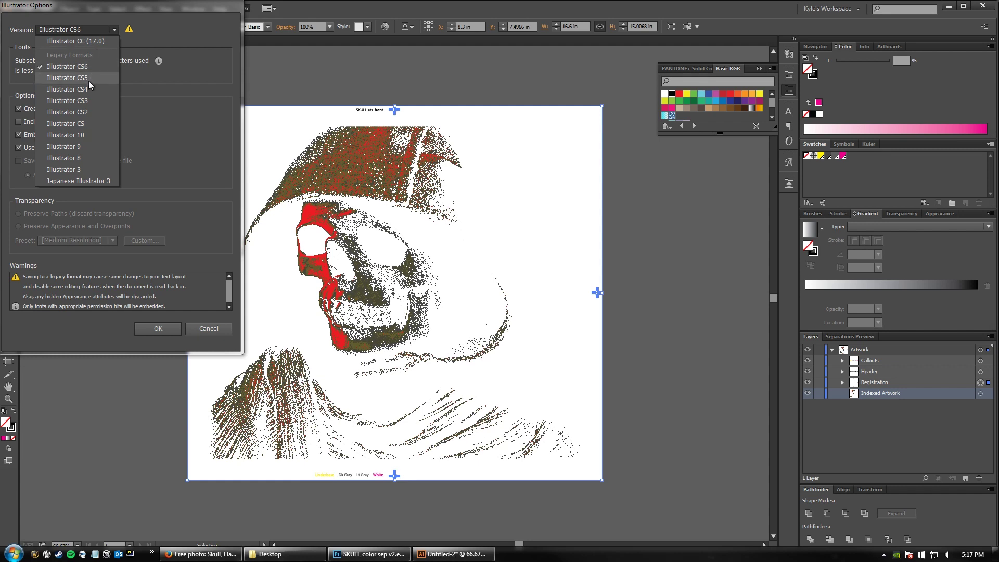
click(92, 40)
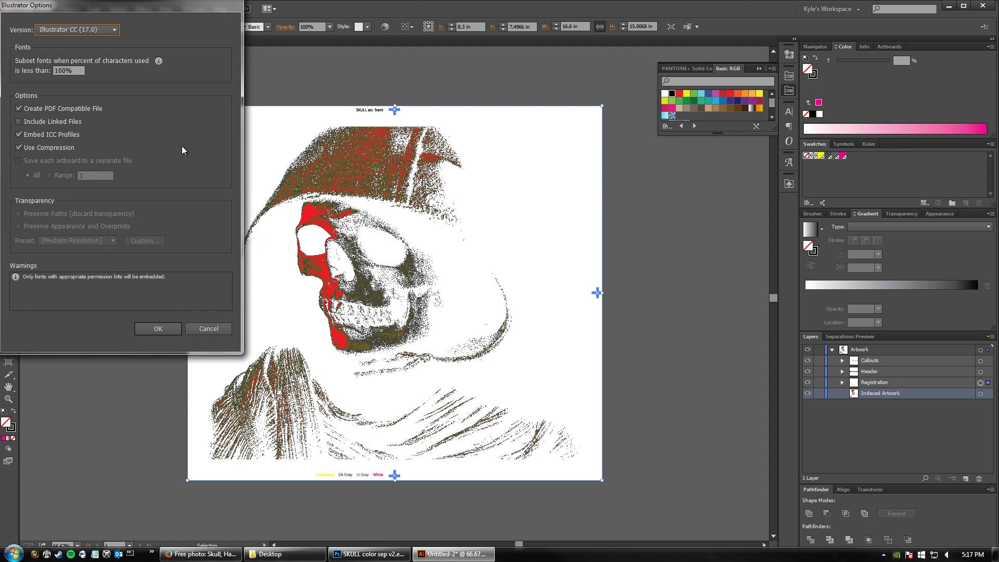
click(107, 30)
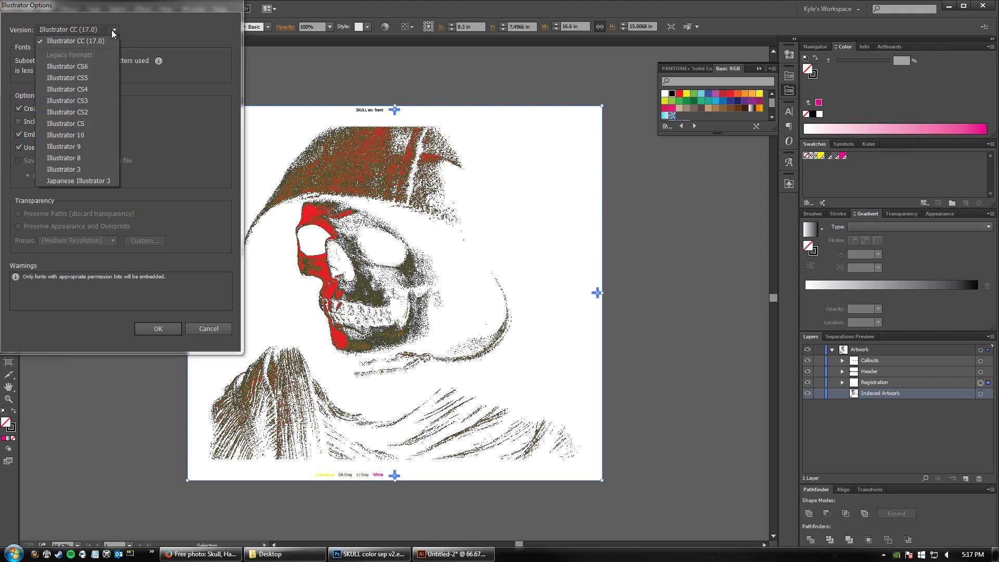
click(73, 66)
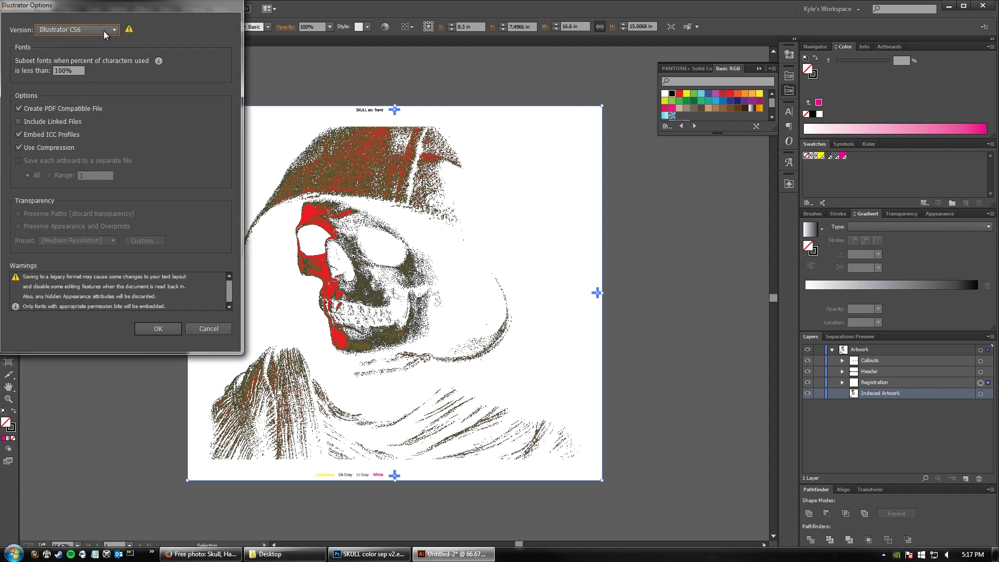
click(19, 122)
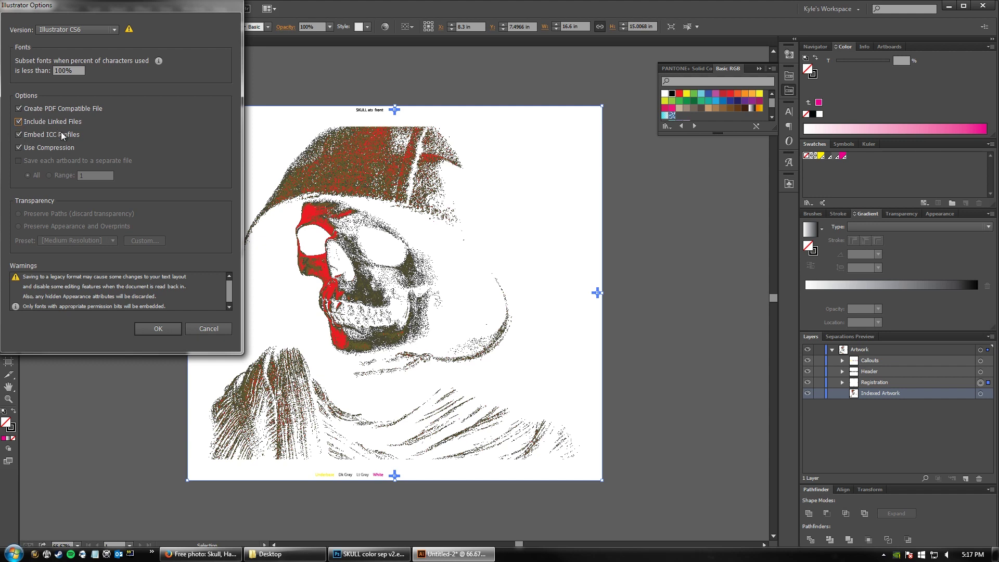
click(146, 333)
click(535, 299)
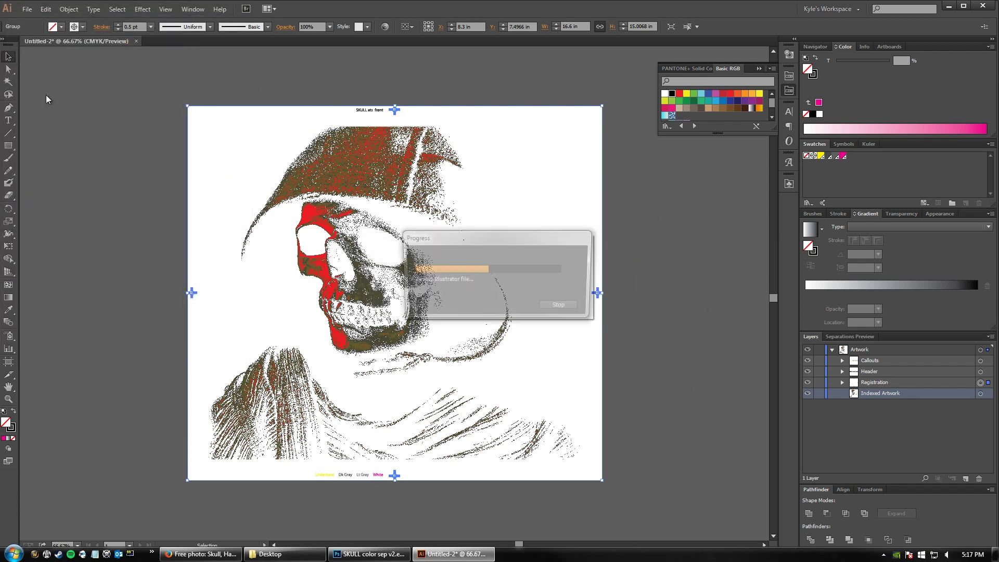
click(121, 165)
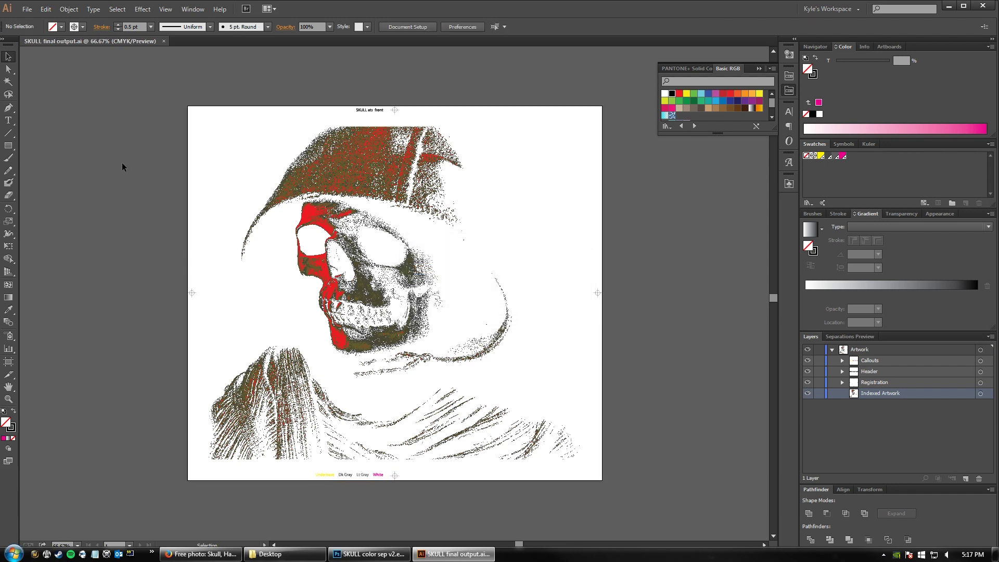
Step: Open the print settings for the document and choose Adobe PDF as the printer
click(27, 9)
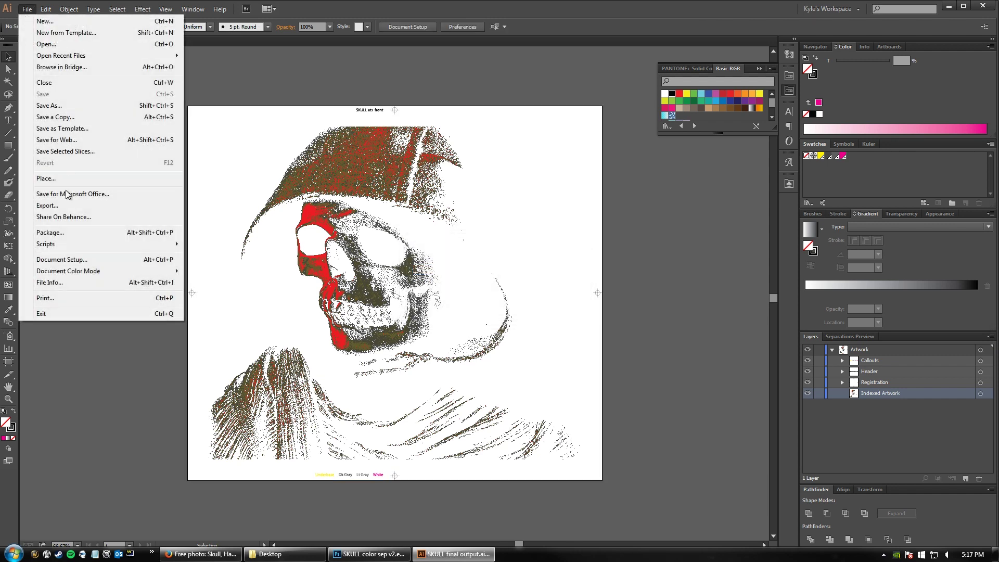
click(51, 298)
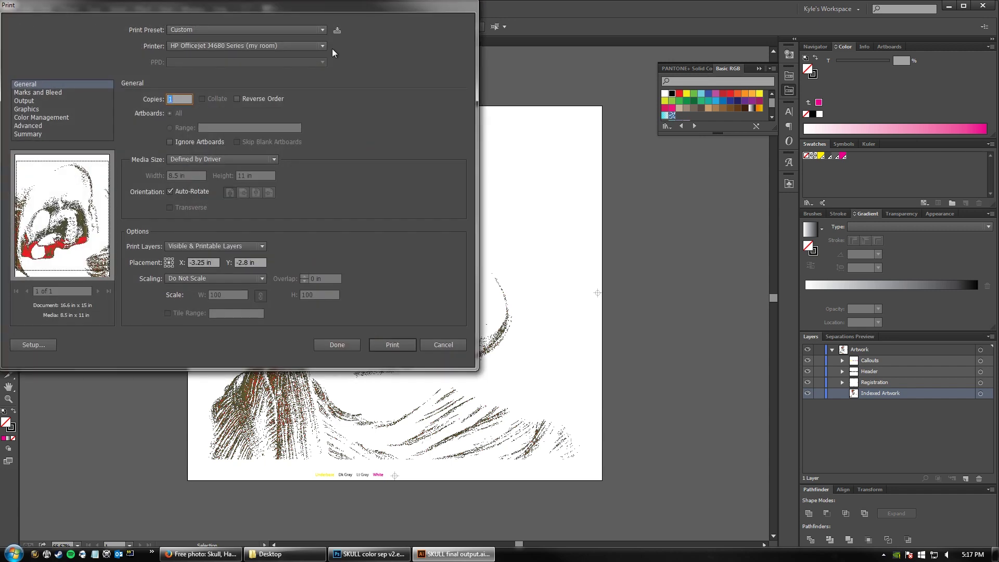
click(323, 47)
scroll(281, 102, down, 1)
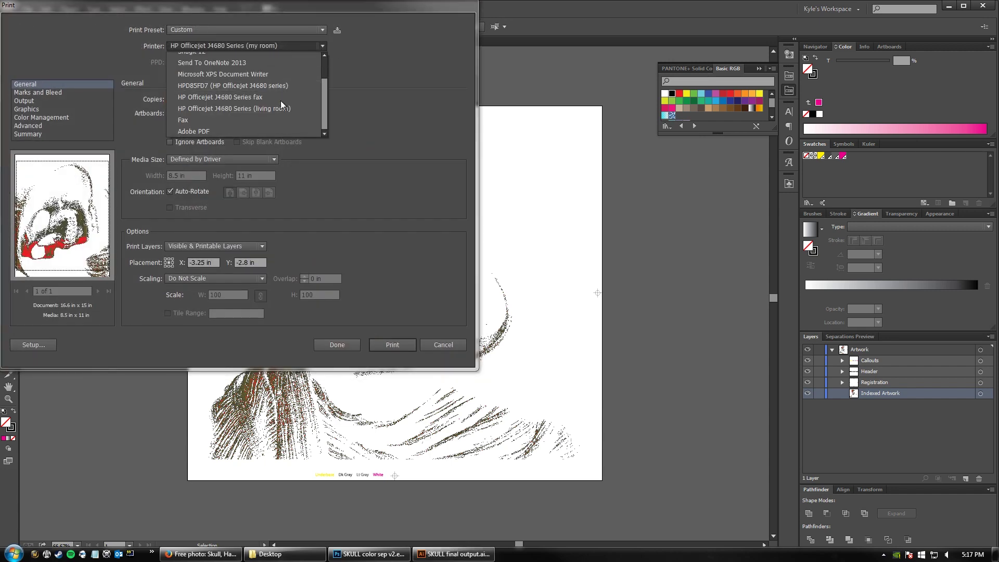
click(201, 133)
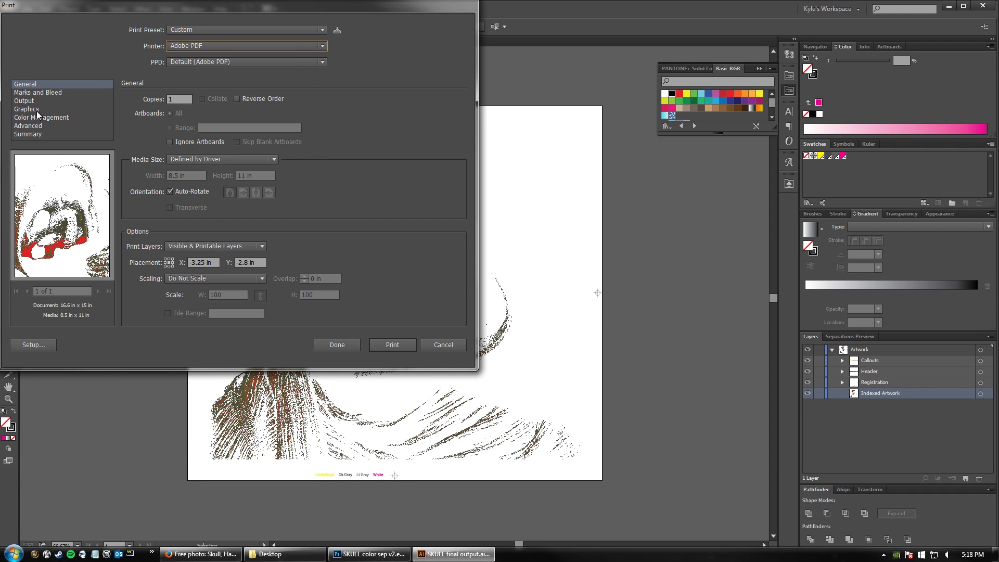
Step: Set the print output mode to Separations (Host-Based) and keep the emulsion at Up (Right Reading)
click(38, 94)
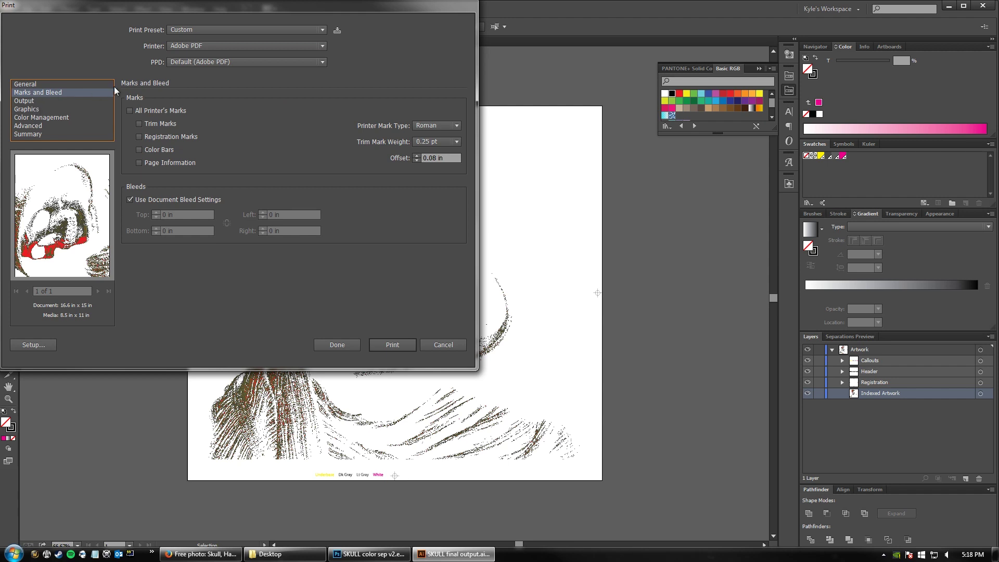
click(19, 101)
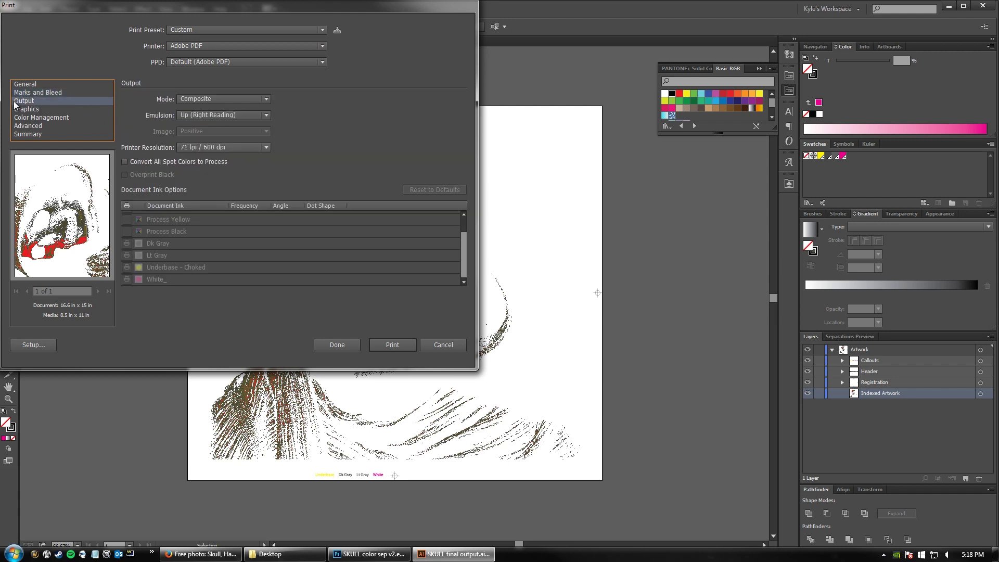
click(264, 97)
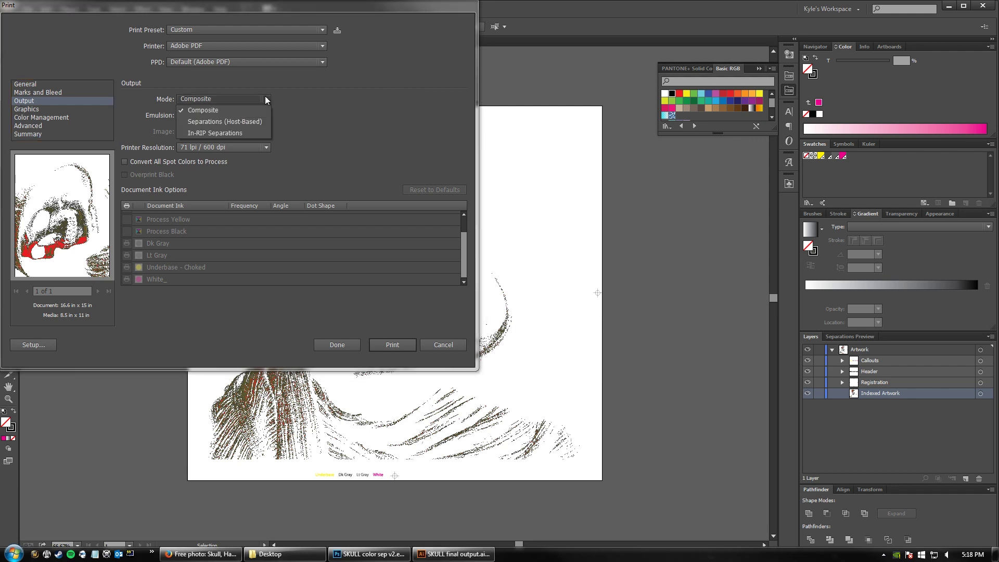
click(237, 135)
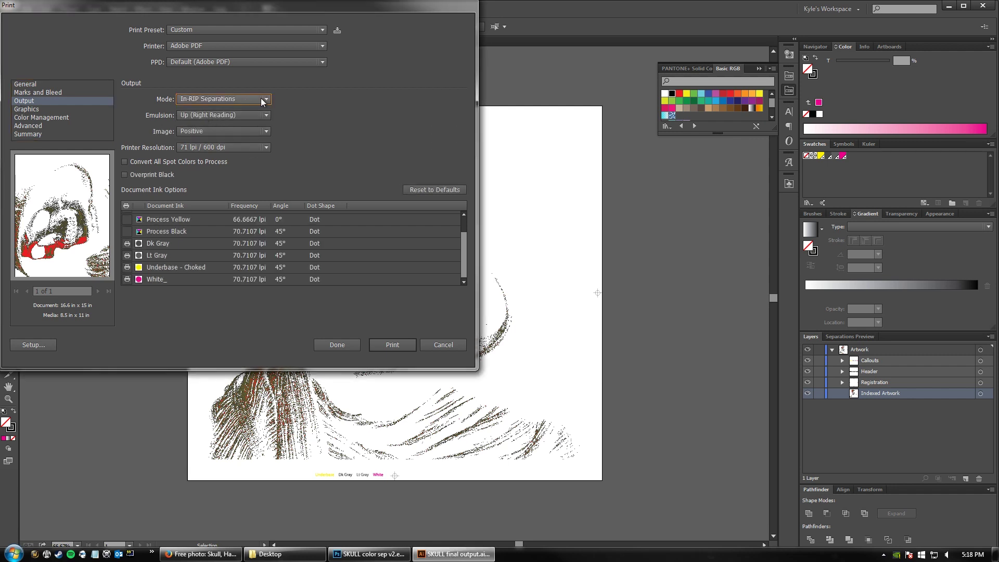
click(266, 97)
click(248, 122)
click(267, 114)
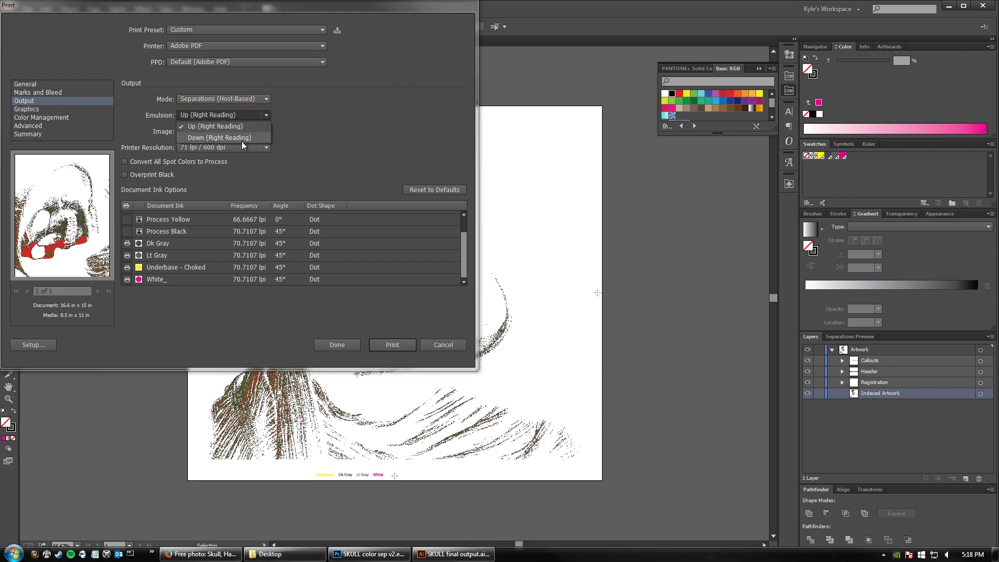
click(393, 140)
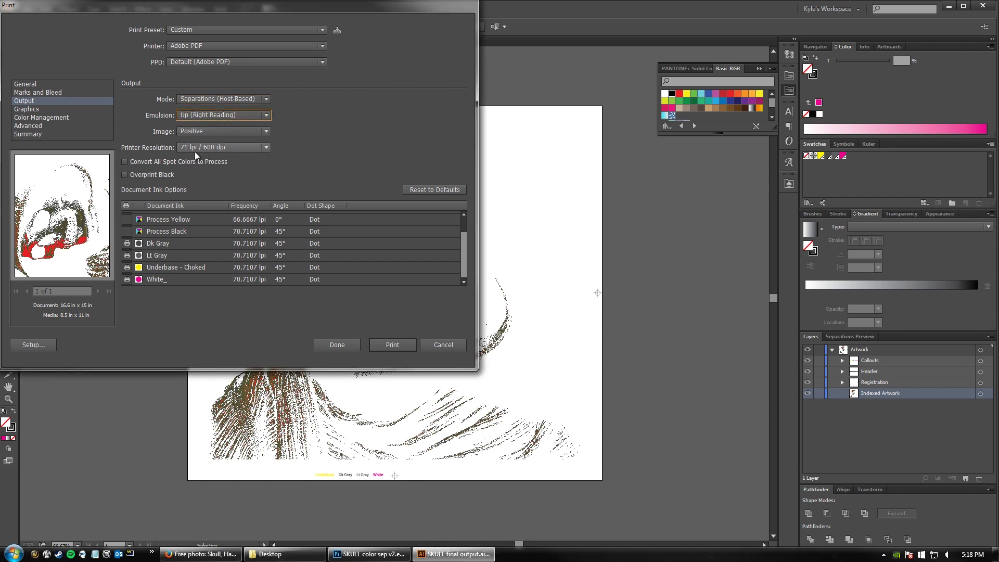
Step: Select a printer resolution of 71 lpi / 600 dpi and check which document inks are enabled for printing
click(266, 147)
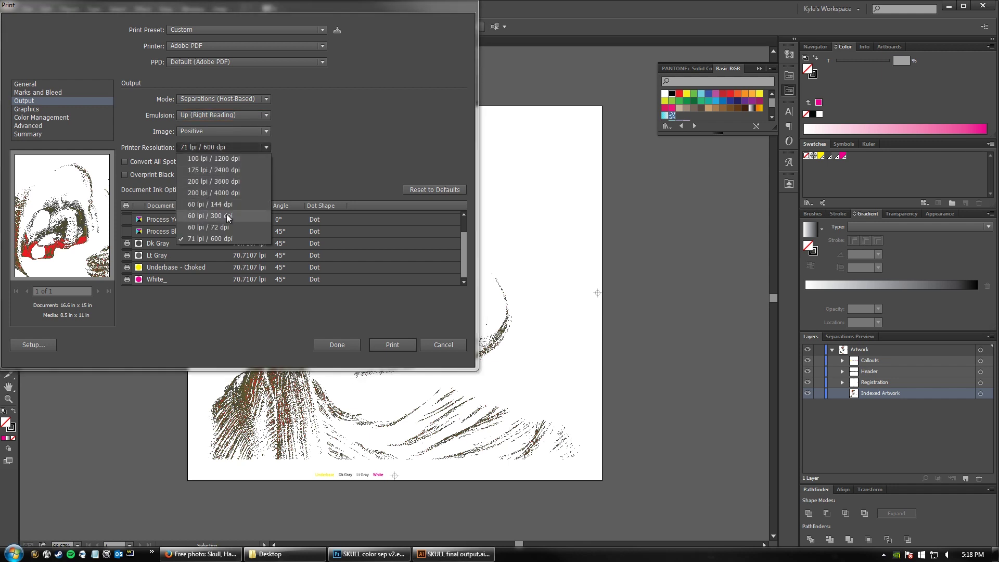
click(353, 137)
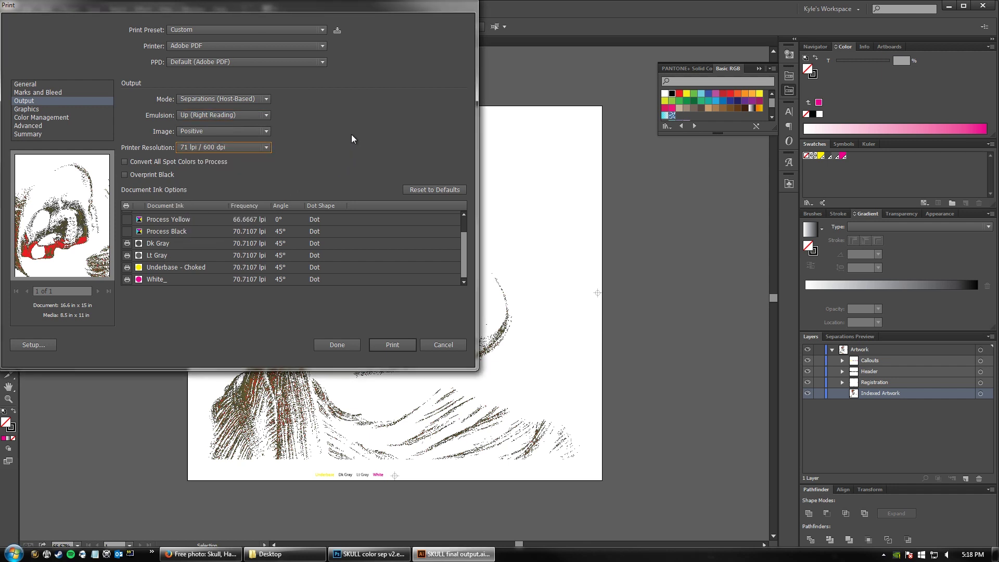
click(268, 147)
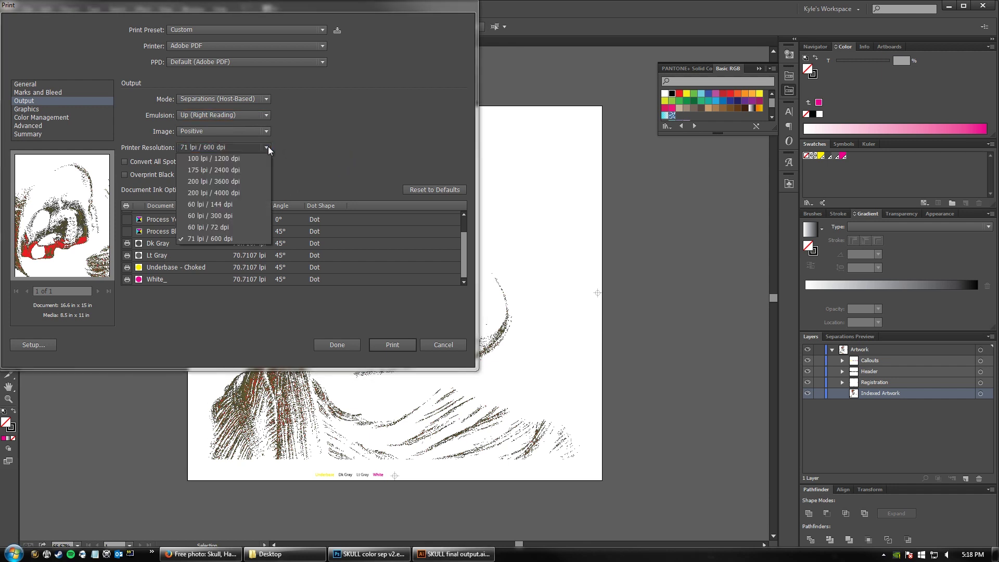
click(227, 238)
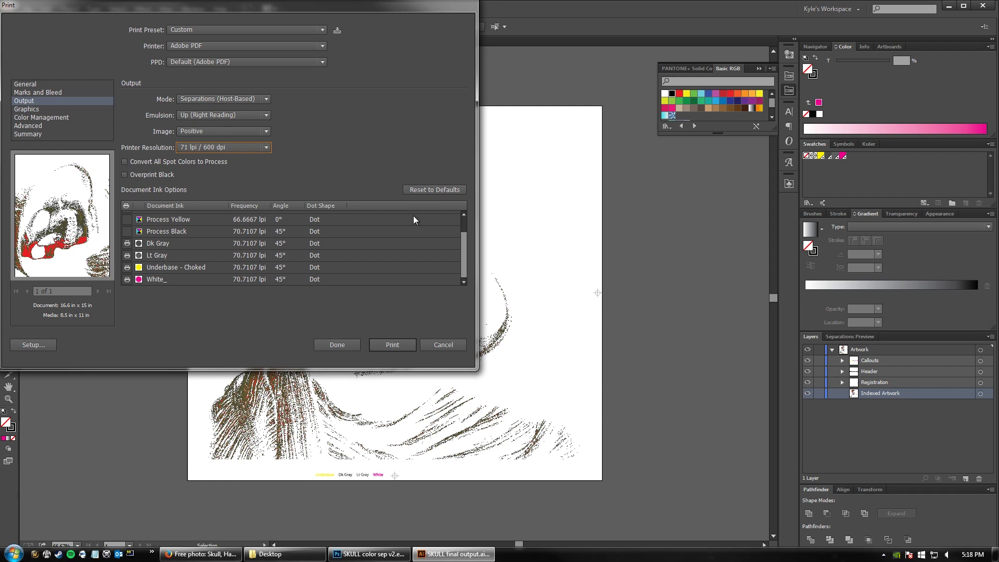
drag(462, 248, 465, 201)
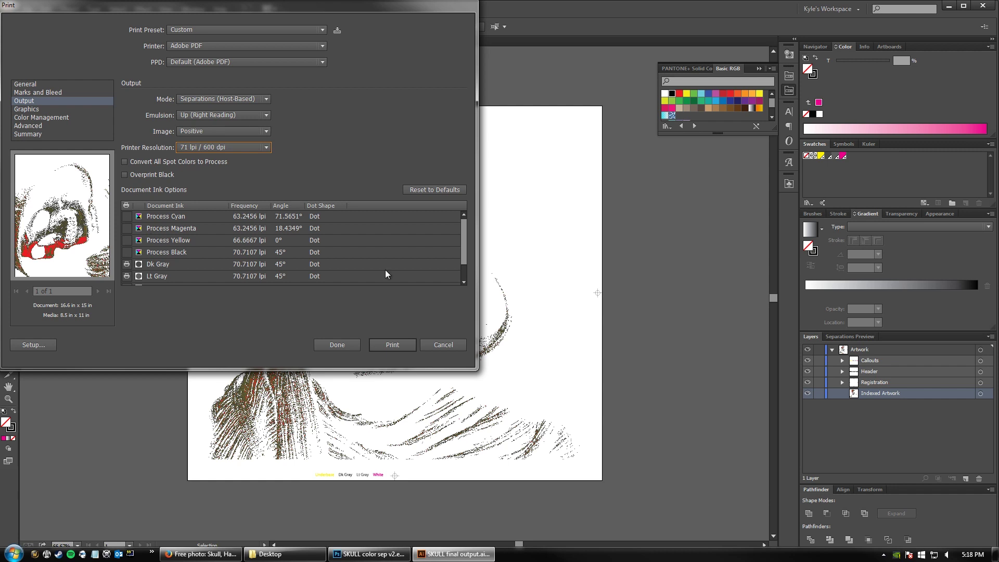
drag(462, 242, 467, 292)
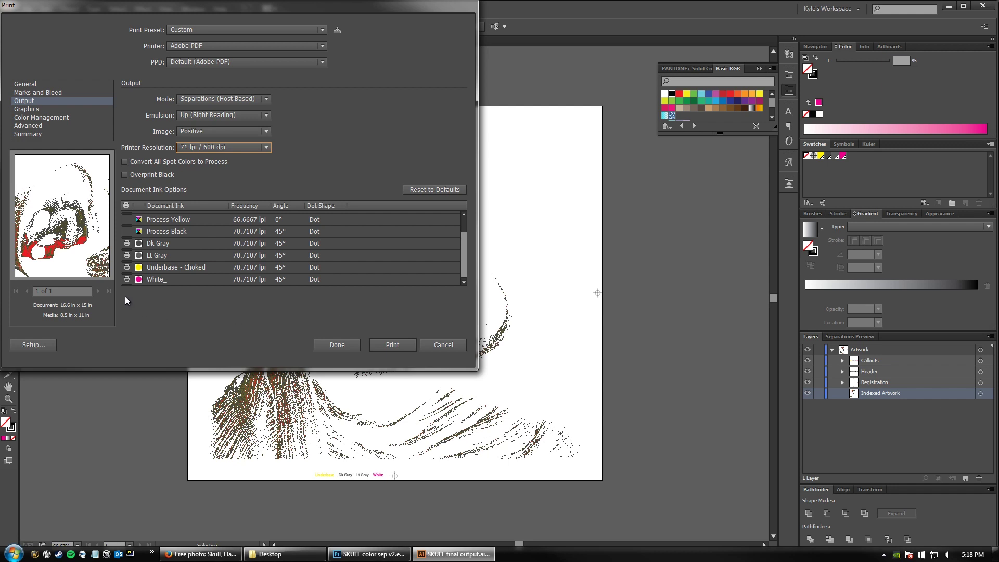
click(126, 279)
Step: Review the print summary along with the advanced, graphics and color management print settings
click(30, 133)
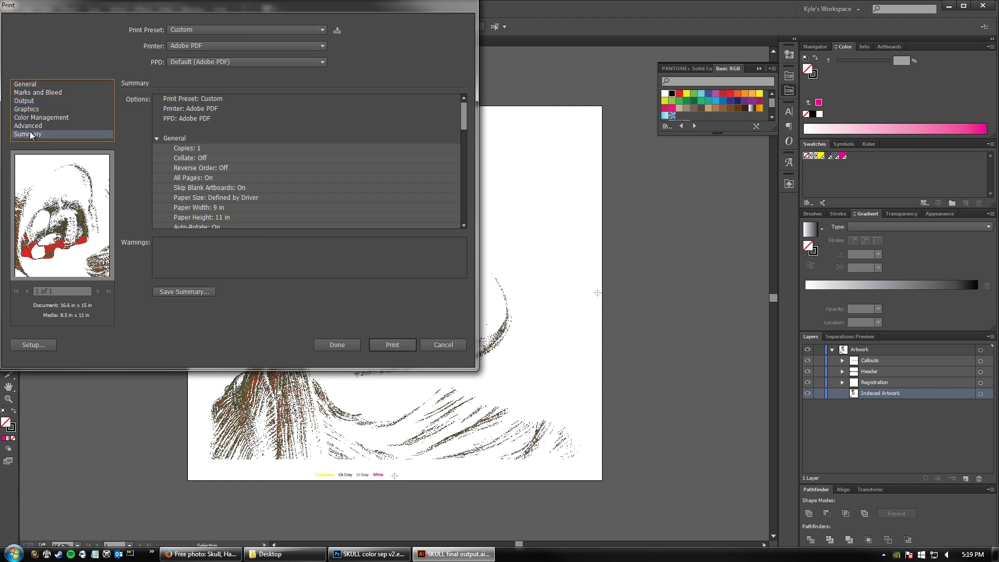
click(37, 126)
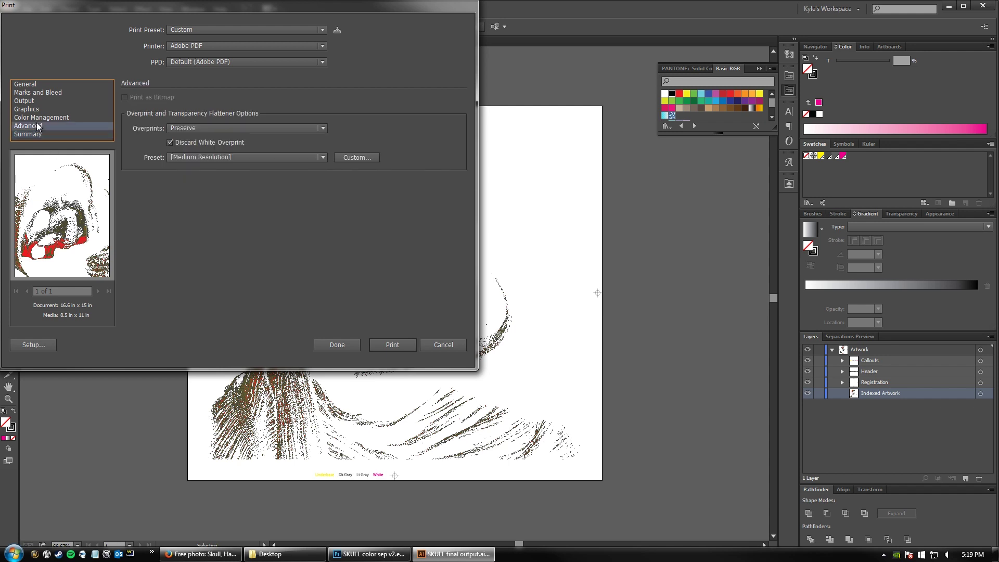
click(42, 119)
click(35, 109)
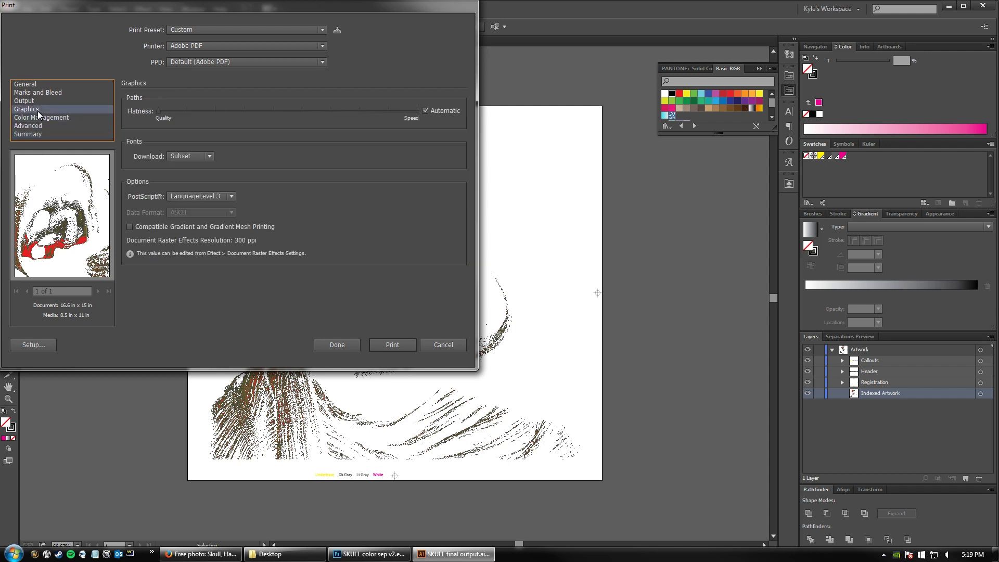
click(27, 101)
click(32, 109)
click(31, 118)
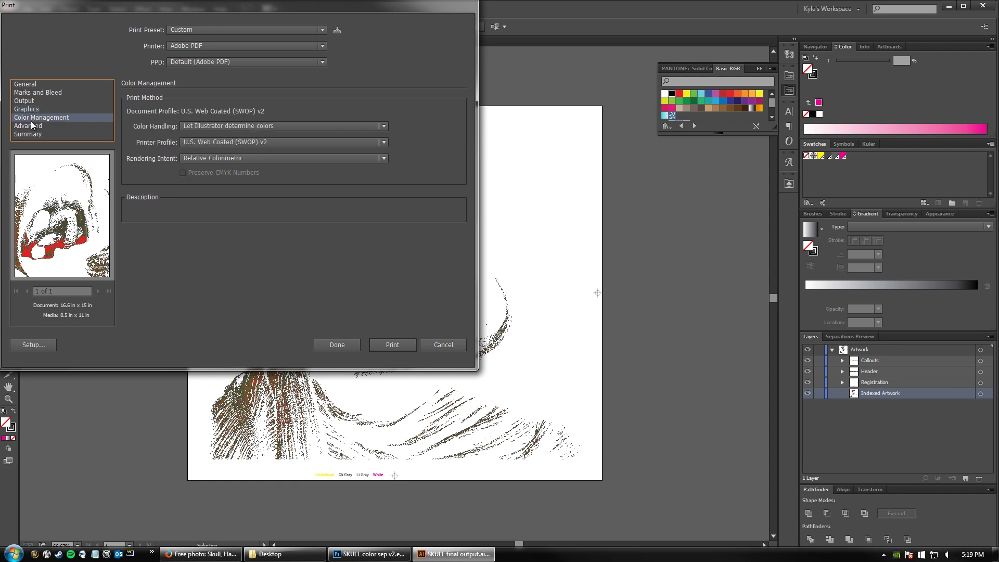
Step: Keep overprints set to Preserve and set the transparency flattener preset to High Resolution
click(33, 126)
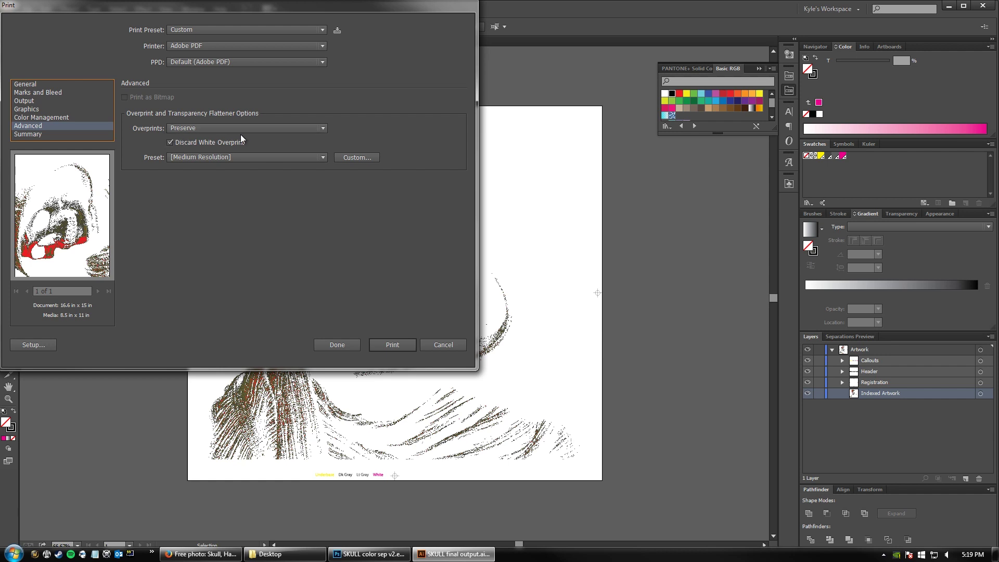
click(322, 130)
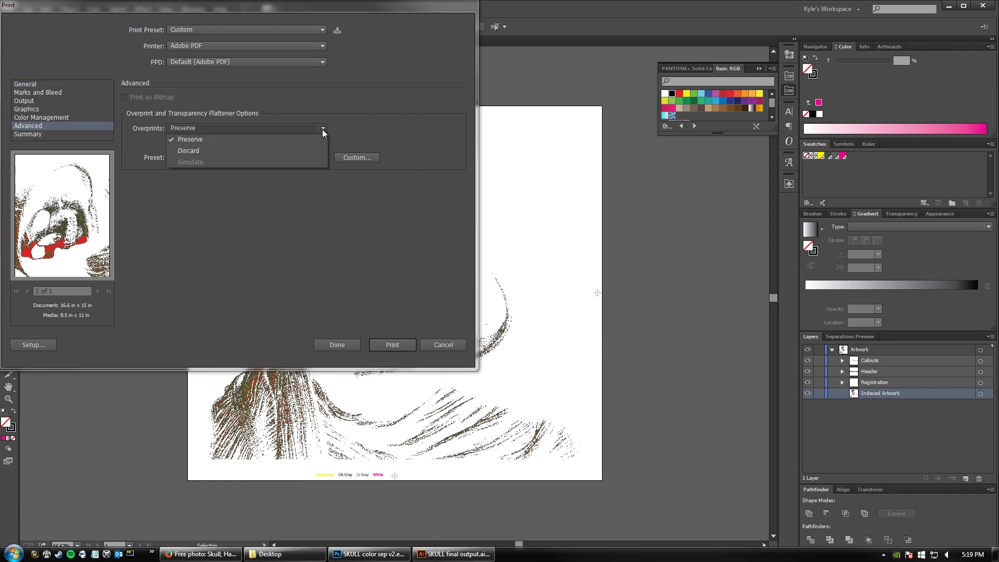
click(323, 130)
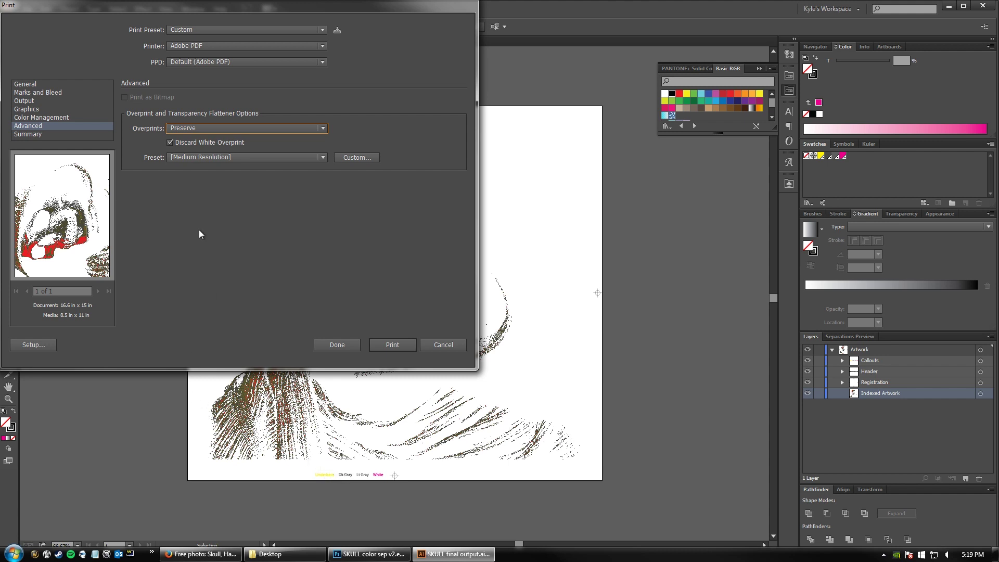
click(321, 159)
click(267, 183)
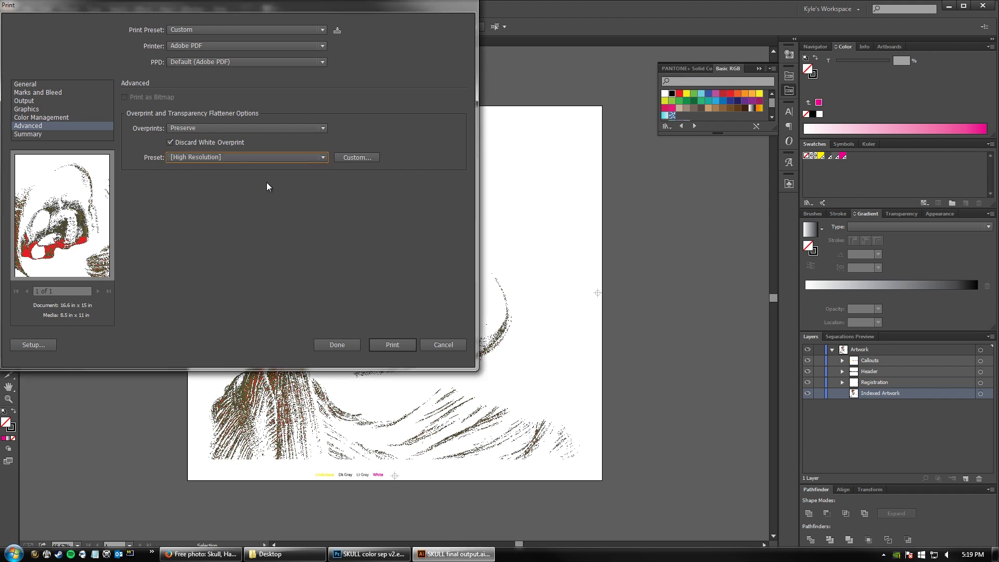
Step: Review the print summary and keep the print settings without printing
click(20, 134)
mouse_move(463, 111)
mouse_down()
mouse_move(461, 232)
mouse_move(464, 105)
mouse_up()
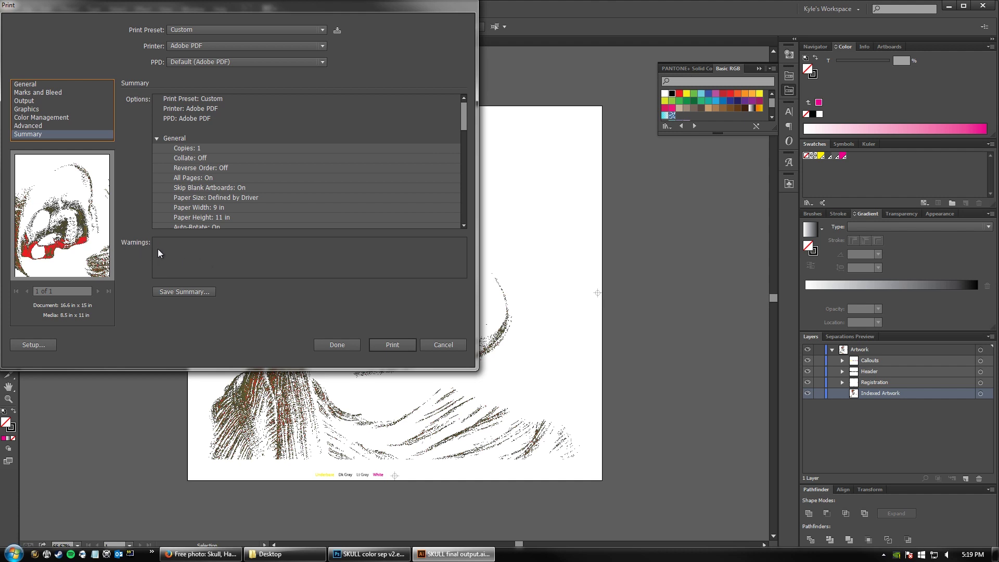
click(347, 338)
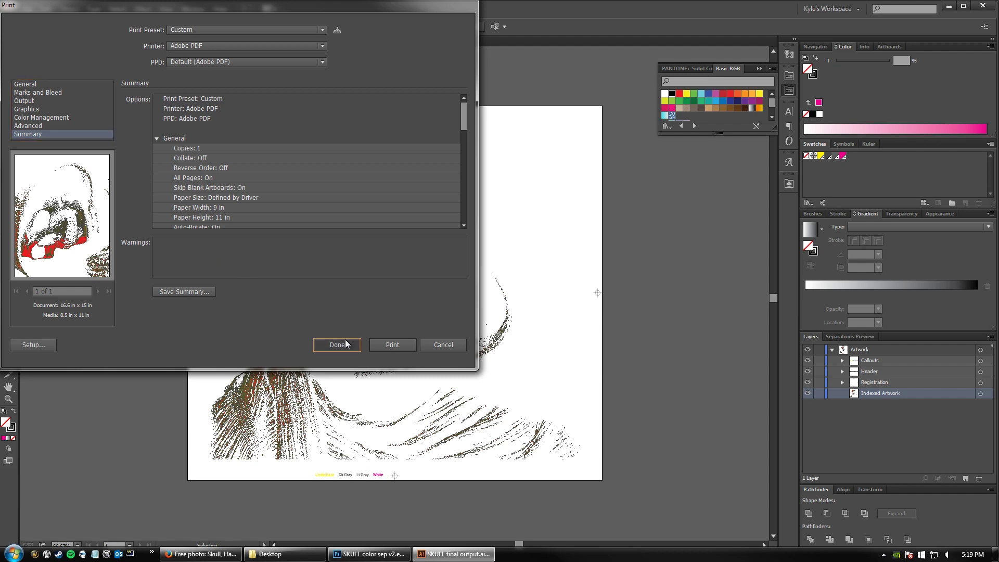
Step: Switch the Underbase - Choked spot swatch's color mode to Lab
double_click(821, 156)
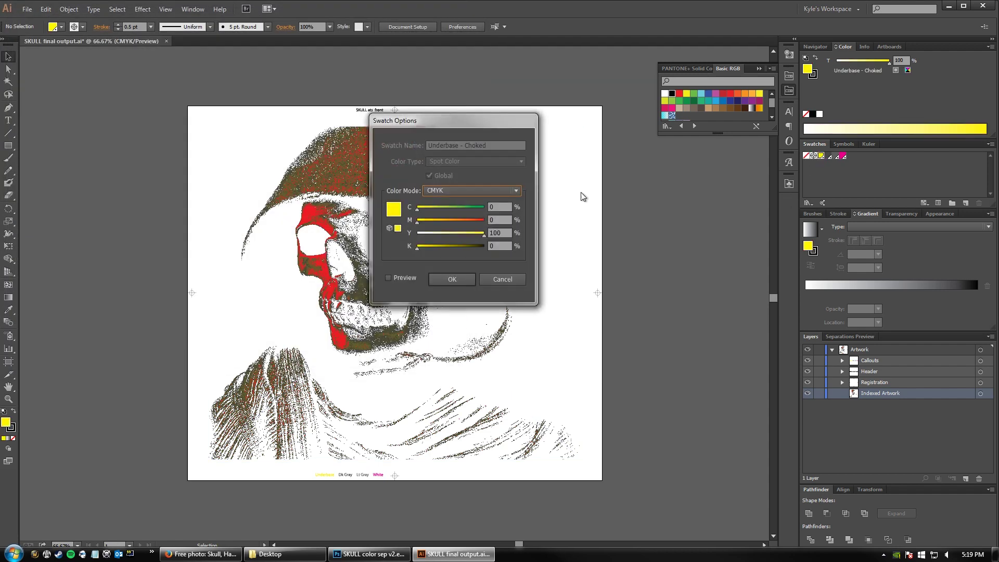
click(516, 191)
click(461, 245)
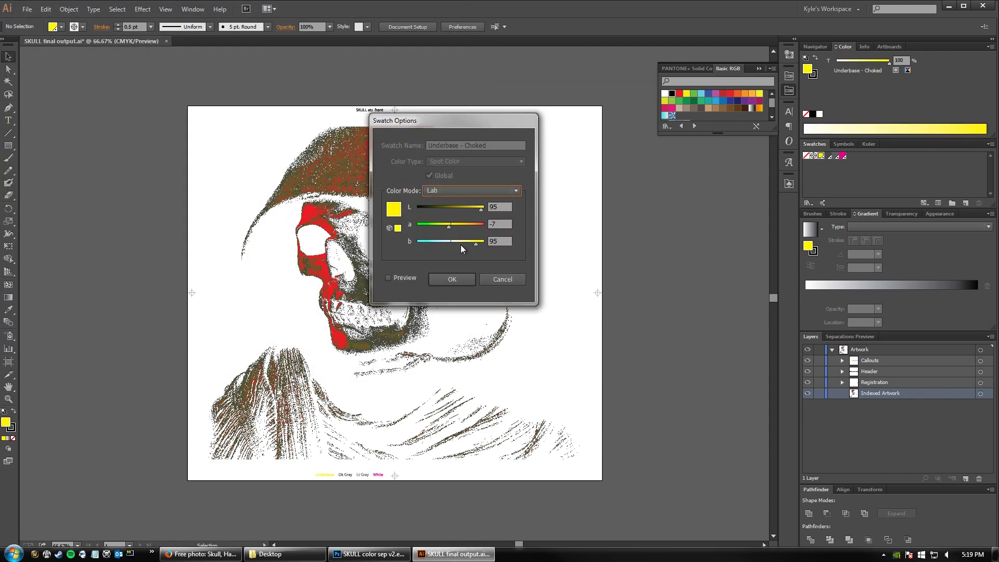
click(463, 280)
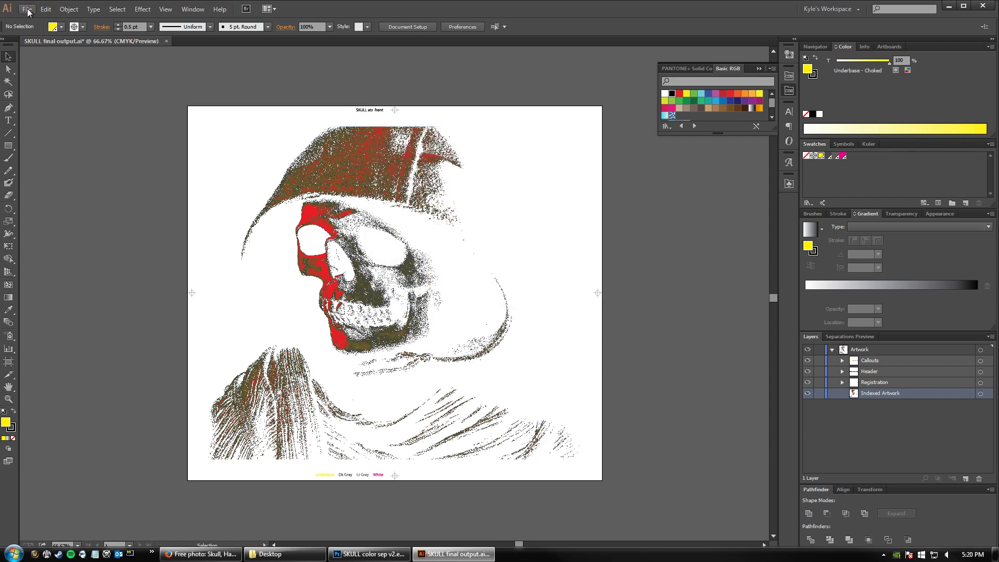
Step: Check the print summary for warnings and leave the print settings without printing
click(27, 9)
click(51, 298)
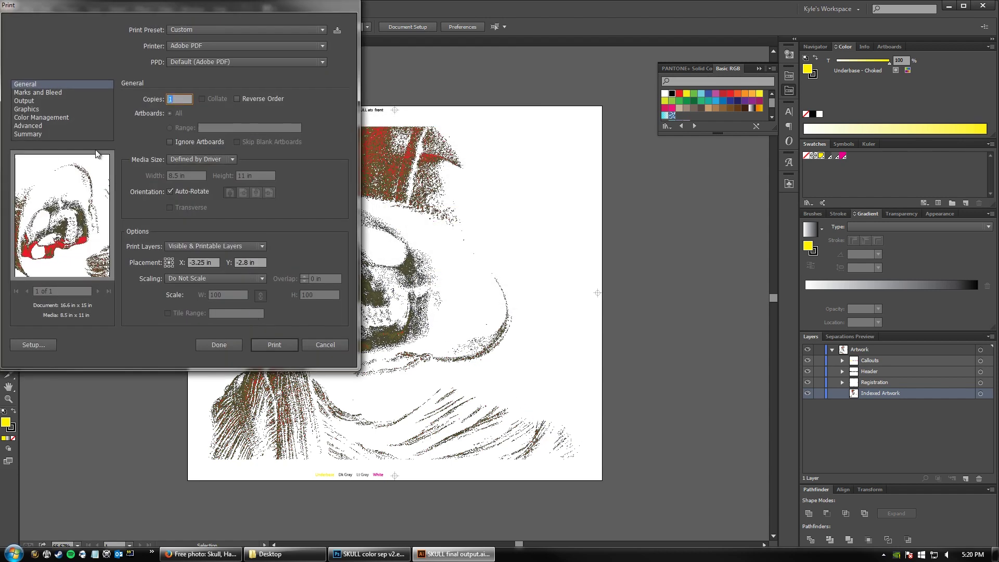
click(41, 134)
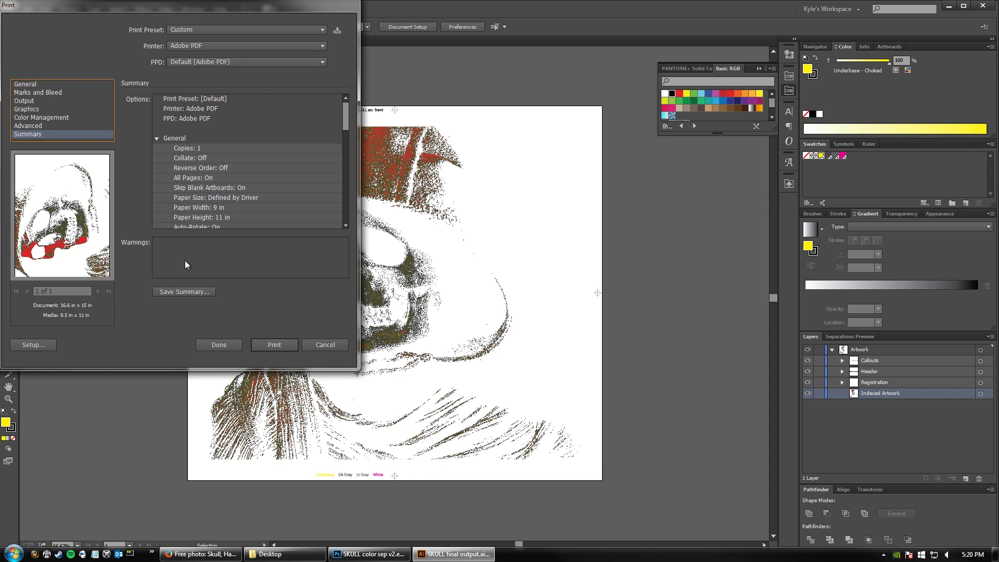
click(219, 345)
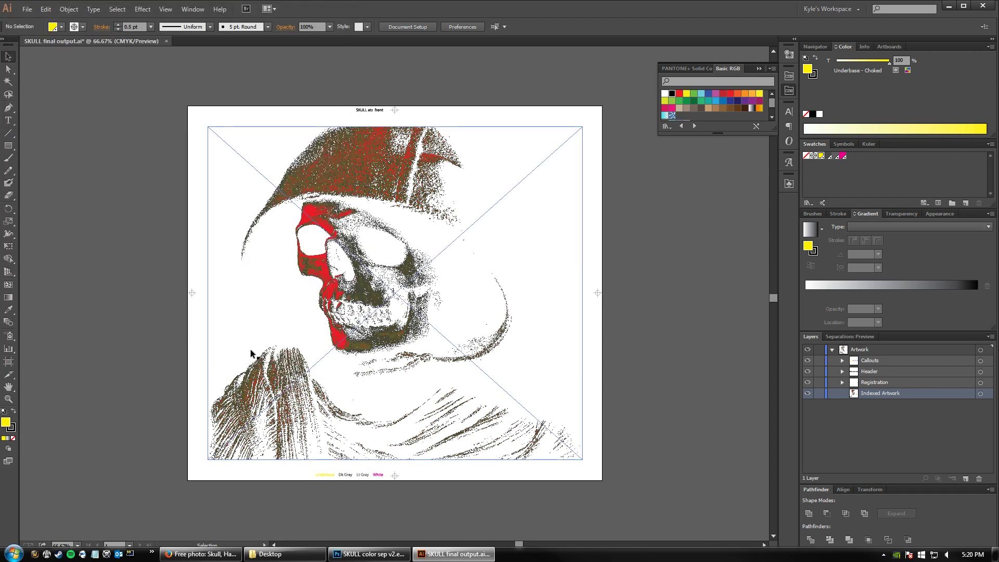
Step: Set the Underbase - Choked spot swatch's color mode back to CMYK
double_click(822, 157)
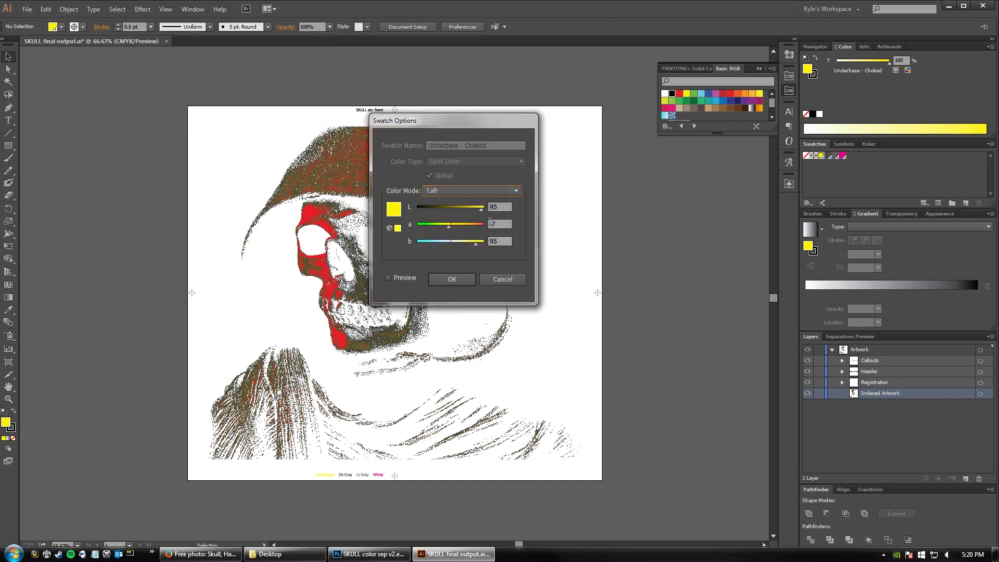
click(511, 191)
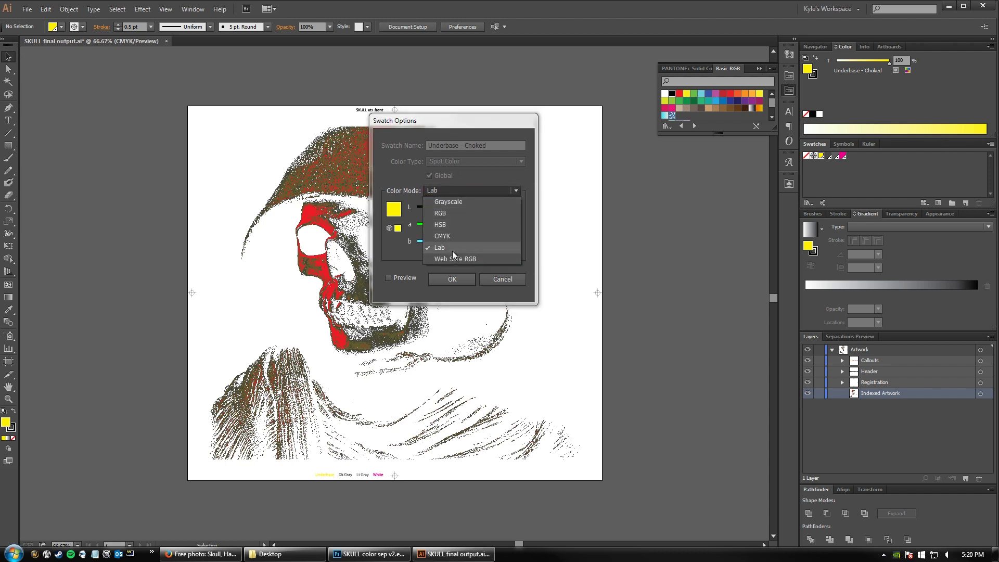
click(454, 236)
click(457, 282)
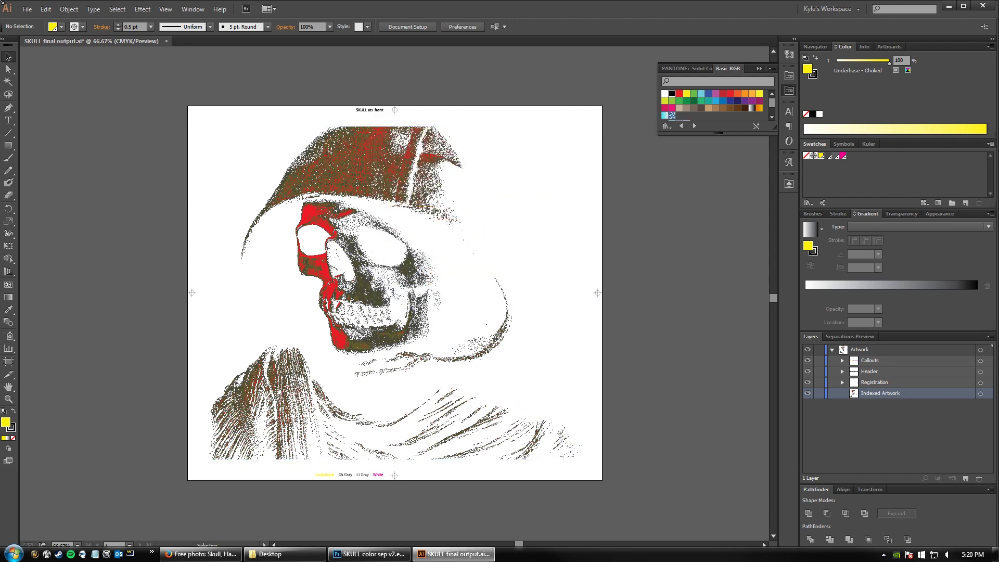
Step: Set the print media size to Custom at 15 by 16.6 in and turn off Auto-Rotate so the artwork prints upright
click(27, 9)
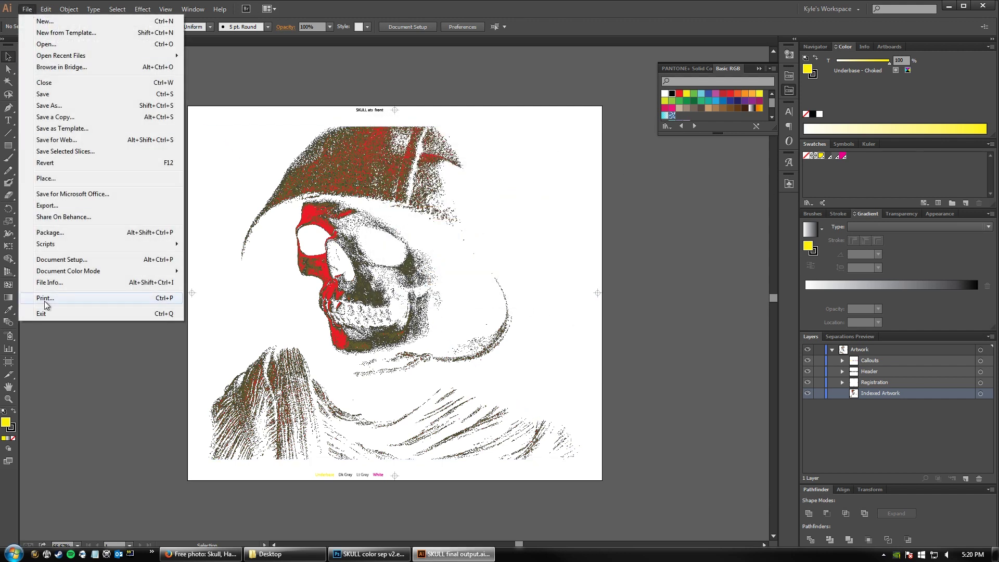
click(44, 299)
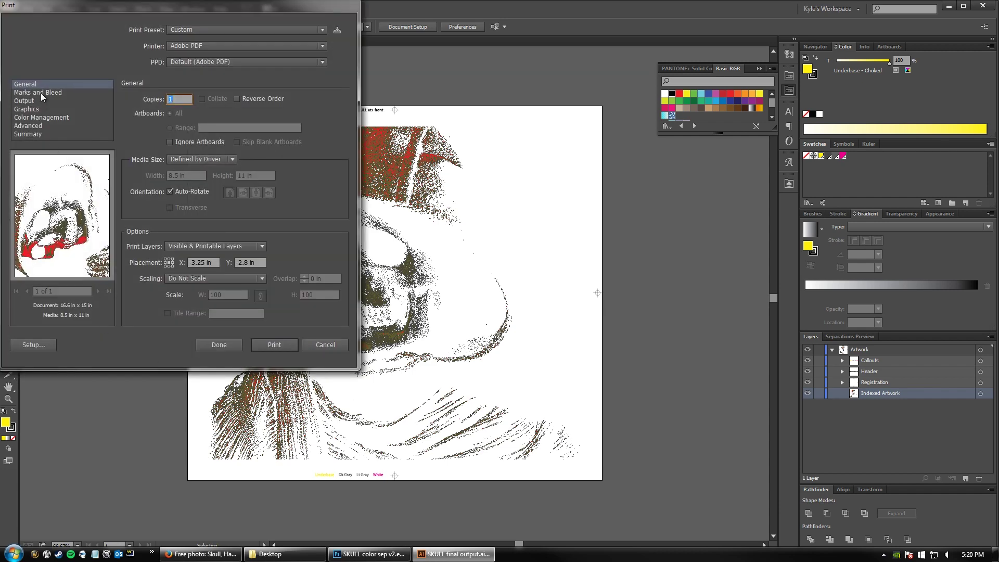
click(239, 161)
click(209, 183)
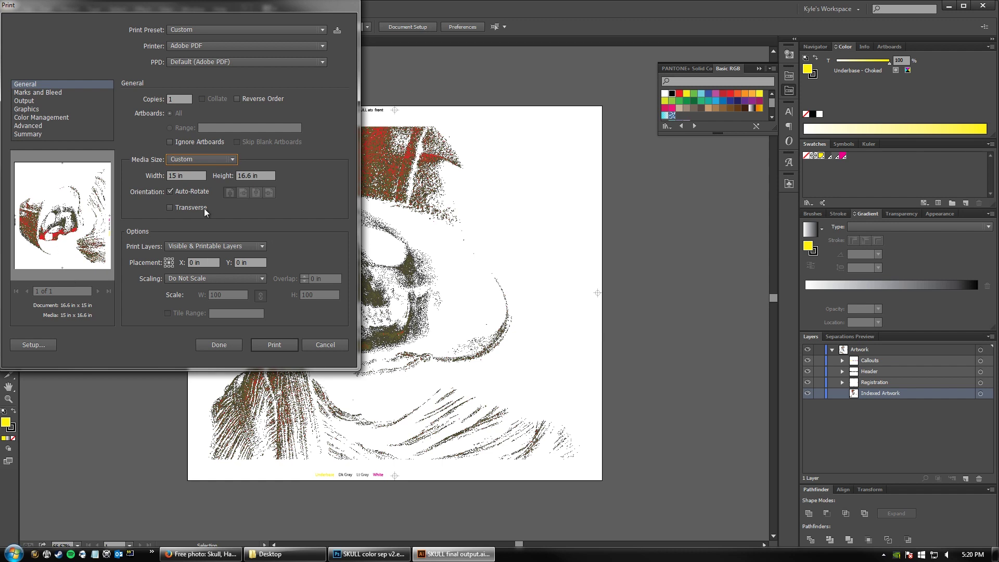
click(169, 192)
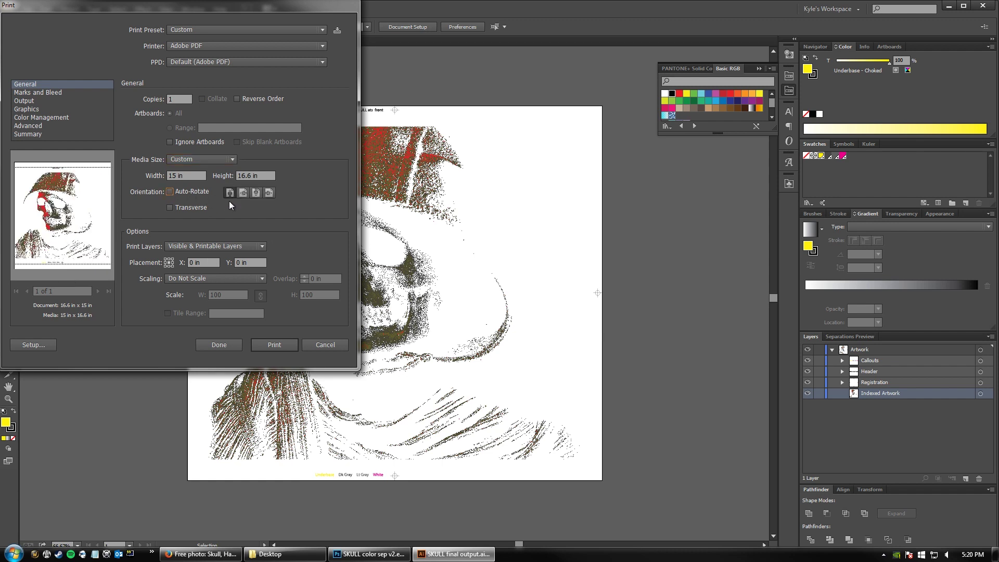
click(232, 161)
click(196, 176)
Step: Check the remaining print settings through to the summary and print the separations to SKULL final output.pdf on the Desktop
click(26, 94)
click(23, 107)
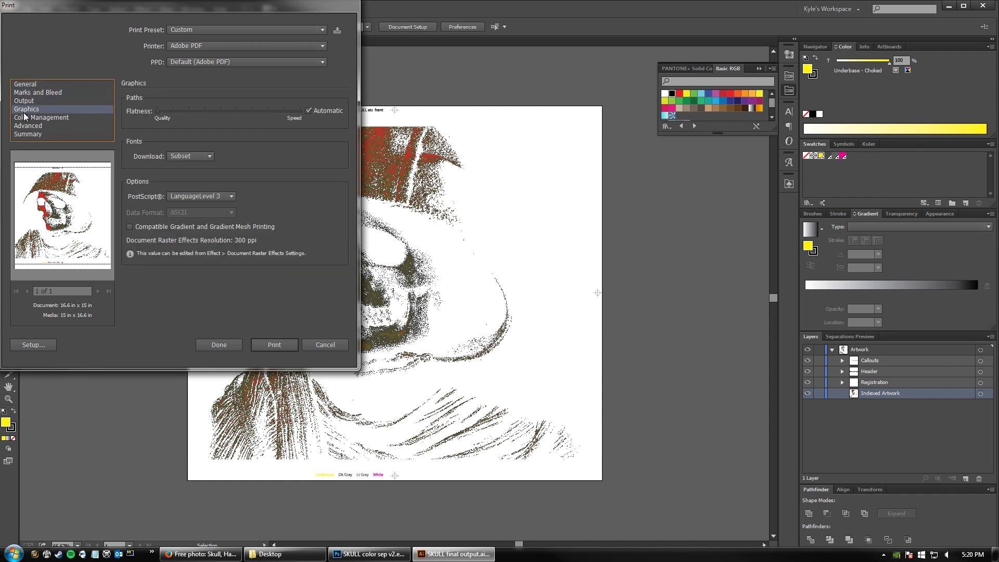
click(23, 117)
click(23, 126)
click(24, 135)
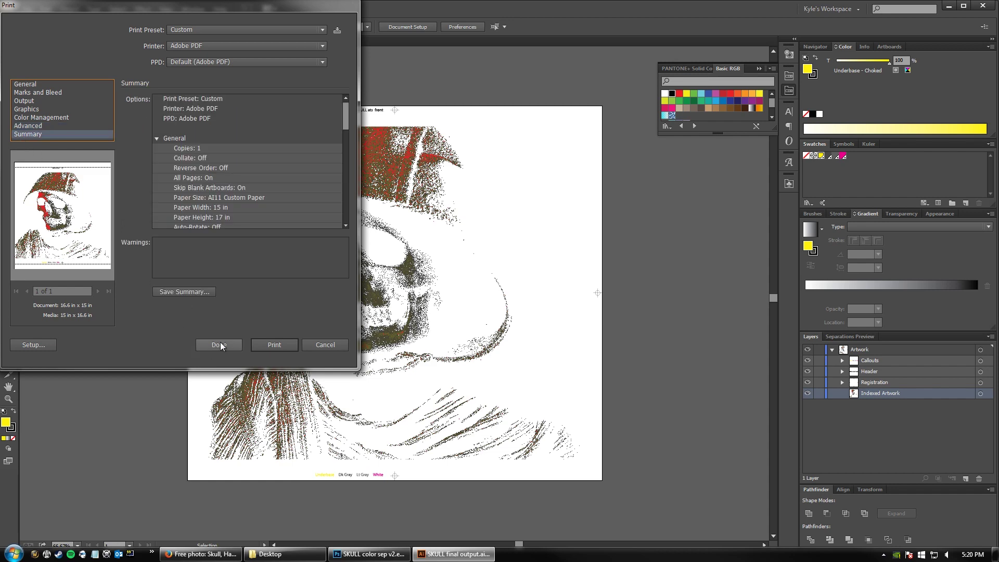
click(271, 342)
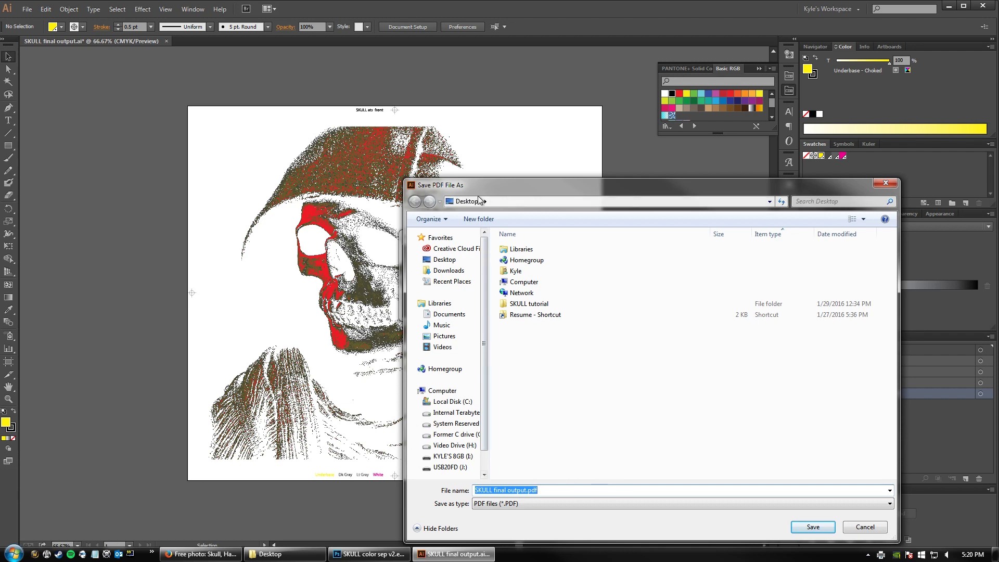
click(813, 527)
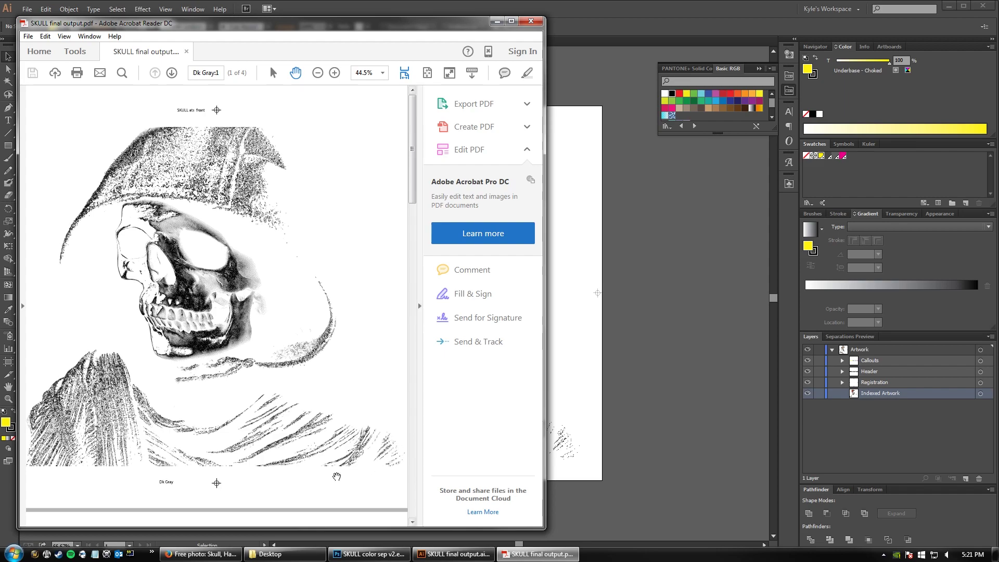
Step: Examine the Dk Gray, Lt Gray and Underbase separation pages of the output PDF in Acrobat Reader and close it
drag(545, 295, 554, 331)
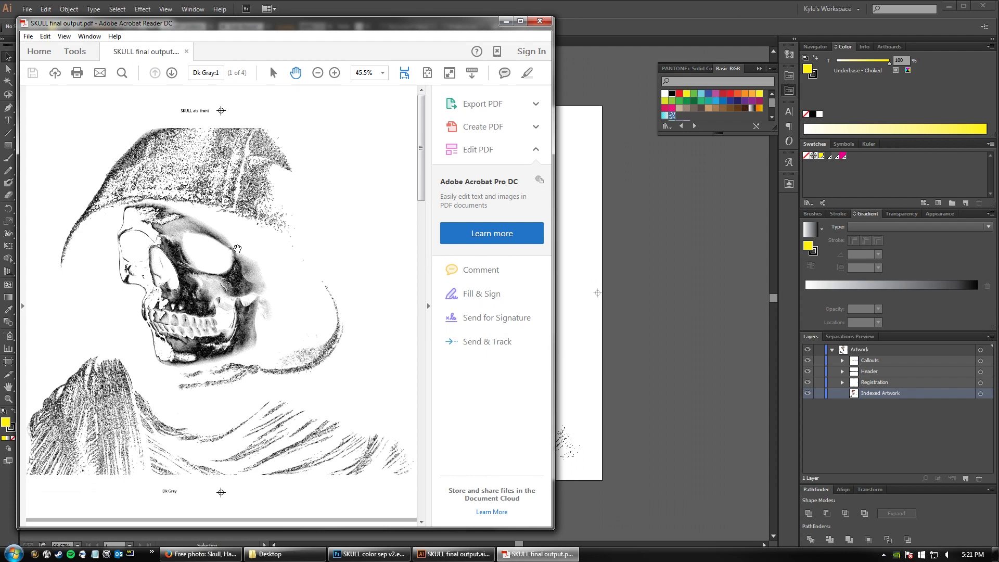
scroll(236, 250, down, 15)
scroll(237, 250, down, 15)
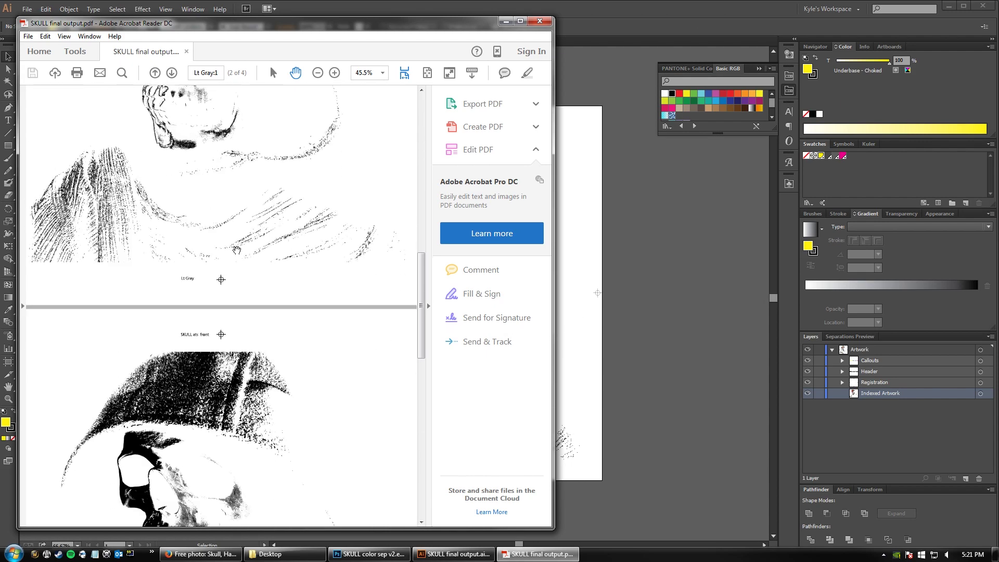
scroll(237, 251, up, 5)
scroll(236, 251, down, 11)
scroll(236, 251, up, 12)
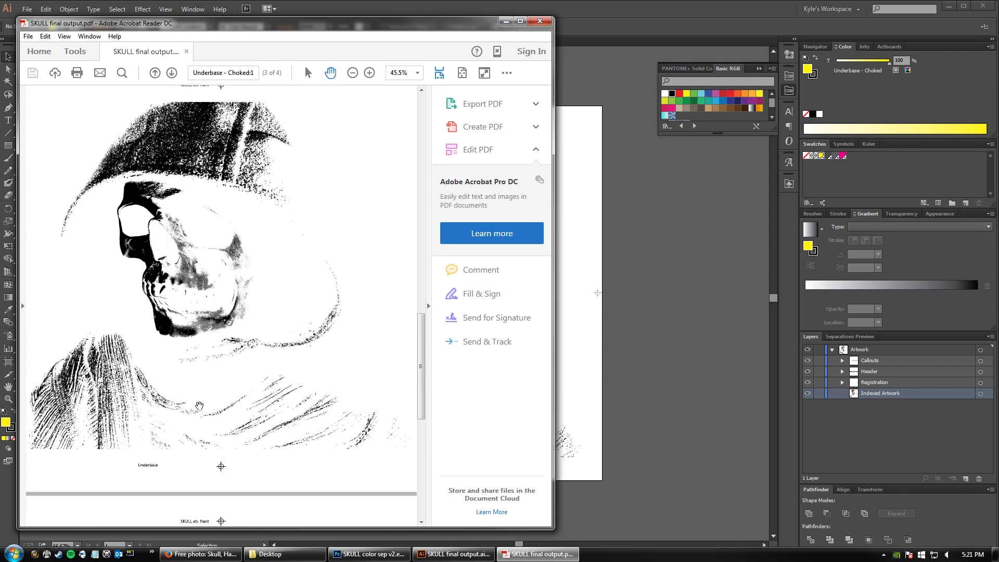
scroll(202, 374, up, 14)
scroll(199, 399, up, 10)
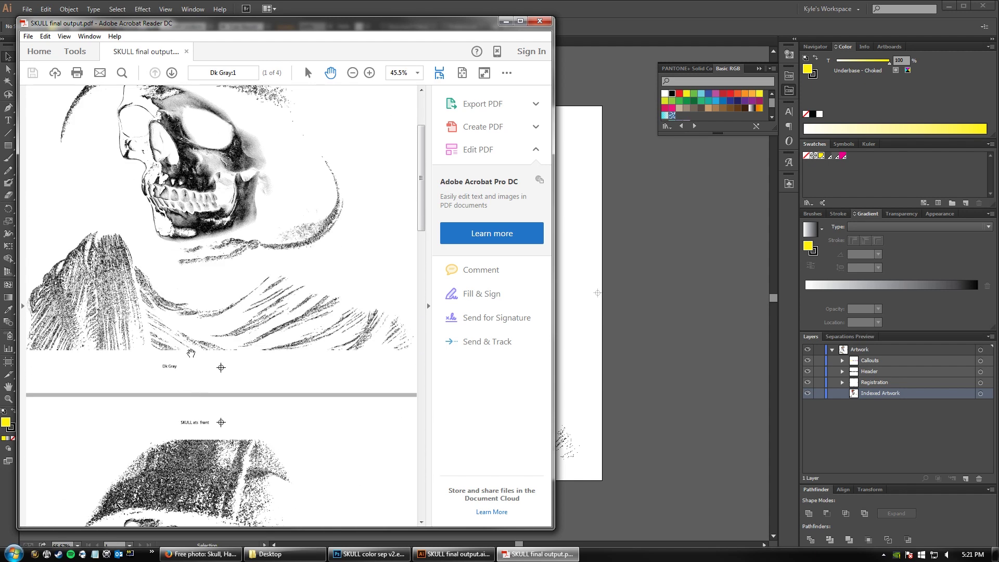
scroll(279, 342, down, 12)
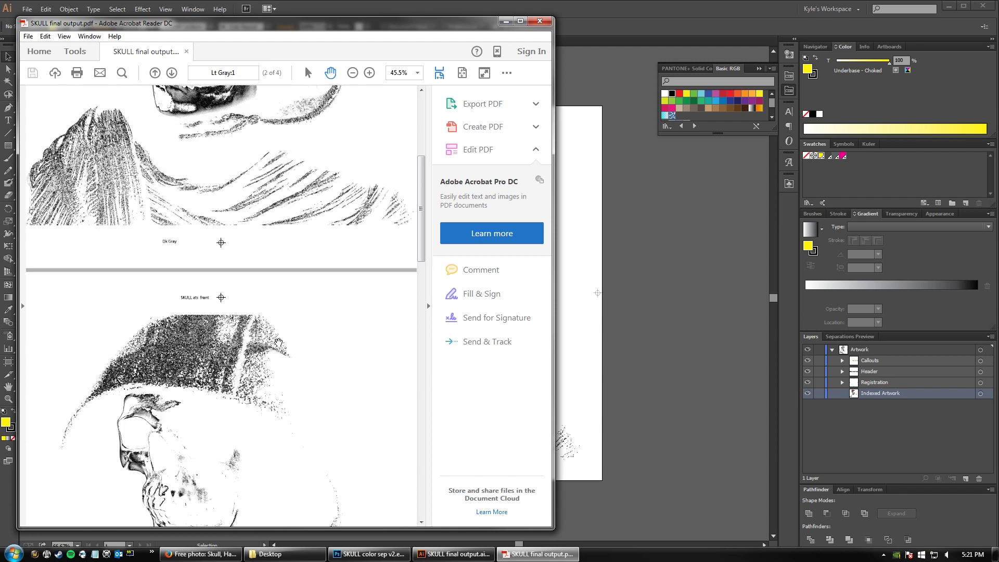
scroll(278, 346, down, 4)
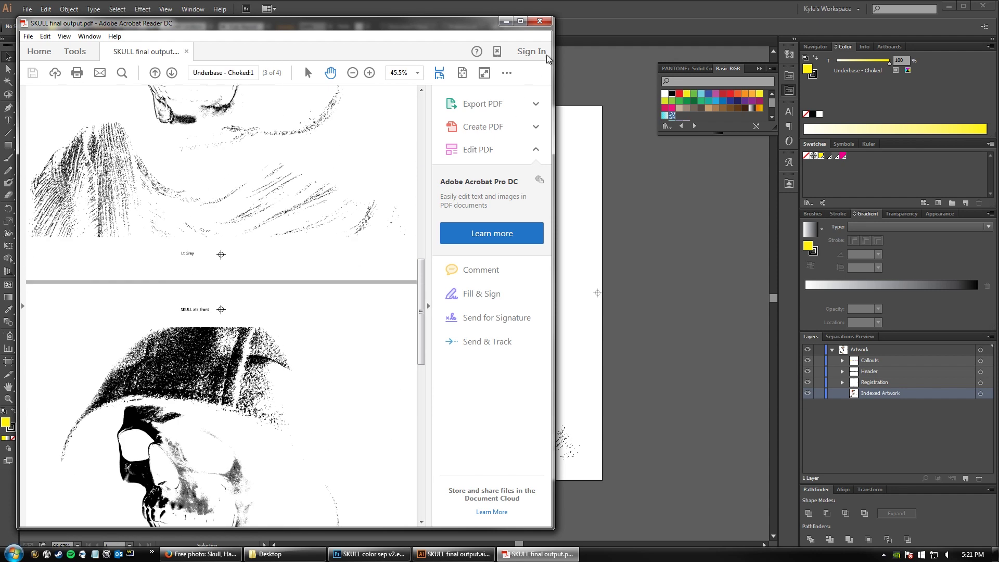
click(539, 21)
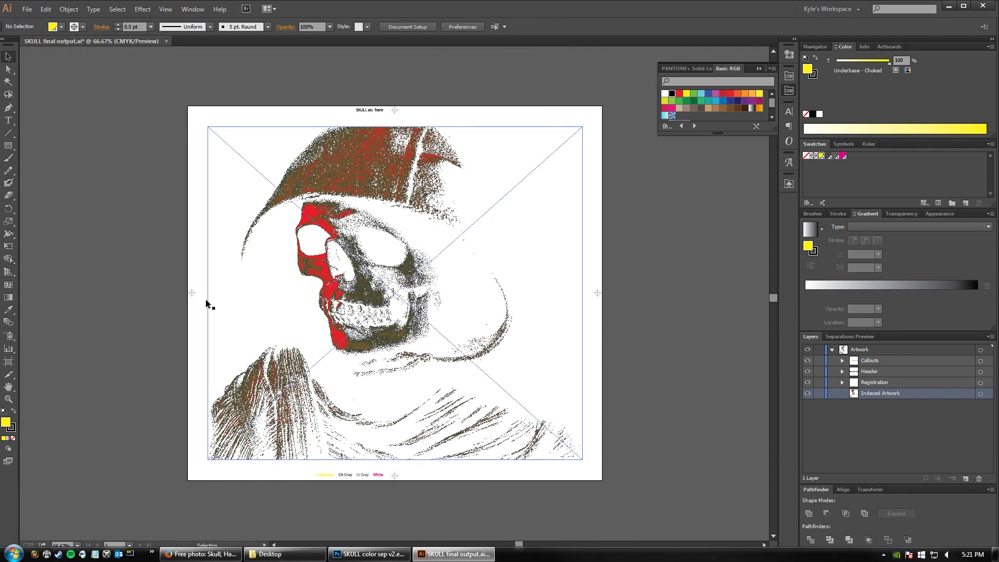
Step: Reopen the print settings and keep the media size at Custom and the scaling at Do Not Scale
click(27, 9)
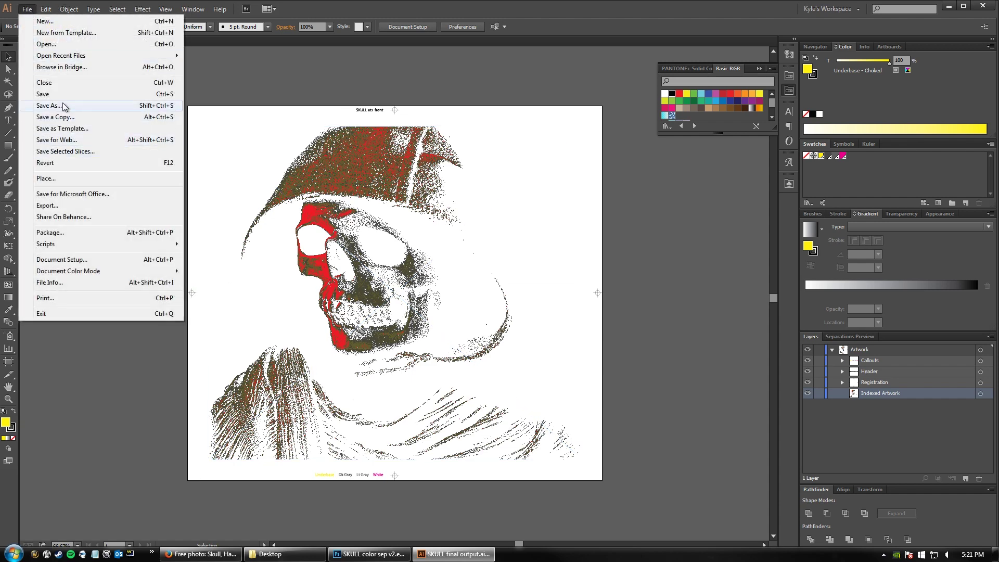
click(48, 296)
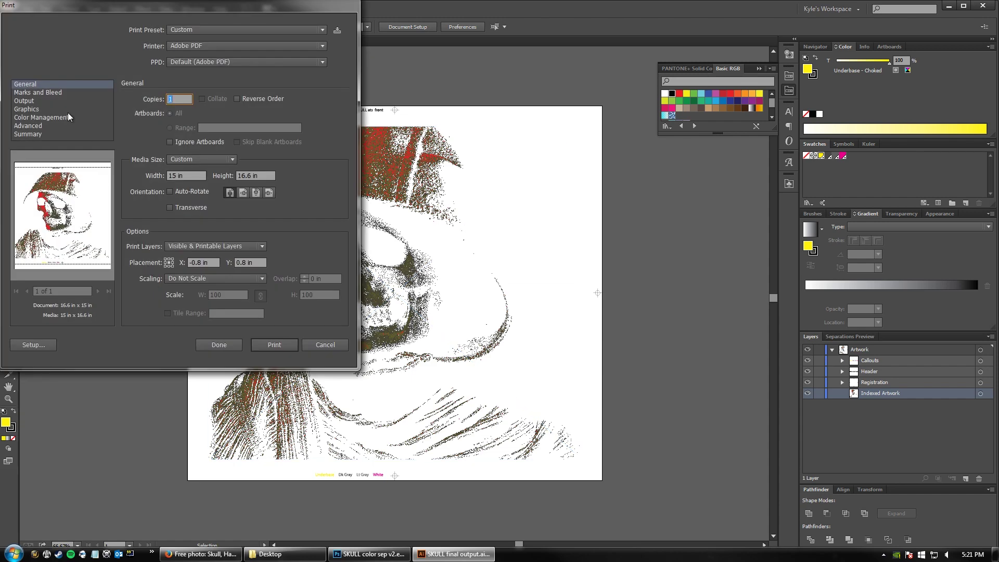
click(232, 158)
click(208, 164)
click(235, 160)
click(204, 176)
click(263, 278)
click(229, 289)
click(232, 159)
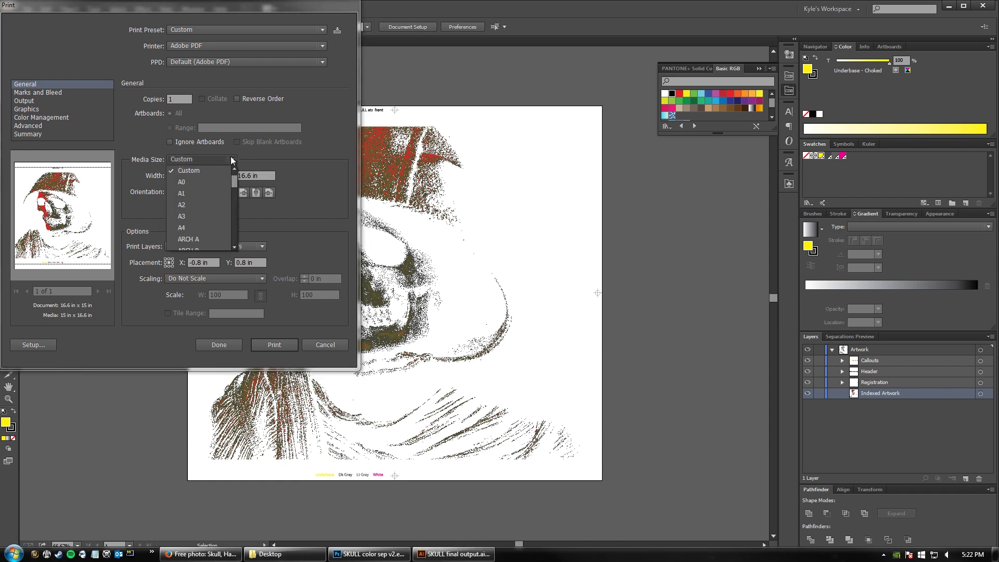
click(197, 170)
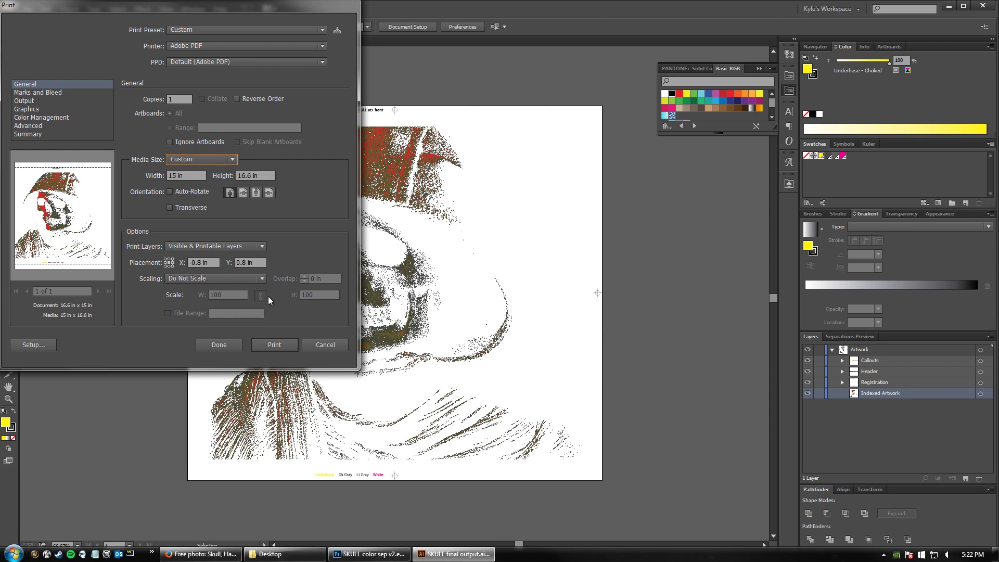
Step: Try All Layers as the print layers option and return it to Visible & Printable Layers
click(255, 244)
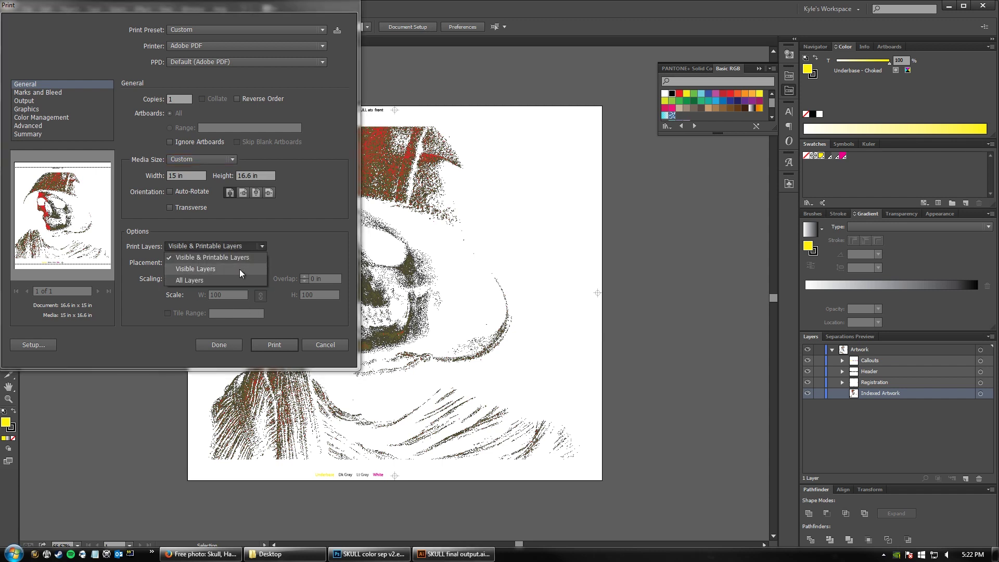
click(229, 280)
click(261, 246)
click(238, 259)
click(263, 244)
click(264, 244)
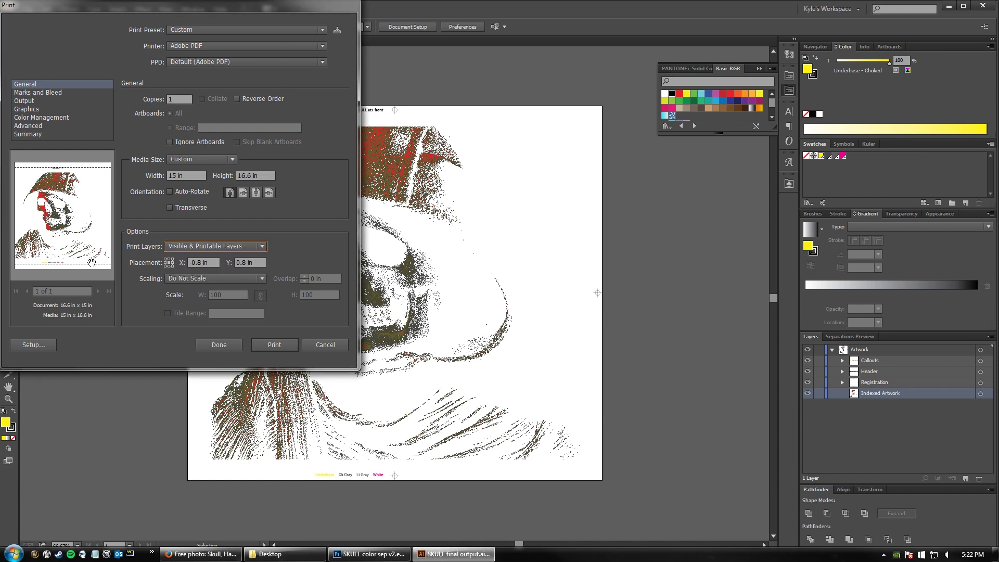
Step: Set the media width to 16.6 in and print the separations, replacing SKULL final output.pdf on the Desktop
click(198, 177)
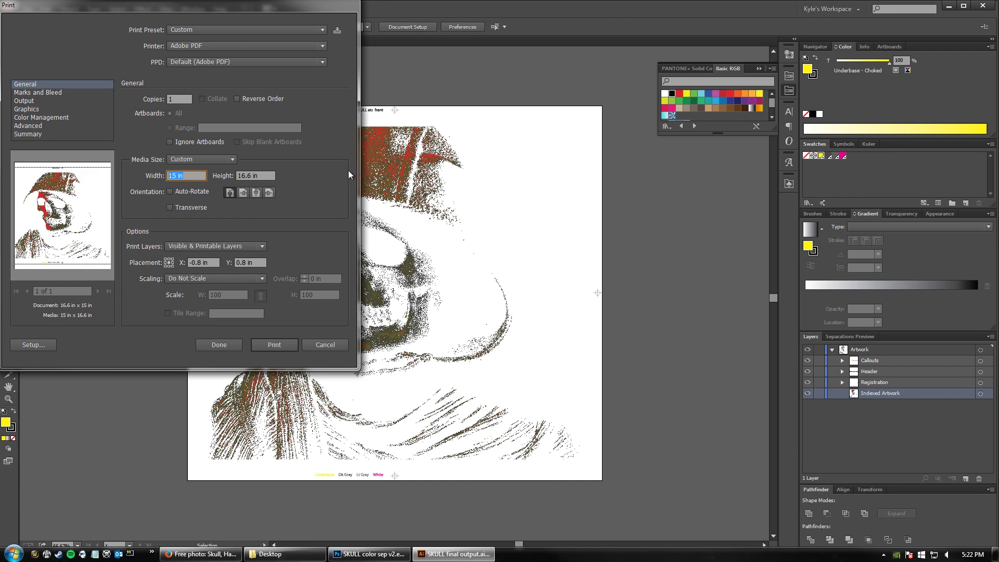
key(Return)
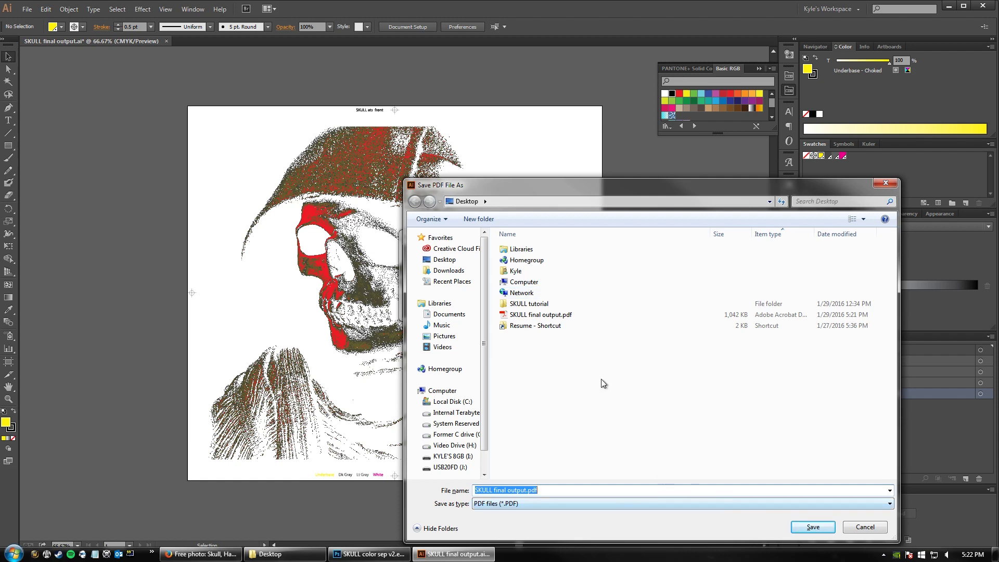
click(813, 527)
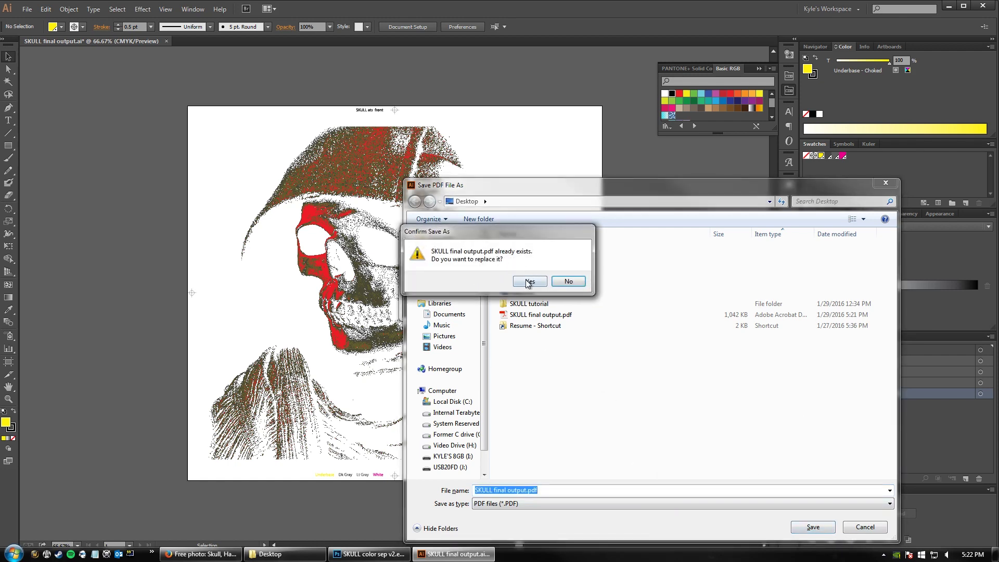
click(529, 283)
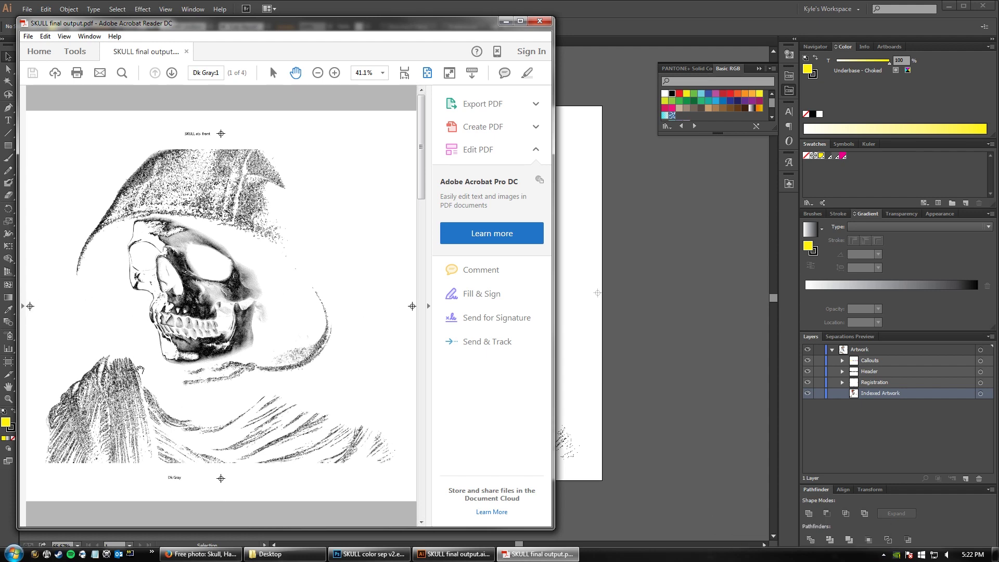
Step: Check the page size, orientation and registration marks of the new output PDF on its Dk Gray page
scroll(208, 371, down, 4)
scroll(220, 372, up, 4)
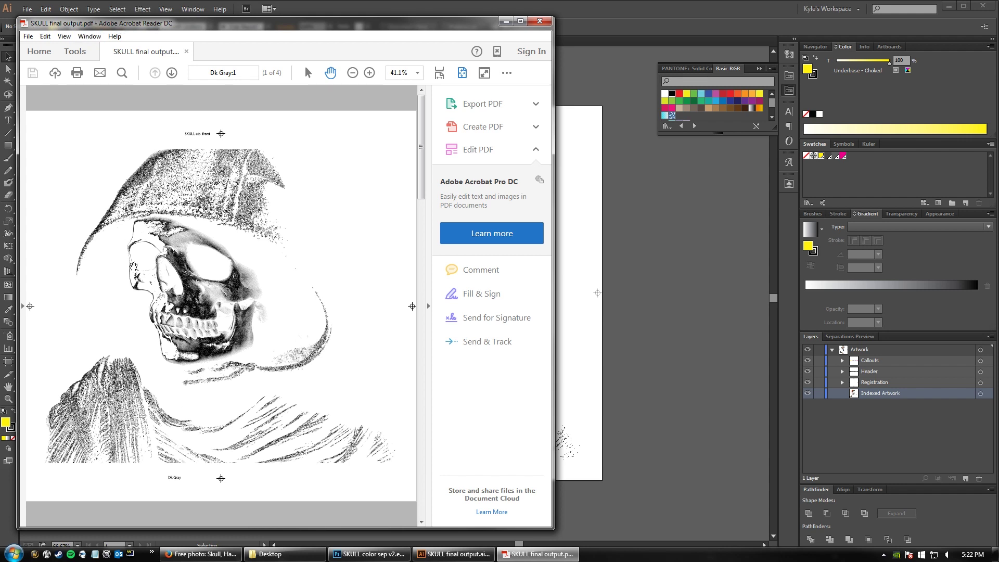
click(8, 399)
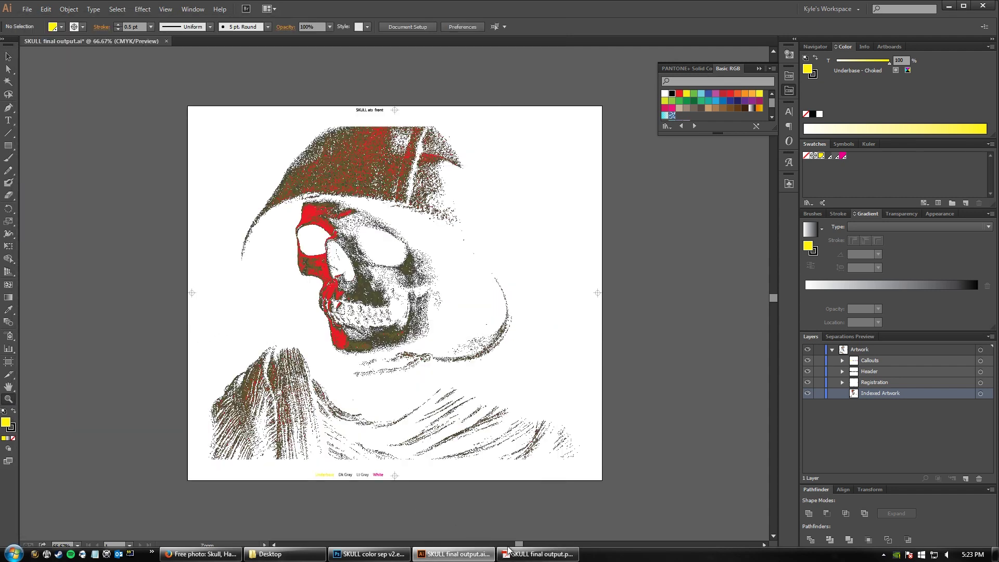
click(509, 552)
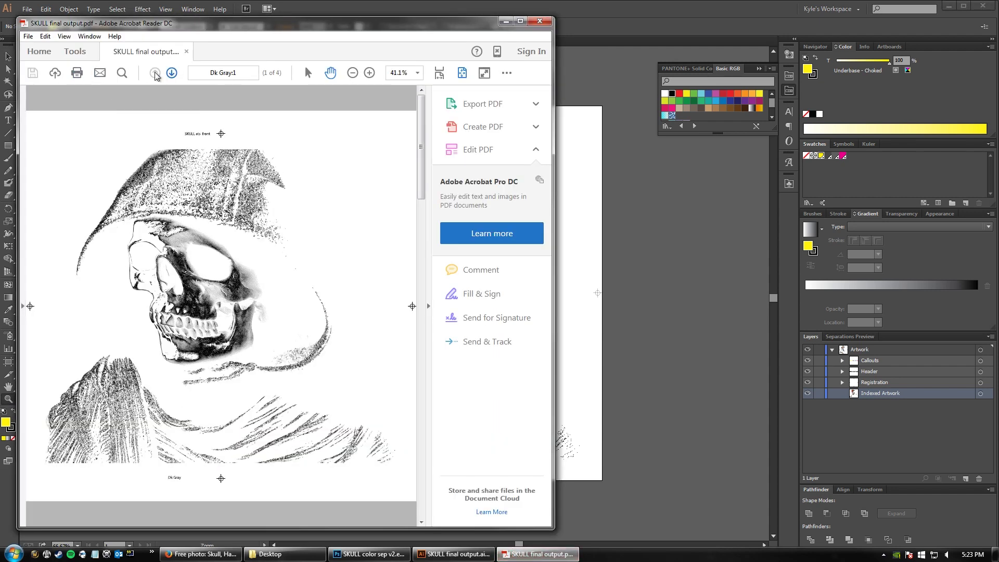
click(121, 74)
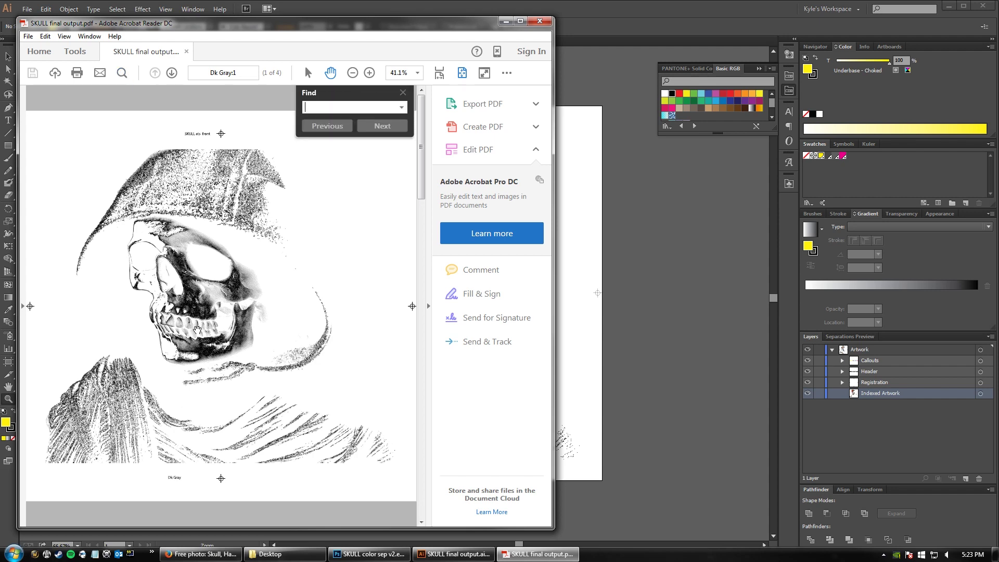
Step: Examine the dot pattern around the skull's brow and eye socket on the Lt Gray page at up to 600%
click(172, 72)
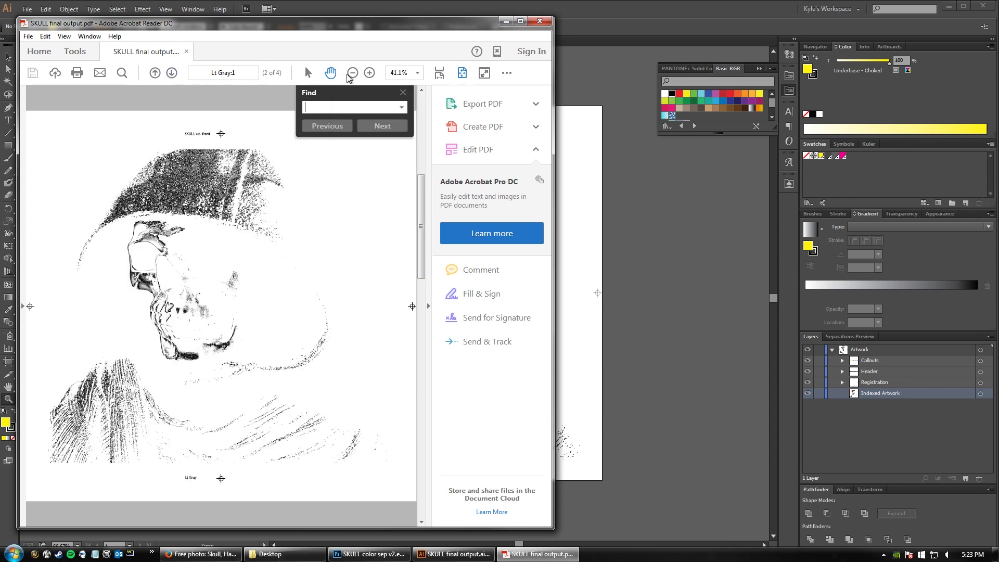
click(369, 73)
click(370, 73)
click(369, 73)
click(370, 72)
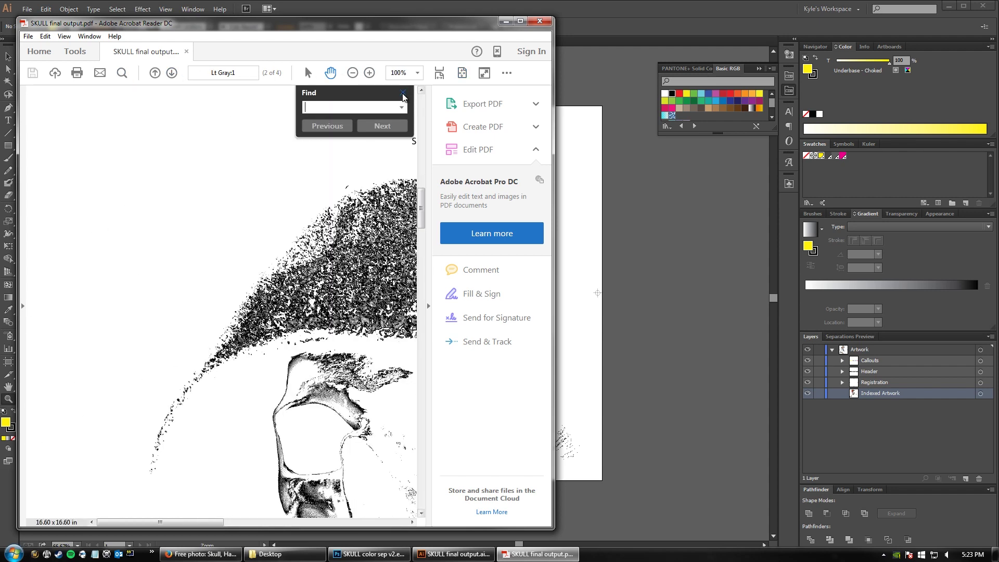
click(403, 92)
click(370, 73)
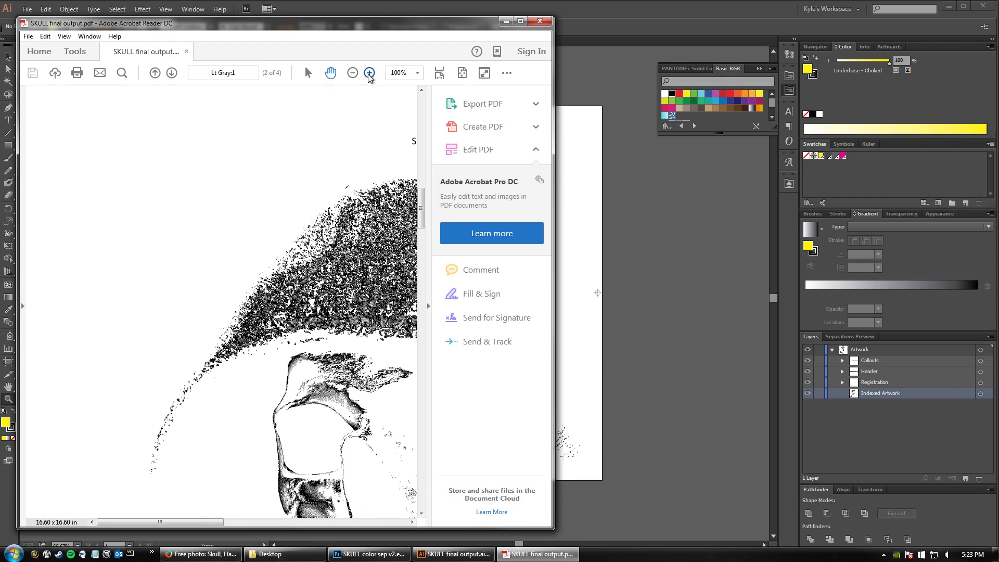
click(369, 72)
click(370, 73)
drag(306, 398, 170, 333)
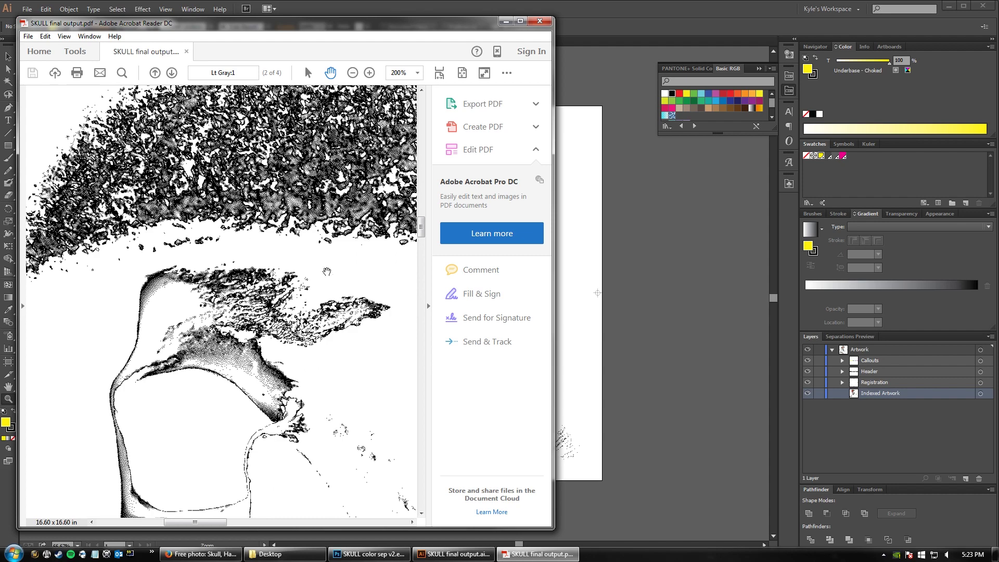
click(369, 72)
click(369, 73)
click(369, 73)
drag(340, 388, 239, 232)
drag(295, 388, 245, 294)
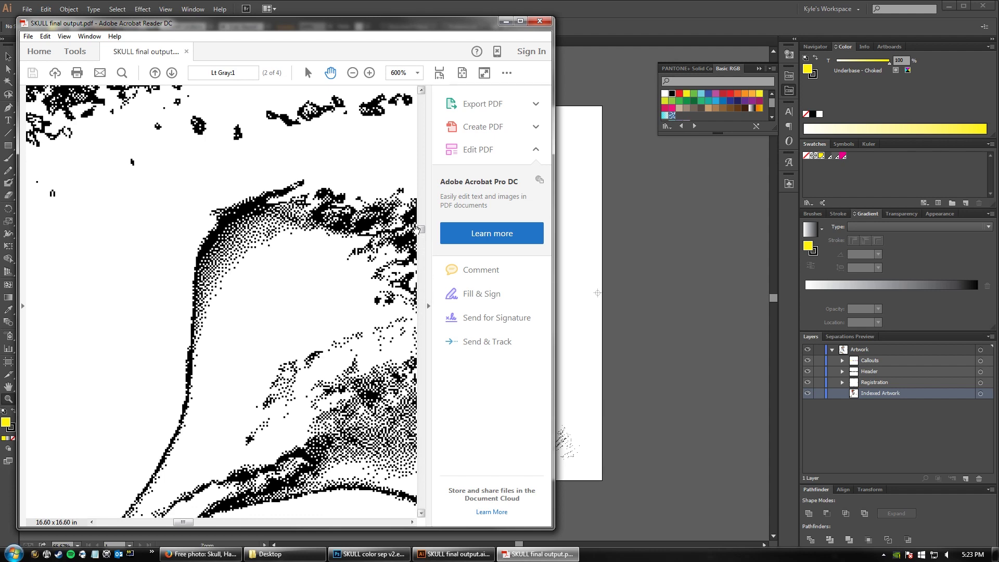
Step: Inspect the edges of the Underbase - Choked page at 600% and close the output PDF
drag(422, 232, 425, 336)
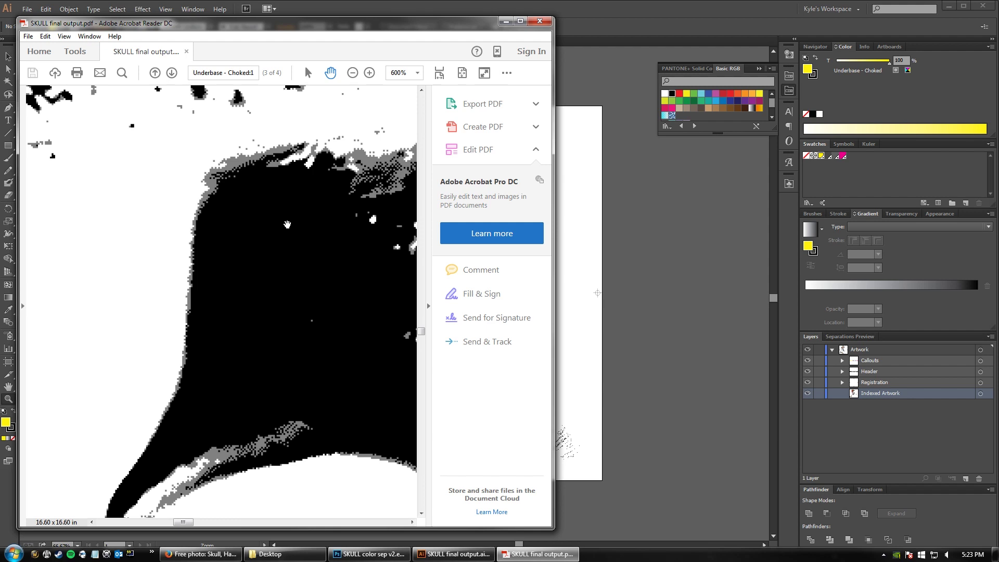
scroll(263, 405, up, 3)
scroll(263, 404, left, 3)
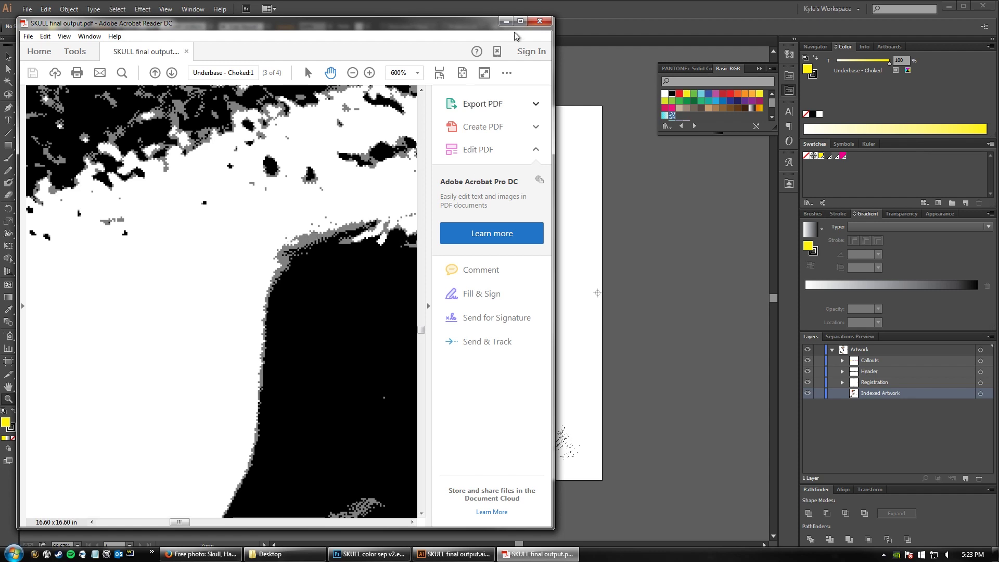
click(540, 21)
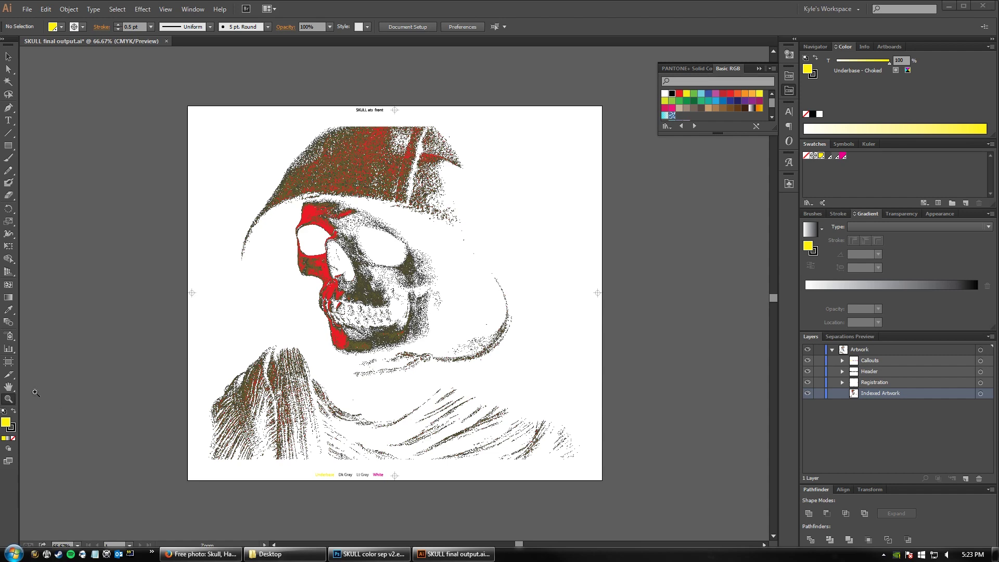
Step: Fit the Illustrator artboard in the window and switch to SKULL color sep v2.eps in Photoshop
double_click(9, 387)
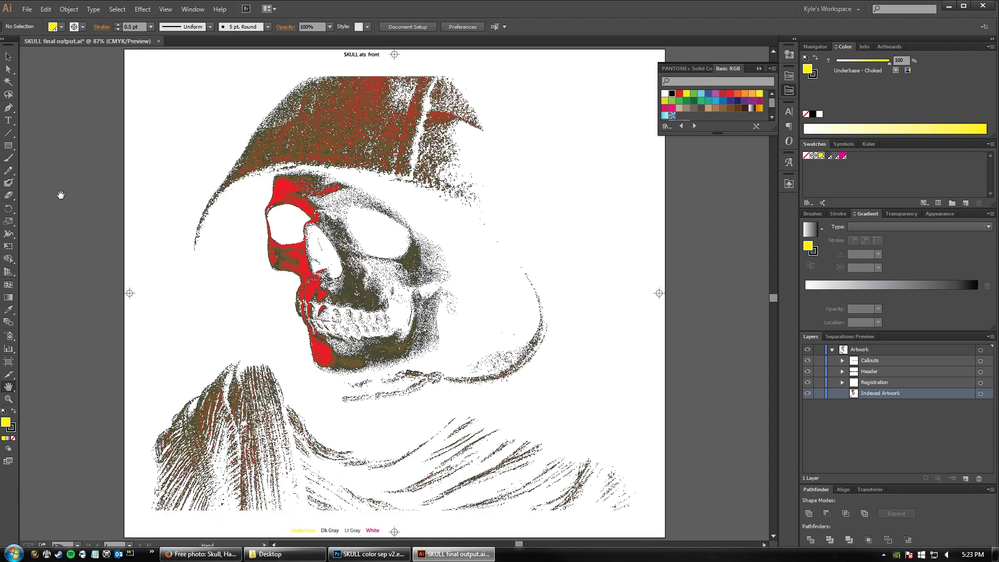
click(370, 554)
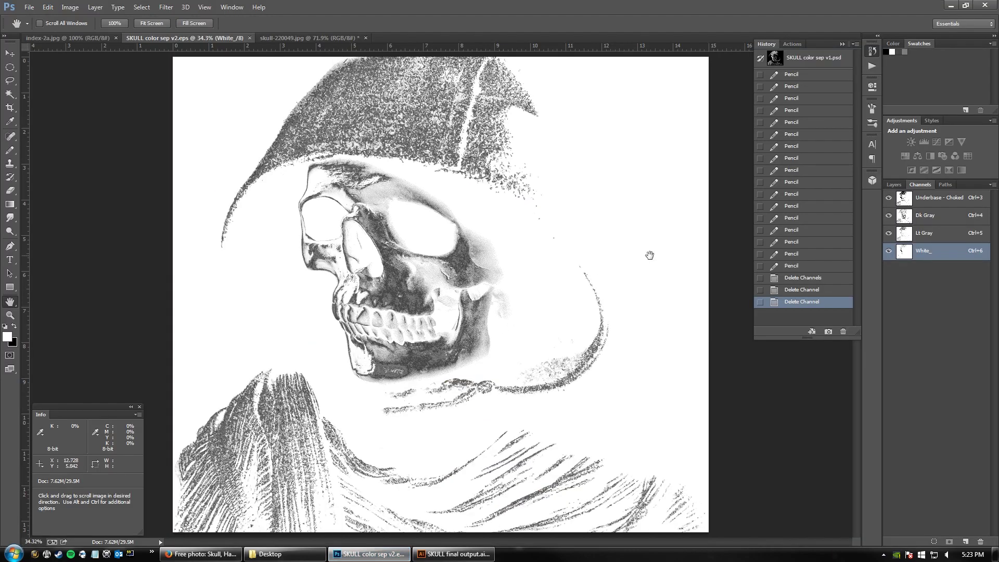